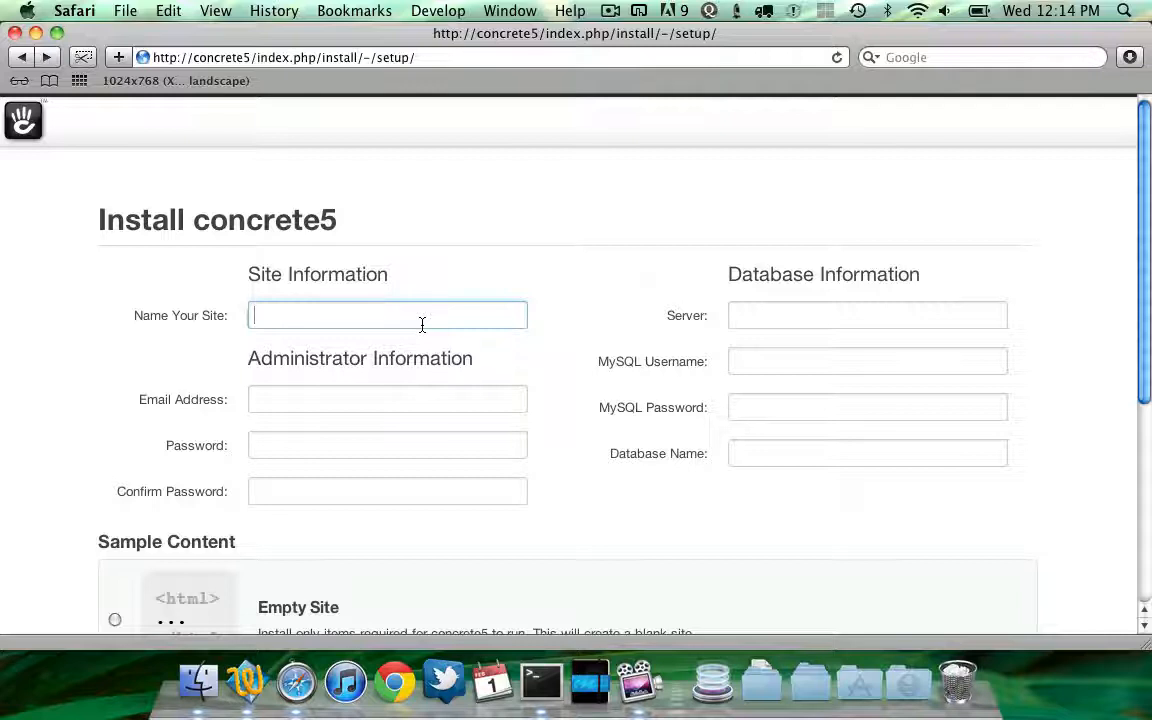
Review the concrete5 install form, including its Sample Content options Empty Site and Sample Content with Blog
{"action": "scroll", "coordinate": [422, 325], "scroll_direction": "down", "scroll_amount": 5}
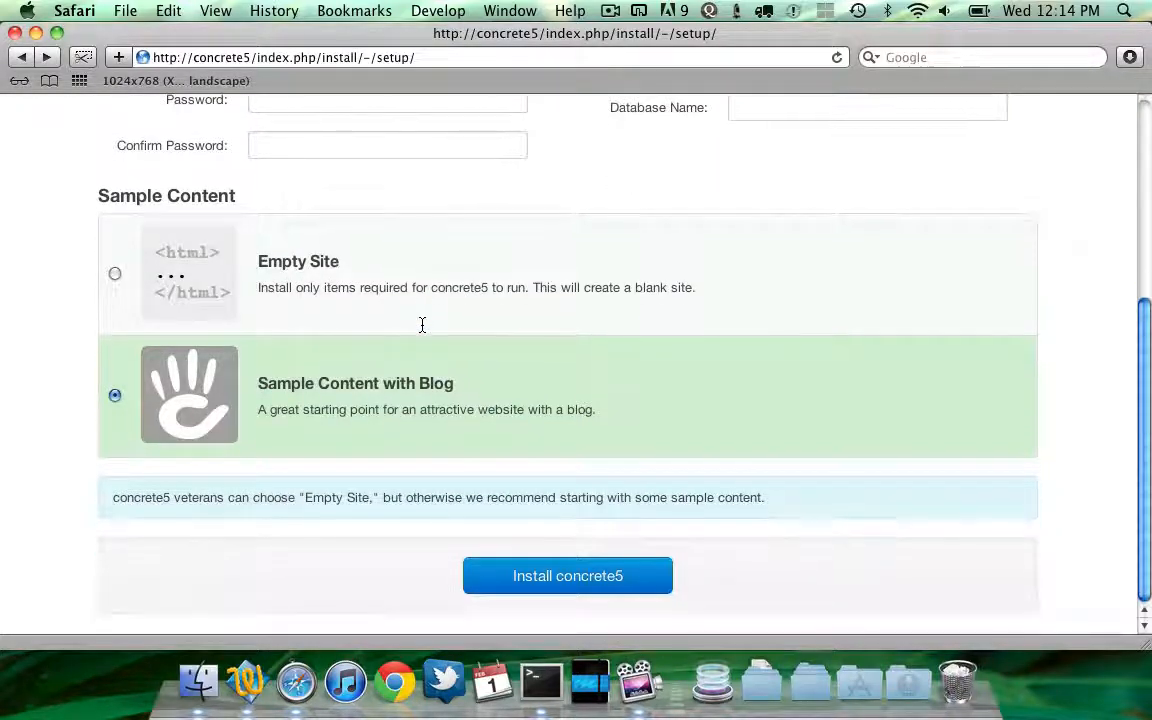
{"action": "scroll", "coordinate": [422, 325], "scroll_direction": "up", "scroll_amount": 5}
{"action": "scroll", "coordinate": [422, 325], "scroll_direction": "down", "scroll_amount": 3}
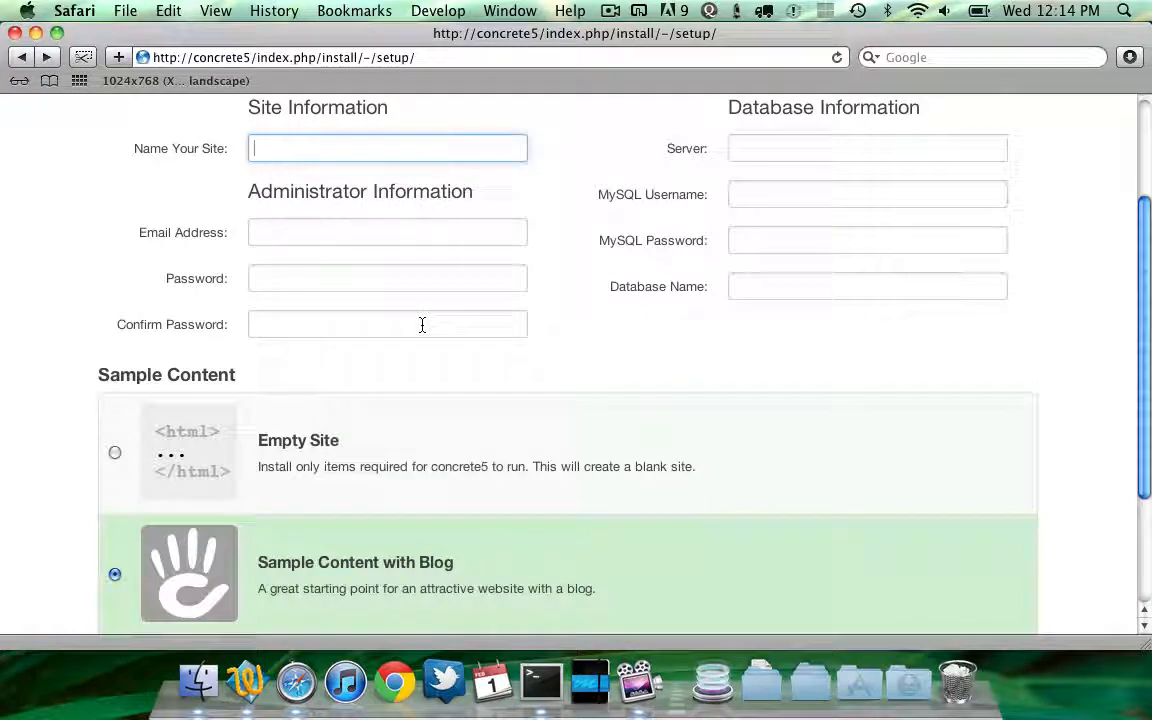
{"action": "scroll", "coordinate": [422, 325], "scroll_direction": "down", "scroll_amount": 3}
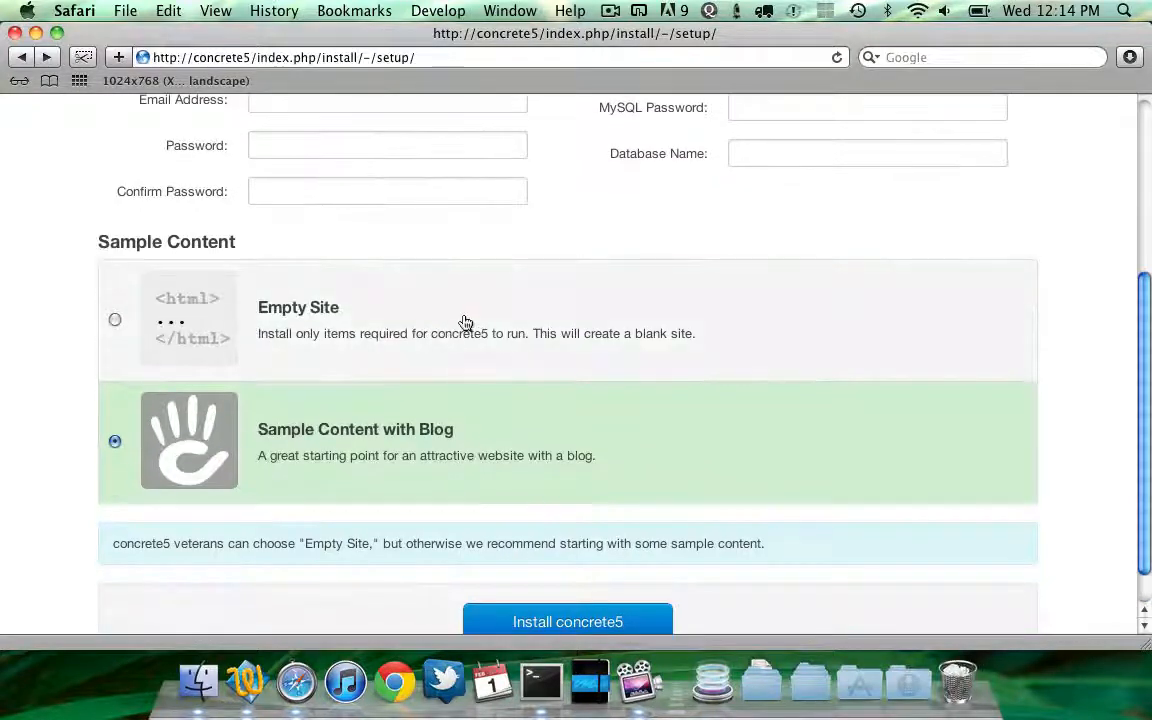
{"action": "left_click", "coordinate": [316, 338]}
{"action": "left_click", "coordinate": [337, 458]}
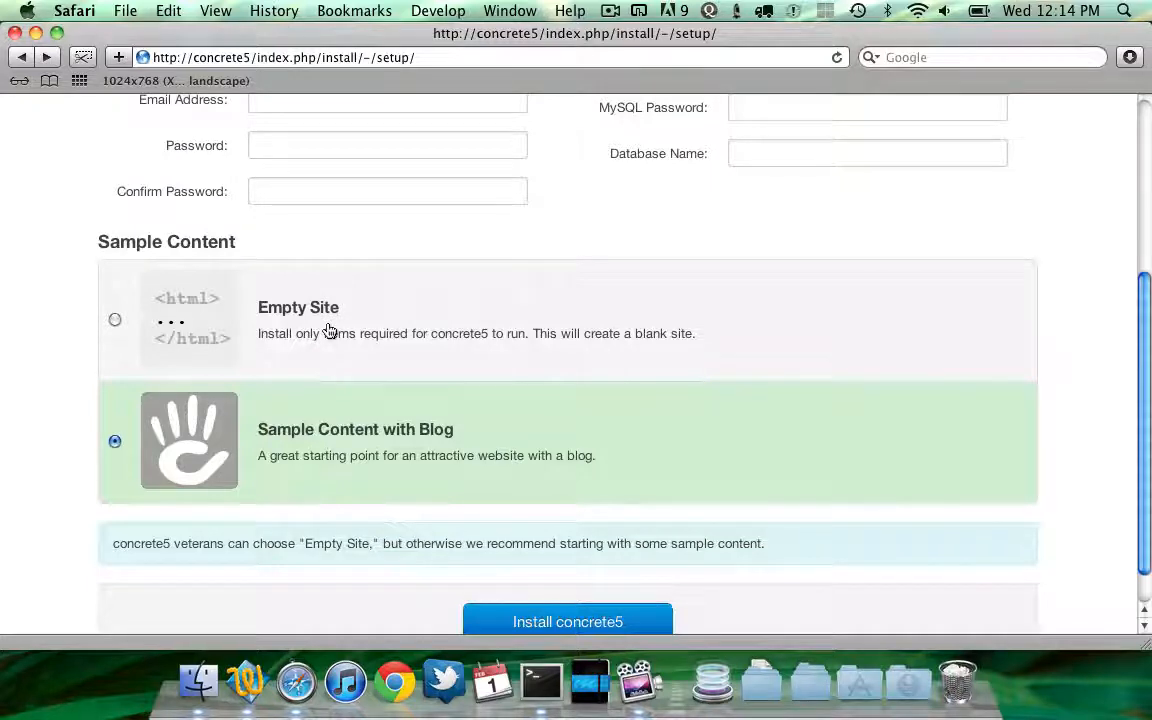
{"action": "scroll", "coordinate": [329, 330], "scroll_direction": "up", "scroll_amount": 2}
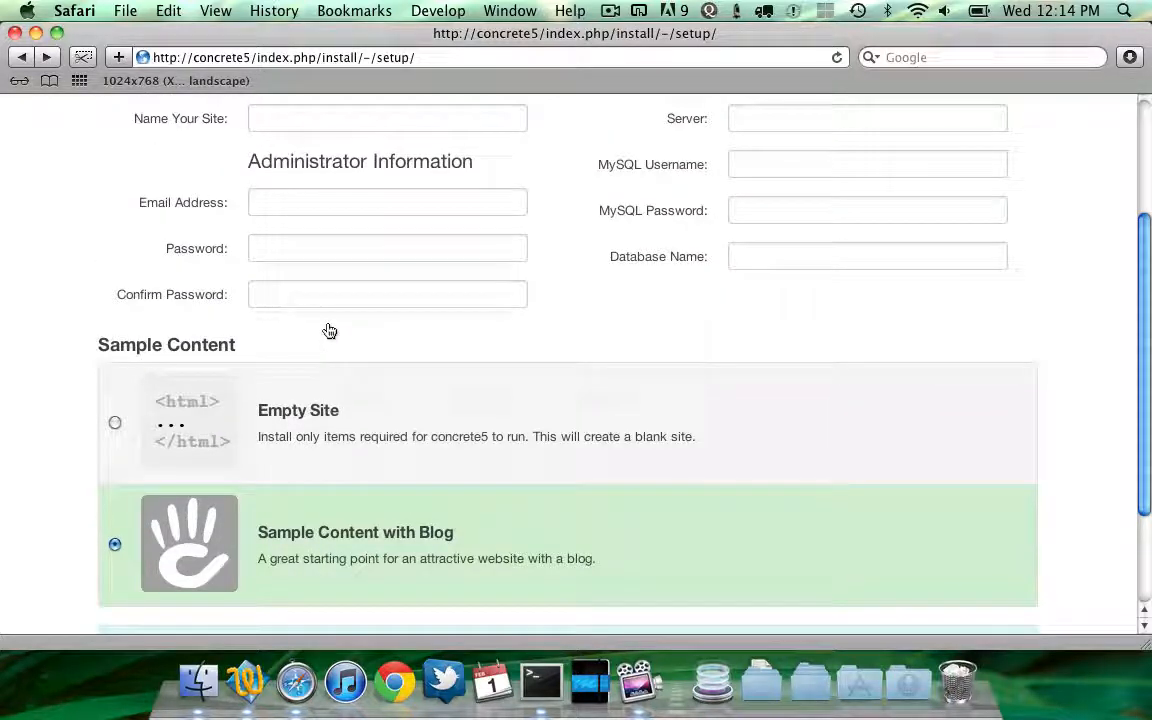
Open install.php from the concrete5.2.1/concrete/controllers folder on the Desktop in a text editor
{"action": "left_click", "coordinate": [198, 683]}
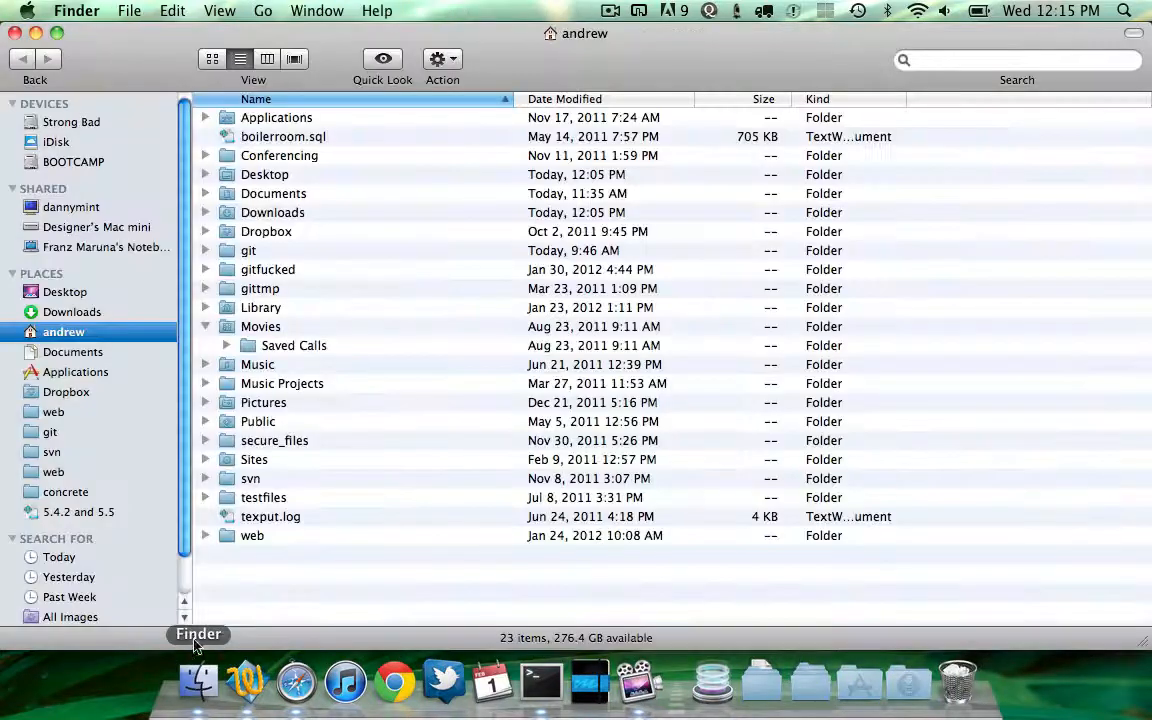
{"action": "left_click", "coordinate": [74, 310]}
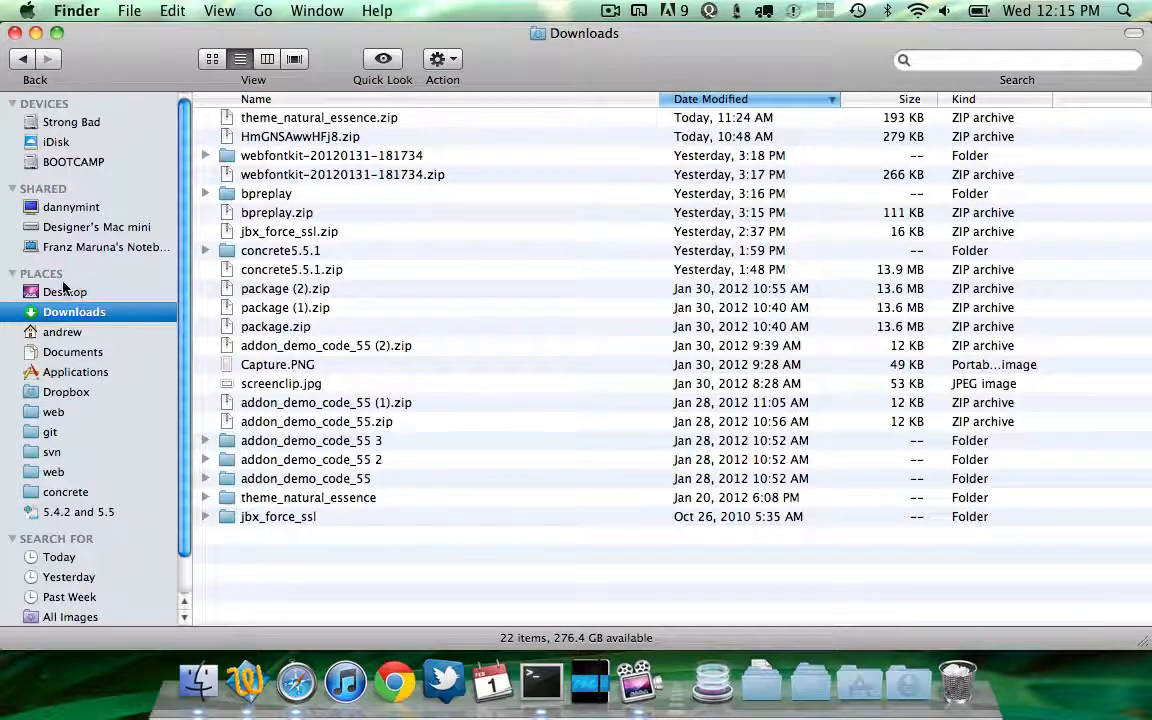
{"action": "left_click", "coordinate": [64, 292]}
{"action": "double_click", "coordinate": [280, 117]}
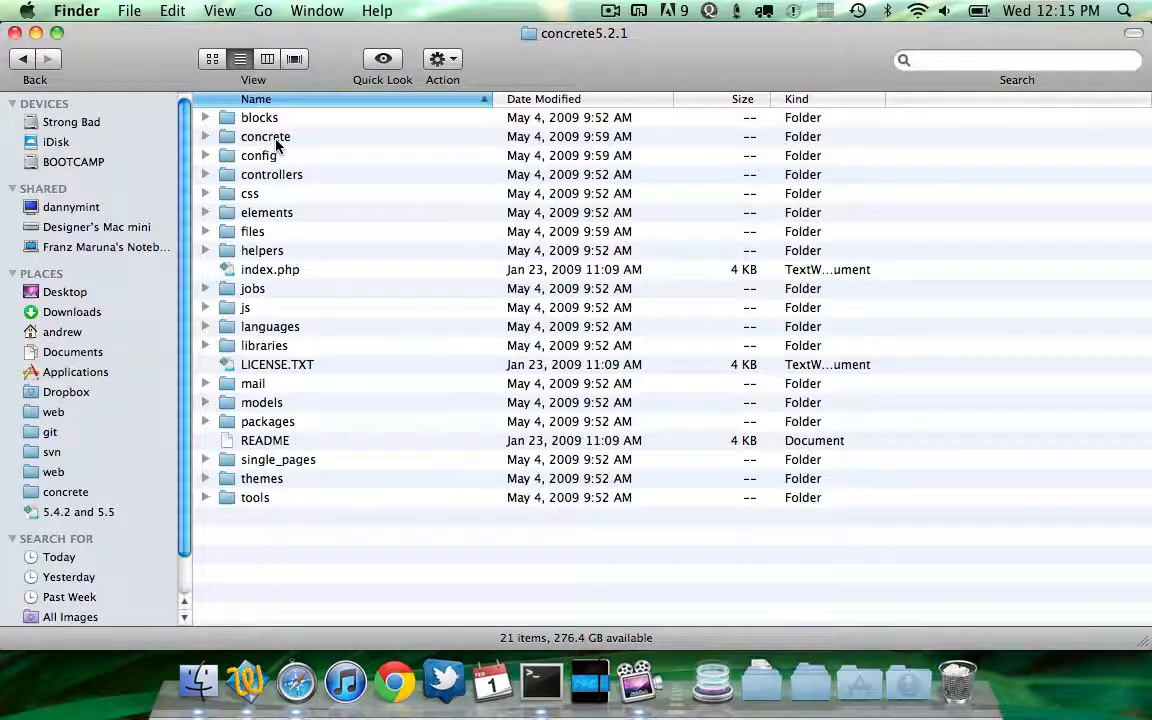
{"action": "double_click", "coordinate": [275, 142]}
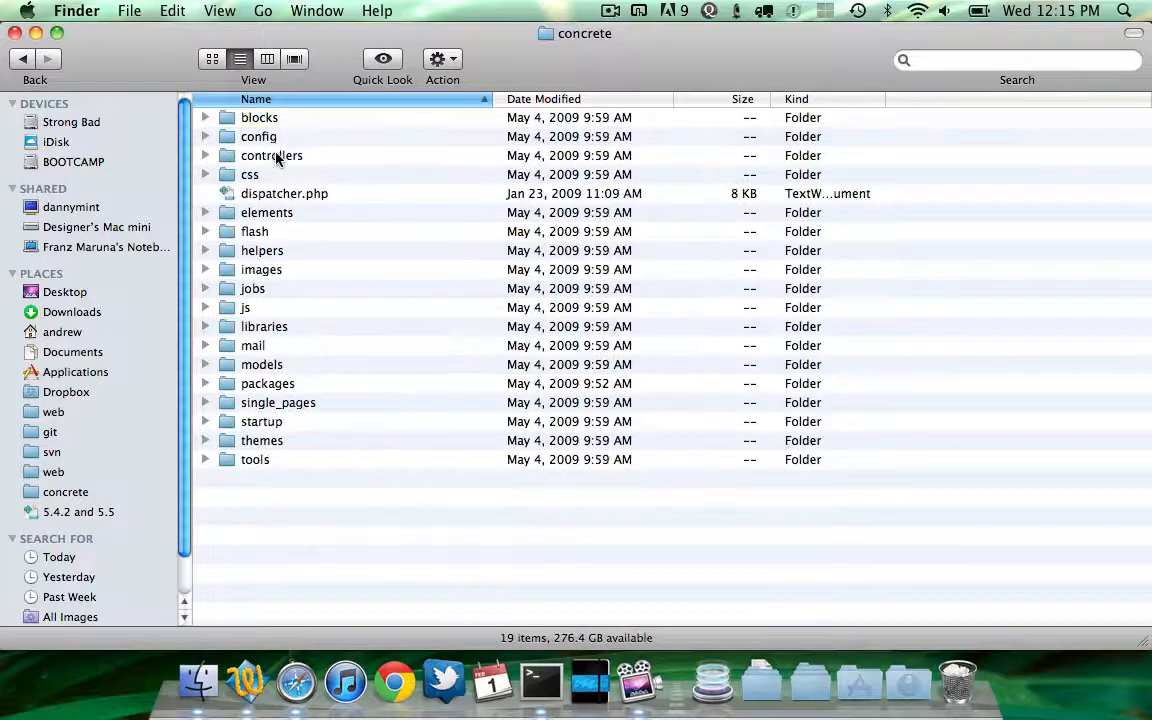
{"action": "double_click", "coordinate": [277, 160]}
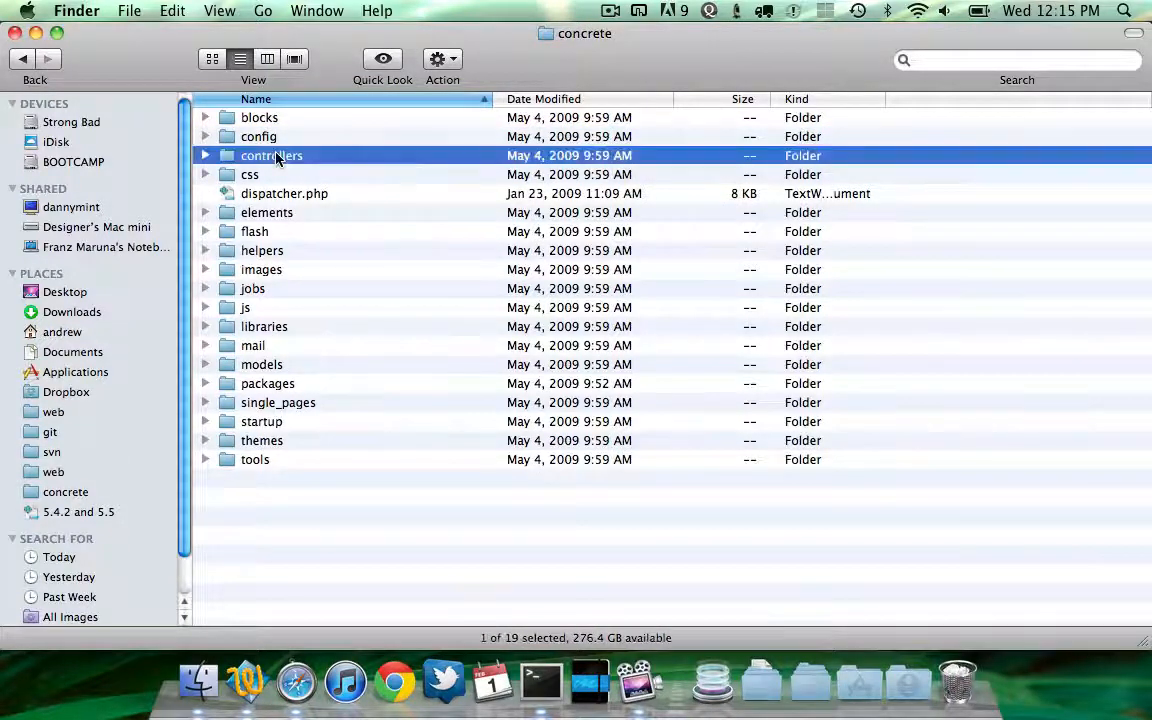
{"action": "double_click", "coordinate": [279, 176]}
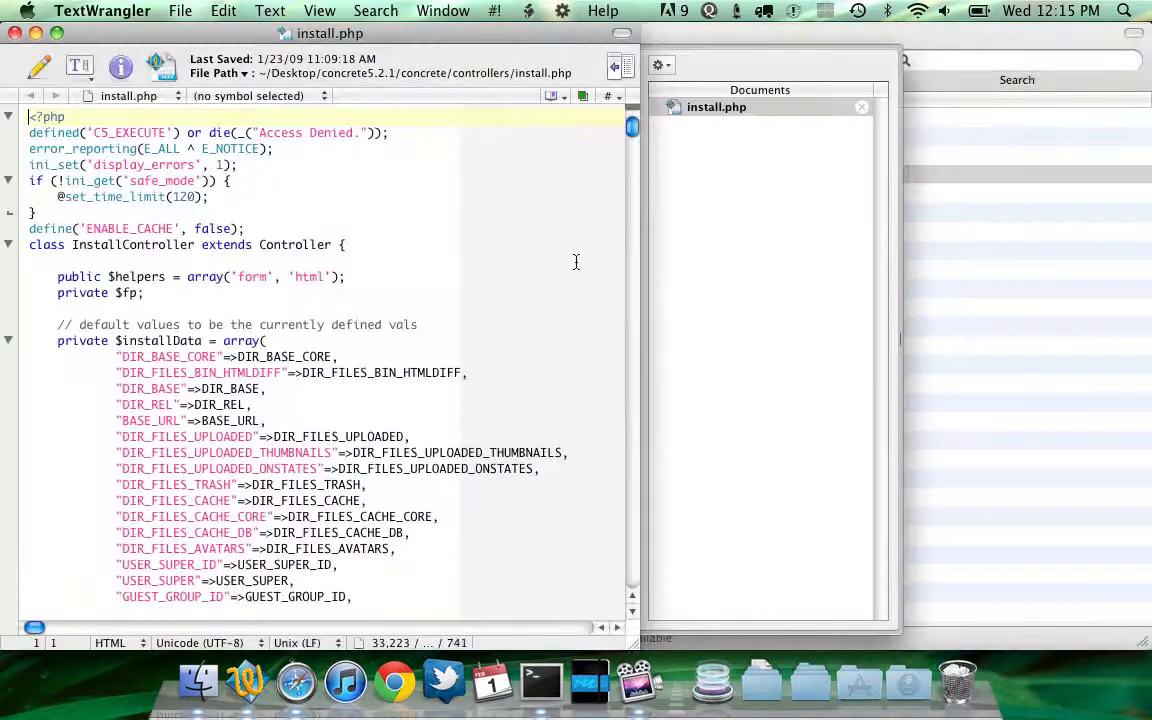
Scroll through install.php to examine how page types, attributes, block types and themes are installed
{"action": "scroll", "coordinate": [633, 170], "scroll_direction": "down", "scroll_amount": 10}
{"action": "scroll", "coordinate": [633, 170], "scroll_direction": "down", "scroll_amount": 15}
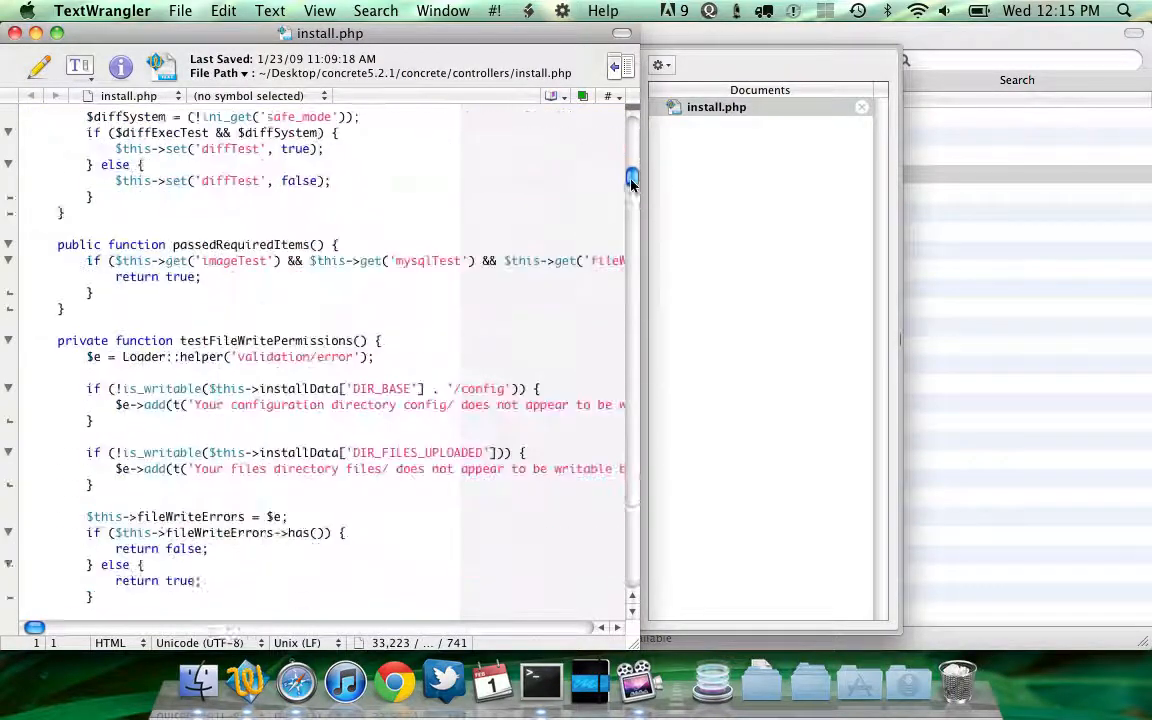
{"action": "scroll", "coordinate": [632, 222], "scroll_direction": "down", "scroll_amount": 8}
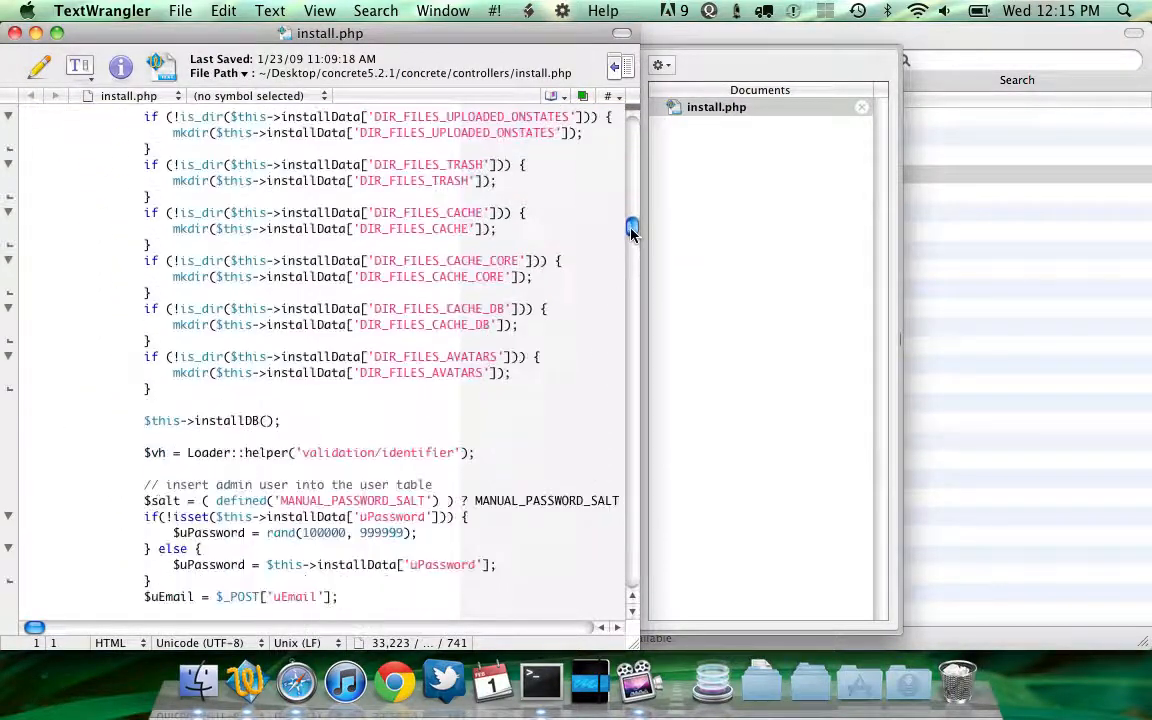
{"action": "scroll", "coordinate": [533, 244], "scroll_direction": "up", "scroll_amount": 6}
{"action": "scroll", "coordinate": [533, 244], "scroll_direction": "down", "scroll_amount": 6}
{"action": "scroll", "coordinate": [533, 244], "scroll_direction": "down", "scroll_amount": 11}
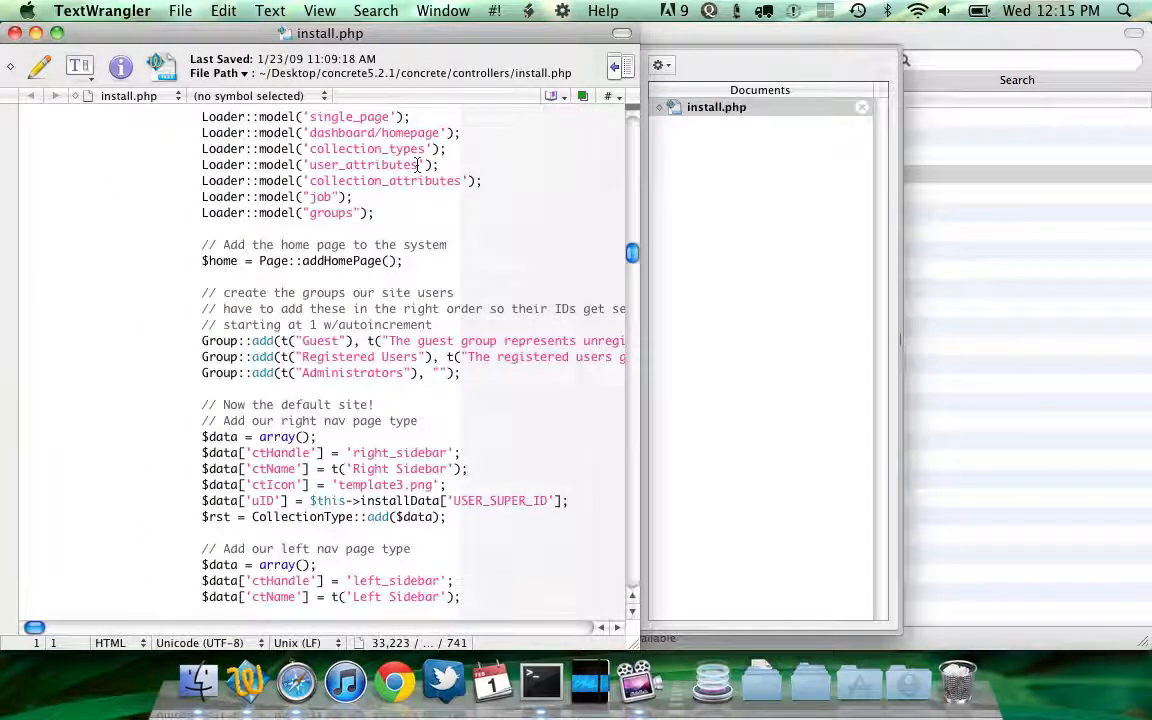
{"action": "scroll", "coordinate": [422, 196], "scroll_direction": "down", "scroll_amount": 1}
{"action": "scroll", "coordinate": [397, 186], "scroll_direction": "down", "scroll_amount": 2}
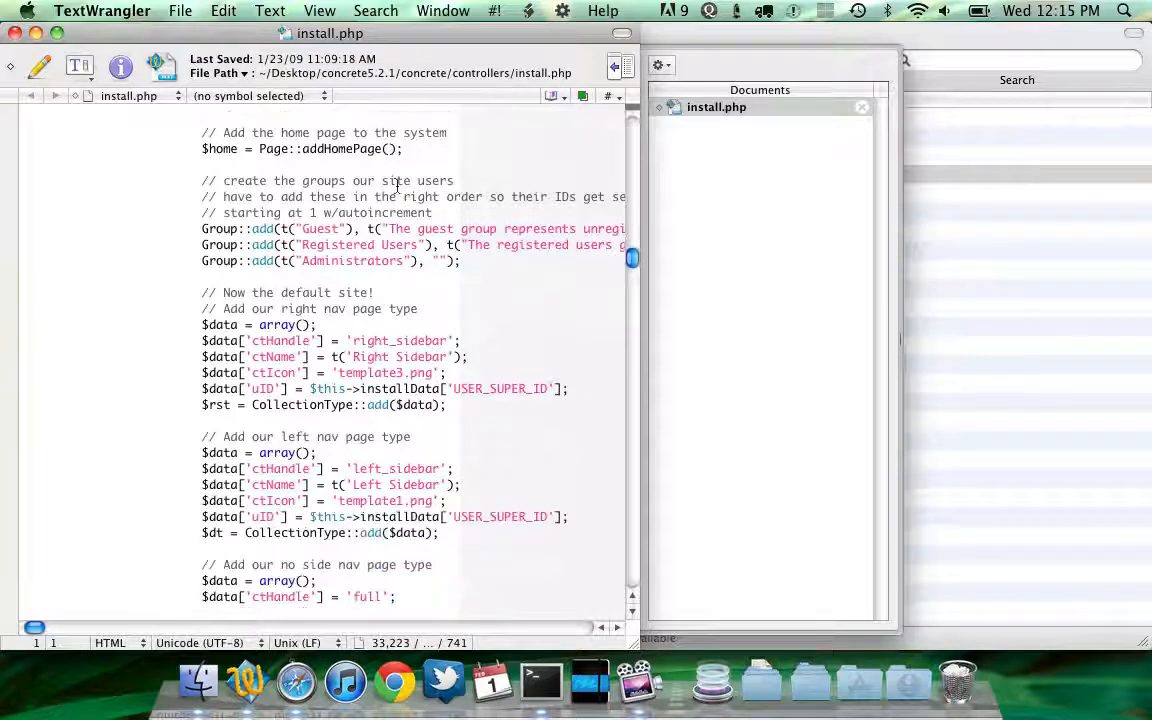
{"action": "scroll", "coordinate": [395, 233], "scroll_direction": "down", "scroll_amount": 3}
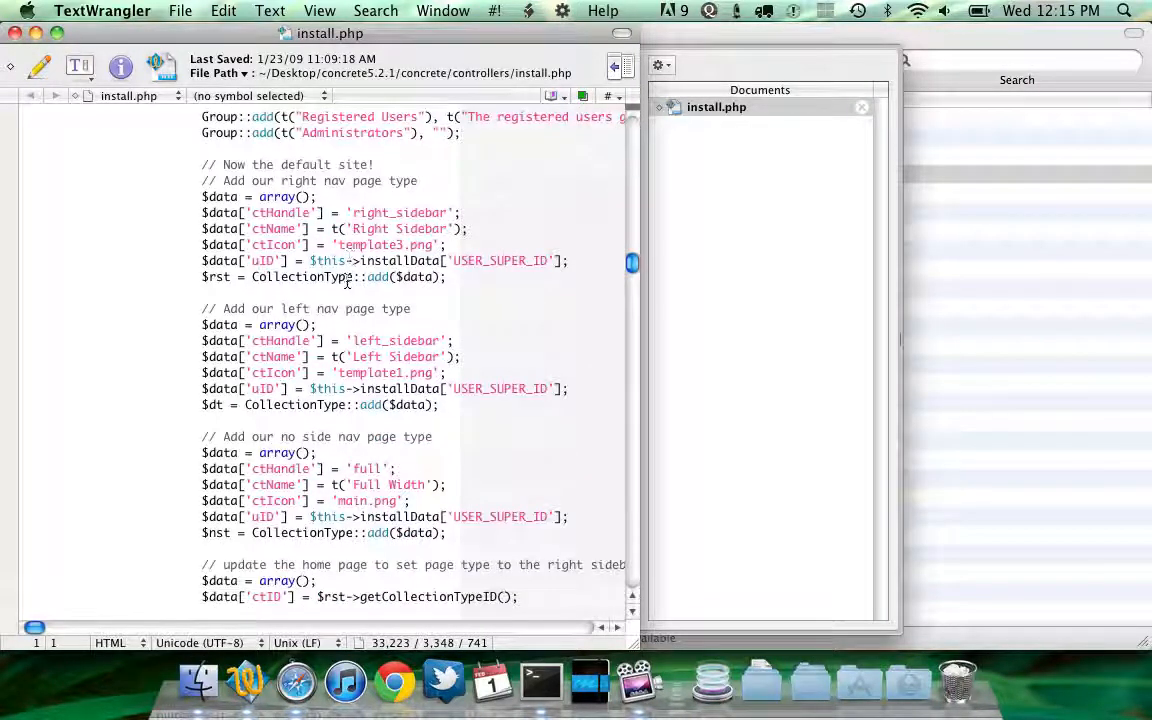
{"action": "scroll", "coordinate": [348, 300], "scroll_direction": "down", "scroll_amount": 3}
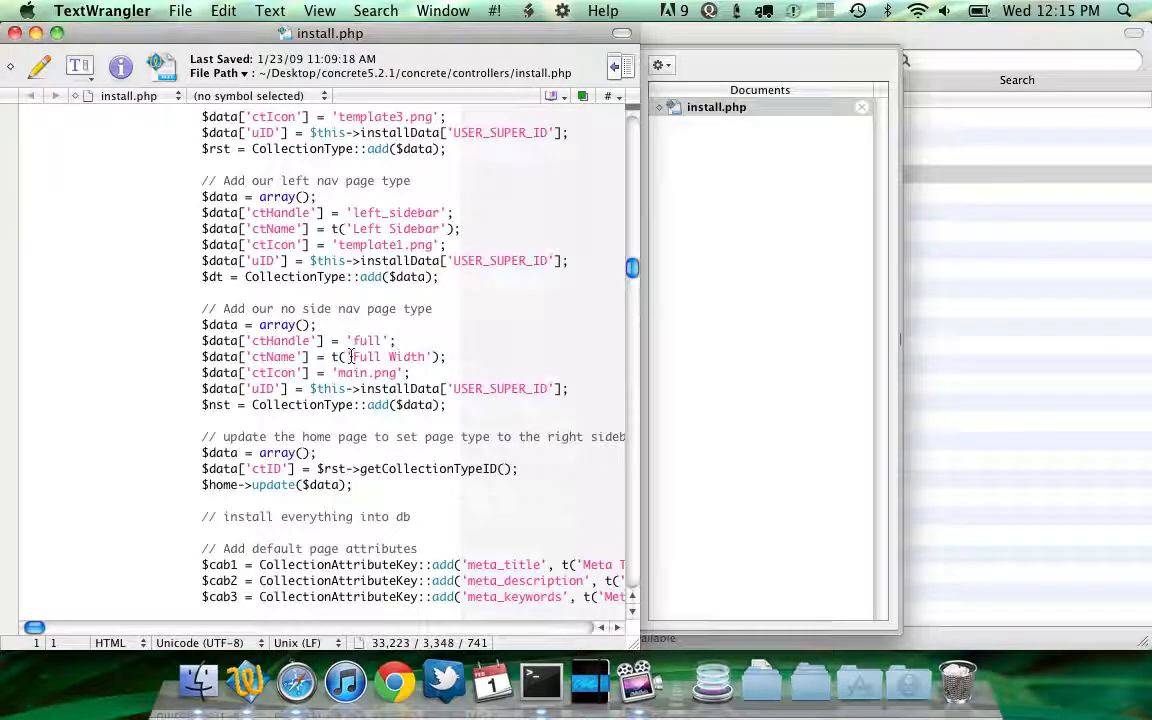
{"action": "scroll", "coordinate": [352, 356], "scroll_direction": "down", "scroll_amount": 3}
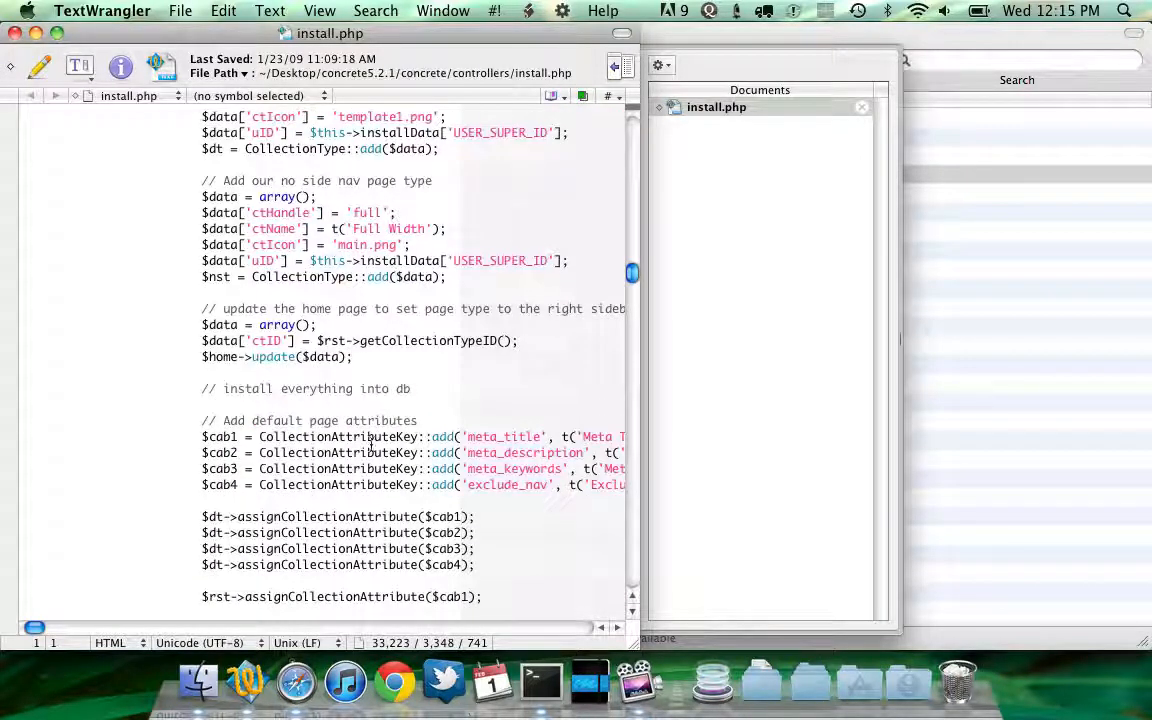
{"action": "scroll", "coordinate": [372, 447], "scroll_direction": "right", "scroll_amount": 5}
{"action": "scroll", "coordinate": [372, 447], "scroll_direction": "left", "scroll_amount": 5}
{"action": "scroll", "coordinate": [372, 447], "scroll_direction": "down", "scroll_amount": 5}
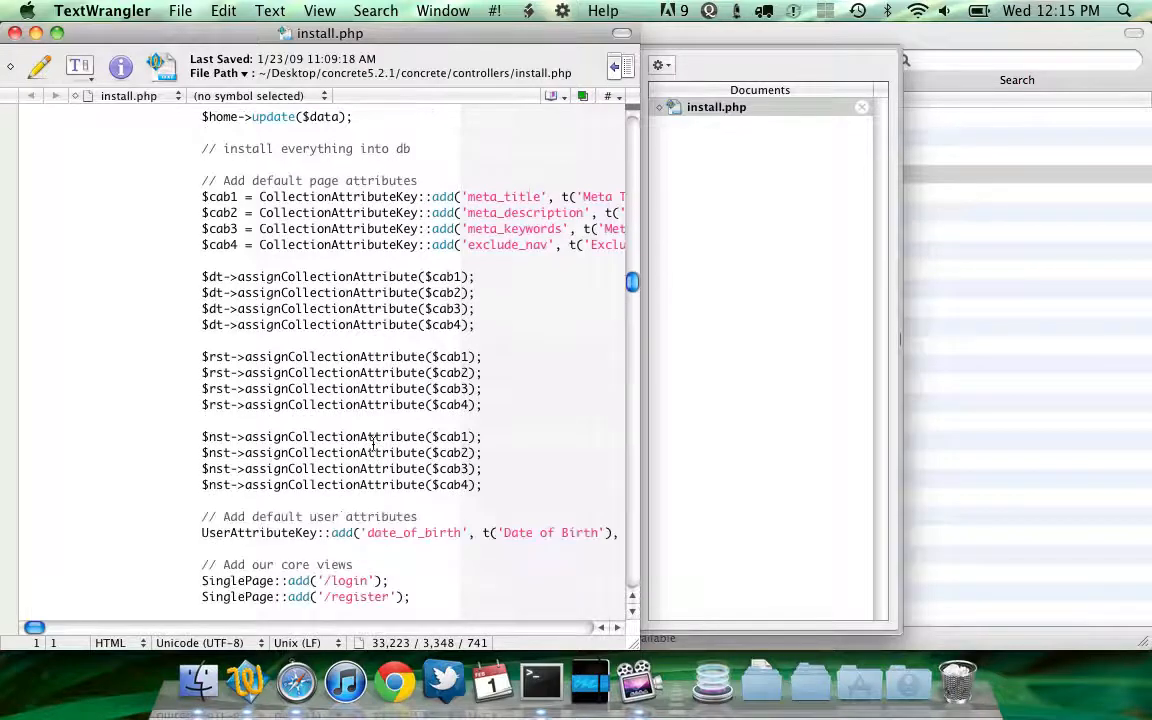
{"action": "scroll", "coordinate": [373, 444], "scroll_direction": "down", "scroll_amount": 9}
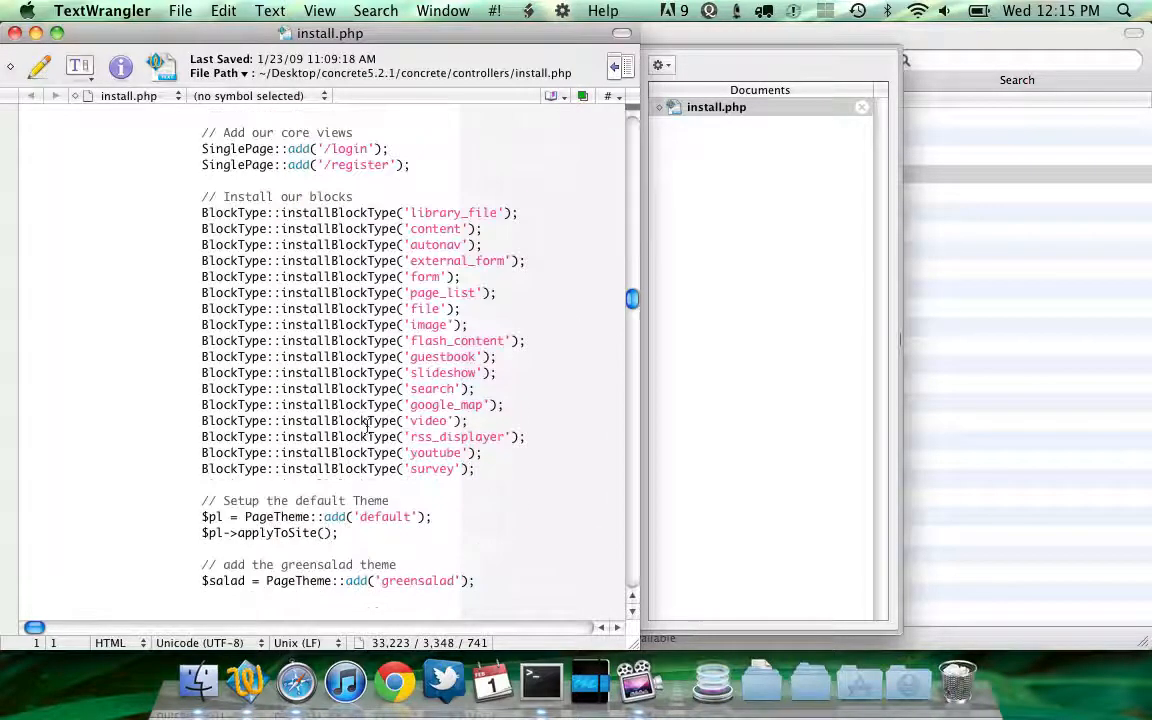
{"action": "scroll", "coordinate": [375, 385], "scroll_direction": "down", "scroll_amount": 2}
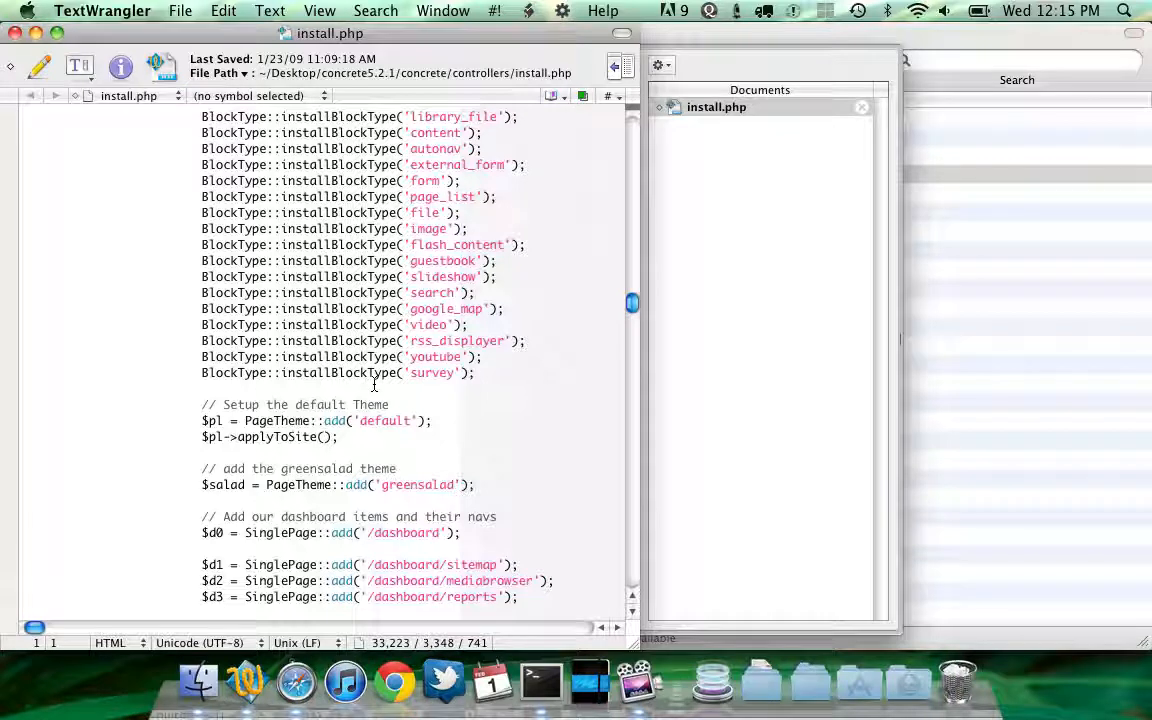
Continue through install.php to examine the dashboard pages, imagery and sample page content it adds
{"action": "scroll", "coordinate": [375, 385], "scroll_direction": "down", "scroll_amount": 7}
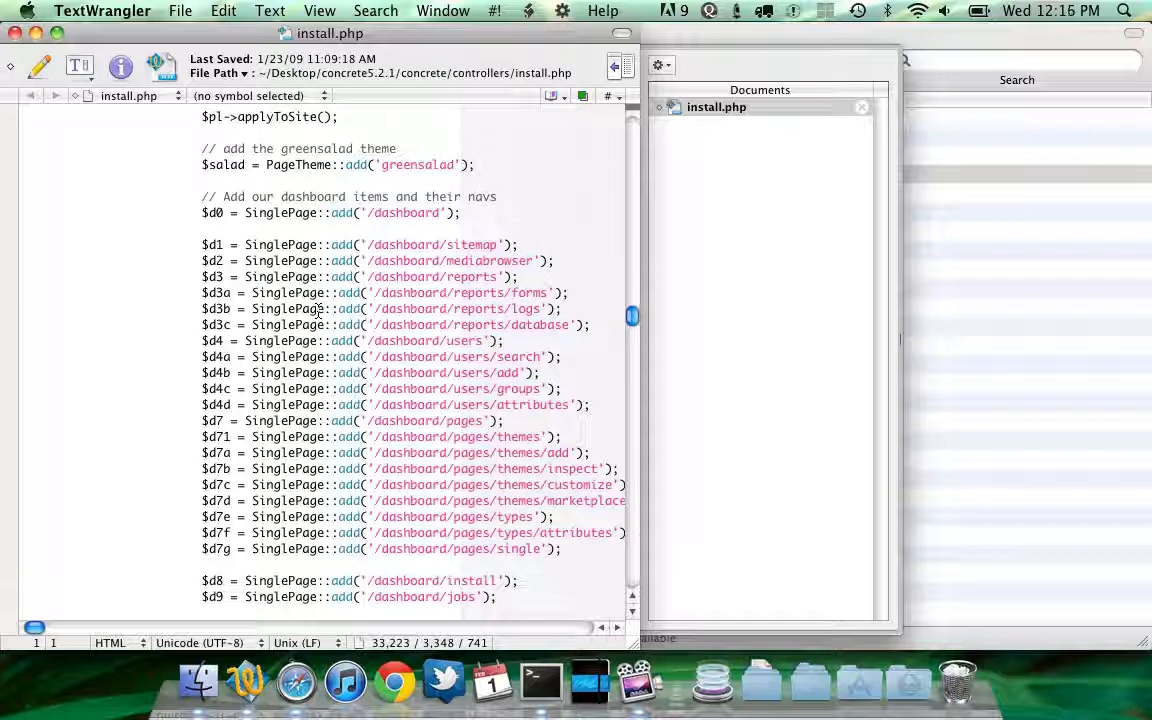
{"action": "scroll", "coordinate": [318, 312], "scroll_direction": "down", "scroll_amount": 2}
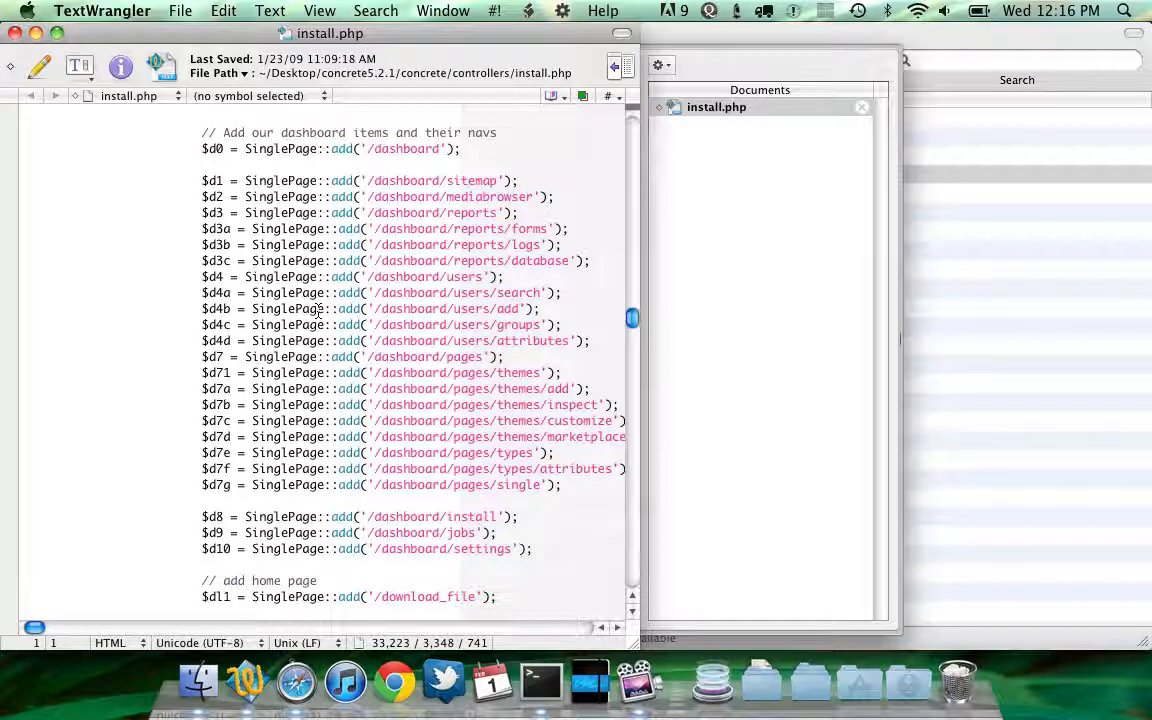
{"action": "scroll", "coordinate": [318, 312], "scroll_direction": "down", "scroll_amount": 3}
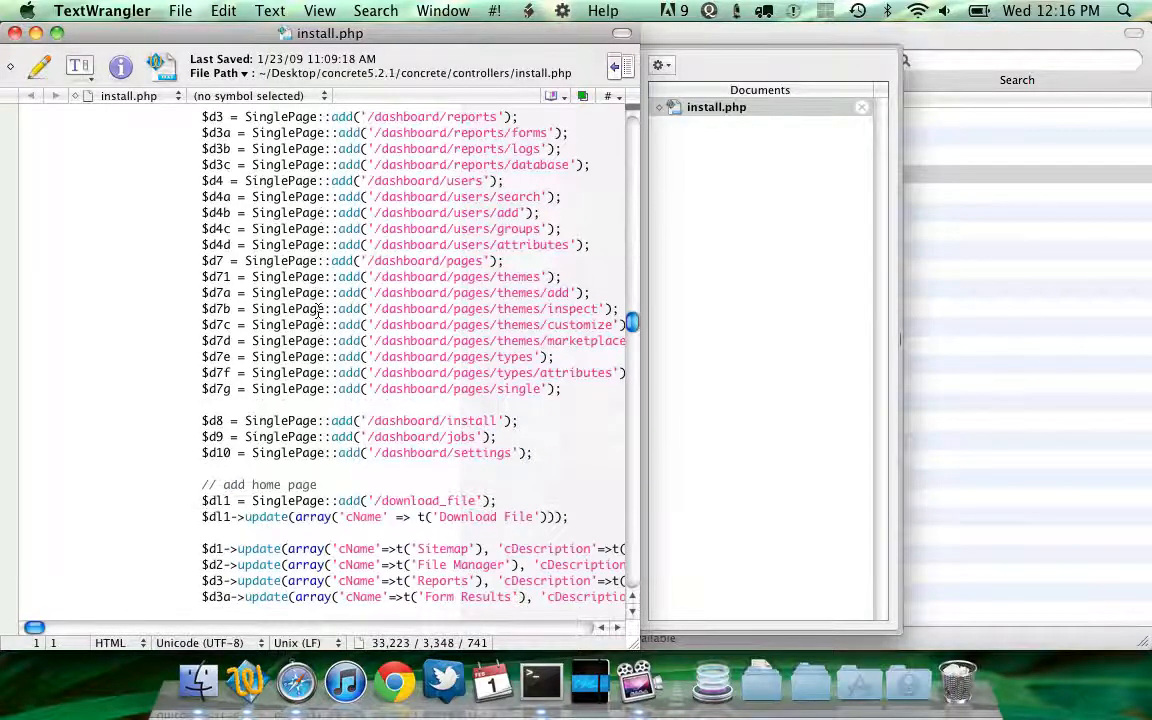
{"action": "scroll", "coordinate": [318, 312], "scroll_direction": "down", "scroll_amount": 2}
{"action": "scroll", "coordinate": [318, 312], "scroll_direction": "down", "scroll_amount": 4}
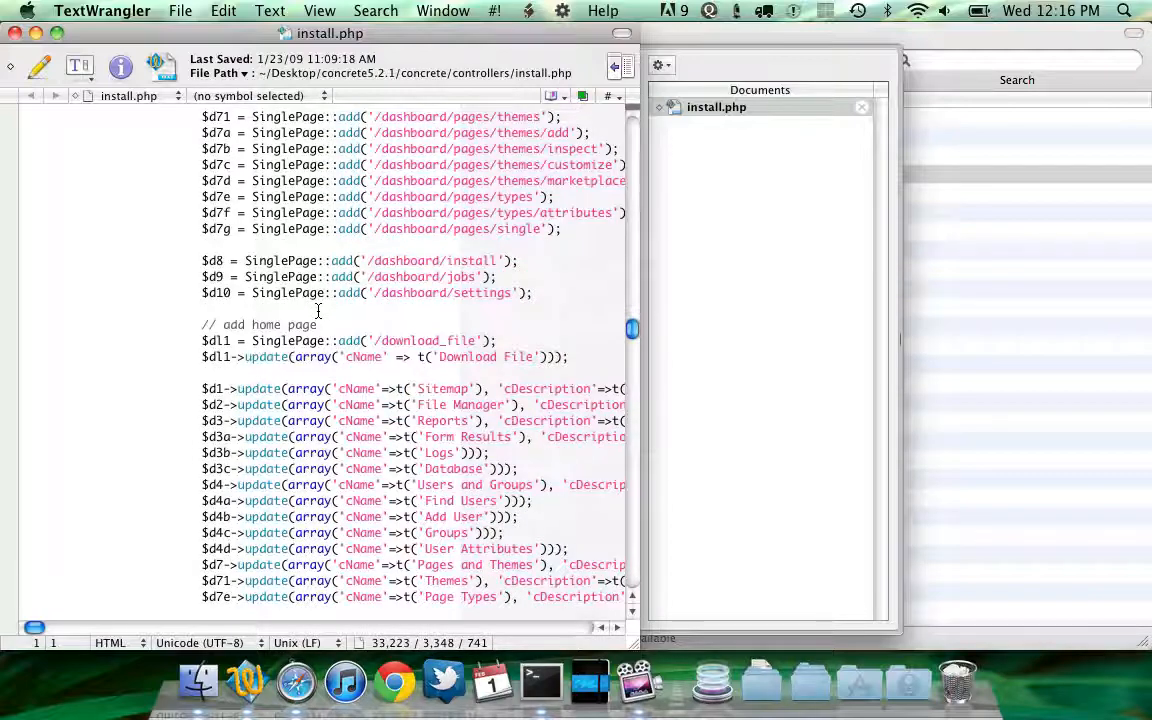
{"action": "scroll", "coordinate": [318, 312], "scroll_direction": "down", "scroll_amount": 10}
{"action": "scroll", "coordinate": [335, 390], "scroll_direction": "down", "scroll_amount": 2}
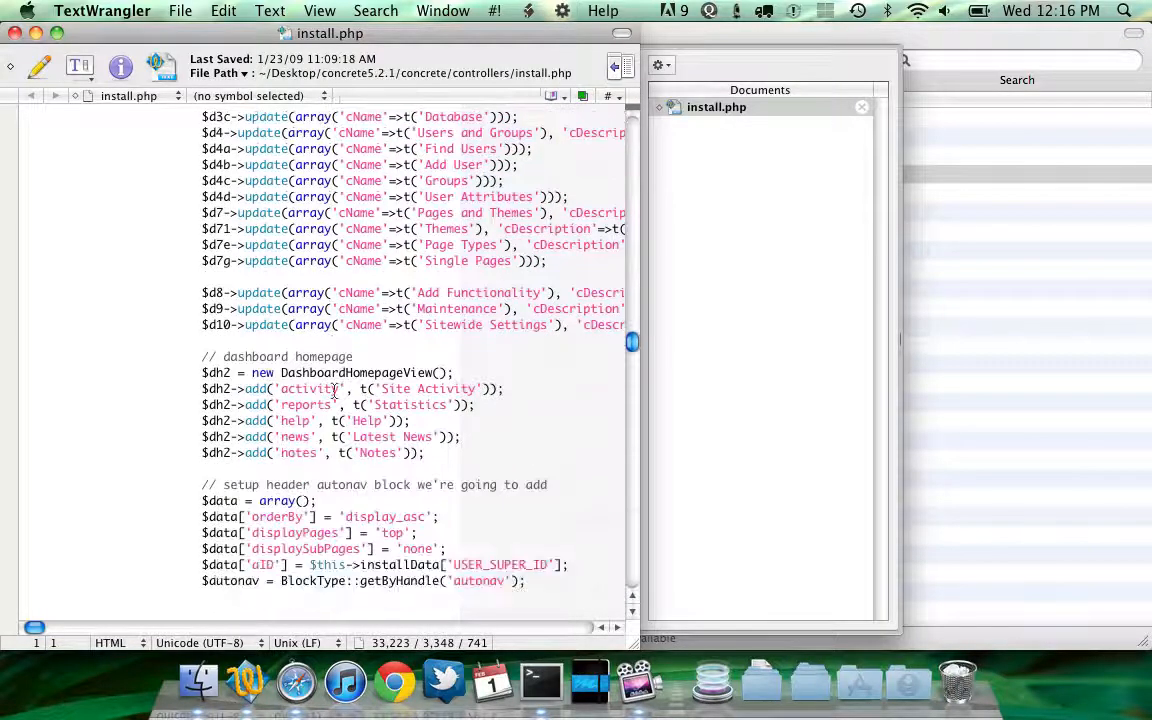
{"action": "scroll", "coordinate": [335, 390], "scroll_direction": "down", "scroll_amount": 20}
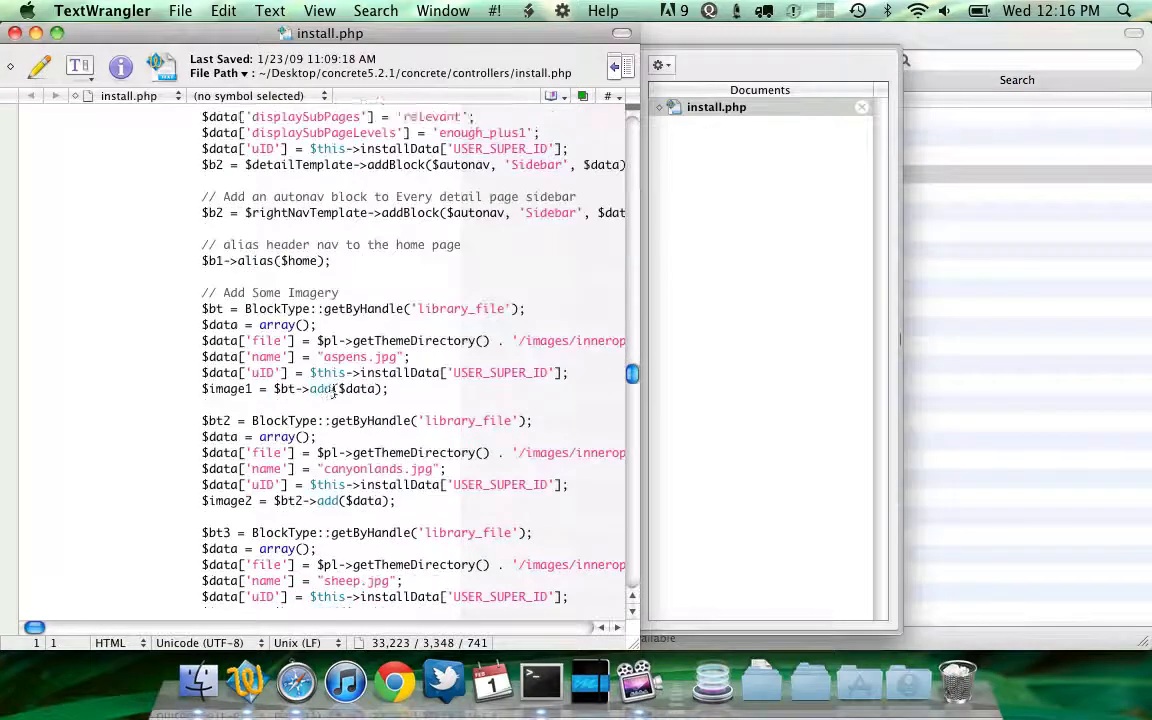
{"action": "scroll", "coordinate": [335, 390], "scroll_direction": "down", "scroll_amount": 11}
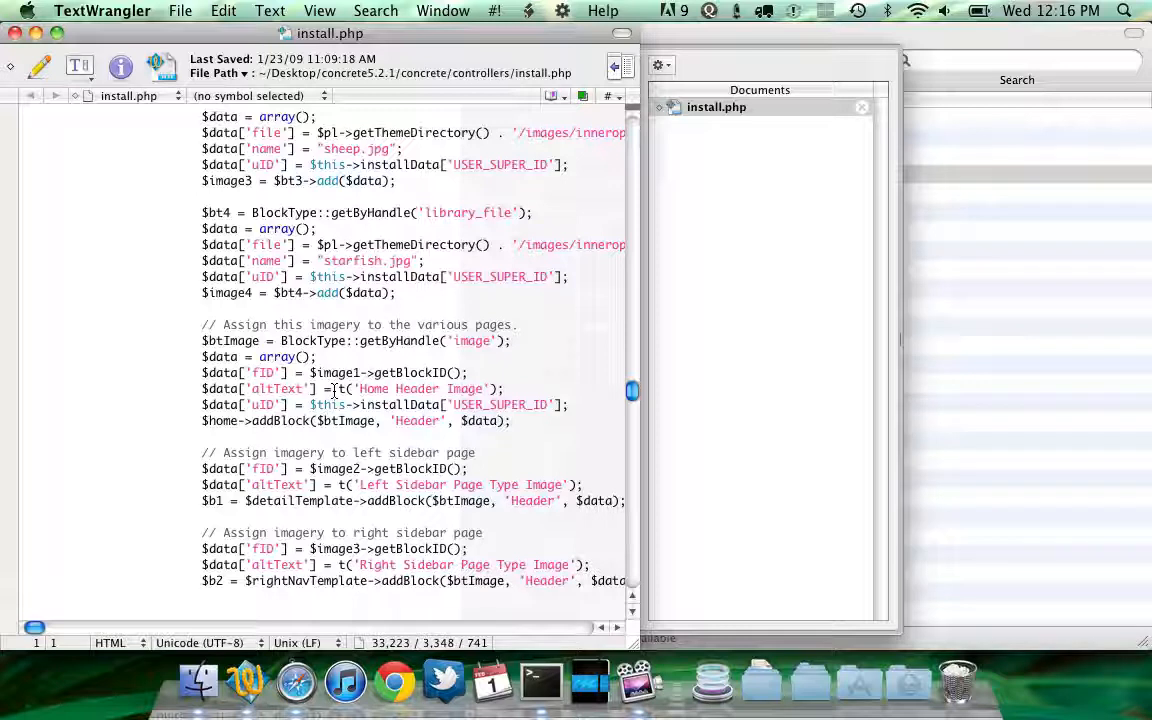
{"action": "scroll", "coordinate": [335, 390], "scroll_direction": "down", "scroll_amount": 4}
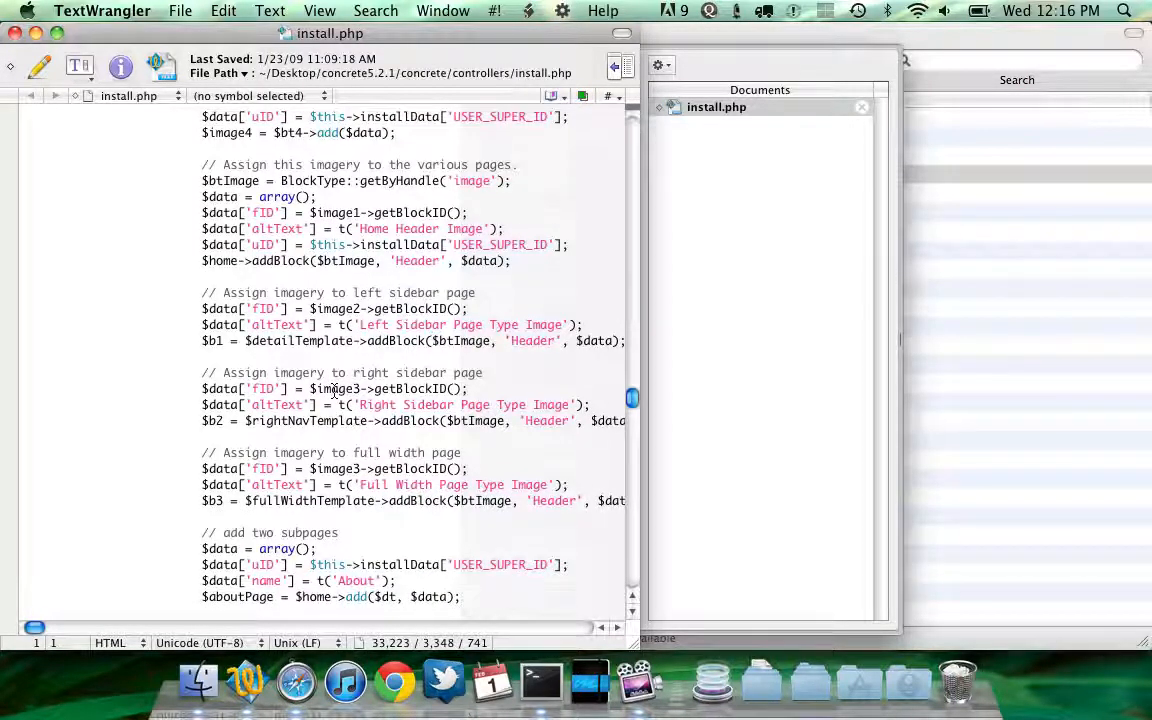
{"action": "scroll", "coordinate": [335, 390], "scroll_direction": "down", "scroll_amount": 2}
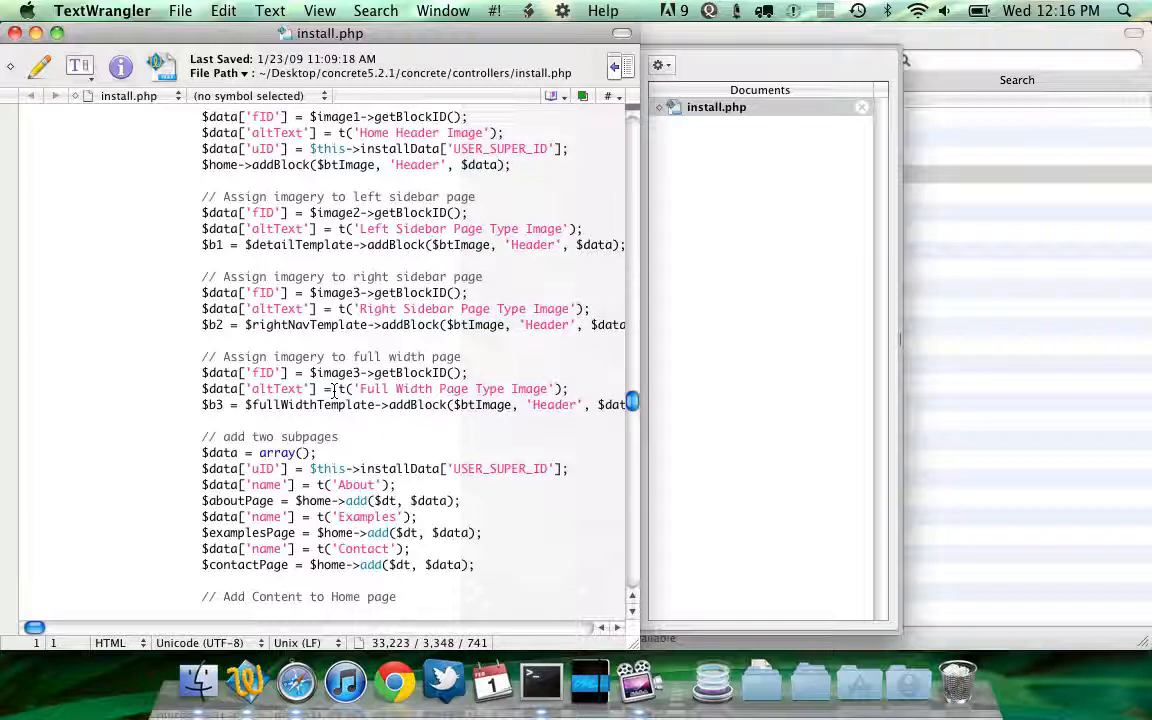
{"action": "scroll", "coordinate": [334, 390], "scroll_direction": "down", "scroll_amount": 3}
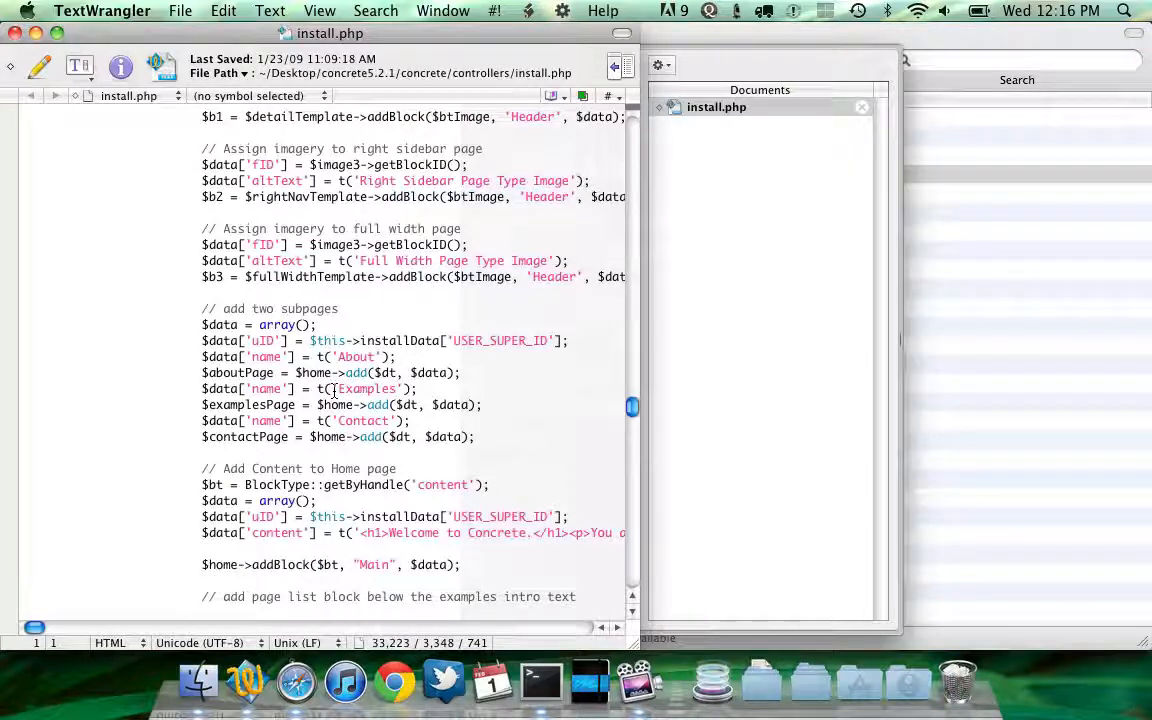
{"action": "scroll", "coordinate": [334, 390], "scroll_direction": "down", "scroll_amount": 5}
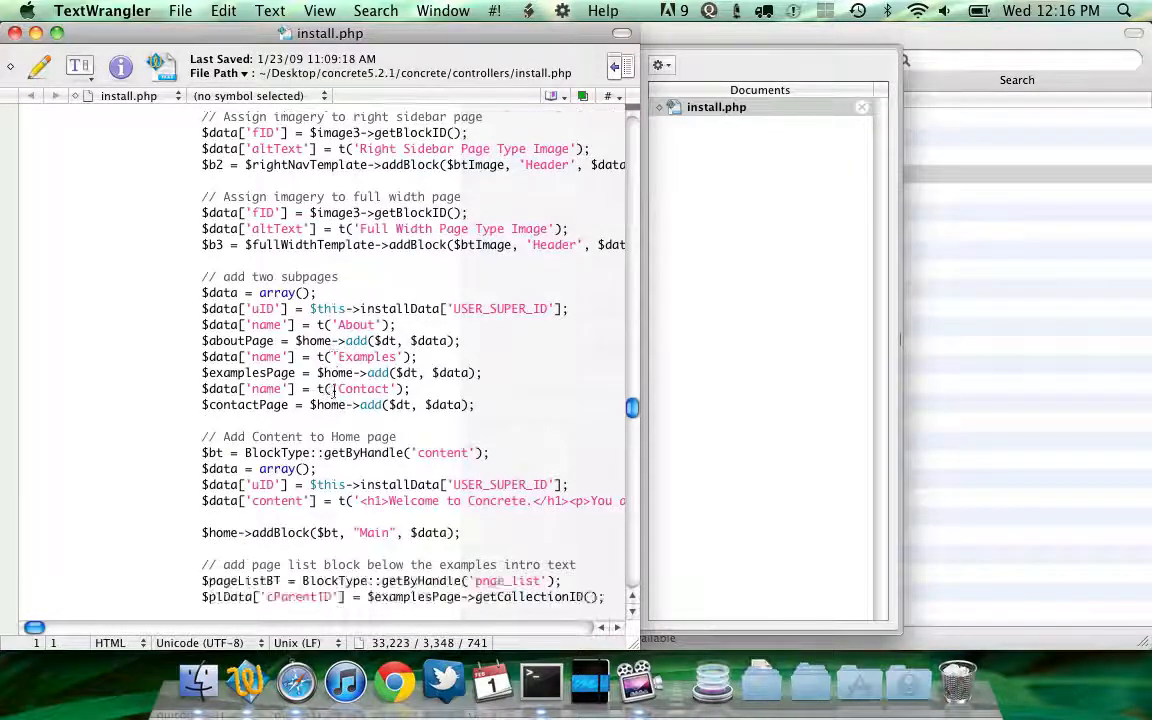
{"action": "scroll", "coordinate": [334, 390], "scroll_direction": "down", "scroll_amount": 8}
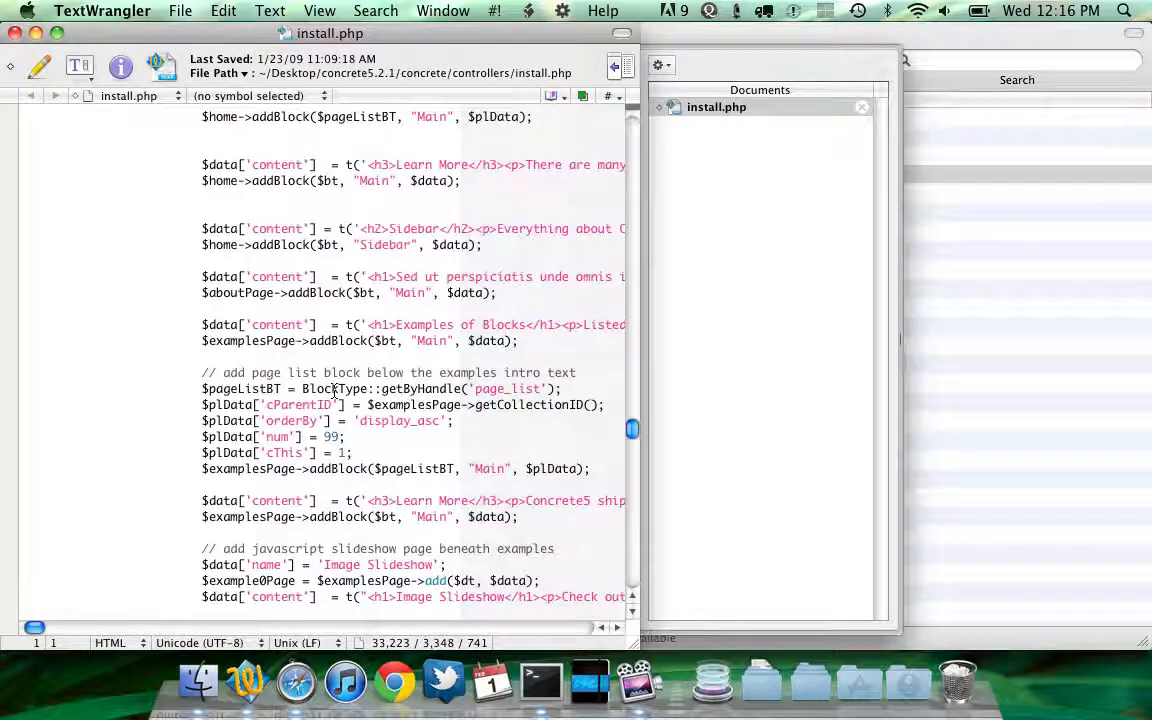
{"action": "scroll", "coordinate": [334, 390], "scroll_direction": "down", "scroll_amount": 2}
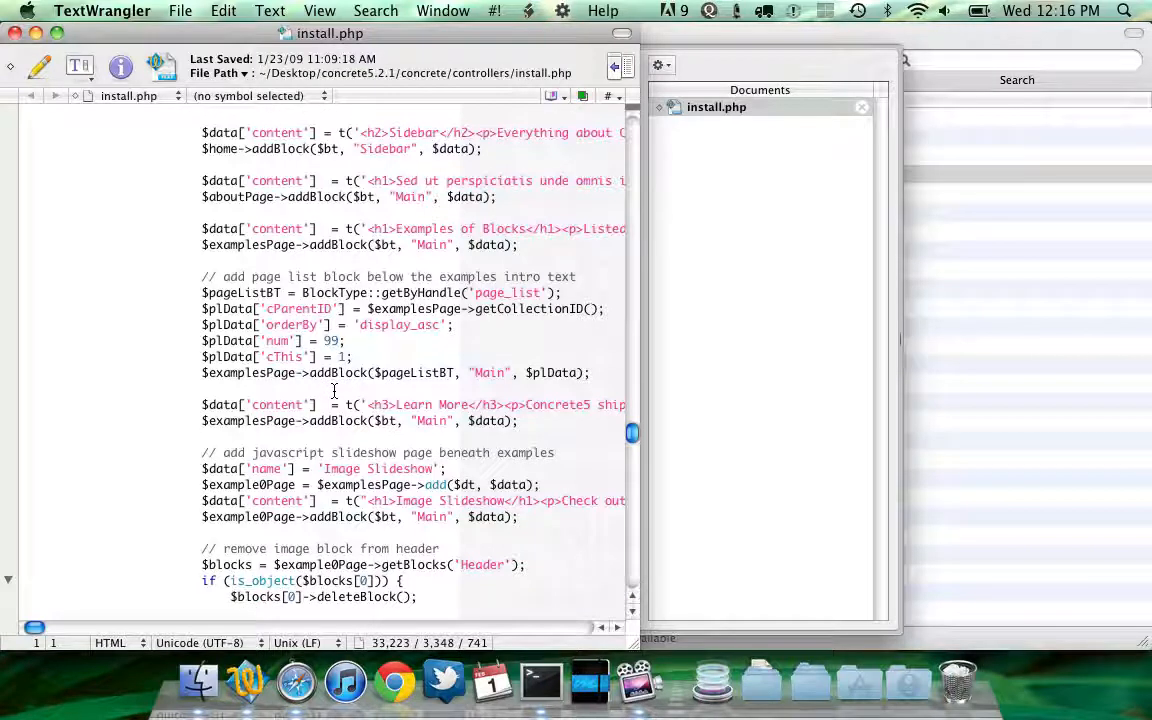
{"action": "scroll", "coordinate": [334, 390], "scroll_direction": "down", "scroll_amount": 1}
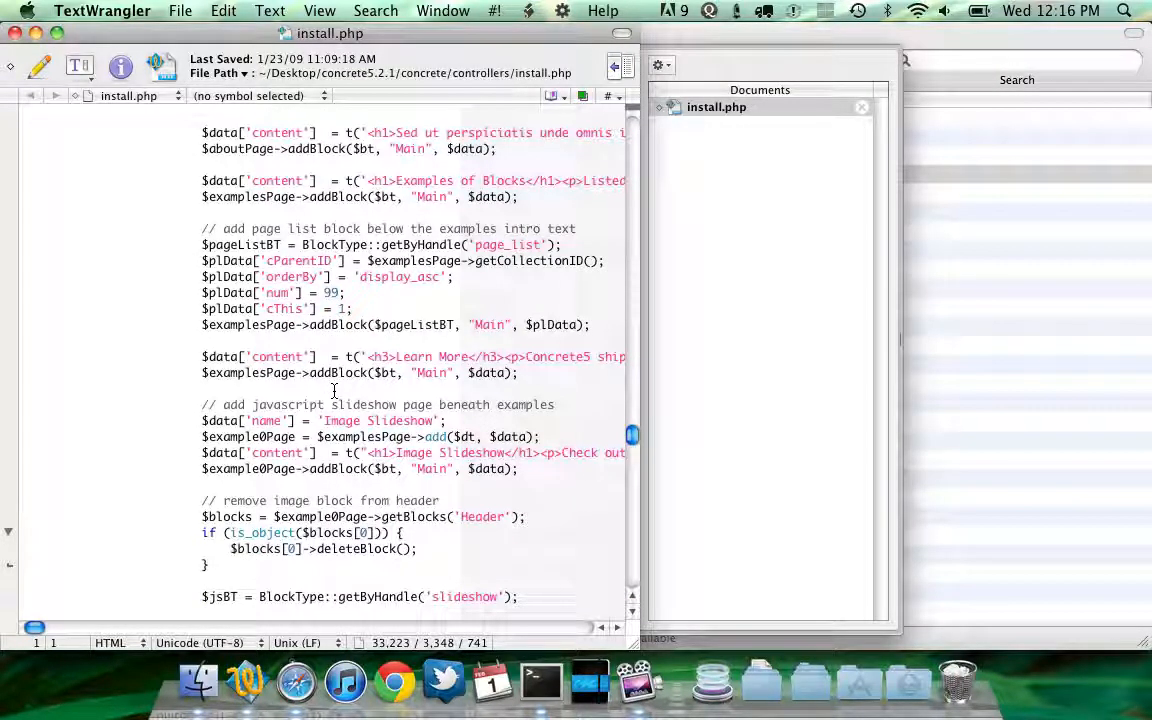
Switch to Finder and navigate to the concrete folder inside the concrete5.4.1 installation
{"action": "left_click", "coordinate": [205, 668]}
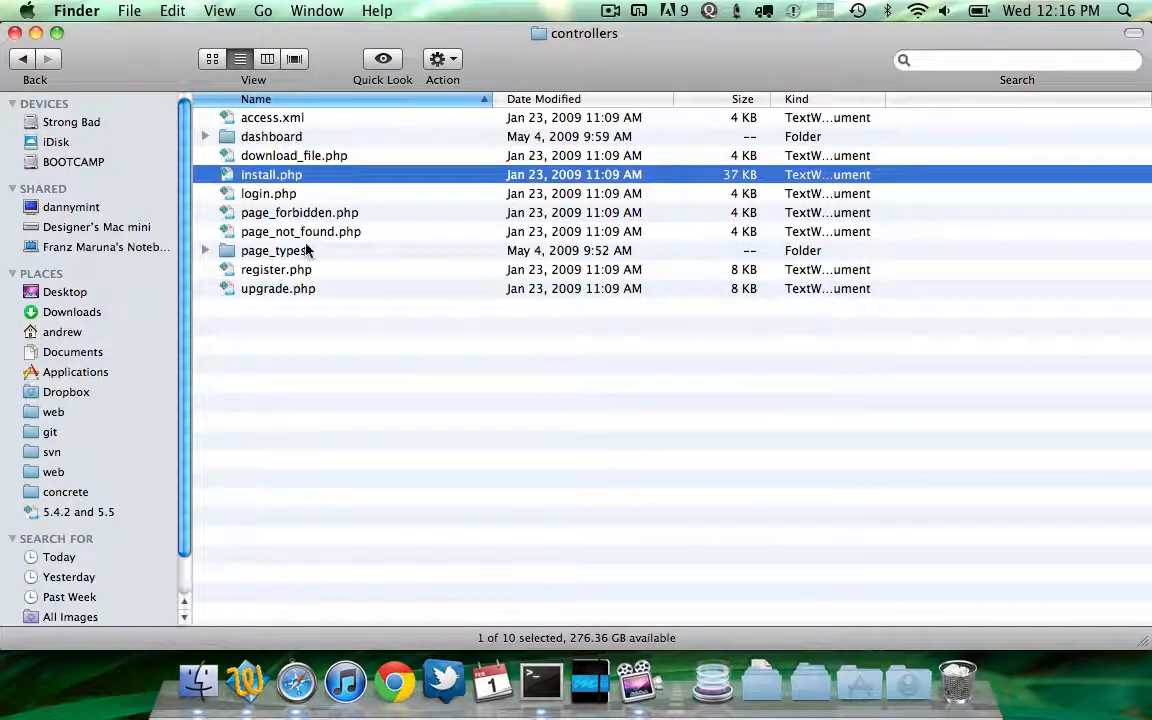
{"action": "key", "text": "super+Up"}
{"action": "key", "text": "super+Up"}
{"action": "key", "text": "super+Up"}
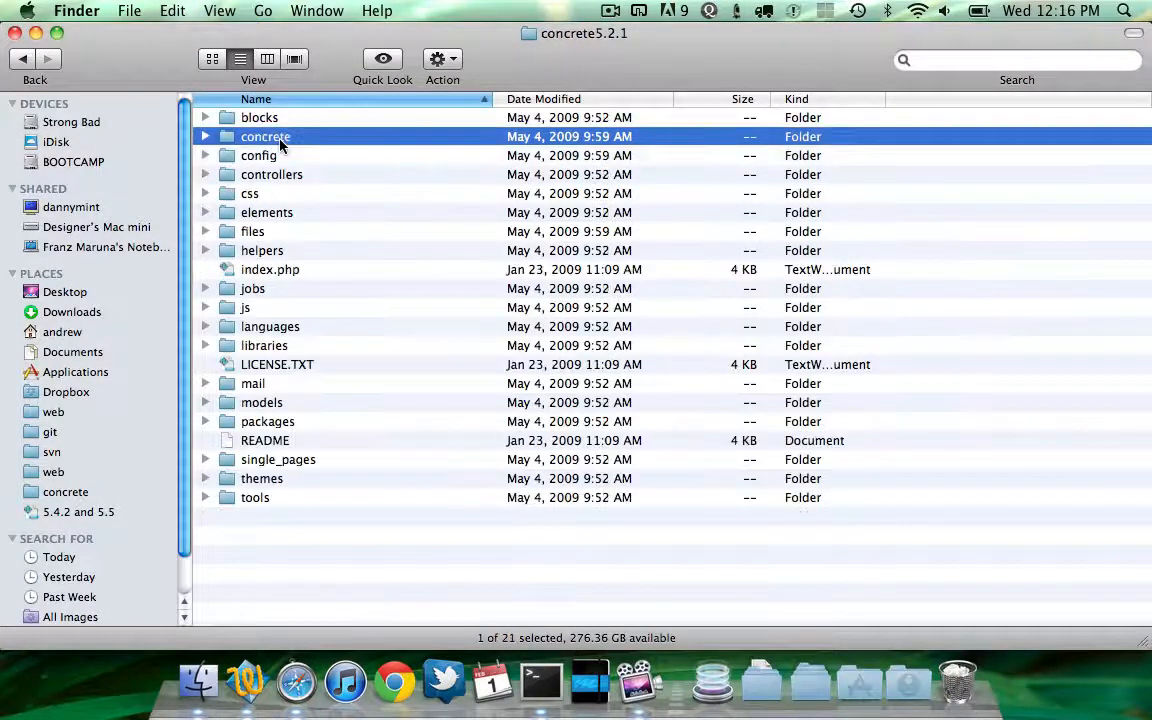
{"action": "double_click", "coordinate": [281, 140]}
{"action": "left_click", "coordinate": [281, 140]}
{"action": "key", "text": "super+Down"}
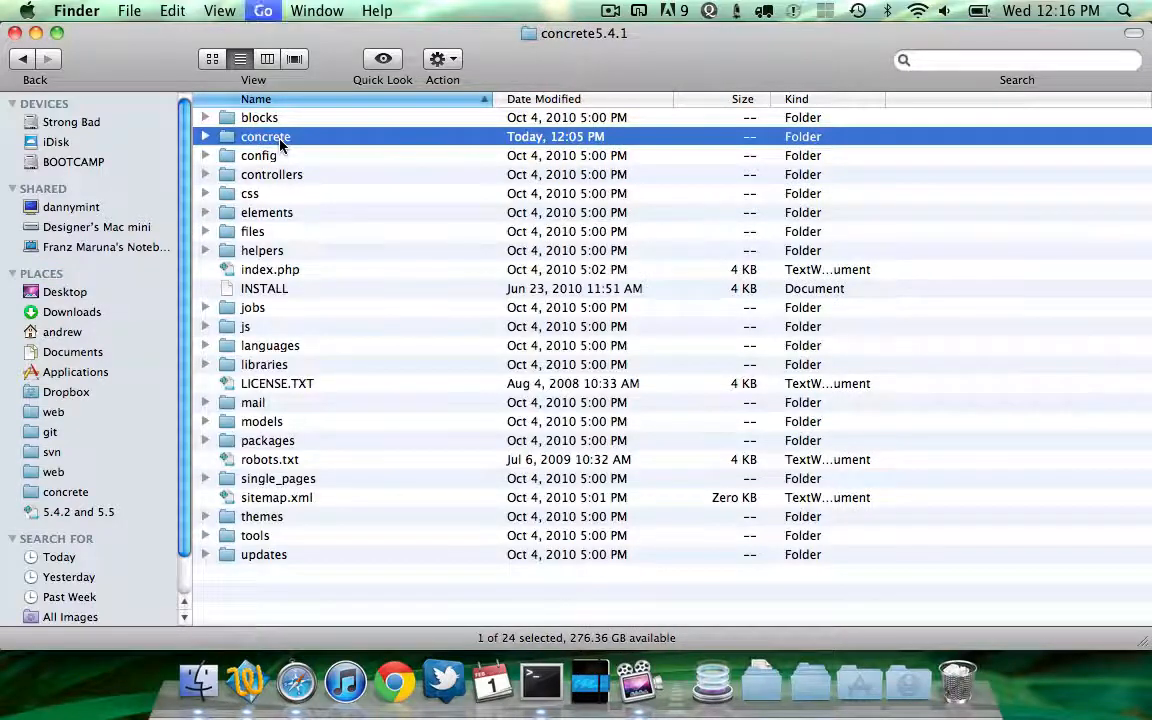
{"action": "left_click", "coordinate": [281, 140]}
{"action": "key", "text": "Down"}
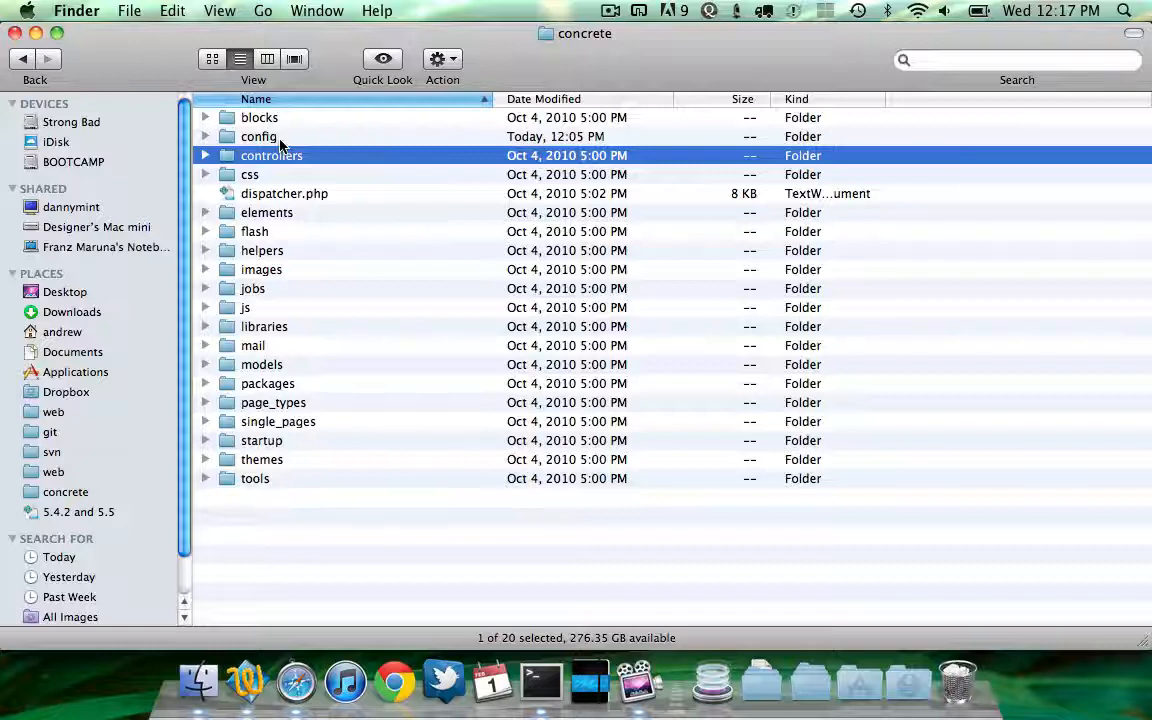
Browse the concrete5.4.1 controllers folder to check its install.php and other controller files
{"action": "key", "text": "super+Down"}
{"action": "key", "text": "Up"}
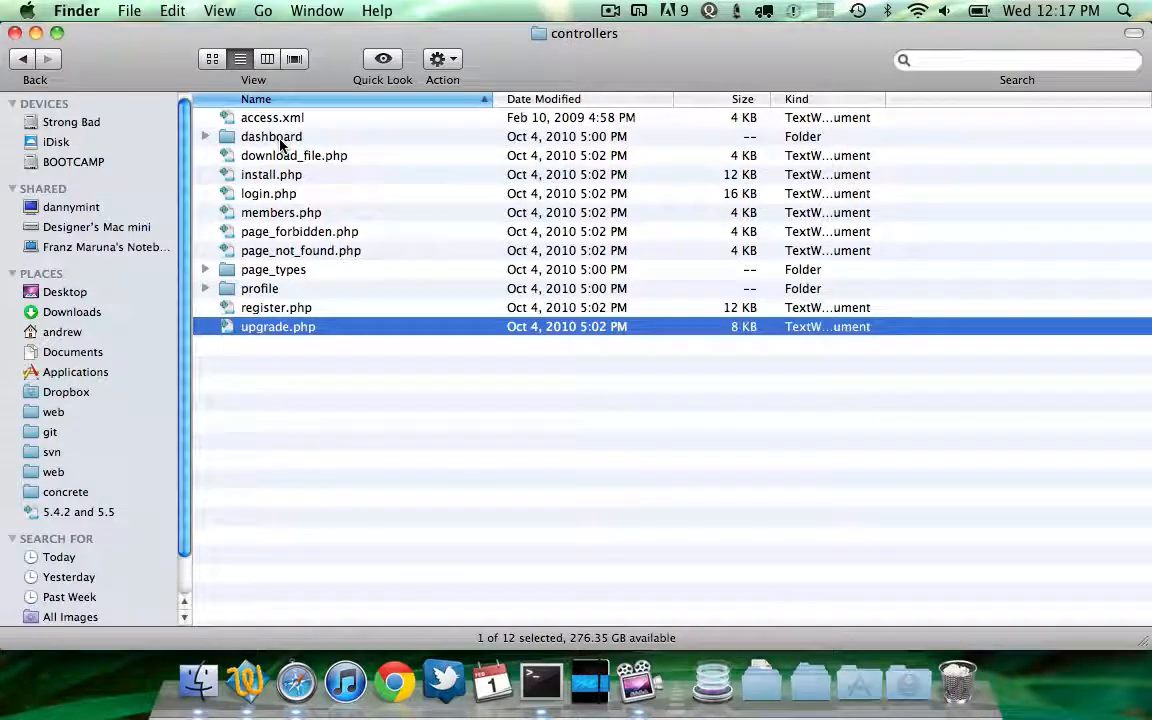
{"action": "key", "text": "Up"}
{"action": "key", "text": "Up"}
{"action": "key", "text": "super+Up"}
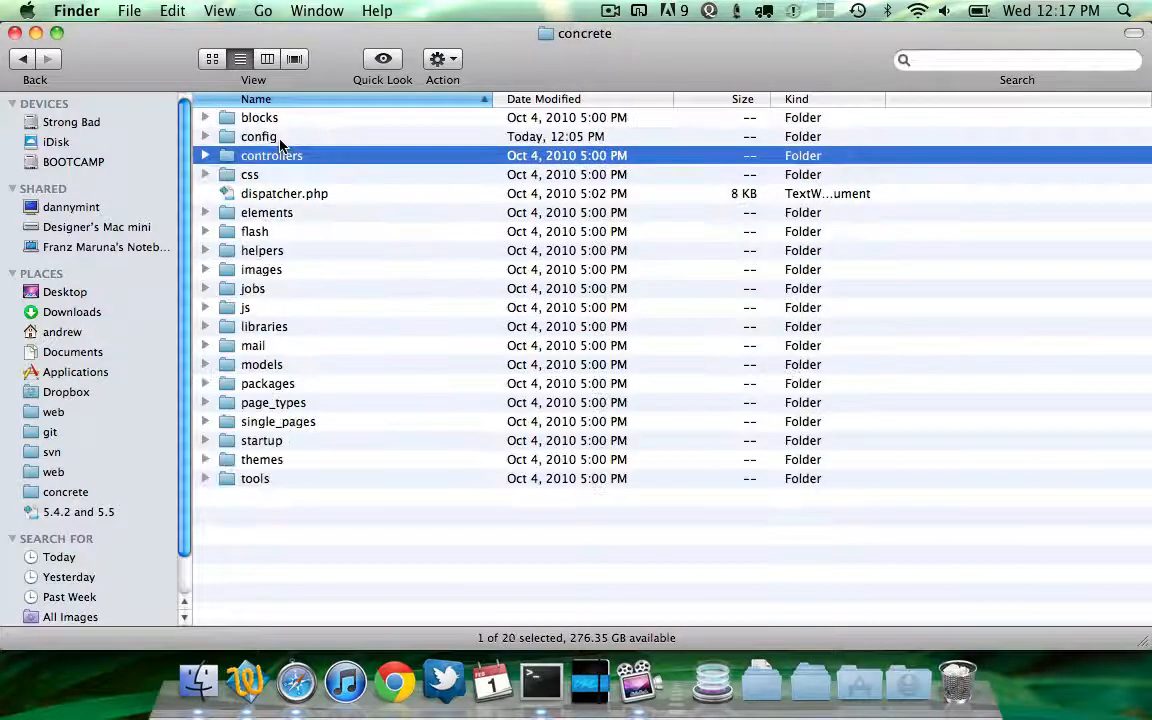
{"action": "key", "text": "super+Down"}
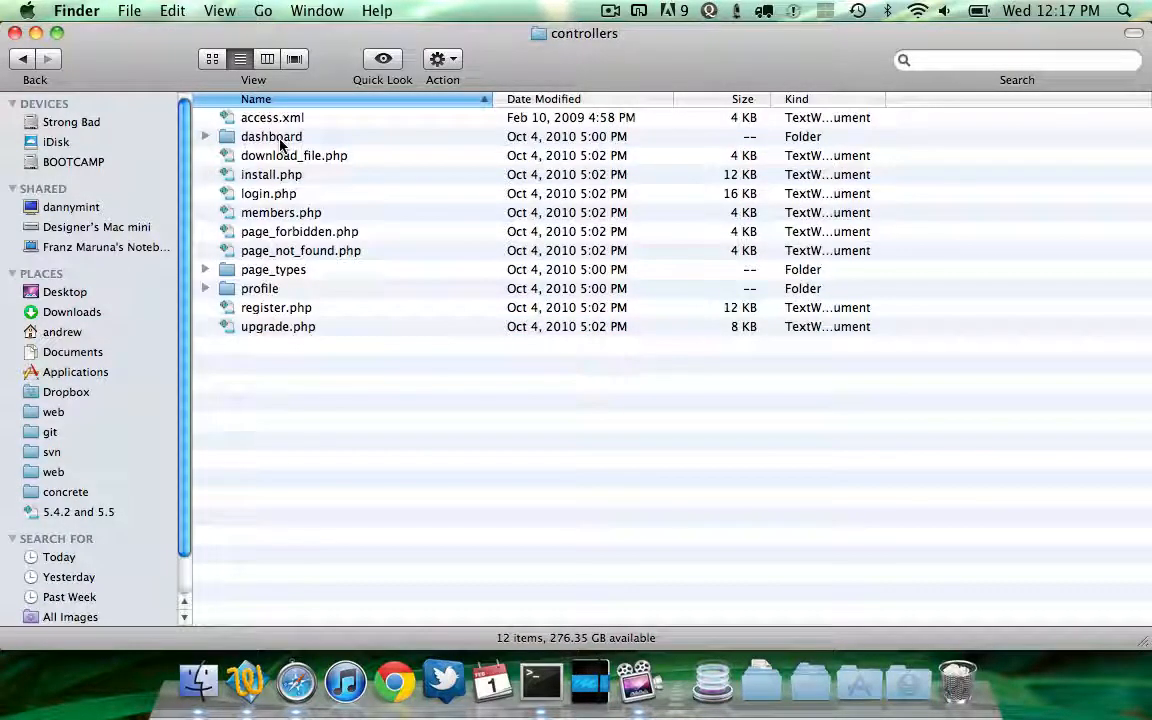
{"action": "key", "text": "super+Up"}
{"action": "key", "text": "Up"}
{"action": "key", "text": "Down"}
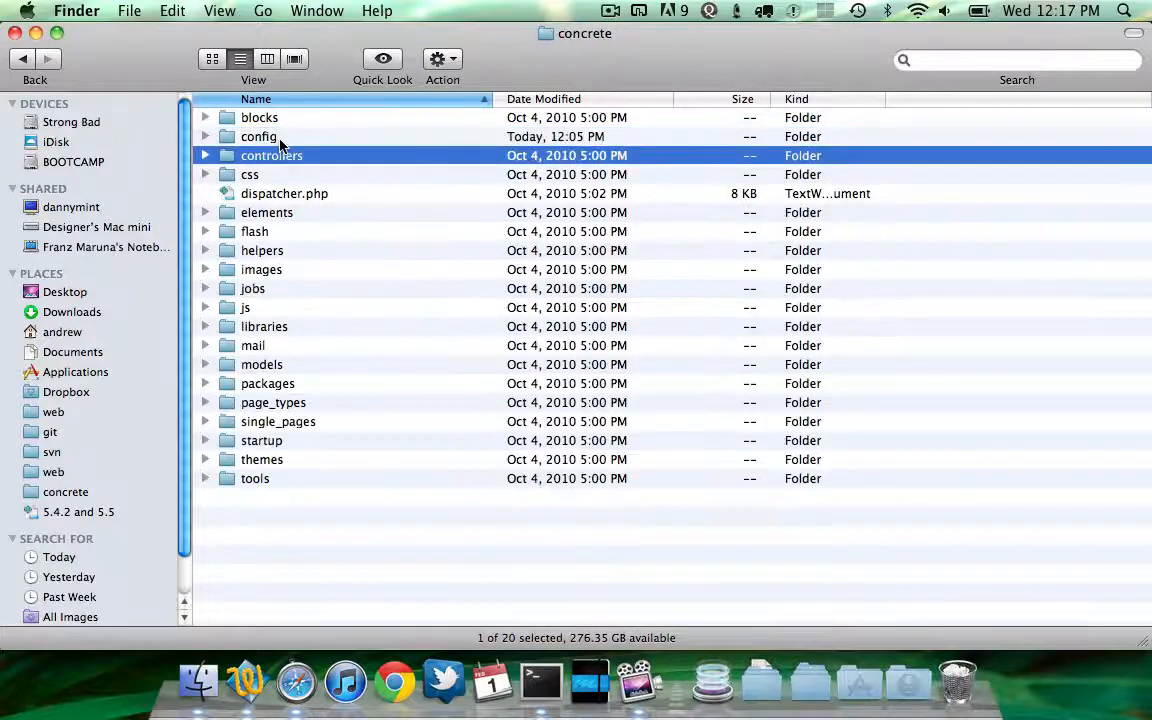
{"action": "key", "text": "Up"}
Open sample_content.sql from the concrete/config/install folder in TextWrangler
{"action": "key", "text": "super+Down"}
{"action": "type", "text": "db"}
{"action": "key", "text": "Down"}
{"action": "key", "text": "Down"}
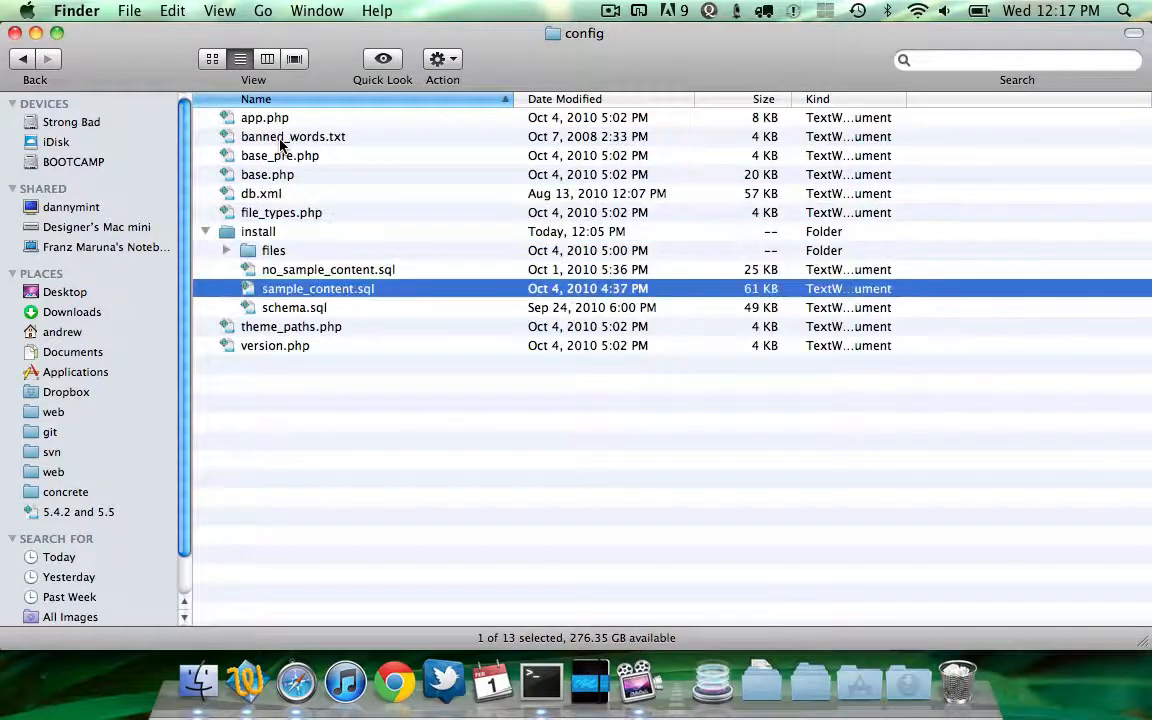
{"action": "left_click", "coordinate": [300, 278], "text": "shift"}
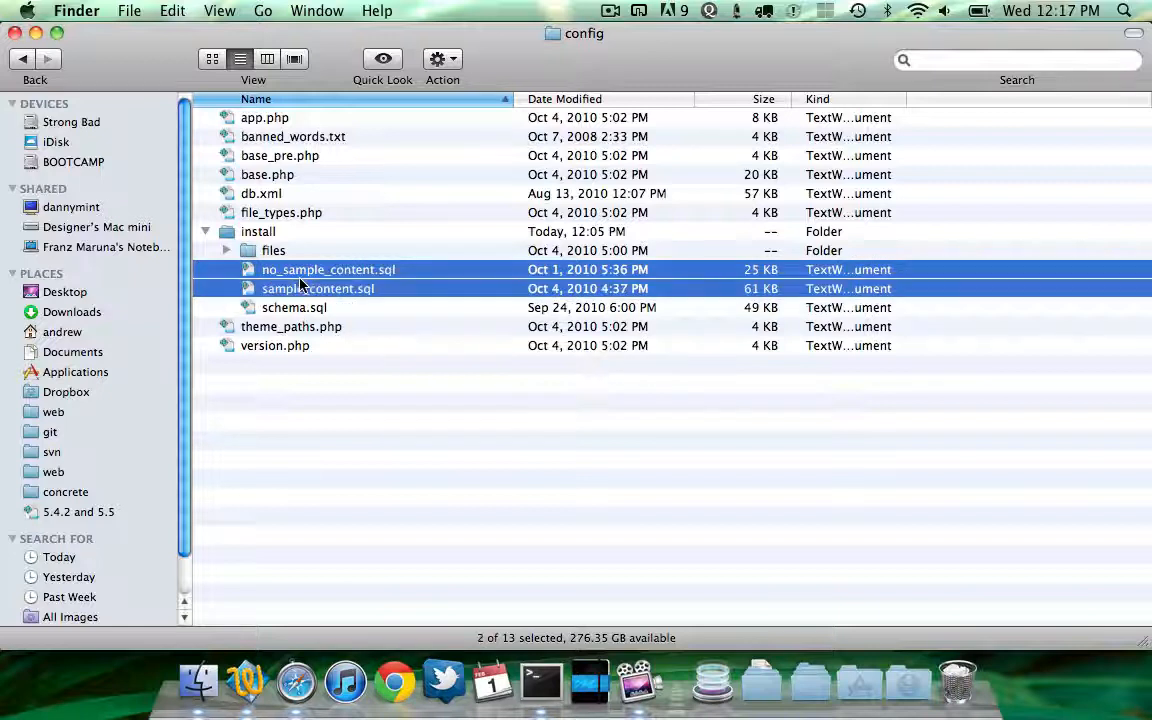
{"action": "key", "text": "Down"}
{"action": "key", "text": "Up"}
{"action": "key", "text": "Up"}
{"action": "key", "text": "shift+Down"}
{"action": "key", "text": "shift+Up"}
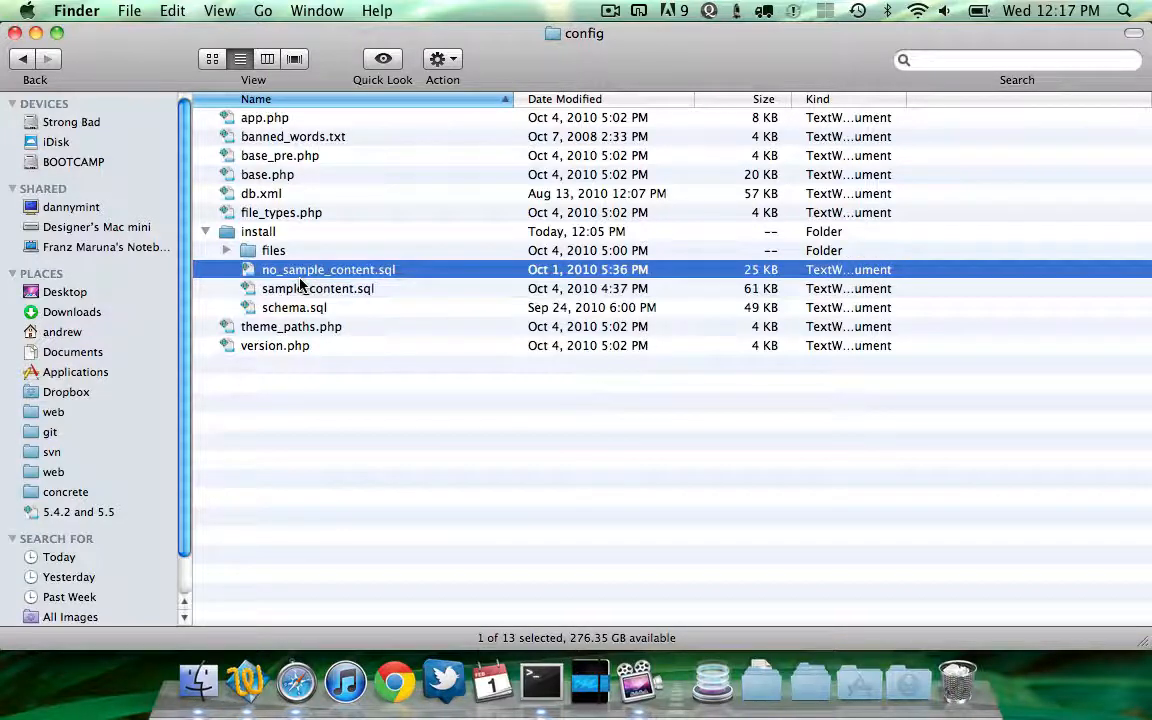
{"action": "left_click", "coordinate": [302, 287]}
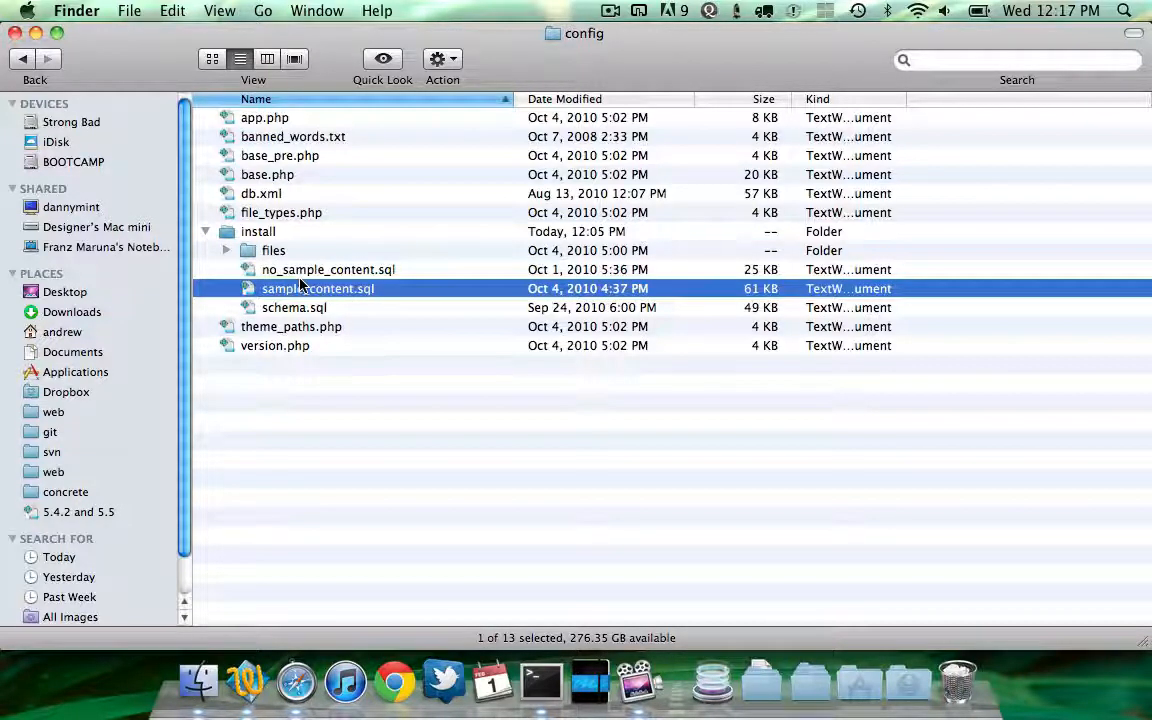
{"action": "left_click_drag", "start_coordinate": [305, 290], "coordinate": [245, 683]}
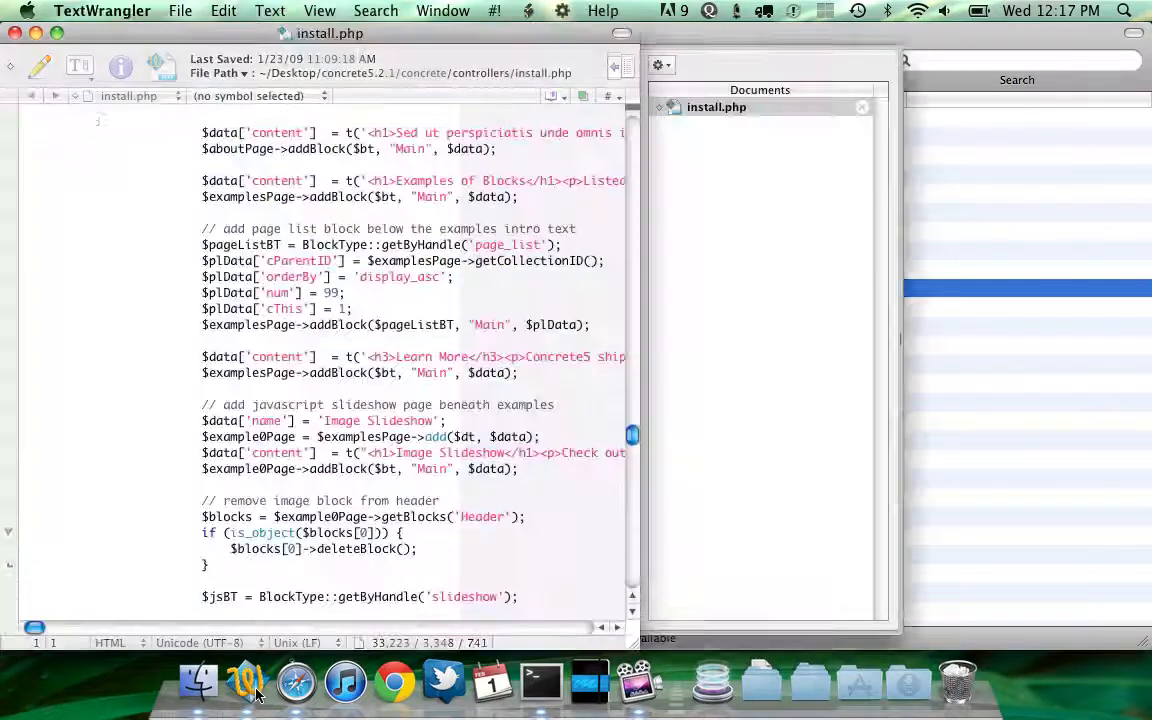
Scroll through sample_content.sql to examine its area, attribute value and collection insert statements
{"action": "scroll", "coordinate": [393, 232], "scroll_direction": "down", "scroll_amount": 20}
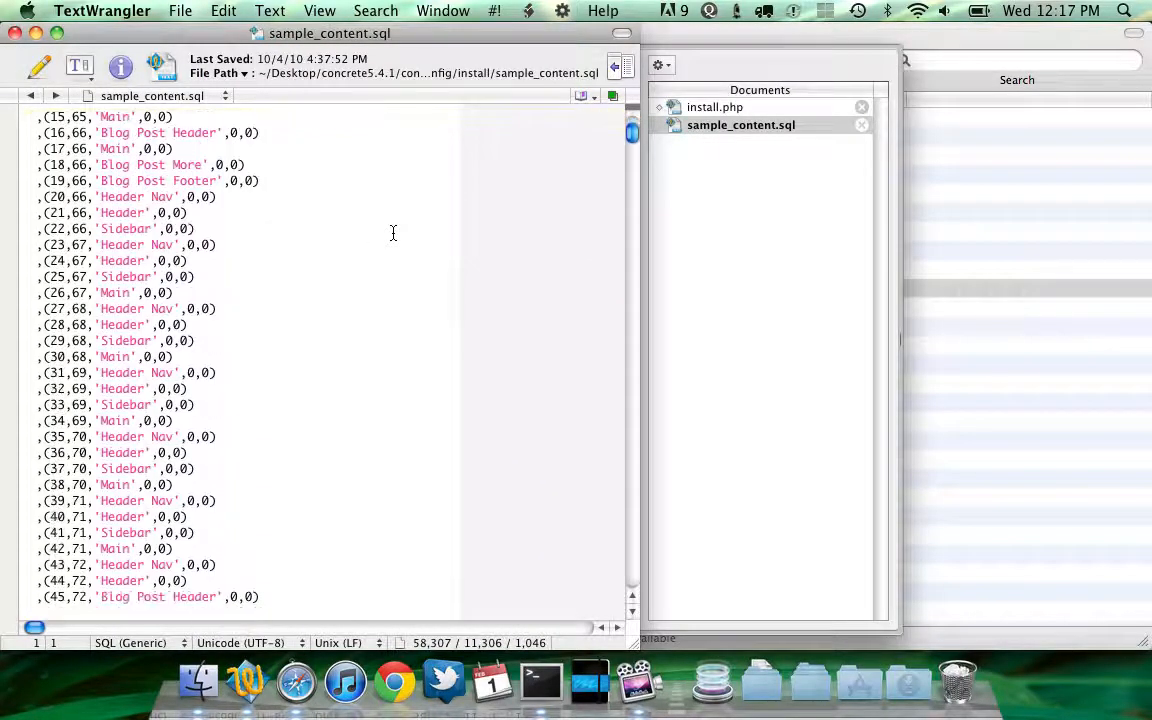
{"action": "scroll", "coordinate": [393, 232], "scroll_direction": "down", "scroll_amount": 15}
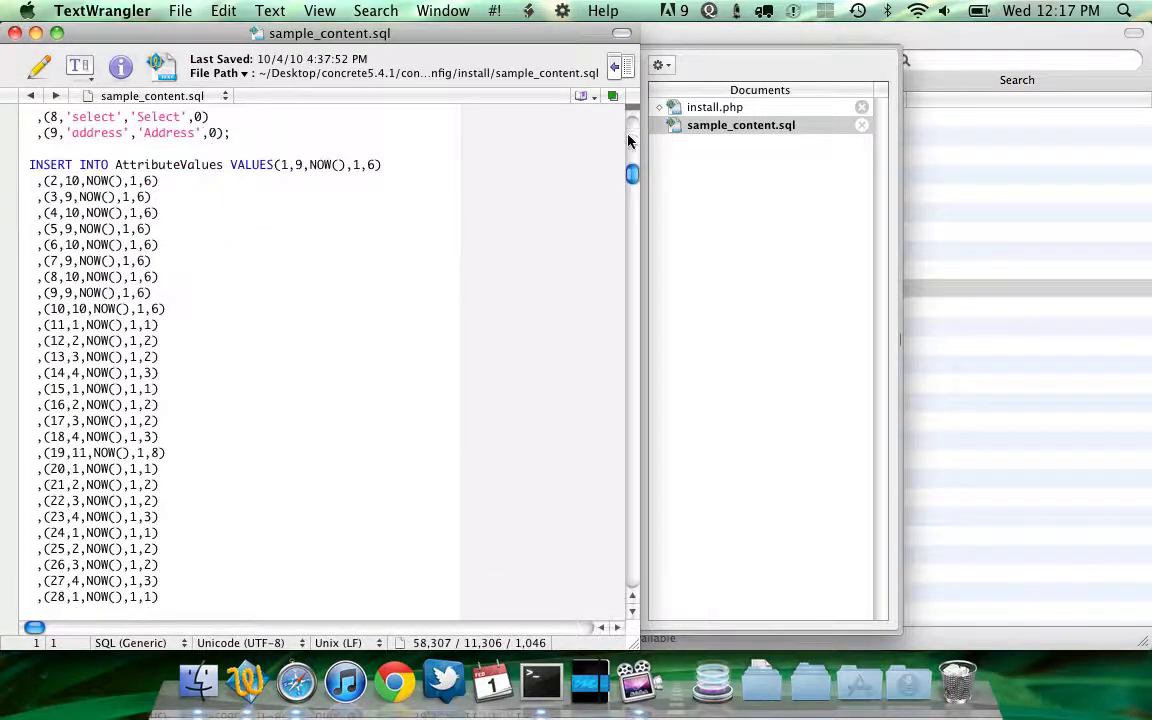
{"action": "left_click_drag", "start_coordinate": [632, 172], "coordinate": [641, 260]}
{"action": "scroll", "coordinate": [559, 297], "scroll_direction": "down", "scroll_amount": 15}
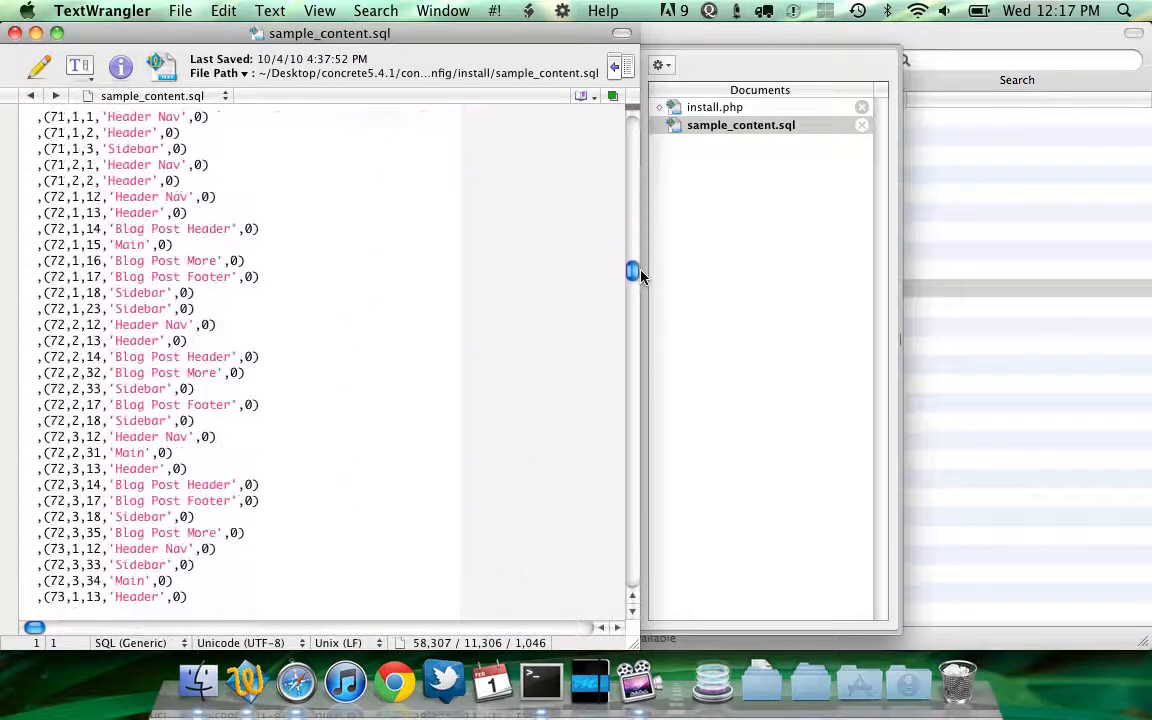
{"action": "scroll", "coordinate": [559, 297], "scroll_direction": "down", "scroll_amount": 6}
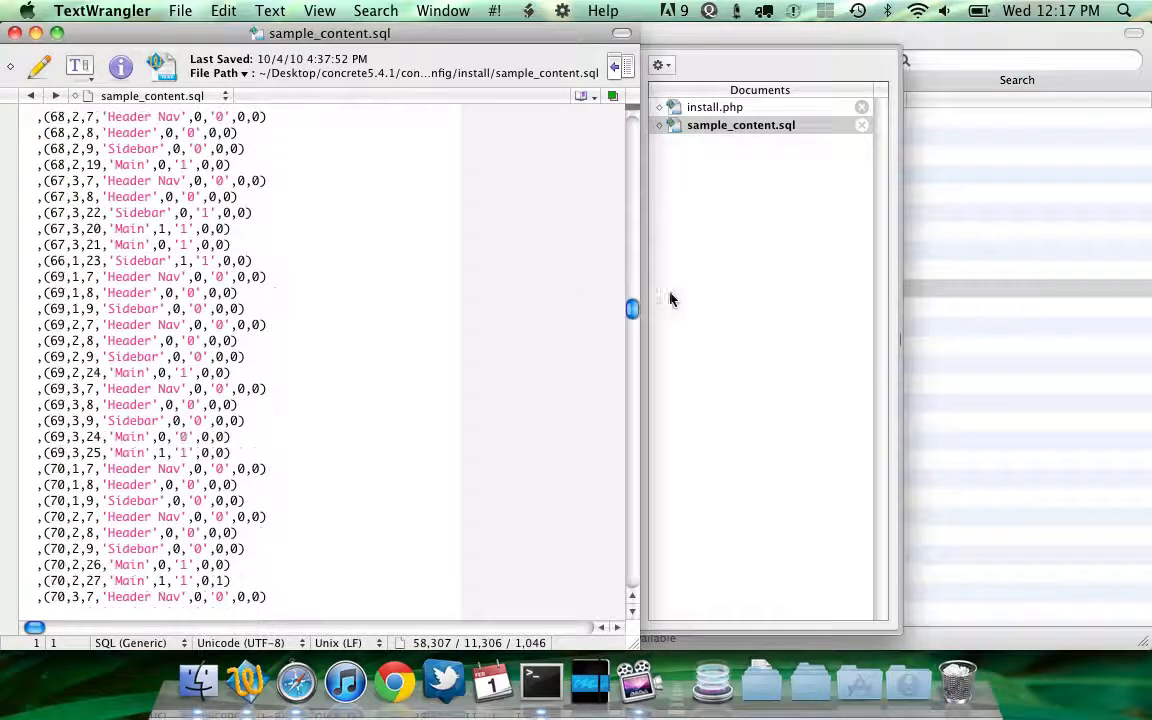
{"action": "left_click_drag", "start_coordinate": [644, 312], "coordinate": [645, 404]}
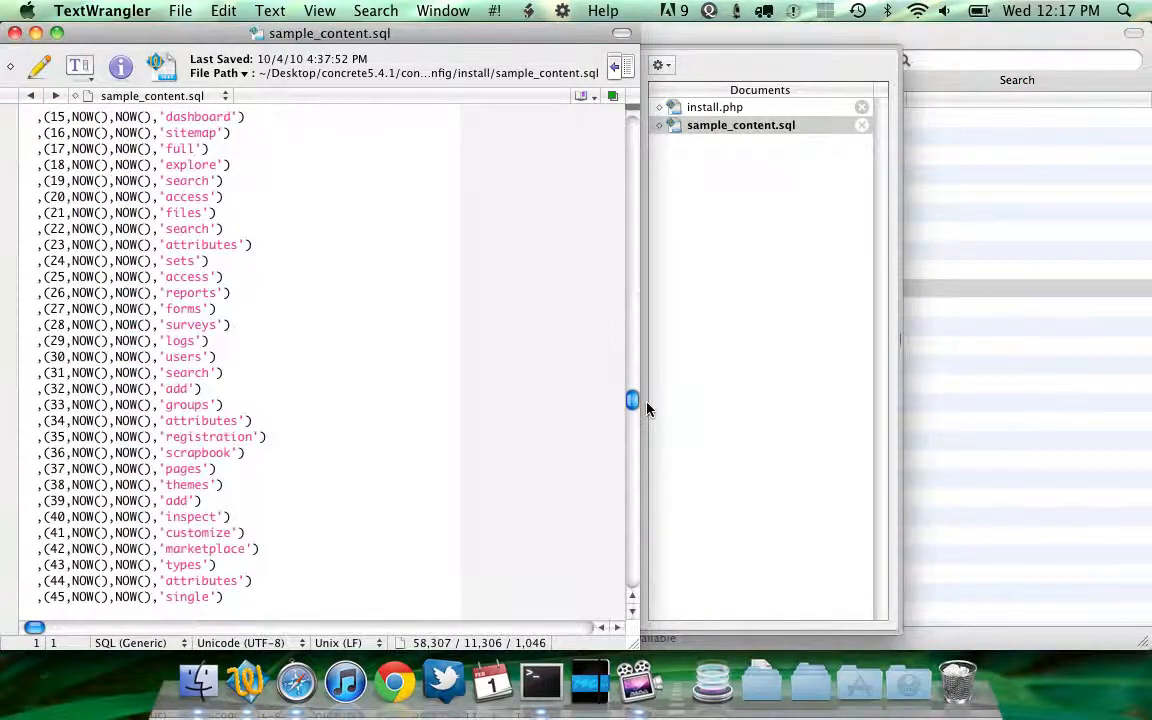
{"action": "scroll", "coordinate": [569, 400], "scroll_direction": "up", "scroll_amount": 6}
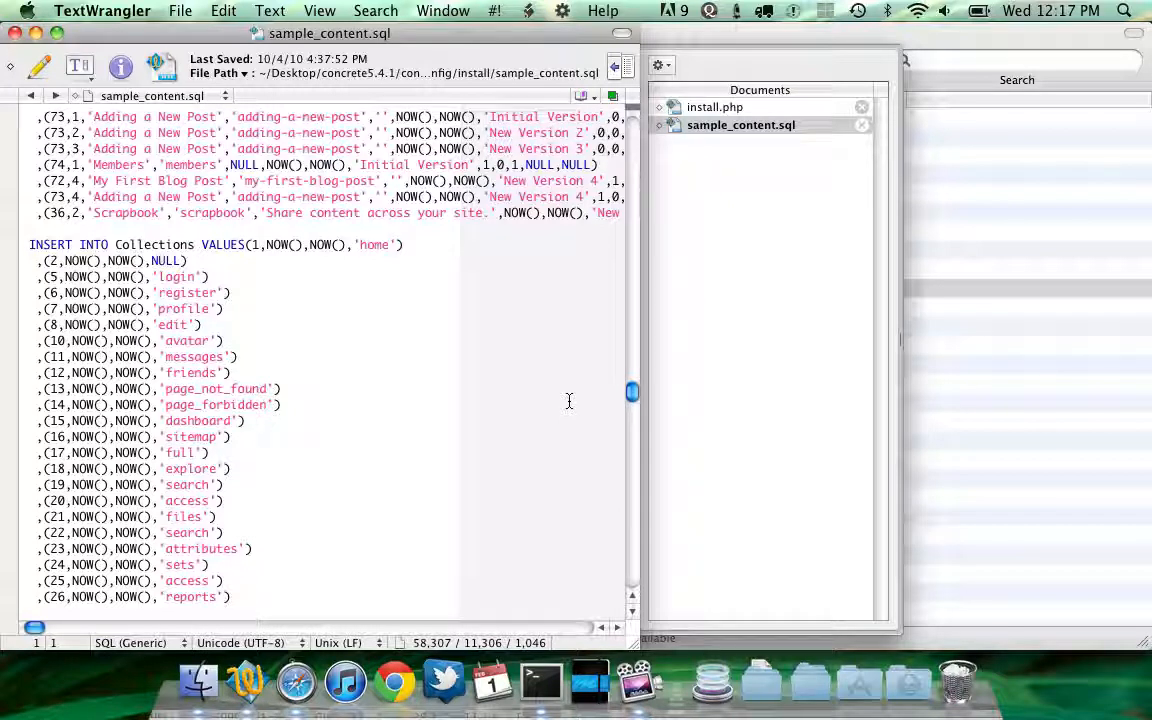
{"action": "scroll", "coordinate": [568, 399], "scroll_direction": "up", "scroll_amount": 2}
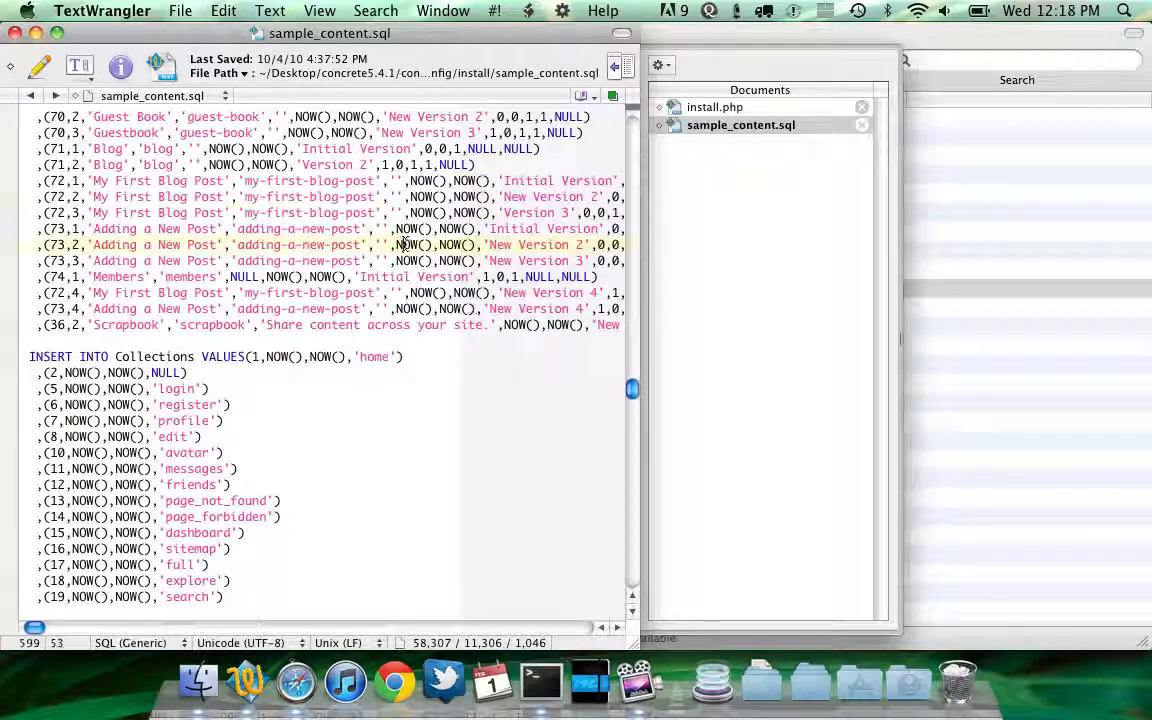
Inspect the collection version rows for the blog posts, selecting the 'New Version 2' name and the Scrapbook row
{"action": "left_click_drag", "start_coordinate": [394, 245], "coordinate": [430, 245]}
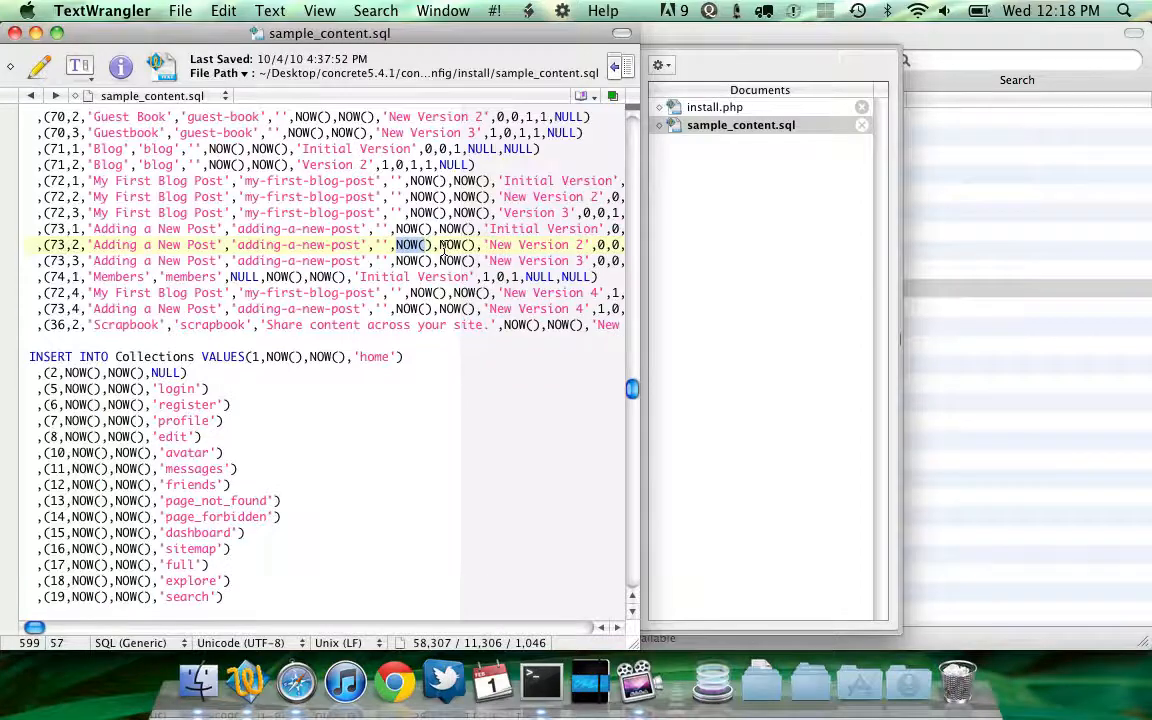
{"action": "key", "text": "alt+Right"}
{"action": "key", "text": "alt+Right"}
{"action": "key", "text": "alt+Right"}
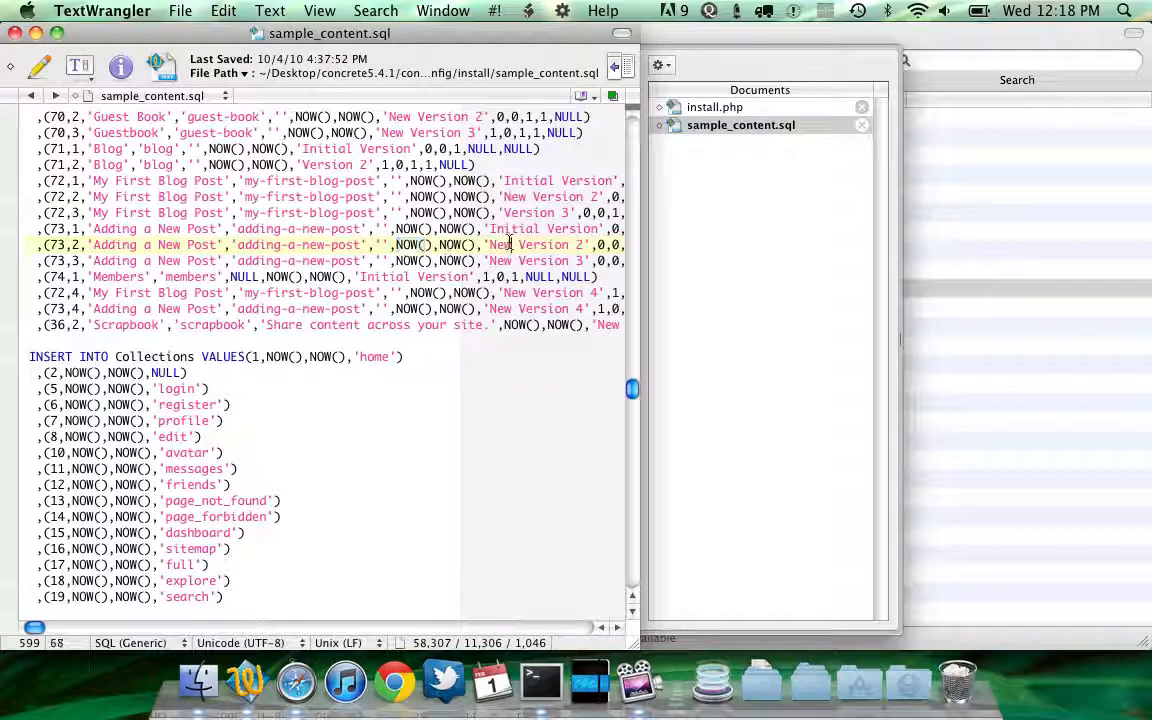
{"action": "key", "text": "shift+alt+Right"}
{"action": "key", "text": "shift+alt+Right"}
{"action": "key", "text": "shift+alt+Right"}
{"action": "scroll", "coordinate": [420, 254], "scroll_direction": "right", "scroll_amount": 1}
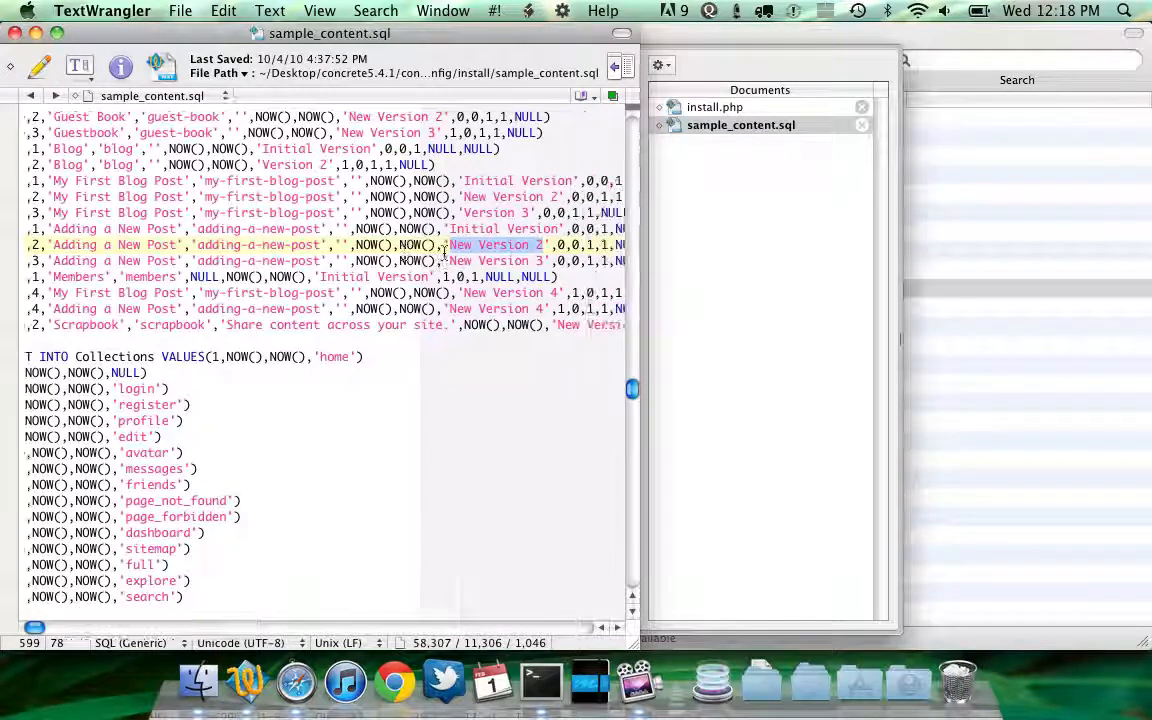
{"action": "scroll", "coordinate": [300, 240], "scroll_direction": "left", "scroll_amount": 1}
{"action": "scroll", "coordinate": [305, 258], "scroll_direction": "down", "scroll_amount": 5}
{"action": "scroll", "coordinate": [329, 254], "scroll_direction": "right", "scroll_amount": 1}
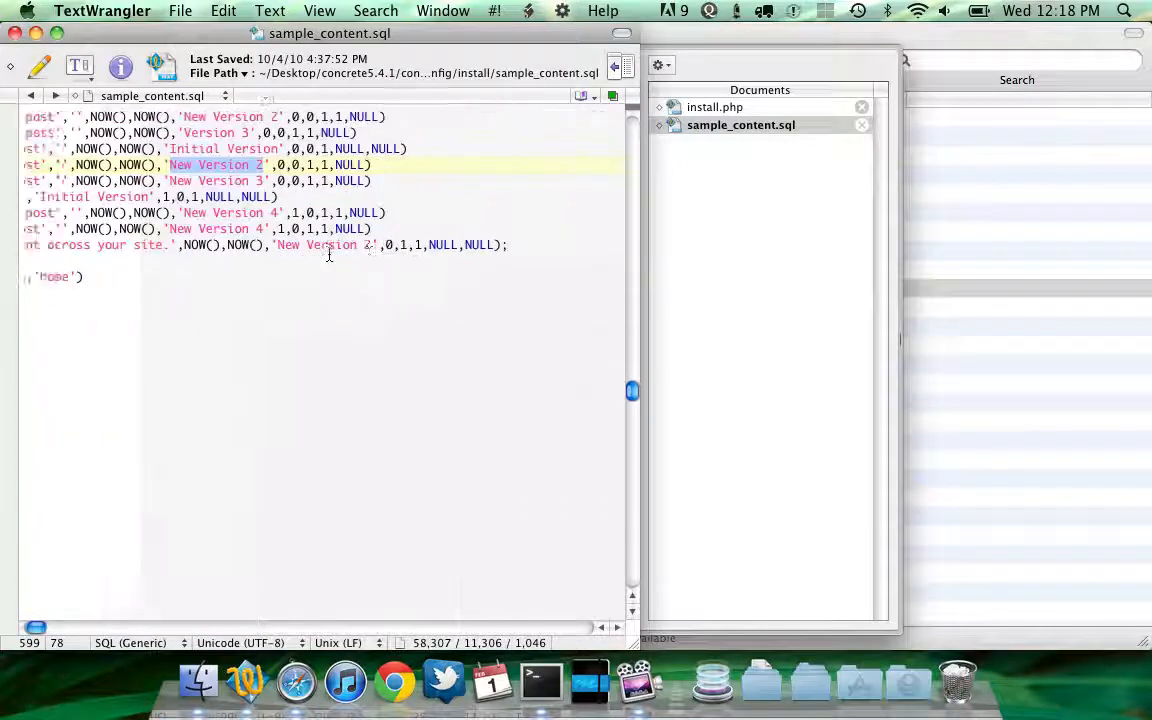
{"action": "scroll", "coordinate": [300, 235], "scroll_direction": "left", "scroll_amount": 1}
{"action": "scroll", "coordinate": [300, 235], "scroll_direction": "down", "scroll_amount": 1}
{"action": "triple_click", "coordinate": [272, 225]}
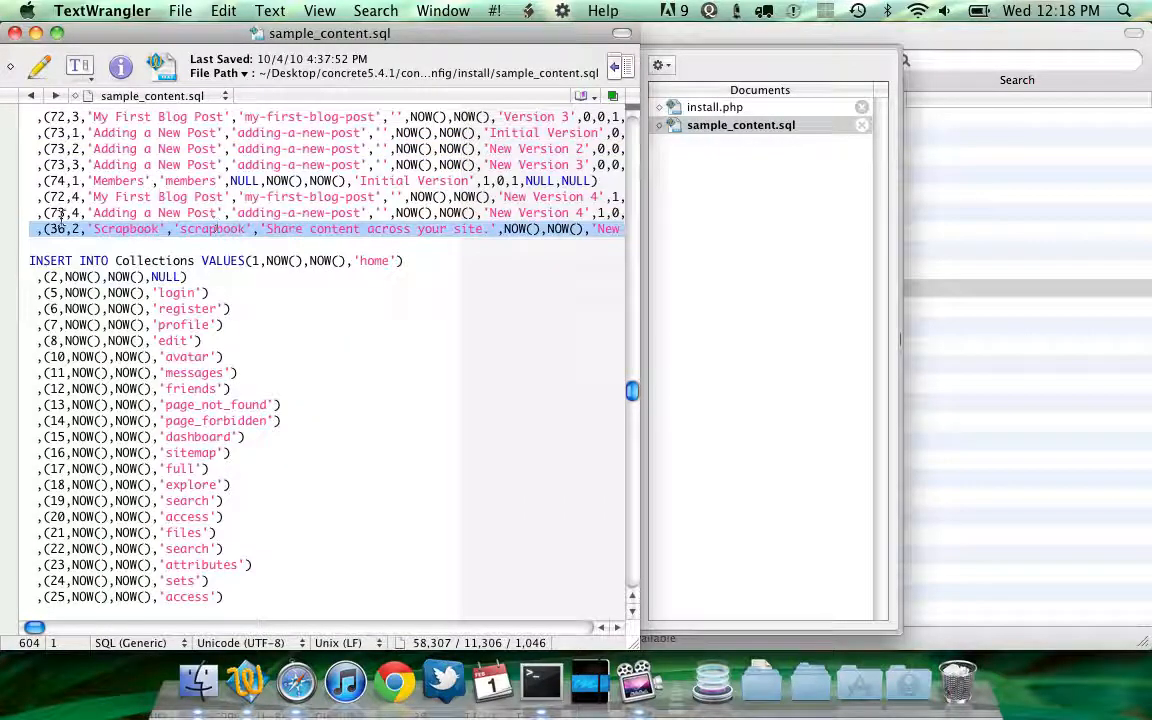
Compare the search index, config and dashboard inserts in sample_content.sql with install.php's page content code
{"action": "scroll", "coordinate": [62, 226], "scroll_direction": "down", "scroll_amount": 8}
{"action": "scroll", "coordinate": [168, 300], "scroll_direction": "down", "scroll_amount": 20}
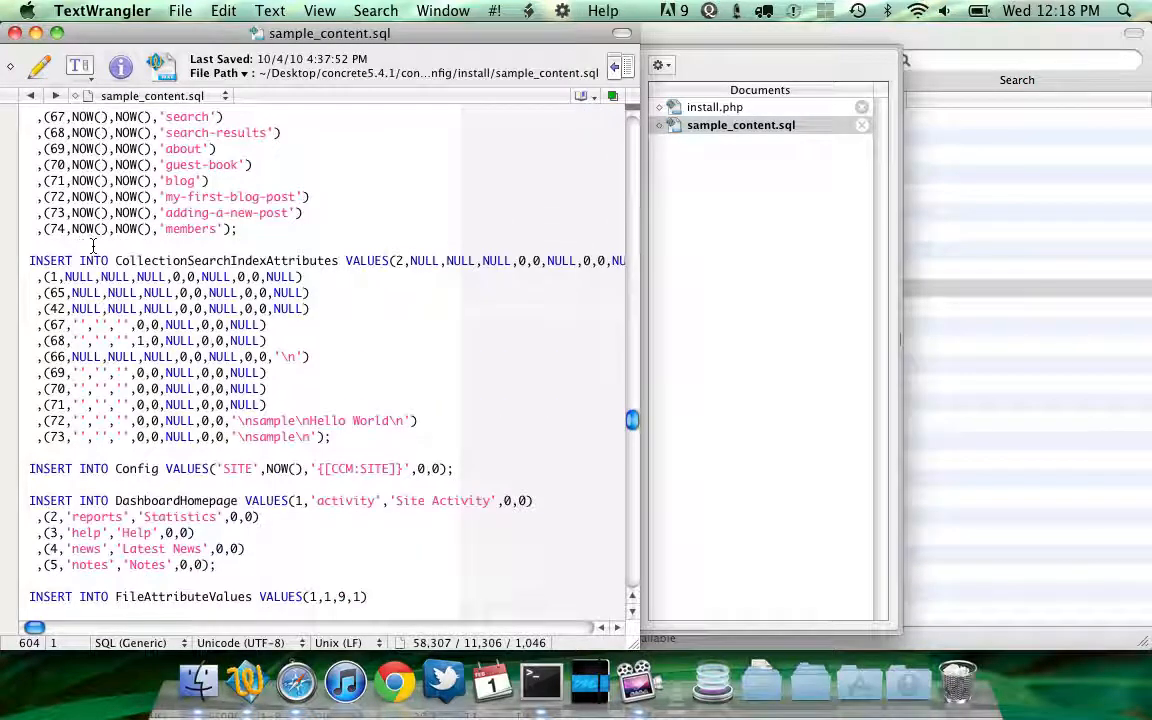
{"action": "scroll", "coordinate": [198, 304], "scroll_direction": "down", "scroll_amount": 3}
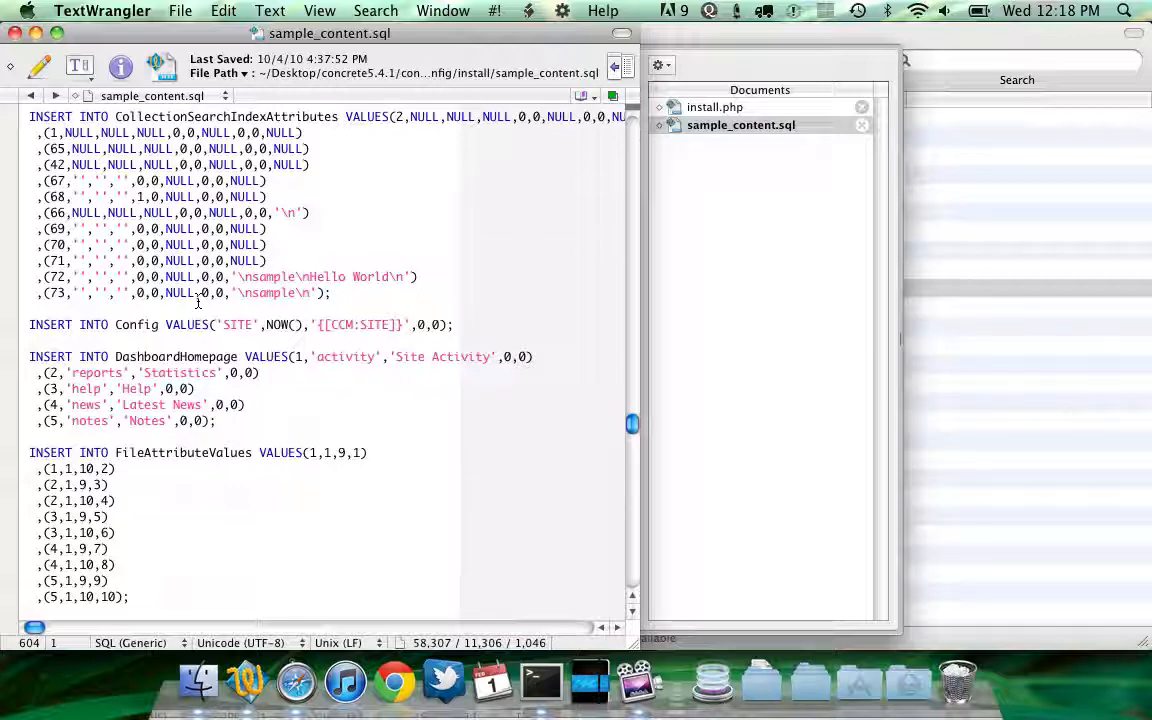
{"action": "left_click", "coordinate": [675, 107]}
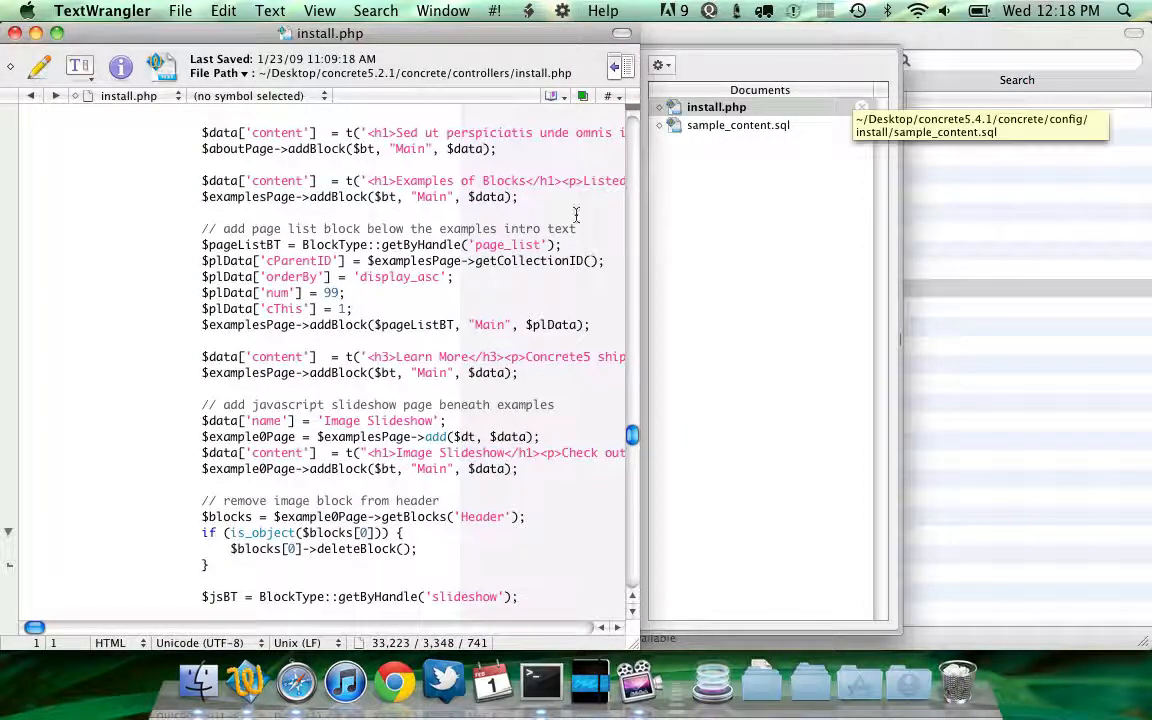
{"action": "scroll", "coordinate": [353, 265], "scroll_direction": "up", "scroll_amount": 7}
{"action": "scroll", "coordinate": [353, 265], "scroll_direction": "down", "scroll_amount": 6}
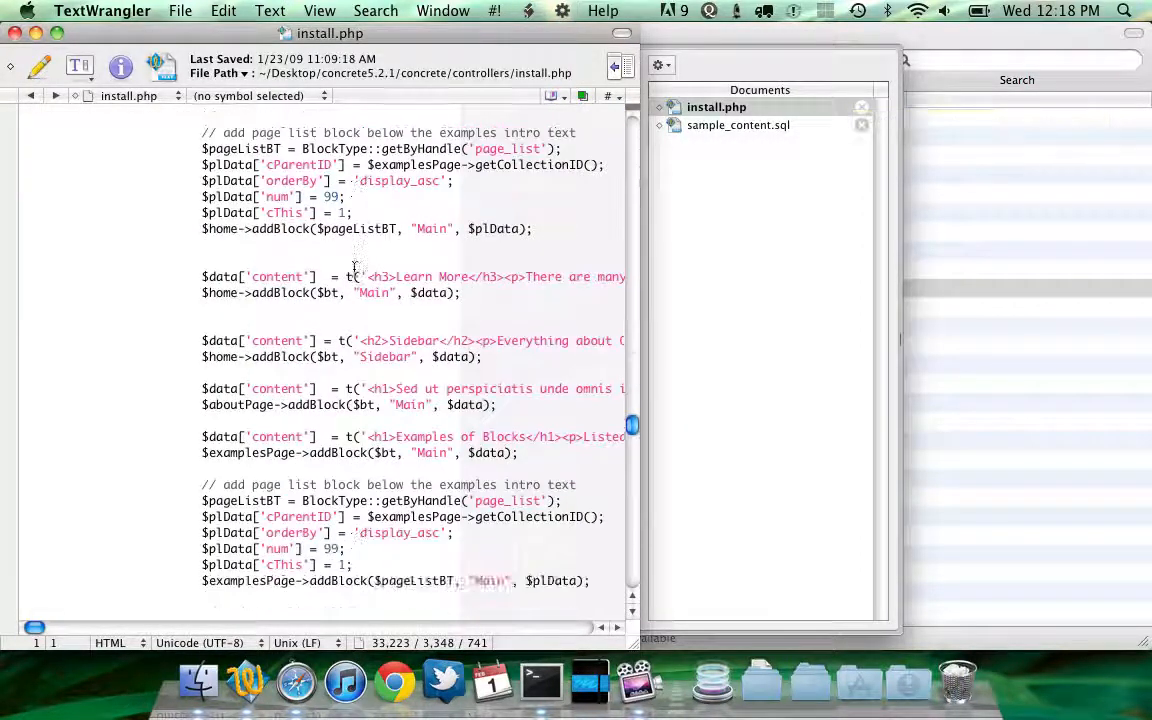
{"action": "left_click", "coordinate": [679, 127]}
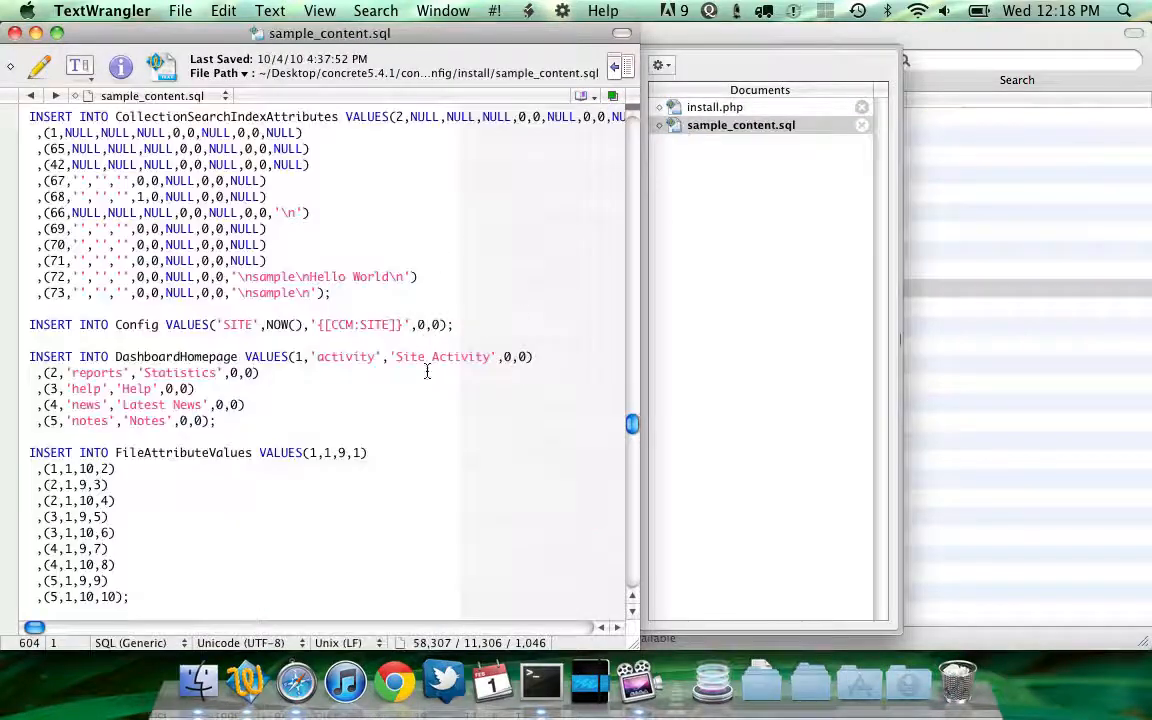
{"action": "scroll", "coordinate": [440, 393], "scroll_direction": "down", "scroll_amount": 8}
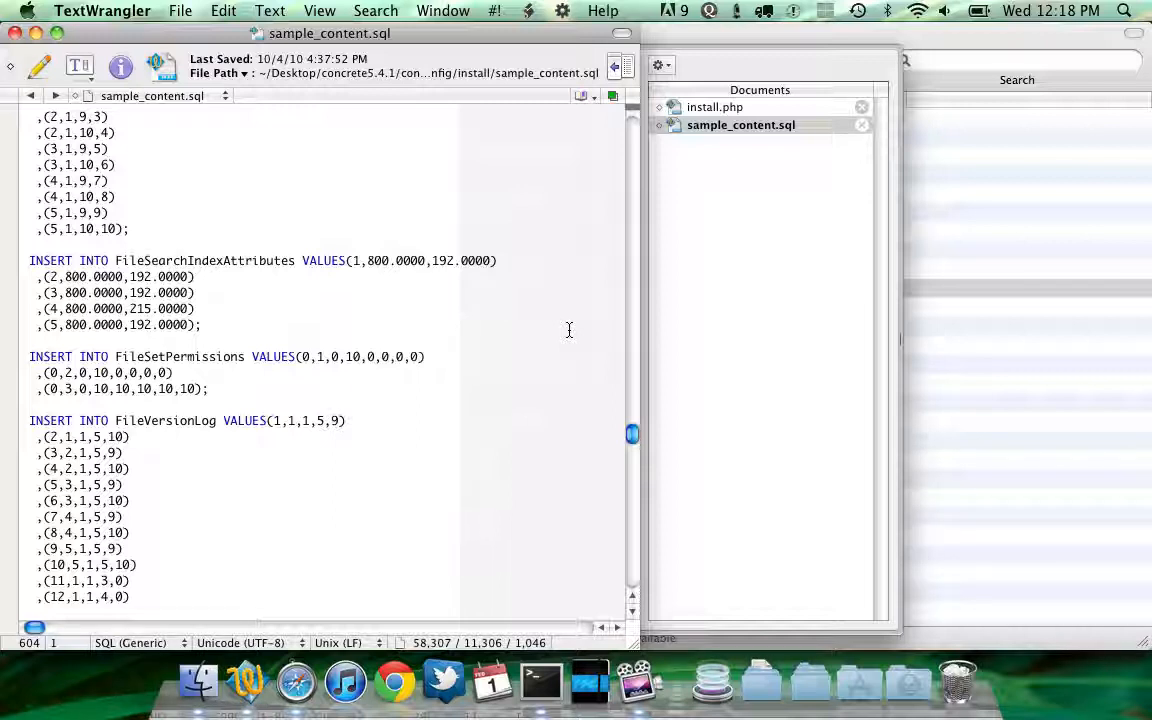
Switch to the browser and review the install form's Sample Content options
{"action": "left_click", "coordinate": [299, 680]}
{"action": "scroll", "coordinate": [283, 486], "scroll_direction": "down", "scroll_amount": 4}
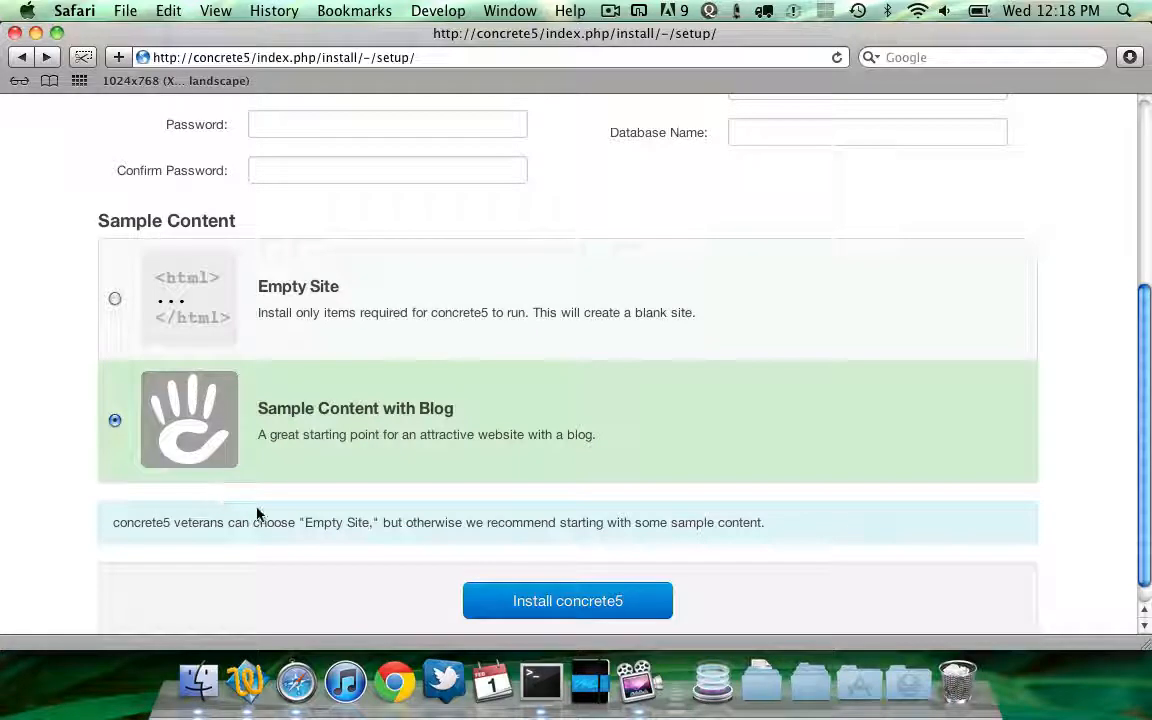
Return to Finder and browse the concrete5.4.1 concrete folder, moving between packages and config
{"action": "left_click", "coordinate": [212, 690]}
{"action": "key", "text": "super+Up"}
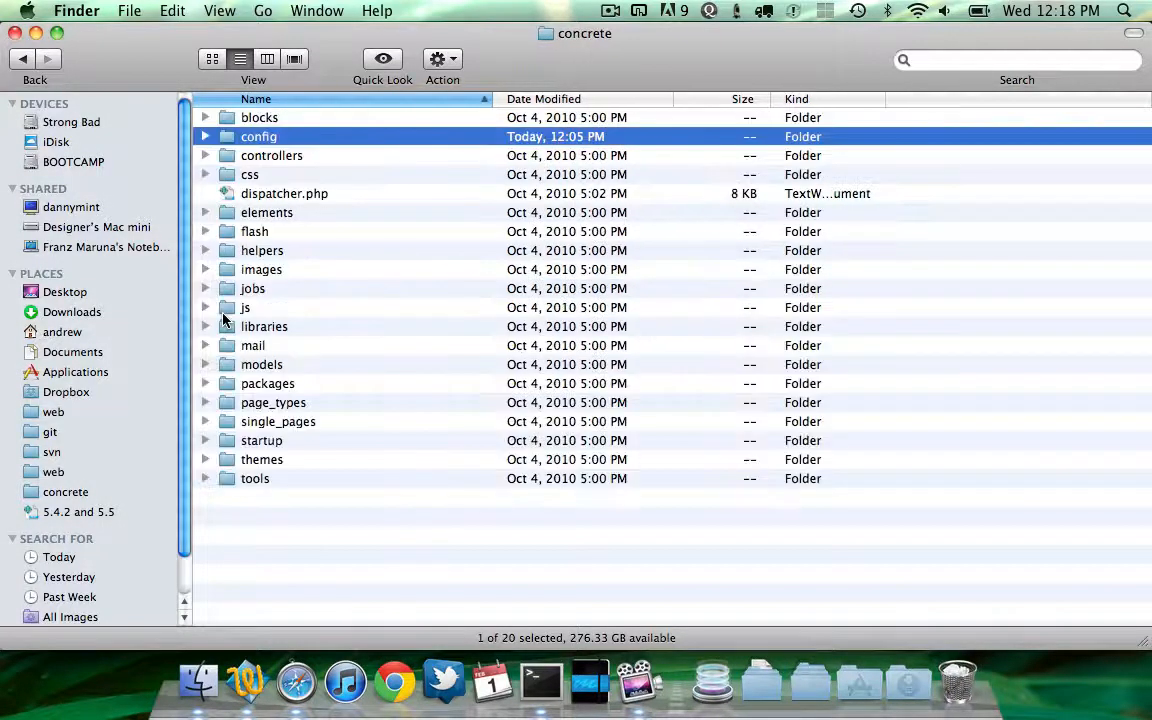
{"action": "key", "text": "Down"}
{"action": "key", "text": "Up"}
{"action": "key", "text": "Down"}
{"action": "key", "text": "Up"}
{"action": "type", "text": "p"}
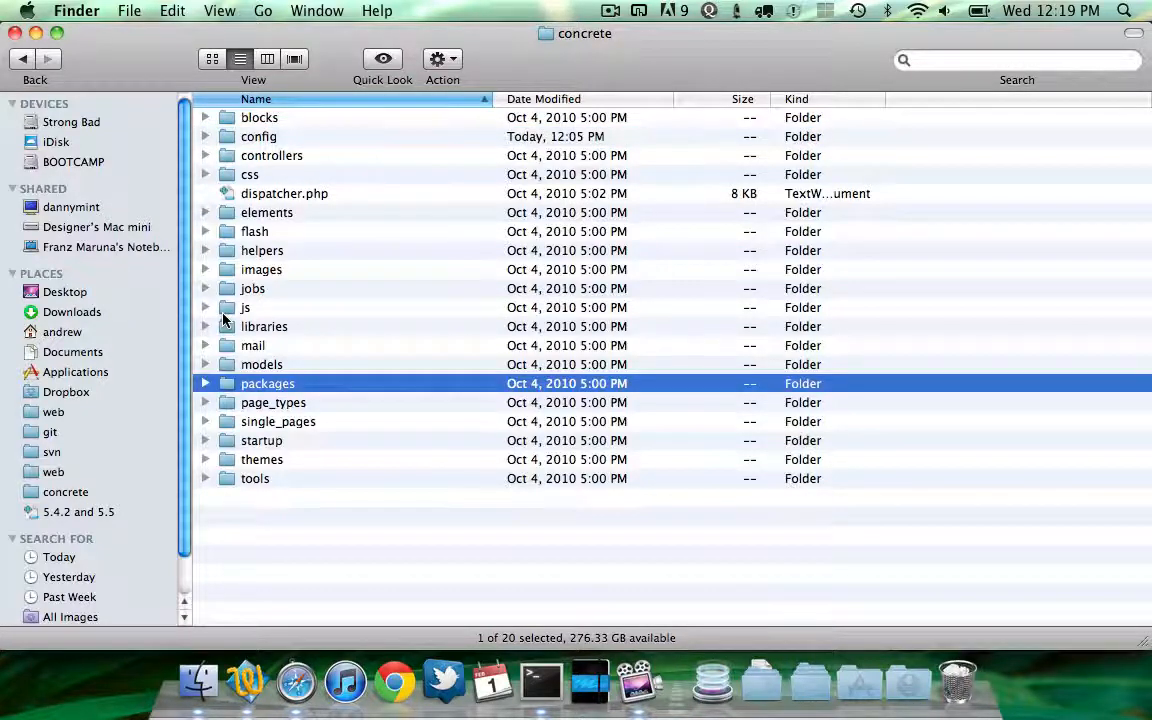
{"action": "key", "text": "super+Down"}
{"action": "key", "text": "super+Up"}
{"action": "type", "text": "c"}
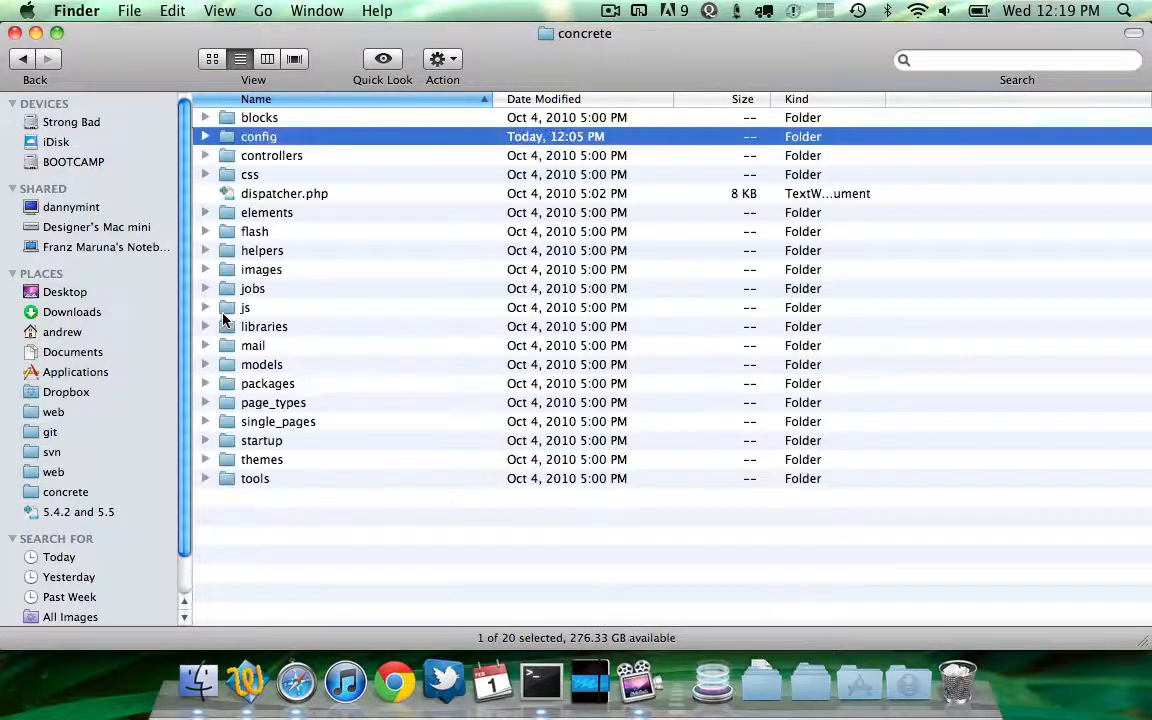
Leave the concrete5.4.1 folder and open the config folder inside the git concrete5 web/concrete checkout
{"action": "key", "text": "super+Up"}
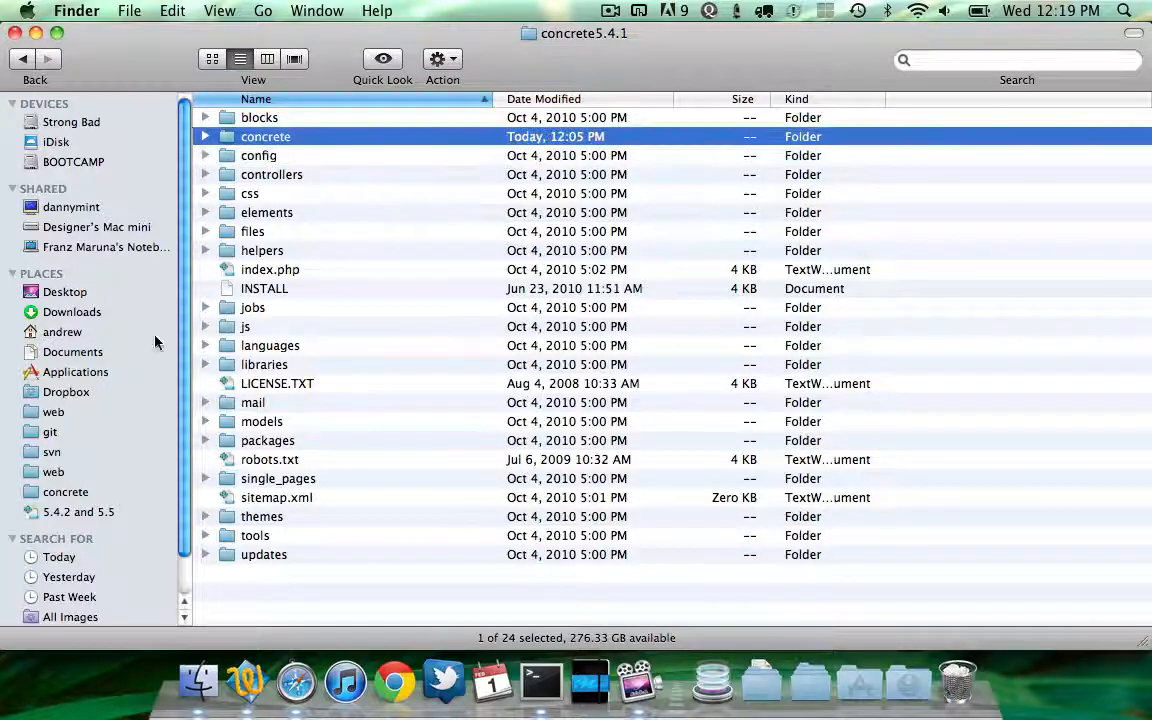
{"action": "left_click", "coordinate": [56, 431]}
{"action": "key", "text": "super+Down"}
{"action": "key", "text": "w"}
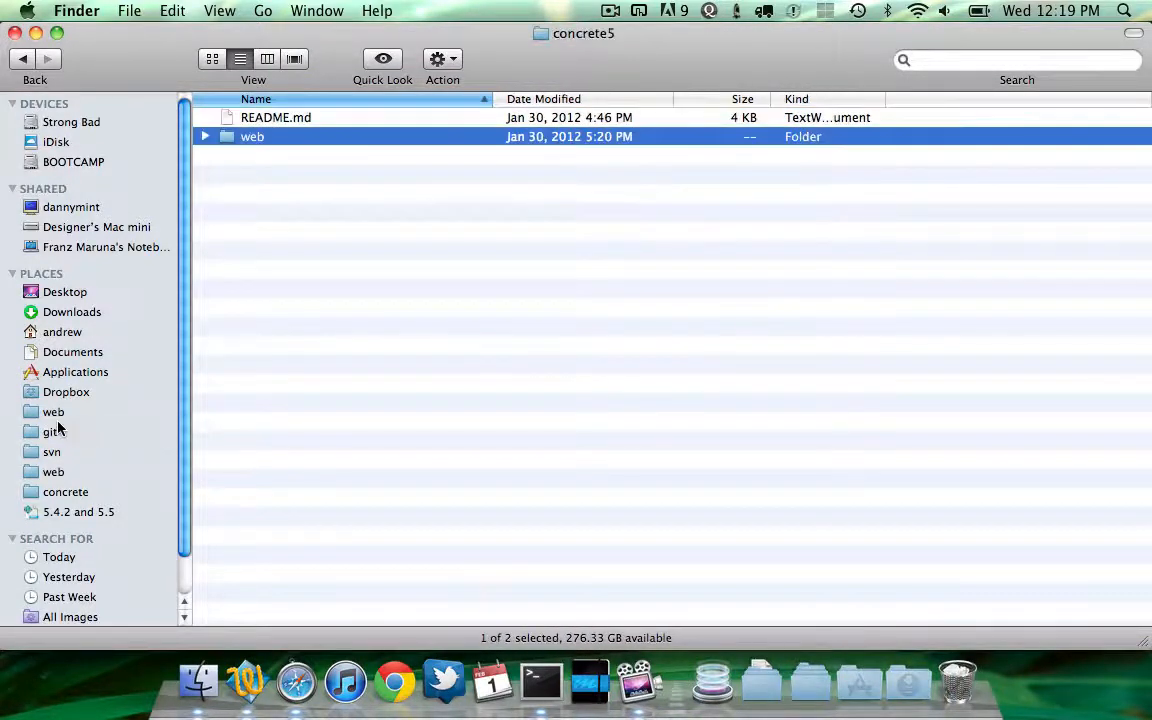
{"action": "key", "text": "super+Down"}
{"action": "key", "text": "c"}
{"action": "key", "text": "super+Down"}
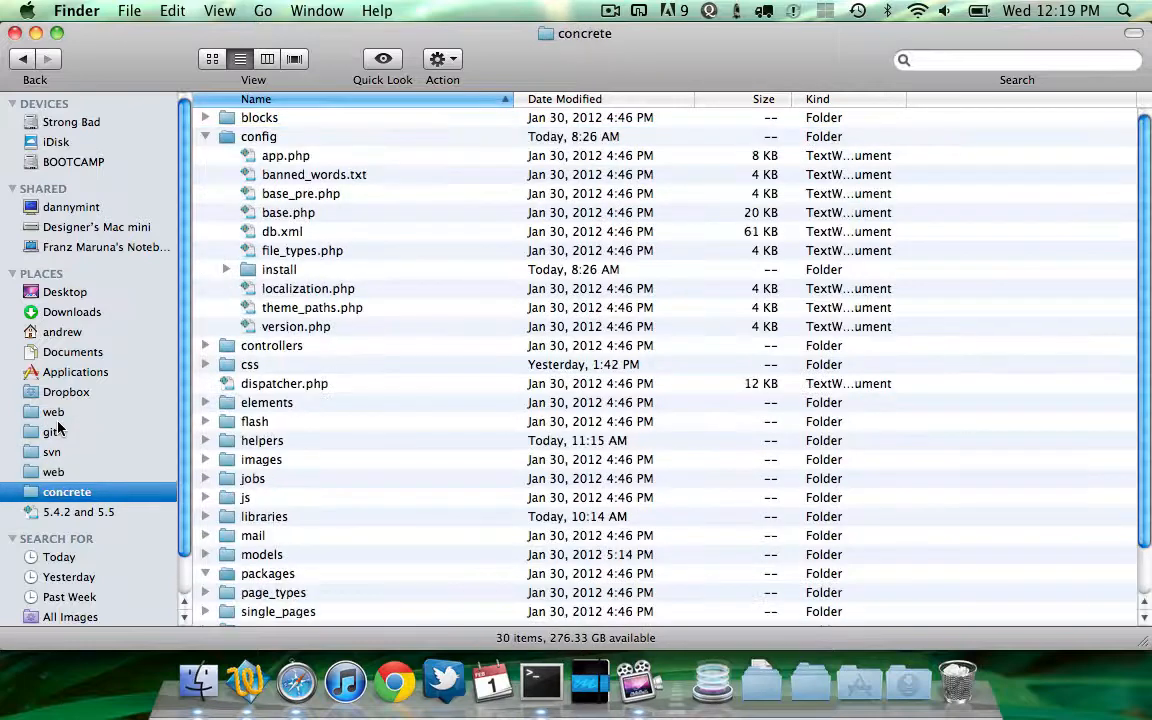
{"action": "key", "text": "c"}
{"action": "key", "text": "super+Down"}
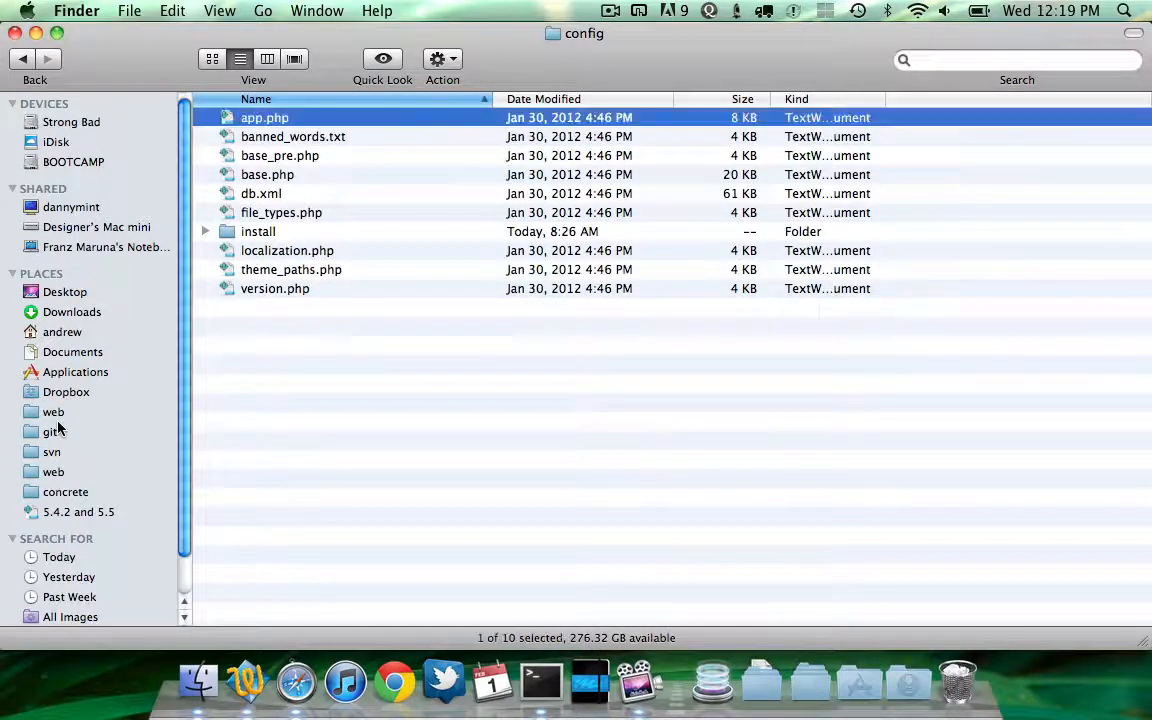
Expand config's install folder, open its packages folder, and select the blank and standard package folders
{"action": "key", "text": "i"}
{"action": "key", "text": "alt+Right"}
{"action": "key", "text": "Down"}
{"action": "key", "text": "Left"}
{"action": "key", "text": "Down"}
{"action": "key", "text": "Down"}
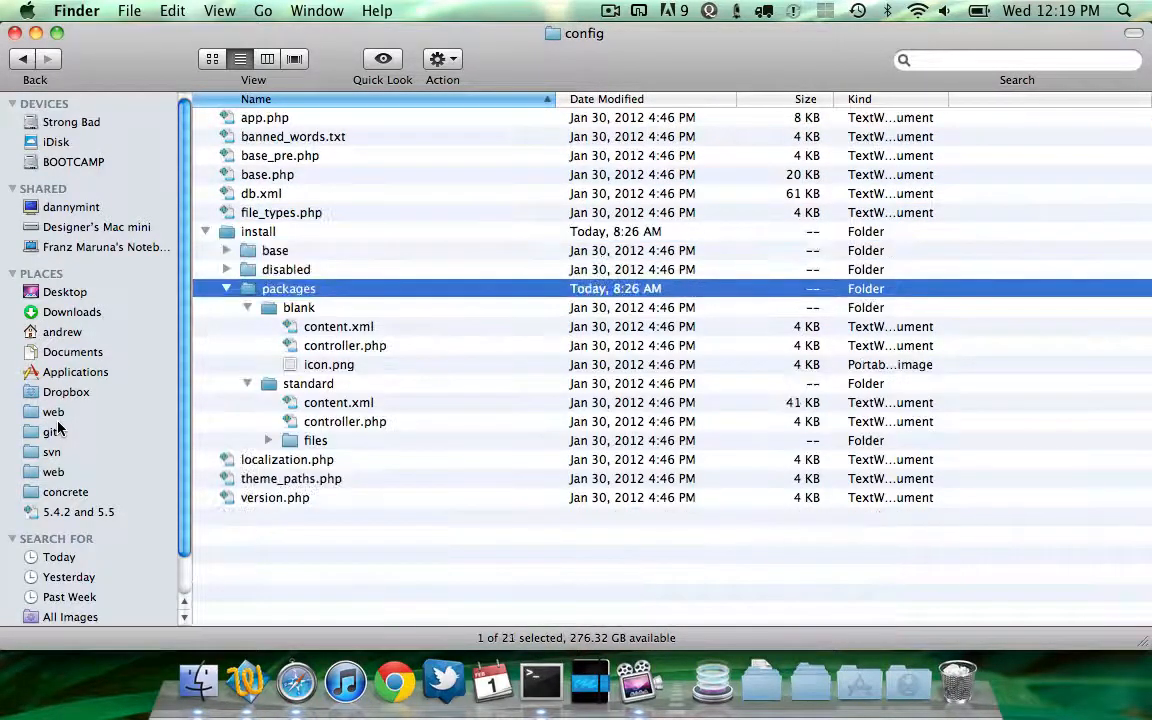
{"action": "key", "text": "Left"}
{"action": "key", "text": "super+Down"}
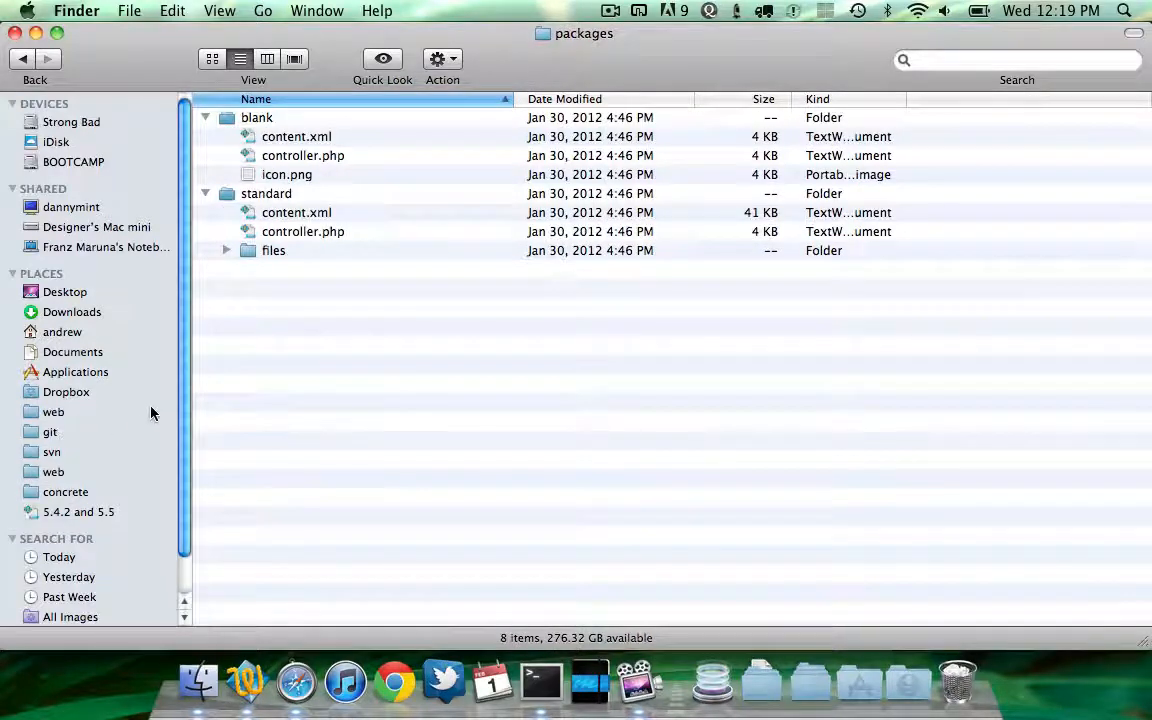
{"action": "left_click", "coordinate": [283, 121]}
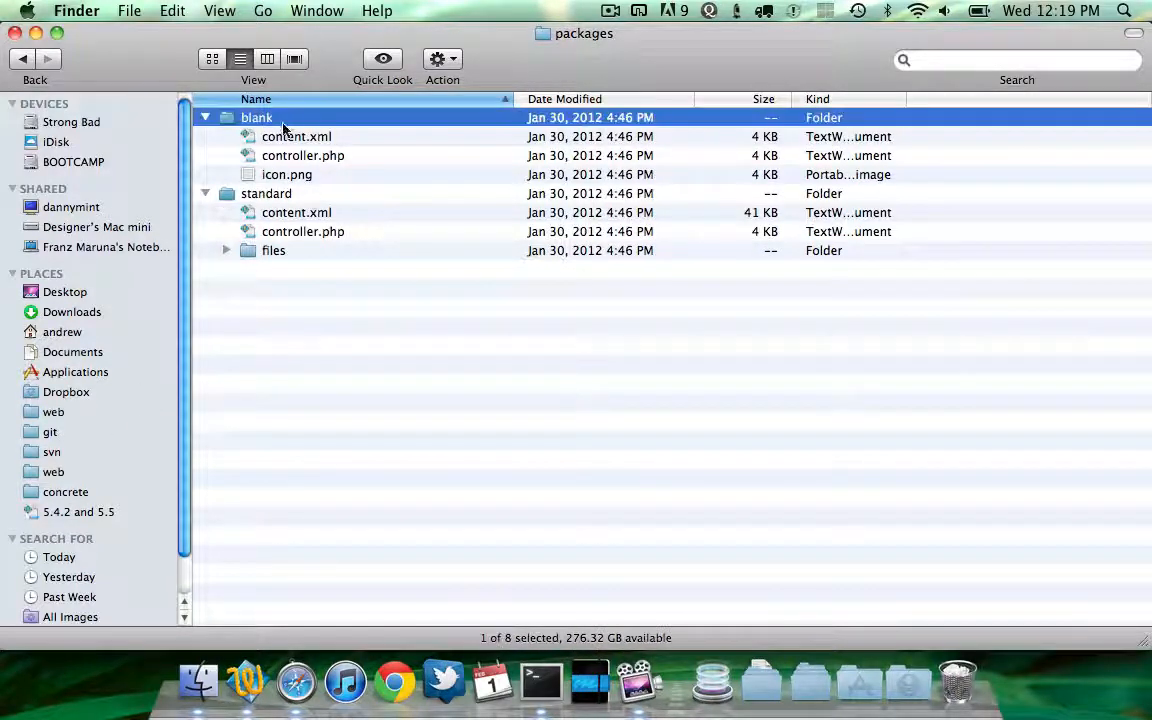
{"action": "left_click", "coordinate": [252, 192]}
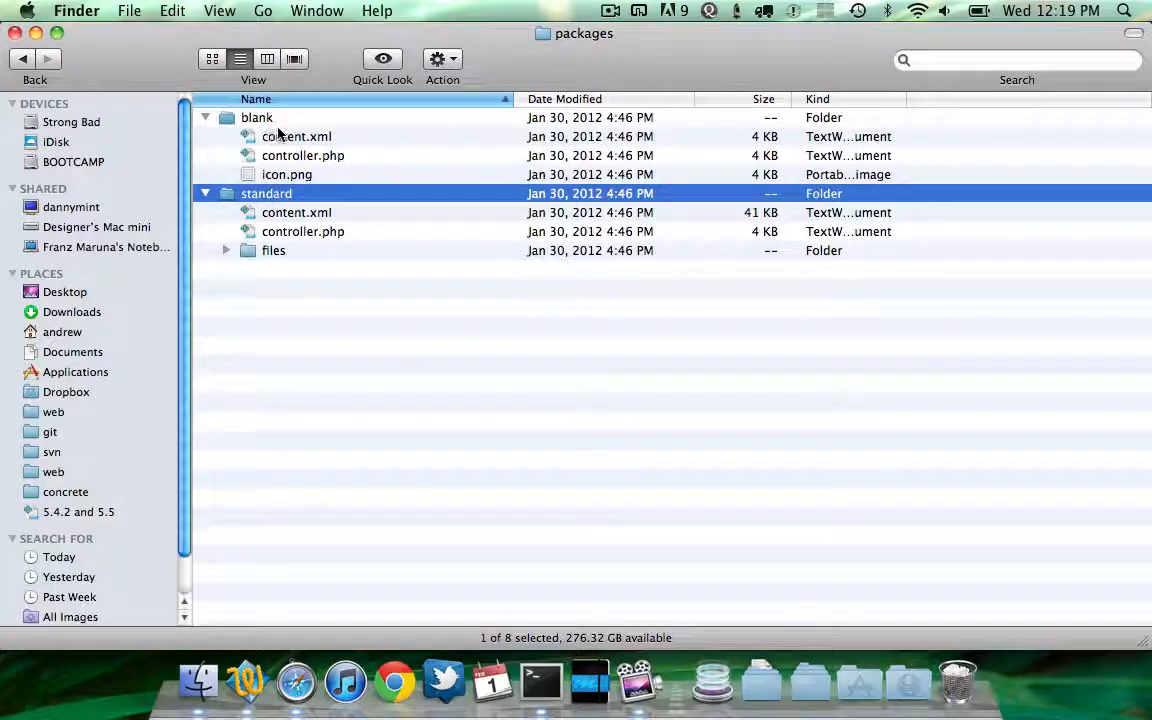
Switch to the browser and pick the Empty Site sample content option
{"action": "key", "text": "super+Tab"}
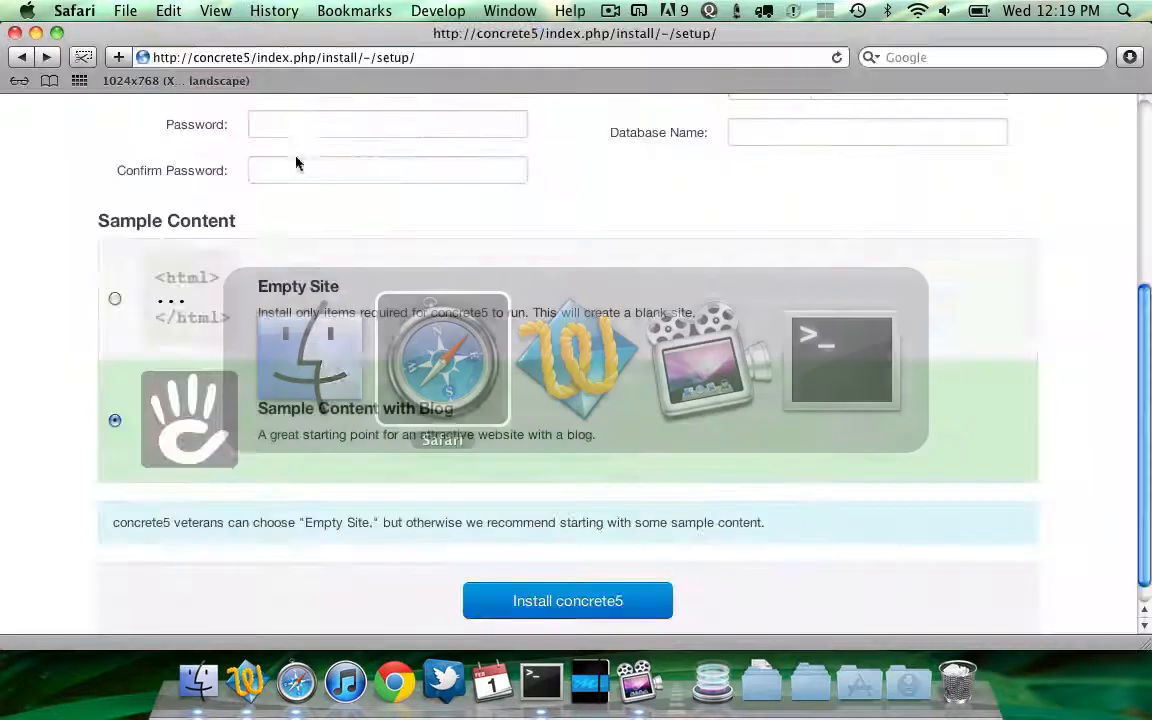
{"action": "left_click", "coordinate": [336, 270]}
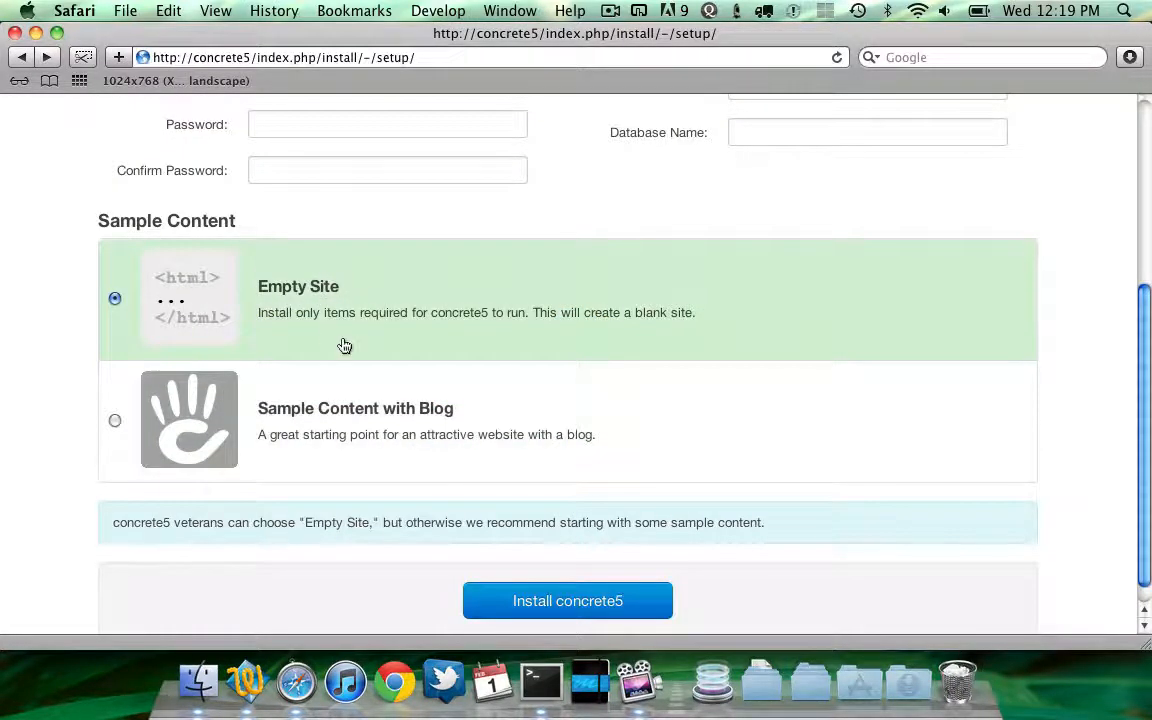
Open the blank package's controller.php and select the BlankStartingPointPackage and StartingPointPackage class names
{"action": "key", "text": "super+Tab"}
{"action": "key", "text": "Up"}
{"action": "key", "text": "Up"}
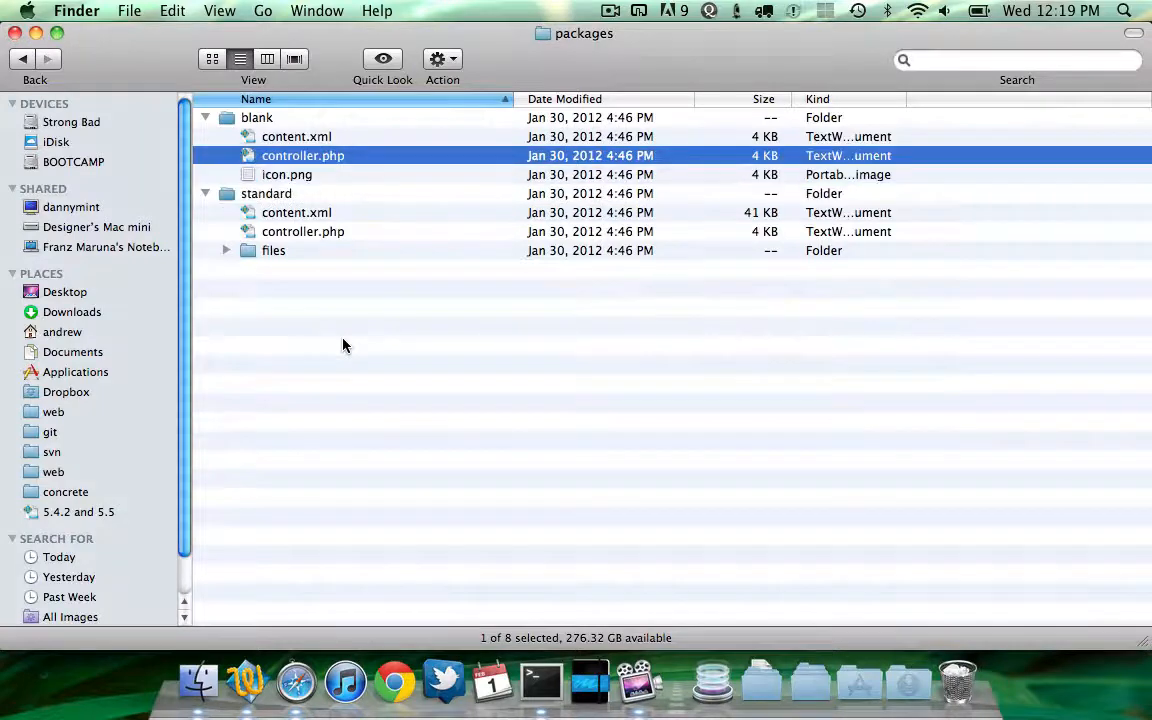
{"action": "key", "text": "super+o"}
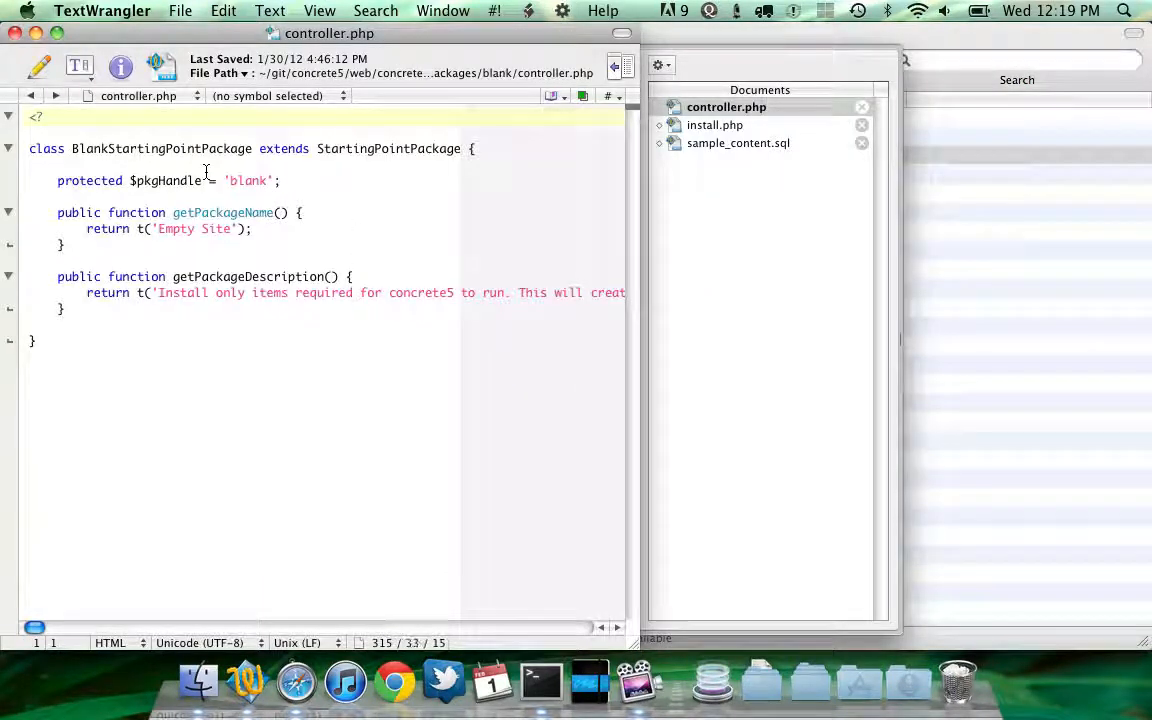
{"action": "double_click", "coordinate": [135, 148]}
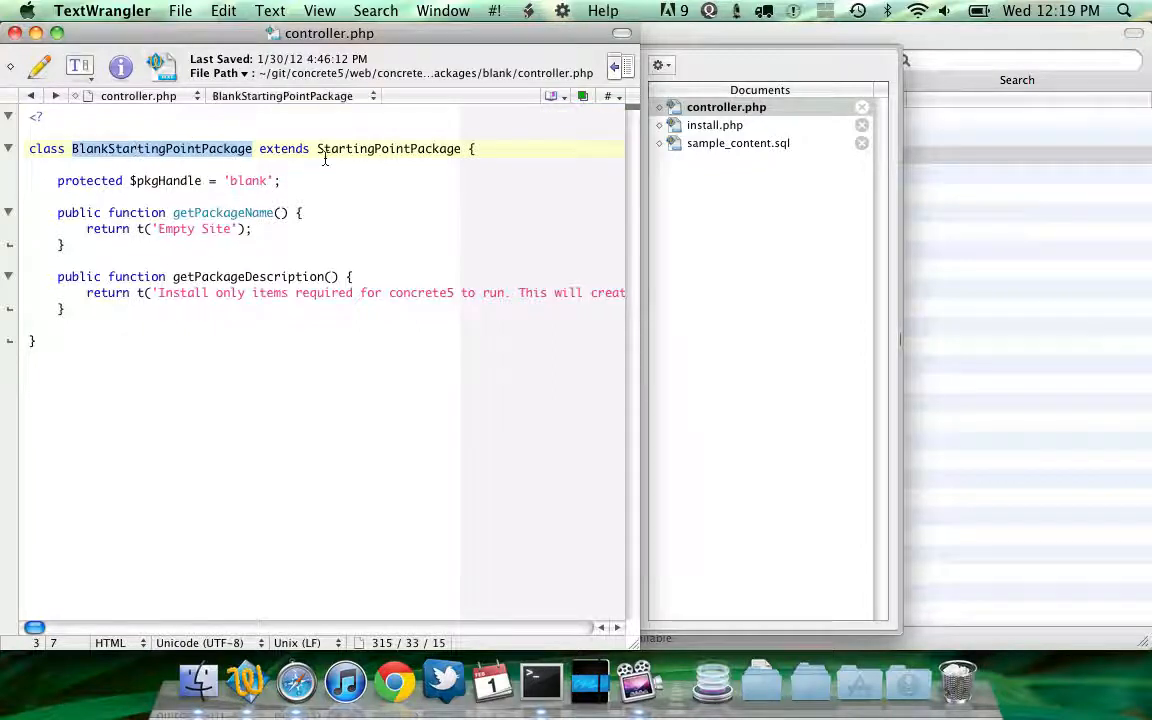
{"action": "double_click", "coordinate": [378, 148]}
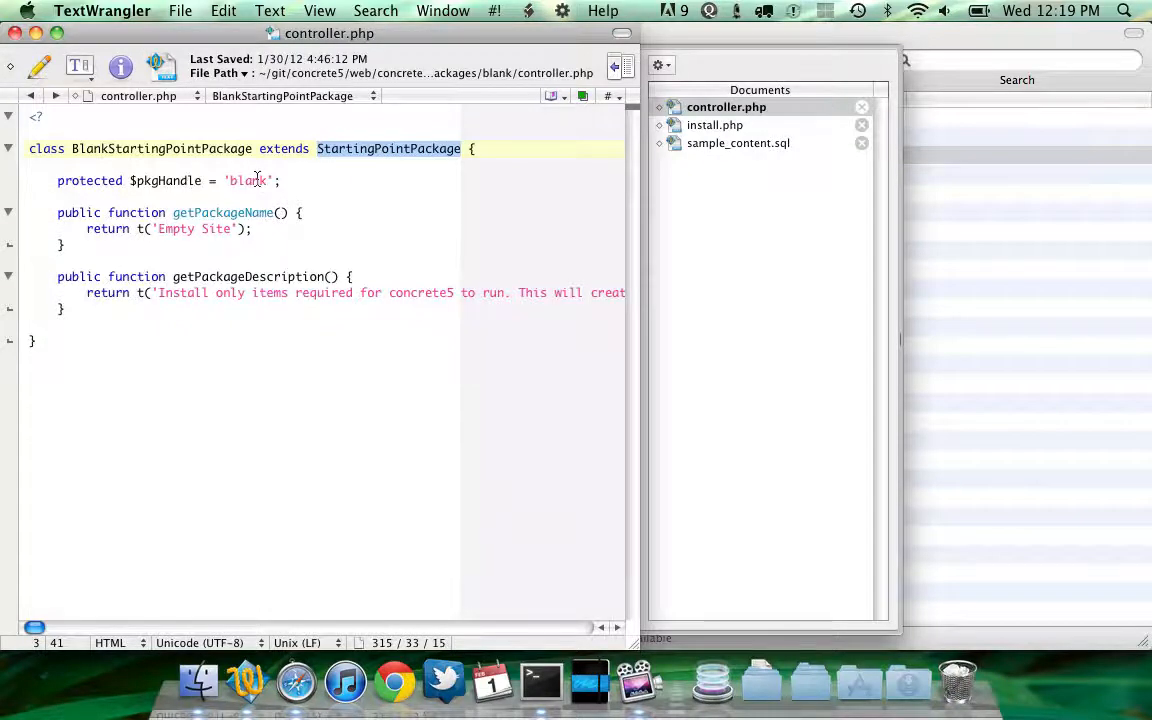
Select the blank package folder, then highlight the blank controller's pkgHandle and package name and description methods
{"action": "key", "text": "super+Tab"}
{"action": "key", "text": "Up"}
{"action": "key", "text": "Up"}
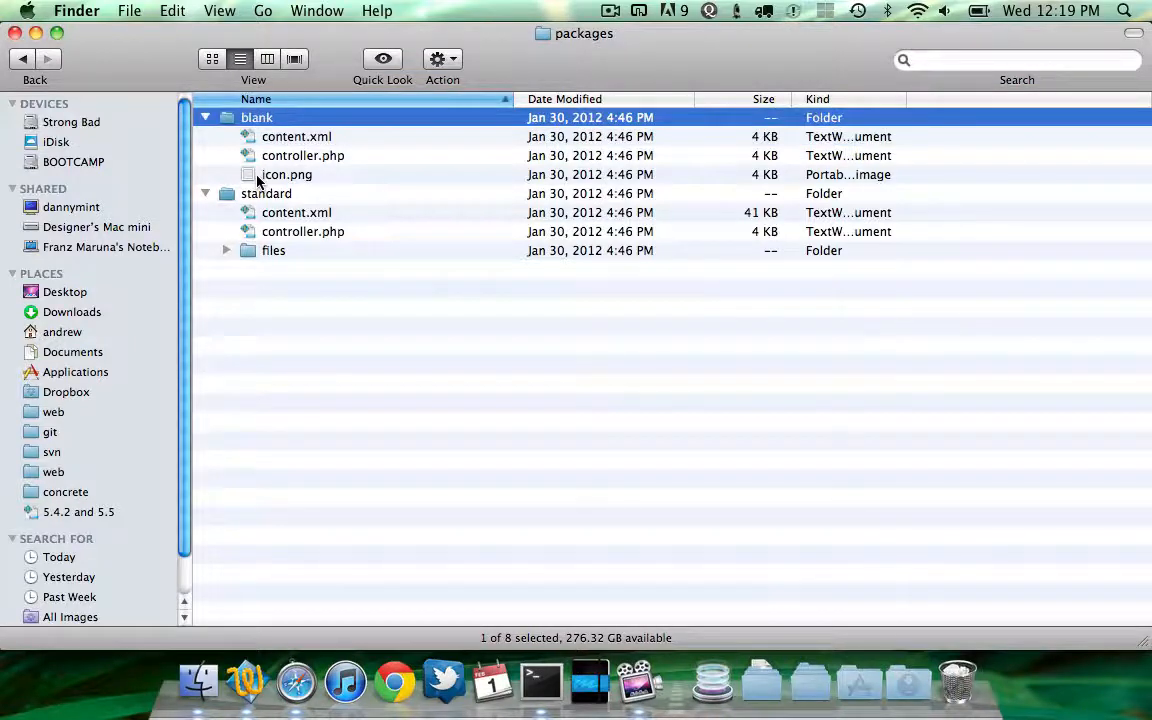
{"action": "key", "text": "super+Tab"}
{"action": "triple_click", "coordinate": [214, 182]}
{"action": "left_click_drag", "start_coordinate": [214, 182], "coordinate": [206, 306]}
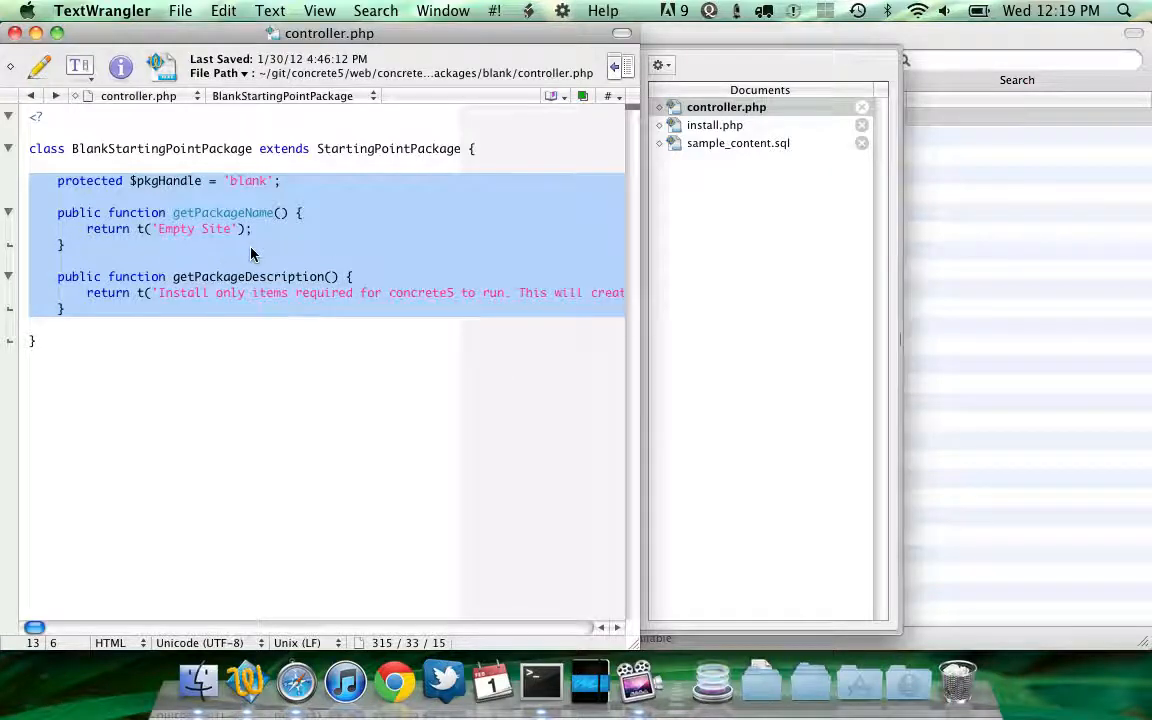
Open the standard package's controller.php and select its 'Sample Content with Blog' name string
{"action": "key", "text": "super+Tab"}
{"action": "key", "text": "Down"}
{"action": "key", "text": "Down"}
{"action": "key", "text": "Down"}
{"action": "key", "text": "Down"}
{"action": "key", "text": "Down"}
{"action": "key", "text": "Down"}
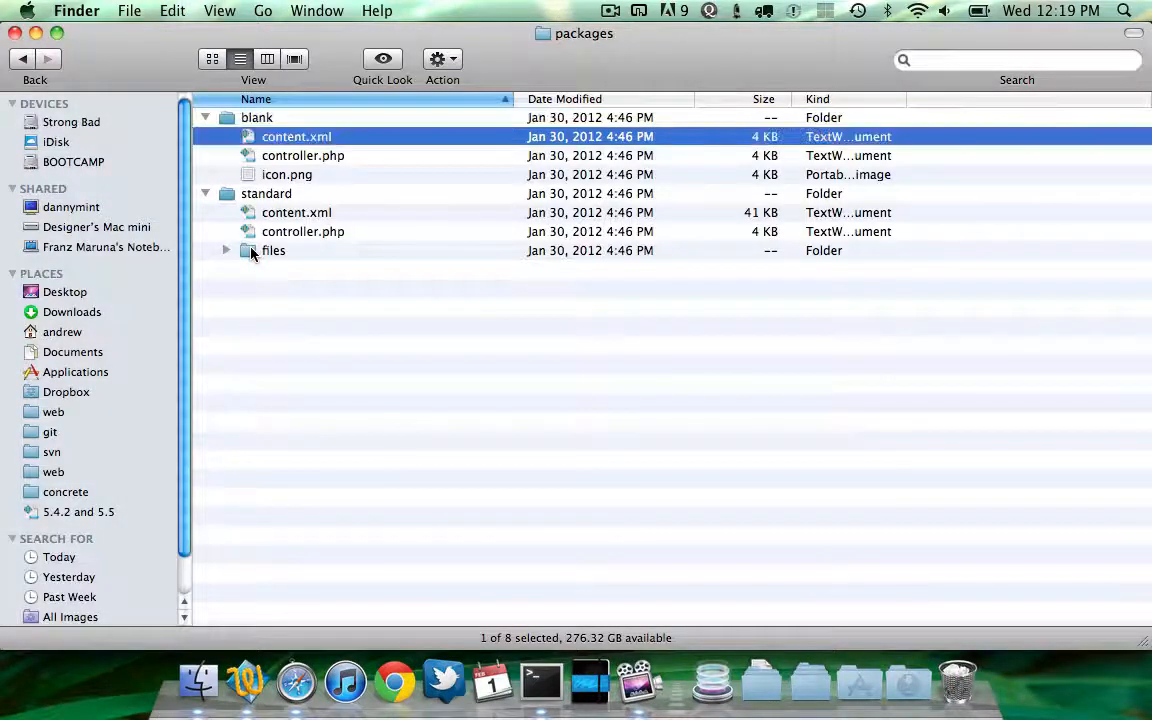
{"action": "key", "text": "super+o"}
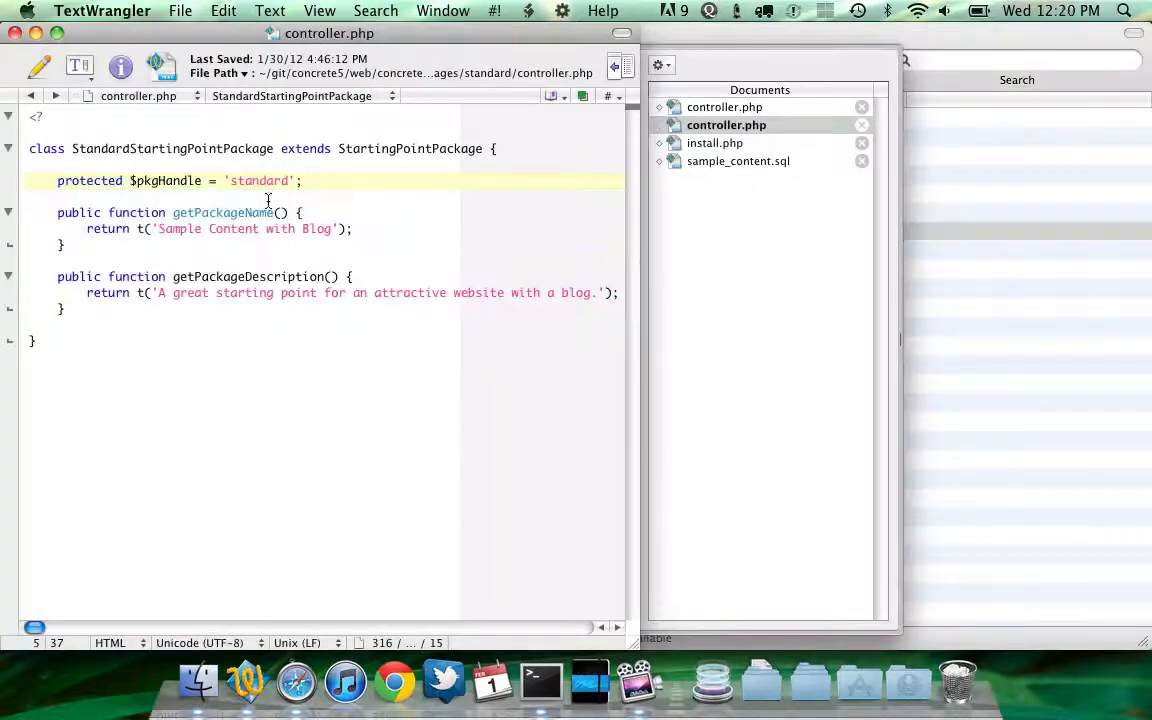
{"action": "double_click", "coordinate": [185, 229]}
{"action": "left_click_drag", "start_coordinate": [245, 229], "coordinate": [321, 228]}
Move through the package files and preview the standard package folder with Quick Look
{"action": "key", "text": "super+Tab"}
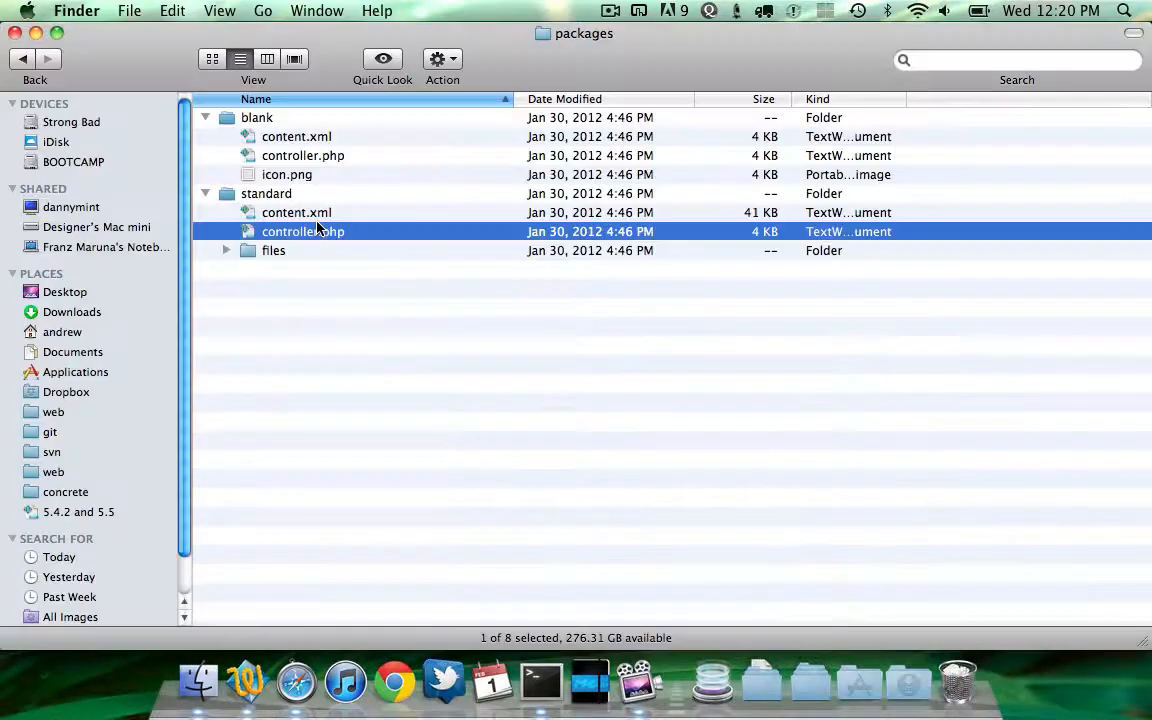
{"action": "key", "text": "Up"}
{"action": "key", "text": "Down"}
{"action": "key", "text": "Up"}
{"action": "key", "text": "Down"}
{"action": "key", "text": "Up"}
{"action": "key", "text": "Up"}
{"action": "key", "text": "Up"}
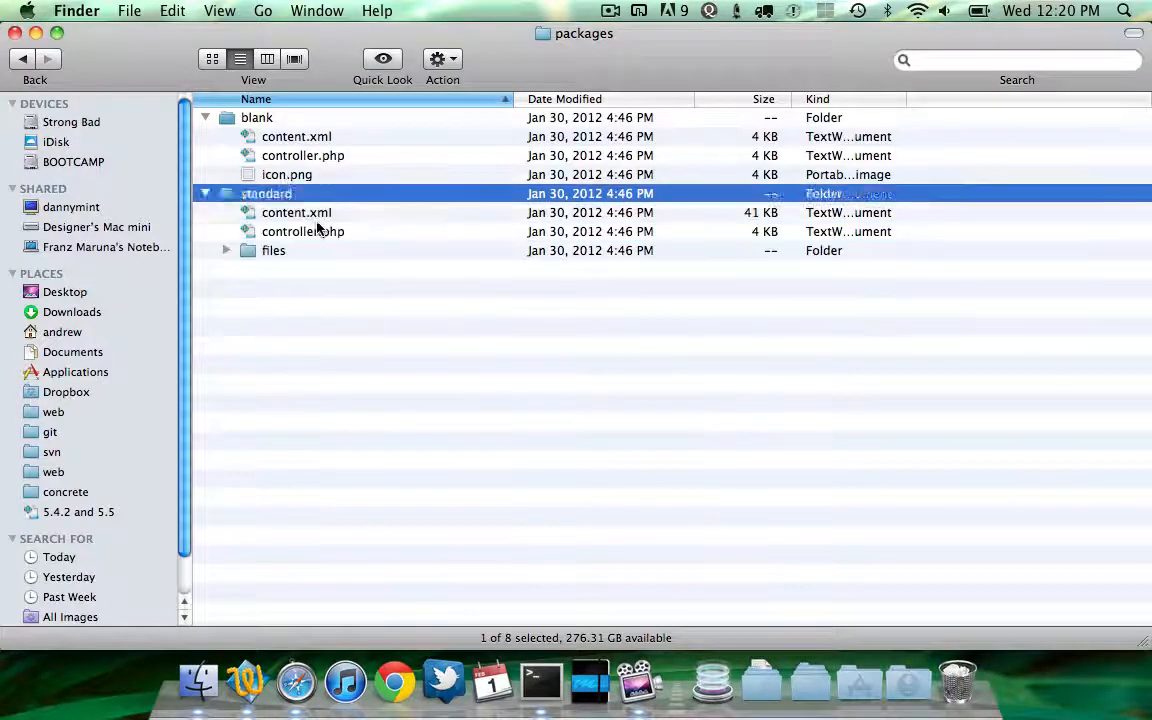
{"action": "key", "text": "space"}
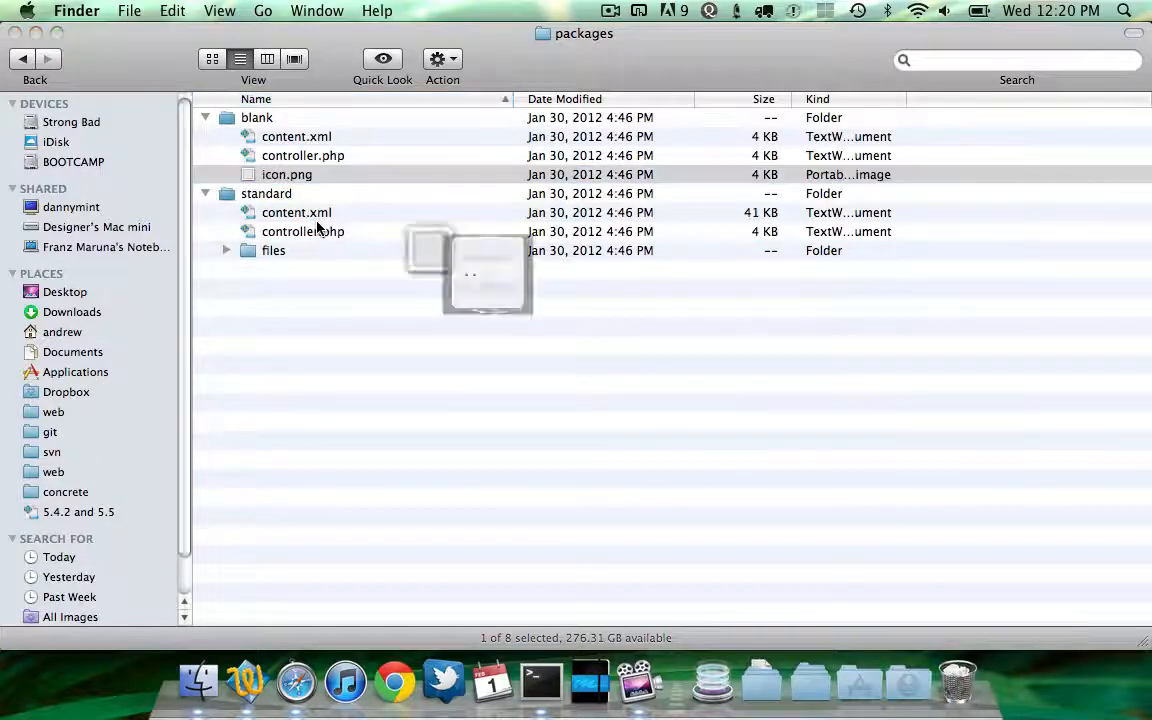
{"action": "key", "text": "space"}
Select the Sample Content with Blog option in the install form and scroll up to the site name field
{"action": "key", "text": "super+Tab"}
{"action": "key", "text": "super+Tab"}
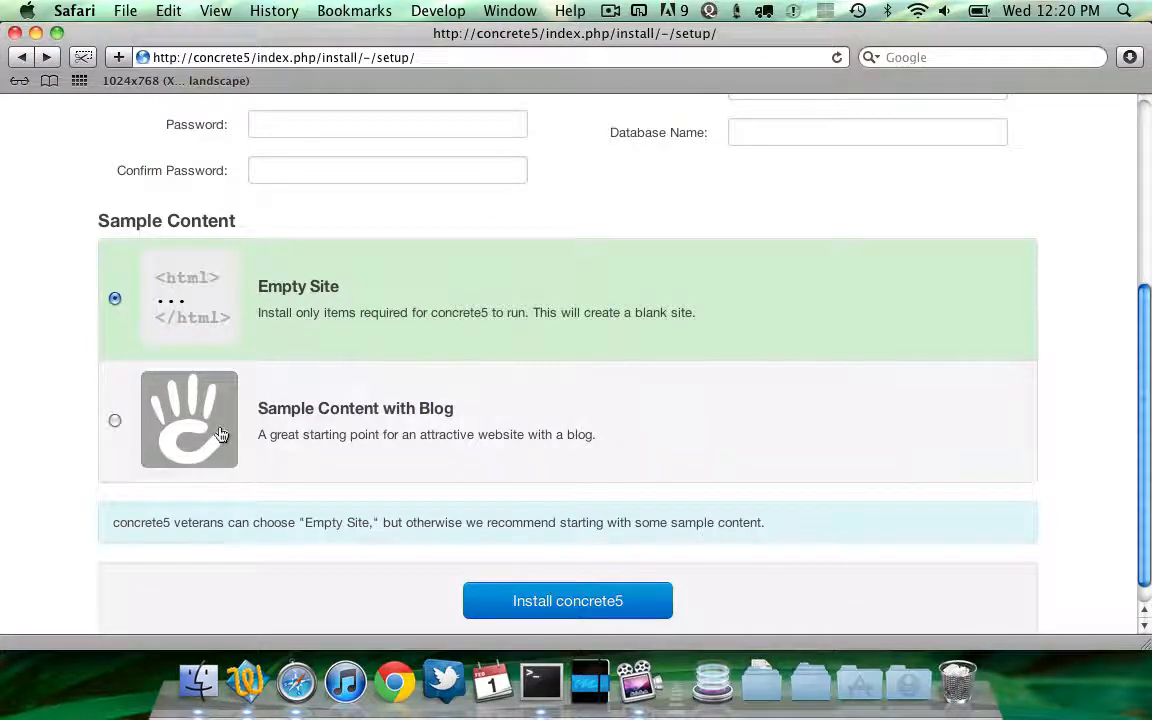
{"action": "left_click", "coordinate": [296, 423]}
{"action": "scroll", "coordinate": [380, 411], "scroll_direction": "up", "scroll_amount": 4}
{"action": "left_click", "coordinate": [350, 178]}
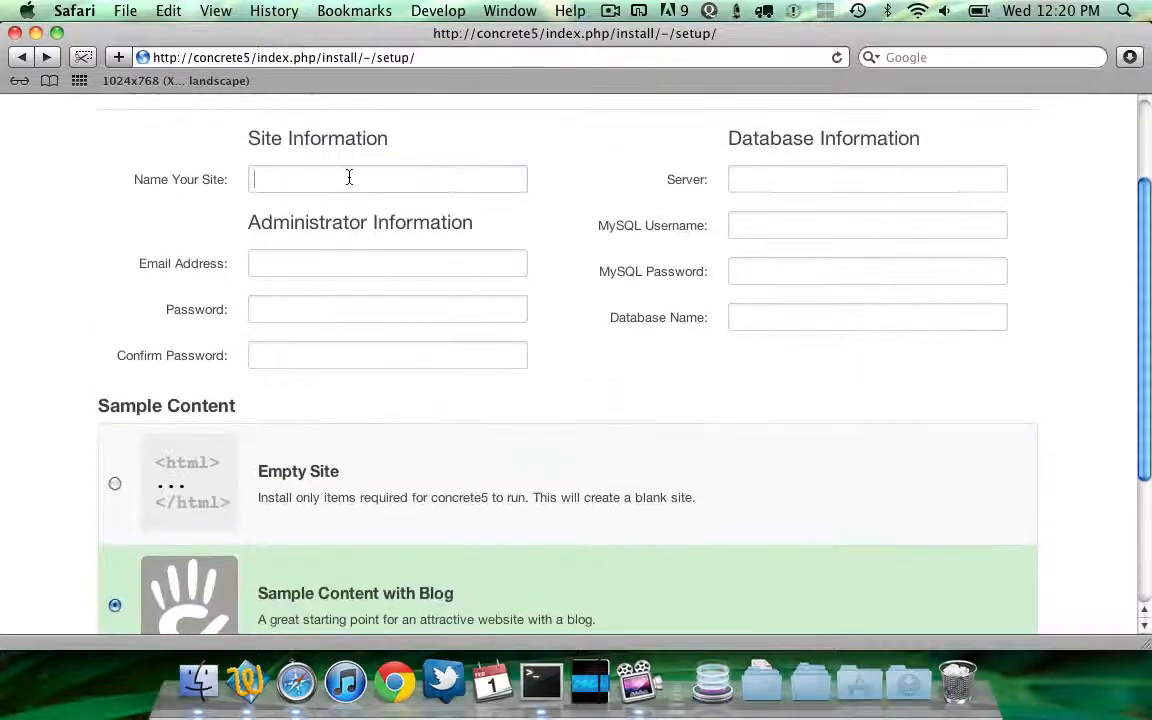
Expand the standard package's files folder to list its sample images
{"action": "key", "text": "super+Tab"}
{"action": "key", "text": "Down"}
{"action": "key", "text": "Down"}
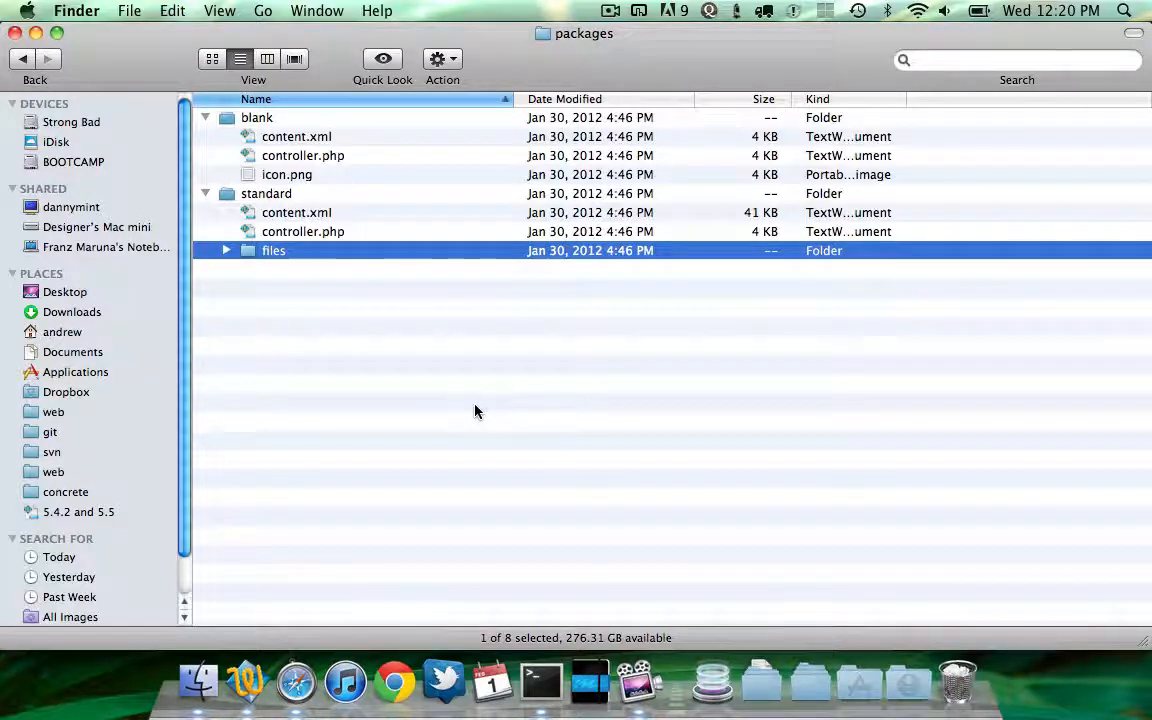
{"action": "key", "text": "Right"}
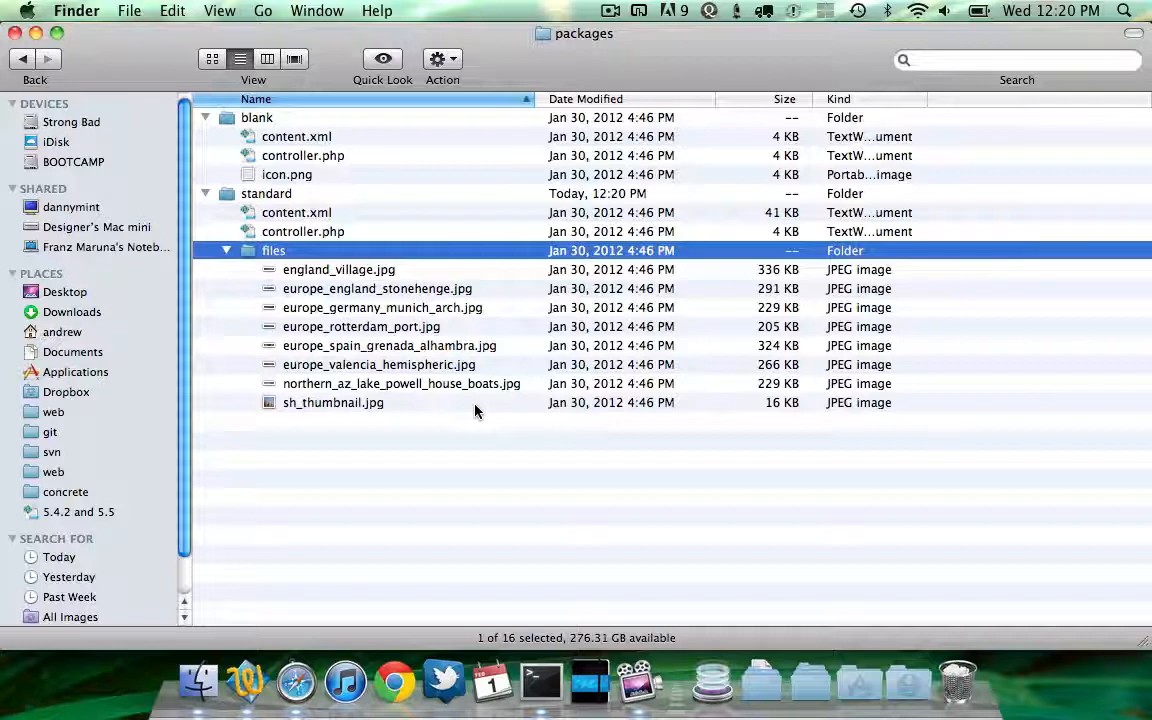
Go up through install to config, then reopen the packages folder
{"action": "key", "text": "super+Up"}
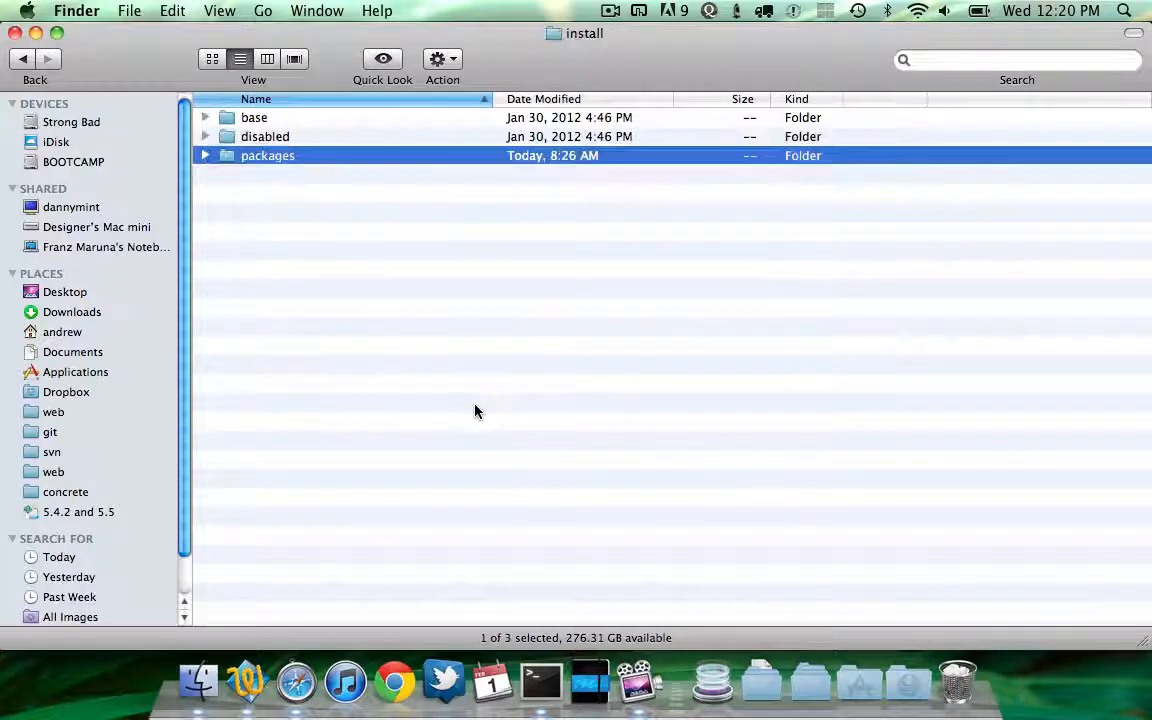
{"action": "key", "text": "super+Up"}
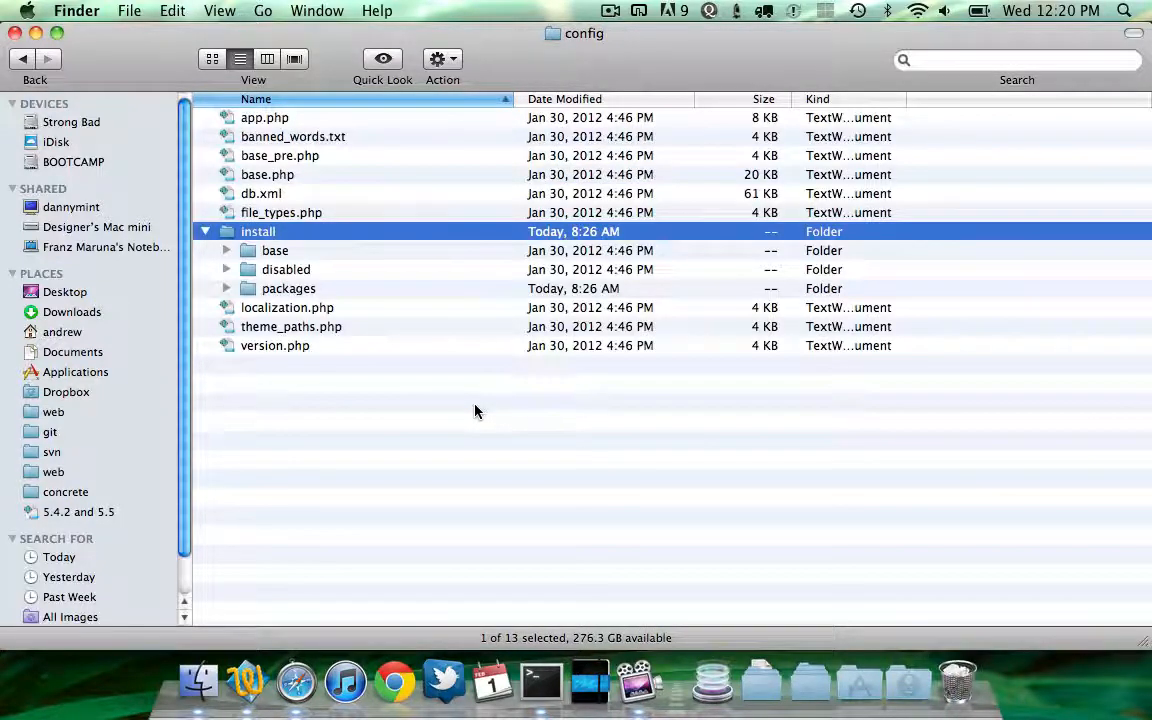
{"action": "key", "text": "Down"}
{"action": "key", "text": "Down"}
{"action": "key", "text": "Down"}
{"action": "key", "text": "super+Down"}
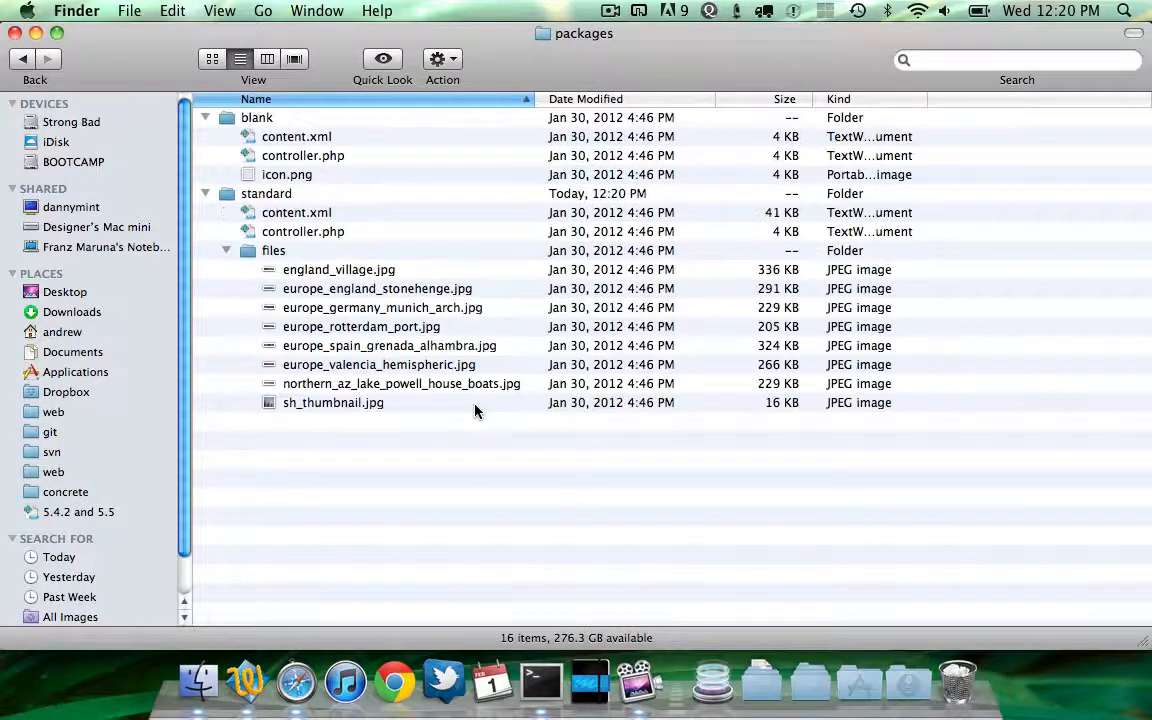
{"action": "key", "text": "Up"}
{"action": "key", "text": "Up"}
{"action": "key", "text": "Up"}
{"action": "key", "text": "Up"}
{"action": "key", "text": "Up"}
{"action": "key", "text": "Up"}
{"action": "key", "text": "Up"}
{"action": "key", "text": "Up"}
{"action": "key", "text": "Up"}
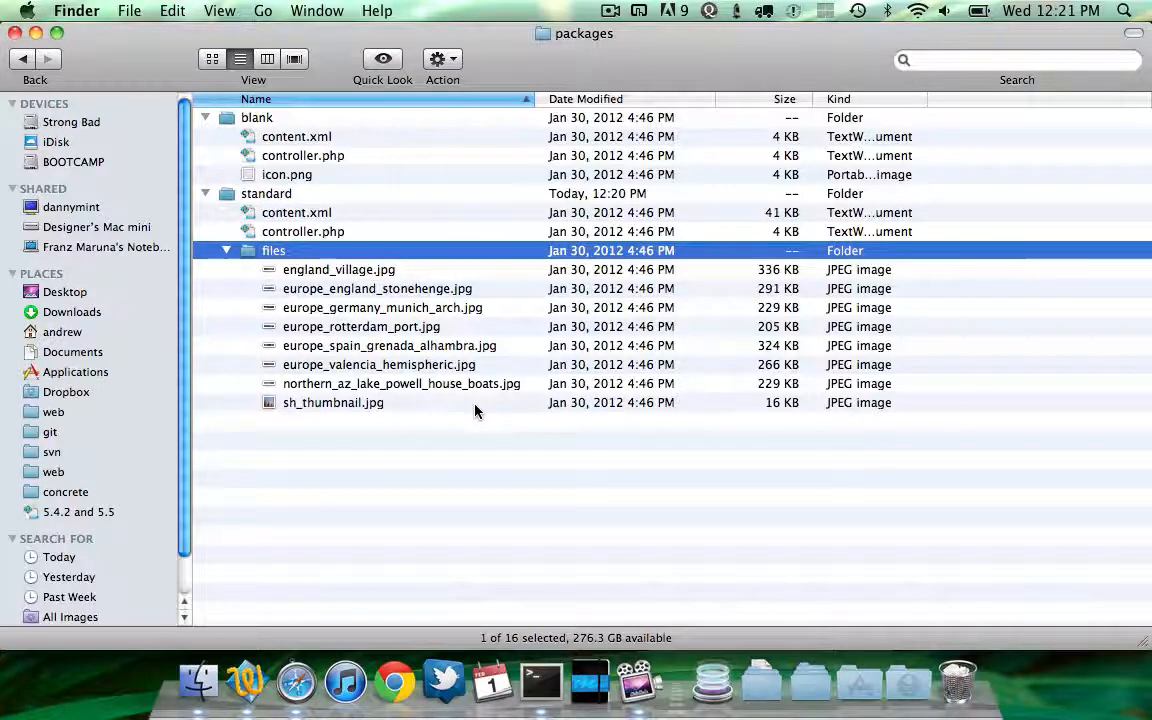
{"action": "key", "text": "super+Up"}
{"action": "key", "text": "super+Down"}
{"action": "key", "text": "Up"}
{"action": "key", "text": "Up"}
{"action": "key", "text": "Up"}
{"action": "key", "text": "Up"}
{"action": "key", "text": "Up"}
{"action": "key", "text": "Up"}
{"action": "key", "text": "Up"}
{"action": "key", "text": "Up"}
{"action": "key", "text": "Up"}
{"action": "key", "text": "Up"}
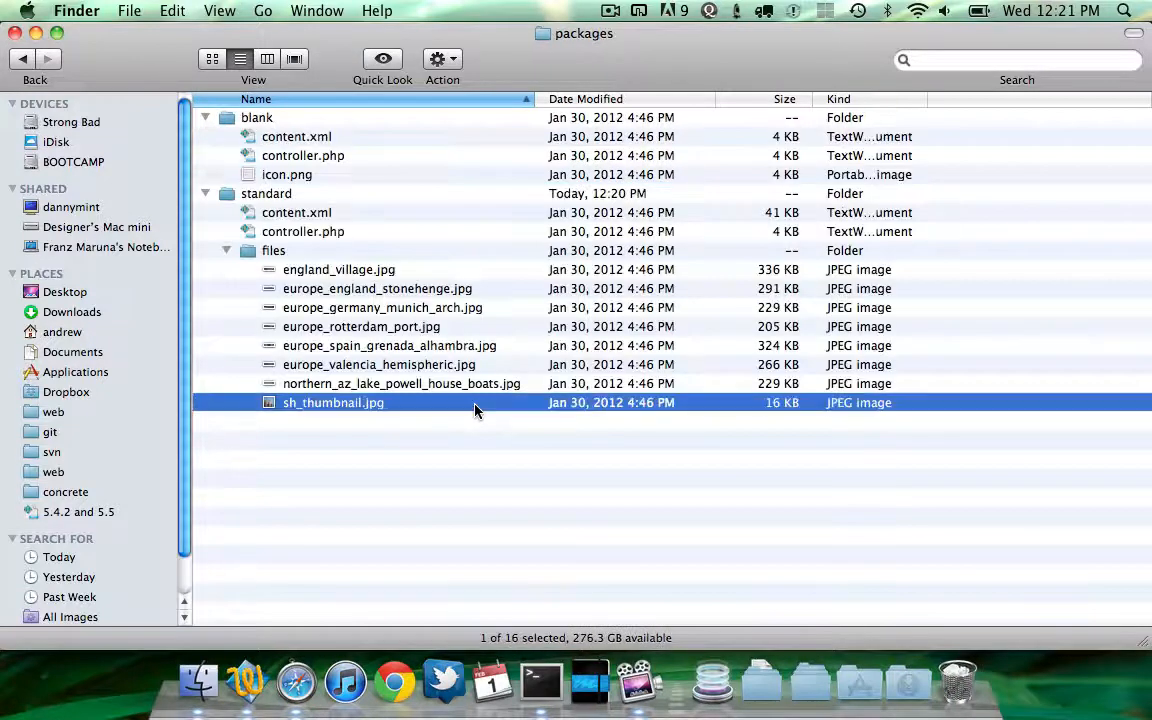
{"action": "key", "text": "Down"}
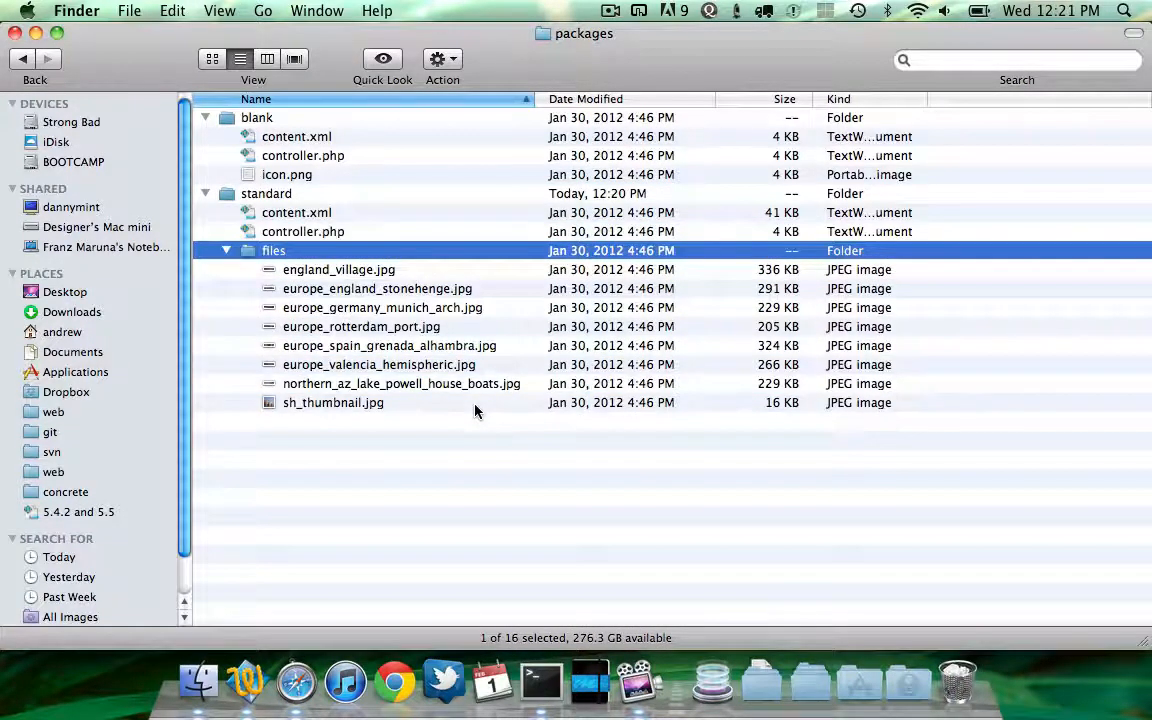
{"action": "key", "text": "super+Tab"}
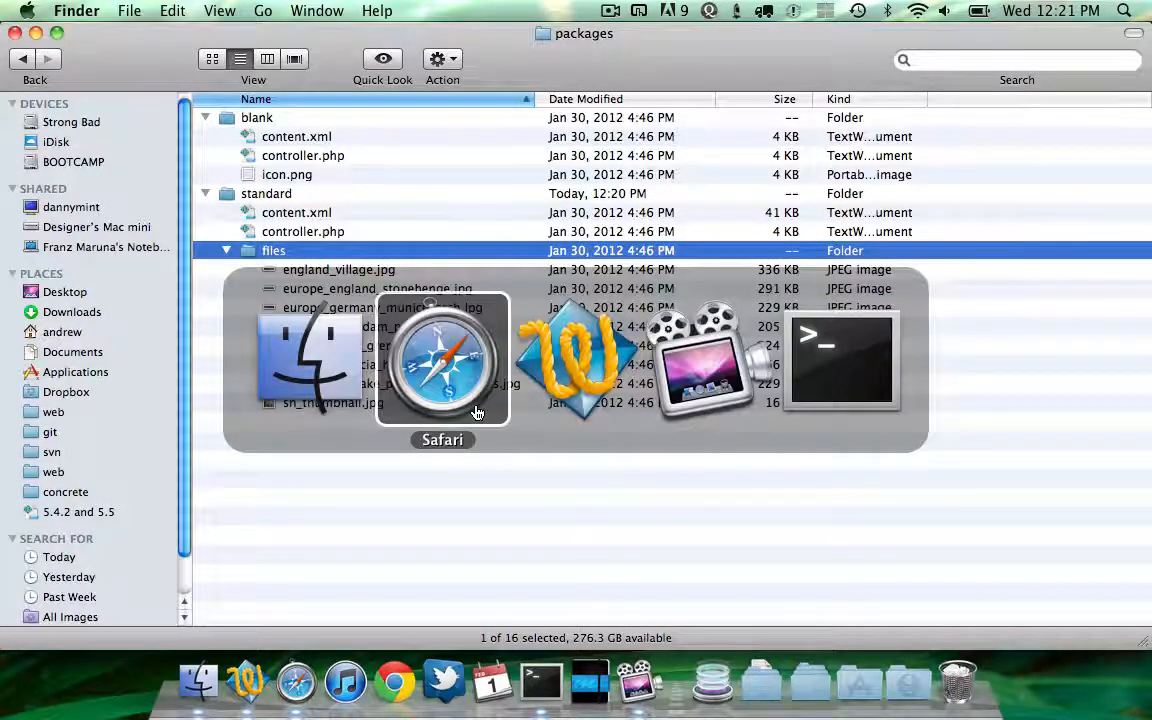
{"action": "key", "text": "super+Tab"}
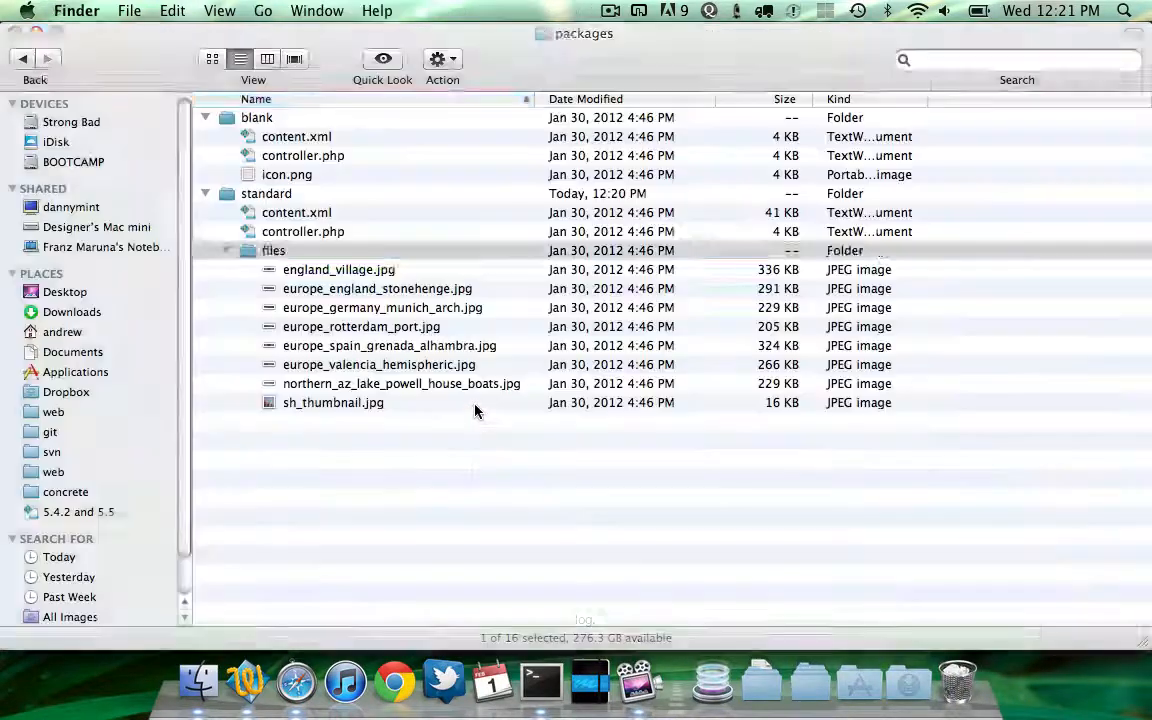
{"action": "left_click", "coordinate": [284, 197]}
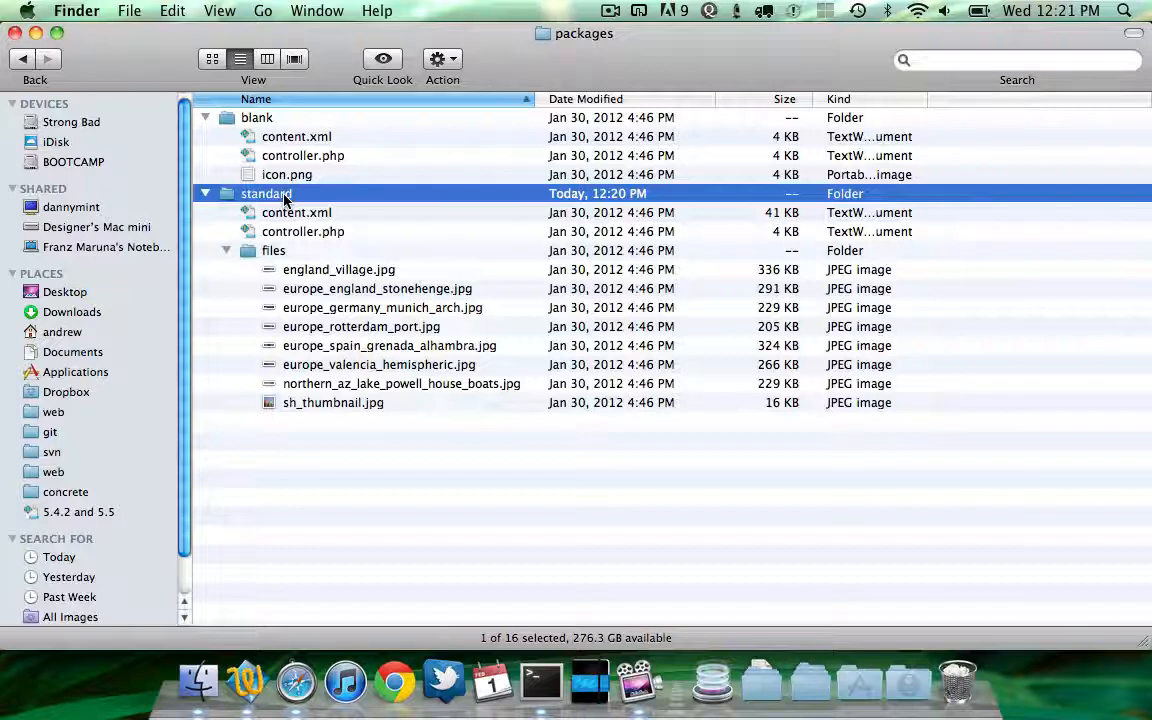
{"action": "key", "text": "Down"}
{"action": "key", "text": "Down"}
{"action": "key", "text": "Down"}
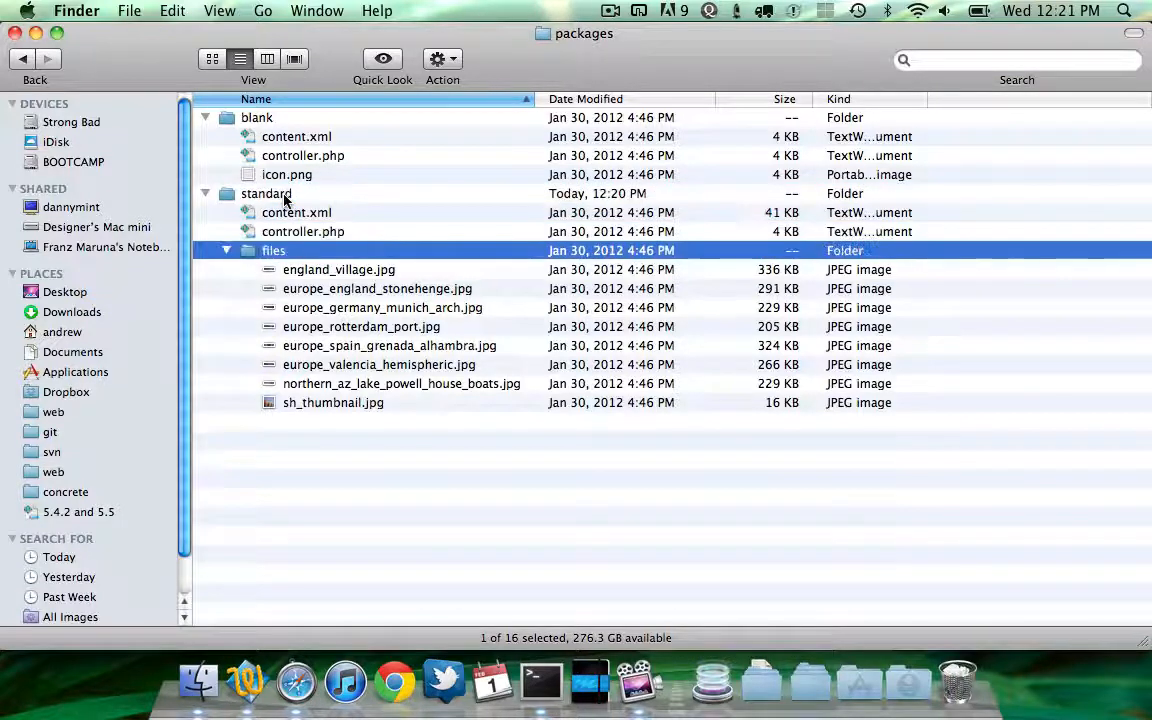
Browse through the standard package's sample images and files, ending on the blank package's content.xml
{"action": "key", "text": "Down"}
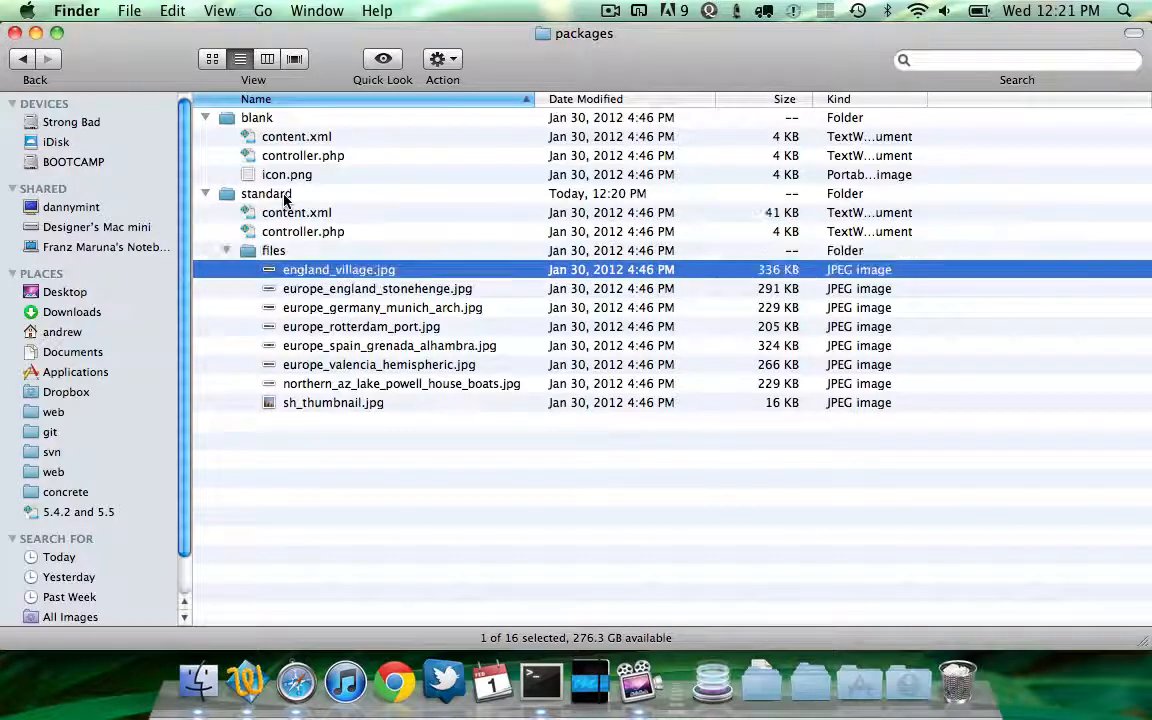
{"action": "key", "text": "shift+Down"}
{"action": "key", "text": "shift+Down"}
{"action": "key", "text": "shift+Down"}
{"action": "key", "text": "shift+Down"}
{"action": "key", "text": "shift+Down"}
{"action": "key", "text": "shift+Down"}
{"action": "key", "text": "shift+Down"}
{"action": "key", "text": "Up"}
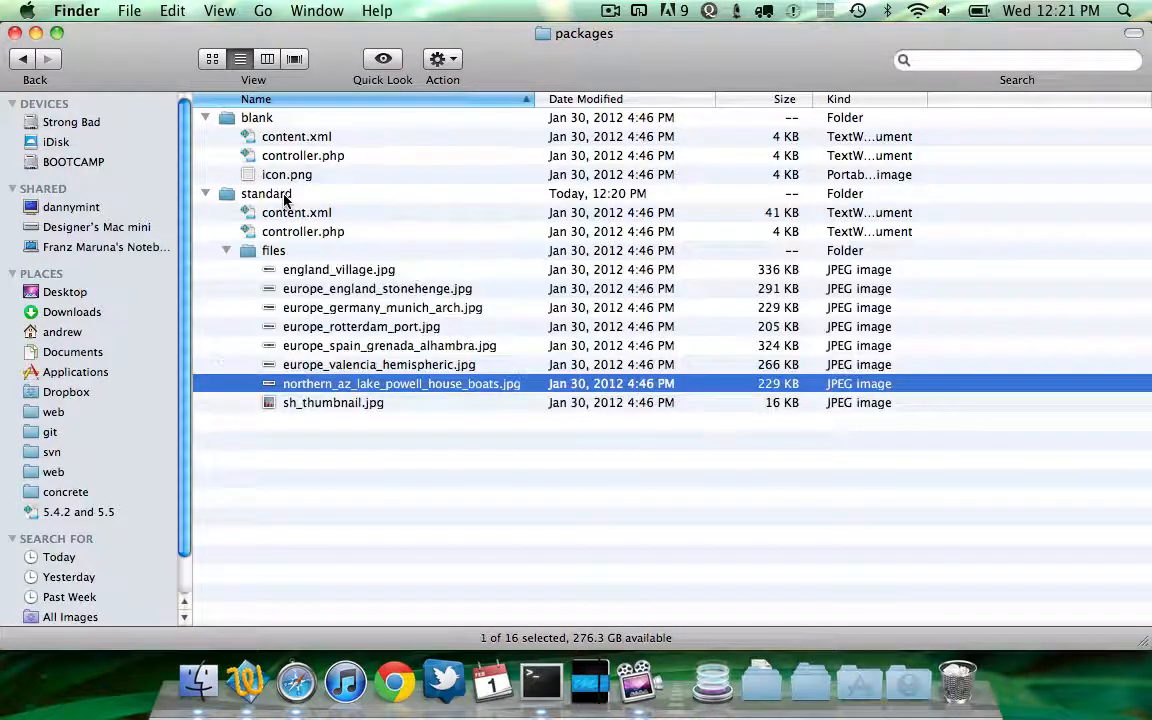
{"action": "key", "text": "Down"}
{"action": "key", "text": "Up"}
{"action": "key", "text": "Up"}
{"action": "key", "text": "Up"}
{"action": "key", "text": "Up"}
{"action": "key", "text": "Up"}
{"action": "key", "text": "Up"}
{"action": "key", "text": "Up"}
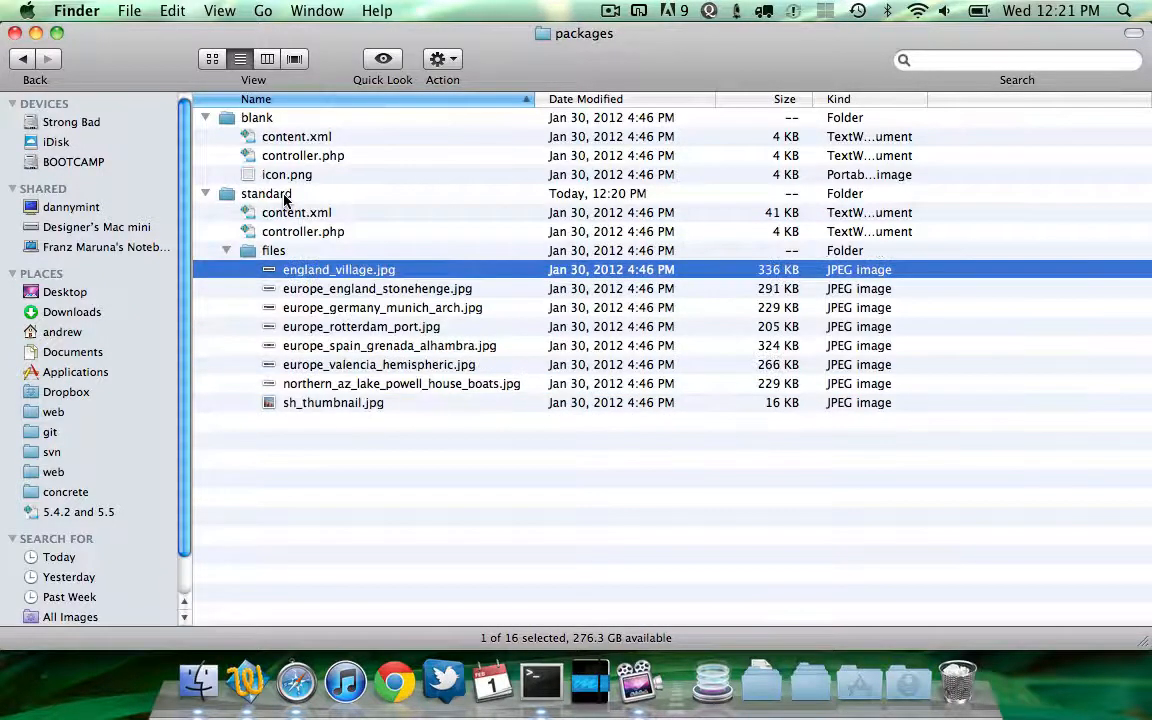
{"action": "key", "text": "Up"}
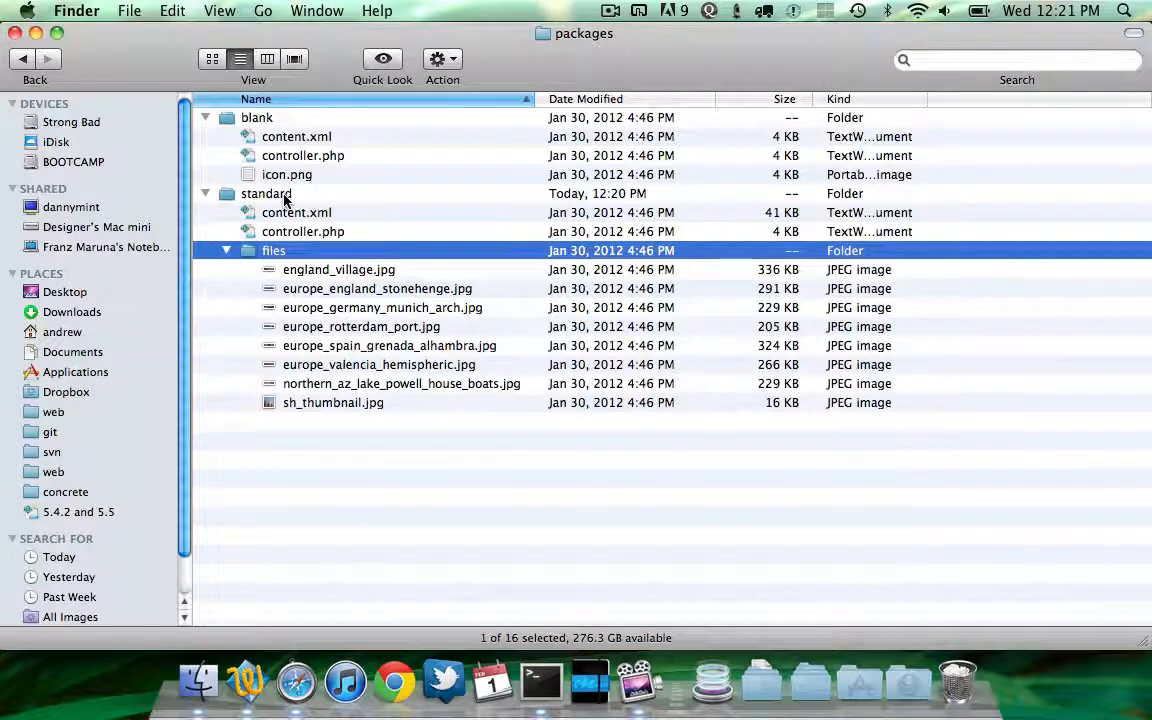
{"action": "key", "text": "Up"}
{"action": "key", "text": "Up"}
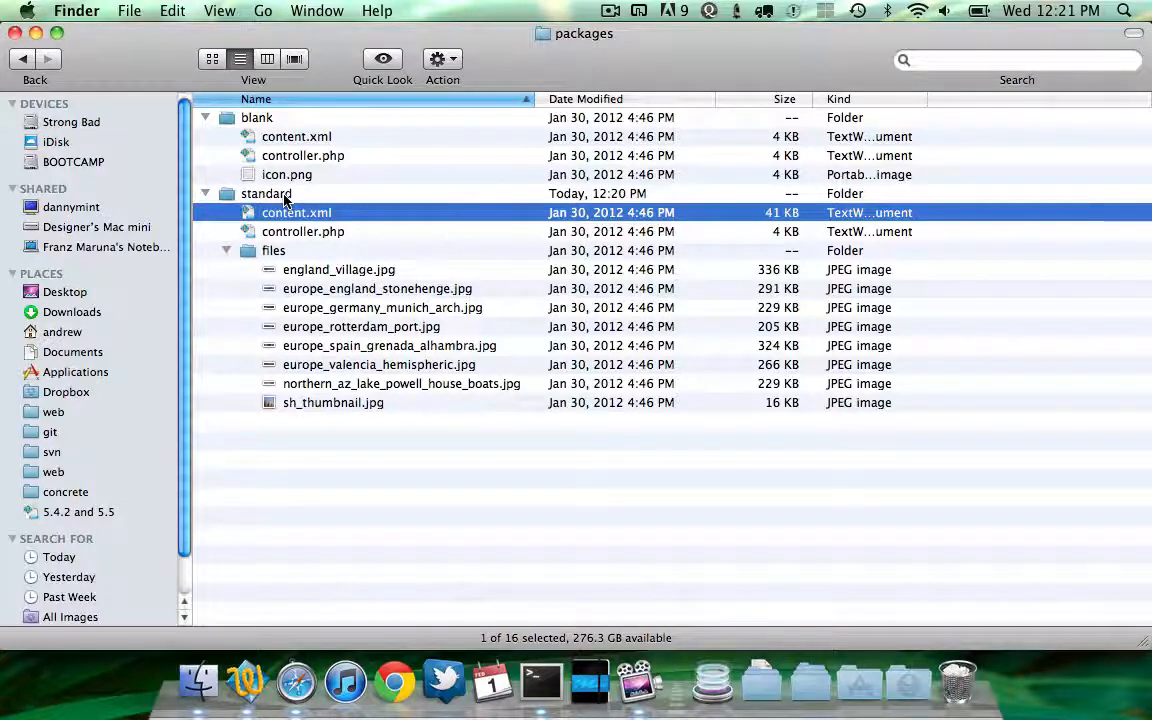
{"action": "key", "text": "Up"}
{"action": "key", "text": "Down"}
{"action": "left_click", "coordinate": [287, 135]}
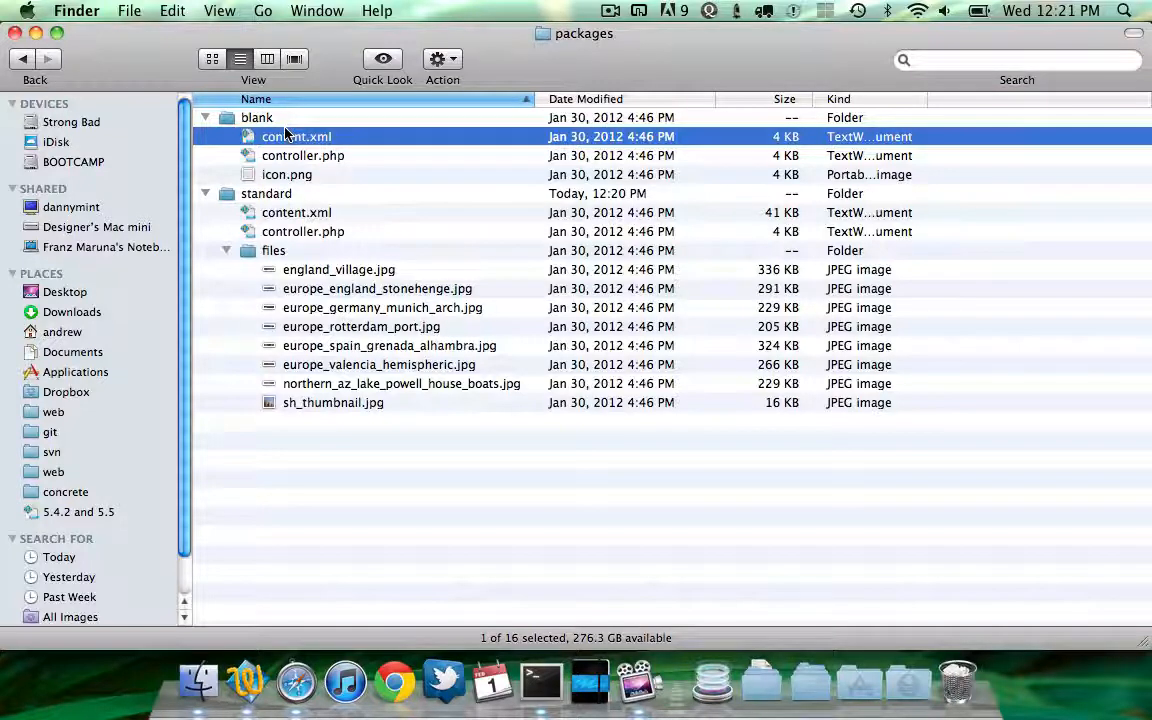
Go up to the install folder and open the base folder
{"action": "key", "text": "super+Up"}
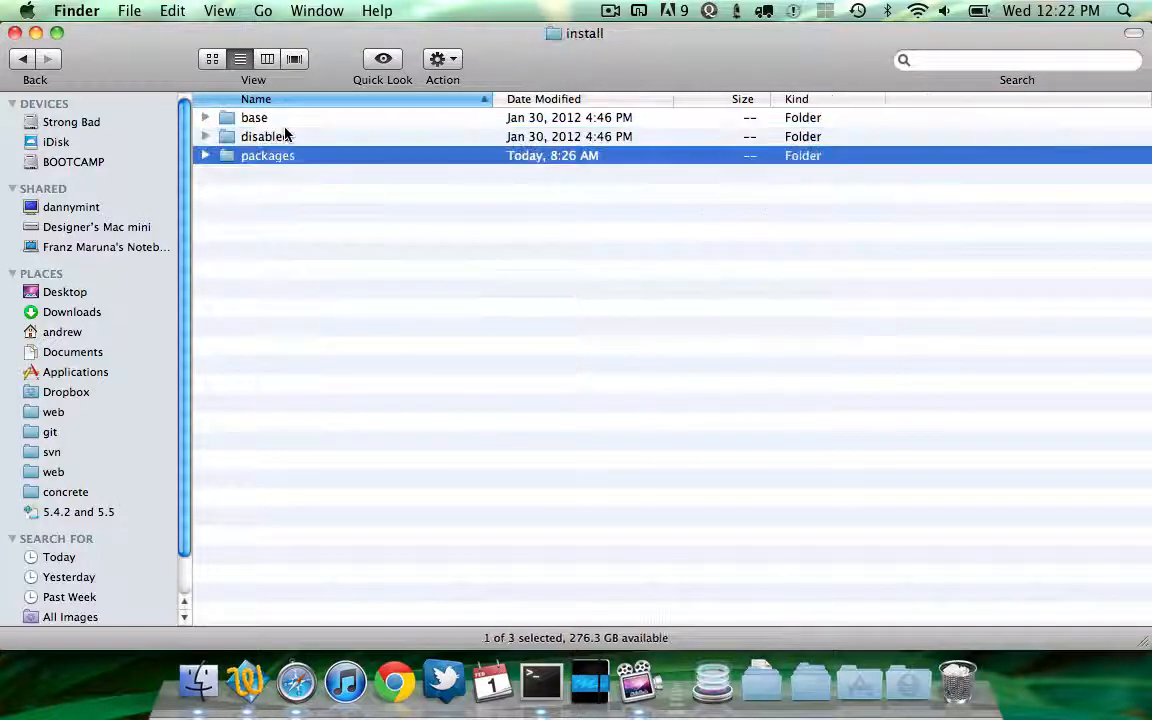
{"action": "key", "text": "Up"}
{"action": "key", "text": "Up"}
{"action": "key", "text": "super+Down"}
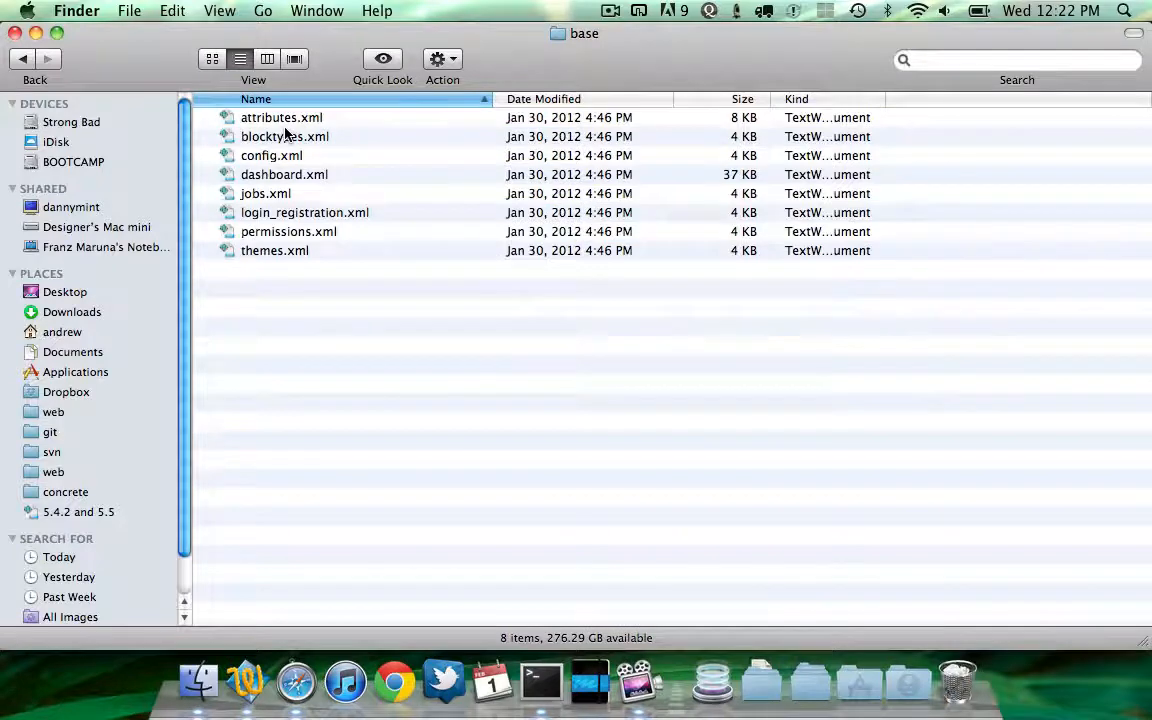
Switch to the browser installer and enter site name Test, the administrator's e-mail and the administrator password twice
{"action": "key", "text": "super+Tab"}
{"action": "key", "text": "super+Tab"}
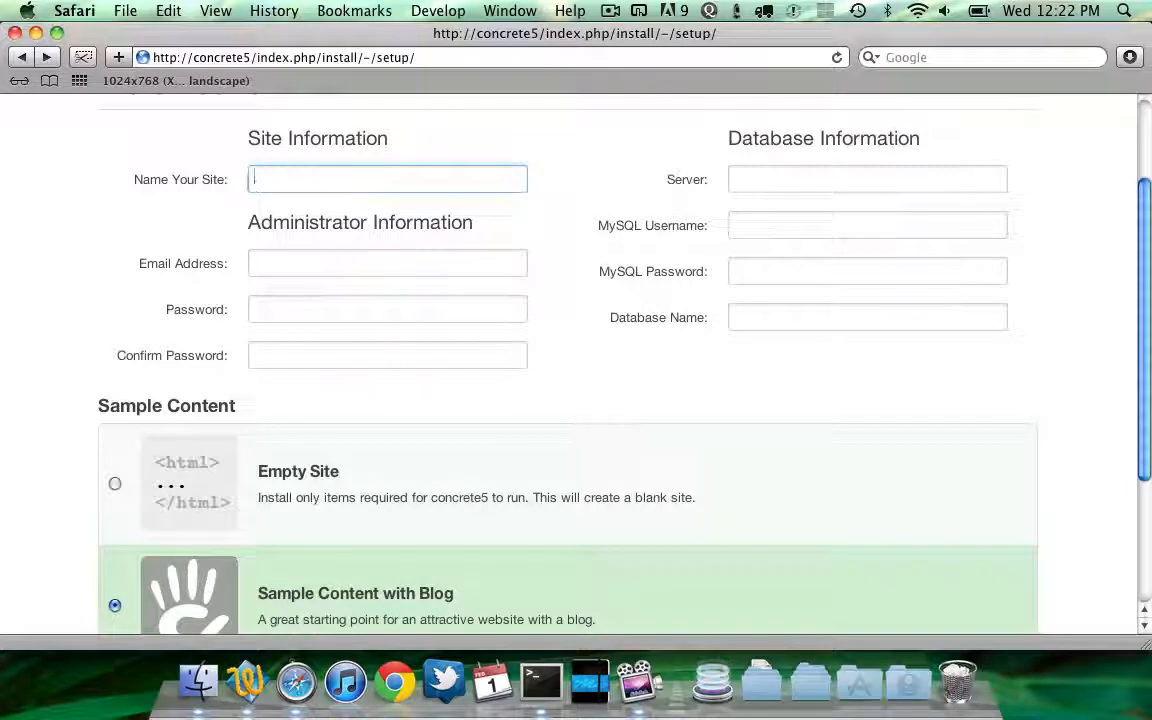
{"action": "type", "text": "Test"}
{"action": "key", "text": "Tab"}
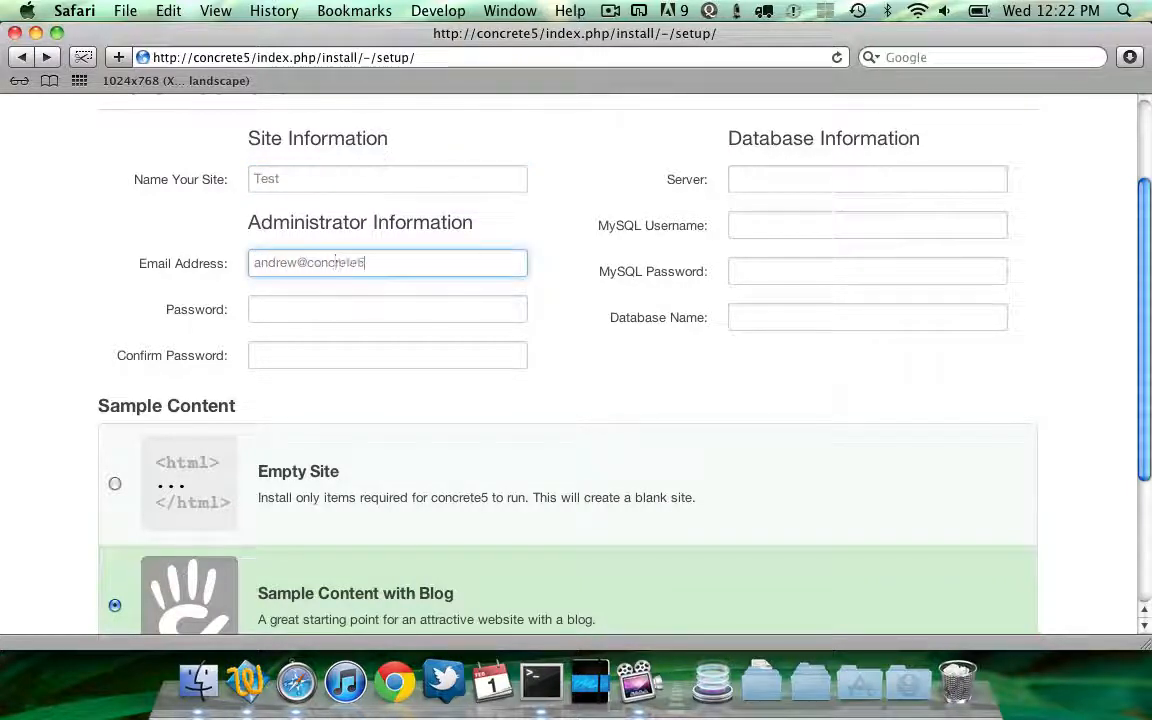
{"action": "key", "text": "Tab"}
{"action": "type", "text": "********"}
{"action": "key", "text": "Tab"}
{"action": "type", "text": "********"}
{"action": "key", "text": "Tab"}
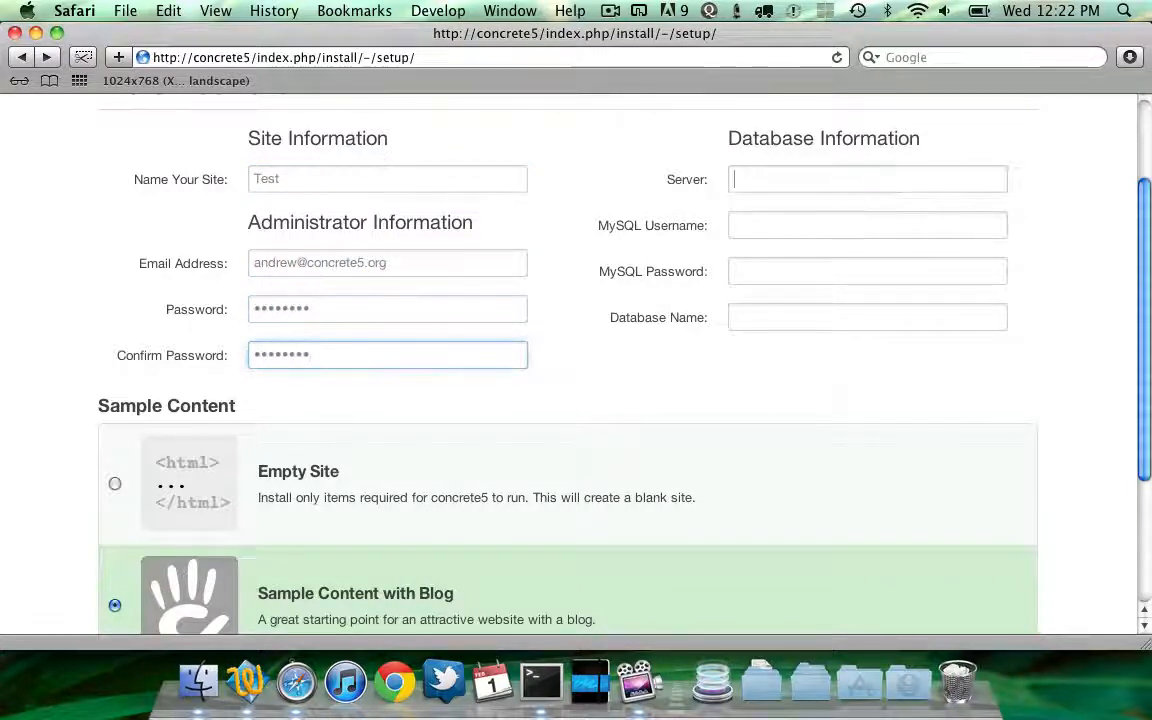
Enter database server localhost, username root, the MySQL password and database name c5, then install concrete5
{"action": "type", "text": "localhost"}
{"action": "key", "text": "Tab"}
{"action": "type", "text": "root"}
{"action": "key", "text": "Tab"}
{"action": "type", "text": "*******"}
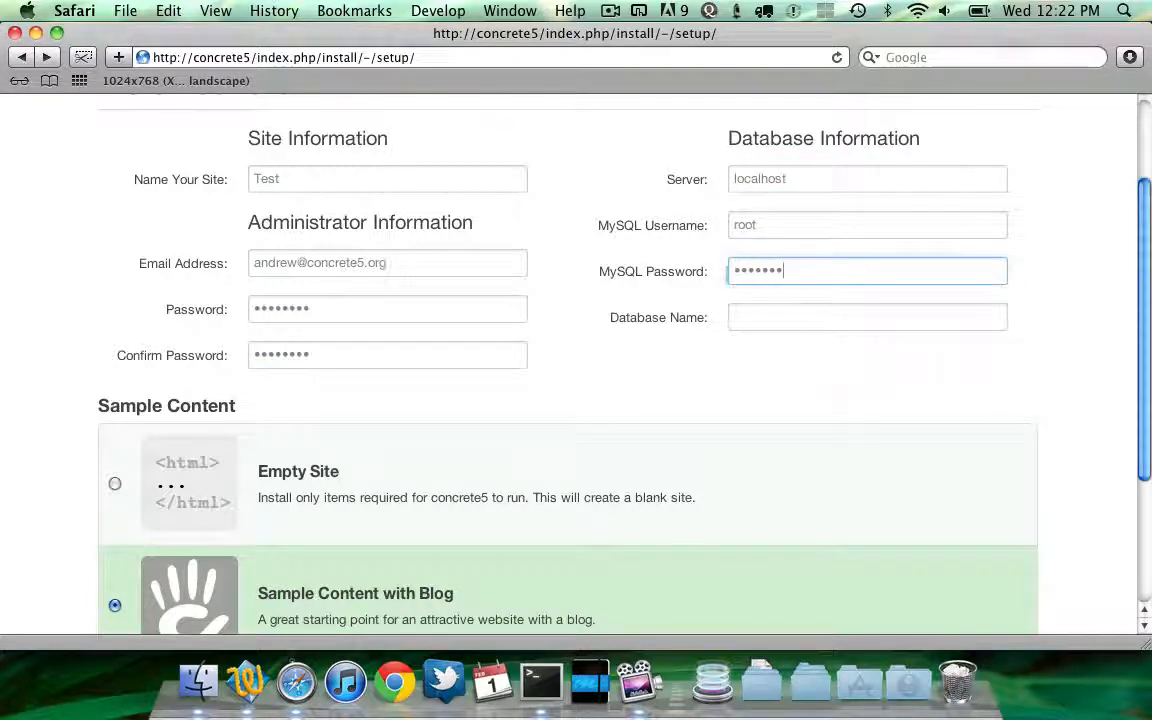
{"action": "key", "text": "Tab"}
{"action": "type", "text": "c5"}
{"action": "key", "text": "Tab"}
{"action": "scroll", "coordinate": [478, 240], "scroll_direction": "down", "scroll_amount": 5}
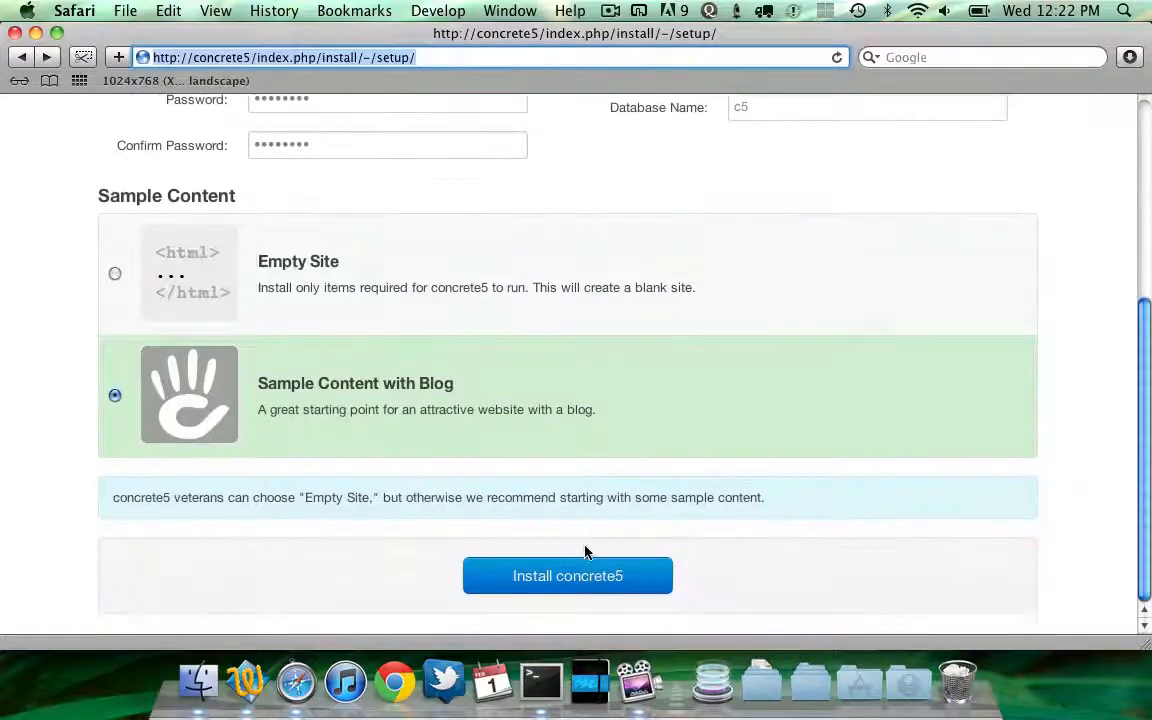
{"action": "left_click", "coordinate": [586, 576]}
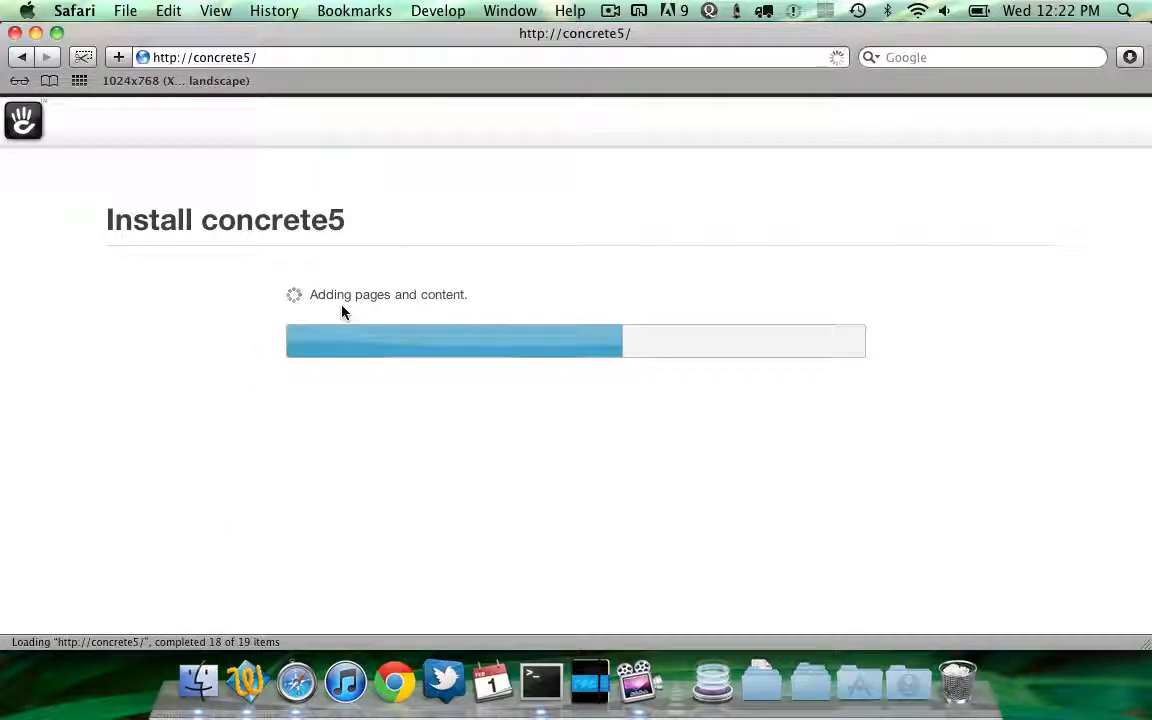
Return to the file browser, go up to install and expand the disabled folder's blank, blog and standard packages
{"action": "left_click", "coordinate": [197, 683]}
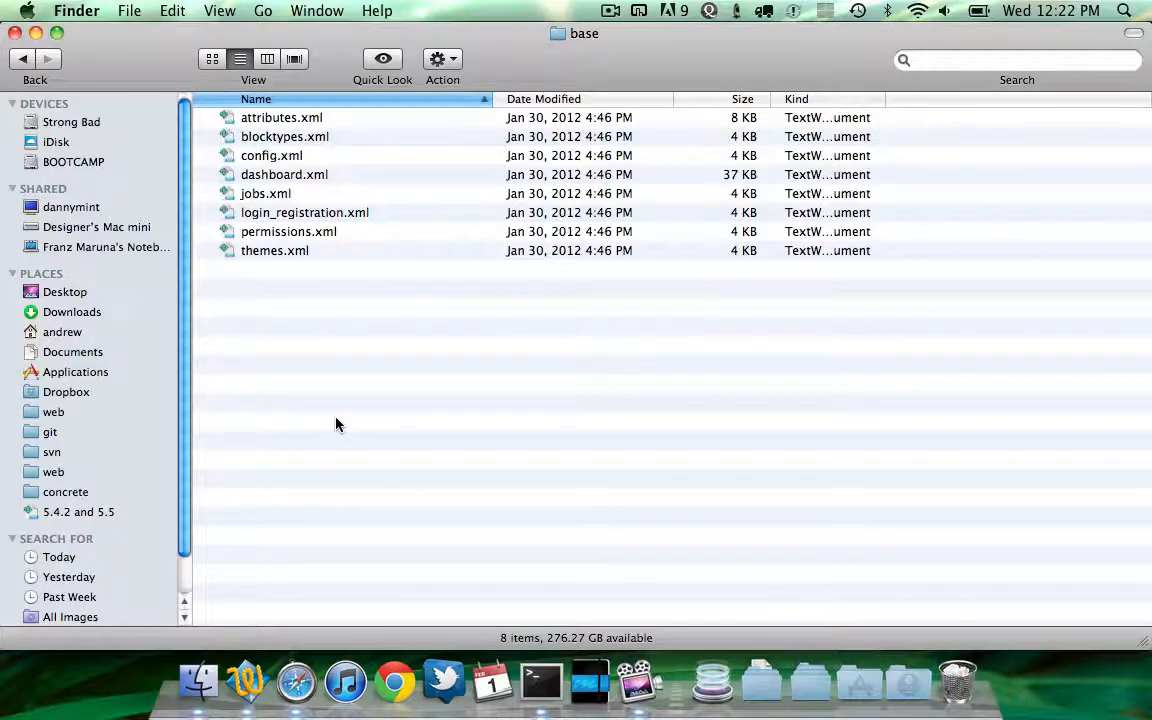
{"action": "key", "text": "super+Up"}
{"action": "key", "text": "Down"}
{"action": "key", "text": "Right"}
{"action": "key", "text": "Down"}
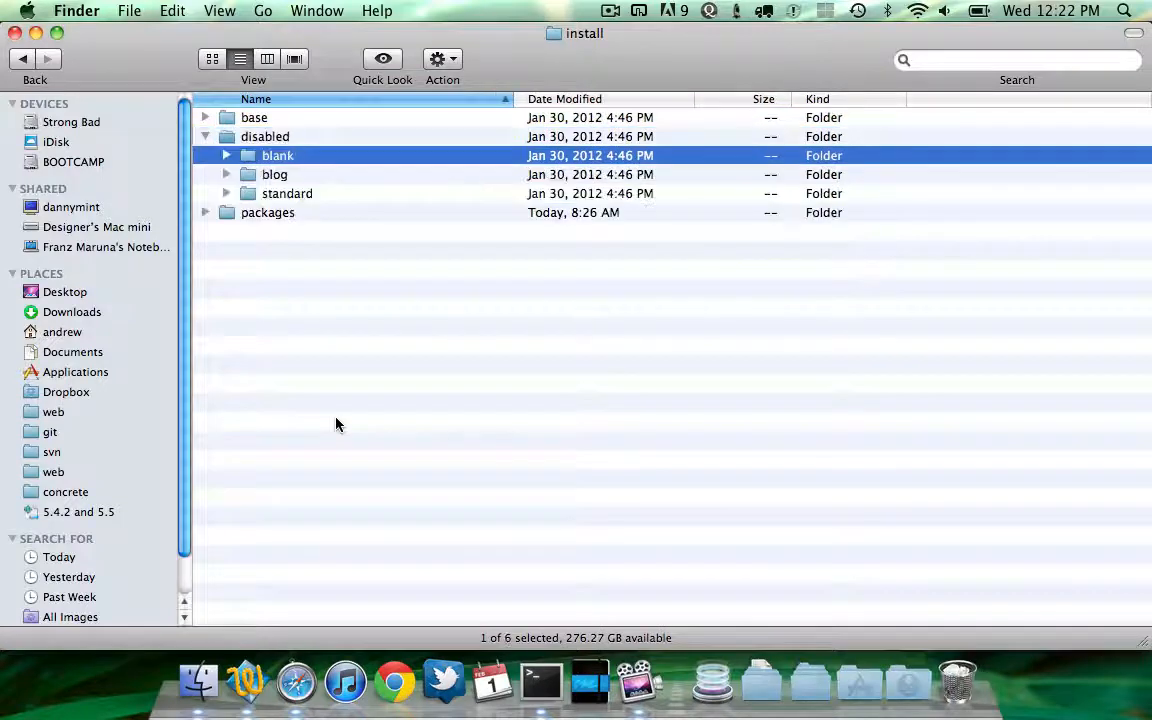
{"action": "key", "text": "Up"}
{"action": "key", "text": "Down"}
Open the packages folder, collapse the standard package, and open the blank package's controller.php in the text editor
{"action": "key", "text": "Down"}
{"action": "key", "text": "Down"}
{"action": "key", "text": "Down"}
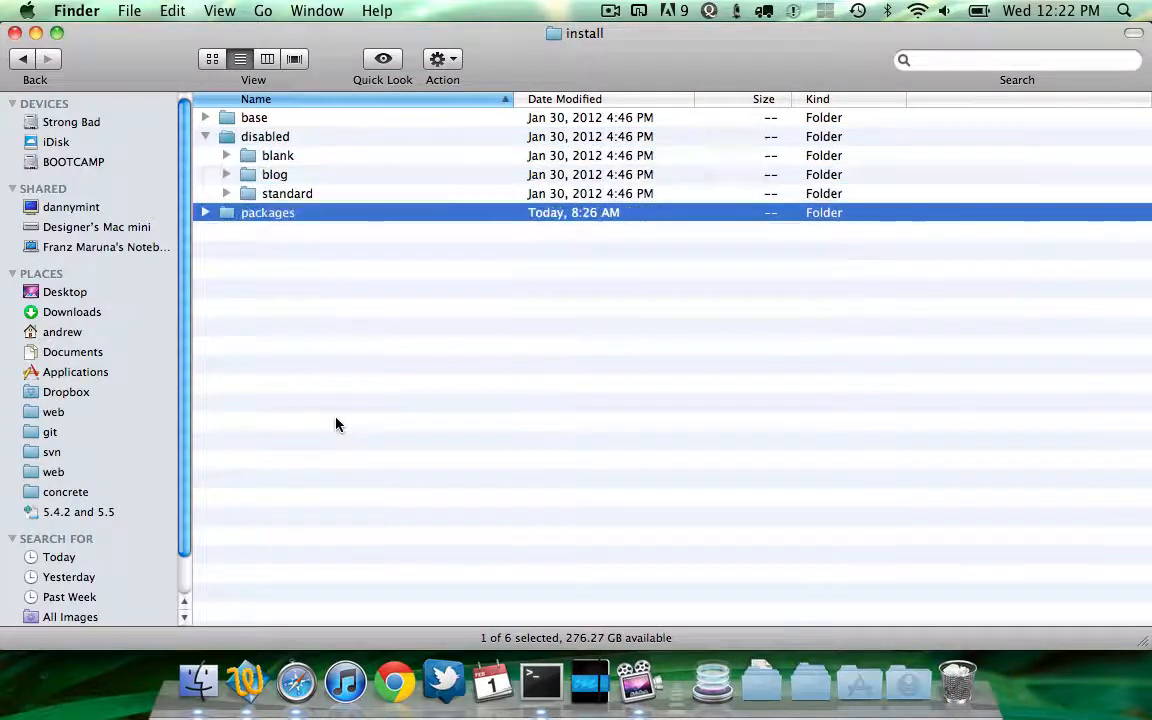
{"action": "key", "text": "super+Down"}
{"action": "key", "text": "Up"}
{"action": "key", "text": "Up"}
{"action": "key", "text": "Up"}
{"action": "key", "text": "Up"}
{"action": "key", "text": "Up"}
{"action": "key", "text": "Up"}
{"action": "key", "text": "Up"}
{"action": "key", "text": "Up"}
{"action": "key", "text": "Up"}
{"action": "key", "text": "Up"}
{"action": "key", "text": "Up"}
{"action": "key", "text": "Down"}
{"action": "key", "text": "Down"}
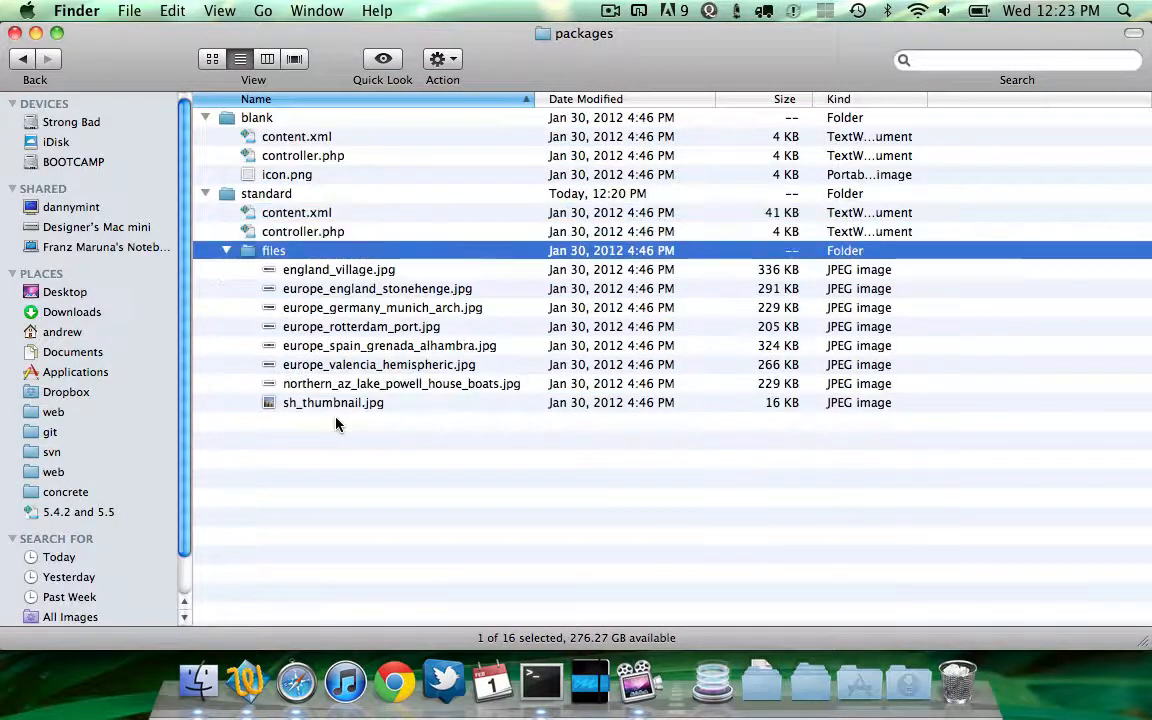
{"action": "key", "text": "Left"}
{"action": "key", "text": "Up"}
{"action": "key", "text": "Up"}
{"action": "key", "text": "Up"}
{"action": "key", "text": "Left"}
{"action": "key", "text": "Up"}
{"action": "key", "text": "Up"}
{"action": "key", "text": "Up"}
{"action": "key", "text": "Up"}
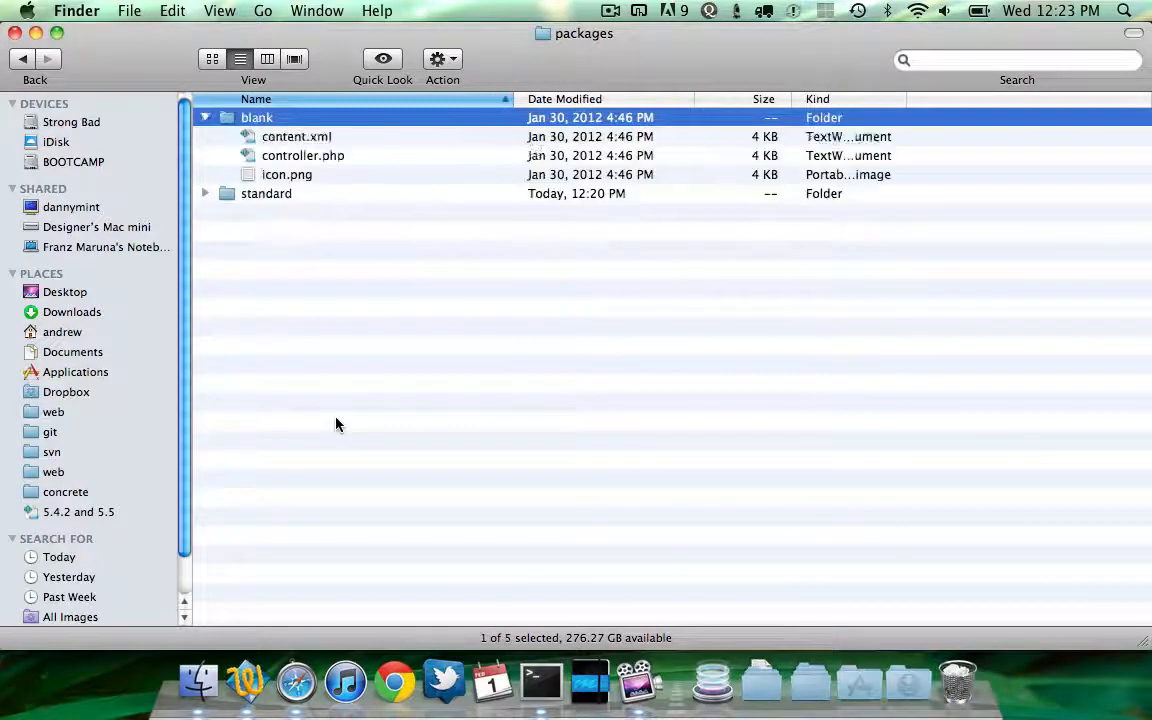
{"action": "key", "text": "Down"}
{"action": "key", "text": "Down"}
{"action": "key", "text": "super+Down"}
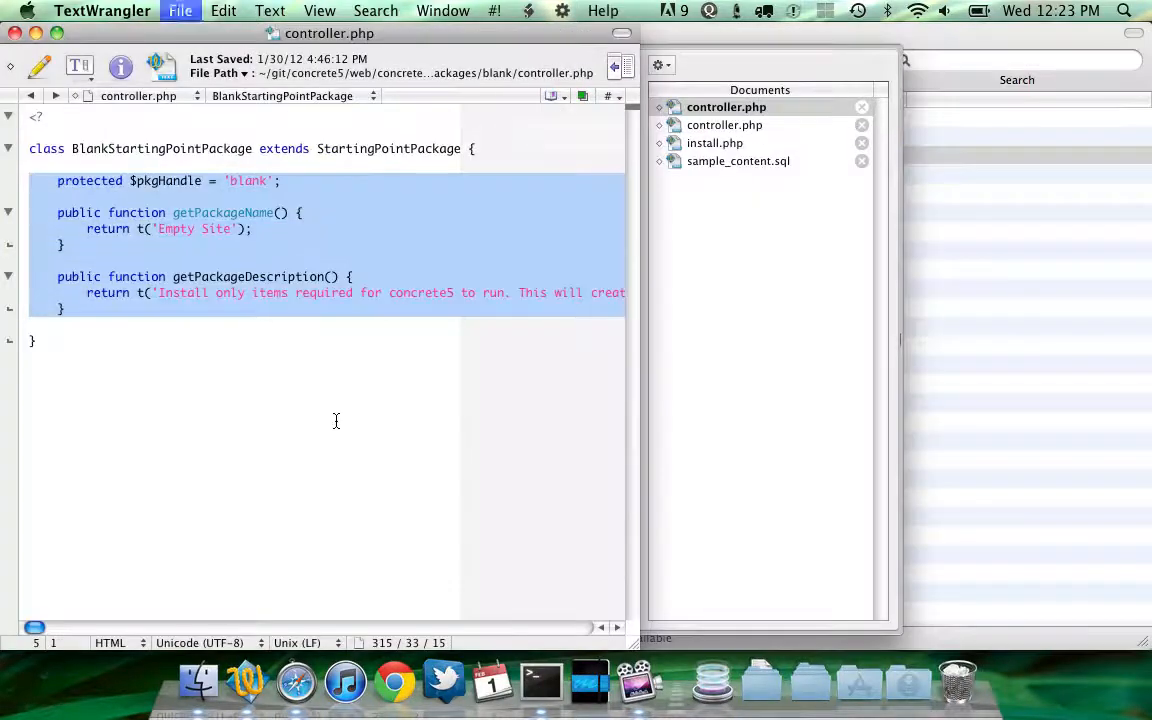
Switch between the file browser and the editor to compare the blank and standard package controllers
{"action": "key", "text": "super+Tab"}
{"action": "key", "text": "super+Up"}
{"action": "key", "text": "Up"}
{"action": "key", "text": "Up"}
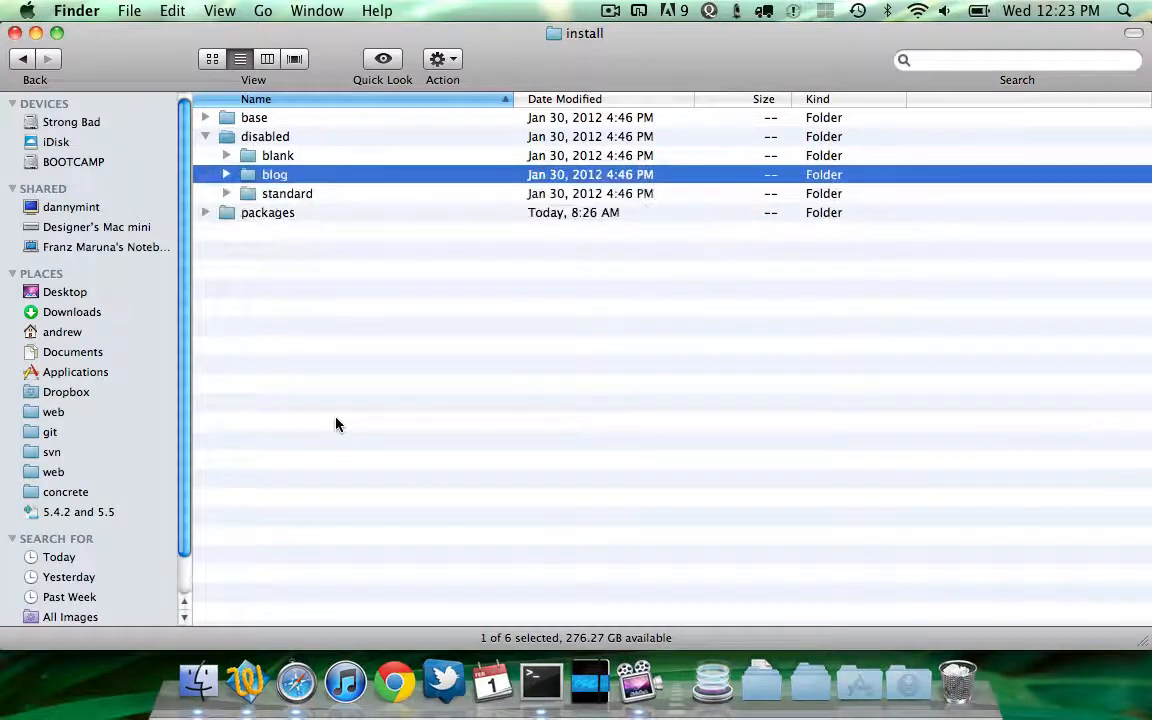
{"action": "key", "text": "Up"}
{"action": "key", "text": "super+Tab"}
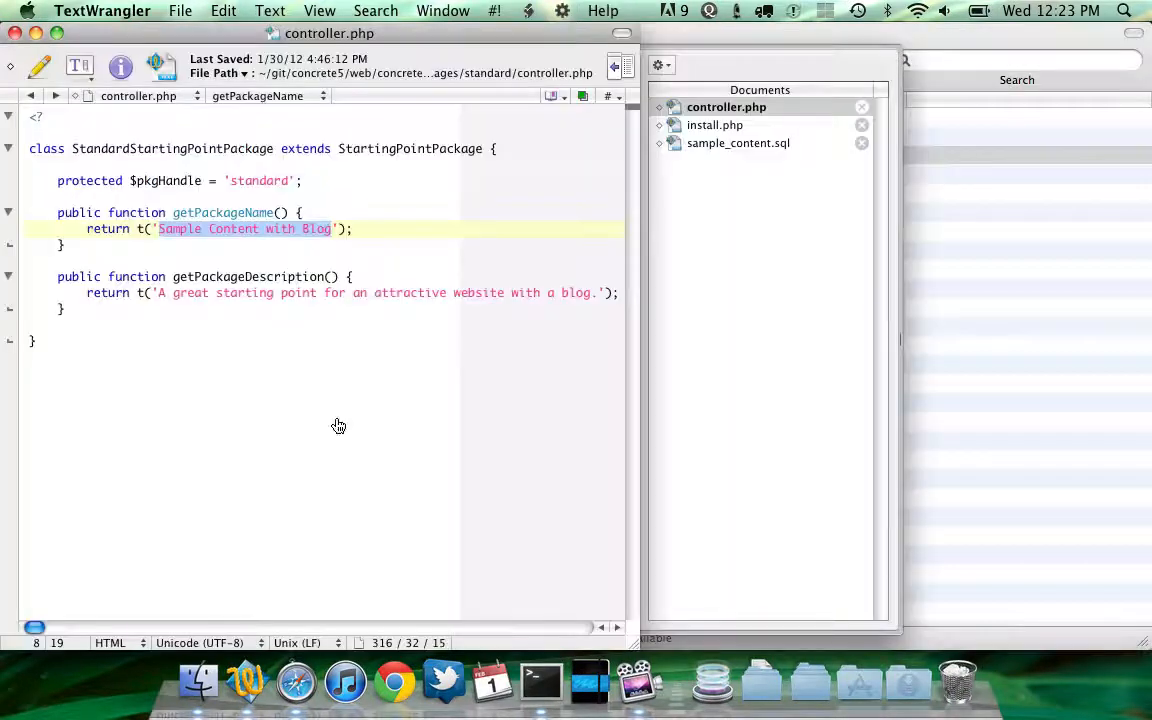
{"action": "key", "text": "super+Tab"}
{"action": "key", "text": "Tab"}
{"action": "key", "text": "super+Tab"}
{"action": "key", "text": "Tab"}
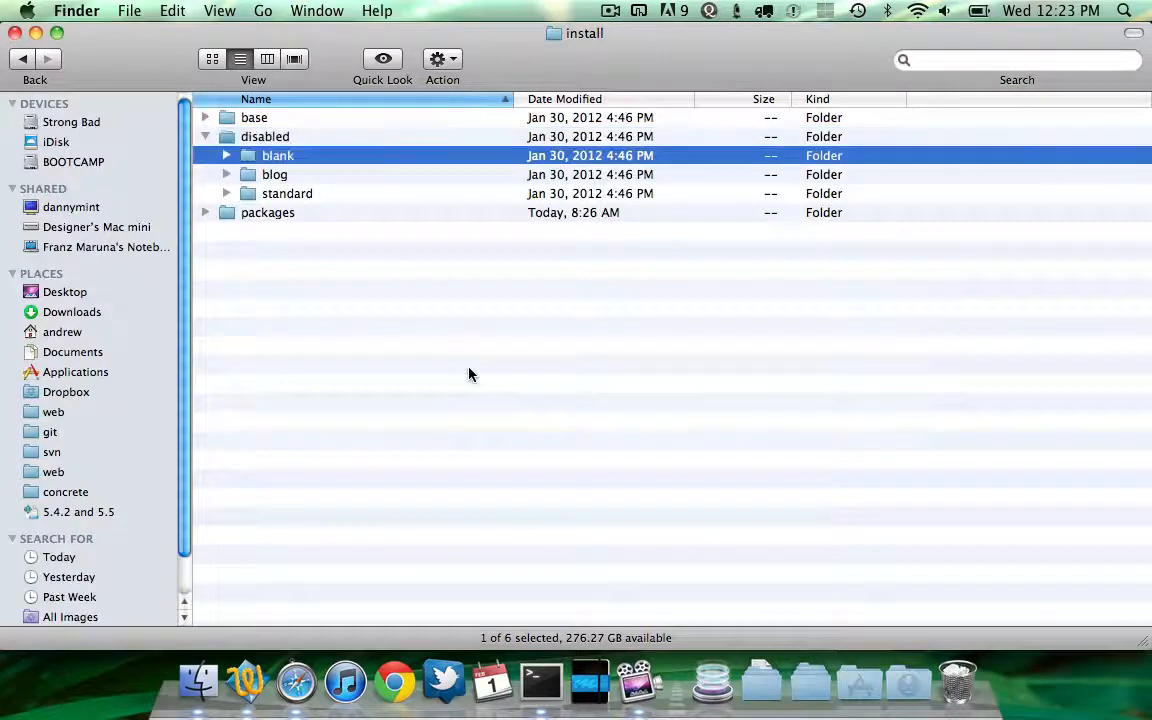
Open the base install folder and open its themes.xml in the text editor
{"action": "key", "text": "Up"}
{"action": "key", "text": "Up"}
{"action": "key", "text": "super+Down"}
{"action": "key", "text": "Down"}
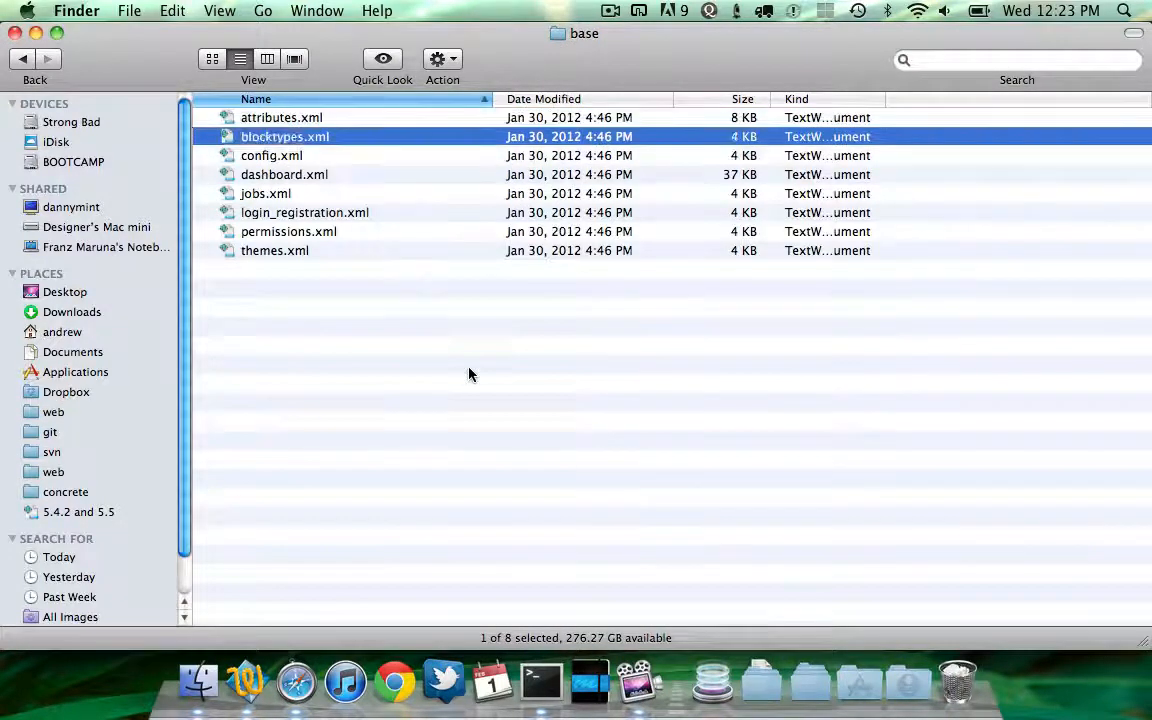
{"action": "key", "text": "Down"}
{"action": "key", "text": "Up"}
{"action": "key", "text": "Up"}
{"action": "key", "text": "Down"}
{"action": "key", "text": "Up"}
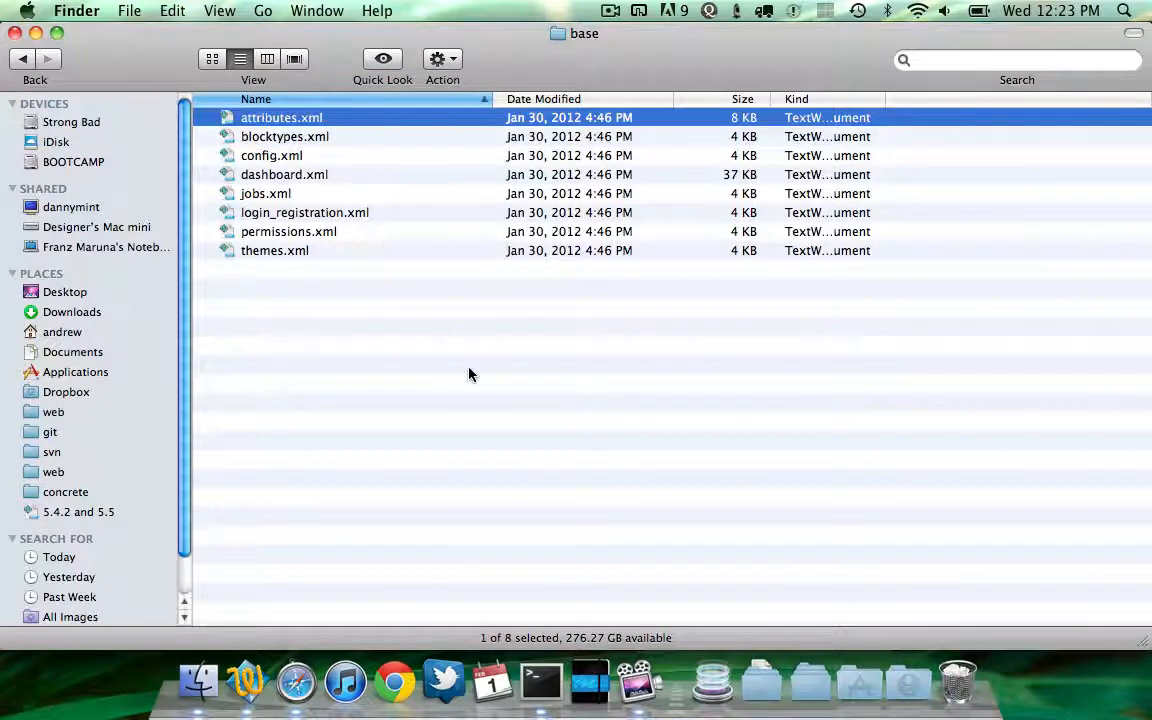
{"action": "key", "text": "Down"}
{"action": "key", "text": "Down"}
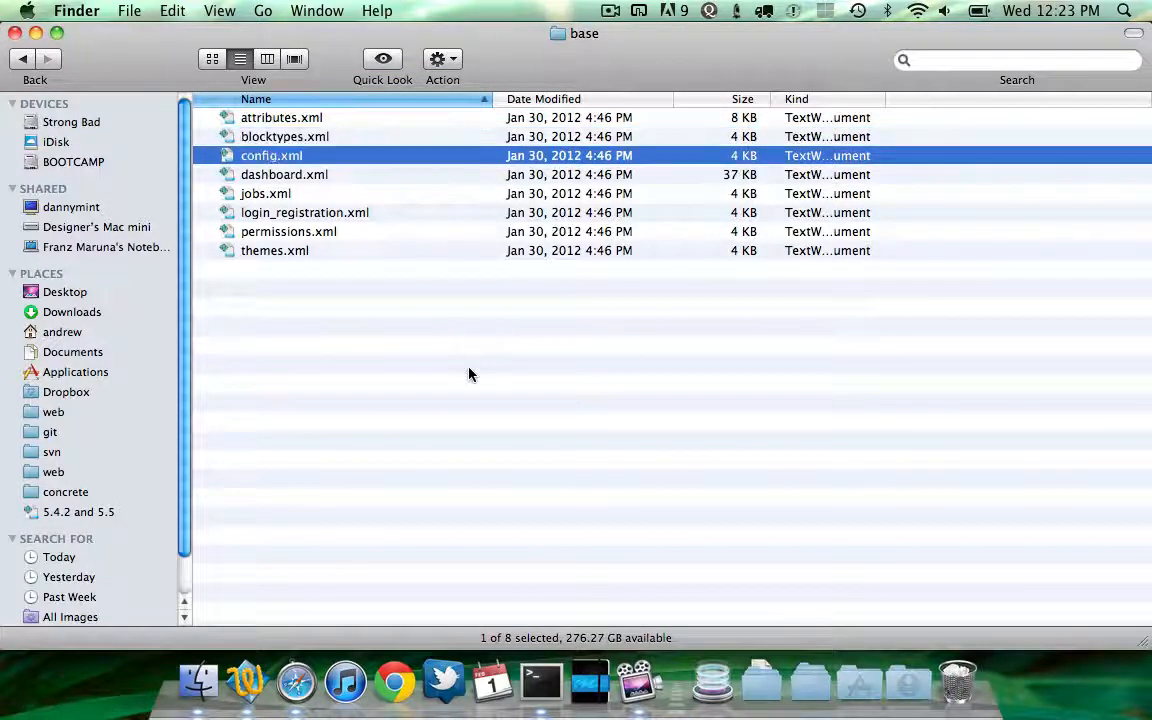
{"action": "key", "text": "Down"}
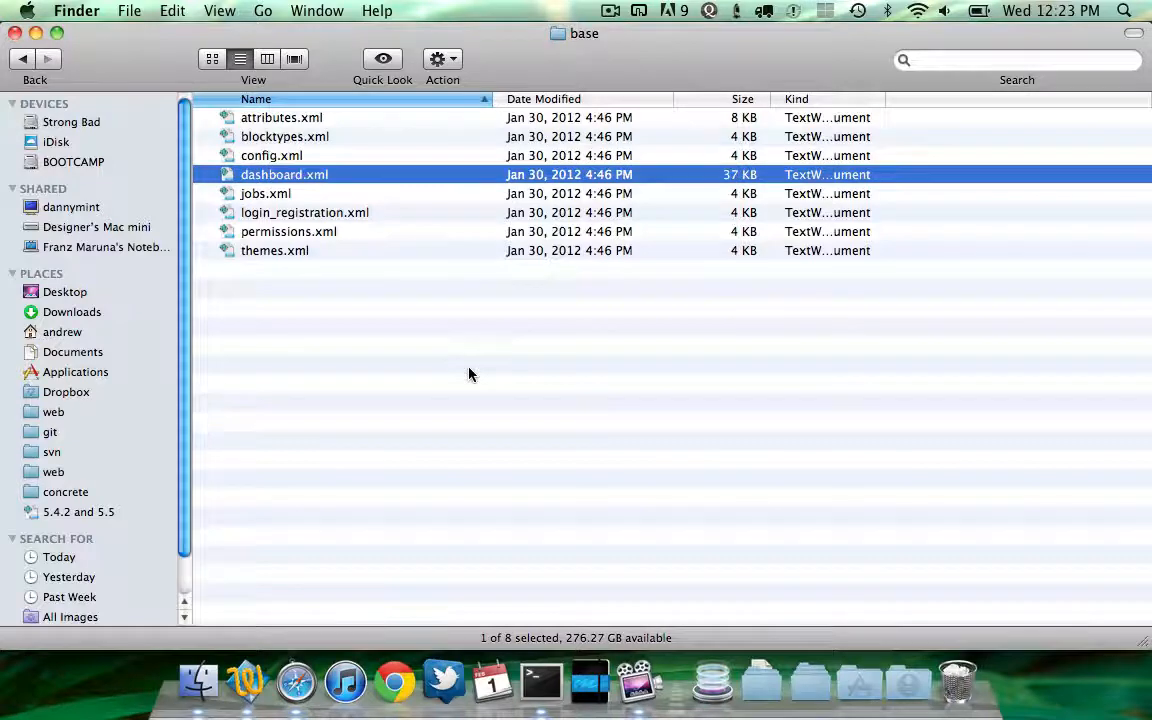
{"action": "key", "text": "Down"}
{"action": "key", "text": "Down"}
{"action": "key", "text": "Down"}
{"action": "key", "text": "Down"}
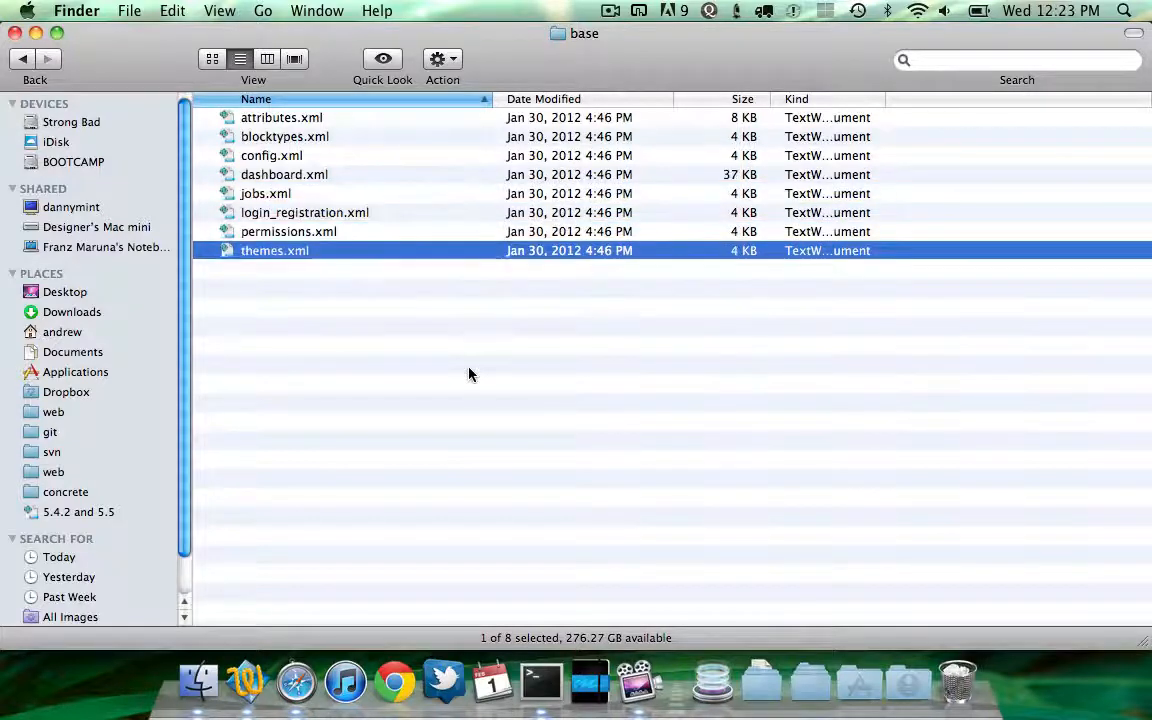
{"action": "key", "text": "super+o"}
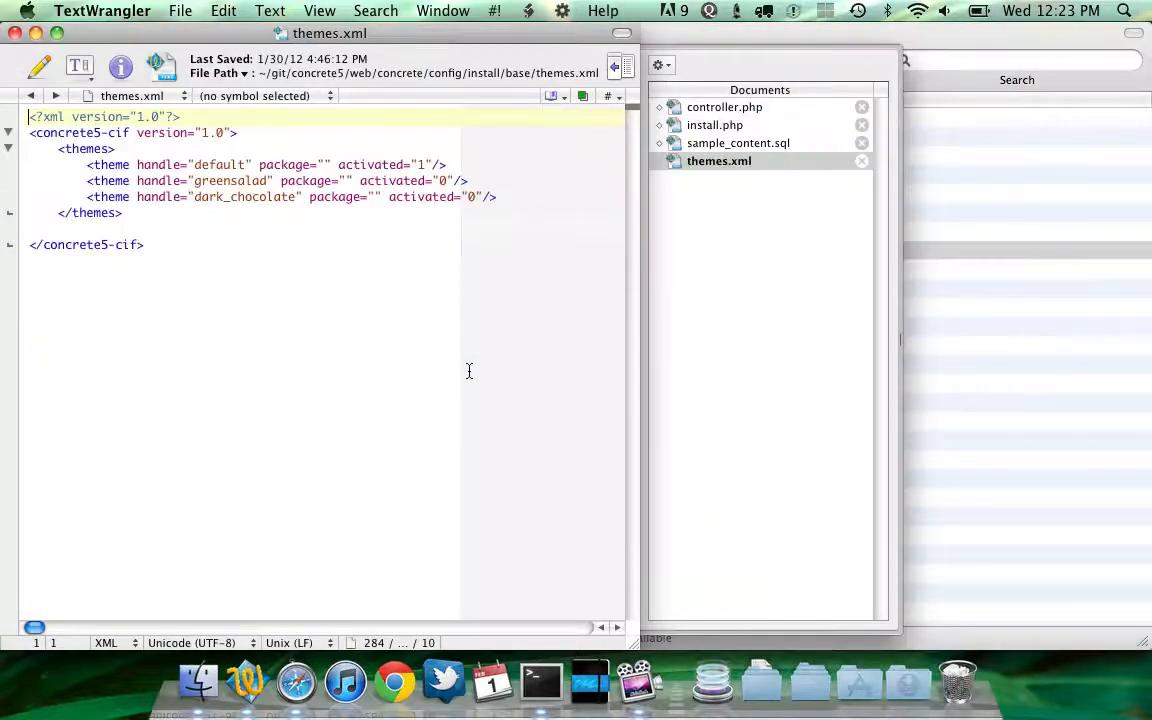
Examine the theme entries in themes.xml
{"action": "left_click", "coordinate": [198, 214]}
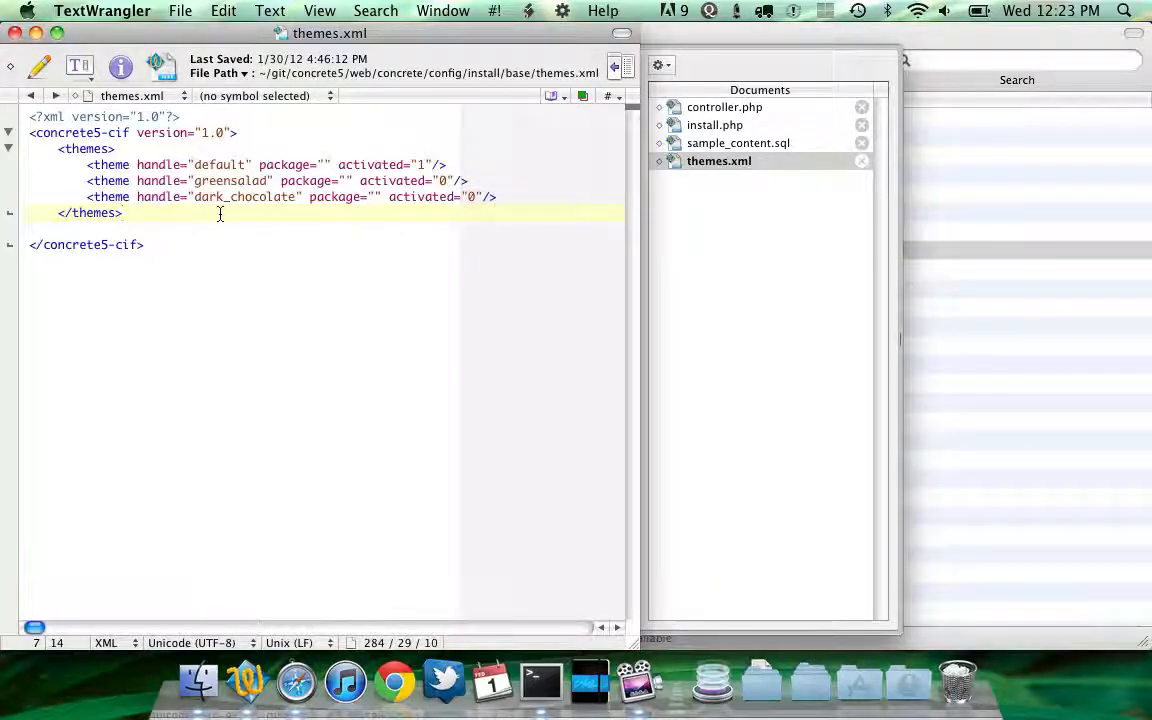
{"action": "left_click", "coordinate": [139, 155]}
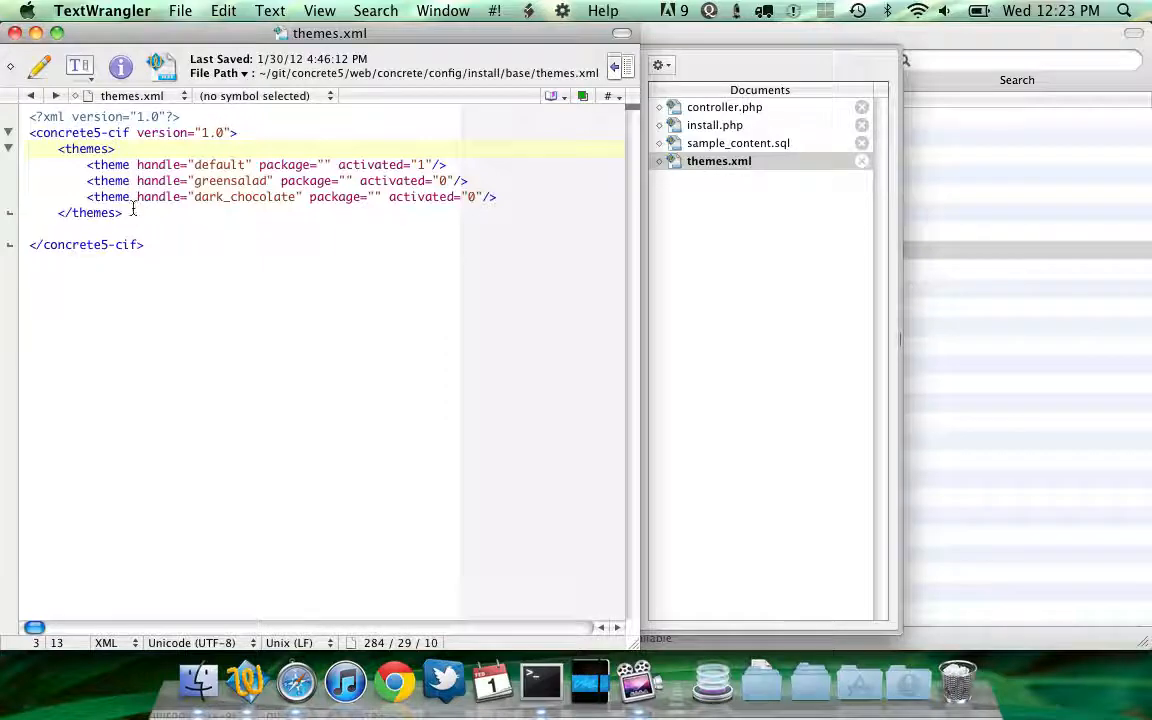
{"action": "left_click", "coordinate": [195, 199]}
{"action": "left_click", "coordinate": [177, 225]}
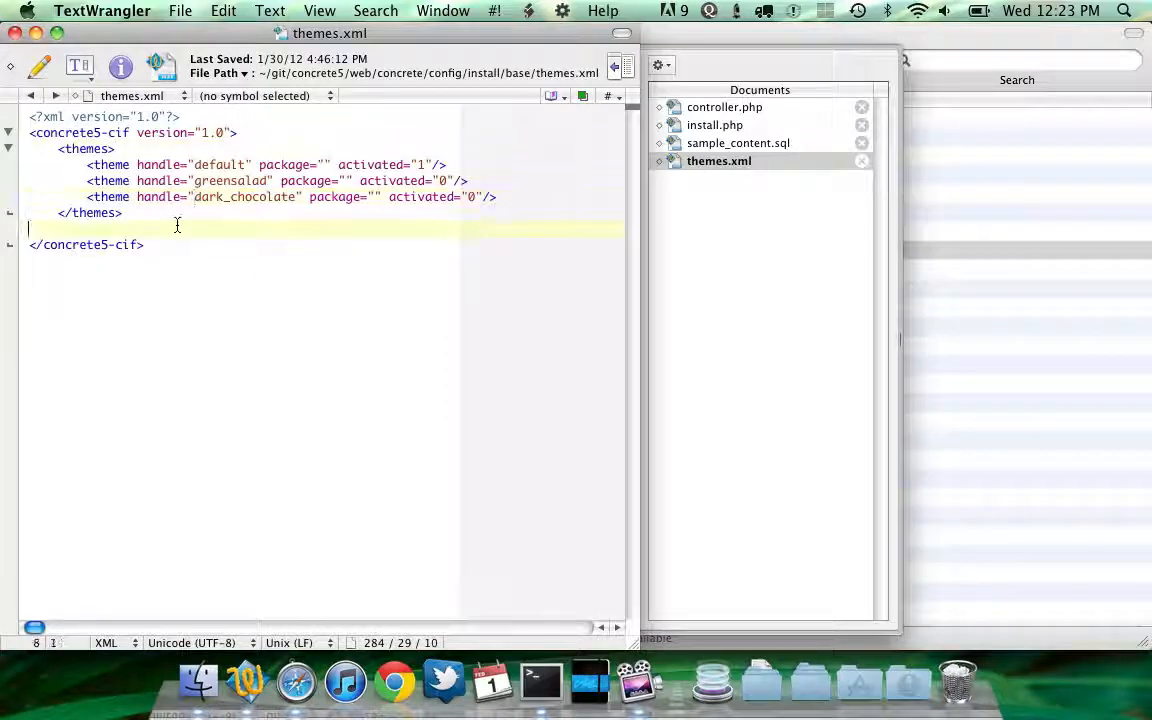
Go back to the install folder and open the disabled standard package's content.xml in the editor
{"action": "key", "text": "super+Tab"}
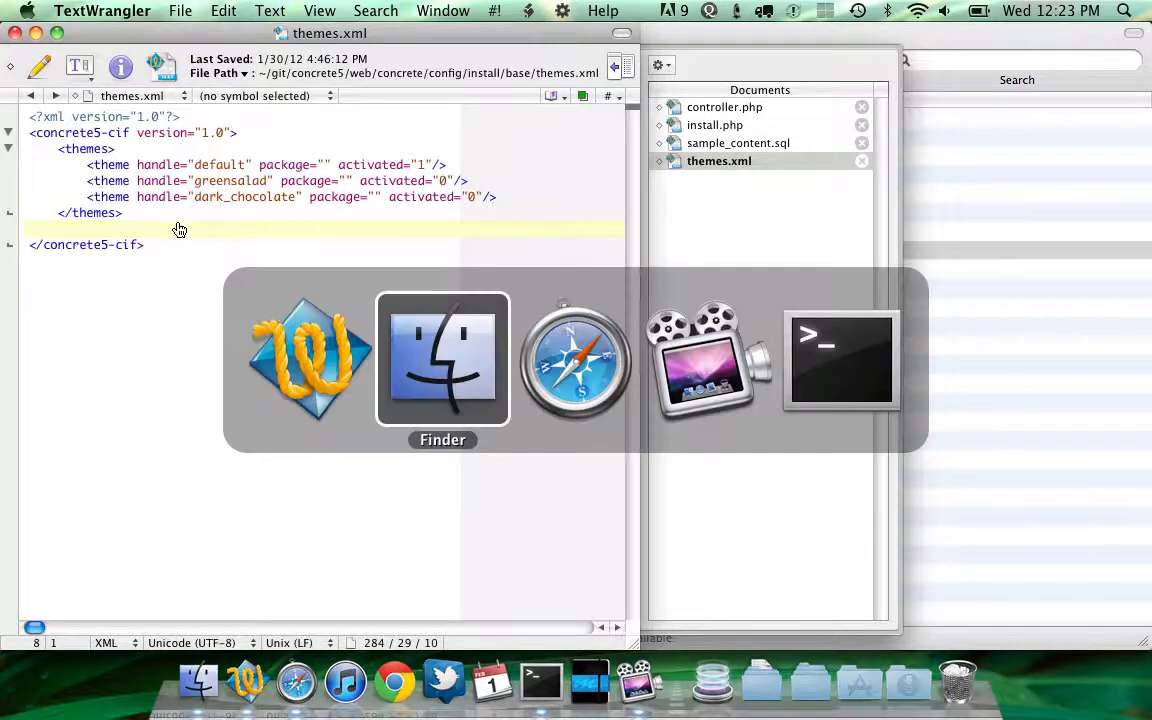
{"action": "key", "text": "super+Up"}
{"action": "key", "text": "Down"}
{"action": "key", "text": "Down"}
{"action": "key", "text": "Down"}
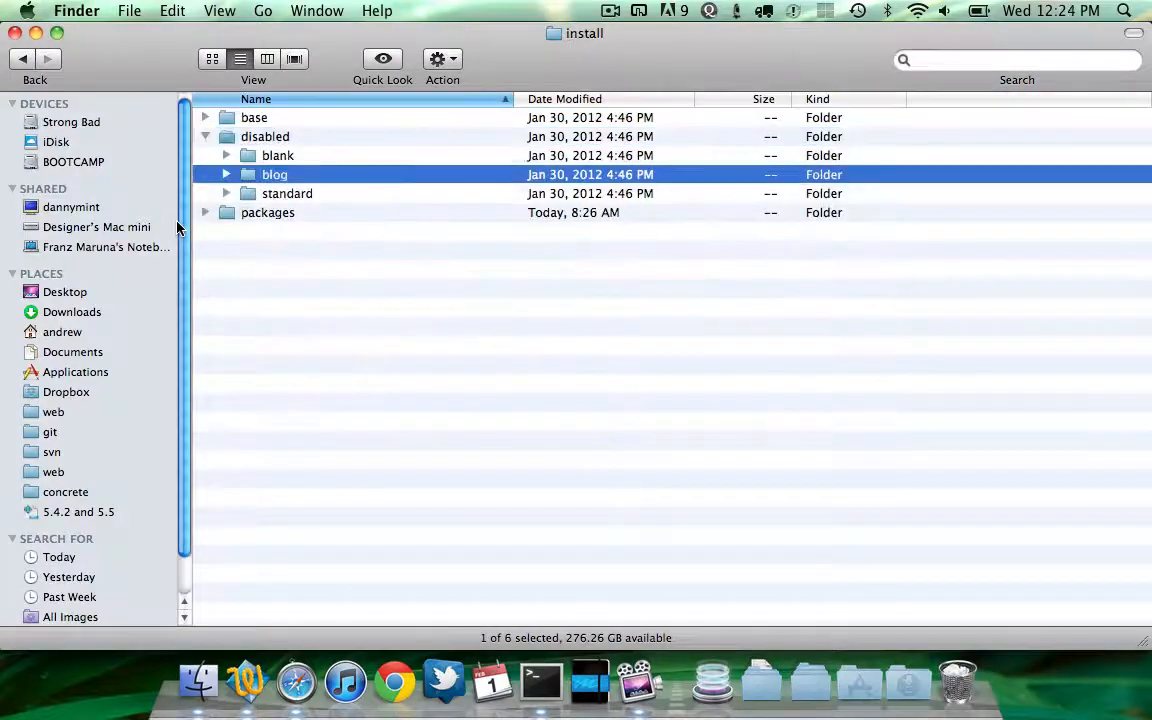
{"action": "key", "text": "Down"}
{"action": "key", "text": "Right"}
{"action": "key", "text": "Down"}
{"action": "key", "text": "super+o"}
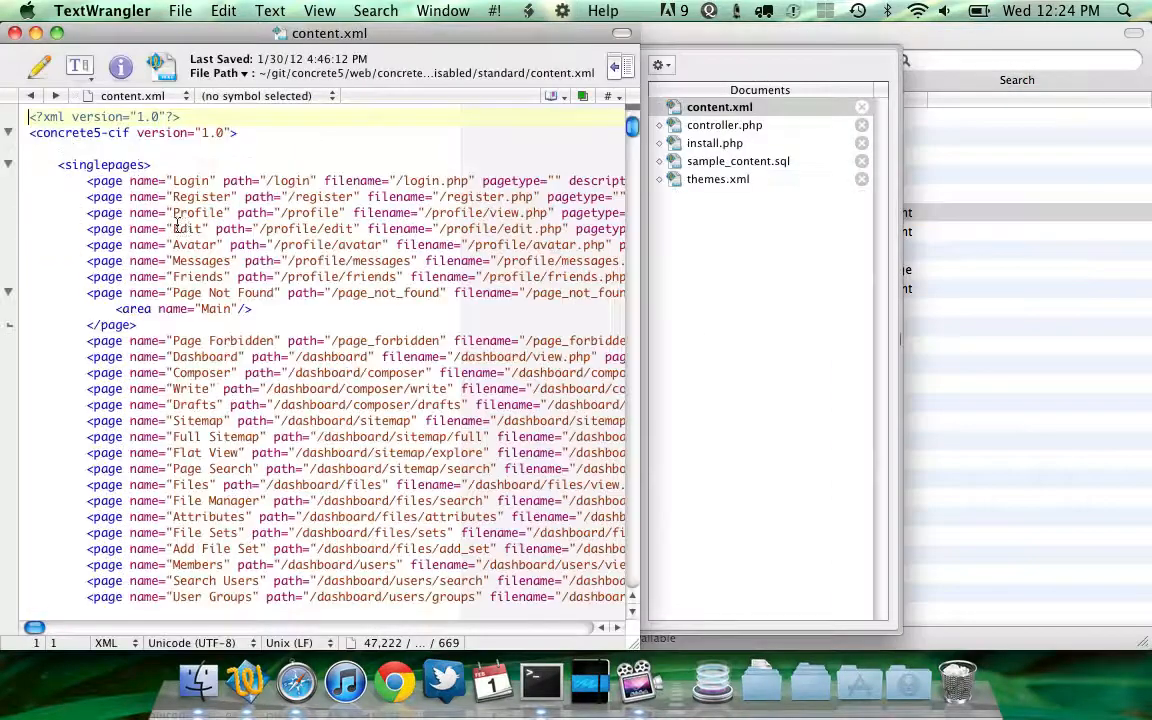
Examine the single page definitions in the disabled standard package's content.xml
{"action": "scroll", "coordinate": [190, 210], "scroll_direction": "down", "scroll_amount": 9}
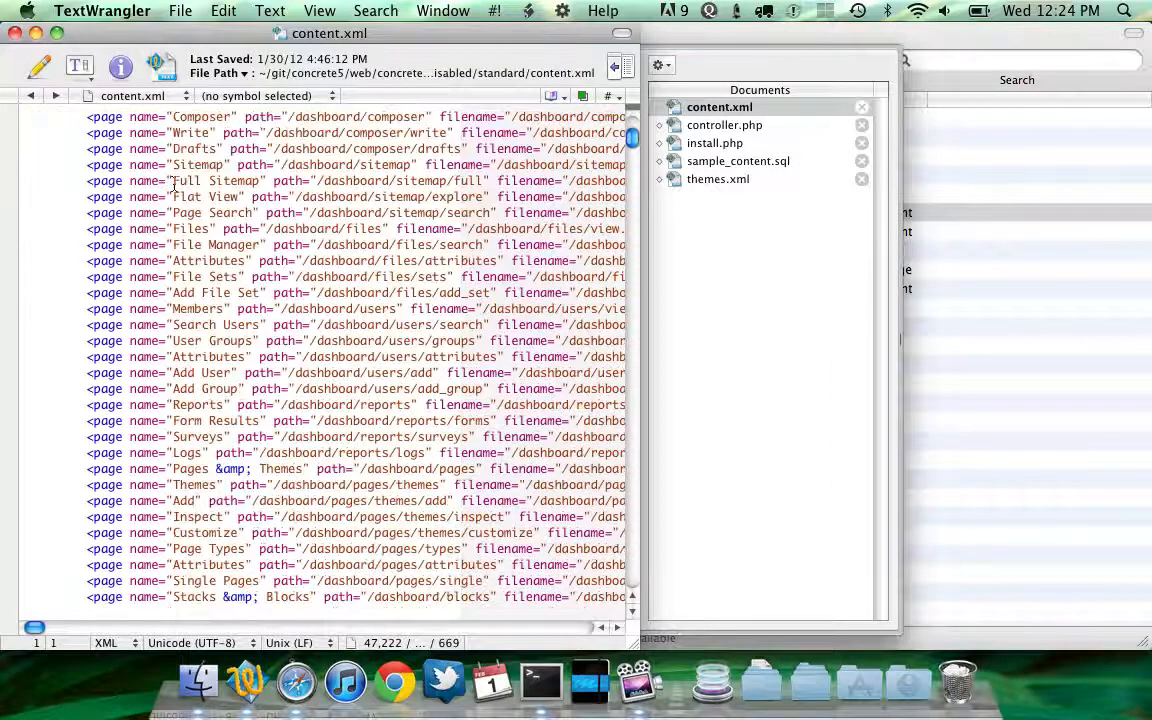
{"action": "scroll", "coordinate": [173, 183], "scroll_direction": "up", "scroll_amount": 8}
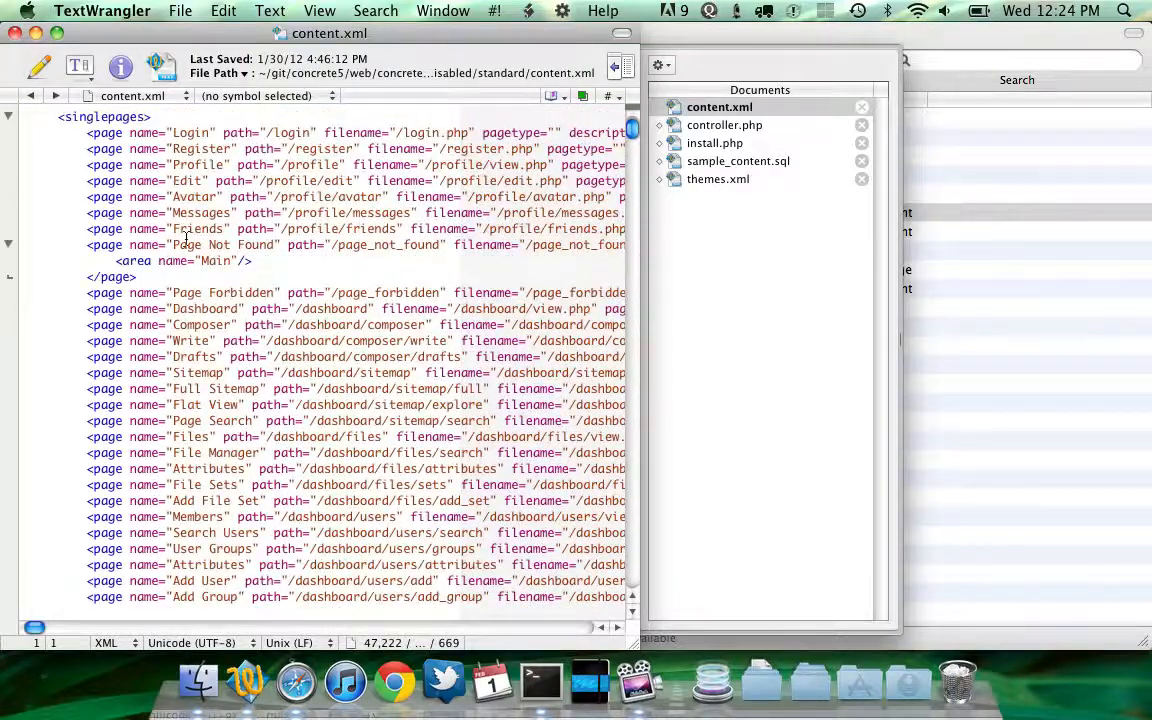
{"action": "scroll", "coordinate": [186, 237], "scroll_direction": "down", "scroll_amount": 7}
{"action": "scroll", "coordinate": [186, 237], "scroll_direction": "down", "scroll_amount": 9}
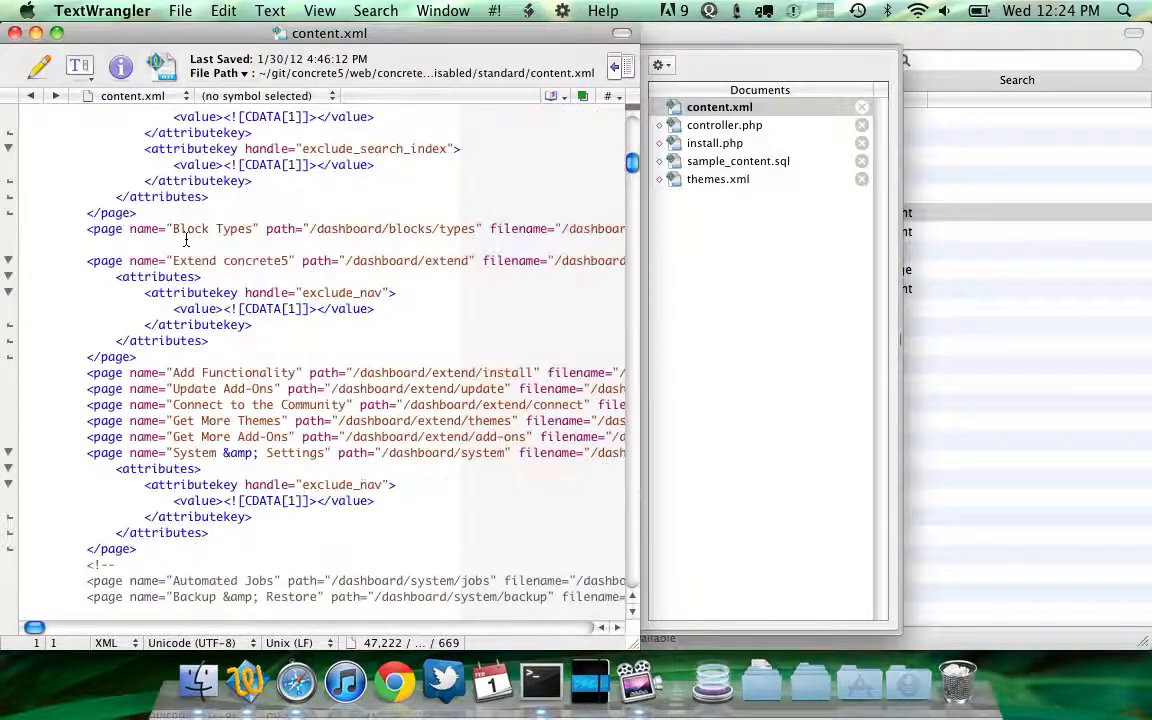
{"action": "scroll", "coordinate": [186, 240], "scroll_direction": "up", "scroll_amount": 5}
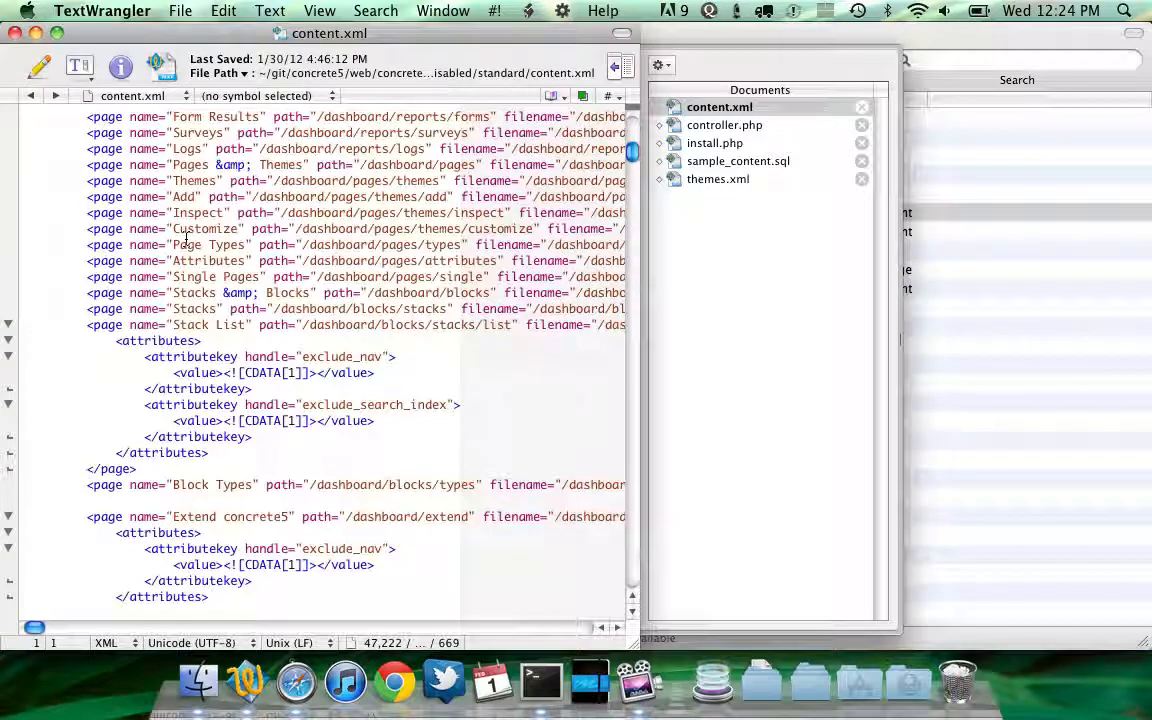
Close the file and open the blank starting-point package's content.xml from the packages folder in the editor
{"action": "key", "text": "super+w"}
{"action": "key", "text": "super+Tab"}
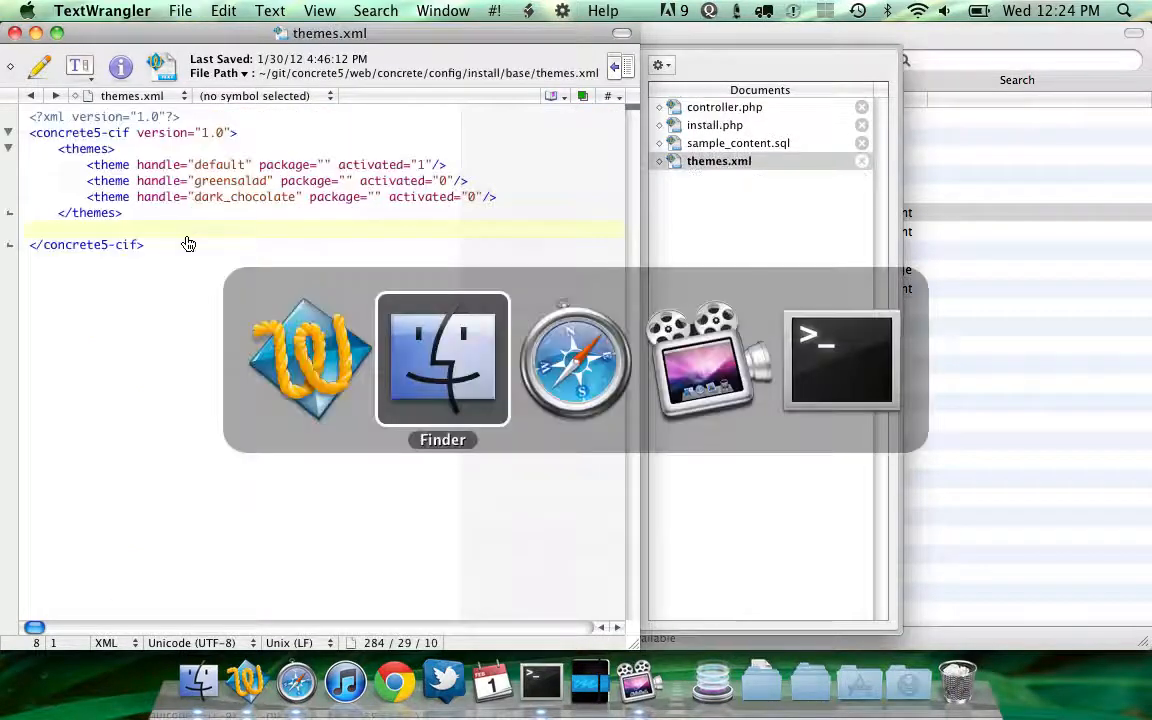
{"action": "key", "text": "Up"}
{"action": "key", "text": "Down"}
{"action": "key", "text": "Up"}
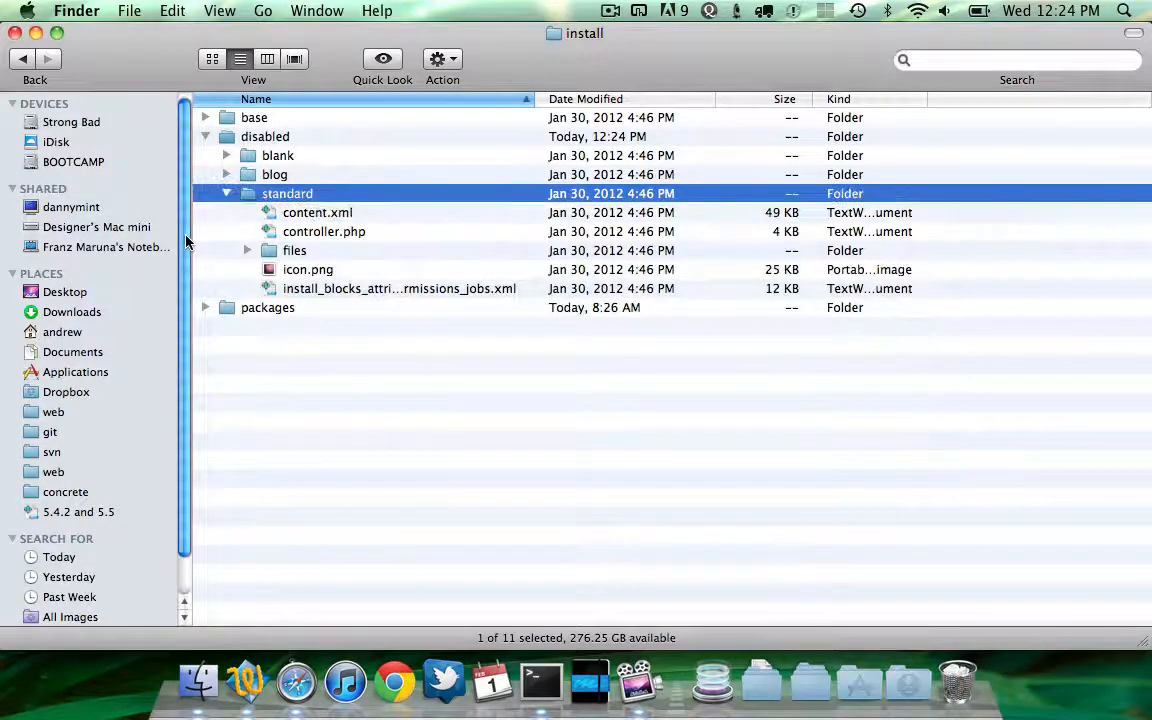
{"action": "key", "text": "Left"}
{"action": "key", "text": "Down"}
{"action": "key", "text": "super+Down"}
{"action": "key", "text": "Down"}
{"action": "key", "text": "Down"}
{"action": "key", "text": "Down"}
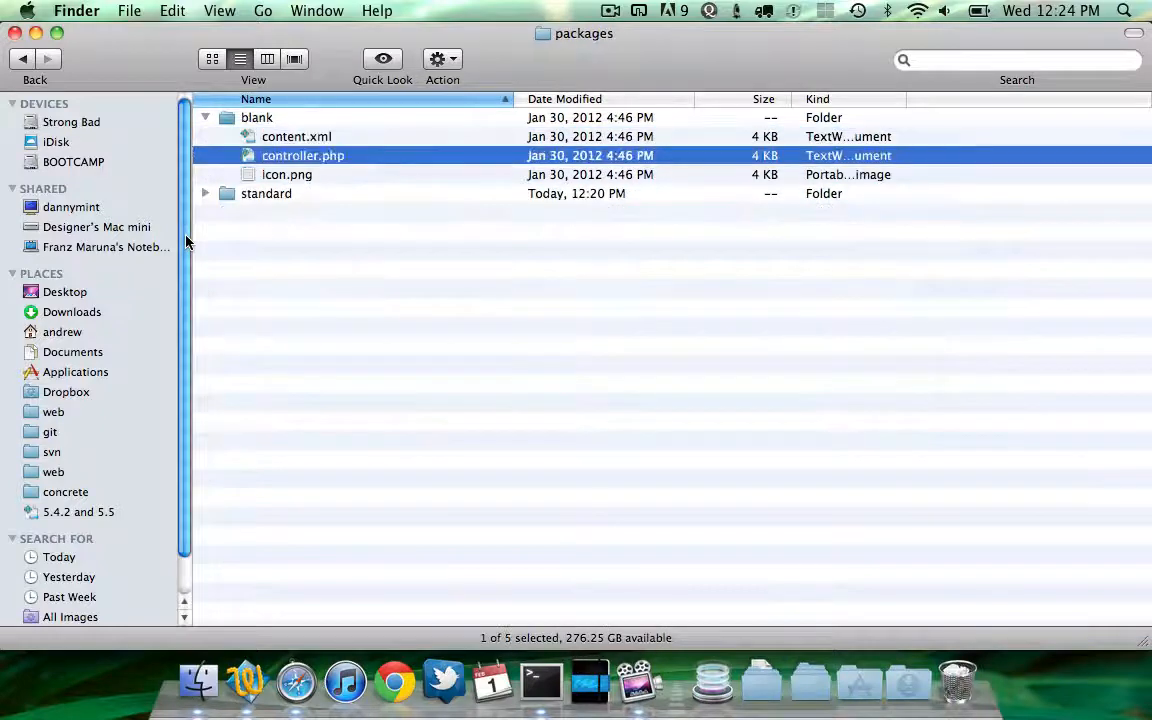
{"action": "key", "text": "Up"}
{"action": "key", "text": "super+Down"}
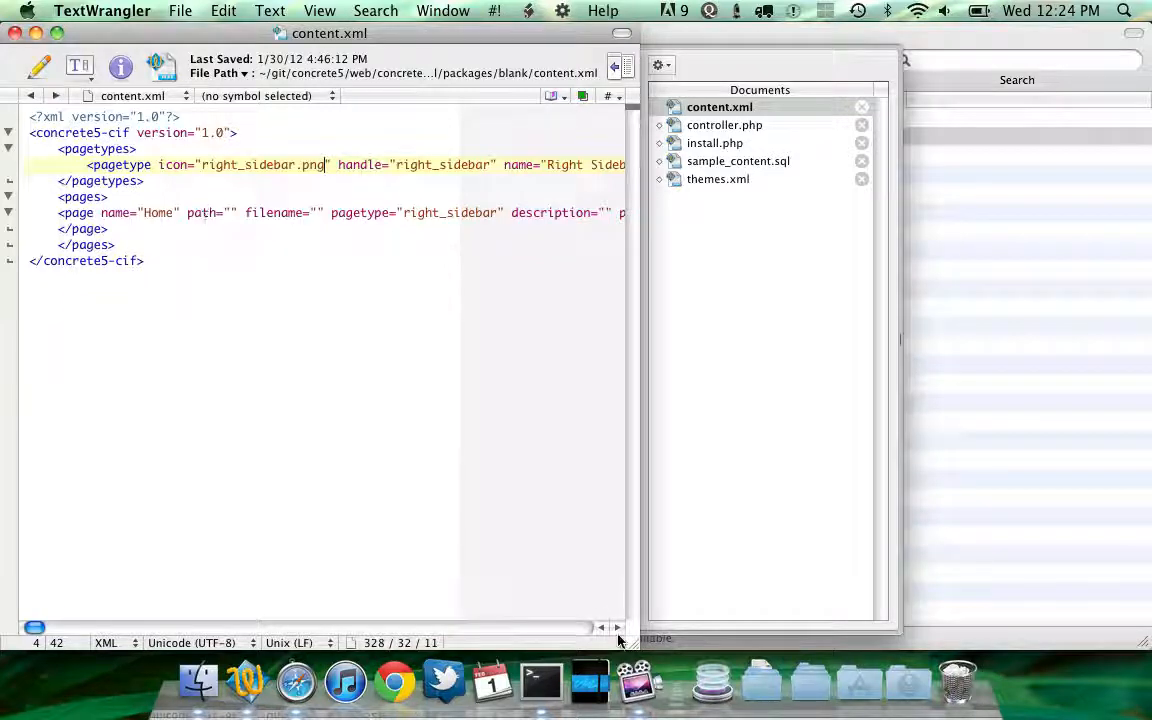
Widen the editor window and glance at the finished install page in the browser
{"action": "left_click_drag", "start_coordinate": [631, 648], "coordinate": [918, 638]}
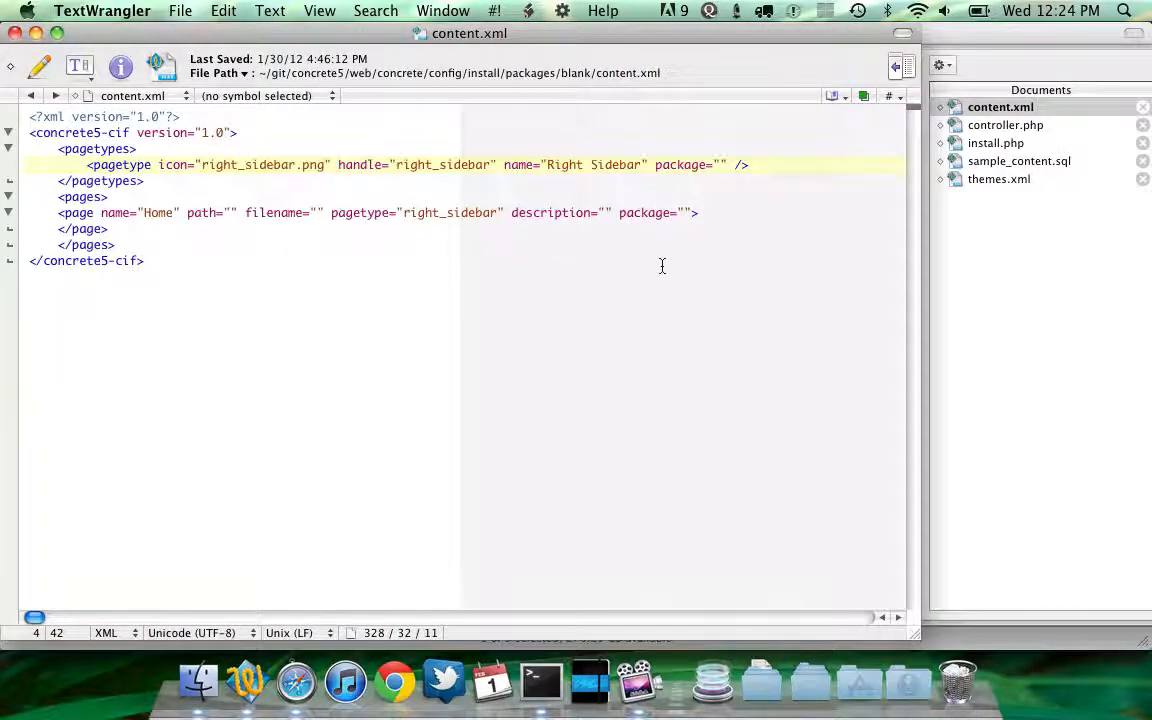
{"action": "key", "text": "super+Tab"}
{"action": "key", "text": "super+Tab"}
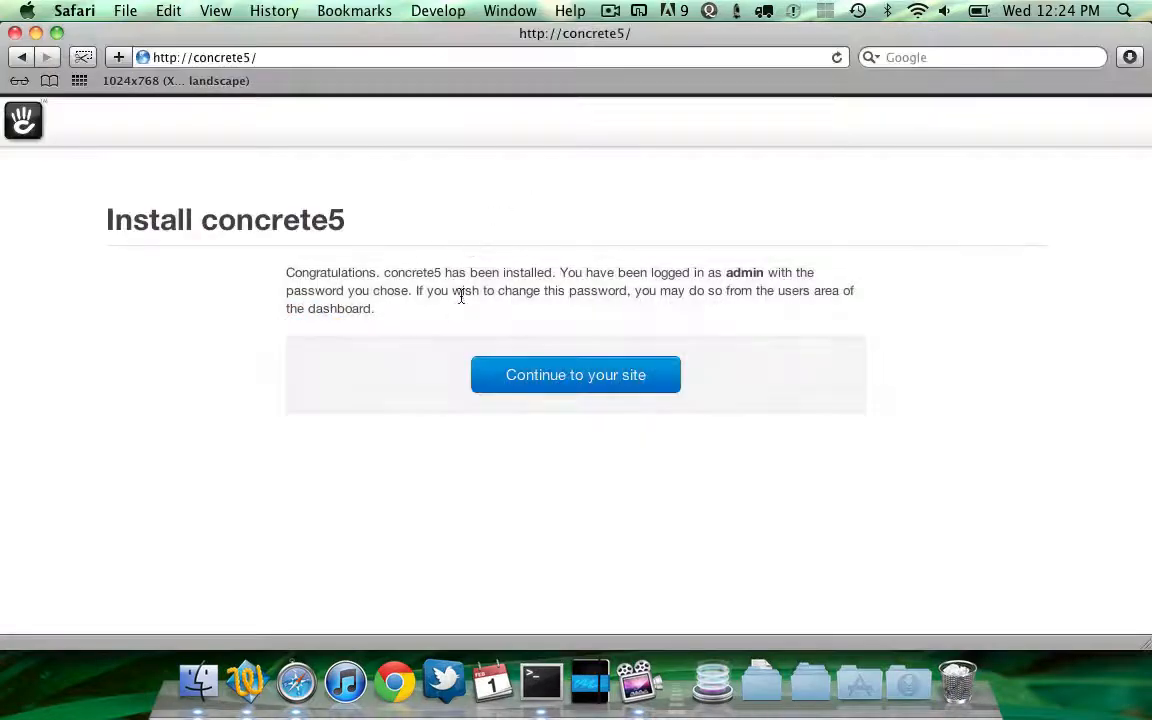
{"action": "key", "text": "super+Tab"}
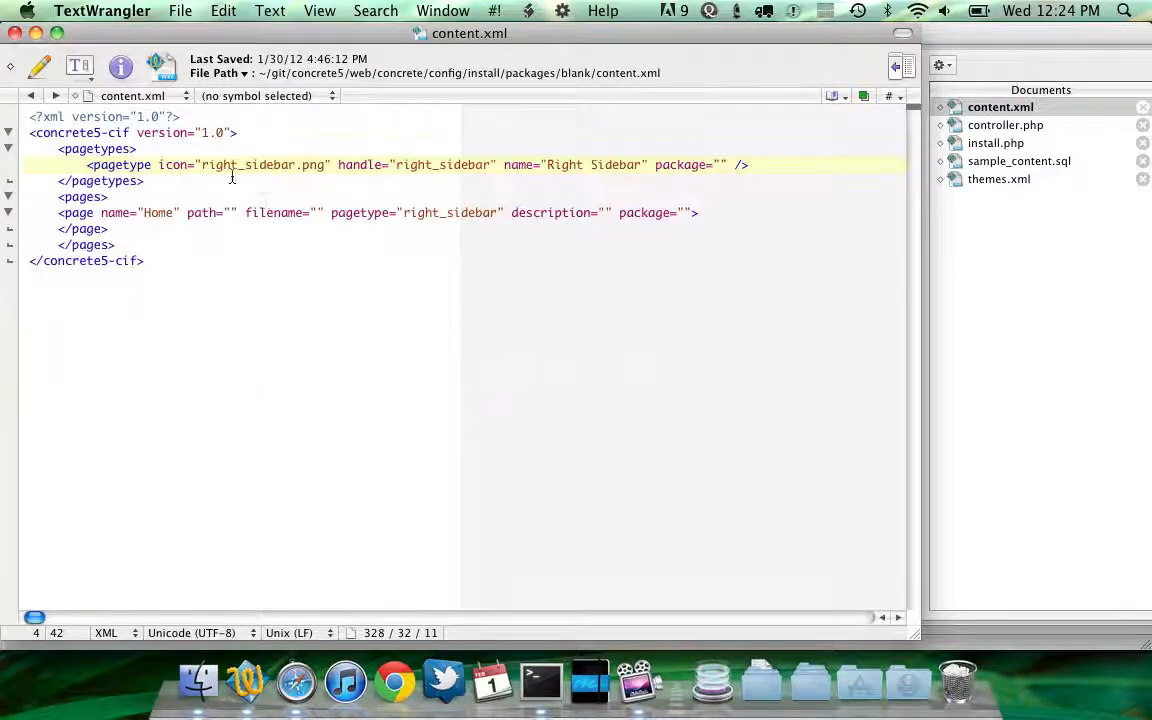
Examine the page type and Home page entries in the blank package's content.xml
{"action": "triple_click", "coordinate": [119, 152]}
{"action": "left_click_drag", "start_coordinate": [119, 152], "coordinate": [121, 180]}
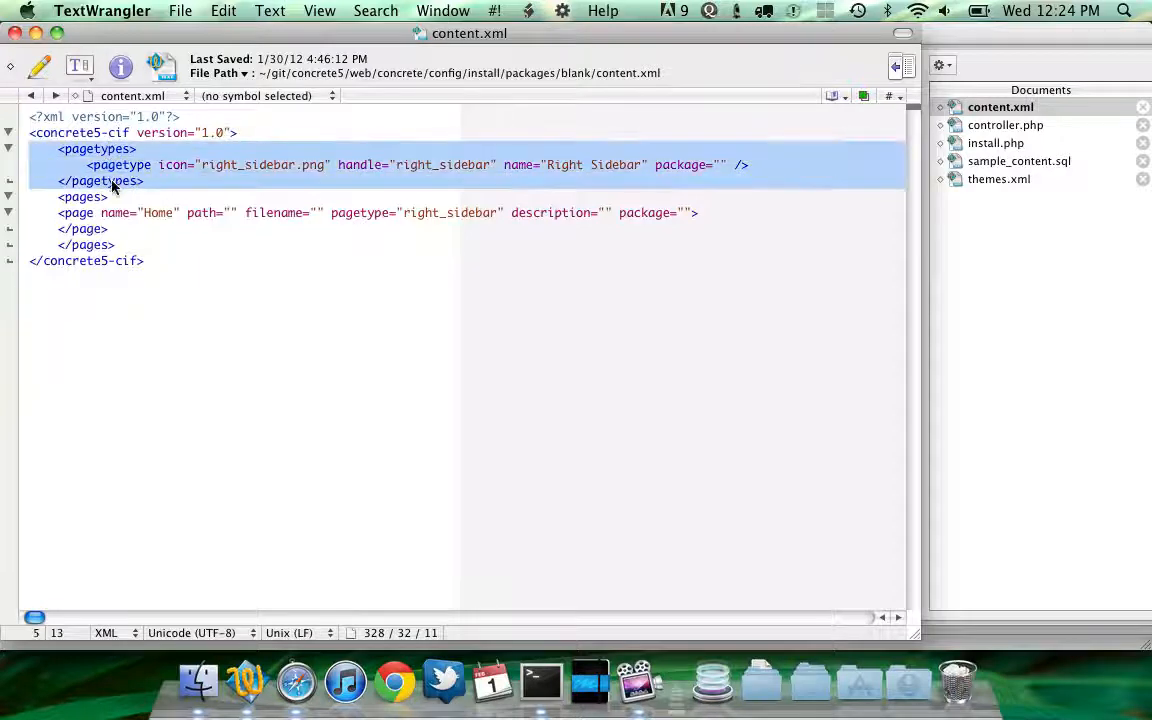
{"action": "left_click", "coordinate": [236, 150]}
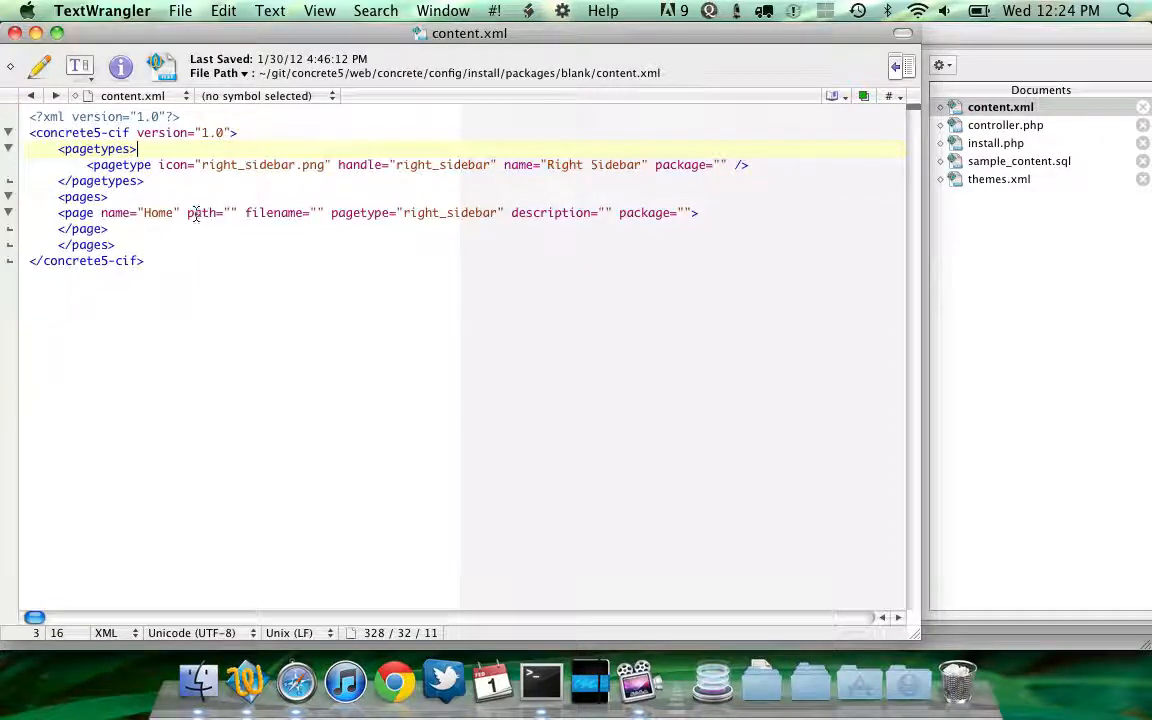
{"action": "left_click", "coordinate": [403, 213]}
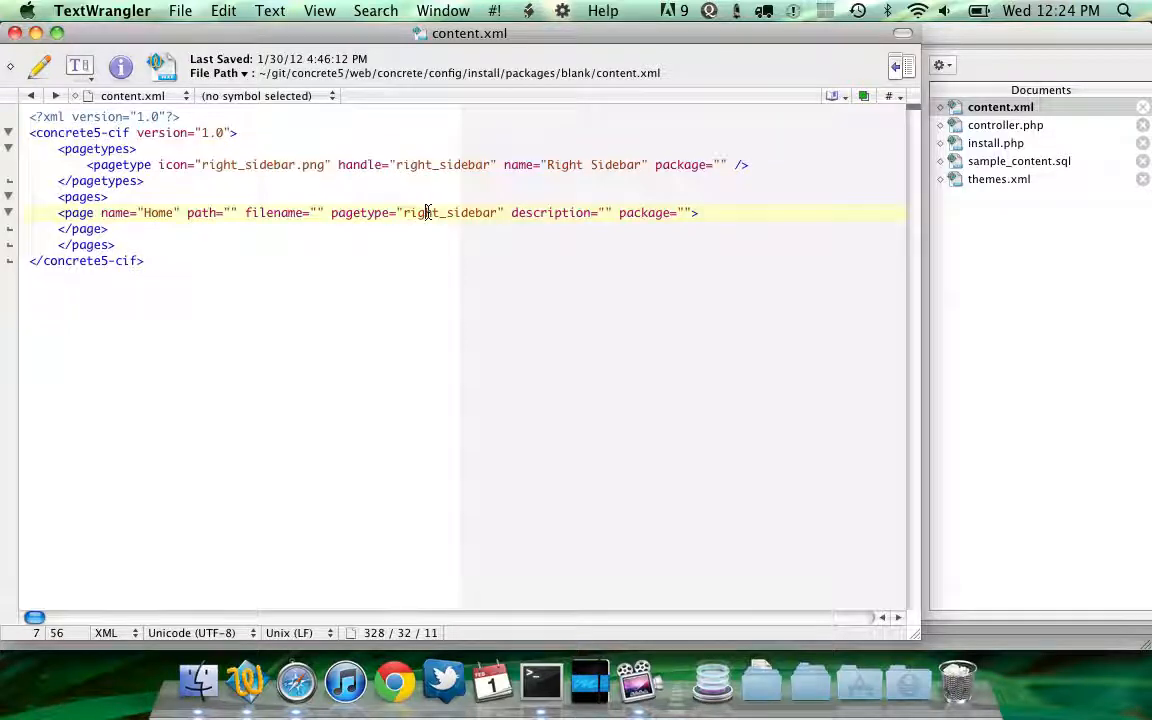
{"action": "double_click", "coordinate": [420, 213]}
{"action": "left_click", "coordinate": [340, 213]}
{"action": "left_click", "coordinate": [283, 247]}
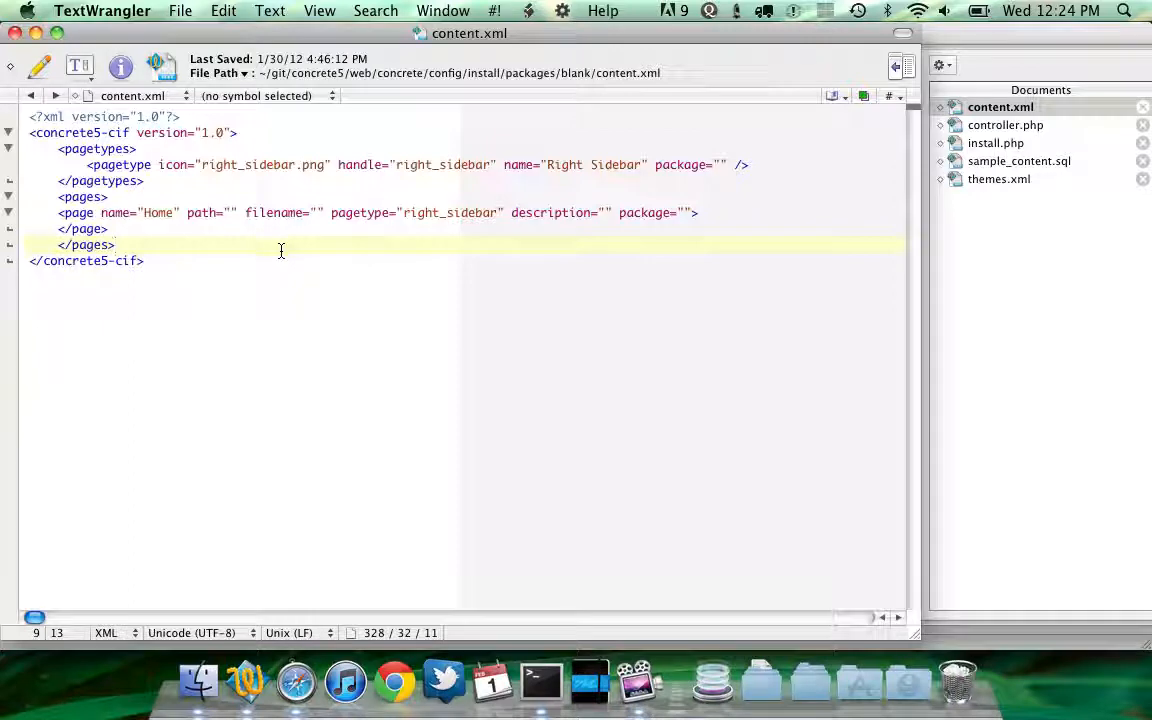
Expand the standard package folder and open its content.xml in the editor
{"action": "left_click", "coordinate": [198, 682]}
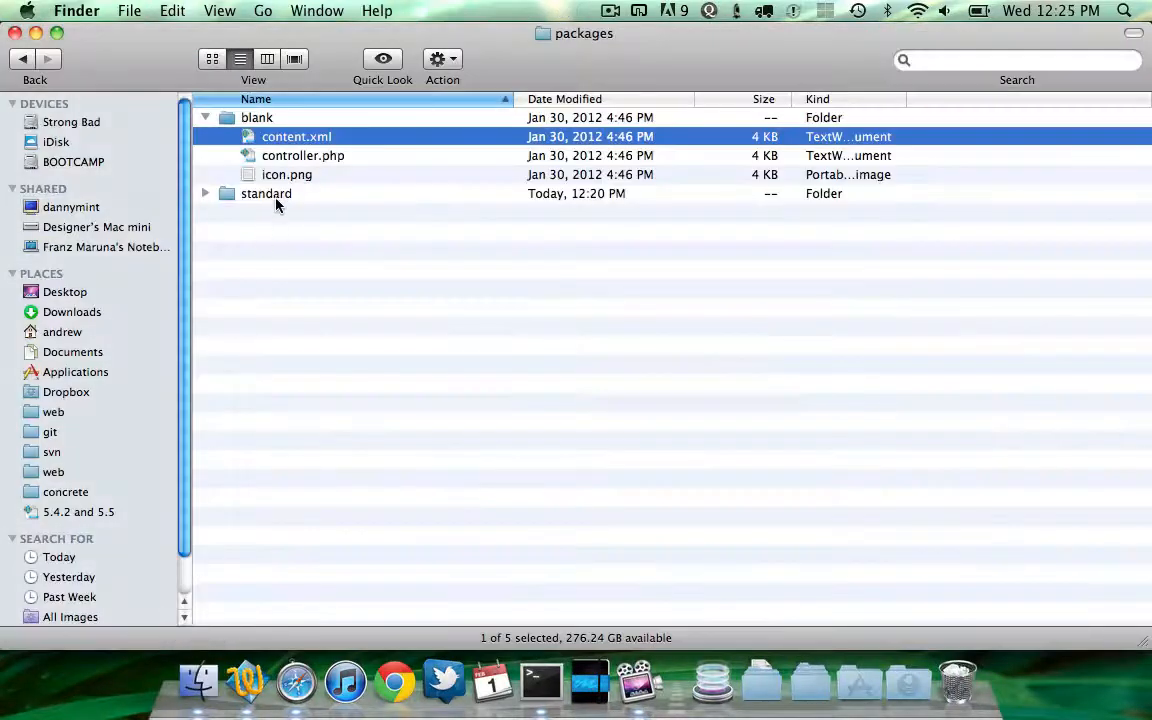
{"action": "left_click", "coordinate": [270, 193]}
{"action": "key", "text": "Right"}
{"action": "key", "text": "Down"}
{"action": "key", "text": "Down"}
{"action": "key", "text": "Down"}
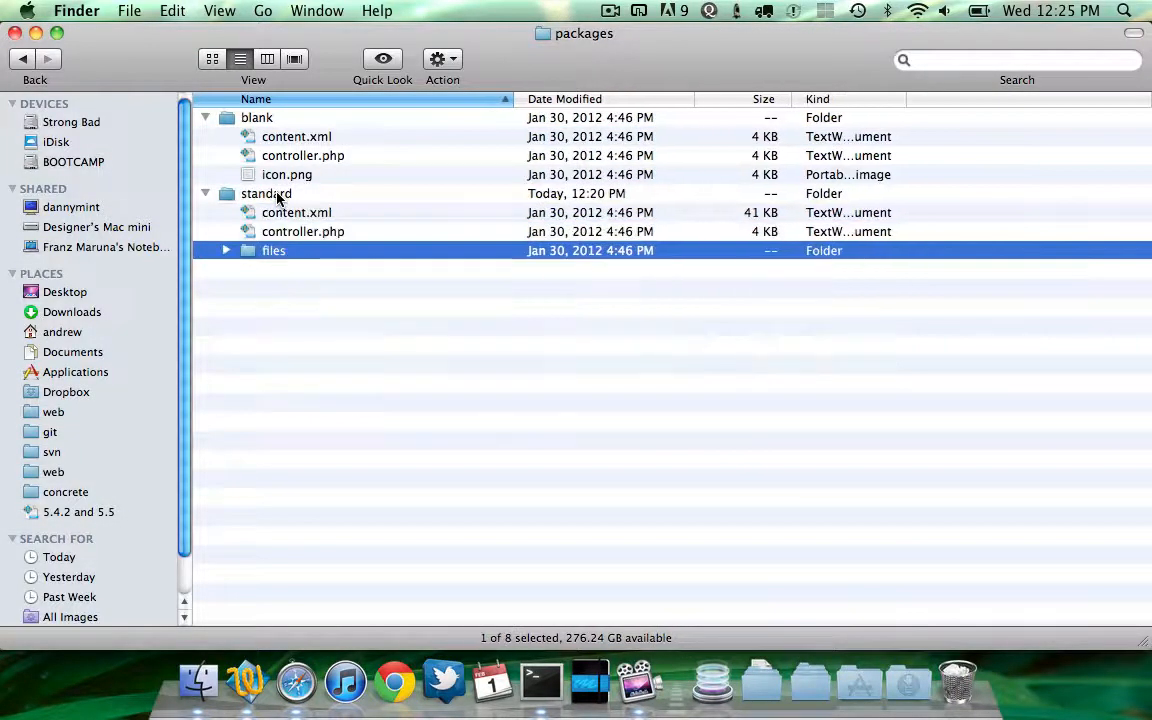
{"action": "key", "text": "Up"}
{"action": "key", "text": "Up"}
{"action": "key", "text": "Up"}
{"action": "key", "text": "Up"}
{"action": "key", "text": "Down"}
{"action": "key", "text": "Down"}
{"action": "key", "text": "super+o"}
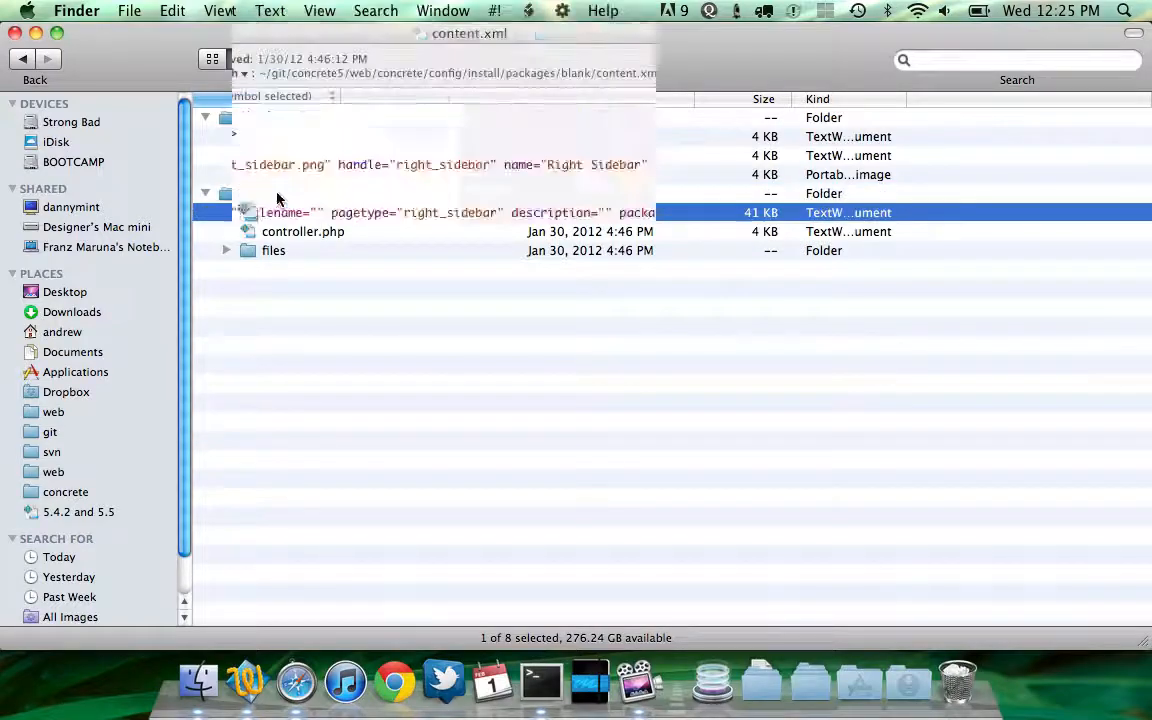
Examine the block type, tags attribute key and theme entries in the standard package's content.xml
{"action": "scroll", "coordinate": [305, 196], "scroll_direction": "up", "scroll_amount": 10}
{"action": "scroll", "coordinate": [311, 196], "scroll_direction": "up", "scroll_amount": 4}
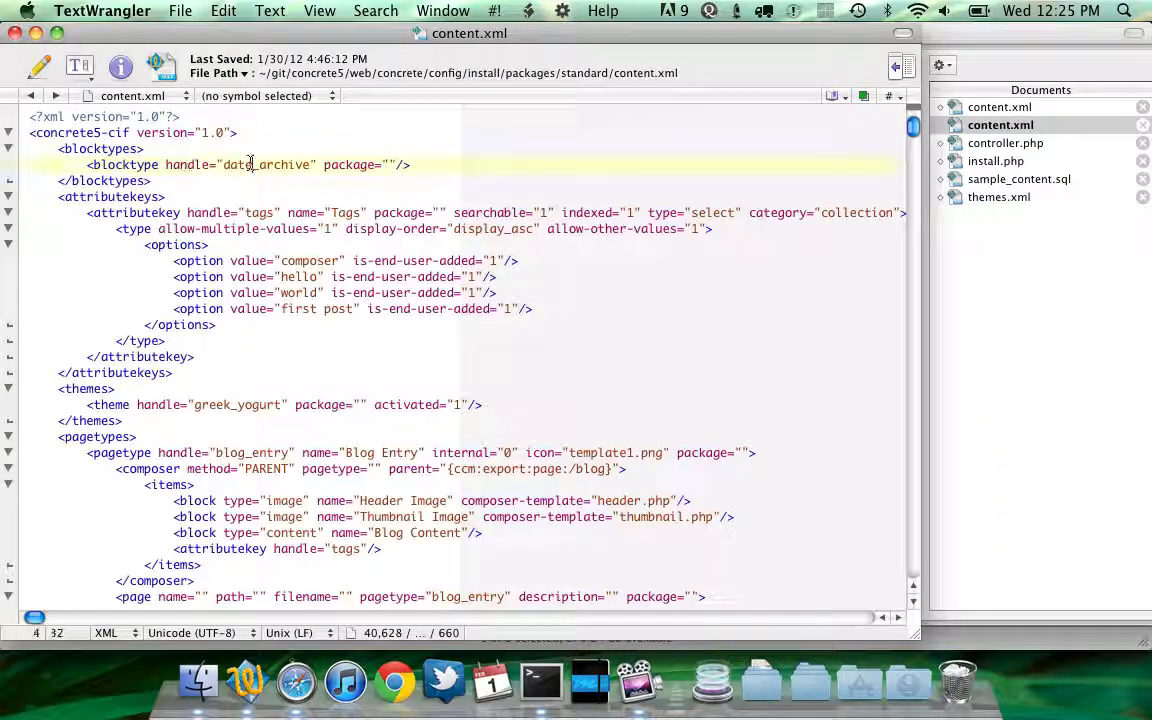
{"action": "double_click", "coordinate": [248, 164]}
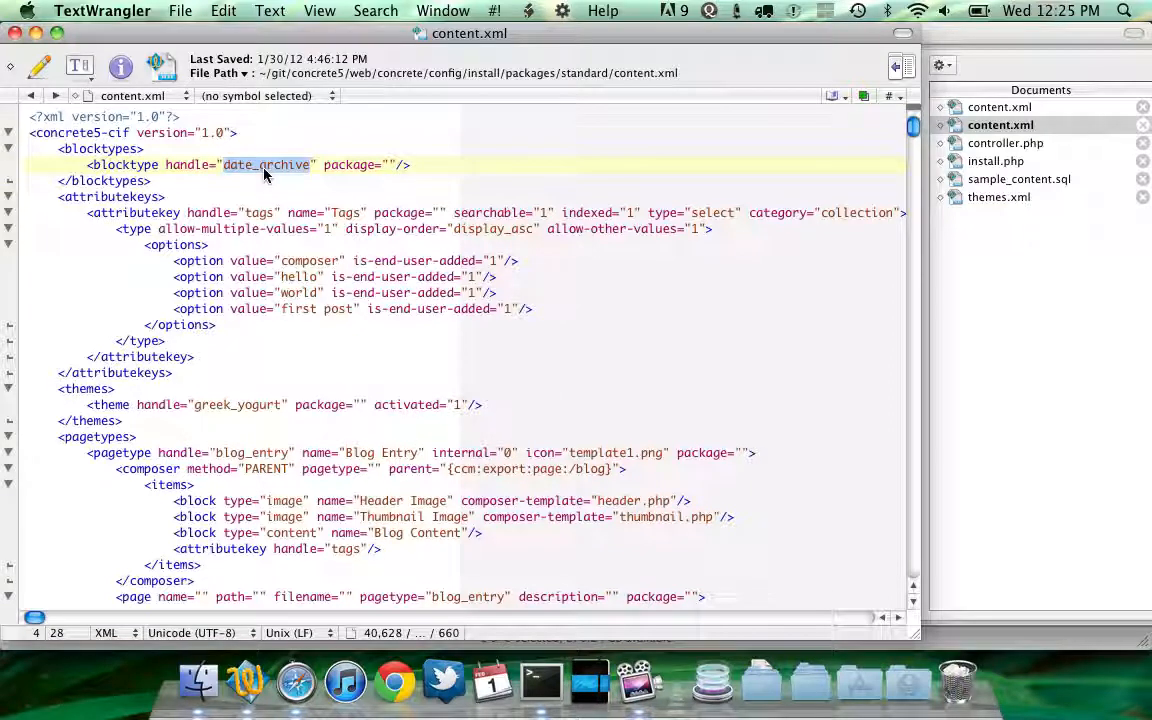
{"action": "left_click", "coordinate": [234, 180]}
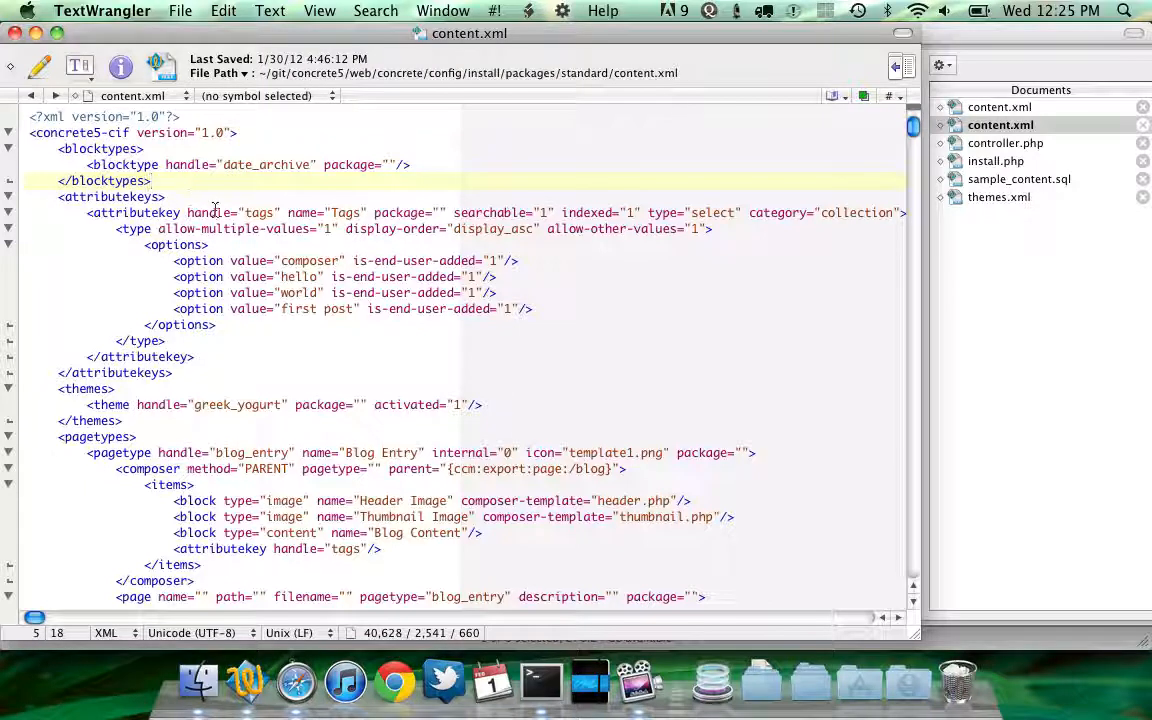
{"action": "double_click", "coordinate": [219, 213]}
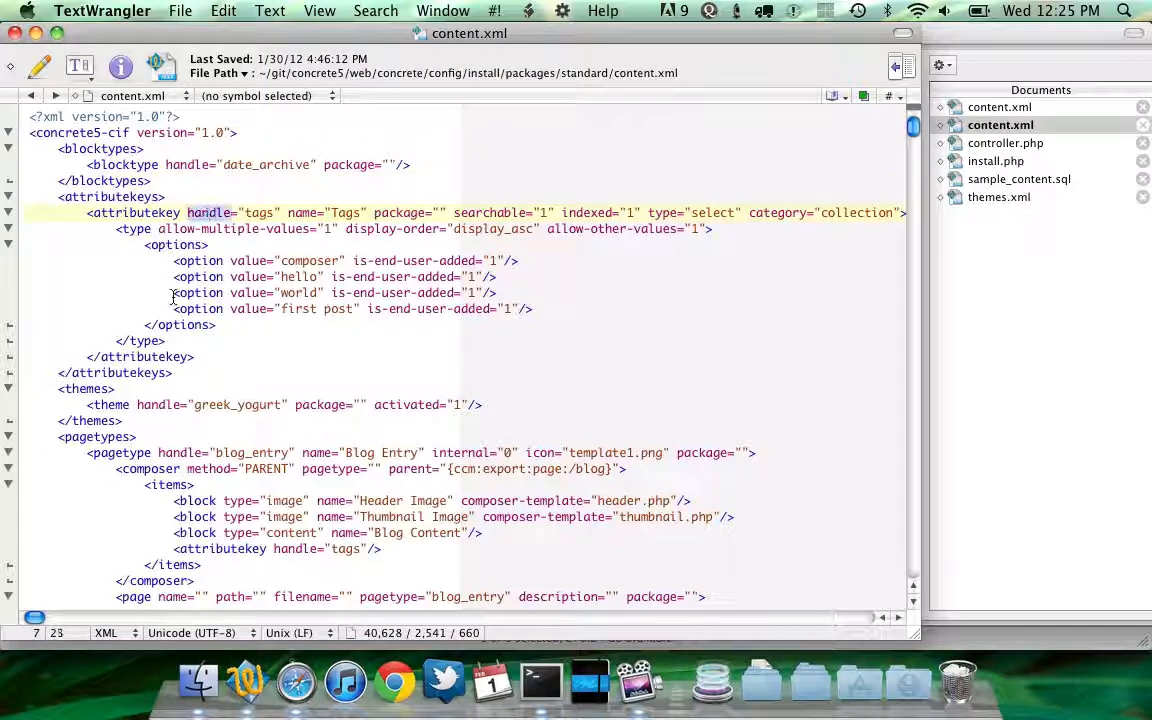
{"action": "scroll", "coordinate": [177, 262], "scroll_direction": "down", "scroll_amount": 1}
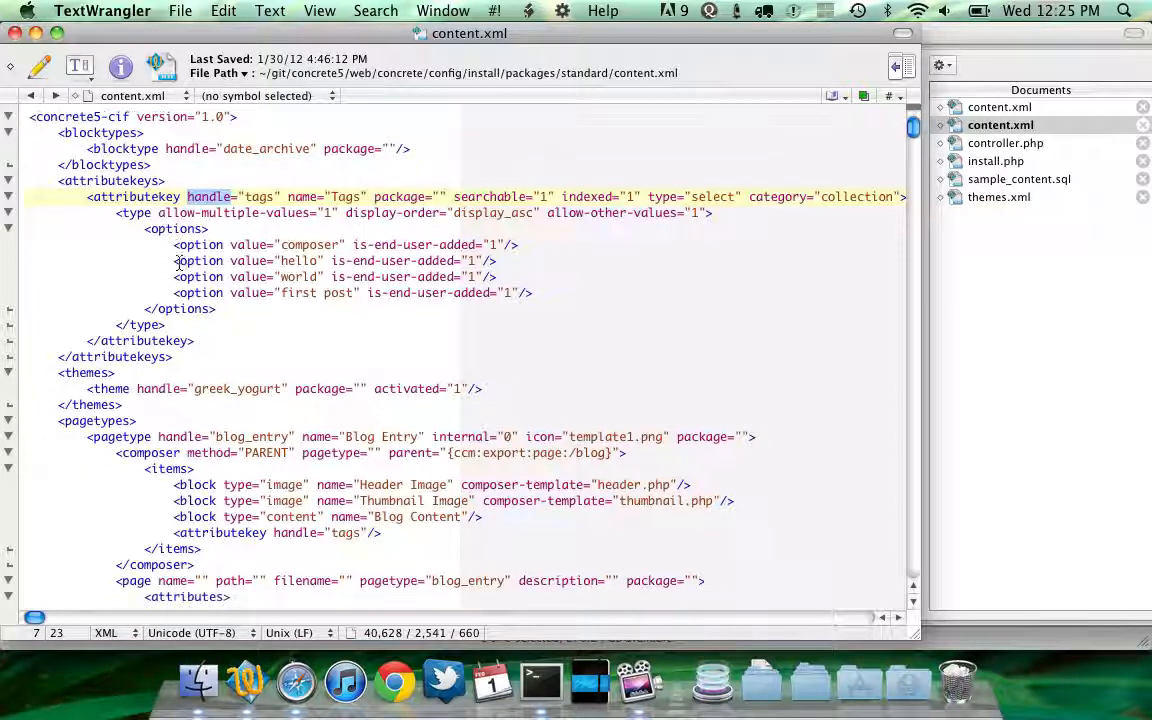
{"action": "left_click", "coordinate": [213, 408]}
Scroll through the page types, sample blocks and stacks defined in the standard content.xml
{"action": "scroll", "coordinate": [213, 408], "scroll_direction": "down", "scroll_amount": 3}
{"action": "scroll", "coordinate": [182, 390], "scroll_direction": "down", "scroll_amount": 4}
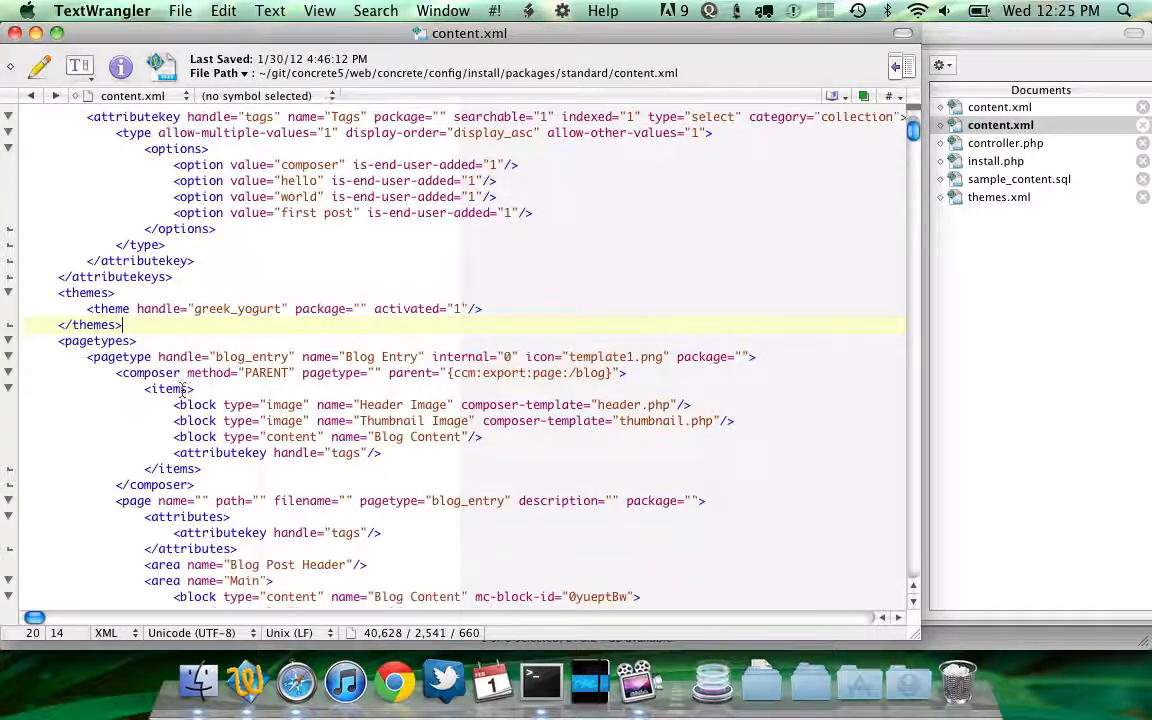
{"action": "scroll", "coordinate": [193, 335], "scroll_direction": "down", "scroll_amount": 9}
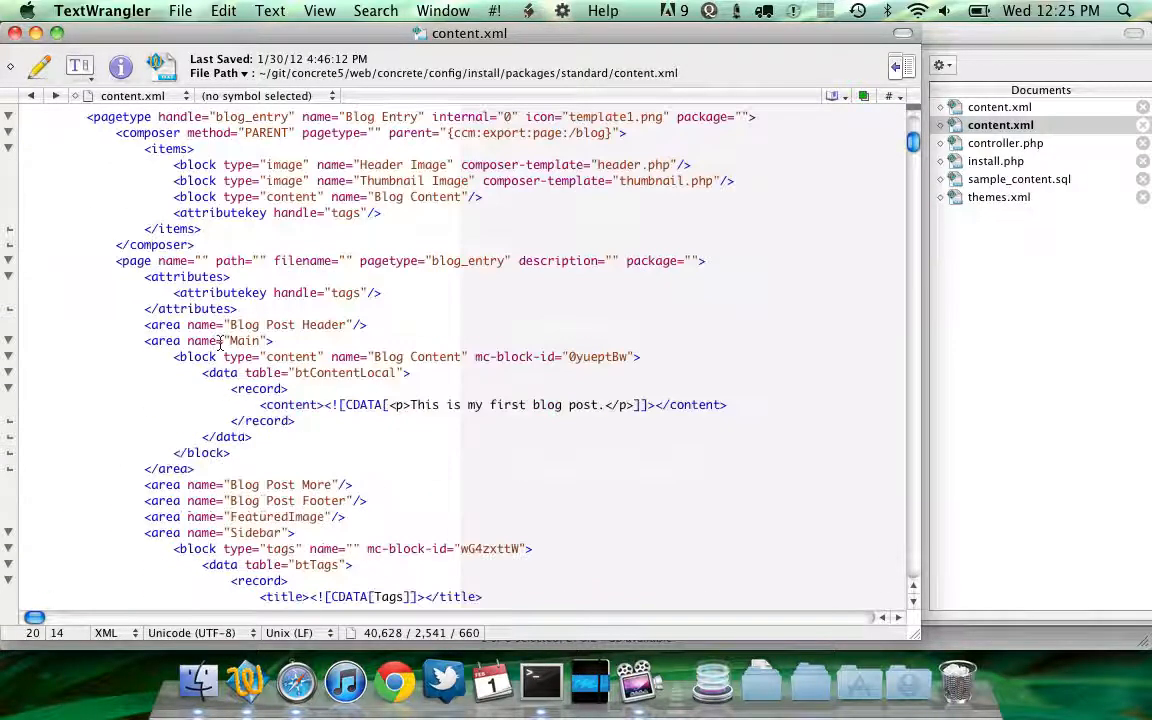
{"action": "scroll", "coordinate": [491, 263], "scroll_direction": "down", "scroll_amount": 20}
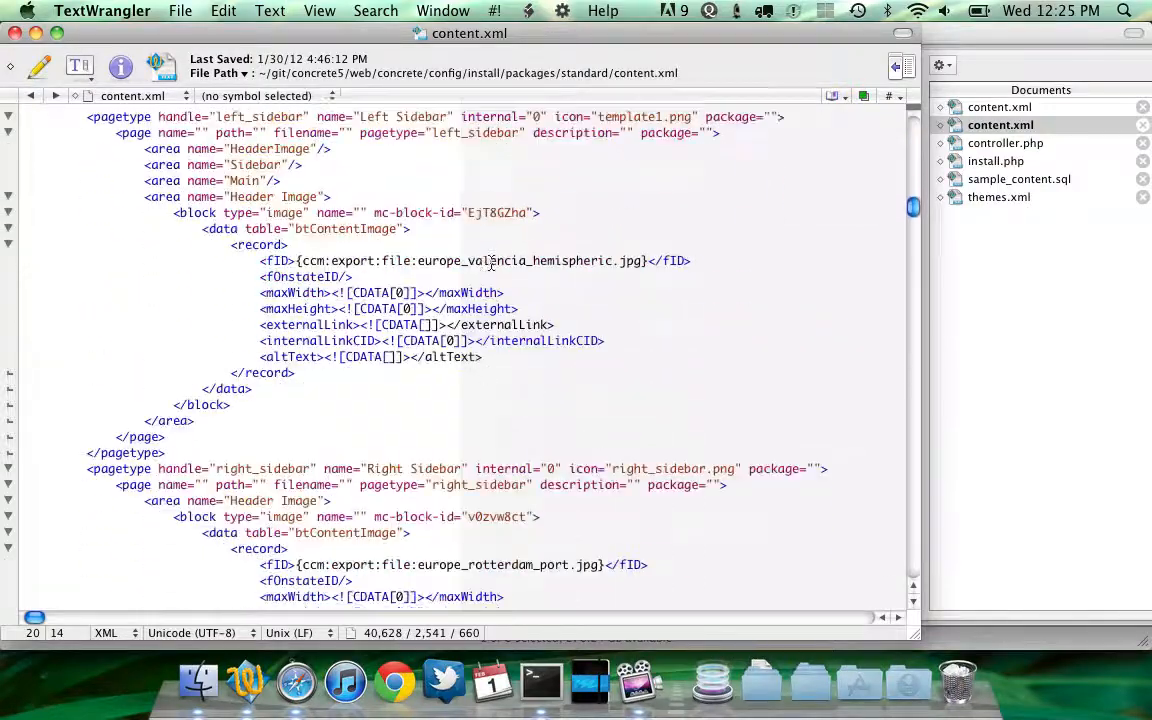
{"action": "scroll", "coordinate": [353, 356], "scroll_direction": "down", "scroll_amount": 6}
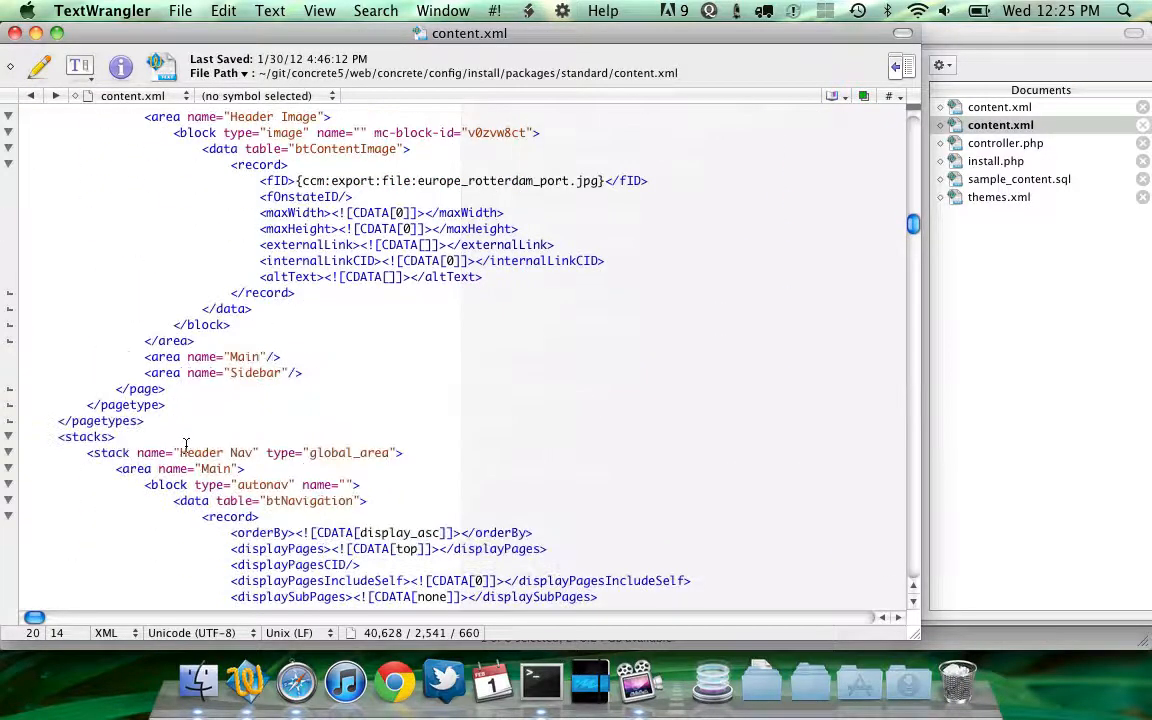
{"action": "scroll", "coordinate": [188, 445], "scroll_direction": "down", "scroll_amount": 7}
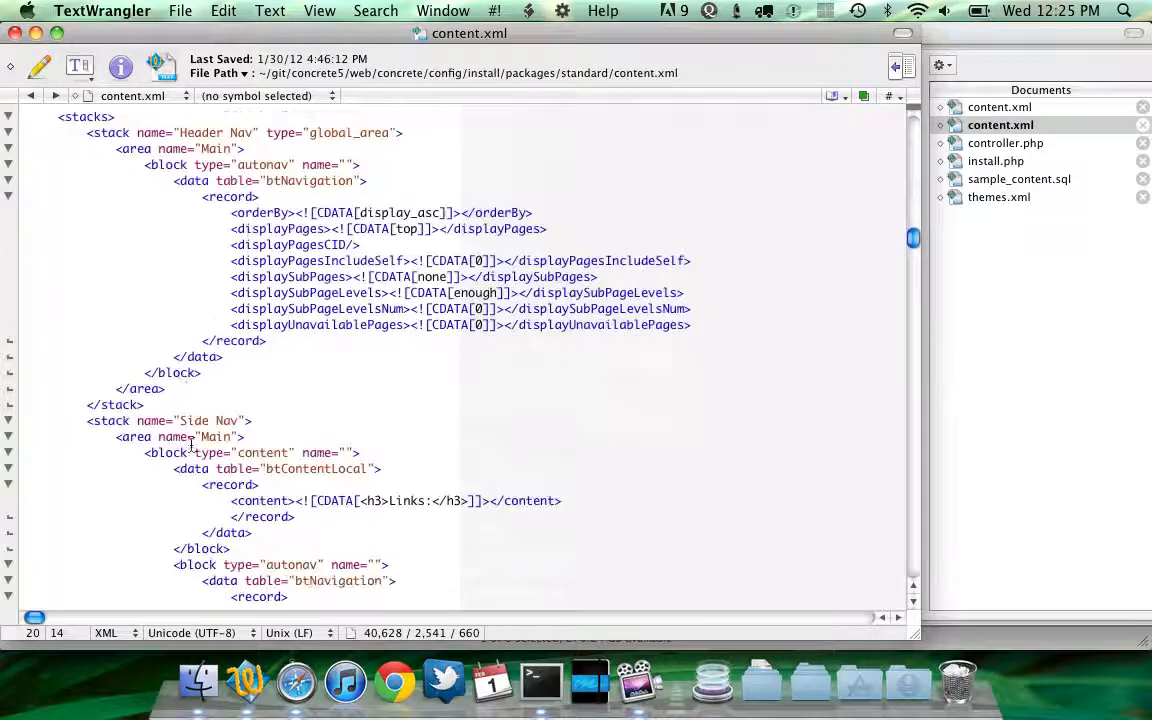
{"action": "scroll", "coordinate": [190, 445], "scroll_direction": "down", "scroll_amount": 2}
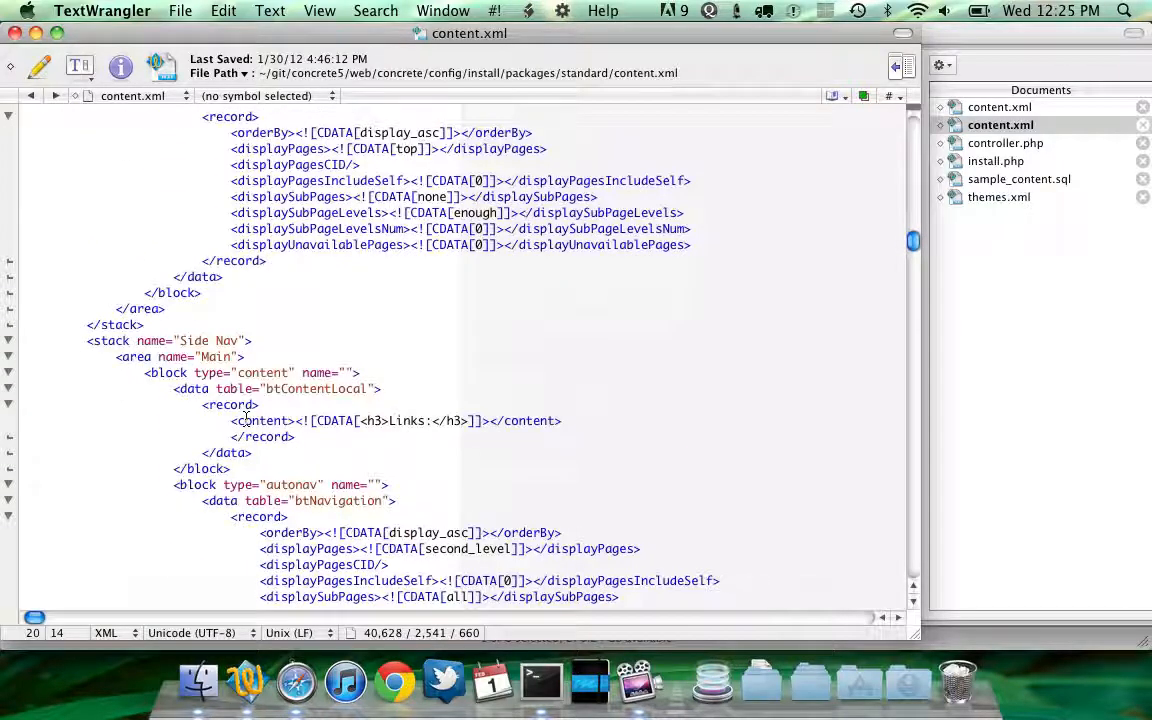
{"action": "scroll", "coordinate": [245, 421], "scroll_direction": "down", "scroll_amount": 2}
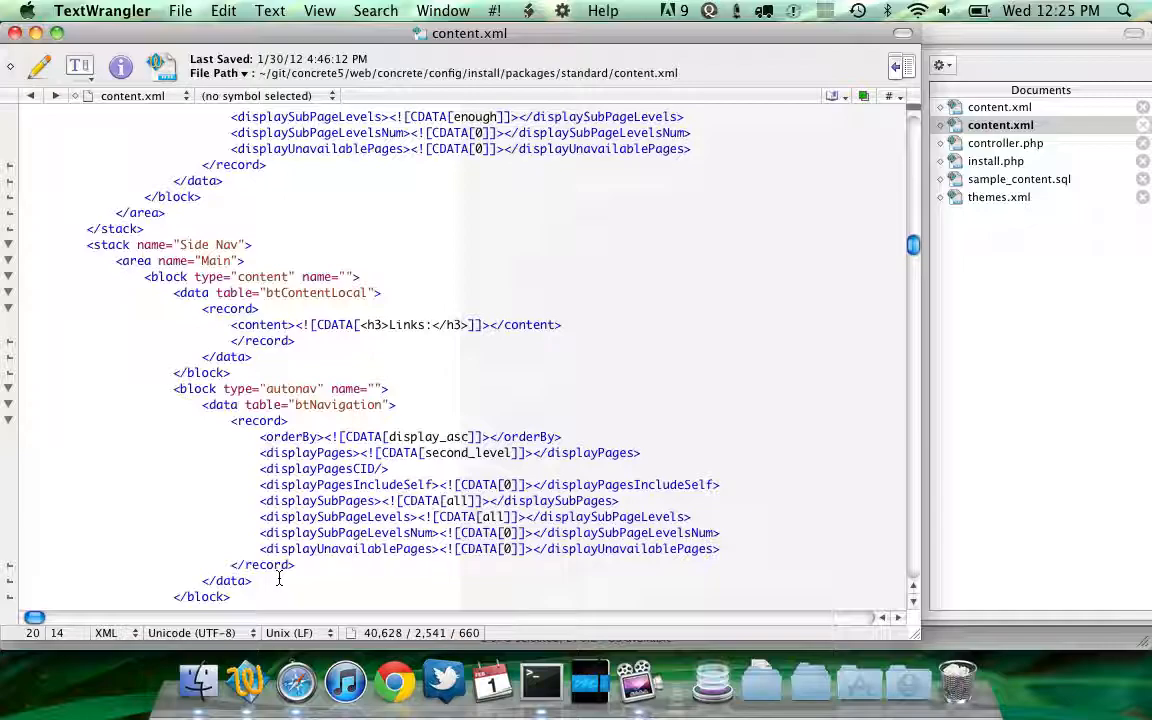
{"action": "scroll", "coordinate": [279, 579], "scroll_direction": "up", "scroll_amount": 20}
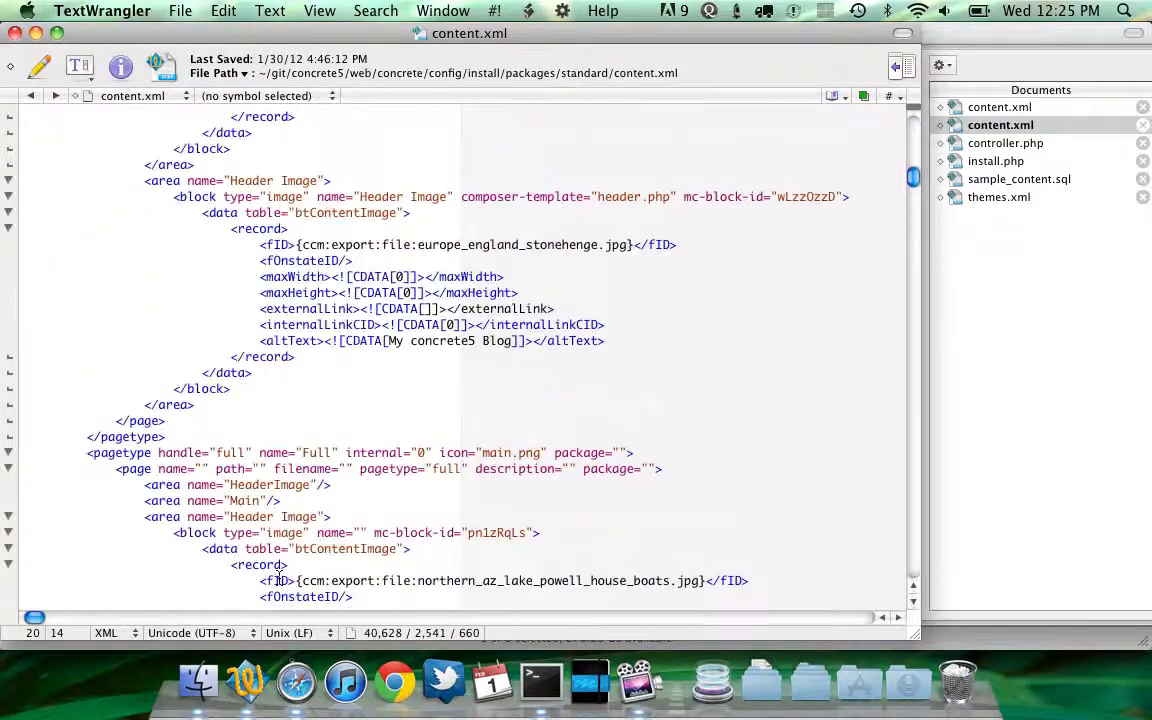
{"action": "scroll", "coordinate": [279, 579], "scroll_direction": "up", "scroll_amount": 20}
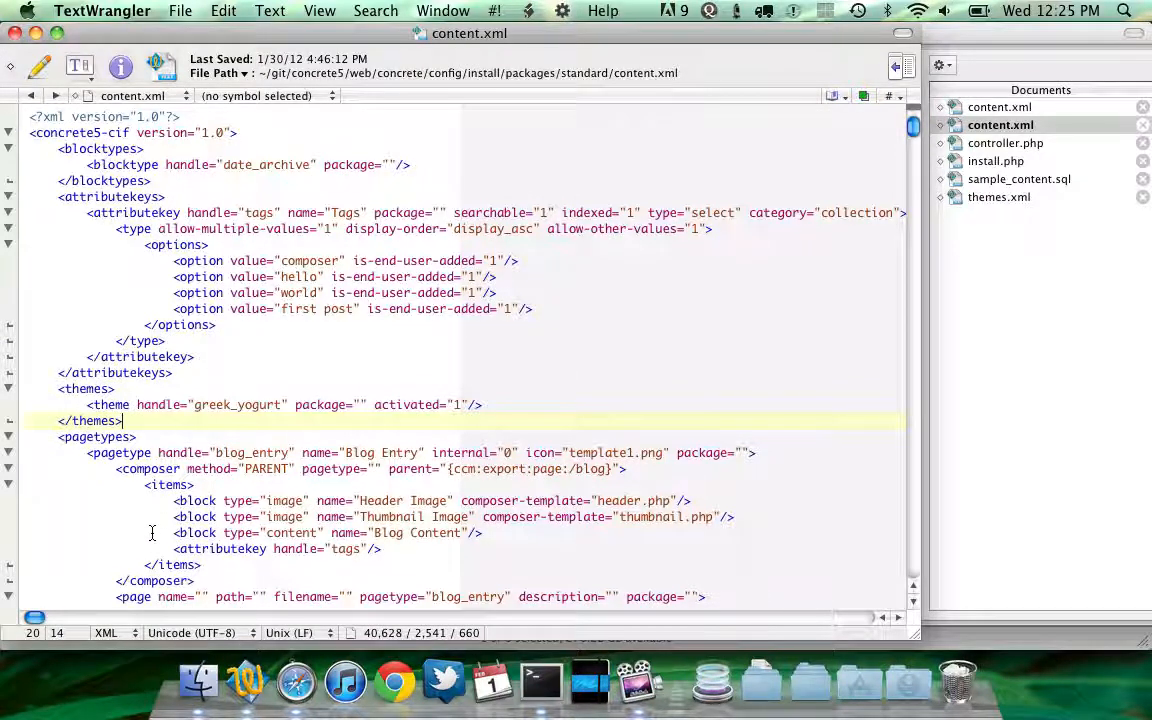
{"action": "left_click", "coordinate": [230, 482]}
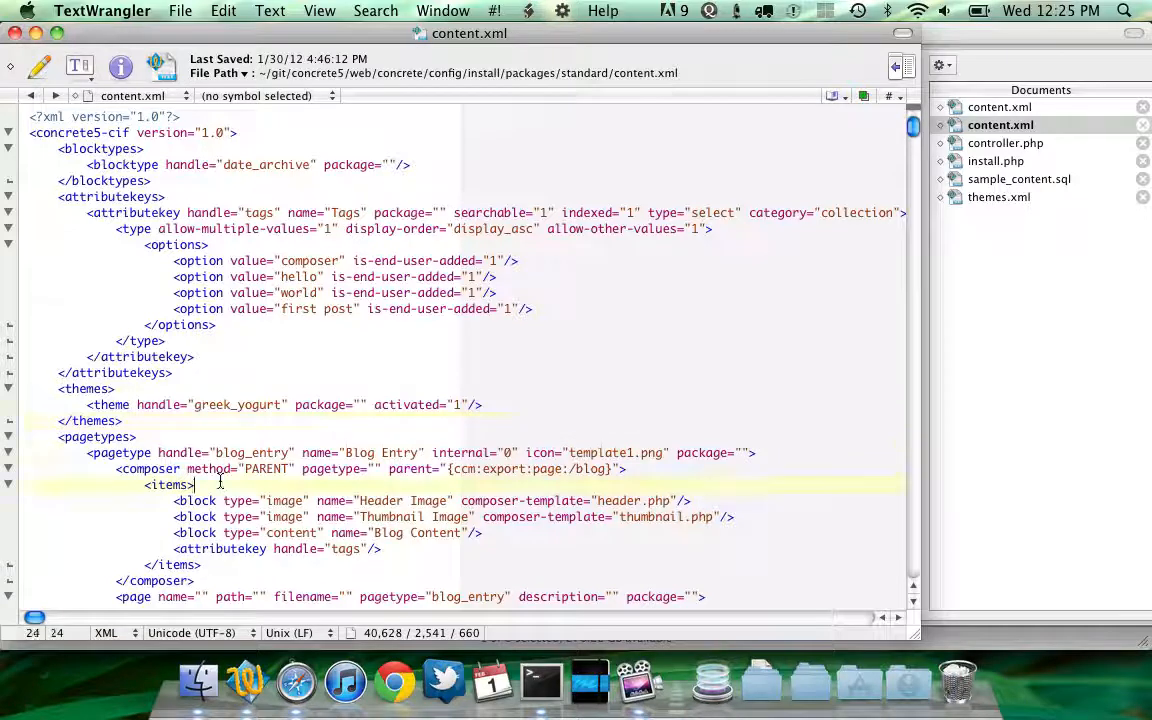
{"action": "left_click", "coordinate": [419, 244]}
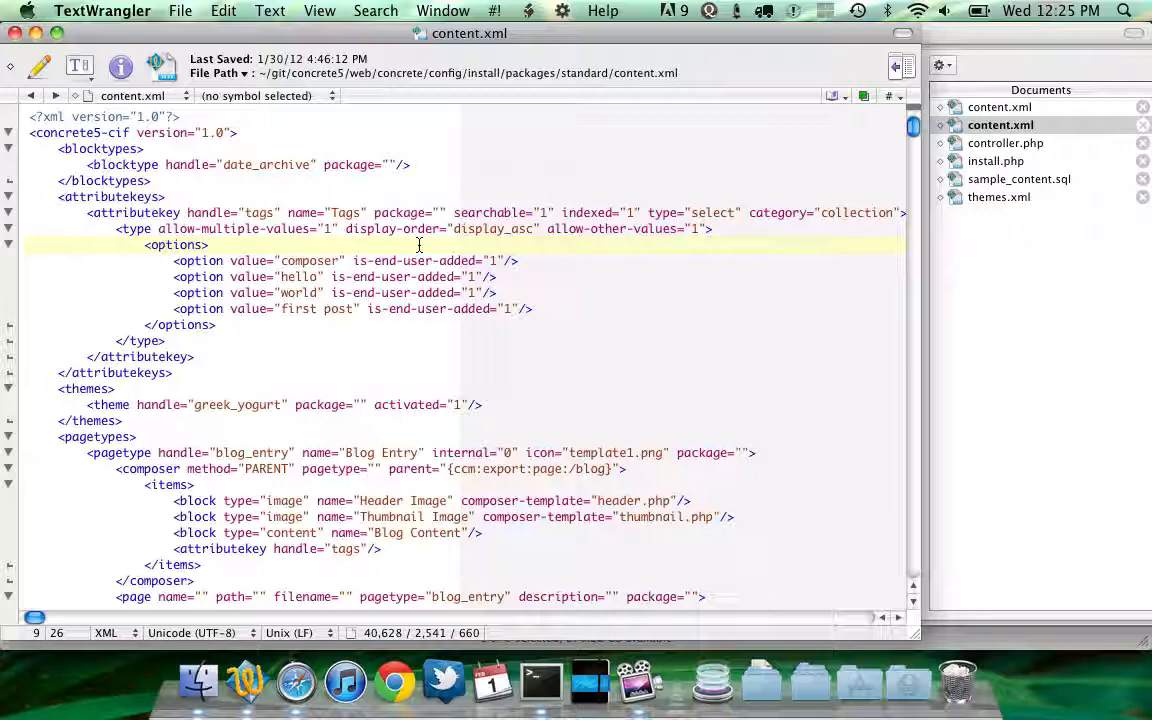
Close the file and continue from the install confirmation to the newly installed site in the browser
{"action": "key", "text": "super+w"}
{"action": "key", "text": "super+Tab"}
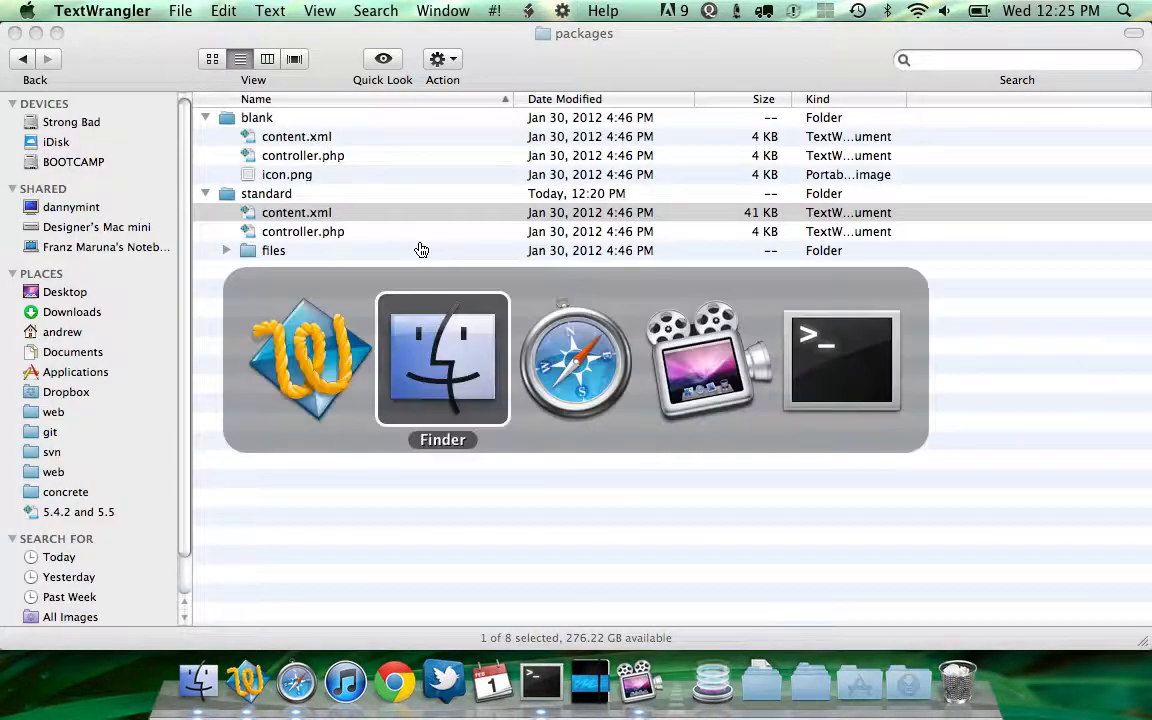
{"action": "key", "text": "super+Tab"}
{"action": "left_click", "coordinate": [532, 374]}
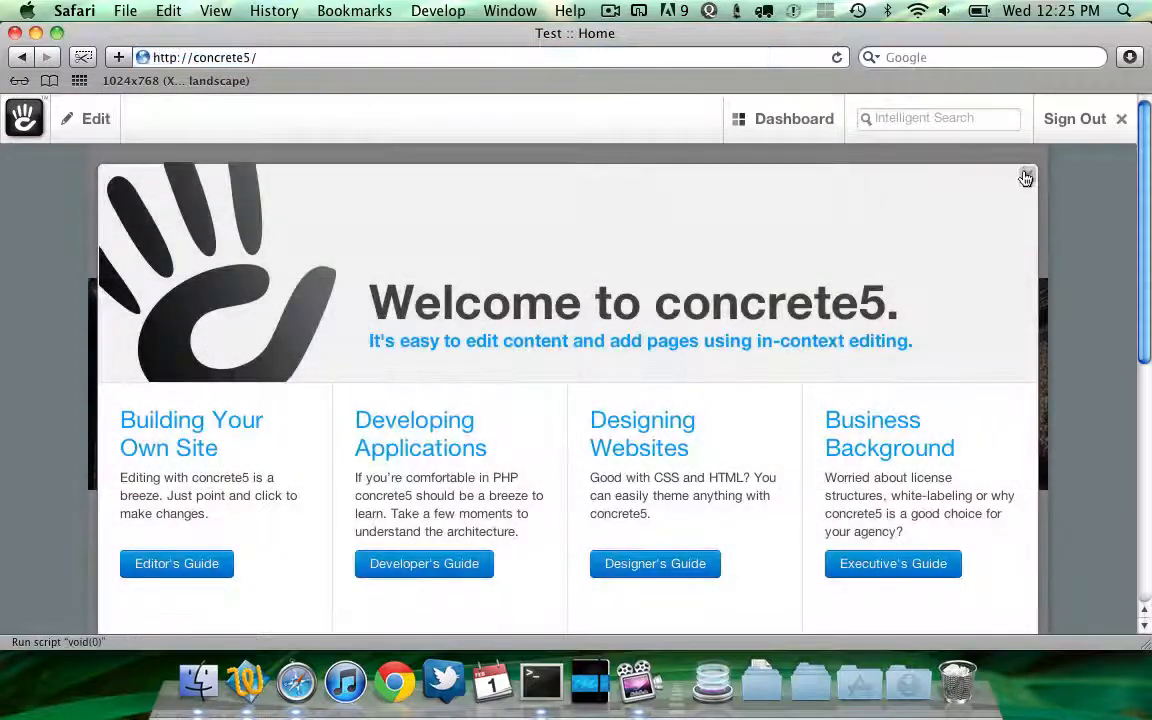
Dismiss the site's welcome overlay and switch back to Finder
{"action": "left_click", "coordinate": [1026, 176]}
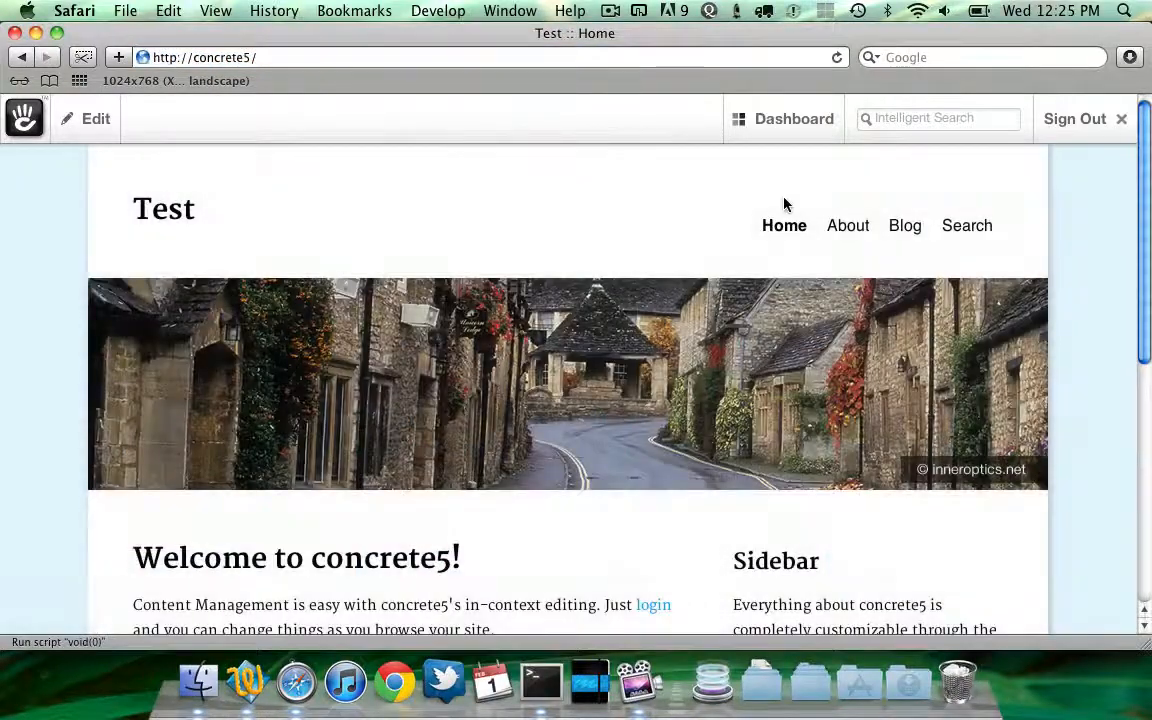
{"action": "key", "text": "super+Tab"}
{"action": "key", "text": "super+Tab"}
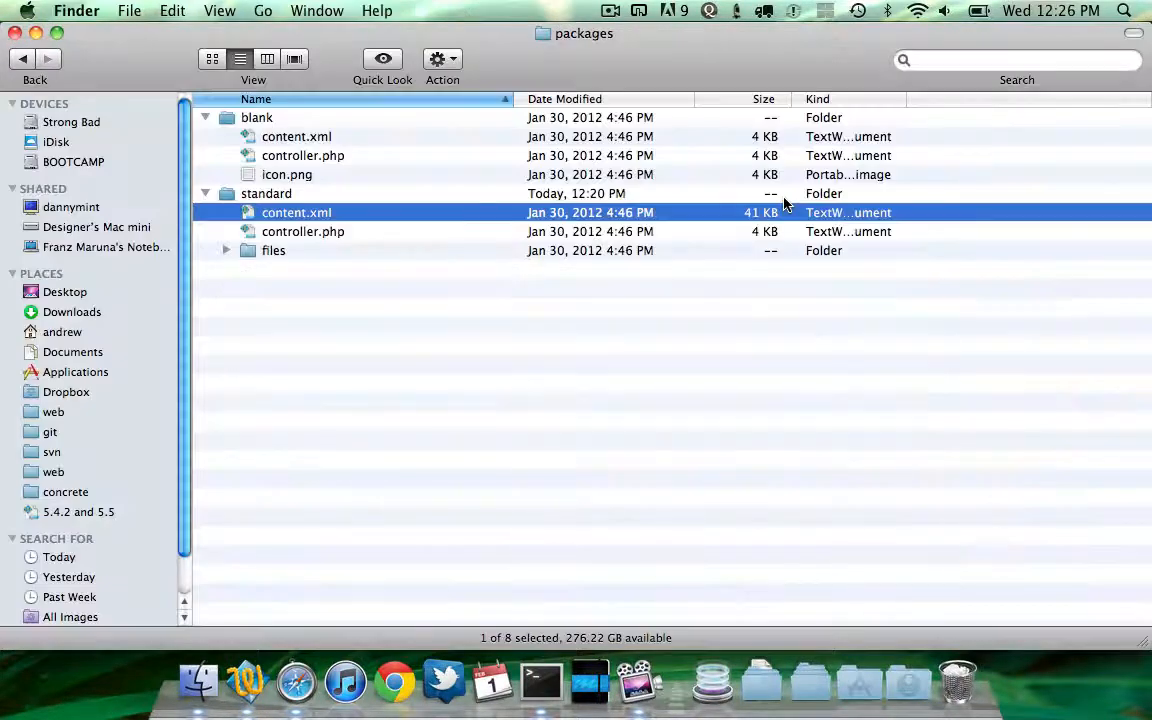
Open the install folder from the desktop in a new Finder window and move the window aside
{"action": "key", "text": "F11"}
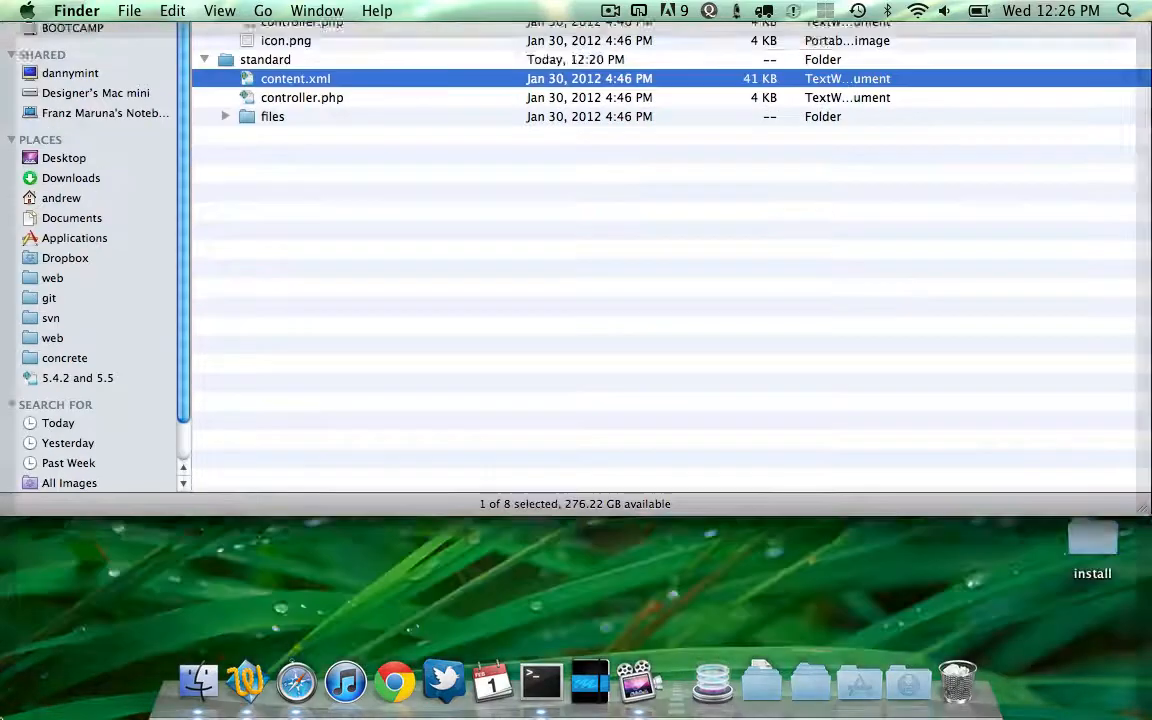
{"action": "left_click", "coordinate": [1082, 546]}
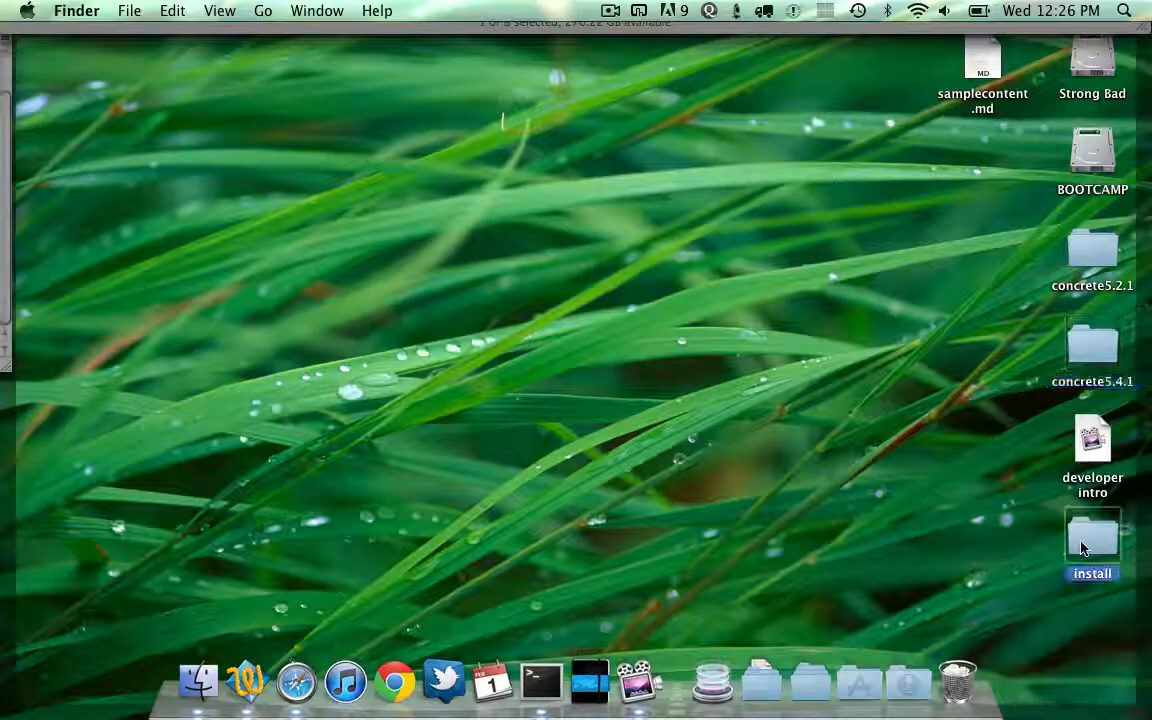
{"action": "double_click", "coordinate": [1082, 546]}
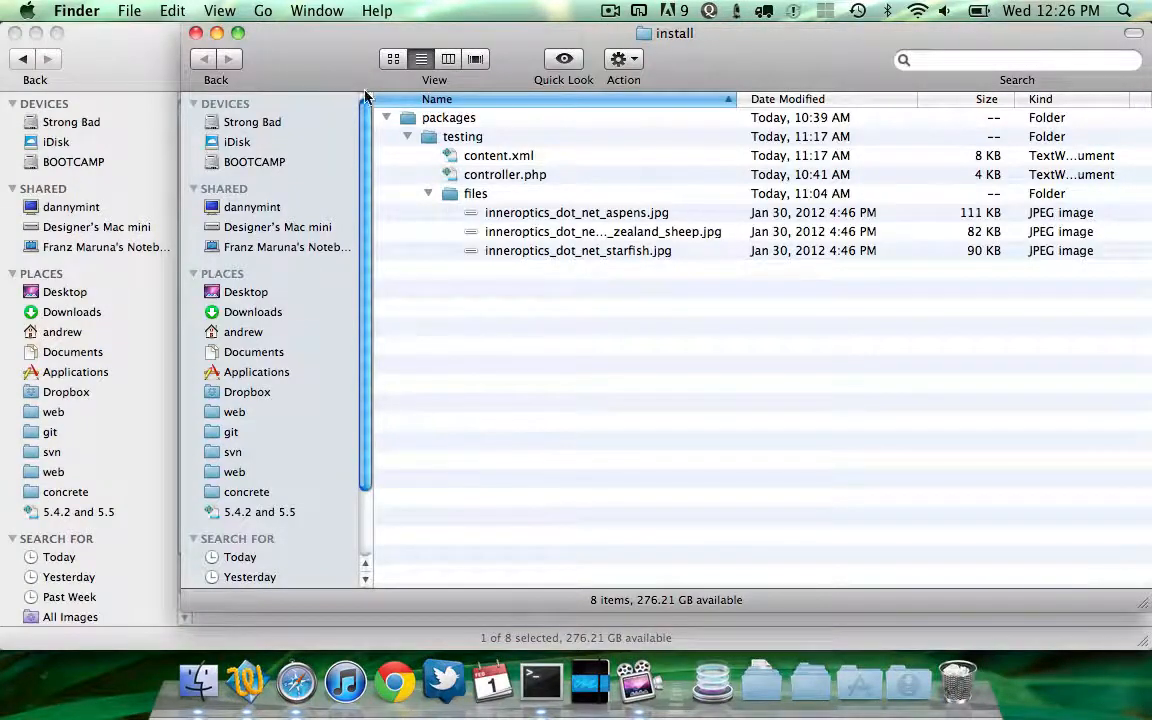
{"action": "left_click_drag", "start_coordinate": [325, 53], "coordinate": [180, 61]}
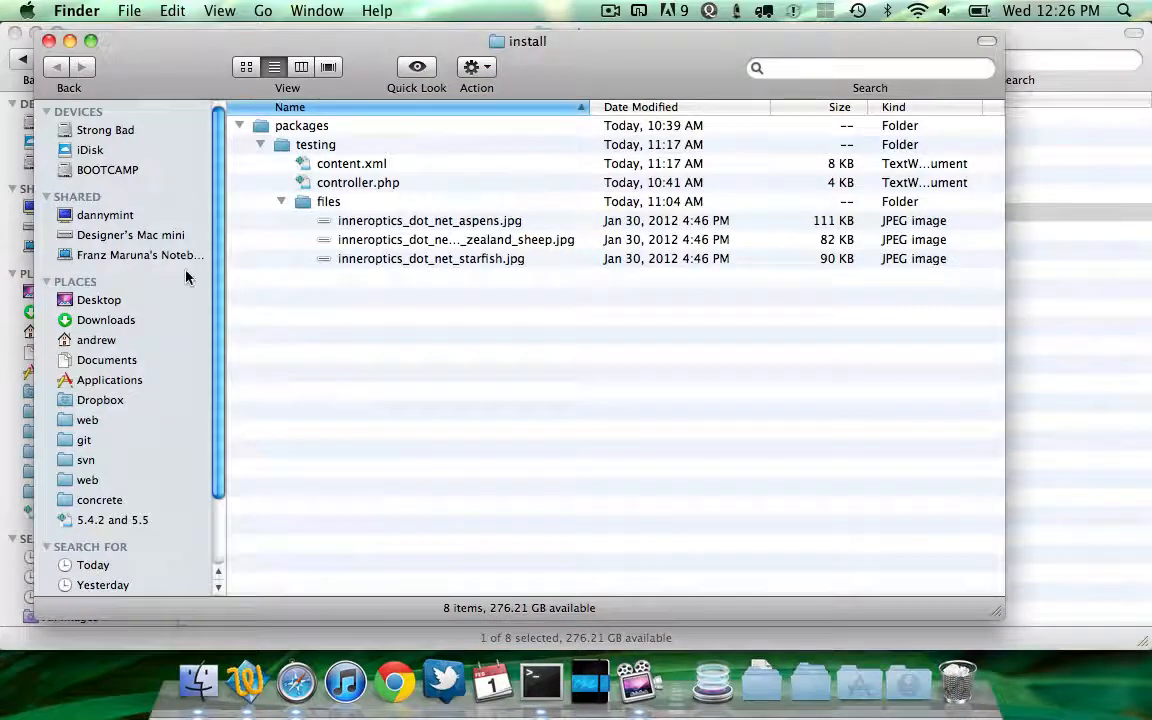
Browse the install and git folders to reach the concrete5 web folder and select its config folder
{"action": "left_click", "coordinate": [100, 441]}
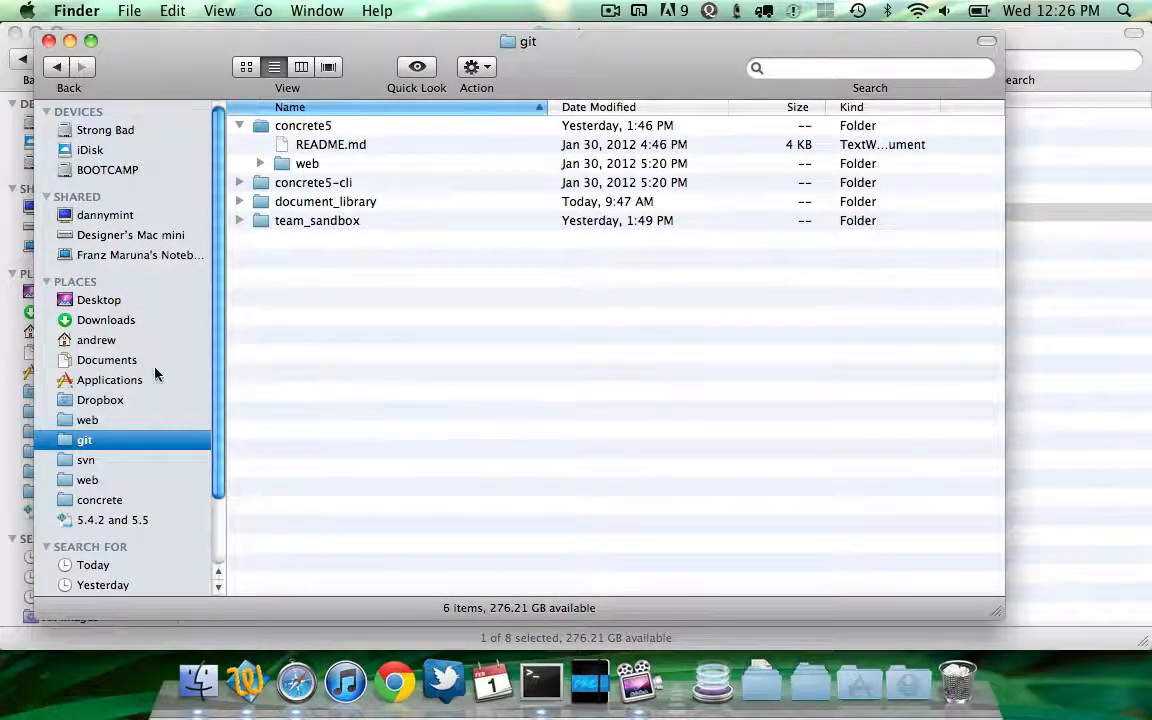
{"action": "key", "text": "super+bracketleft"}
{"action": "left_click", "coordinate": [336, 147]}
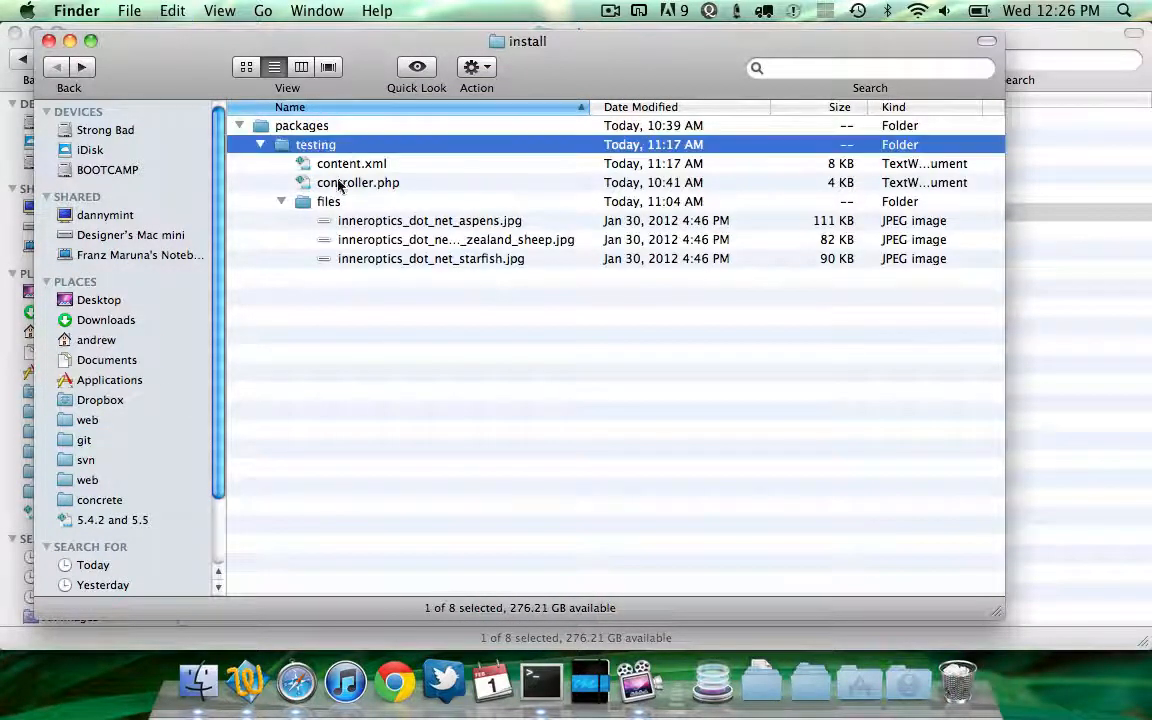
{"action": "left_click", "coordinate": [151, 443]}
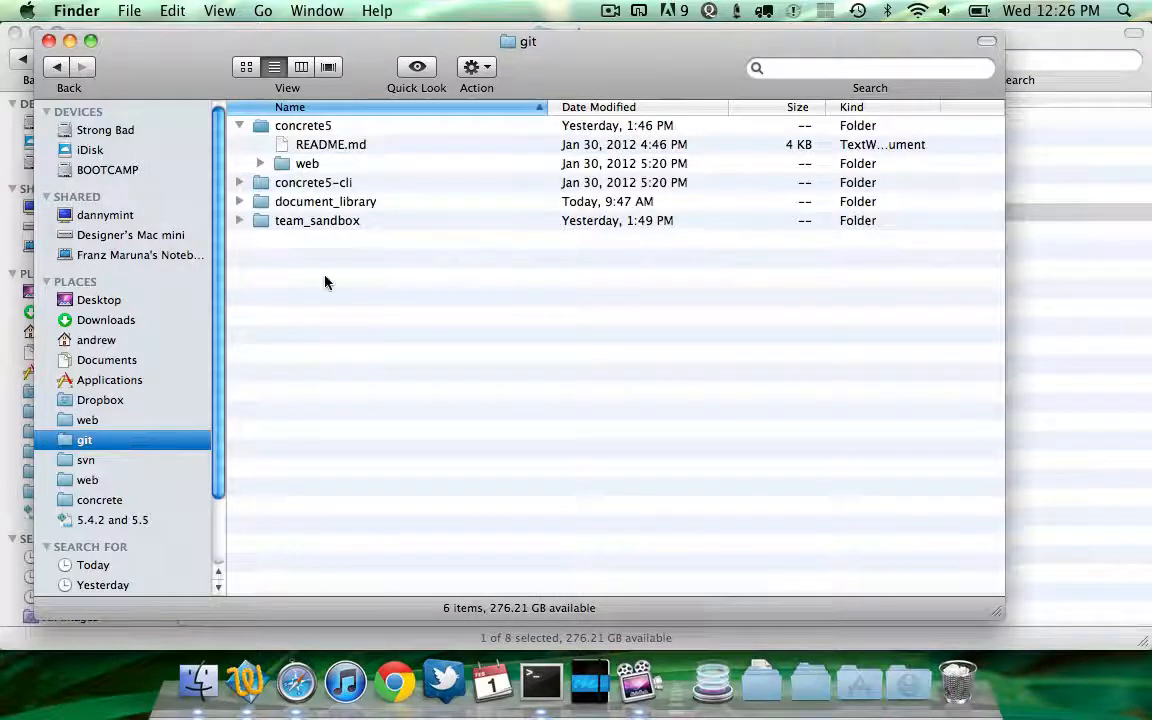
{"action": "key", "text": "Down"}
{"action": "key", "text": "Down"}
{"action": "key", "text": "Down"}
{"action": "key", "text": "super+Down"}
{"action": "key", "text": "Down"}
{"action": "key", "text": "Down"}
{"action": "key", "text": "Down"}
{"action": "key", "text": "Down"}
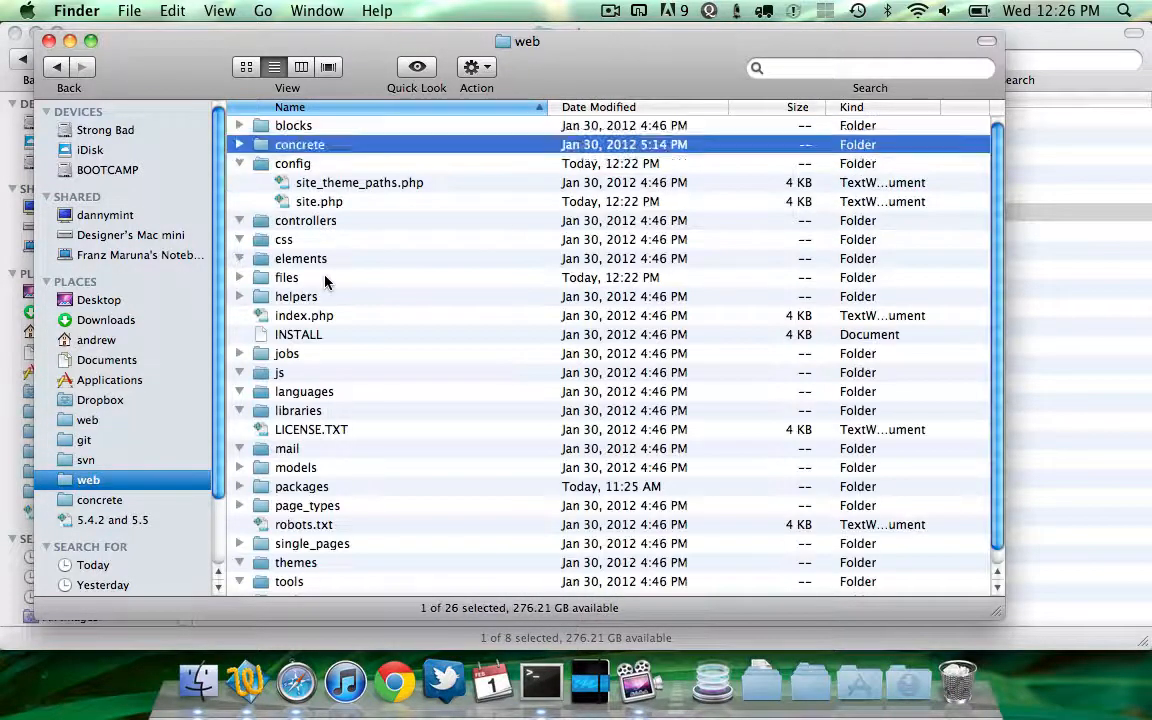
{"action": "key", "text": "Up"}
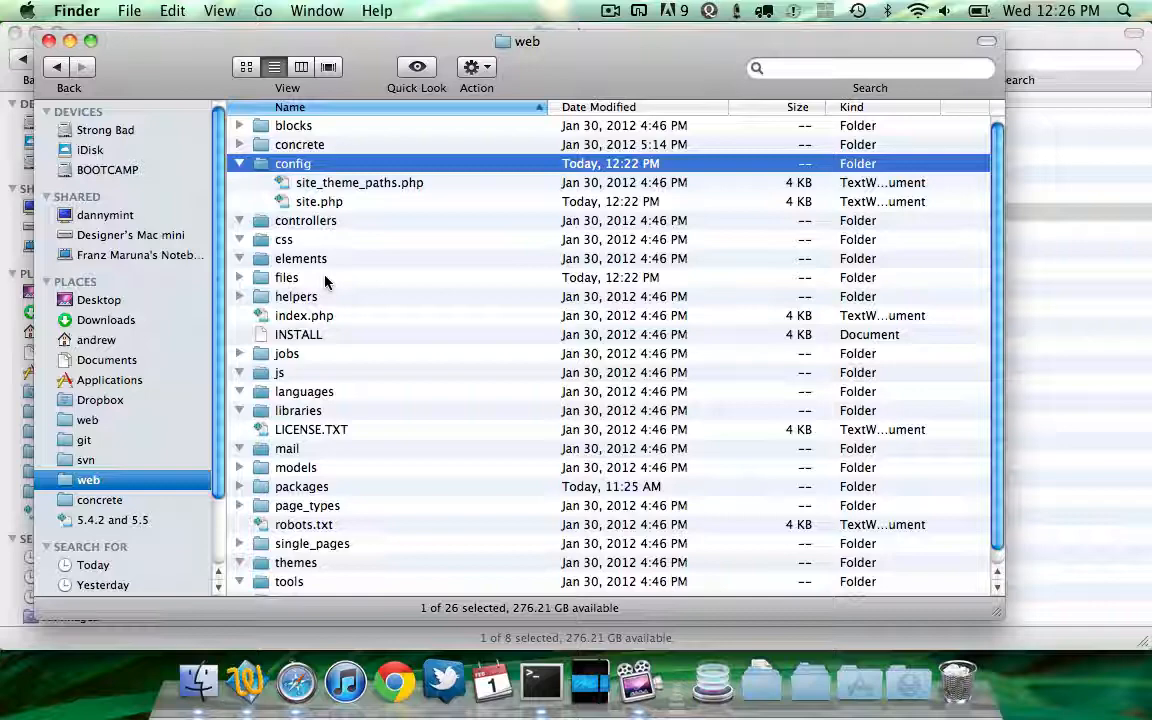
Switch to Terminal and in MySQL drop and recreate the c5 database, then use it
{"action": "key", "text": "super+Tab"}
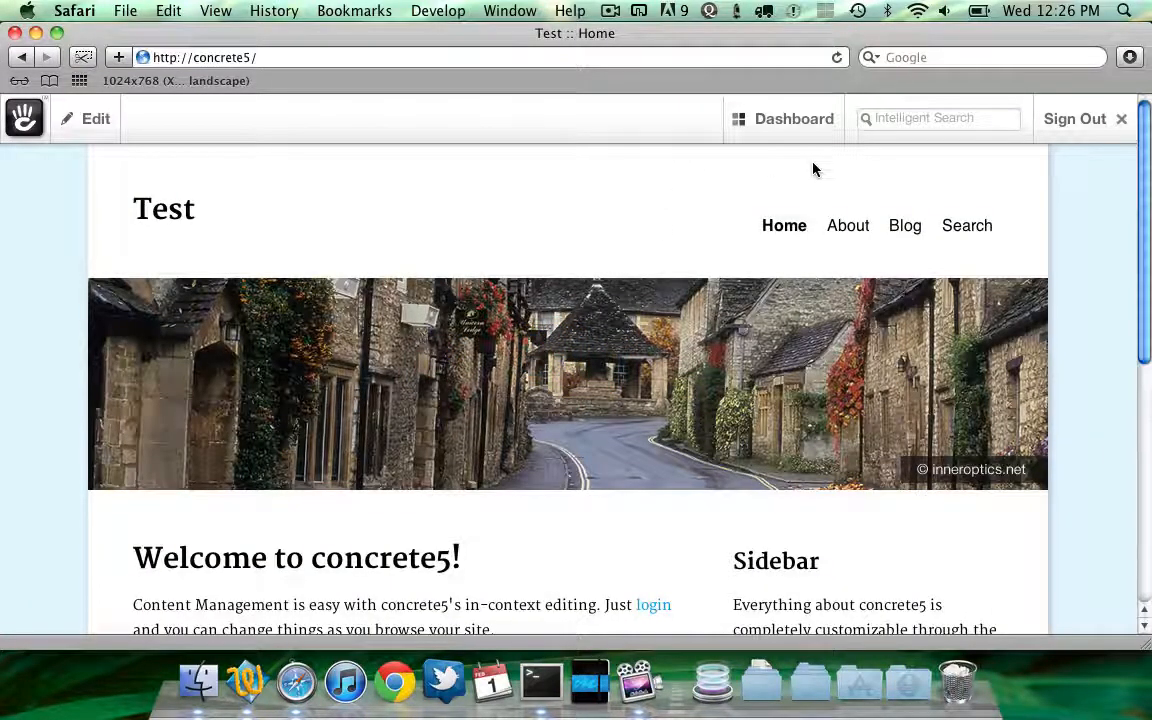
{"action": "key", "text": "super+Tab"}
{"action": "key", "text": "Tab"}
{"action": "key", "text": "super+shift+Tab"}
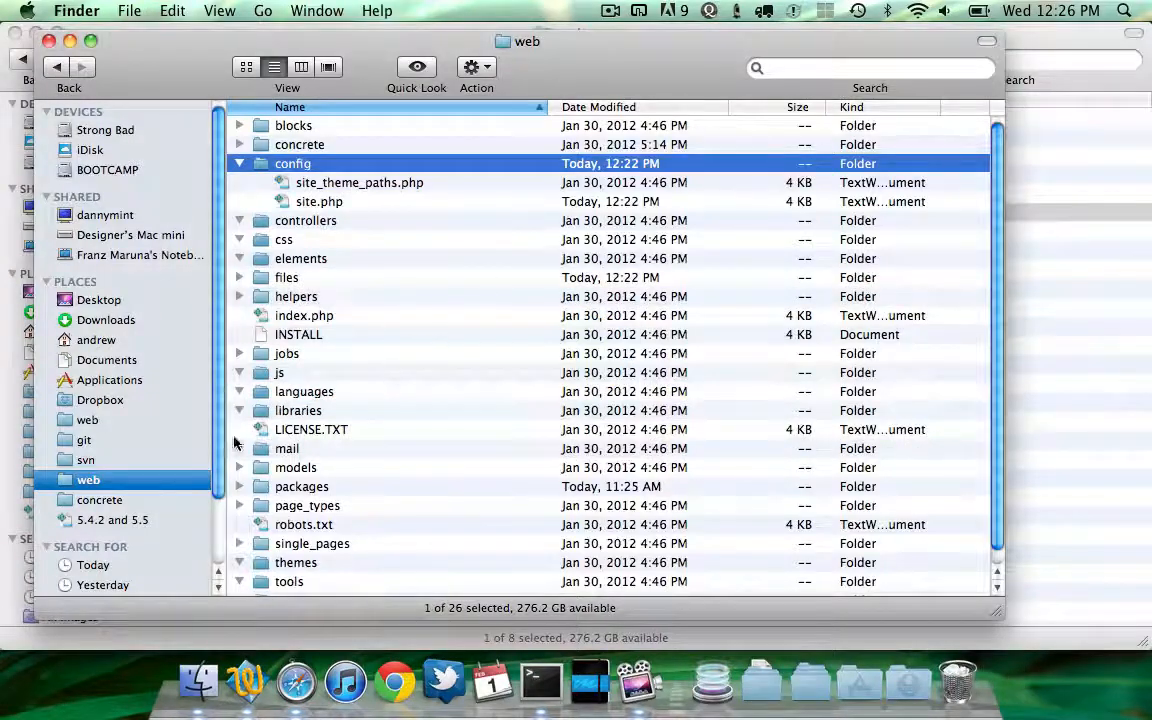
{"action": "key", "text": "super+Tab"}
{"action": "key", "text": "Tab"}
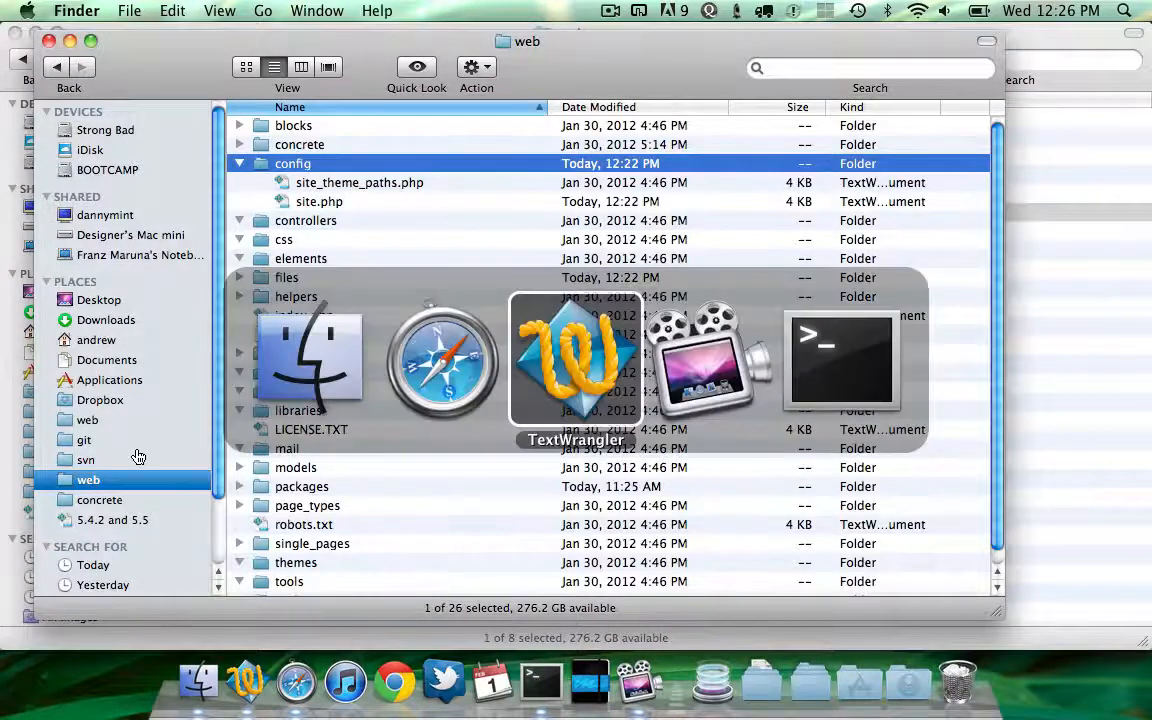
{"action": "key", "text": "super+Tab"}
{"action": "key", "text": "Tab"}
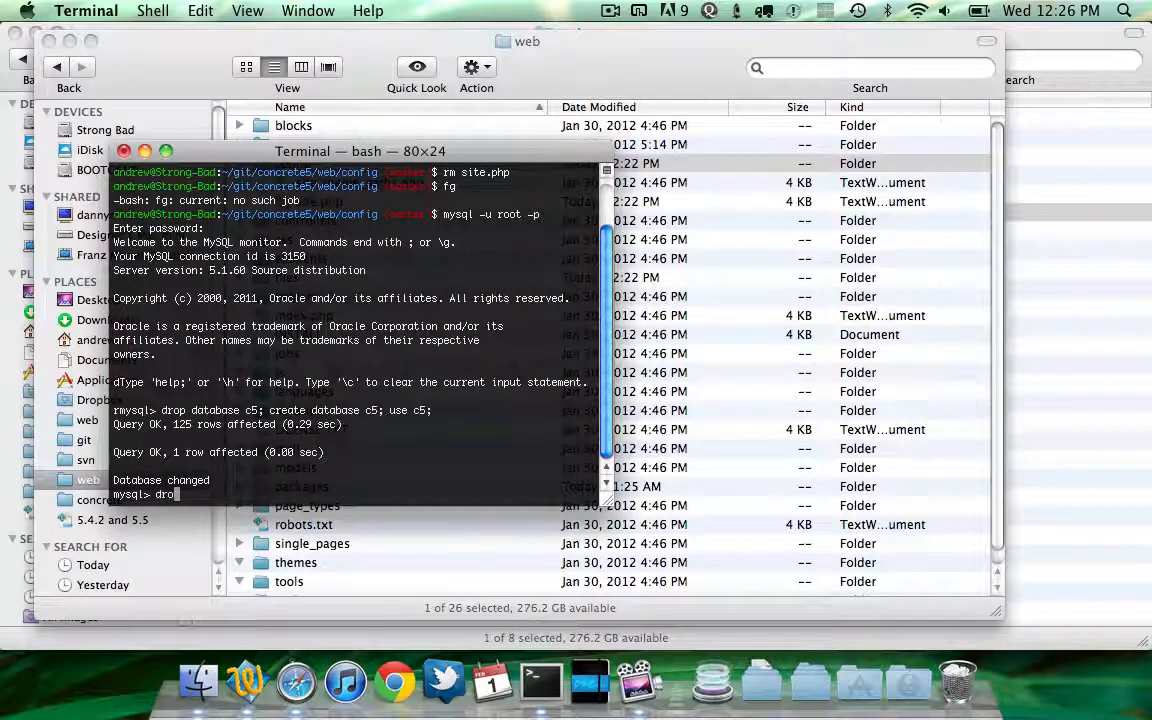
{"action": "type", "text": "drop database c5; create database c5"}
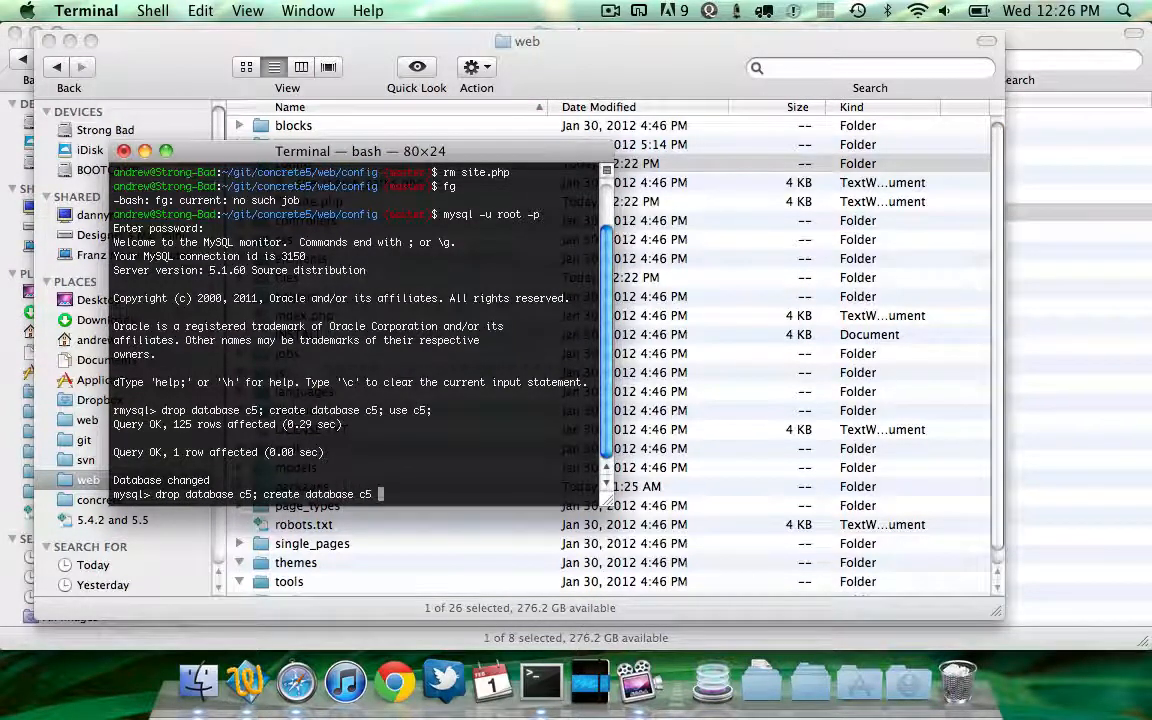
{"action": "key", "text": "BackSpace"}
{"action": "type", "text": "; use c5;"}
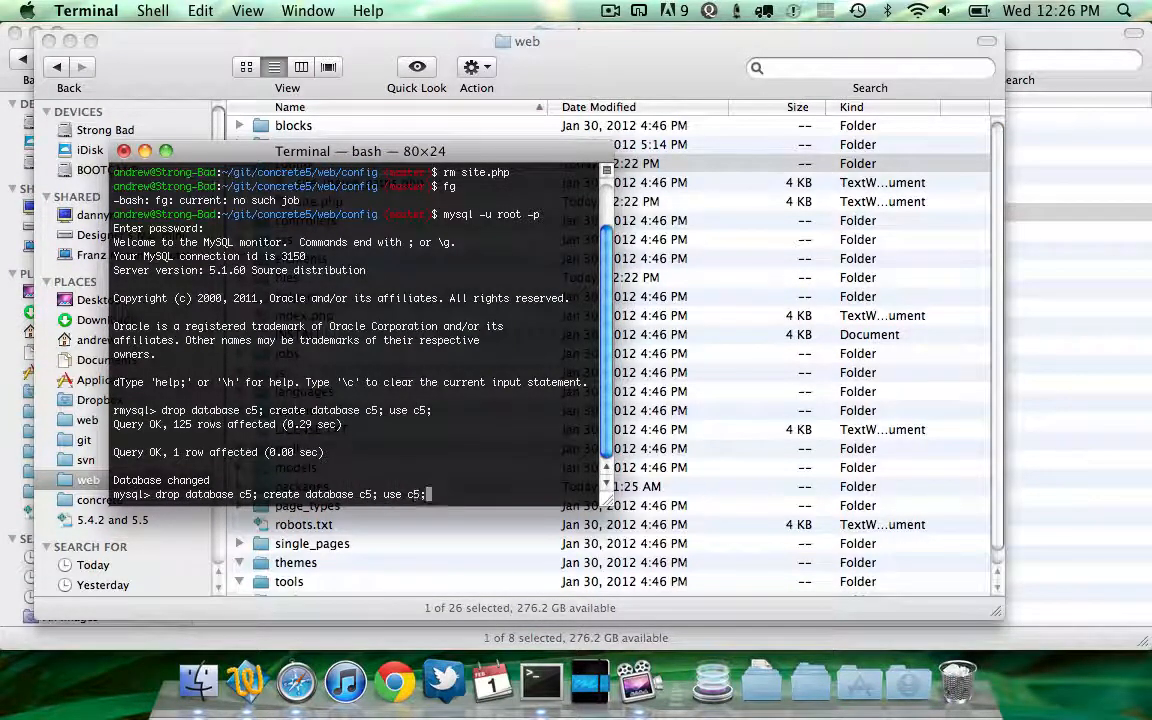
{"action": "key", "text": "Return"}
Suspend MySQL, go to the ~/git/concrete5/web/config directory and delete site.php
{"action": "key", "text": "ctrl+z"}
{"action": "type", "text": "cd ~"}
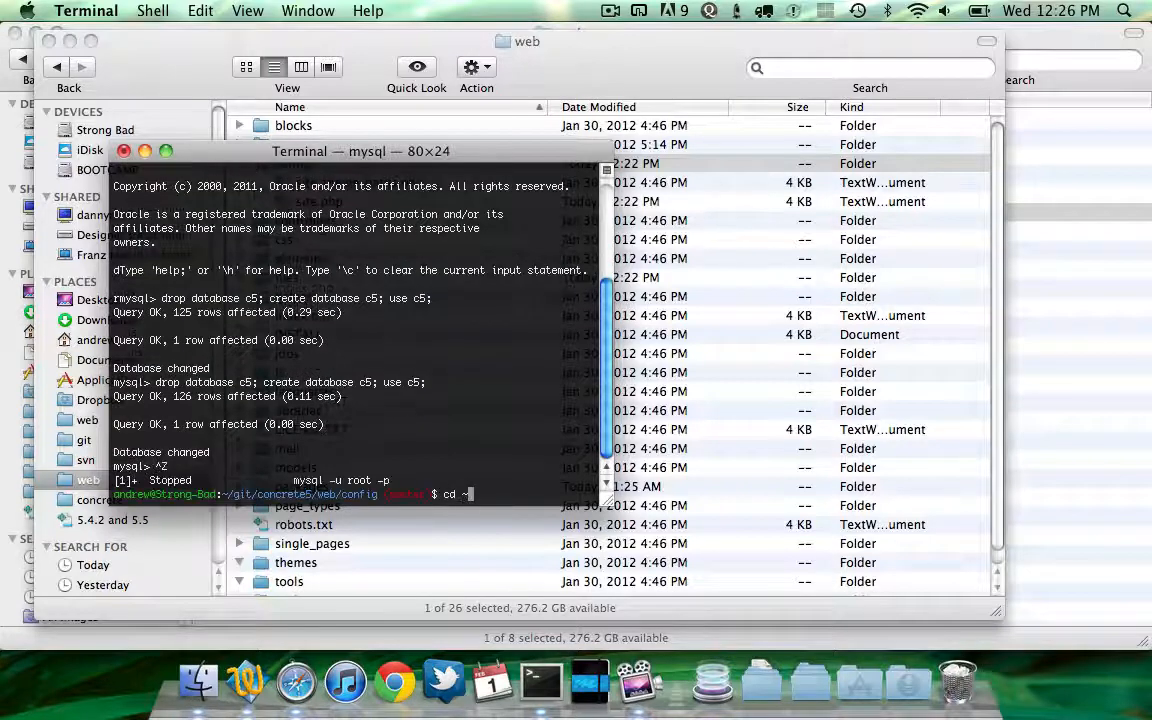
{"action": "type", "text": "/git/concrete5/web/config/"}
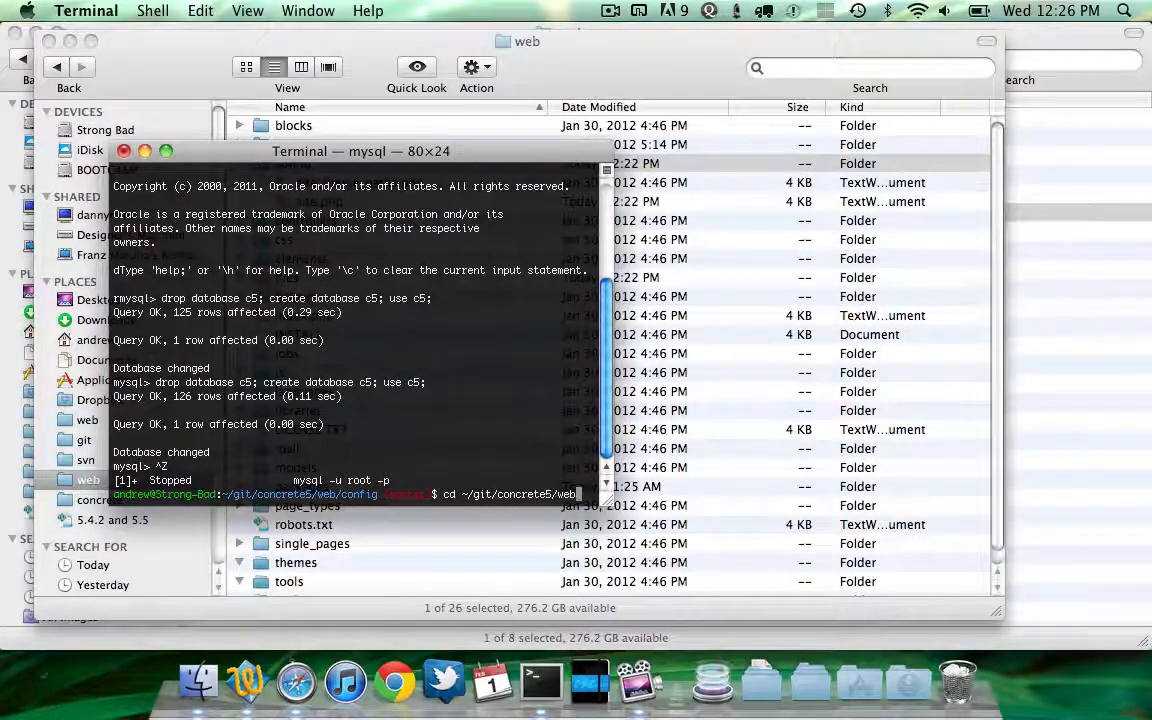
{"action": "key", "text": "Return"}
{"action": "type", "text": "ls"}
{"action": "key", "text": "Return"}
{"action": "type", "text": "rm site.php"}
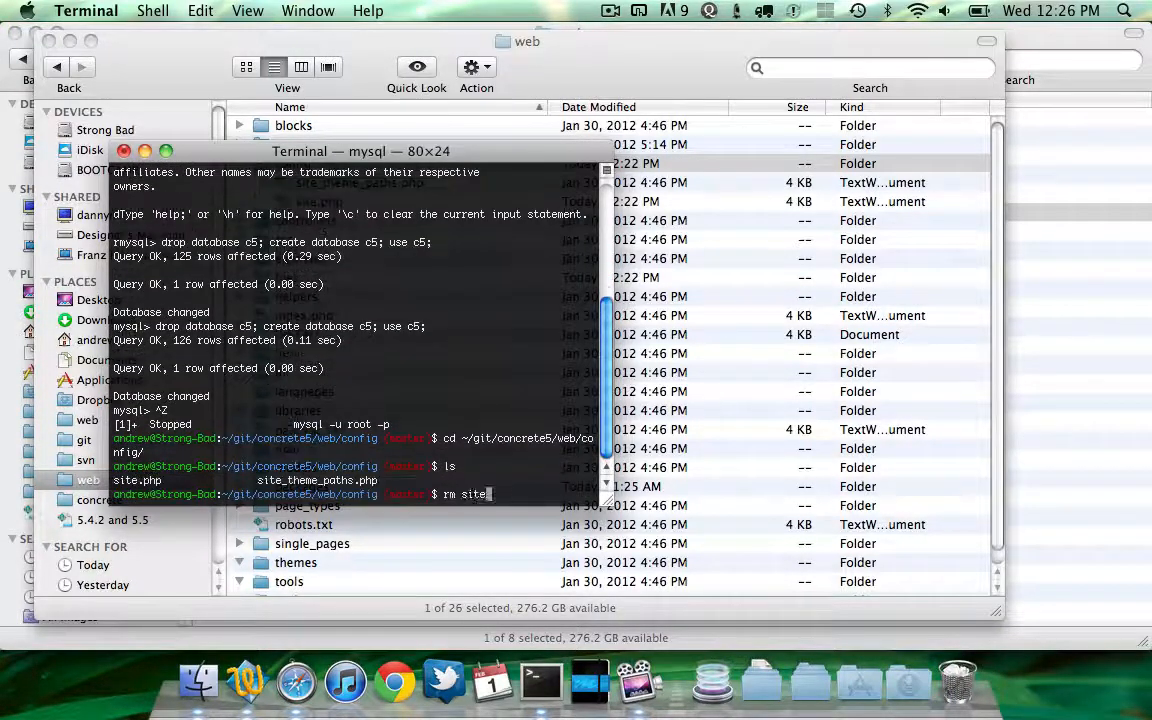
{"action": "key", "text": "Return"}
Reload the site in the browser and continue to the installation form
{"action": "key", "text": "super+Tab"}
{"action": "key", "text": "super+Tab"}
{"action": "key", "text": "super+r"}
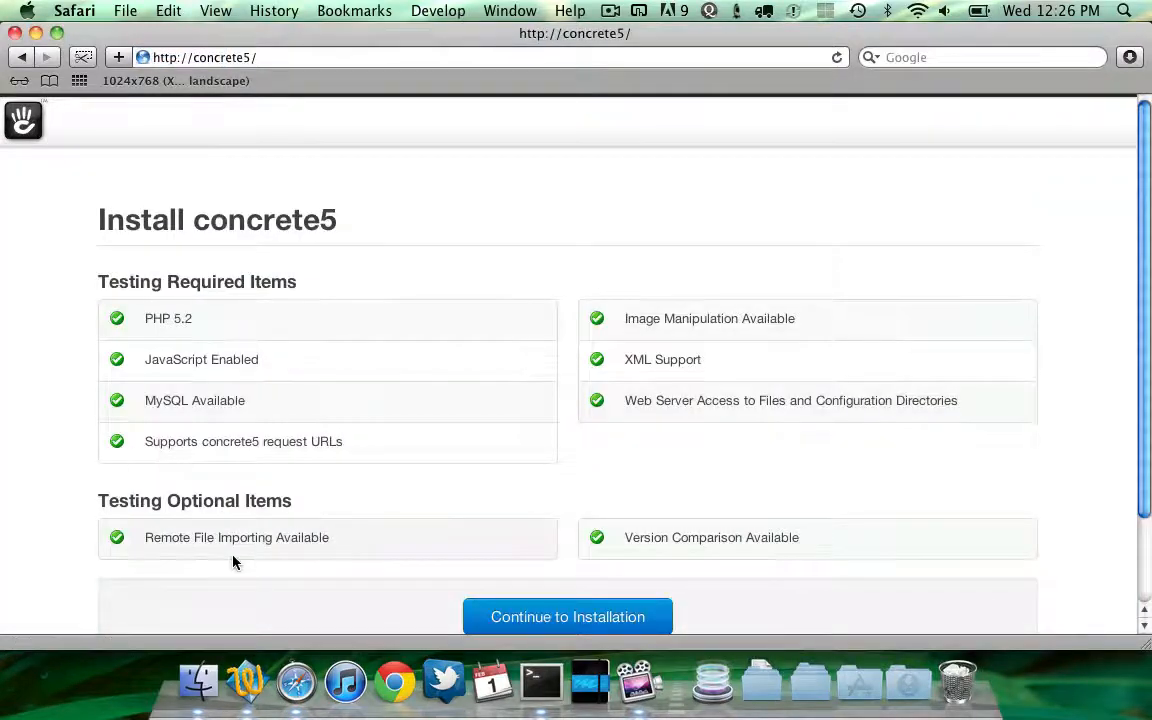
{"action": "left_click", "coordinate": [497, 614]}
{"action": "left_click", "coordinate": [398, 312]}
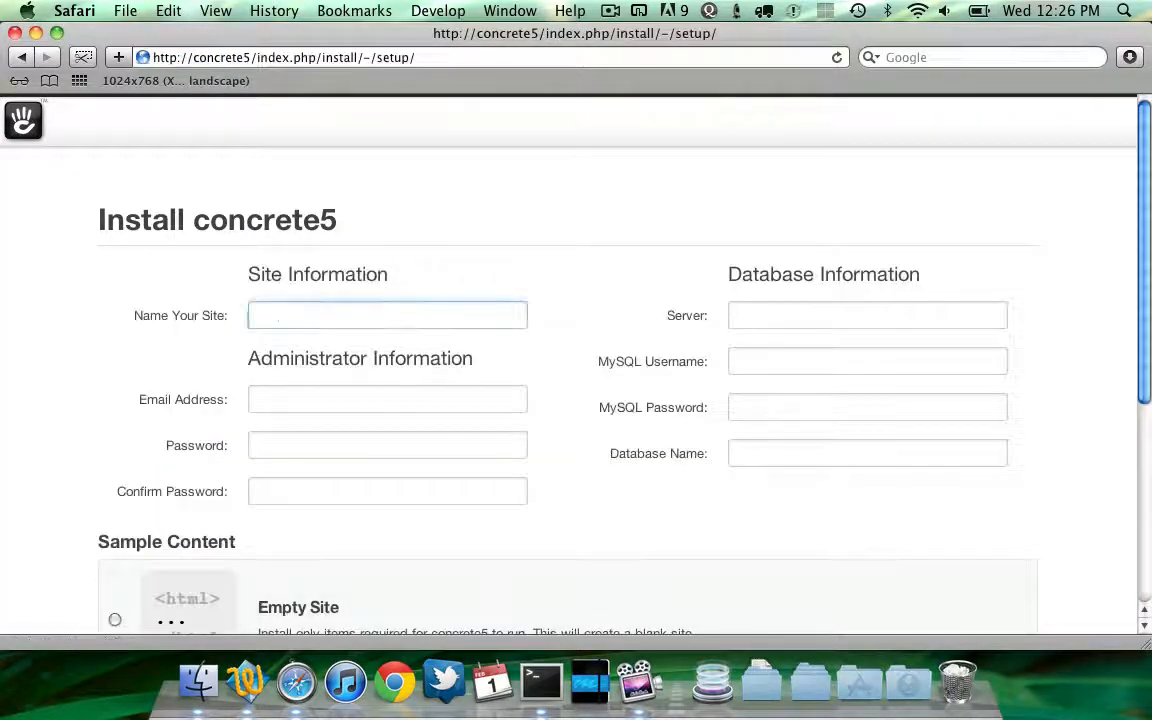
Enter the site name new site, the administrator e-mail address, and the admin password with its confirmation
{"action": "type", "text": "new site"}
{"action": "key", "text": "Tab"}
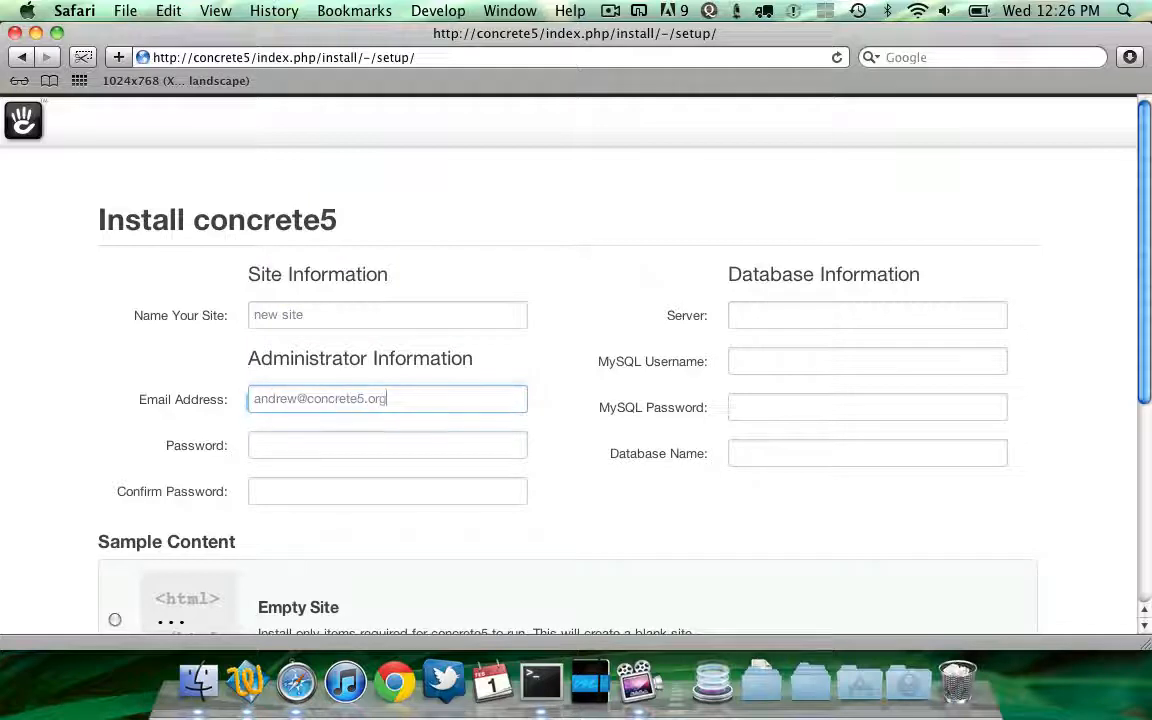
{"action": "key", "text": "Tab"}
{"action": "type", "text": "••••••••"}
{"action": "key", "text": "Tab"}
{"action": "type", "text": "••"}
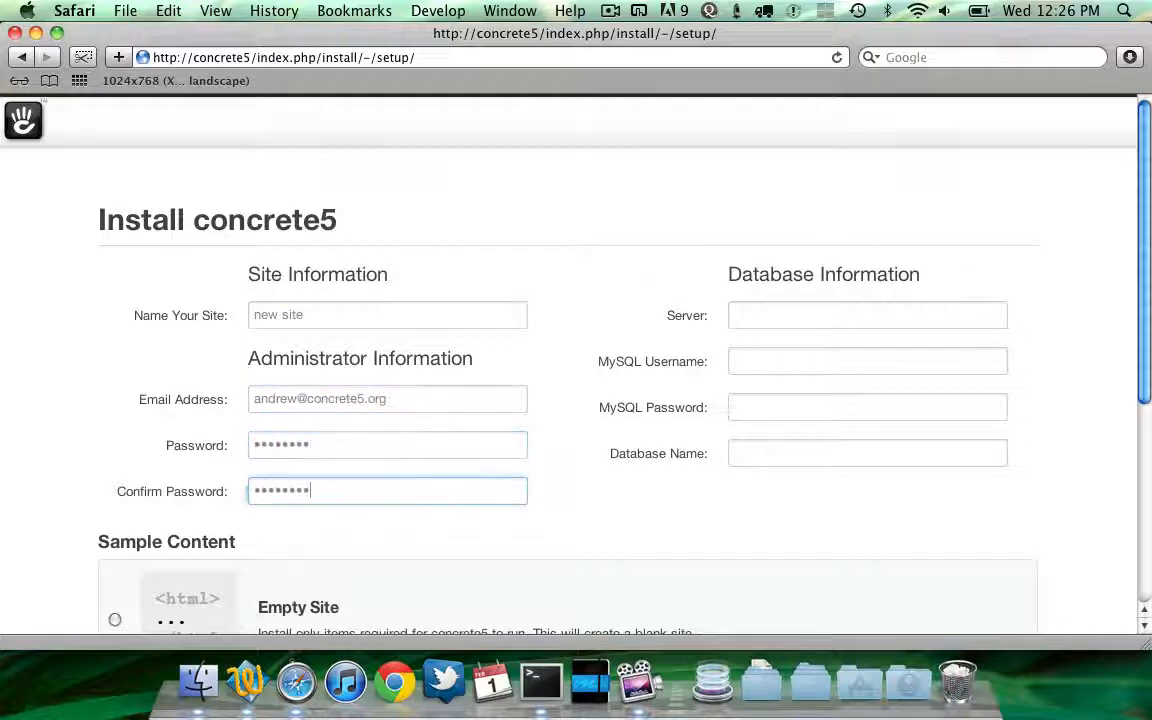
Fill in database server localhost, MySQL username root, the MySQL password and database name c5
{"action": "key", "text": "Tab"}
{"action": "type", "text": "localhost"}
{"action": "key", "text": "Tab"}
{"action": "type", "text": "root"}
{"action": "key", "text": "Tab"}
{"action": "type", "text": "••••••••"}
{"action": "key", "text": "Tab"}
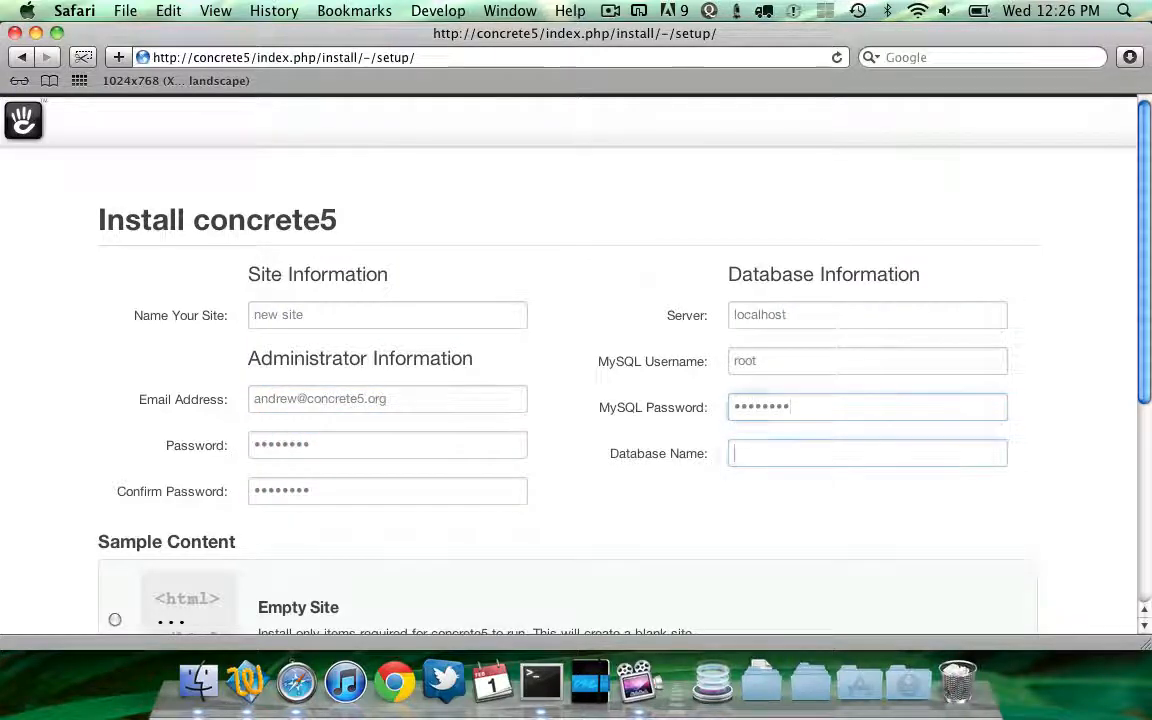
{"action": "type", "text": "c5"}
Choose the Empty Site sample content option and start the installation
{"action": "key", "text": "super+l"}
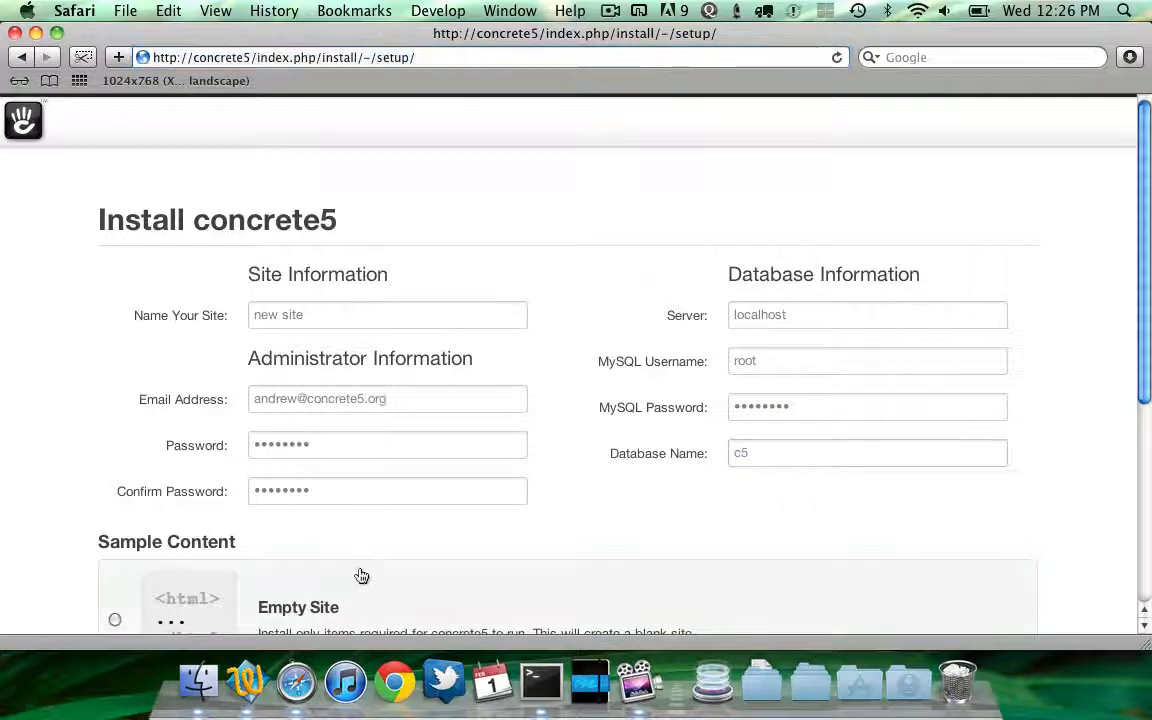
{"action": "left_click", "coordinate": [360, 604]}
{"action": "scroll", "coordinate": [532, 553], "scroll_direction": "down", "scroll_amount": 5}
{"action": "left_click", "coordinate": [548, 577]}
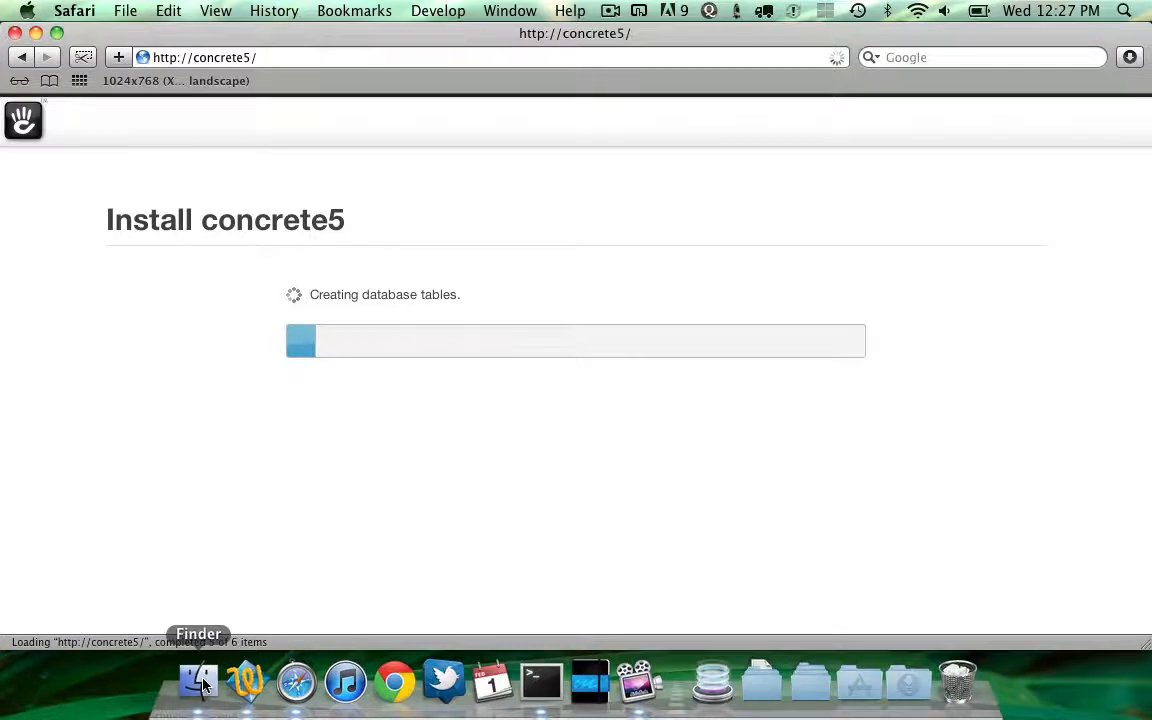
Inspect the web config and packages folders in Finder, then close the window
{"action": "left_click", "coordinate": [201, 683]}
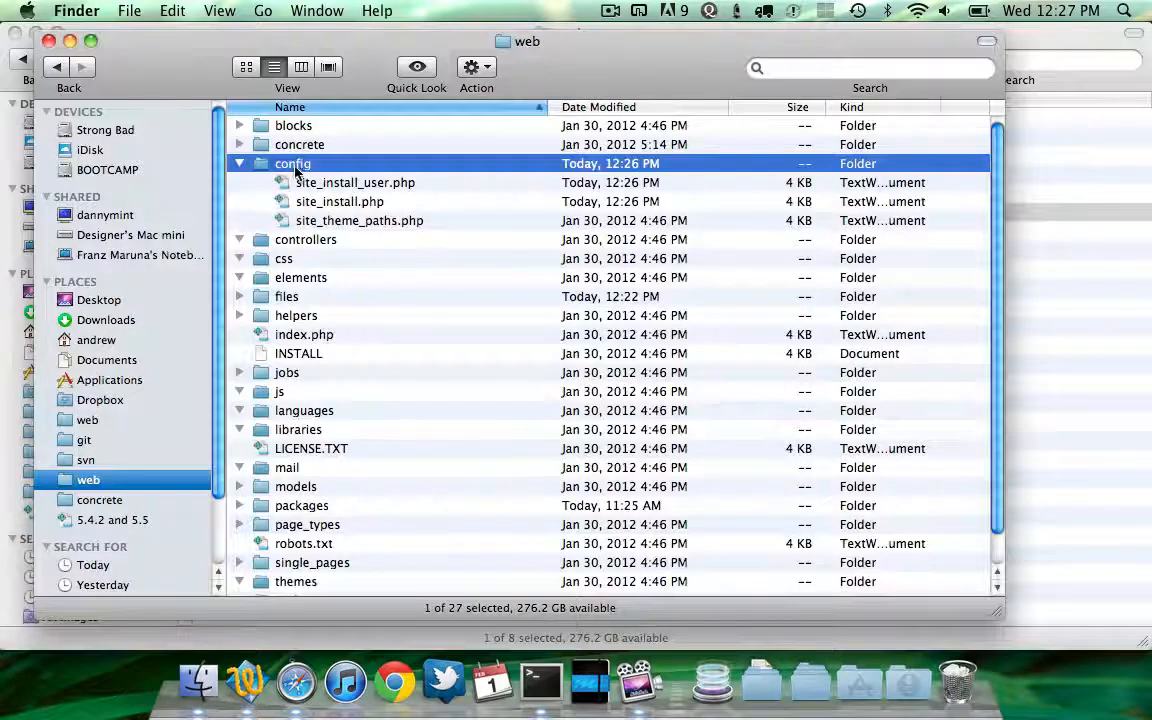
{"action": "left_click", "coordinate": [239, 164]}
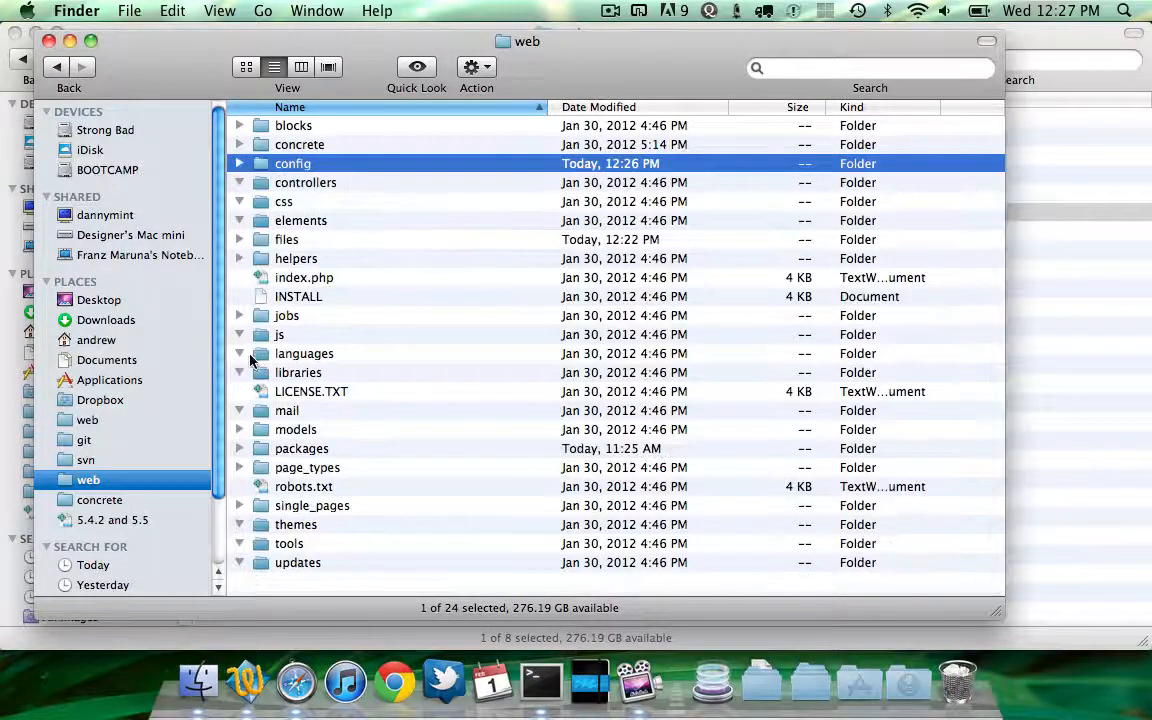
{"action": "double_click", "coordinate": [300, 449]}
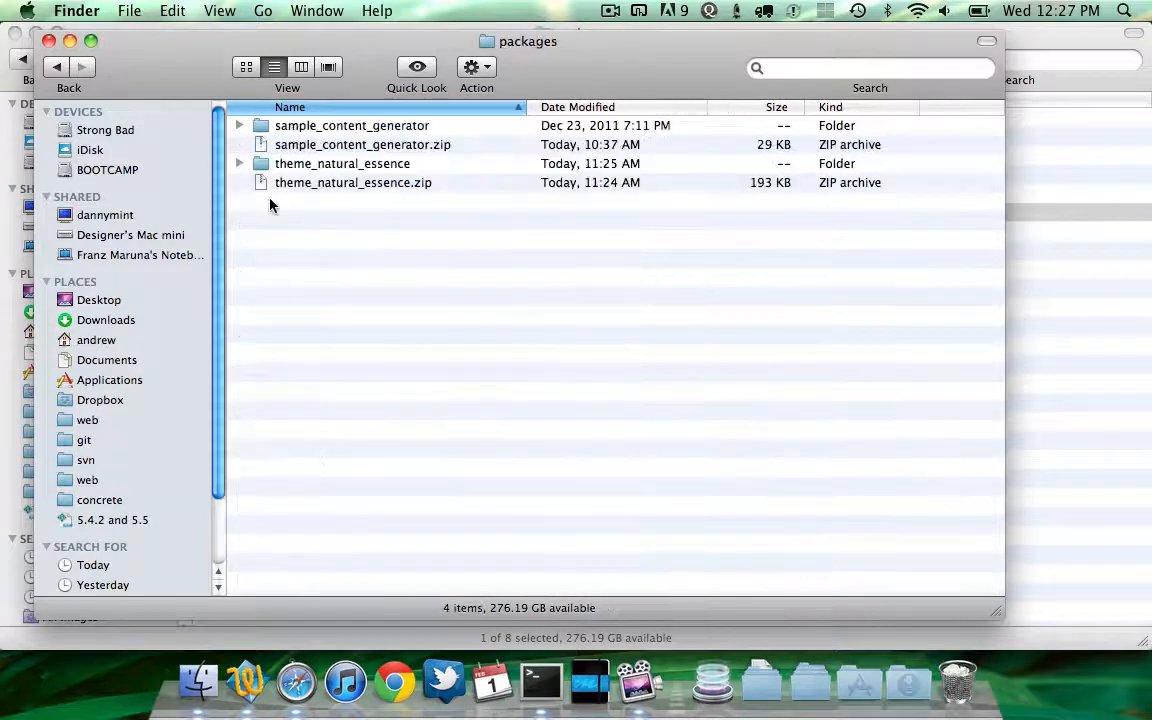
{"action": "left_click", "coordinate": [48, 41]}
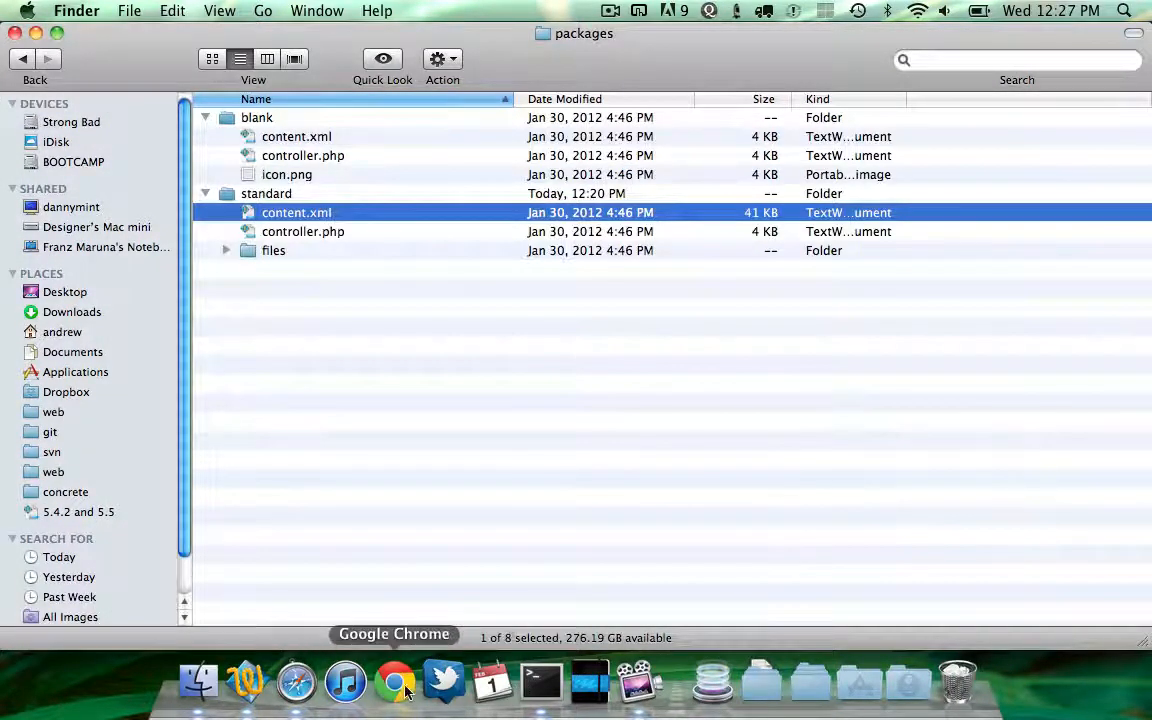
Continue to the newly installed empty site and dismiss its welcome overlay
{"action": "left_click", "coordinate": [306, 689]}
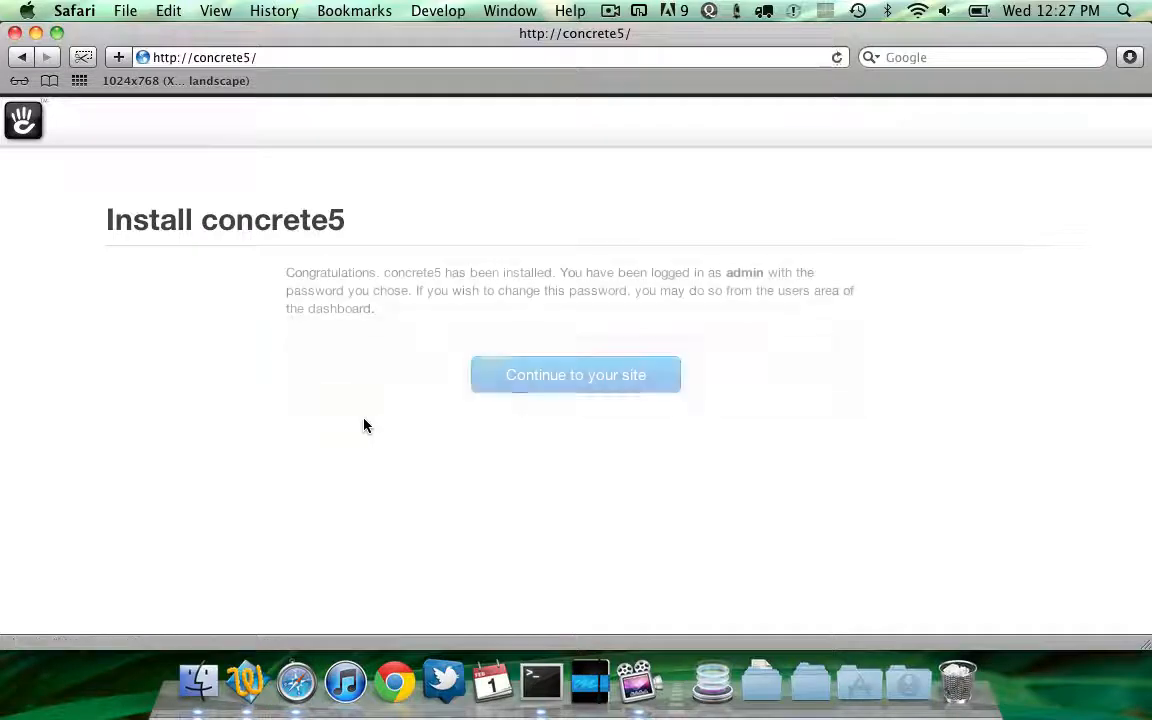
{"action": "left_click", "coordinate": [530, 377]}
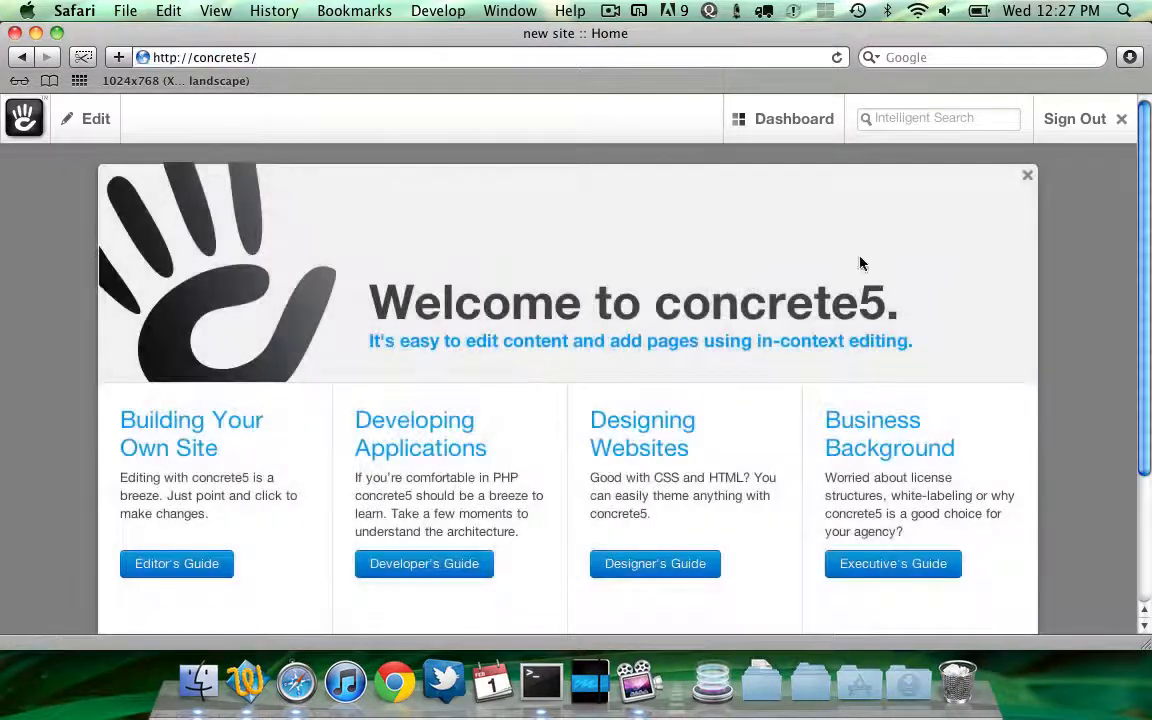
{"action": "left_click", "coordinate": [1027, 176]}
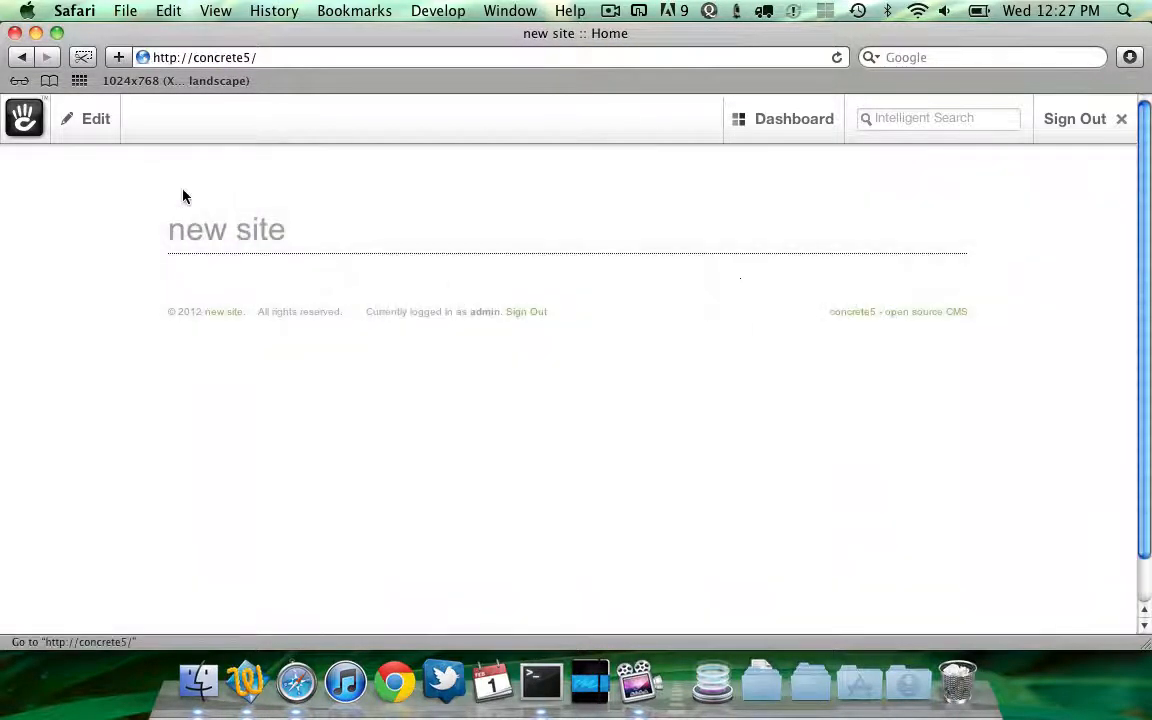
Put the home page into edit mode and start adding an Image block to the header area
{"action": "mouse_move", "coordinate": [112, 132]}
{"action": "left_click", "coordinate": [121, 177]}
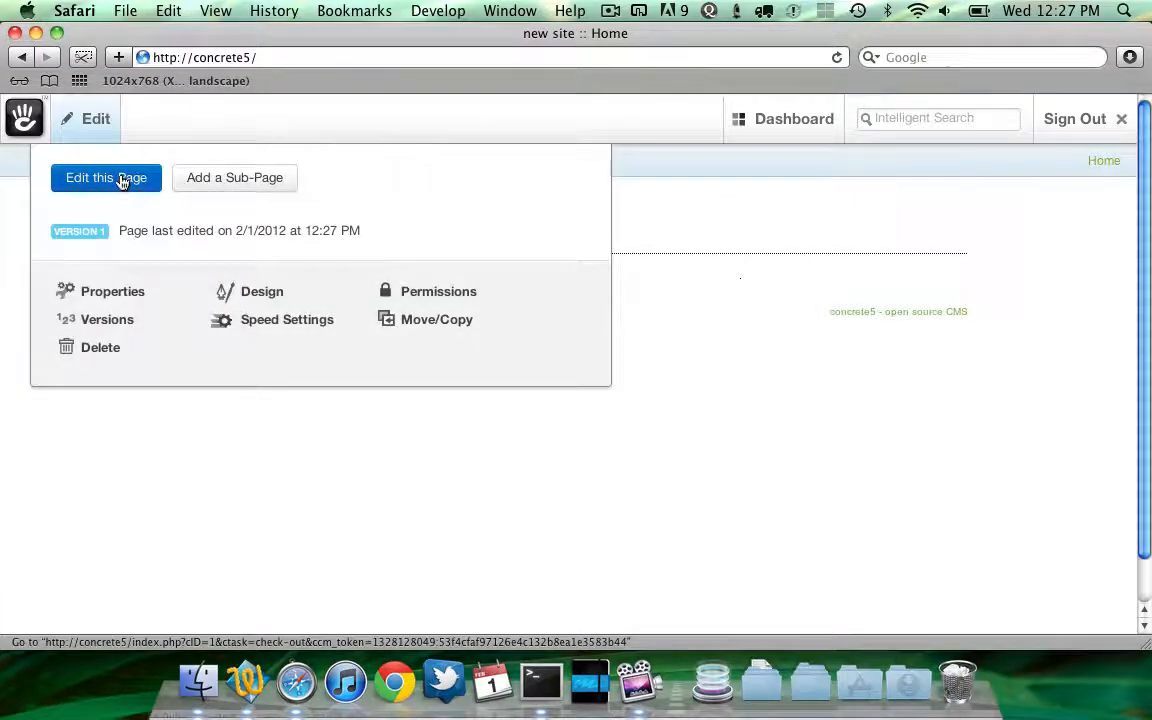
{"action": "left_click", "coordinate": [352, 322]}
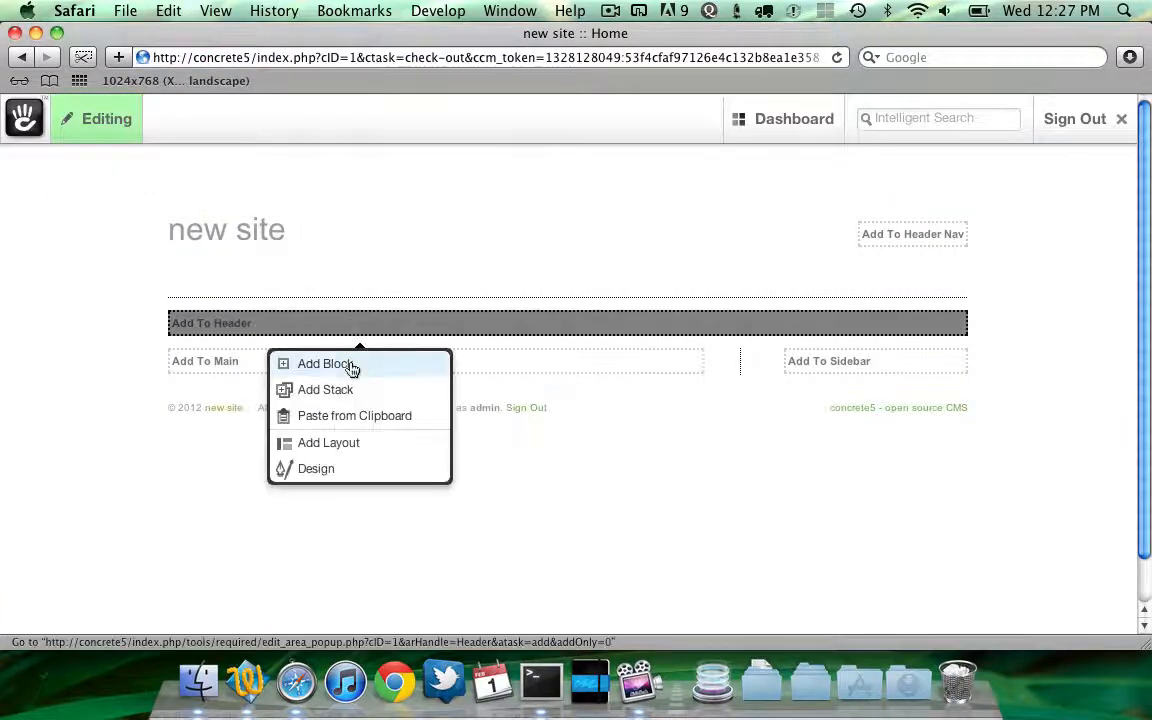
{"action": "left_click", "coordinate": [354, 365]}
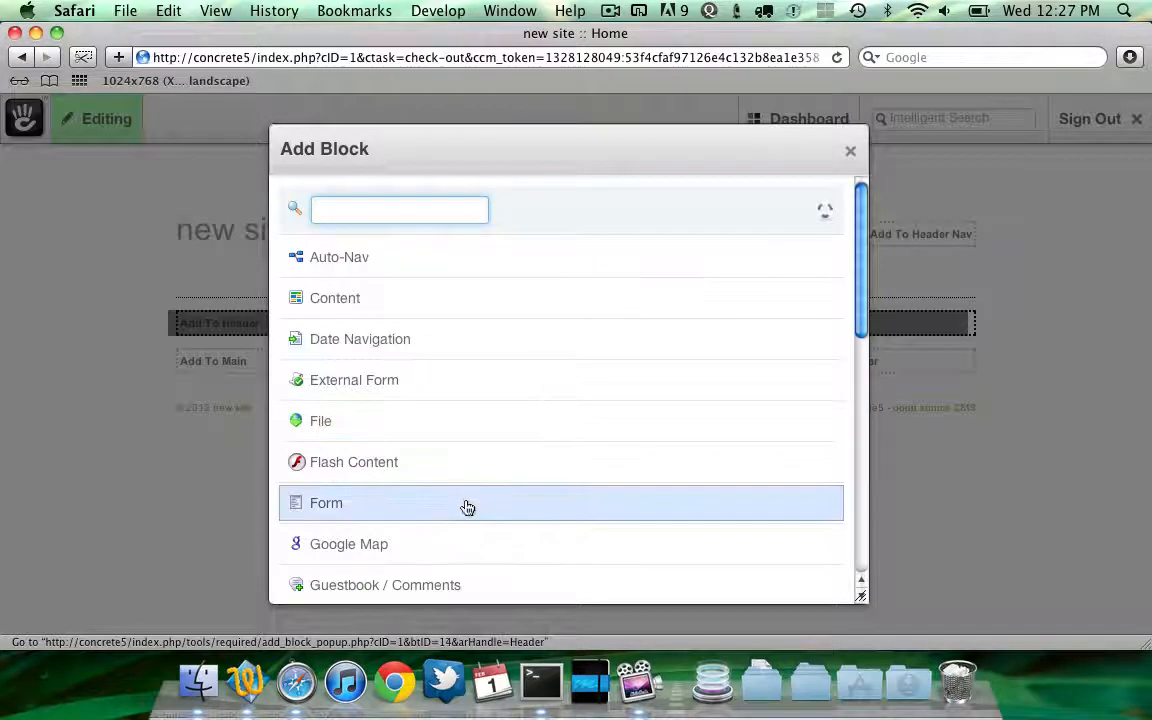
{"action": "scroll", "coordinate": [476, 417], "scroll_direction": "down", "scroll_amount": 3}
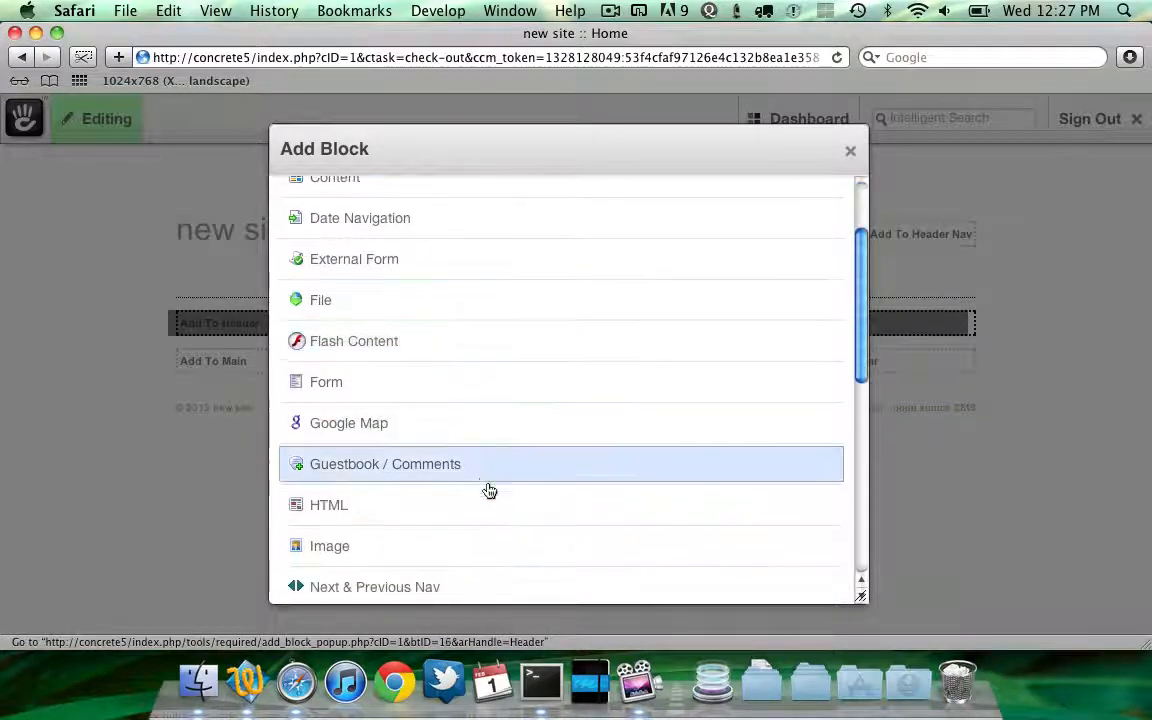
{"action": "left_click", "coordinate": [488, 543]}
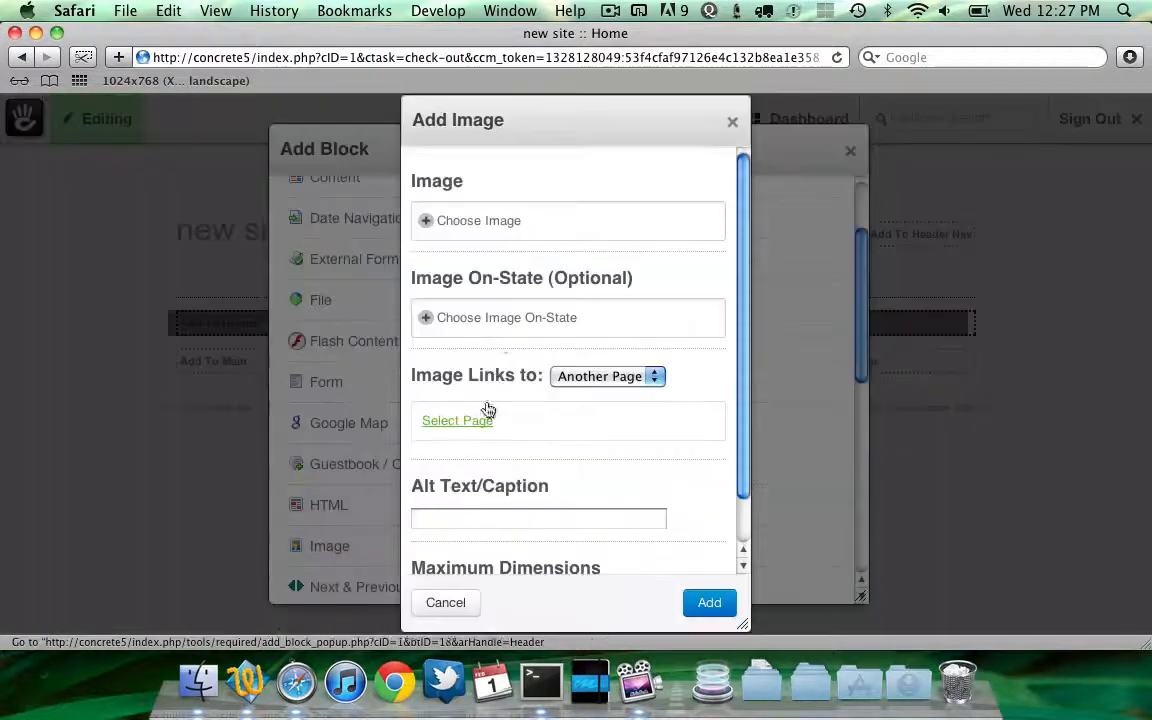
Choose an image by uploading inneroptics_dot_net_aspens.jpg from the testing package's files folder
{"action": "left_click", "coordinate": [511, 227]}
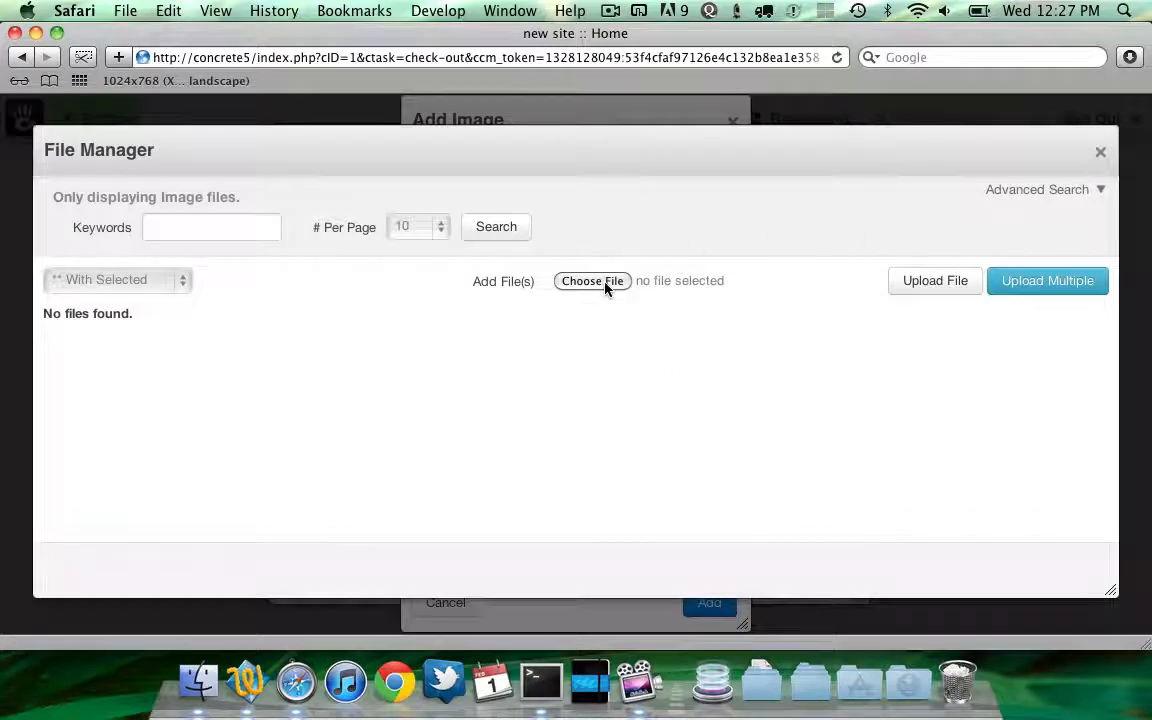
{"action": "left_click", "coordinate": [605, 284]}
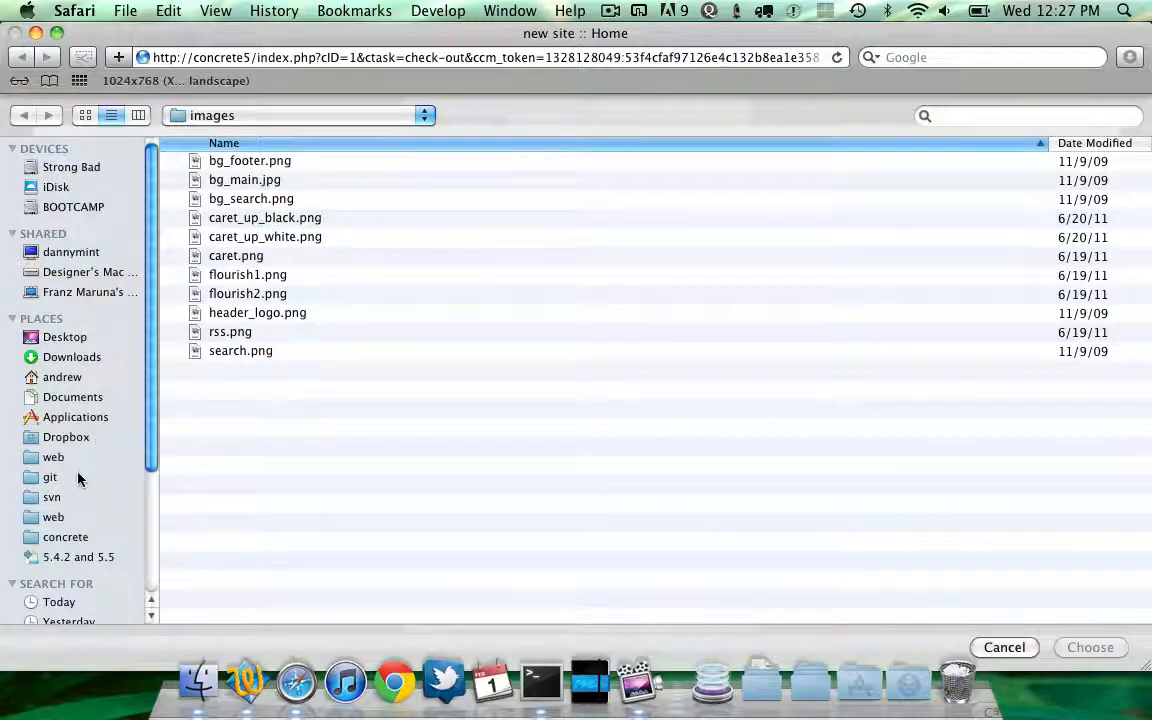
{"action": "left_click", "coordinate": [80, 379]}
{"action": "left_click", "coordinate": [296, 230]}
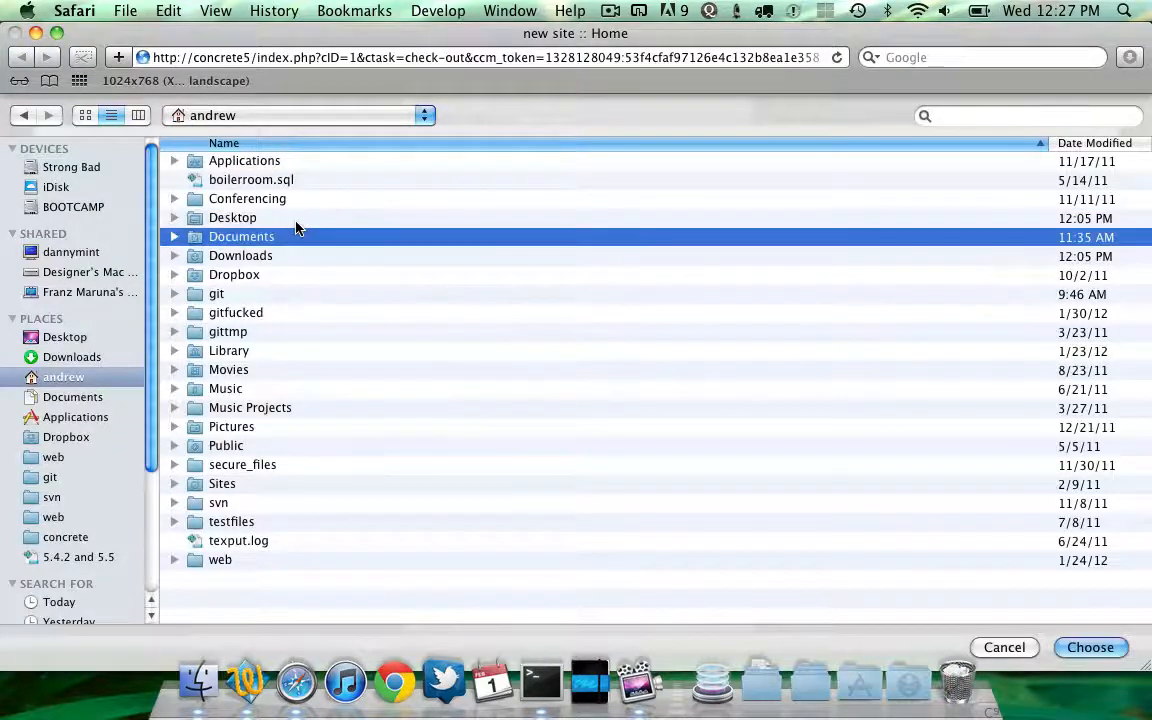
{"action": "double_click", "coordinate": [296, 219]}
{"action": "double_click", "coordinate": [260, 218]}
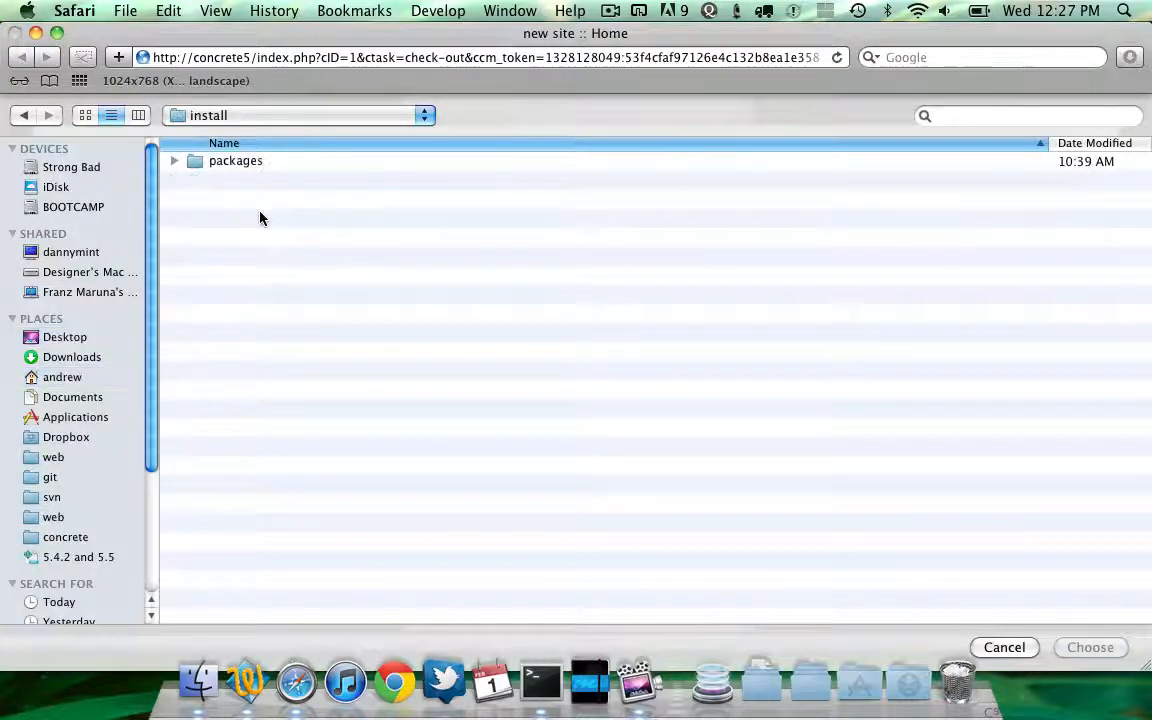
{"action": "double_click", "coordinate": [262, 162]}
{"action": "double_click", "coordinate": [255, 166]}
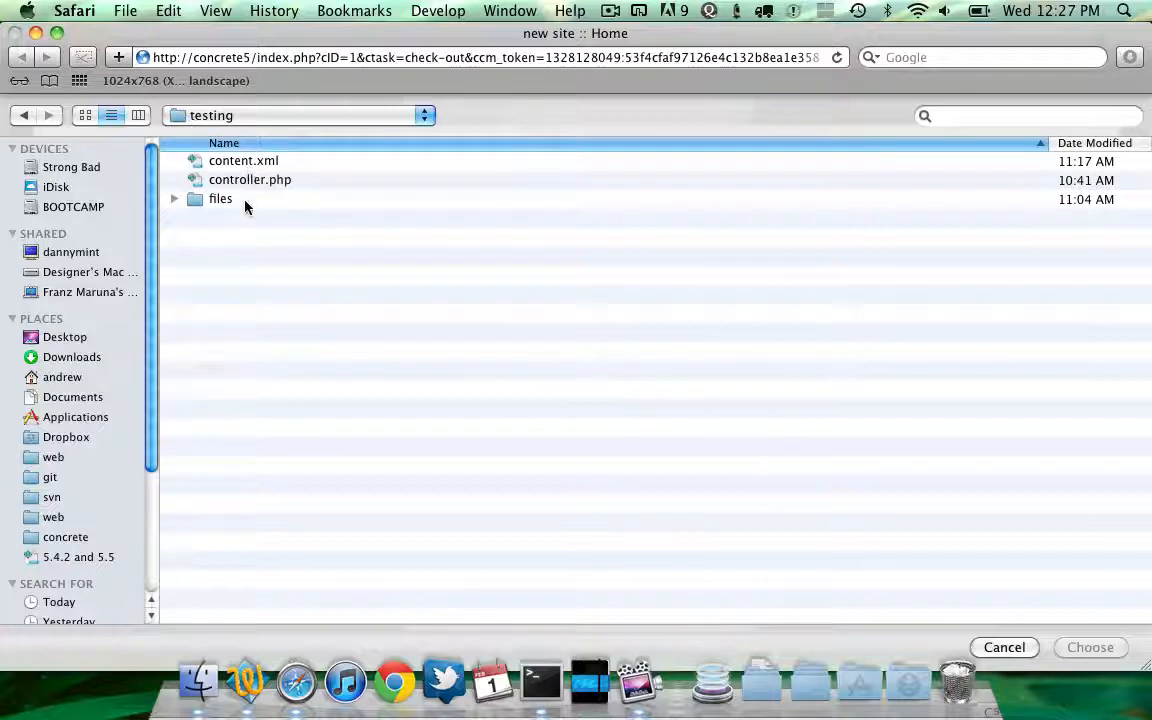
{"action": "double_click", "coordinate": [245, 203]}
{"action": "double_click", "coordinate": [283, 165]}
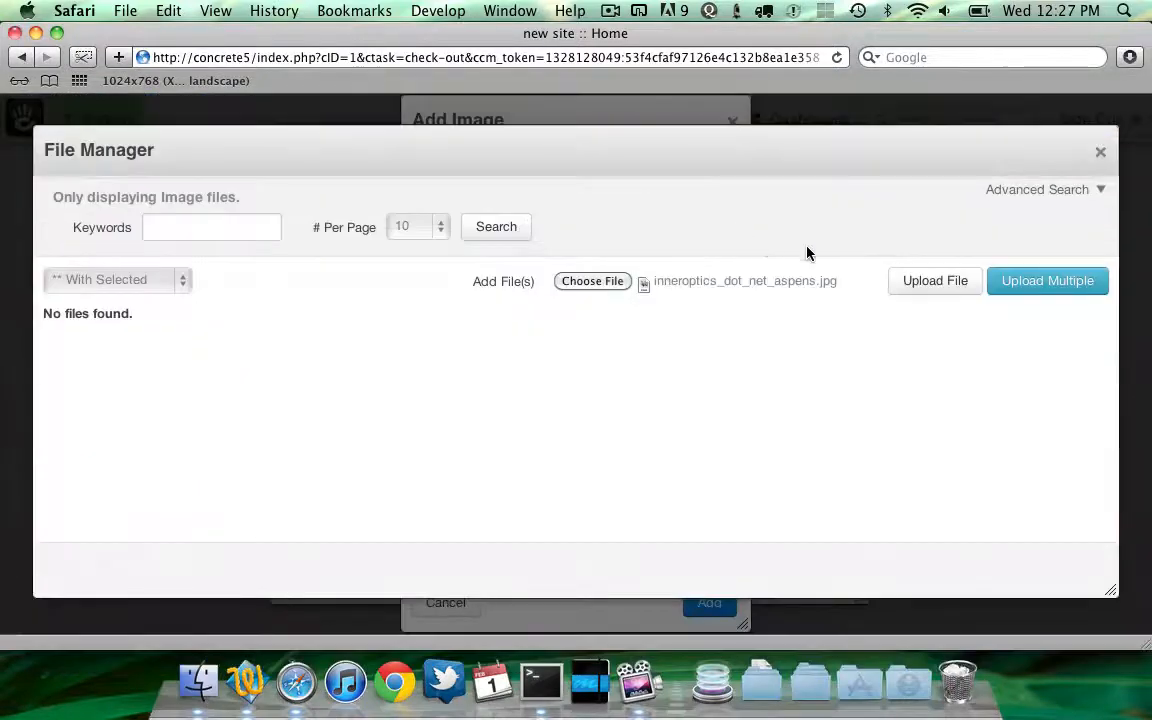
{"action": "left_click", "coordinate": [902, 280]}
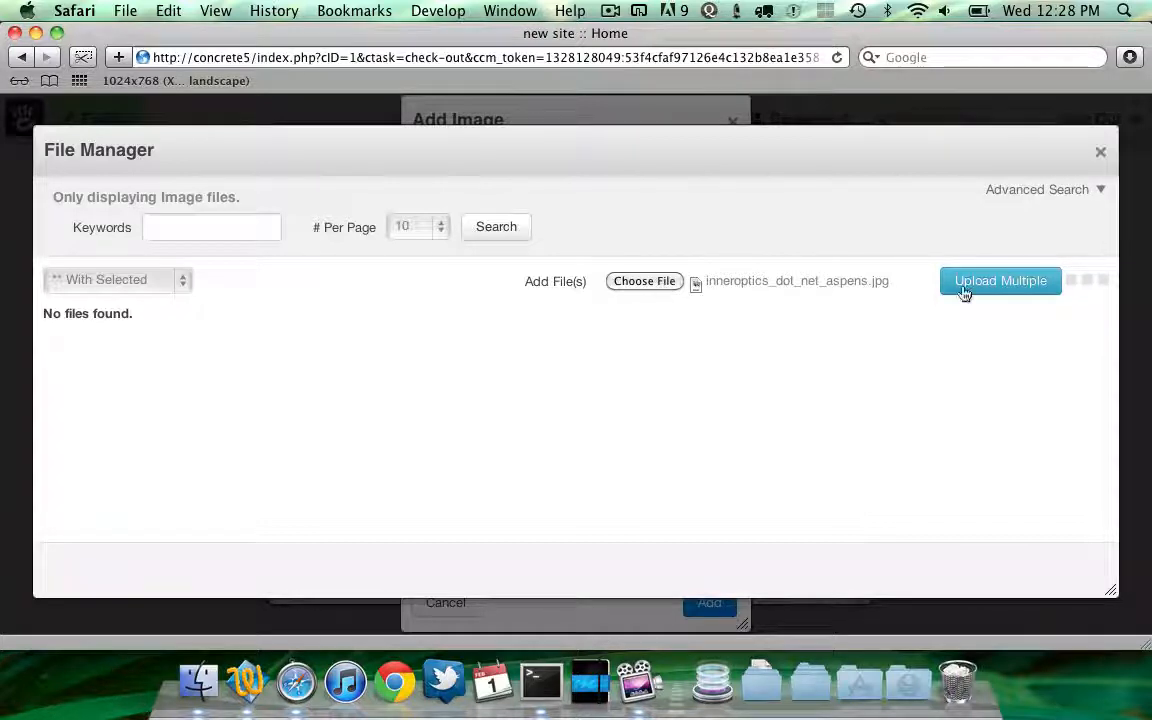
Re-upload inneroptics_dot_net_aspens.jpg, select it and add the Image block to the header
{"action": "left_click", "coordinate": [1100, 152]}
{"action": "left_click", "coordinate": [540, 225]}
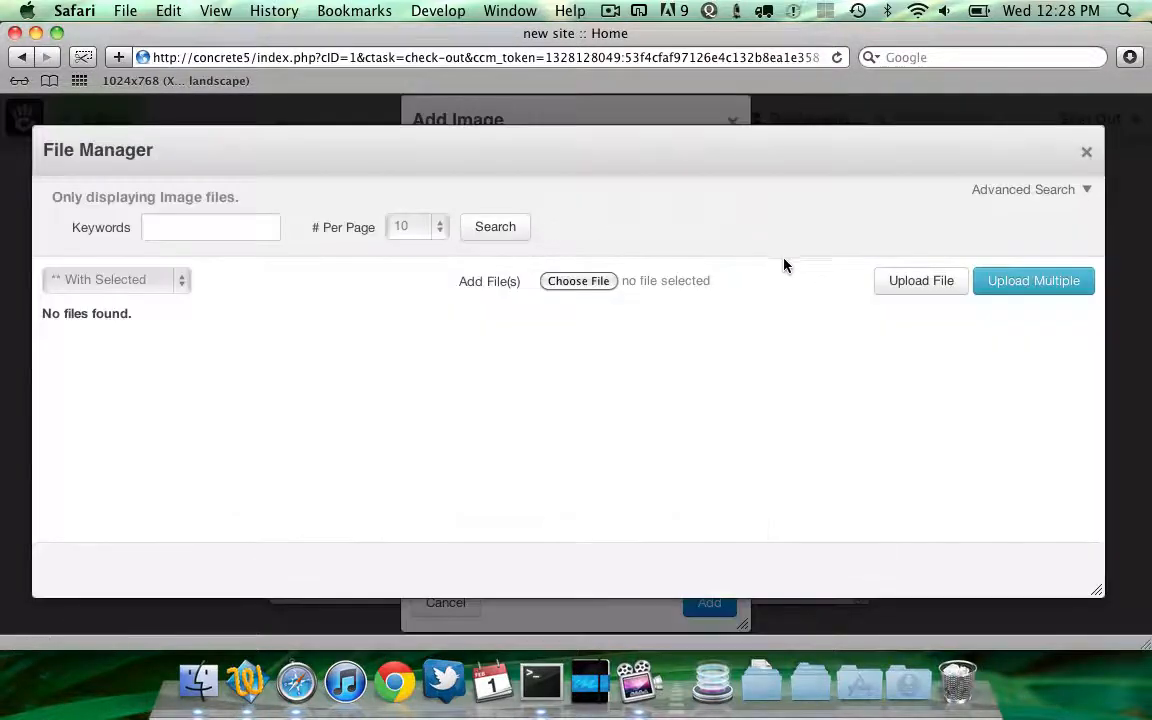
{"action": "left_click", "coordinate": [555, 280]}
{"action": "double_click", "coordinate": [256, 158]}
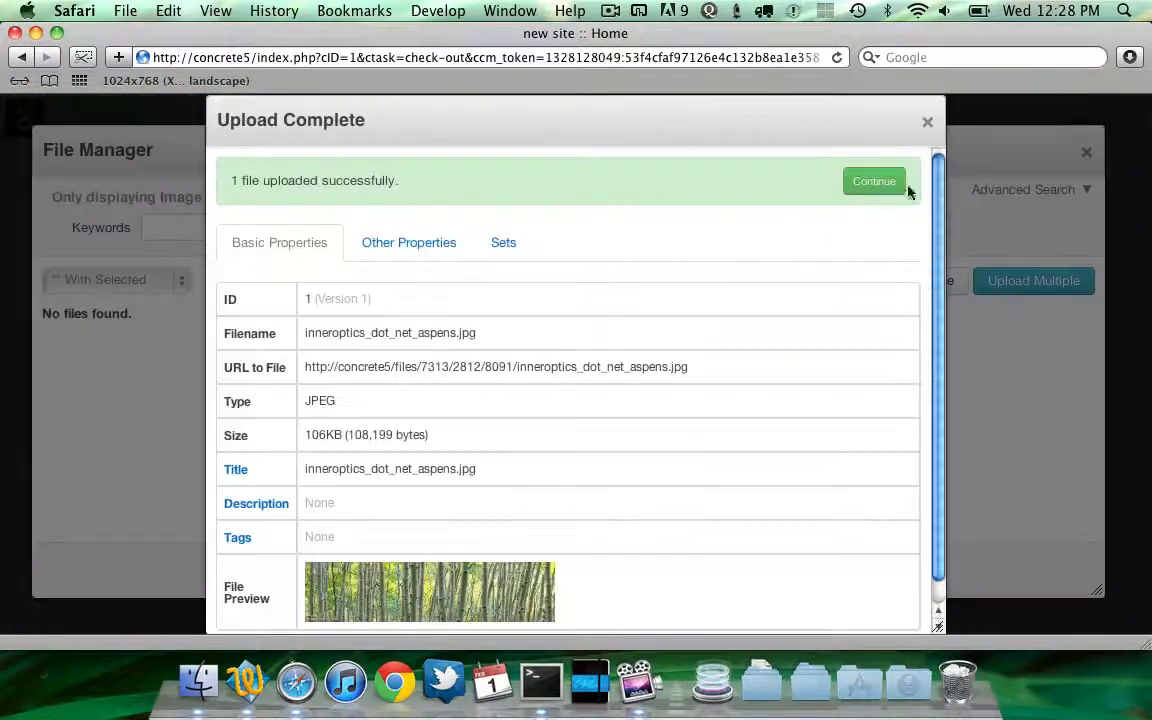
{"action": "left_click", "coordinate": [900, 185]}
{"action": "left_click", "coordinate": [630, 365]}
{"action": "left_click", "coordinate": [585, 393]}
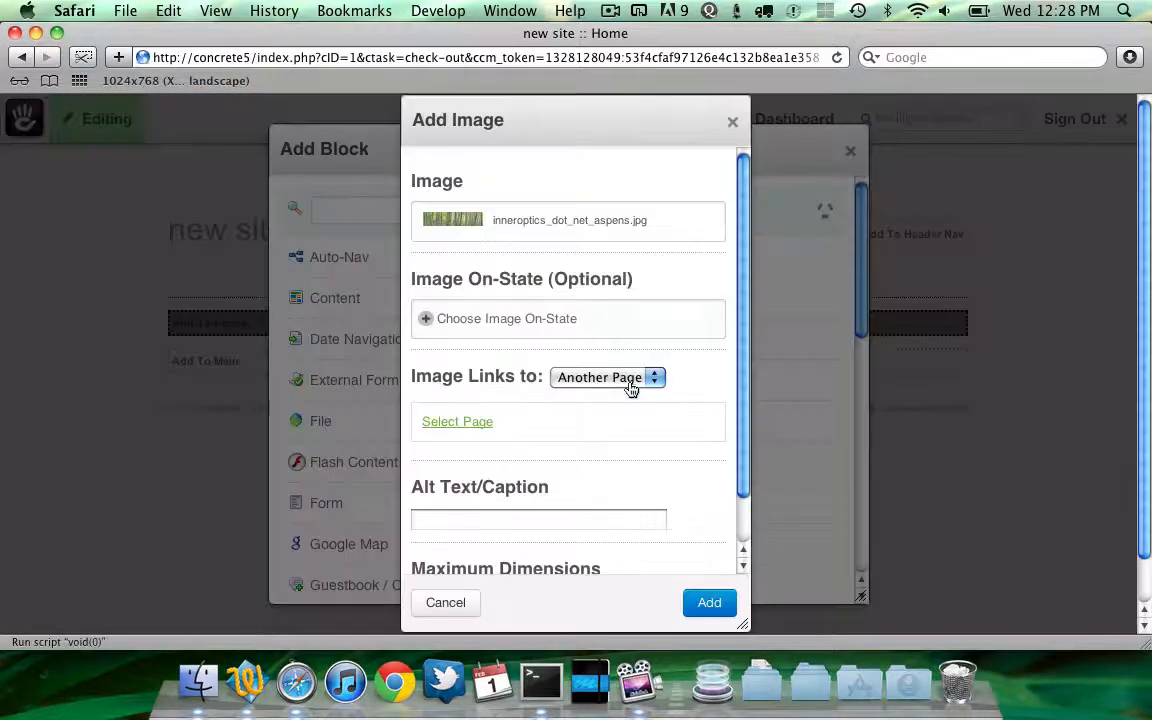
{"action": "left_click", "coordinate": [700, 599]}
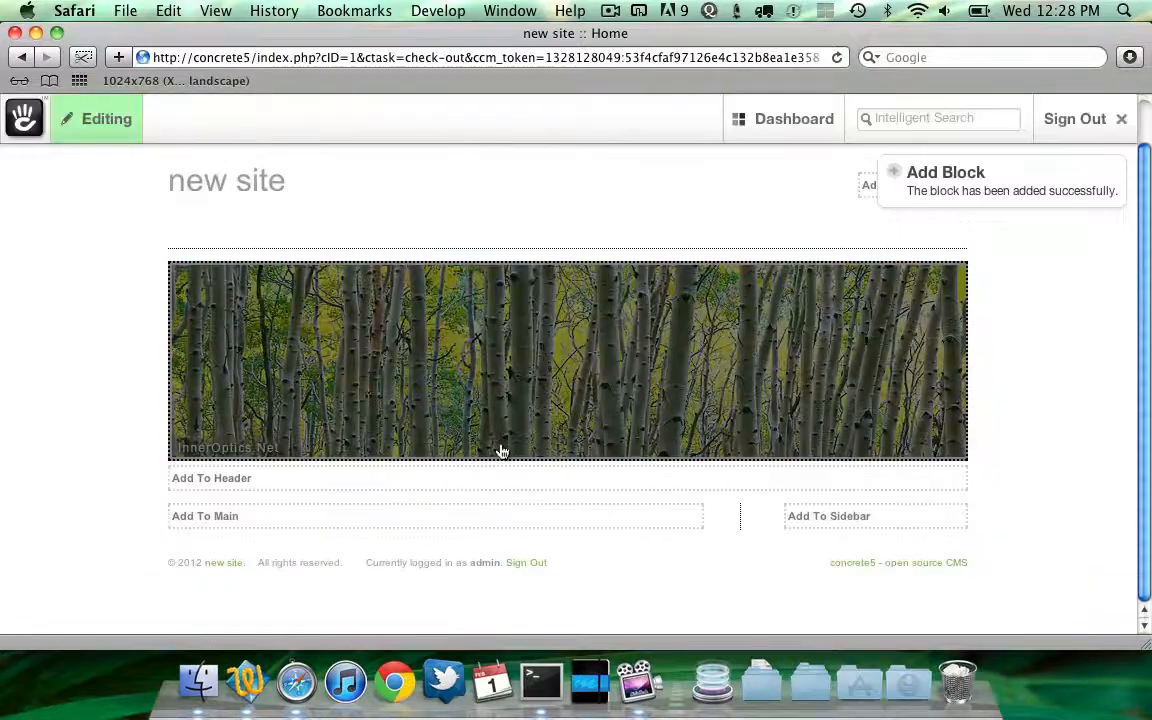
Add a Content block to the main area reading "Welcome to concrete5!" and publish the page edits
{"action": "left_click", "coordinate": [445, 518]}
{"action": "left_click", "coordinate": [458, 392]}
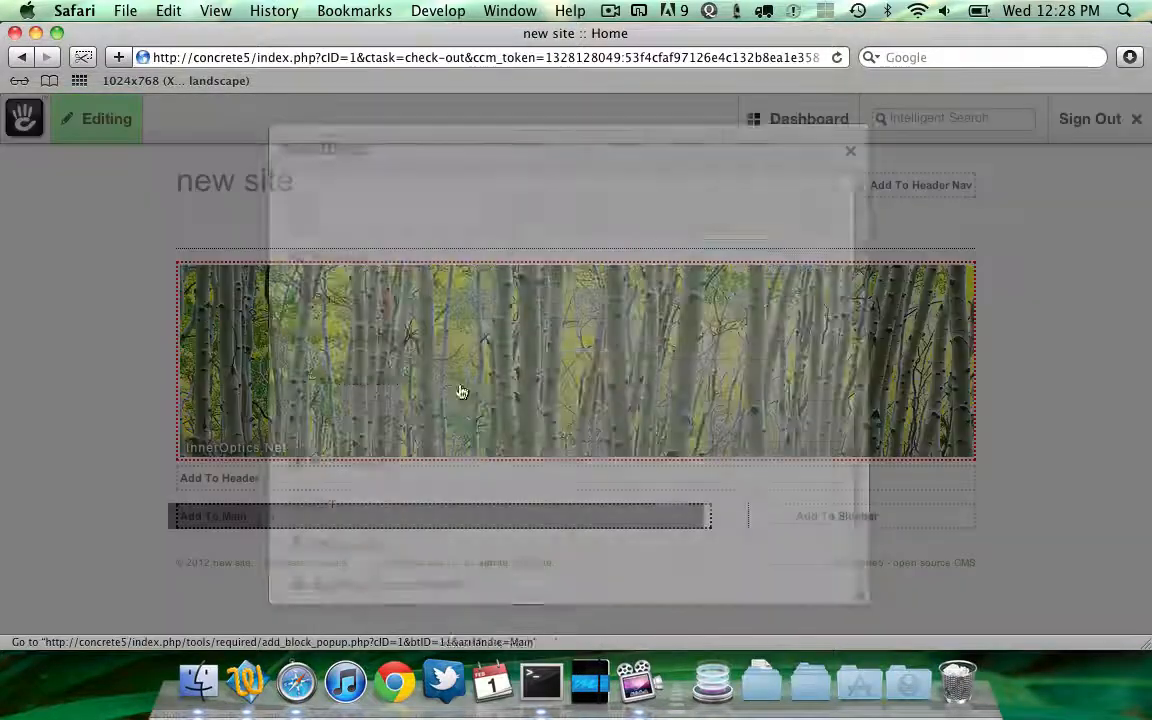
{"action": "left_click", "coordinate": [455, 299]}
{"action": "type", "text": "We"}
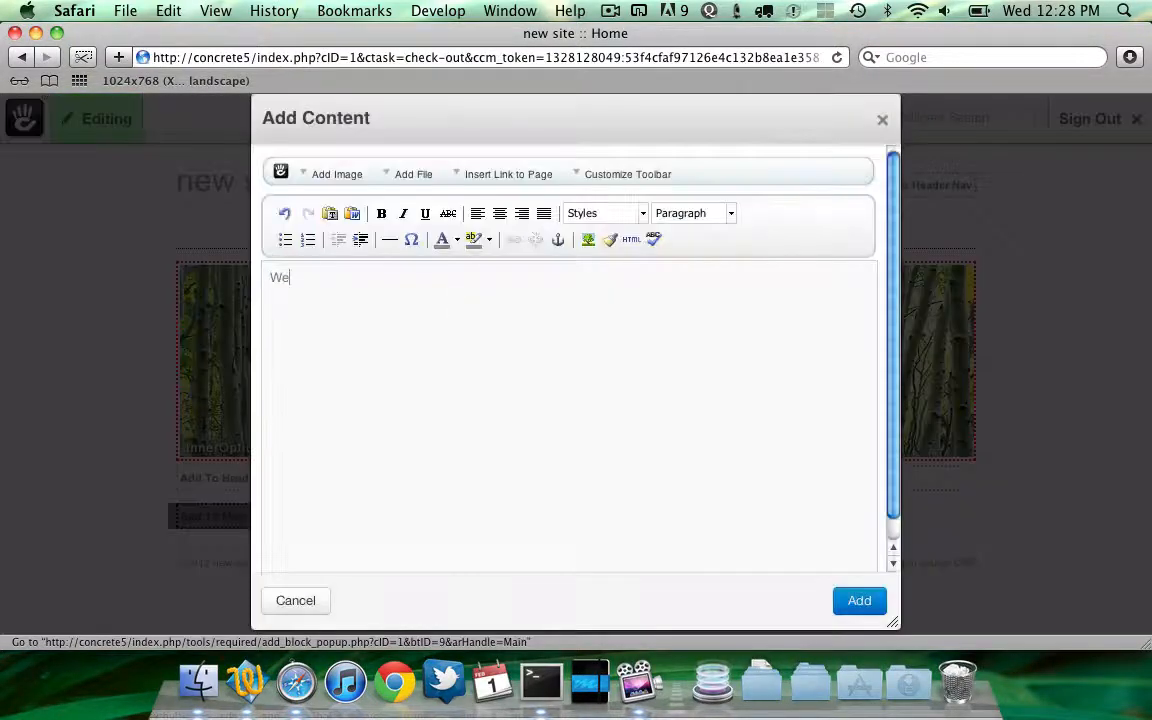
{"action": "type", "text": "lcome to concr"}
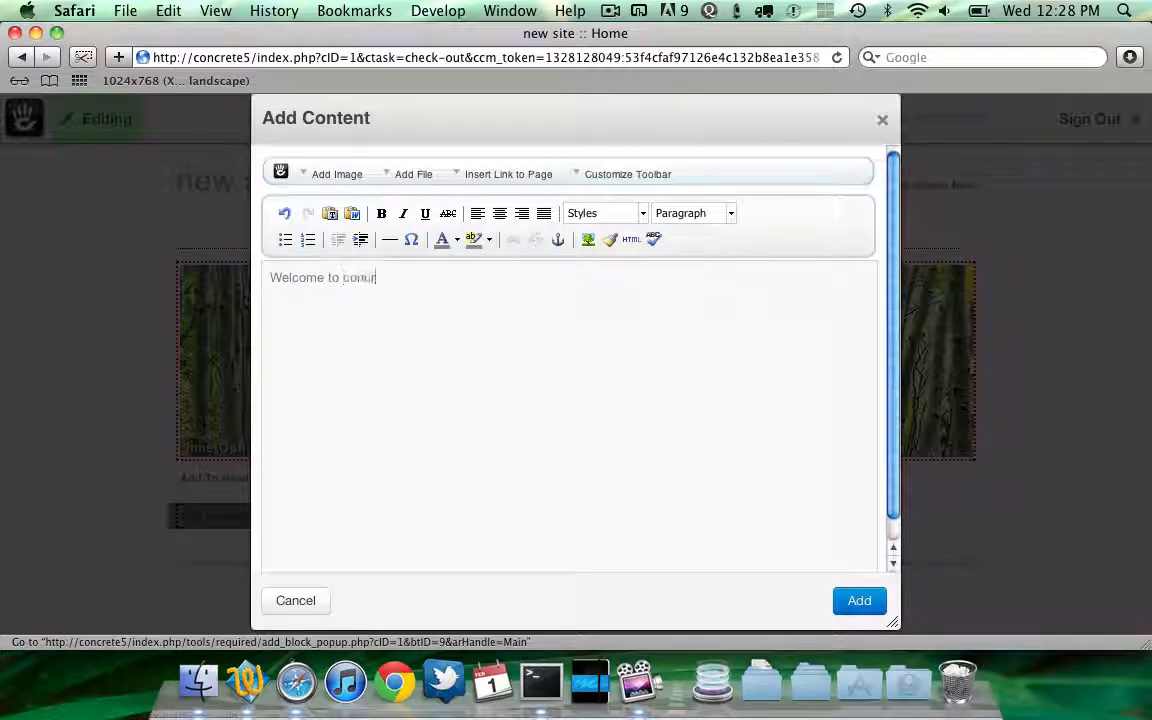
{"action": "type", "text": "ete5!"}
{"action": "left_click", "coordinate": [855, 600]}
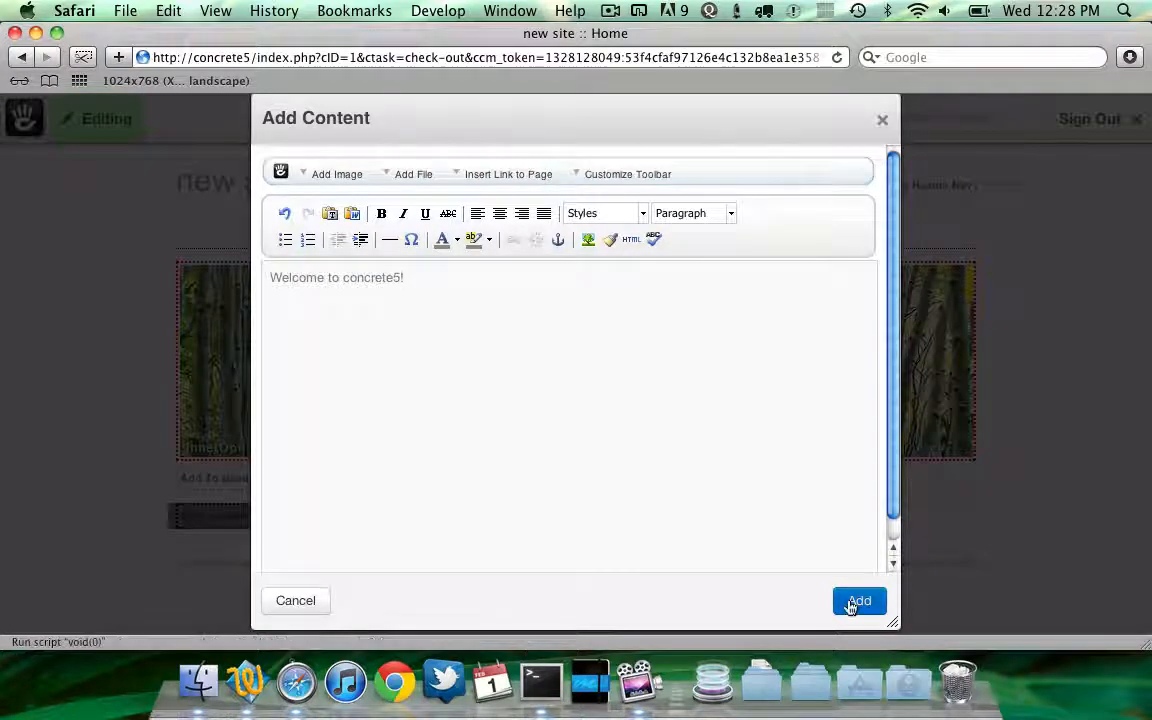
{"action": "left_click", "coordinate": [97, 118]}
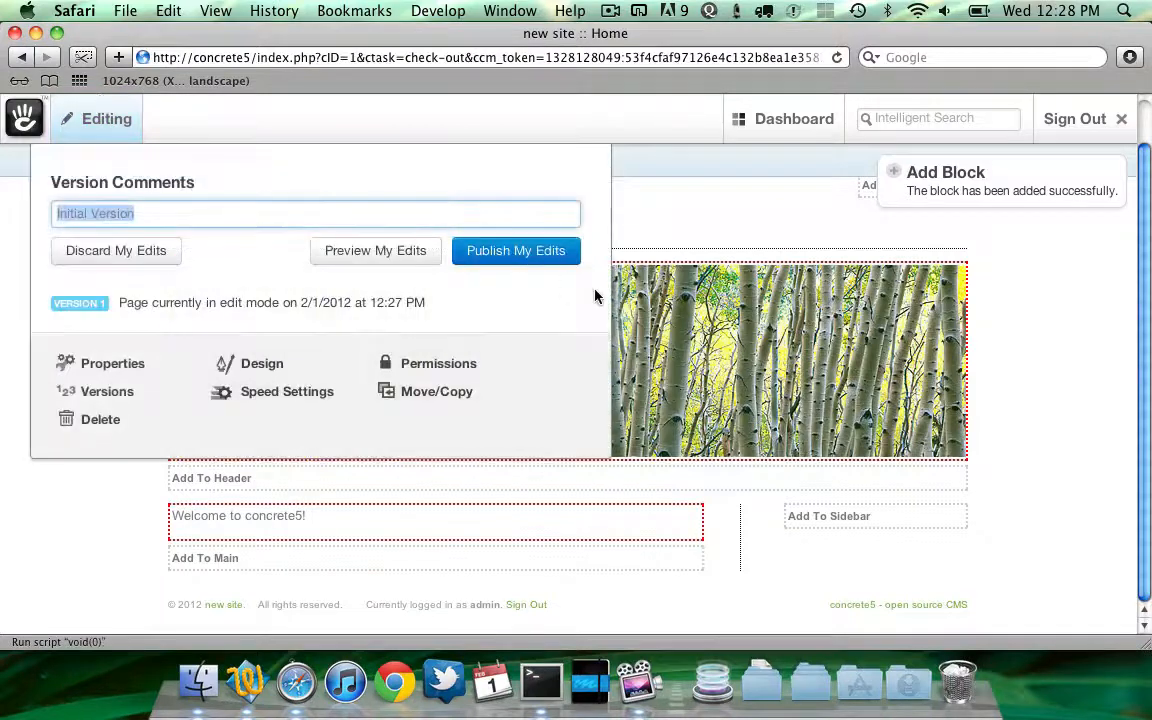
{"action": "left_click", "coordinate": [515, 251]}
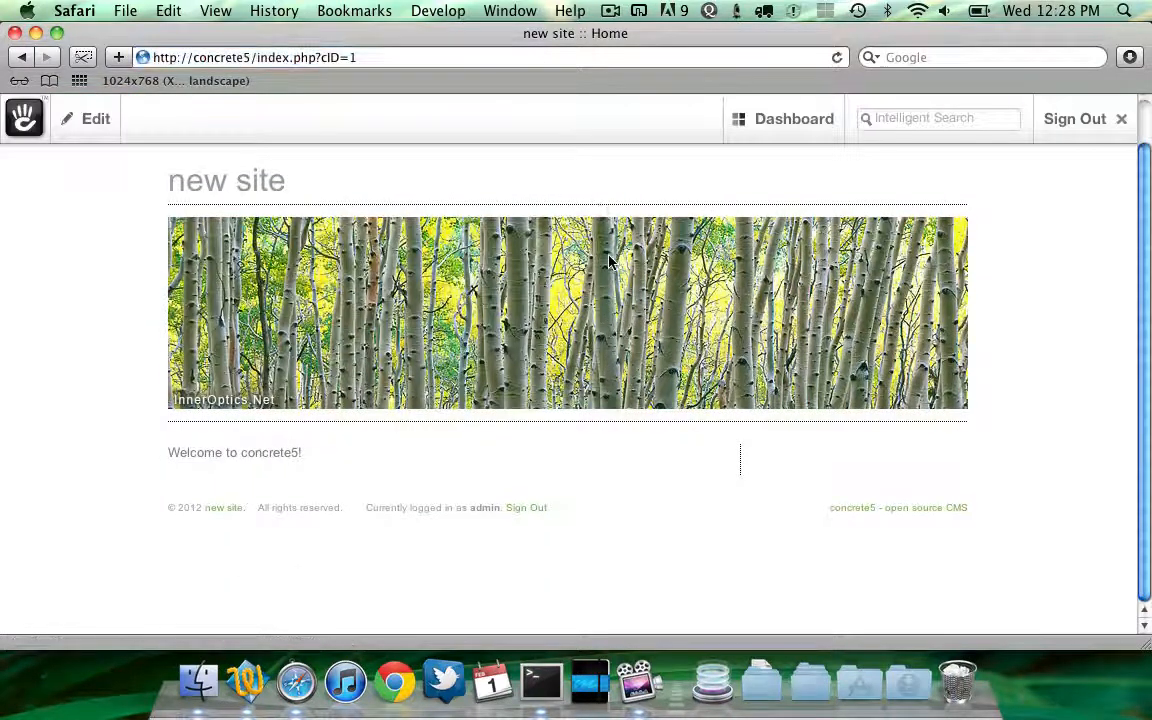
Install the Sample Content and Install Generator add-on from the dashboard's Extend concrete5 page
{"action": "mouse_move", "coordinate": [766, 129]}
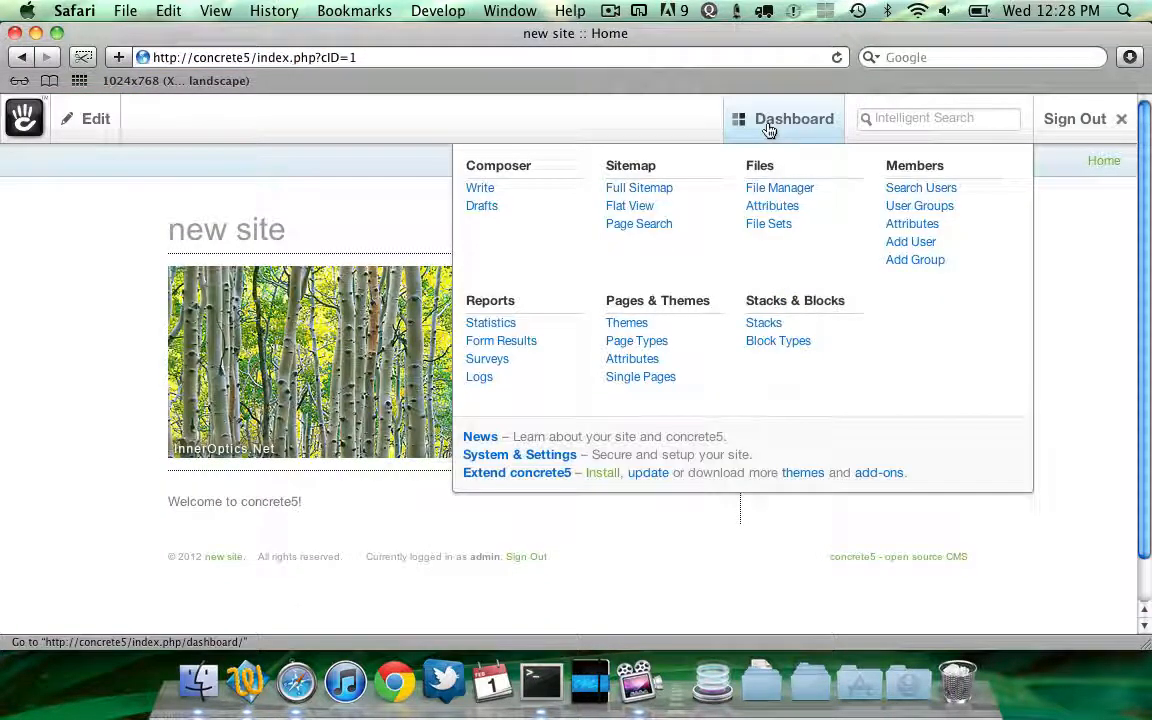
{"action": "left_click", "coordinate": [604, 472]}
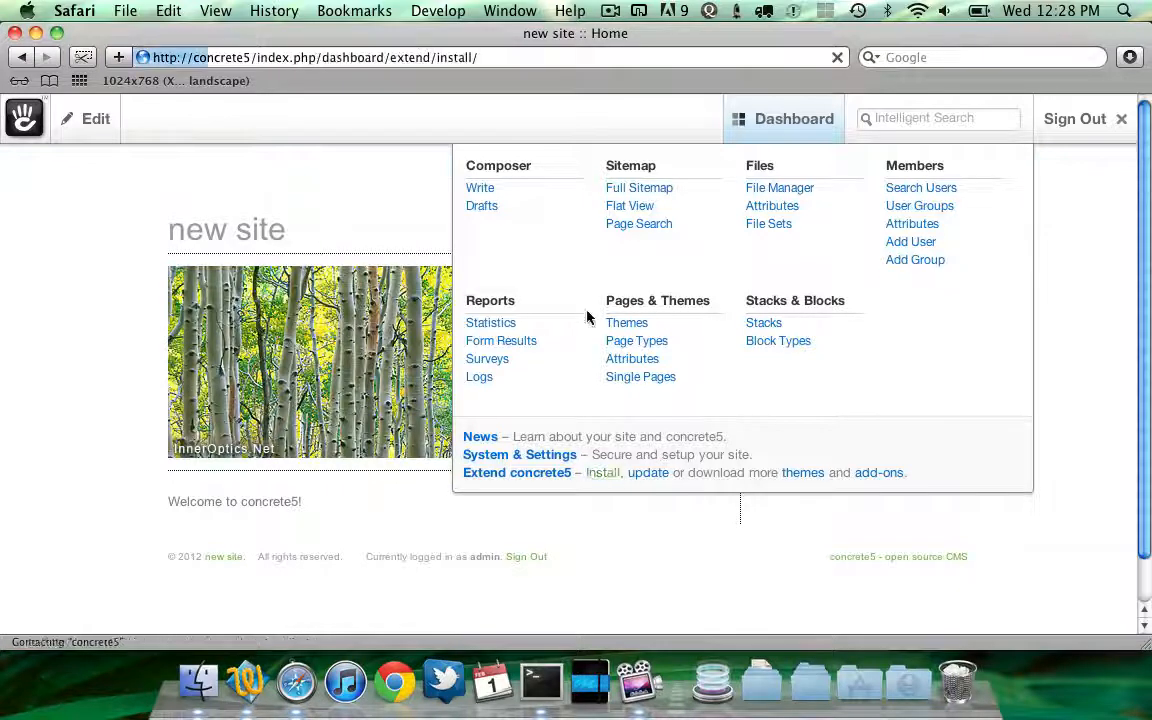
{"action": "scroll", "coordinate": [500, 370], "scroll_direction": "down", "scroll_amount": 3}
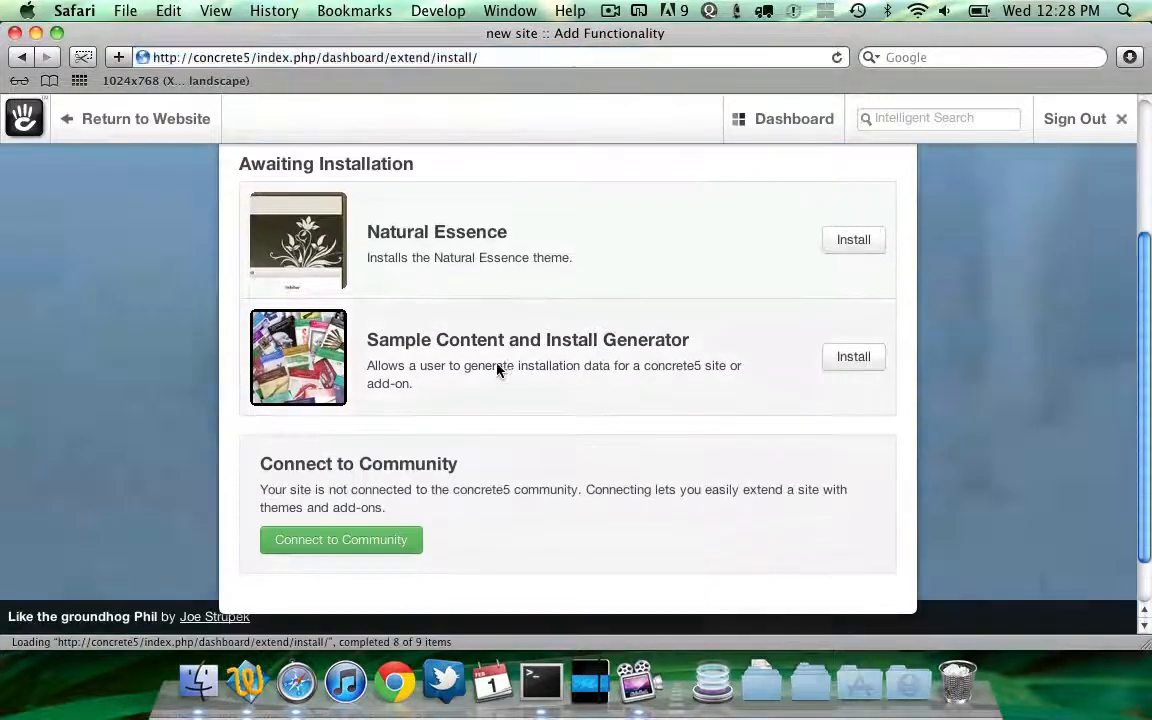
{"action": "left_click", "coordinate": [845, 357]}
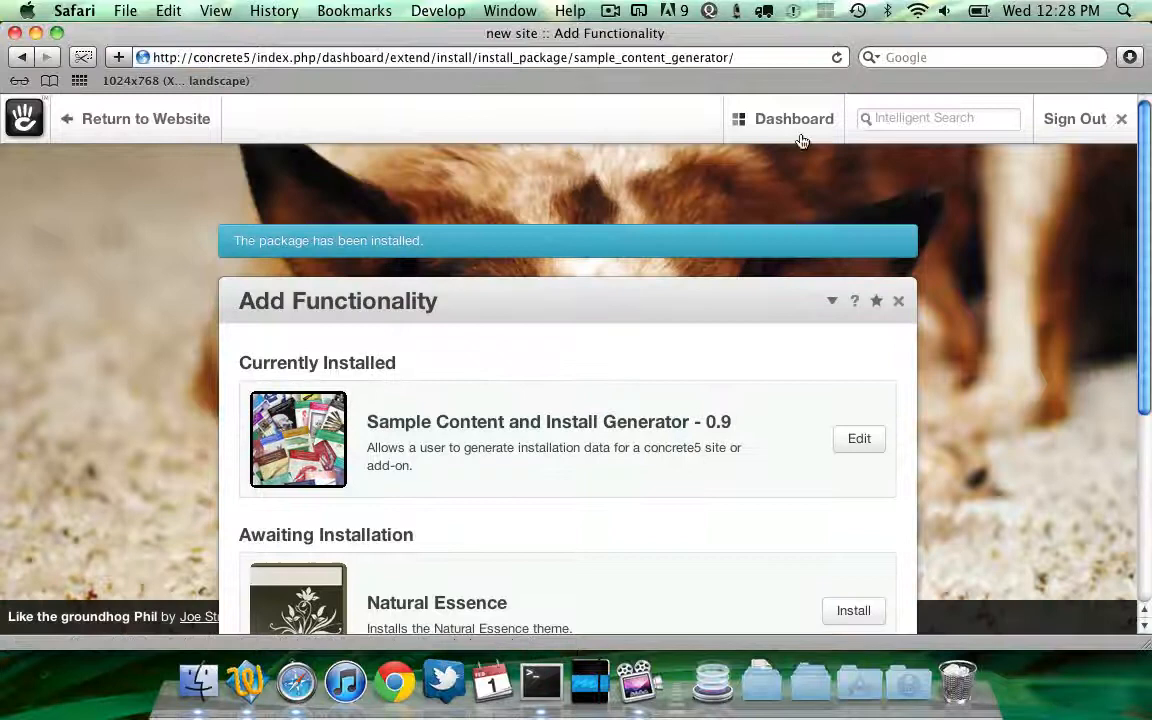
Open Generate Install Data, archive the site's files and download the file manager files zip
{"action": "mouse_move", "coordinate": [803, 109]}
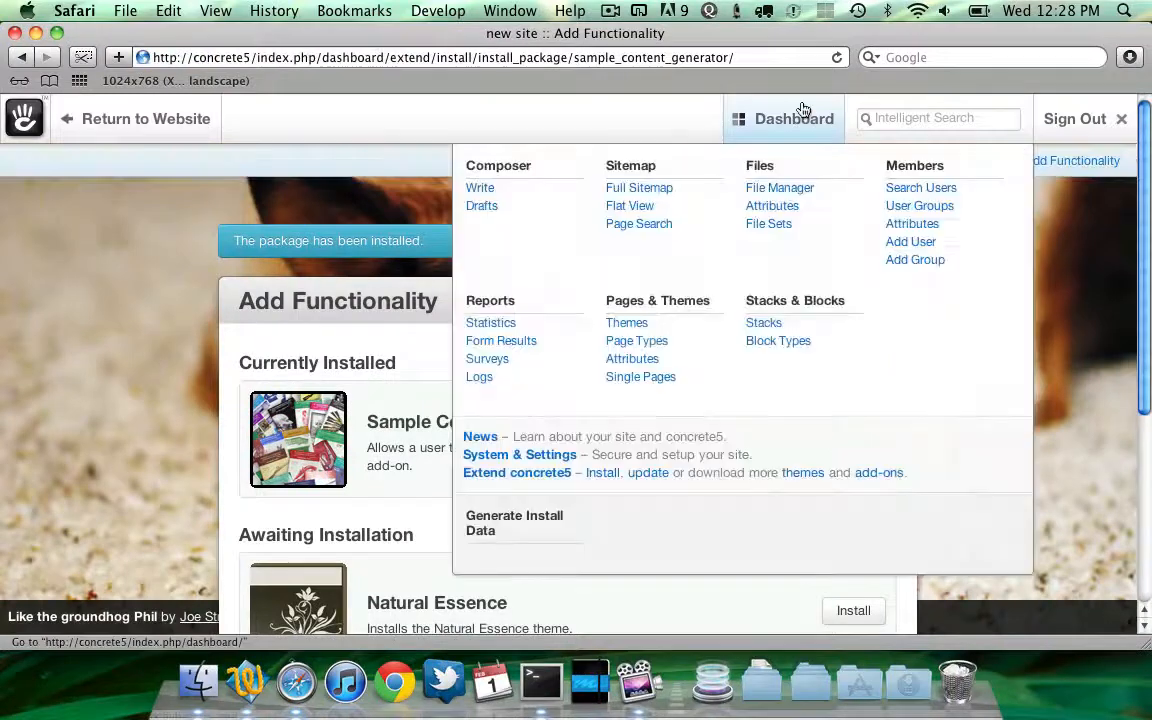
{"action": "left_click", "coordinate": [505, 526]}
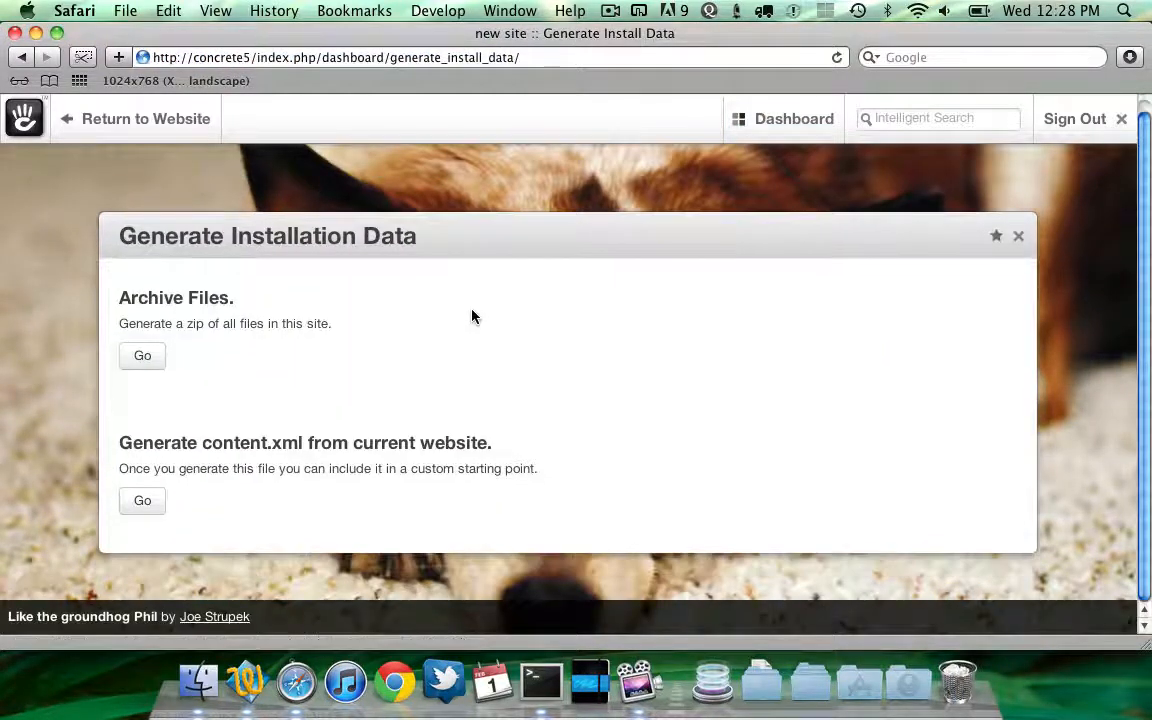
{"action": "left_click", "coordinate": [144, 355]}
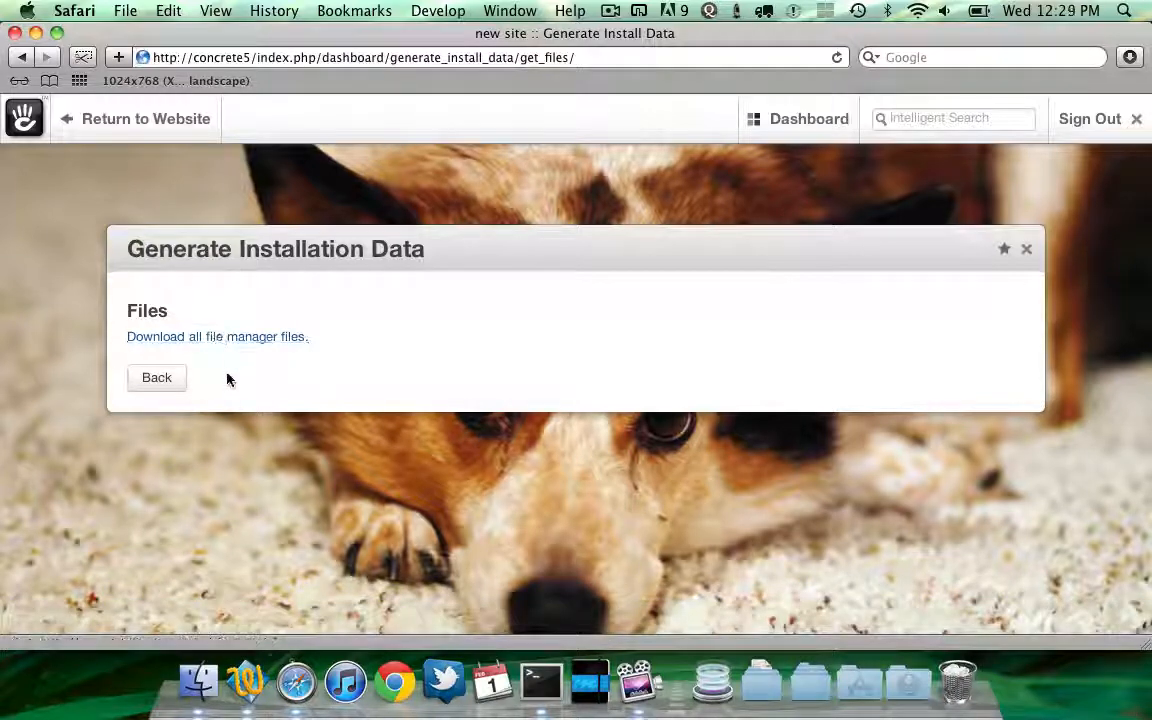
{"action": "left_click", "coordinate": [231, 340]}
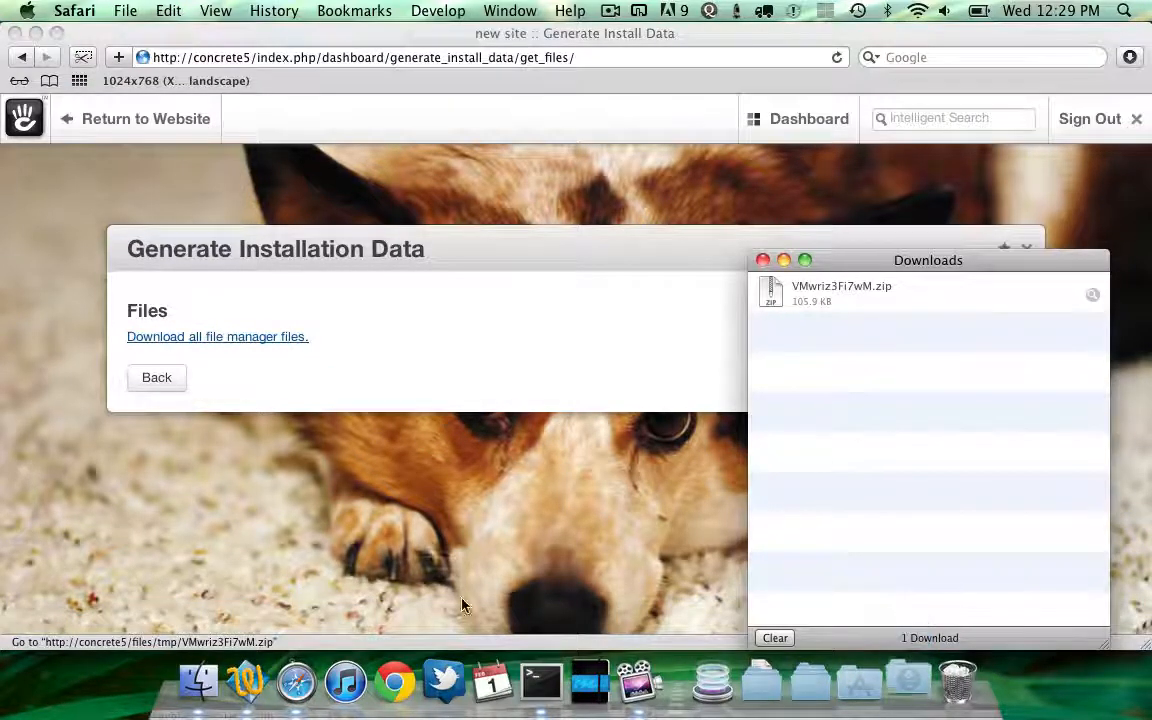
Open the Downloads folder in Finder to examine the downloaded zip and image files
{"action": "left_click", "coordinate": [198, 683]}
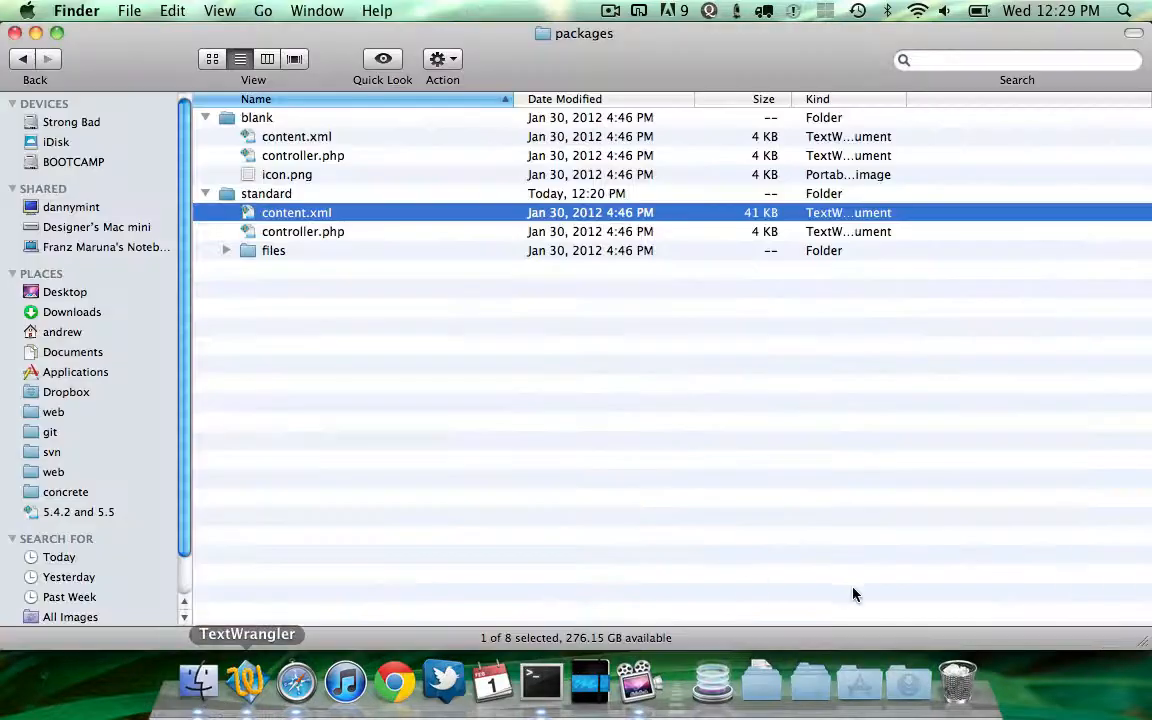
{"action": "left_click", "coordinate": [908, 683]}
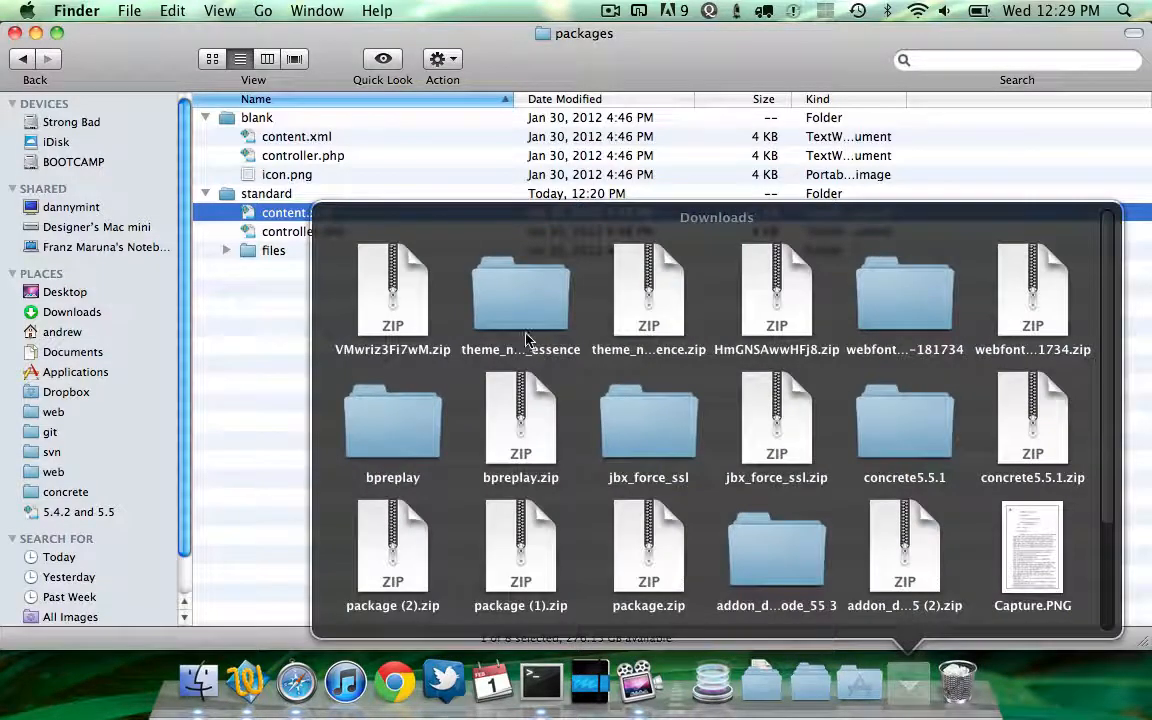
{"action": "left_click", "coordinate": [432, 328]}
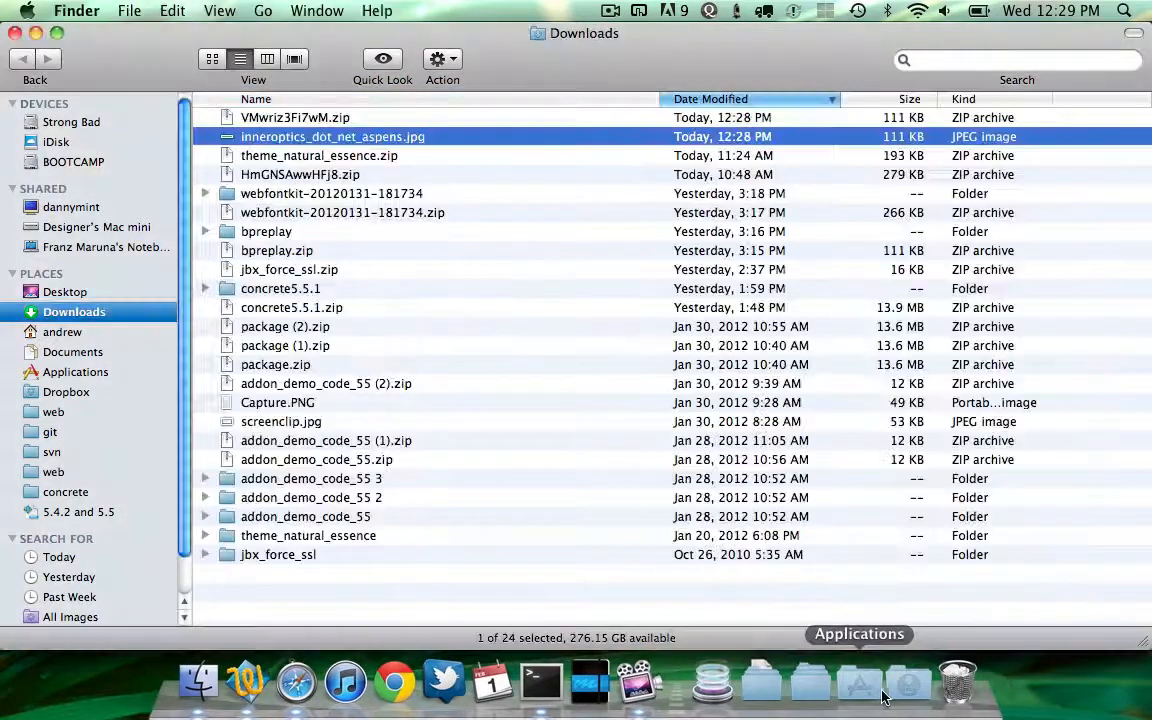
{"action": "left_click", "coordinate": [908, 683]}
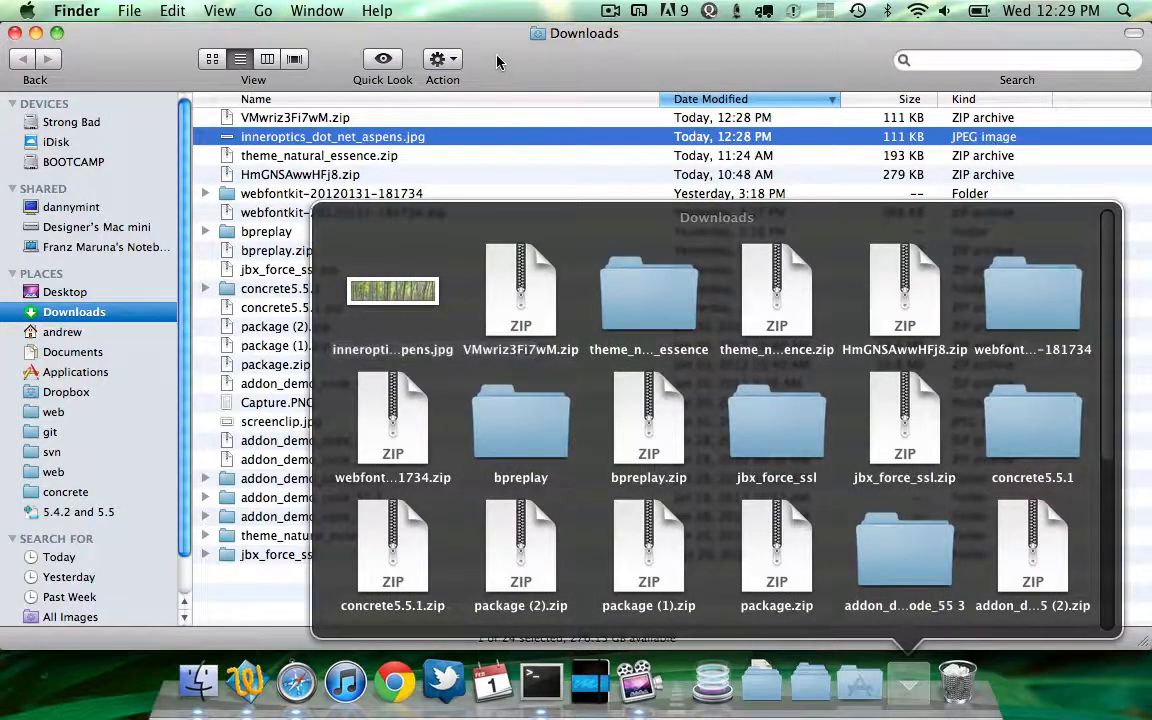
{"action": "left_click", "coordinate": [446, 49]}
{"action": "key", "text": "Up"}
{"action": "key", "text": "Down"}
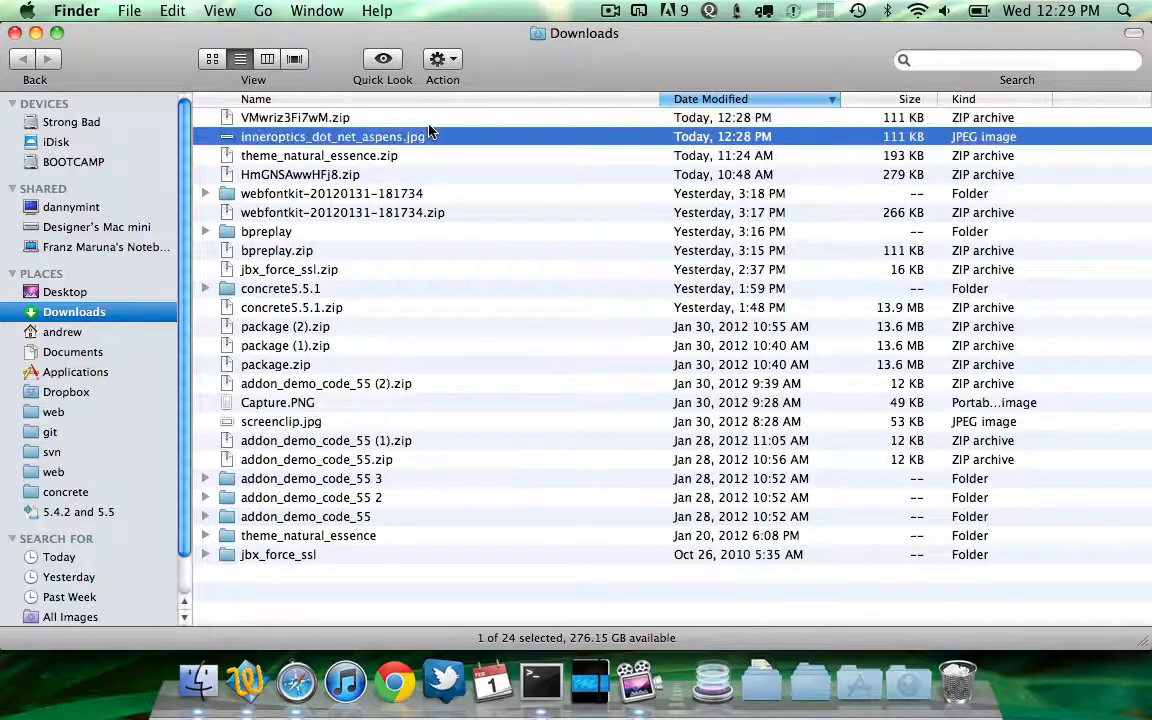
Open the install folder and examine the packages/testing/files folder holding the three sample JPEG images
{"action": "key", "text": "Down"}
{"action": "key", "text": "Up"}
{"action": "key", "text": "Down"}
{"action": "key", "text": "Up"}
{"action": "key", "text": "F11"}
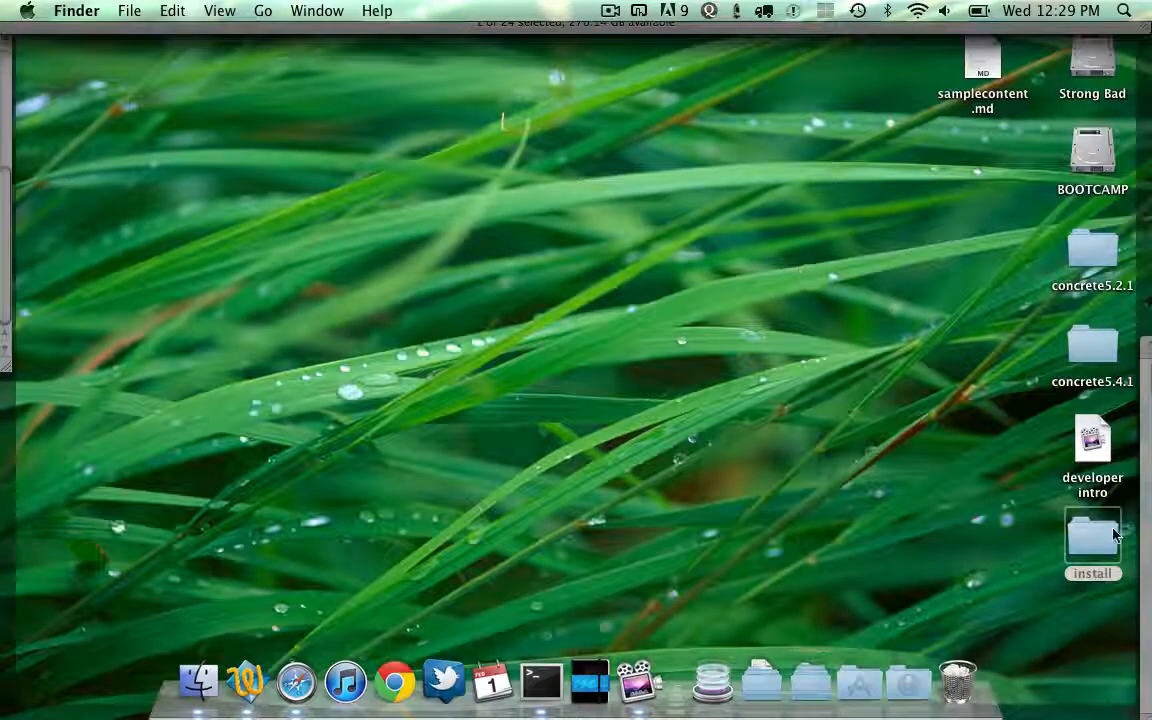
{"action": "key", "text": "F11"}
{"action": "key", "text": "Down"}
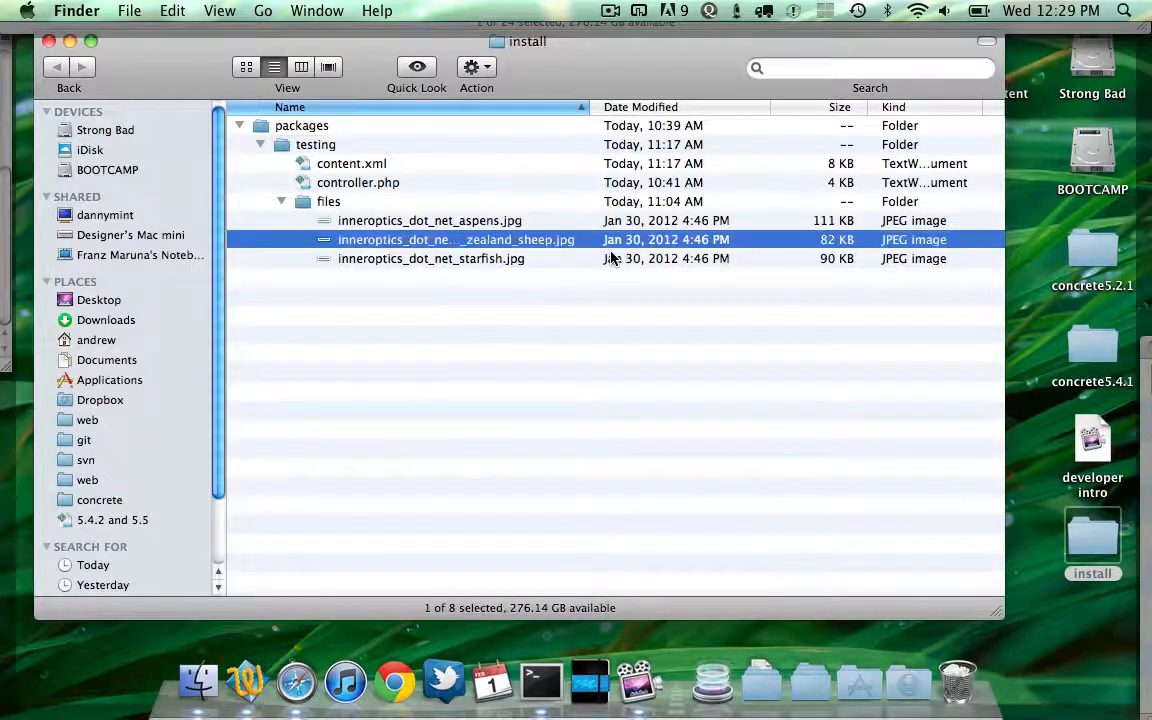
{"action": "key", "text": "Up"}
{"action": "left_click", "coordinate": [613, 258], "text": "shift"}
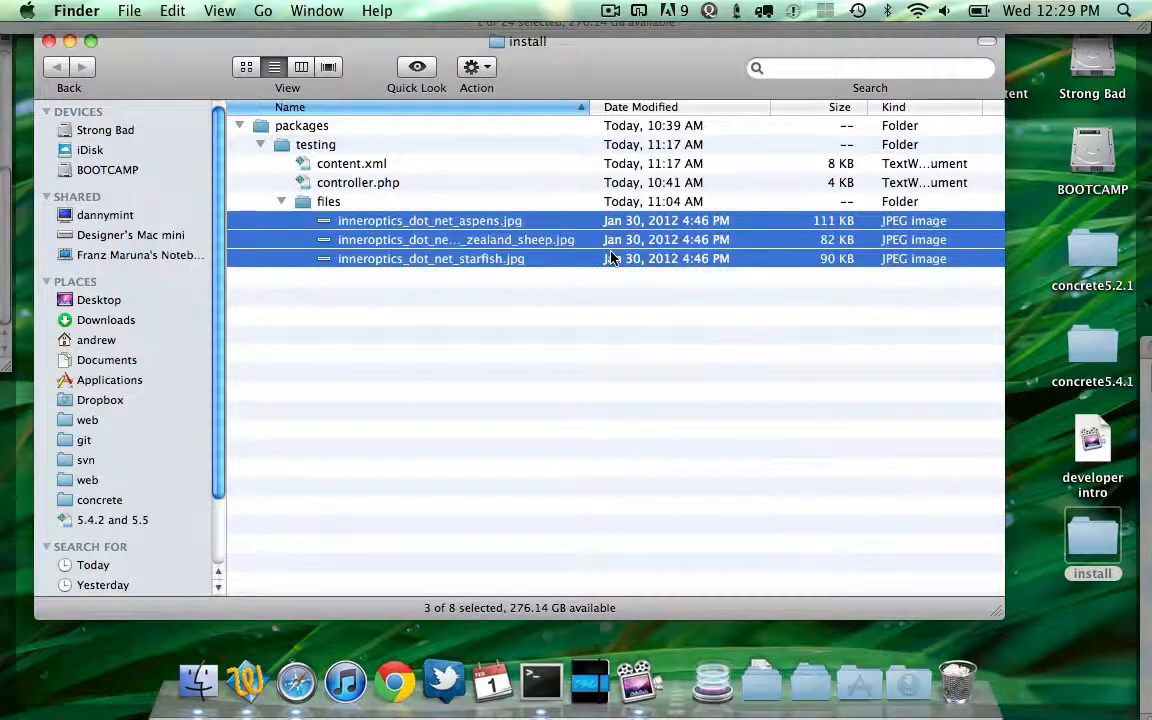
{"action": "key", "text": "Up"}
{"action": "key", "text": "Up"}
{"action": "left_click", "coordinate": [613, 258], "text": "shift"}
{"action": "key", "text": "Up"}
{"action": "key", "text": "Up"}
{"action": "left_click", "coordinate": [613, 258], "text": "shift"}
{"action": "left_click", "coordinate": [322, 336]}
{"action": "left_click_drag", "start_coordinate": [263, 52], "coordinate": [307, 63]}
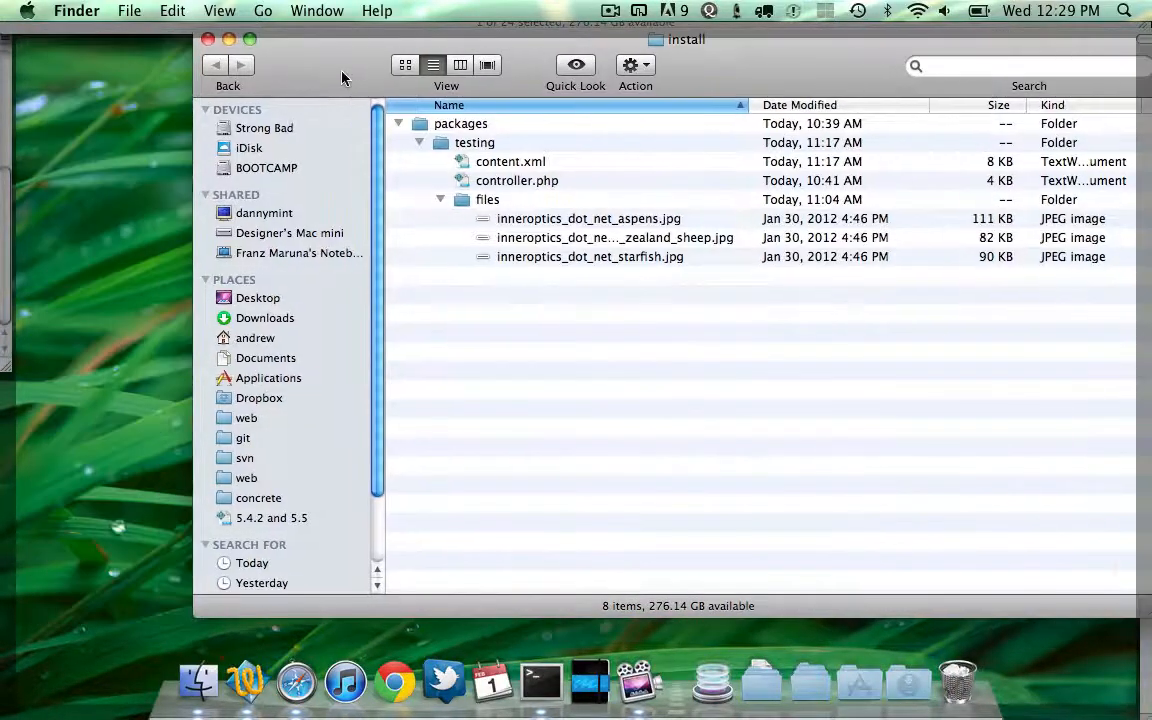
Return to Generate Installation Data in the browser and generate content.xml from the current website
{"action": "key", "text": "super+Tab"}
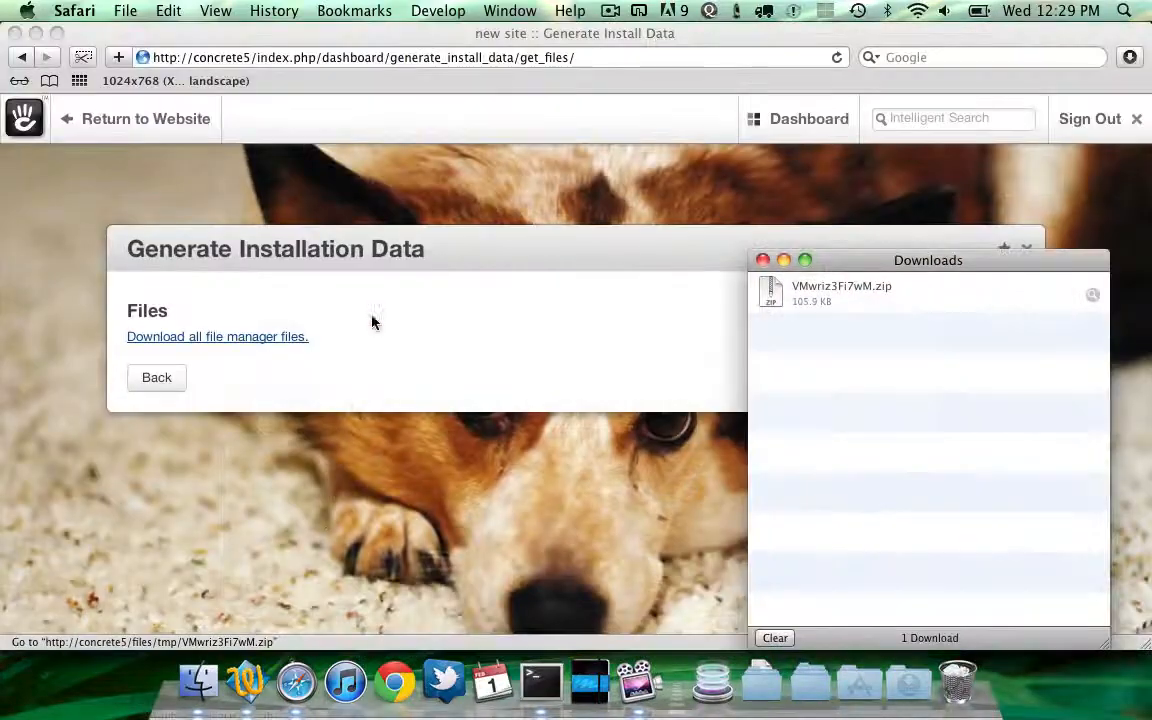
{"action": "left_click", "coordinate": [372, 321]}
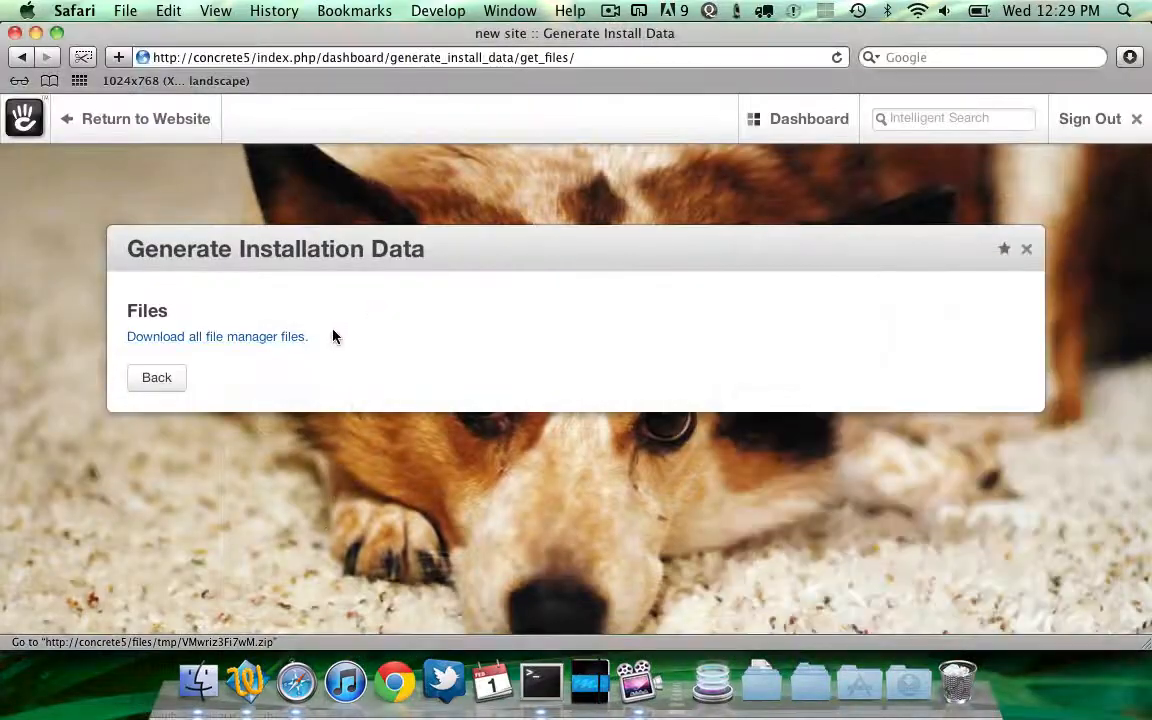
{"action": "left_click", "coordinate": [160, 383]}
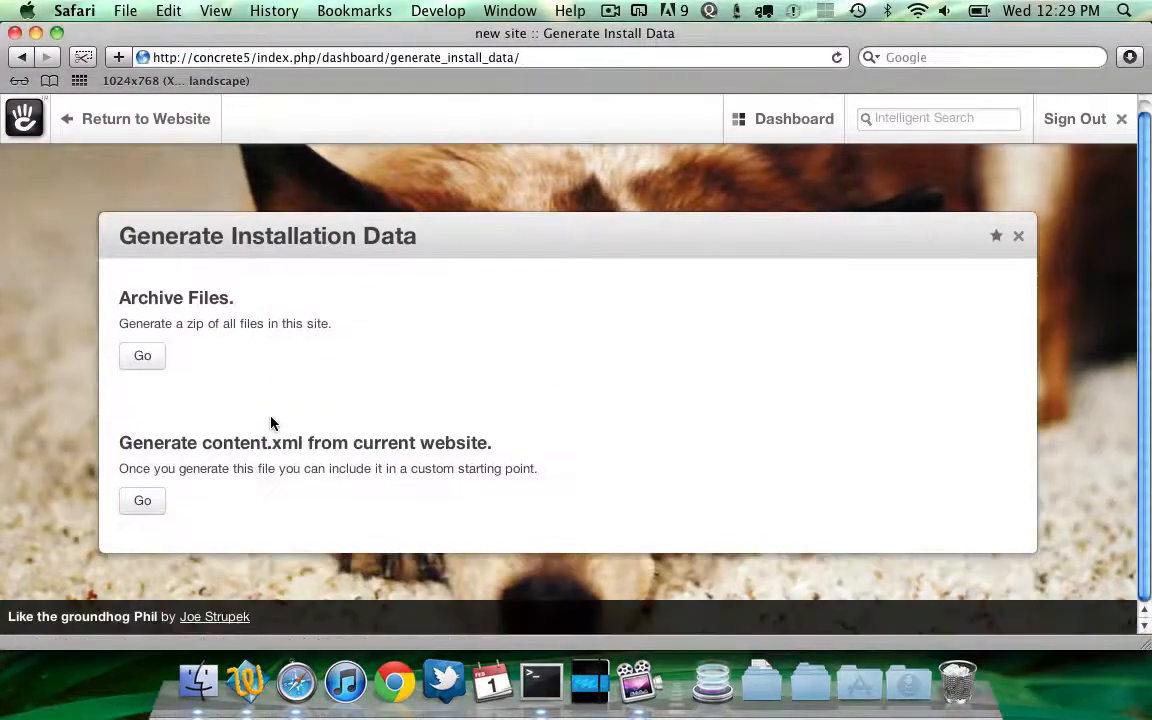
{"action": "left_click", "coordinate": [142, 500]}
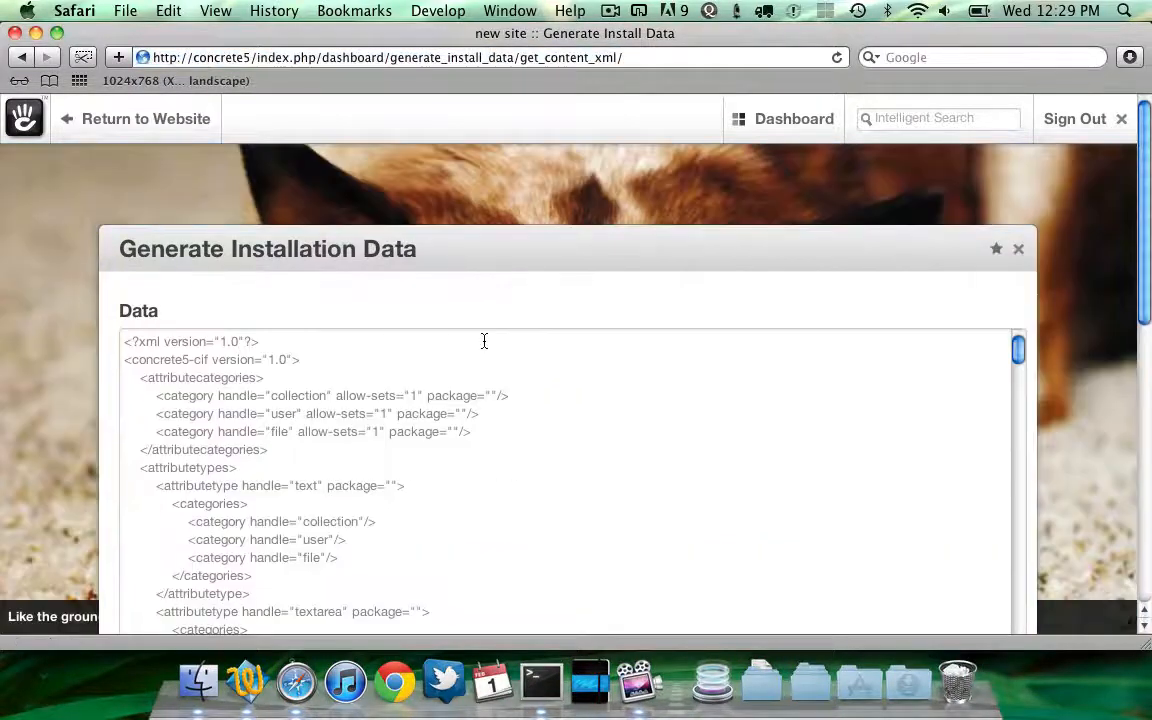
Scroll through the generated content.xml data to examine its attribute, block type and permission entries
{"action": "scroll", "coordinate": [508, 415], "scroll_direction": "down", "scroll_amount": 3}
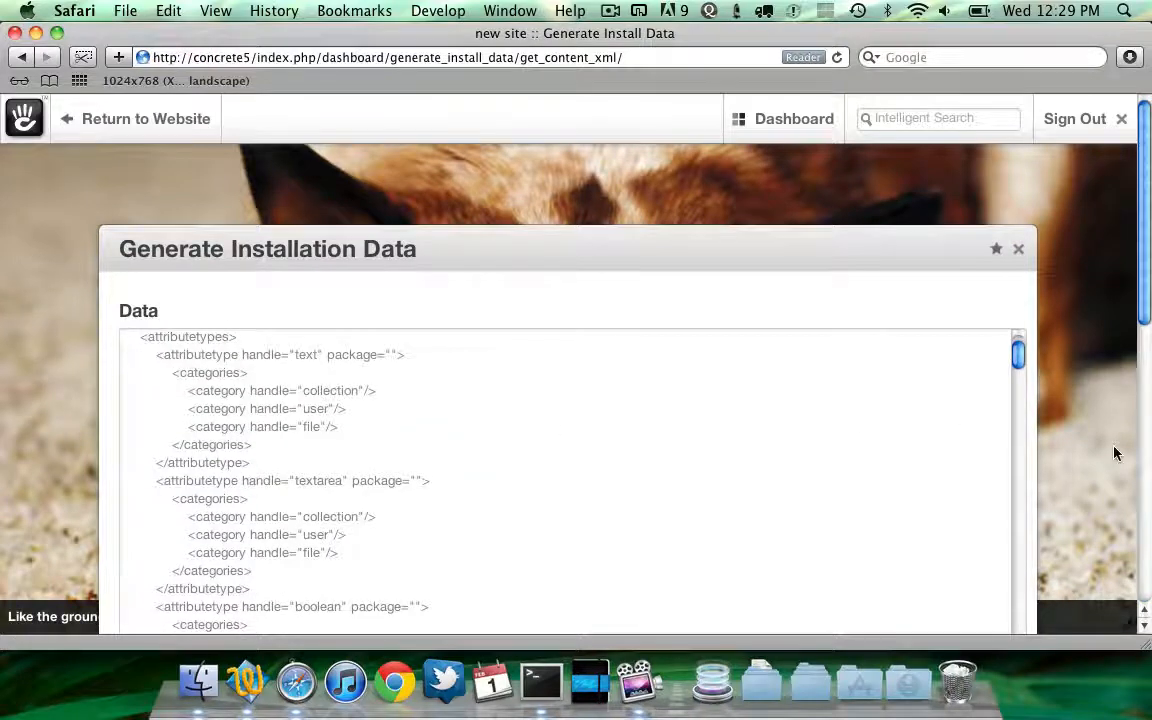
{"action": "scroll", "coordinate": [1114, 453], "scroll_direction": "down", "scroll_amount": 5}
{"action": "scroll", "coordinate": [820, 290], "scroll_direction": "up", "scroll_amount": 2}
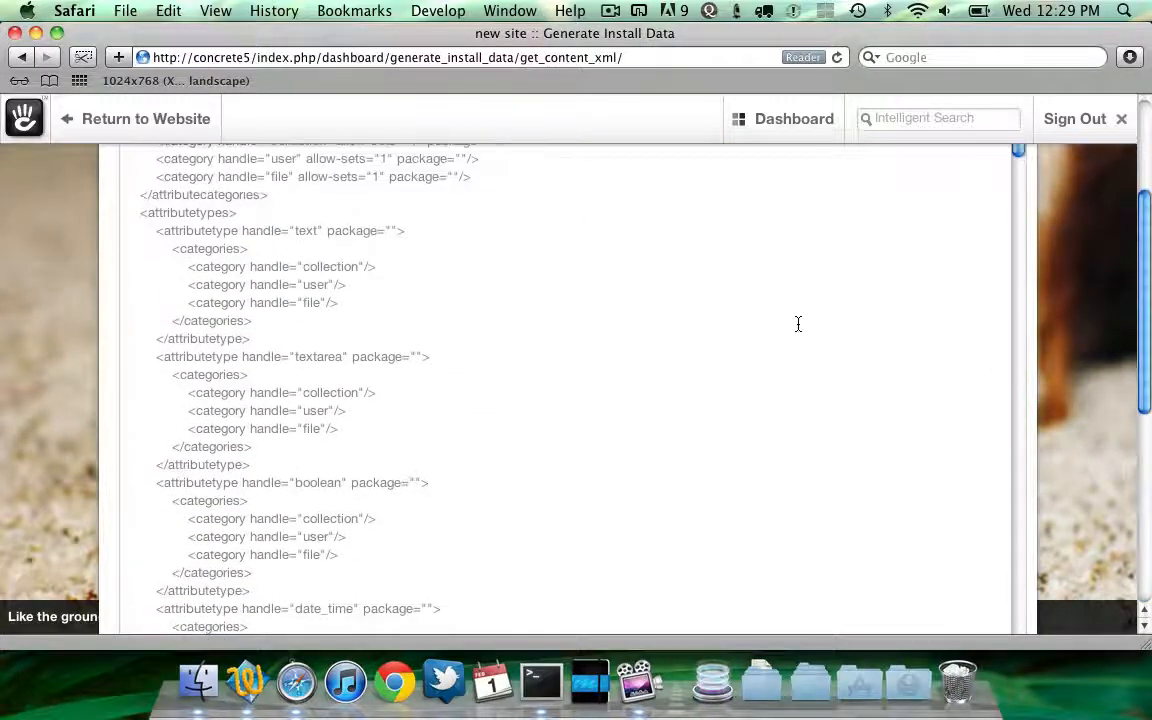
{"action": "scroll", "coordinate": [798, 324], "scroll_direction": "up", "scroll_amount": 3}
{"action": "scroll", "coordinate": [674, 334], "scroll_direction": "down", "scroll_amount": 5}
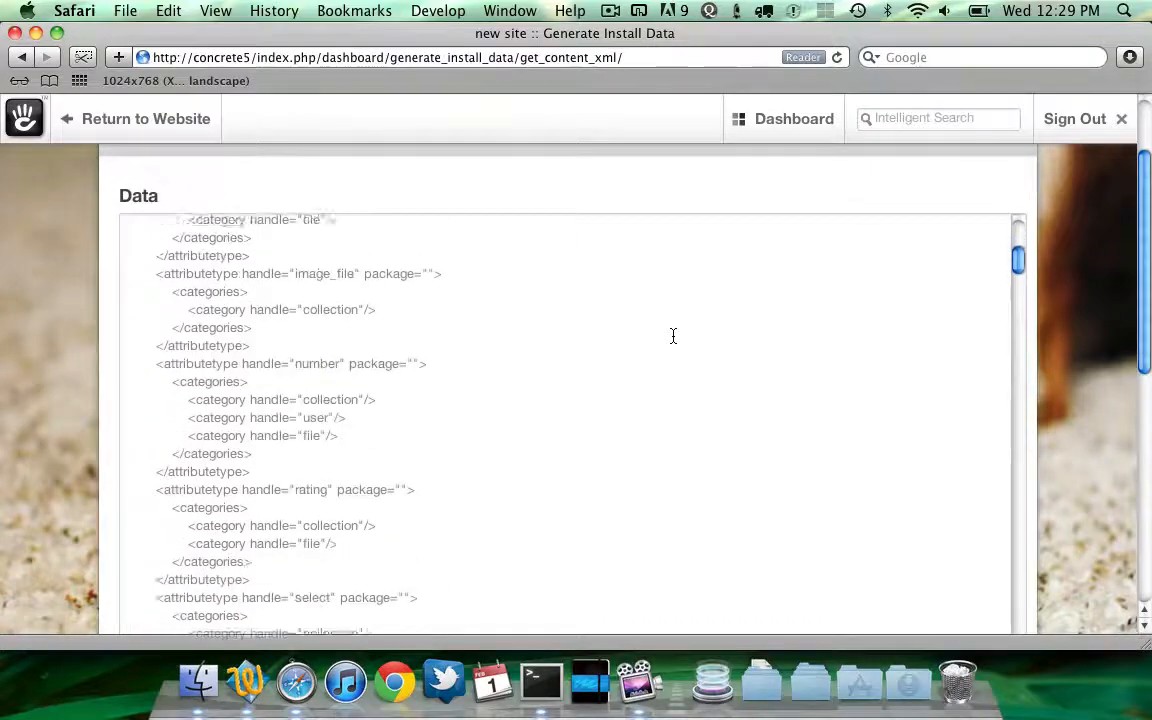
{"action": "scroll", "coordinate": [673, 335], "scroll_direction": "down", "scroll_amount": 10}
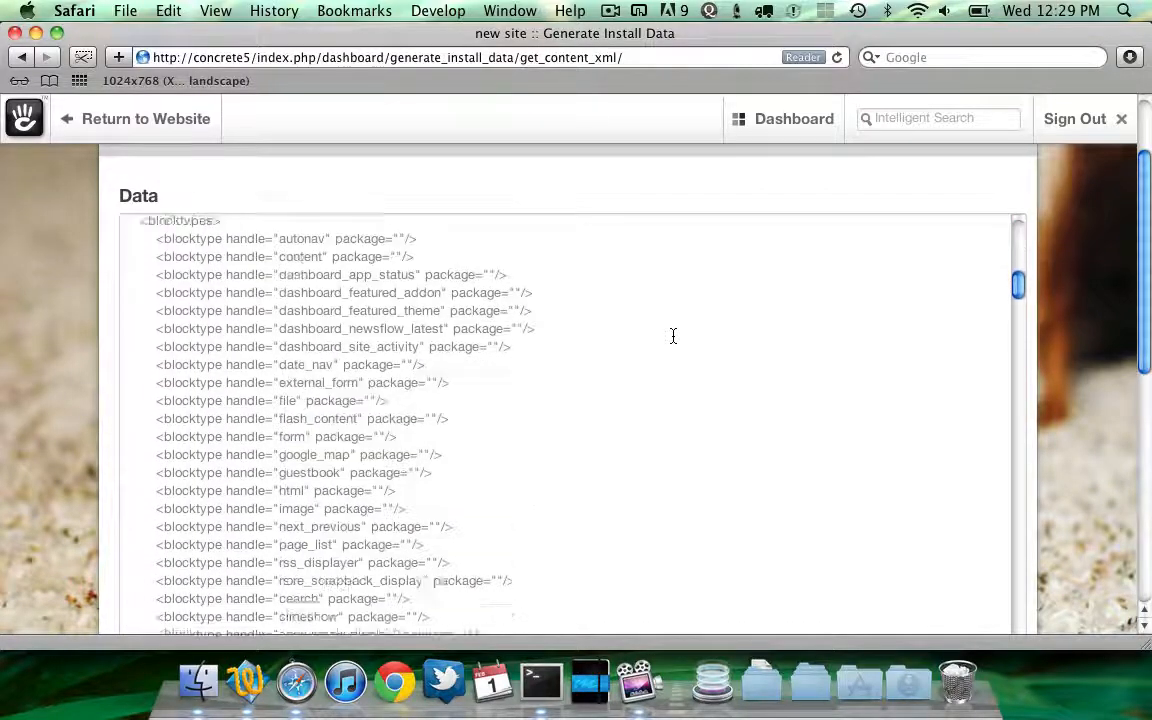
{"action": "scroll", "coordinate": [673, 335], "scroll_direction": "down", "scroll_amount": 10}
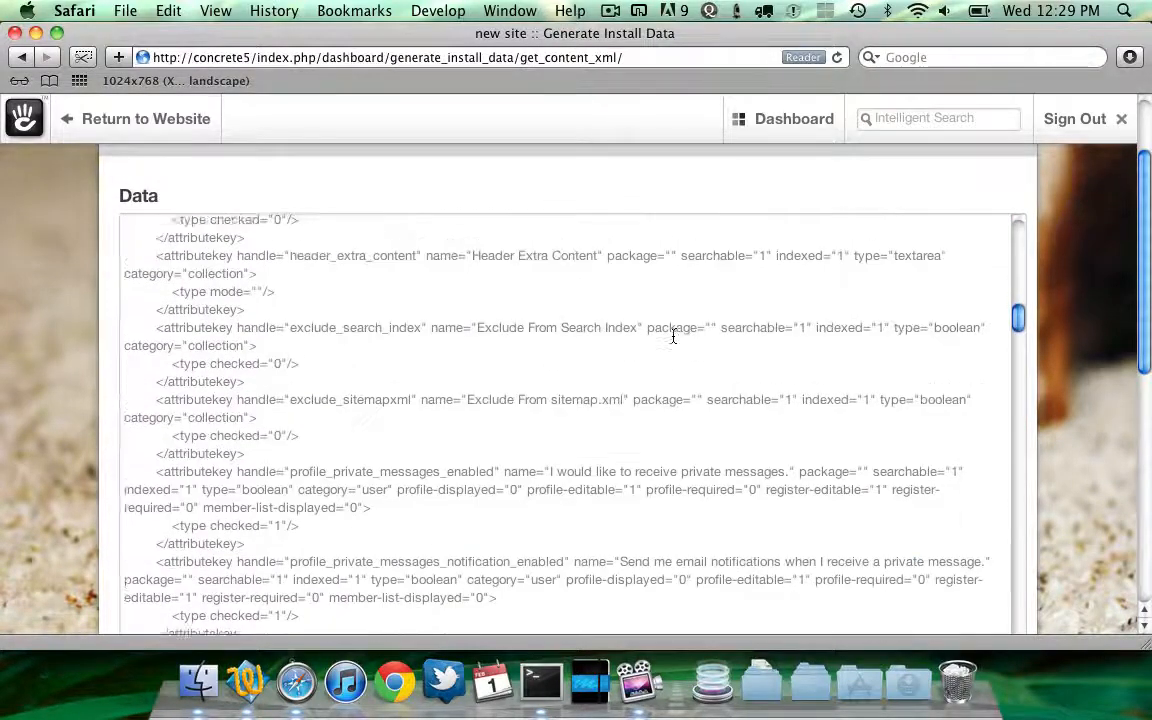
{"action": "scroll", "coordinate": [673, 336], "scroll_direction": "down", "scroll_amount": 3}
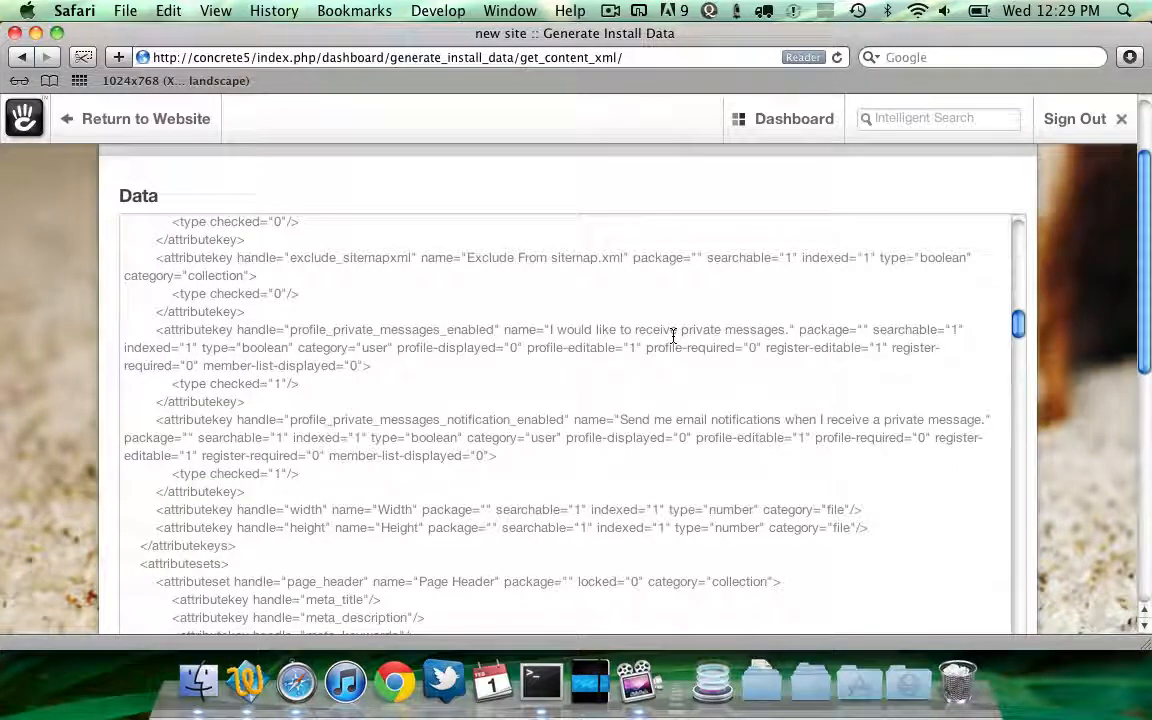
{"action": "scroll", "coordinate": [673, 336], "scroll_direction": "down", "scroll_amount": 6}
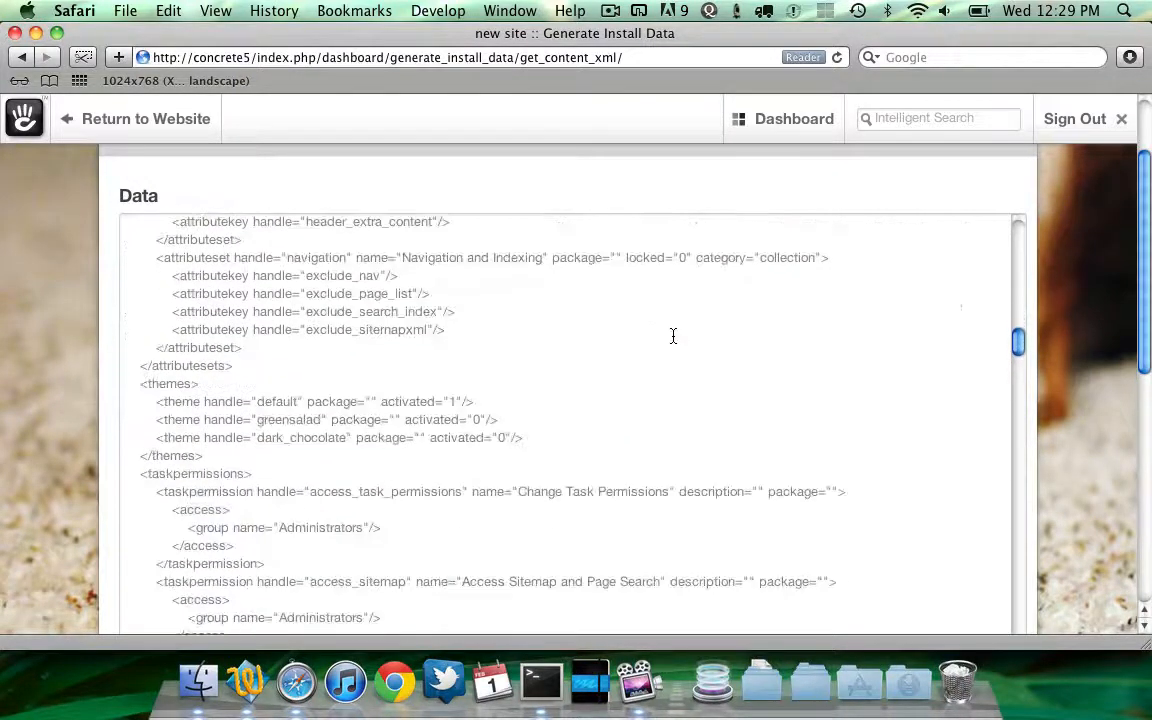
{"action": "scroll", "coordinate": [673, 336], "scroll_direction": "down", "scroll_amount": 10}
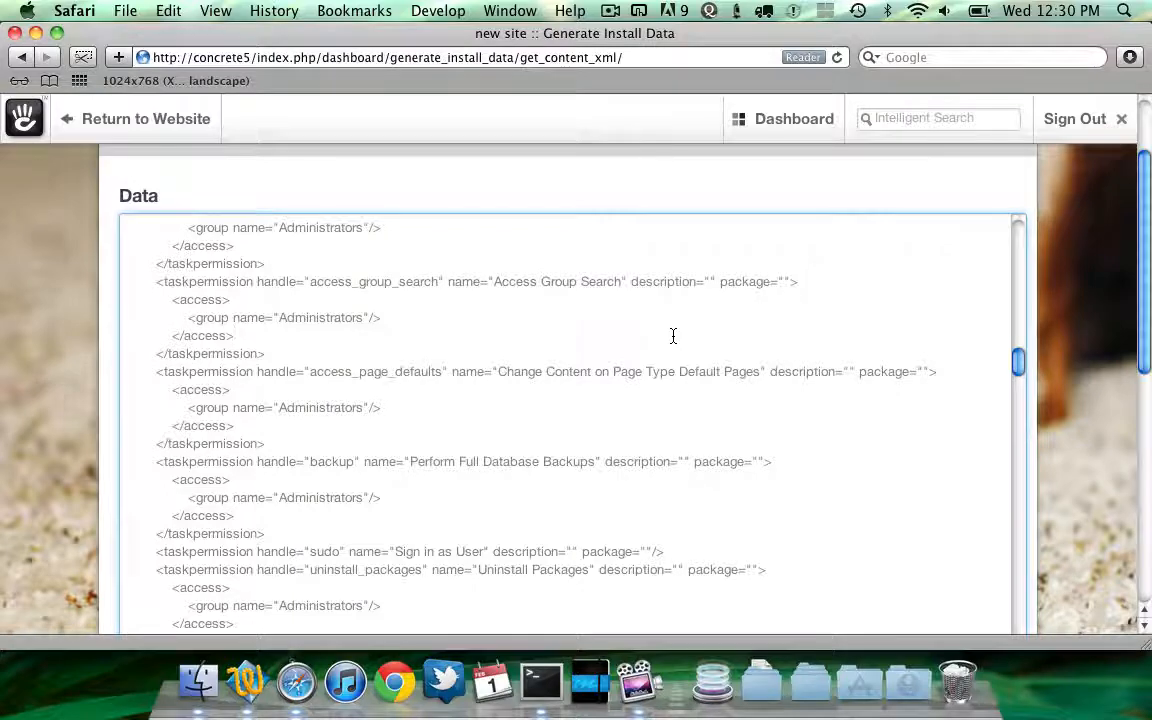
Copy all of the generated XML data and paste it into a new TextWrangler document, widening its window
{"action": "key", "text": "super+a"}
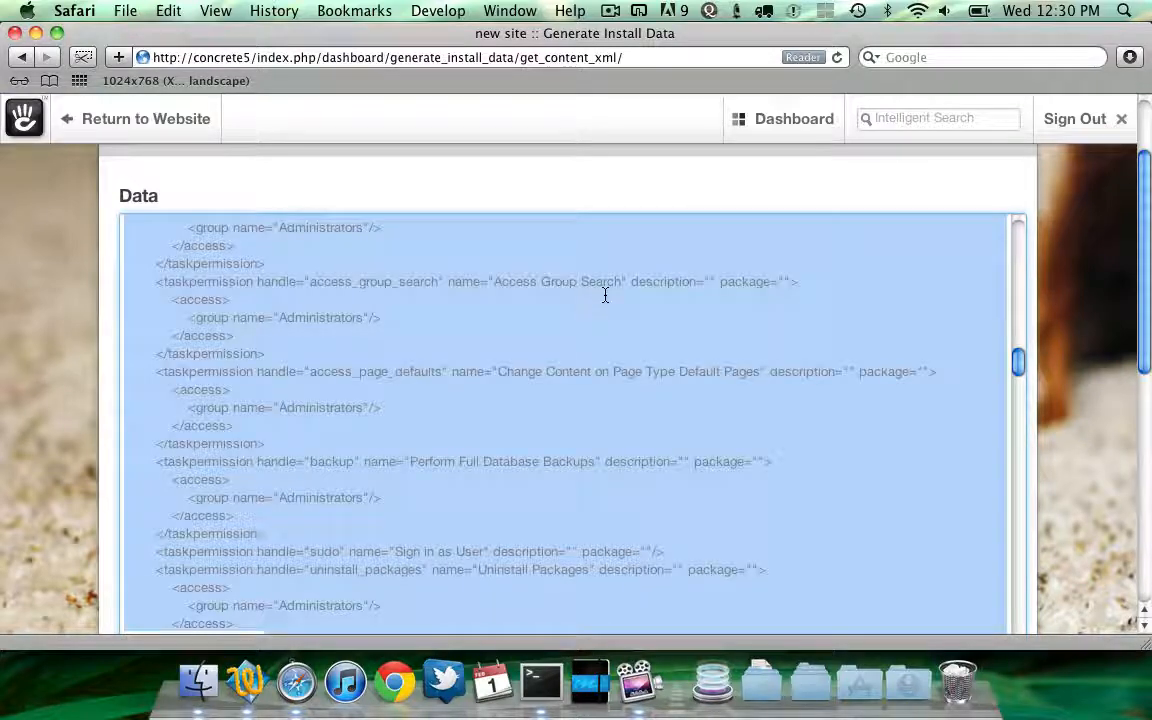
{"action": "scroll", "coordinate": [414, 400], "scroll_direction": "up", "scroll_amount": 10}
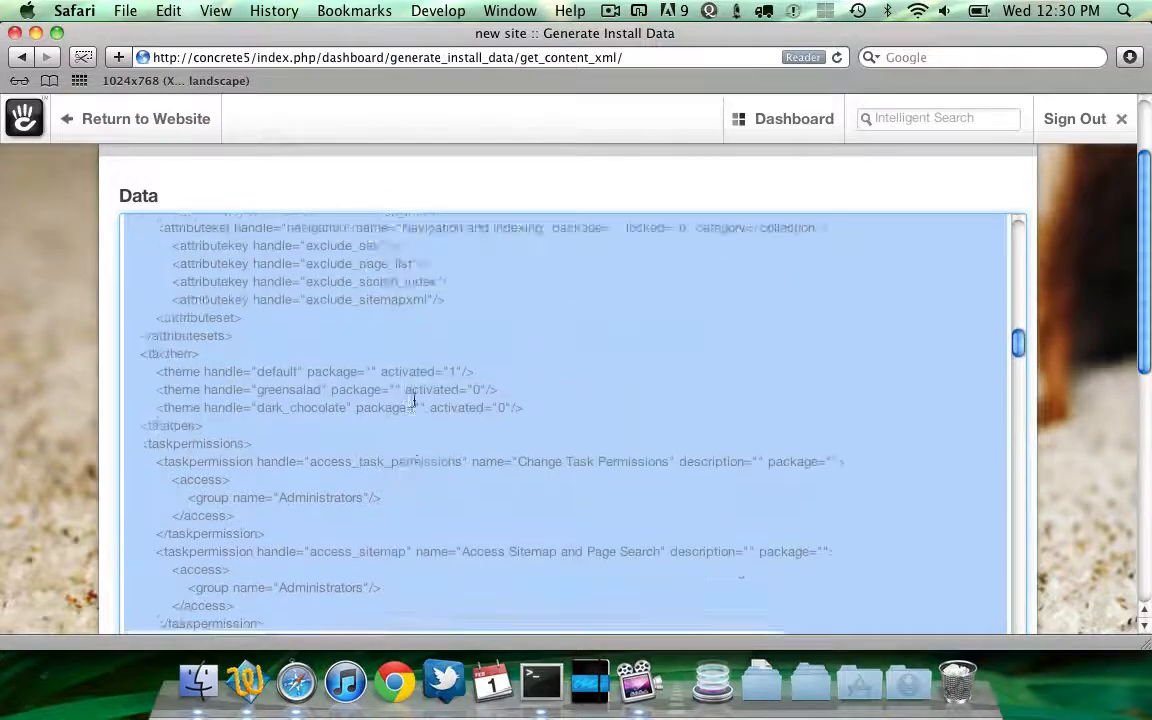
{"action": "scroll", "coordinate": [414, 400], "scroll_direction": "up", "scroll_amount": 6}
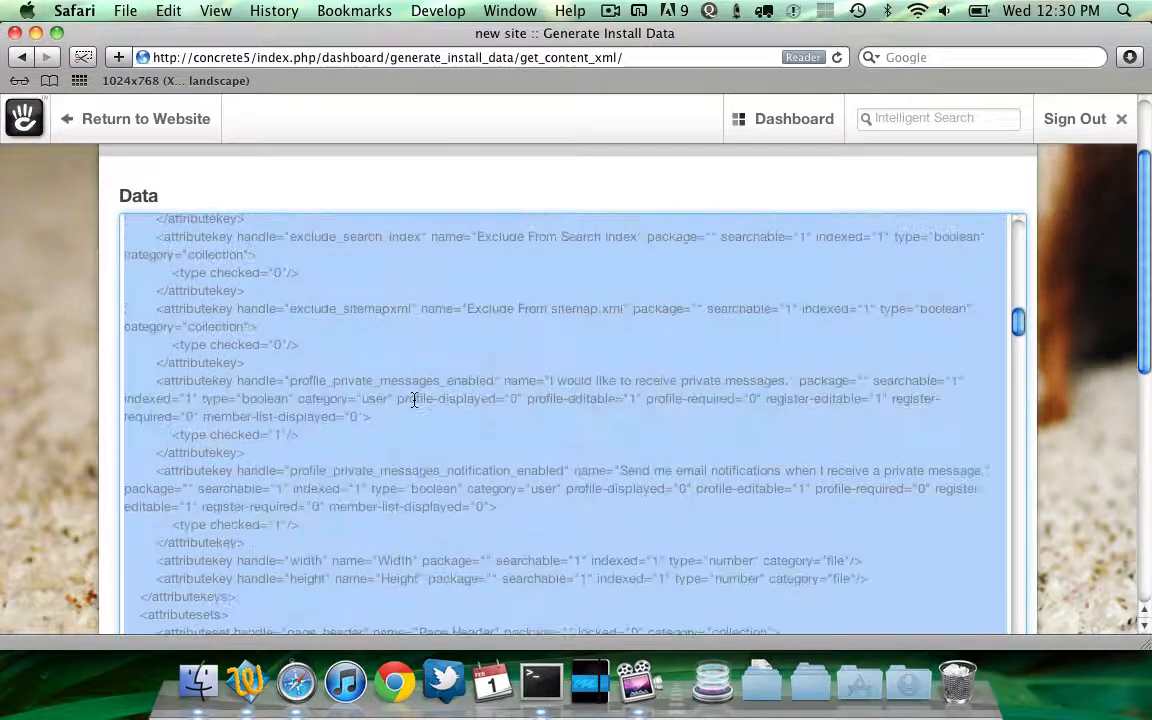
{"action": "key", "text": "super+Tab"}
{"action": "key", "text": "super+Tab"}
{"action": "key", "text": "super+Tab"}
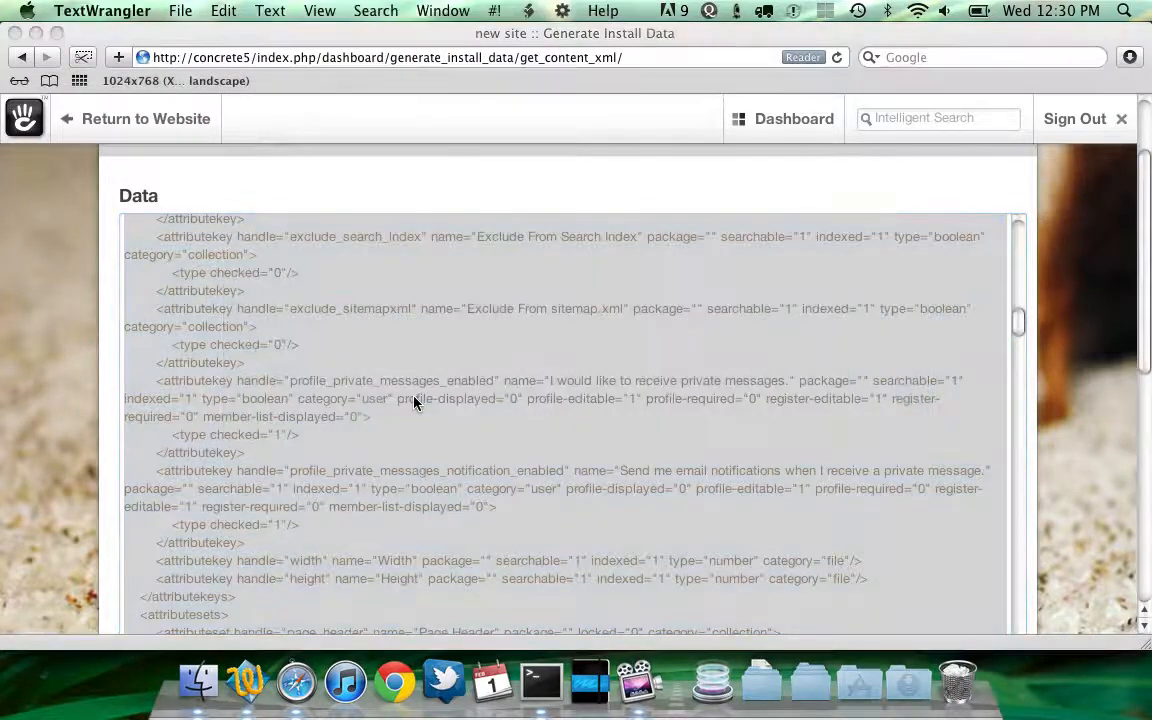
{"action": "key", "text": "super+v"}
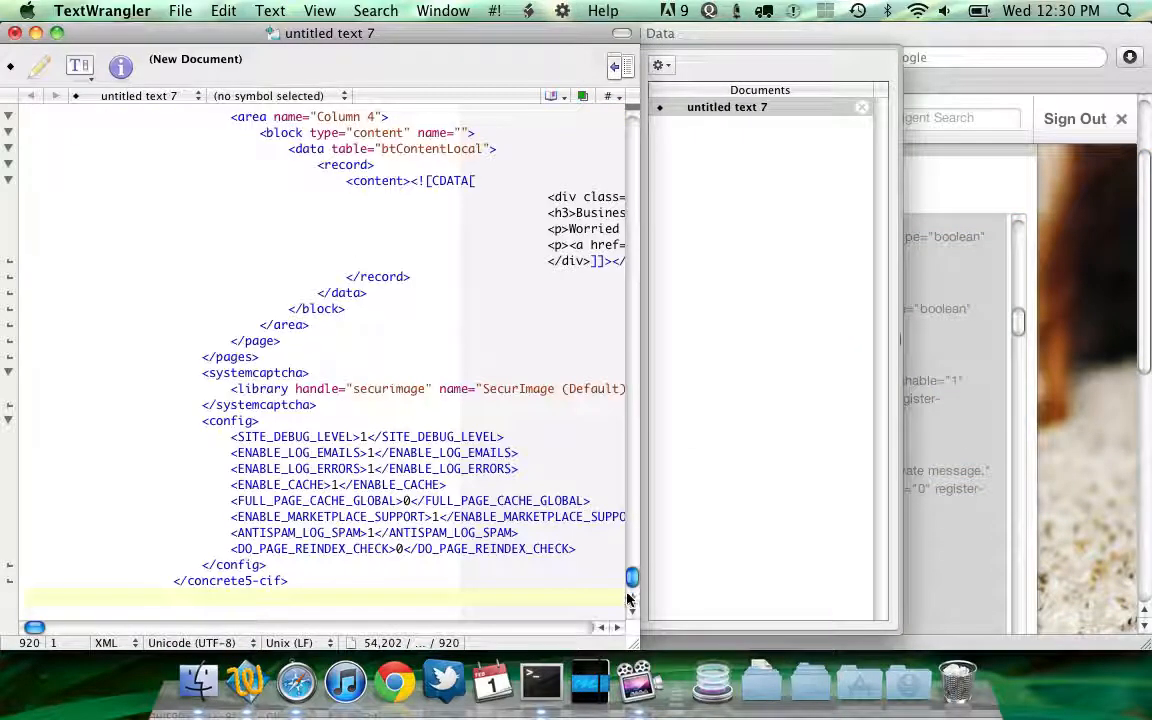
{"action": "left_click_drag", "start_coordinate": [634, 644], "coordinate": [1010, 648]}
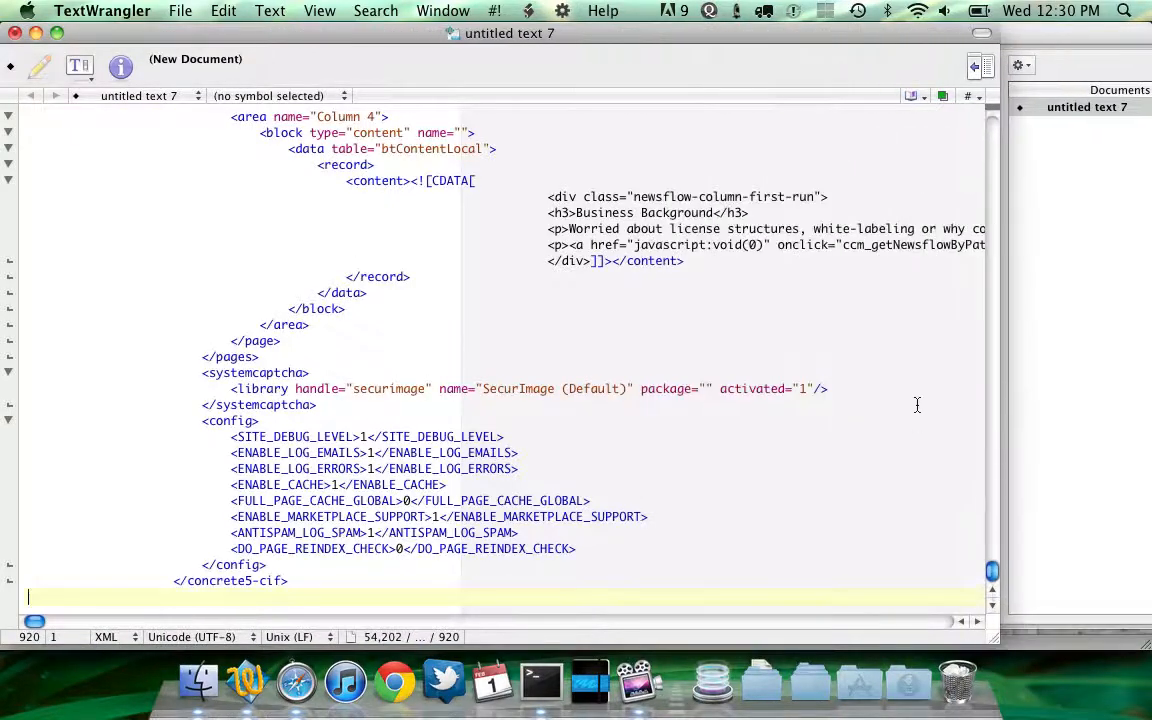
Search the pasted XML document for "home", stepping through successive matches
{"action": "scroll", "coordinate": [916, 404], "scroll_direction": "up", "scroll_amount": 5}
{"action": "left_click_drag", "start_coordinate": [988, 573], "coordinate": [979, 100]}
{"action": "key", "text": "super+f"}
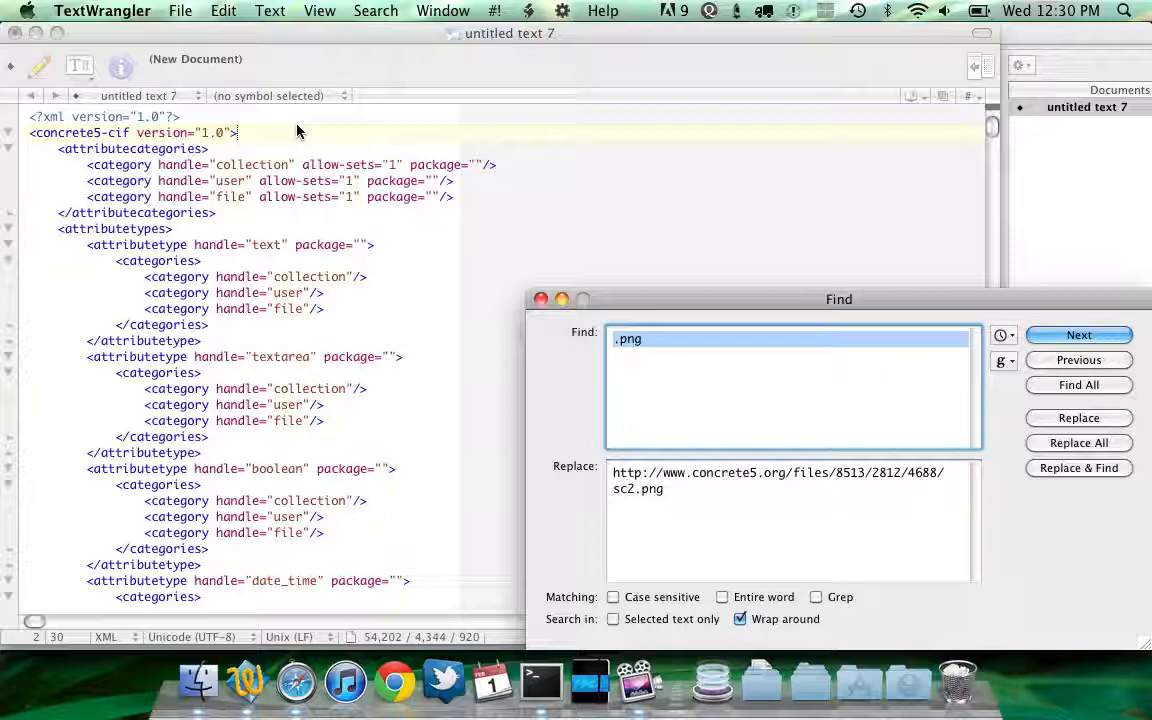
{"action": "type", "text": "home"}
{"action": "key", "text": "Return"}
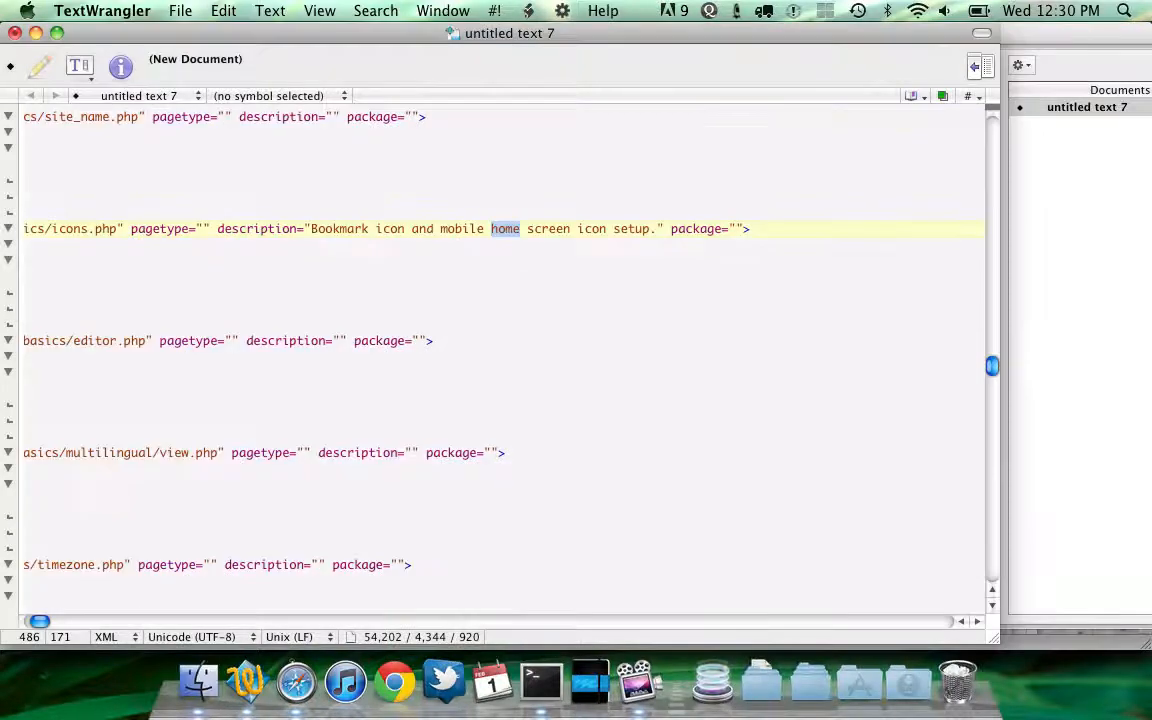
{"action": "key", "text": "super+g"}
{"action": "key", "text": "super+g"}
{"action": "key", "text": "super+g"}
{"action": "key", "text": "super+g"}
{"action": "key", "text": "super+g"}
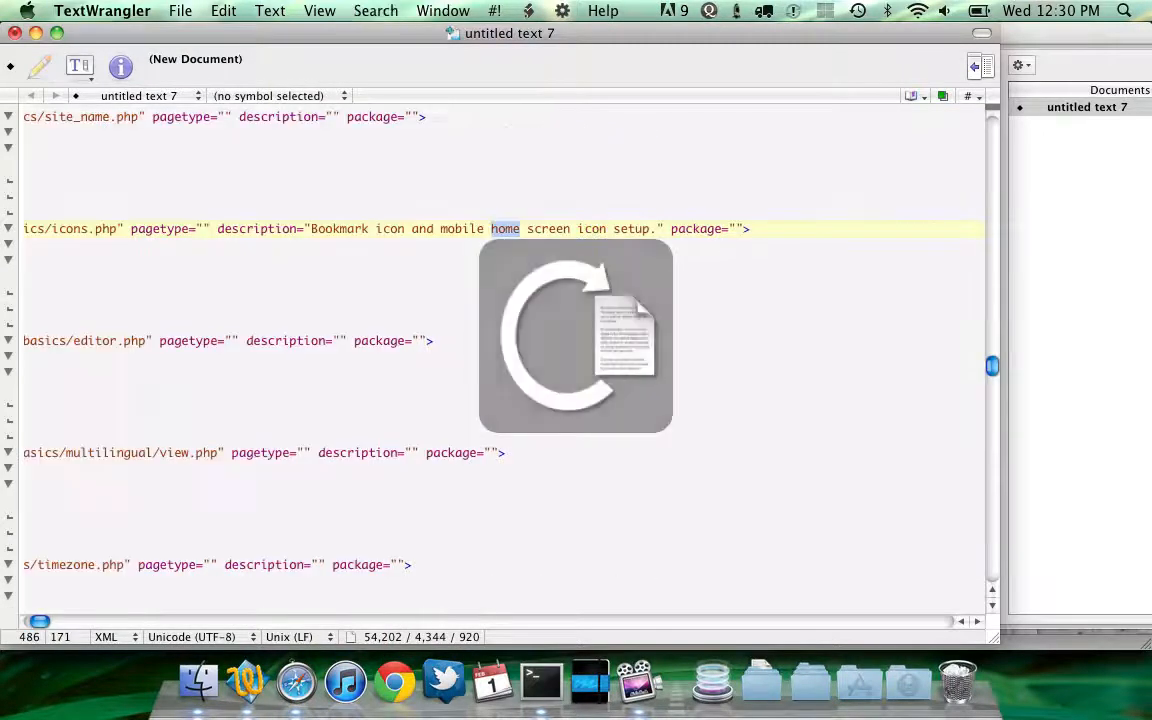
Select the whole Home page element in the XML, from its page tag through the closing page tag
{"action": "key", "text": "super+Left"}
{"action": "key", "text": "Up"}
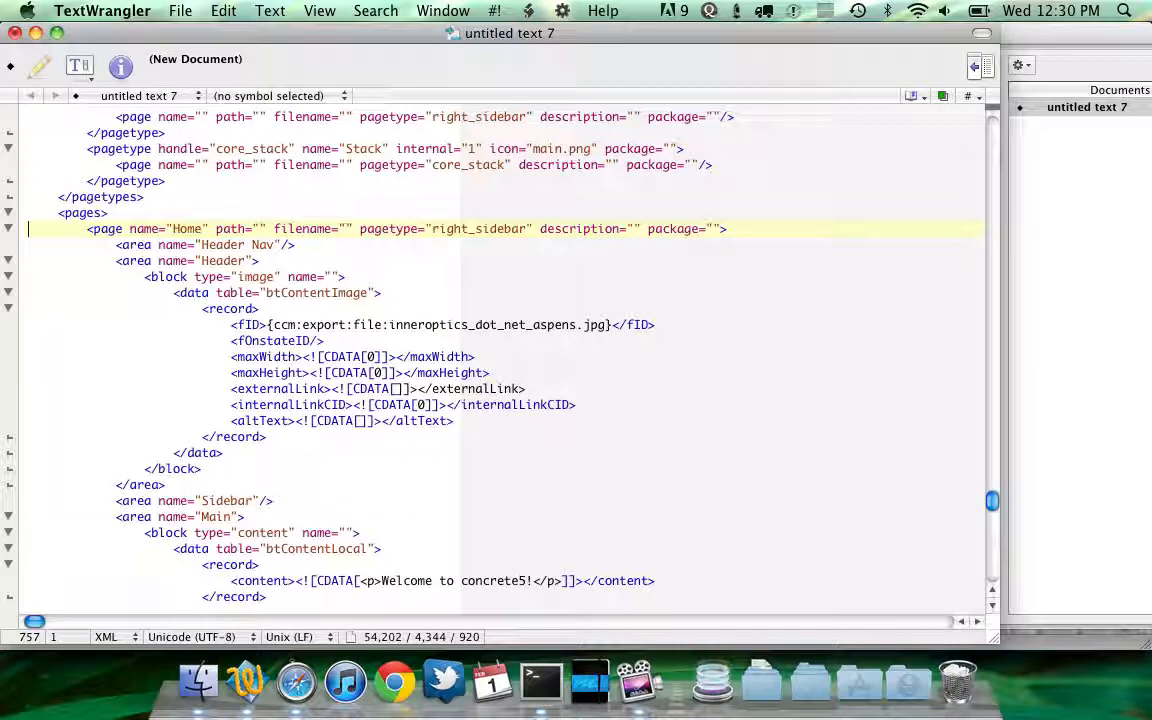
{"action": "key", "text": "shift+Down"}
{"action": "key", "text": "shift+Down"}
{"action": "key", "text": "shift+Down"}
{"action": "key", "text": "shift+Down"}
{"action": "key", "text": "shift+Down"}
{"action": "key", "text": "shift+Down"}
{"action": "key", "text": "shift+Down"}
{"action": "key", "text": "shift+Down"}
{"action": "key", "text": "shift+Down"}
{"action": "key", "text": "shift+Down"}
{"action": "key", "text": "shift+Down"}
{"action": "key", "text": "shift+Down"}
{"action": "key", "text": "shift+Down"}
{"action": "key", "text": "shift+Down"}
{"action": "key", "text": "shift+Down"}
{"action": "key", "text": "shift+Down"}
{"action": "key", "text": "shift+Down"}
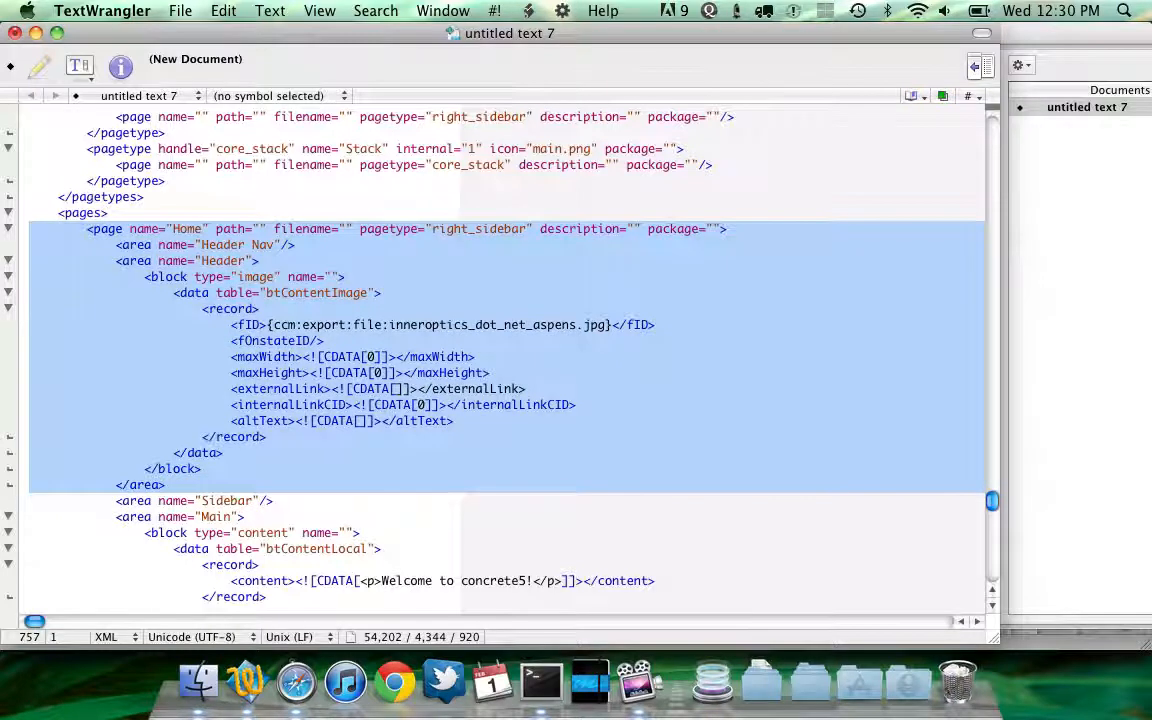
{"action": "scroll", "coordinate": [500, 350], "scroll_direction": "down", "scroll_amount": 2}
{"action": "key", "text": "shift+Down"}
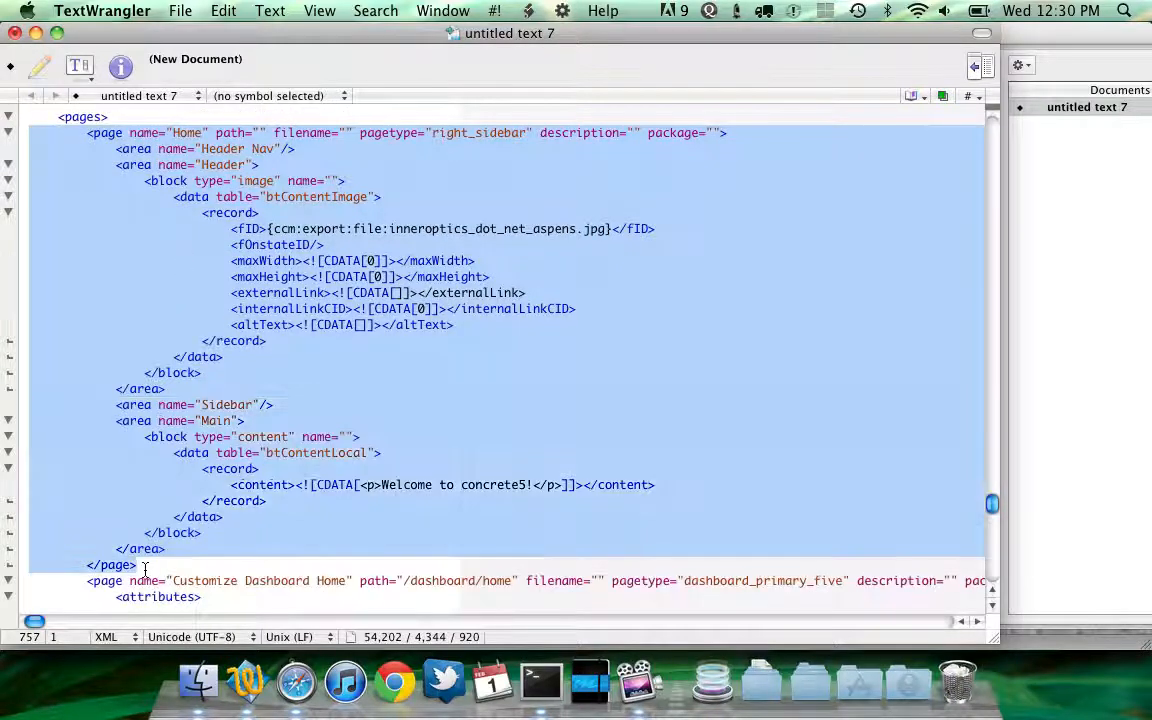
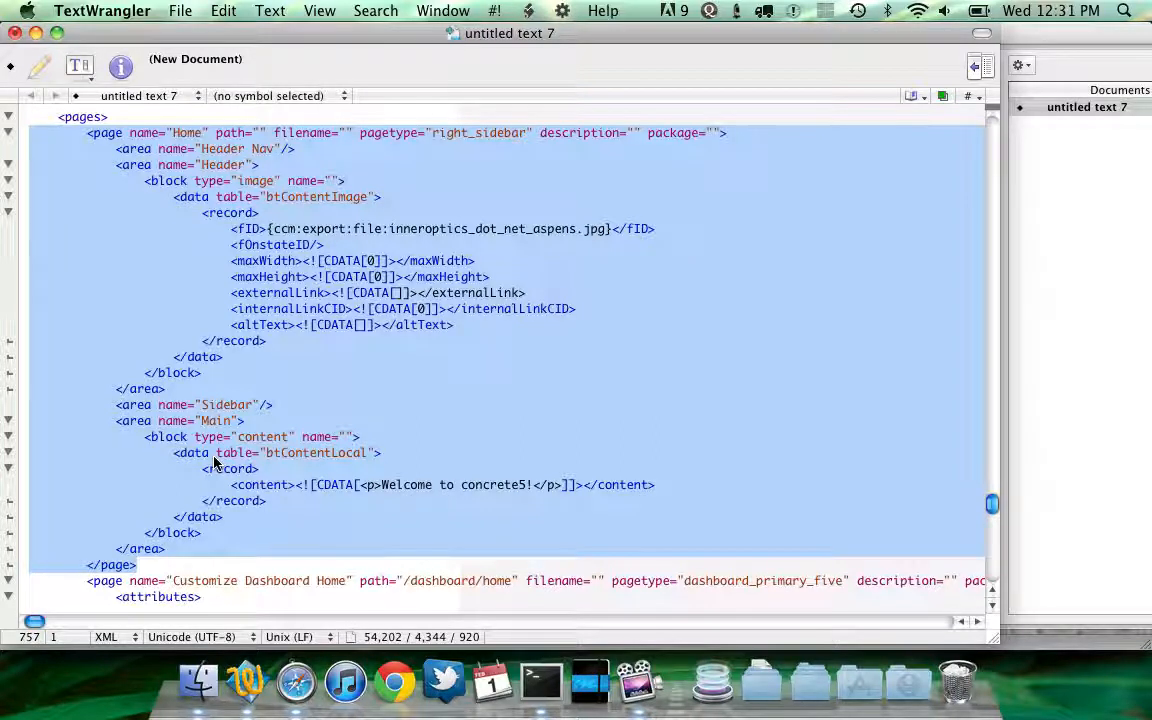
Examine the Home page's Main area content block and its welcome paragraph in the pasted XML
{"action": "left_click", "coordinate": [268, 452]}
{"action": "scroll", "coordinate": [470, 440], "scroll_direction": "down", "scroll_amount": 3}
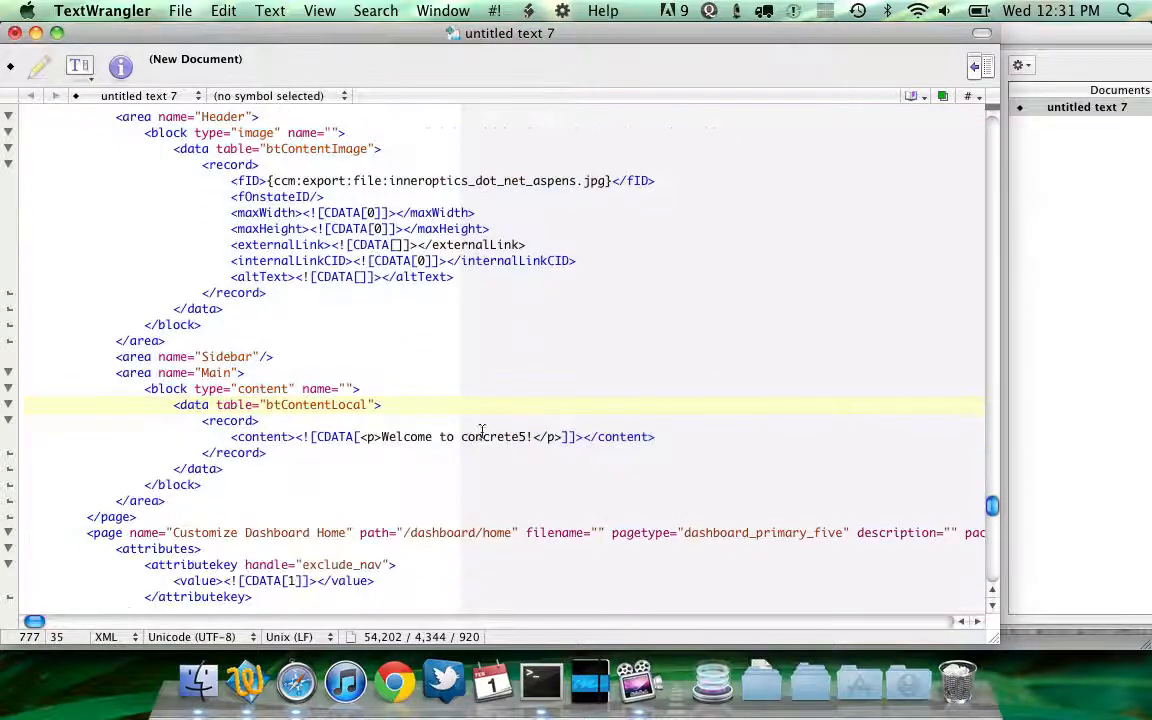
{"action": "left_click", "coordinate": [533, 437]}
{"action": "key", "text": "shift+alt+Left"}
{"action": "key", "text": "shift+alt+Left"}
{"action": "key", "text": "shift+alt+Left"}
{"action": "key", "text": "shift+alt+Left"}
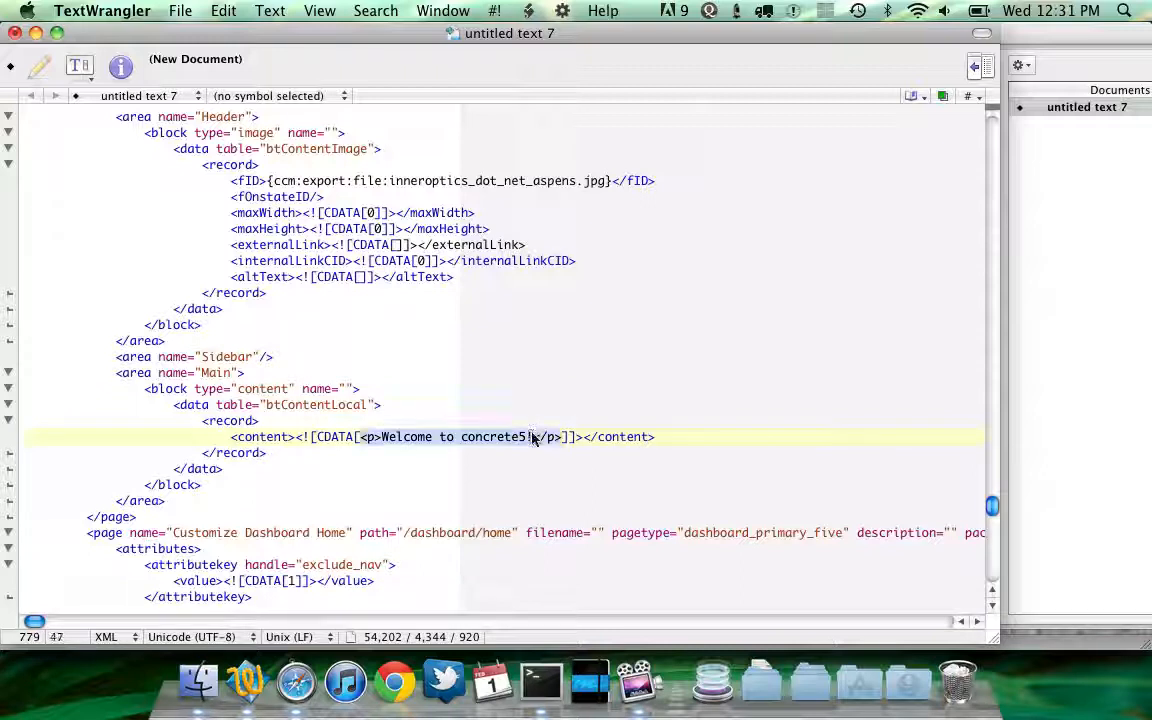
{"action": "key", "text": "Left"}
{"action": "key", "text": "Right"}
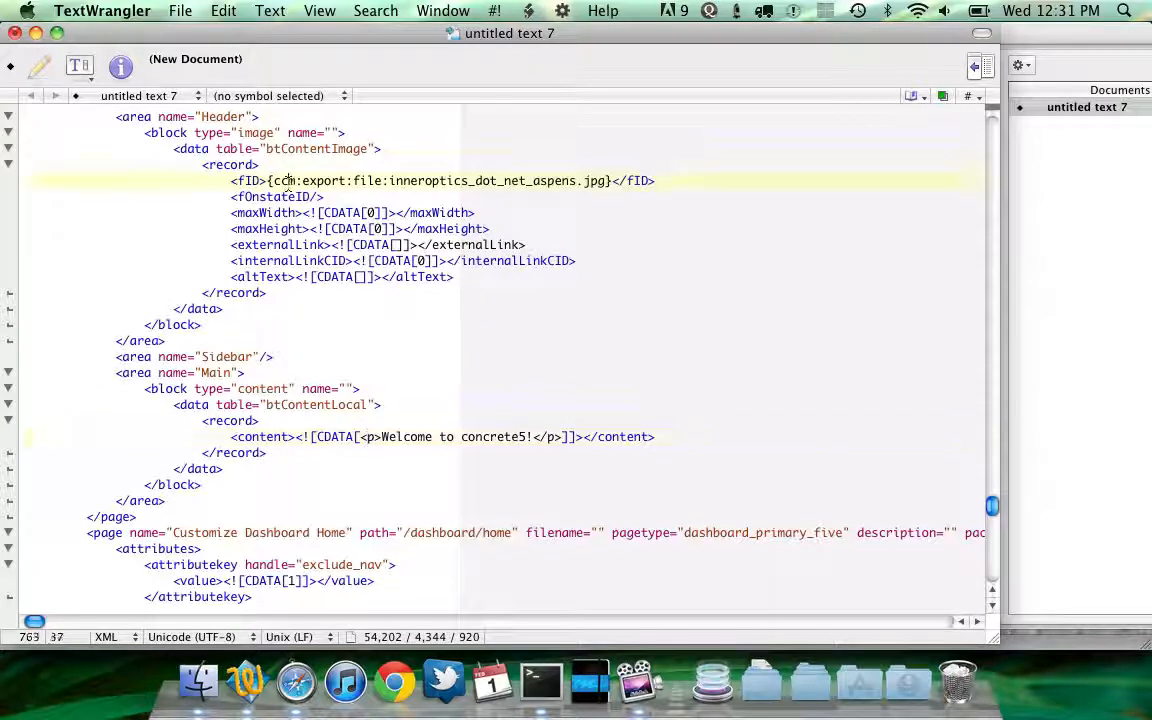
Examine the image block's fID file reference to inneroptics_dot_net_aspens.jpg in the Header area
{"action": "double_click", "coordinate": [402, 181]}
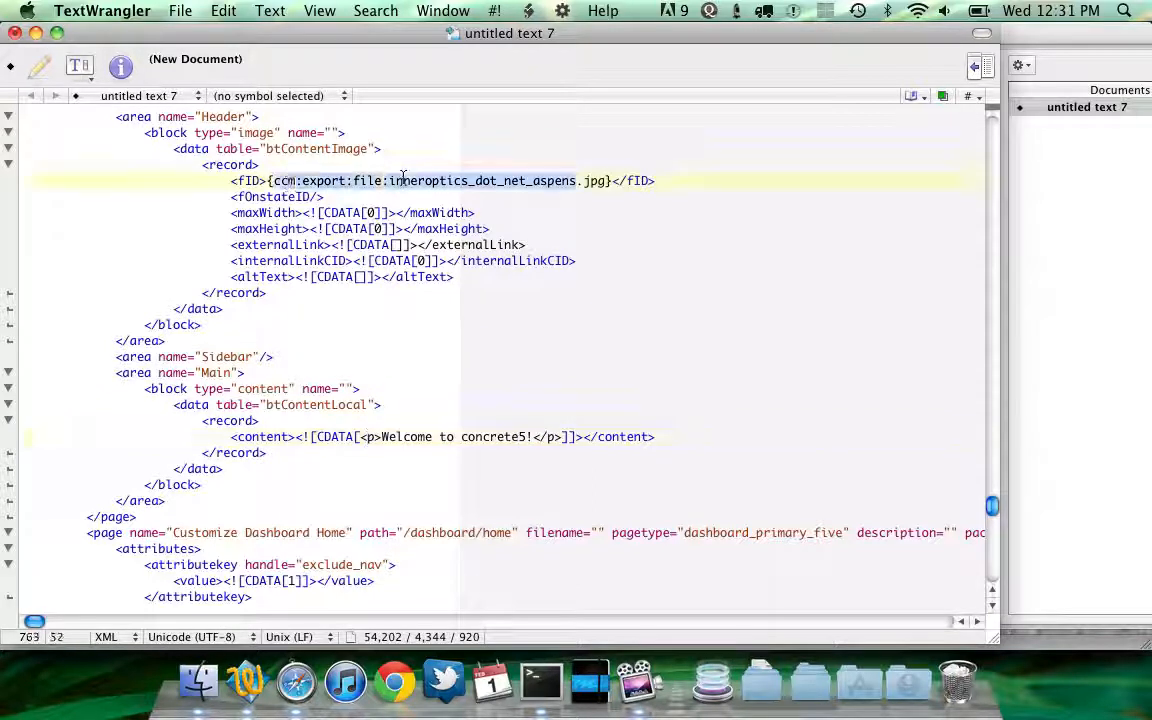
{"action": "double_click", "coordinate": [248, 181]}
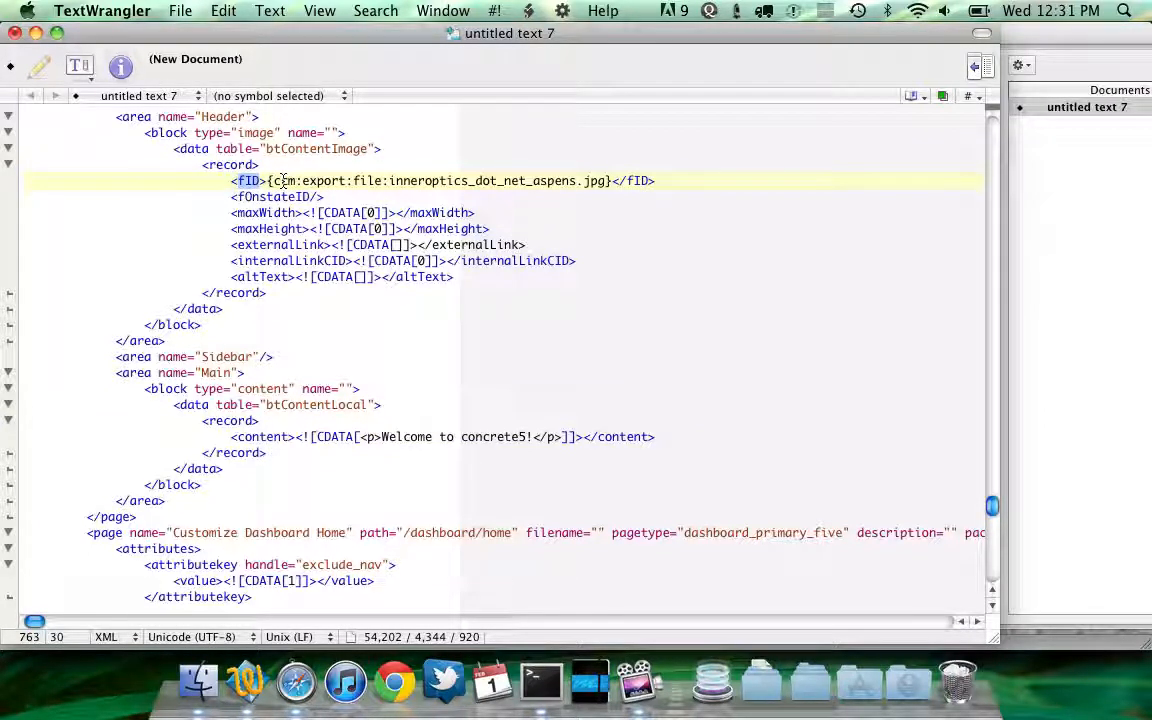
{"action": "double_click", "coordinate": [283, 181]}
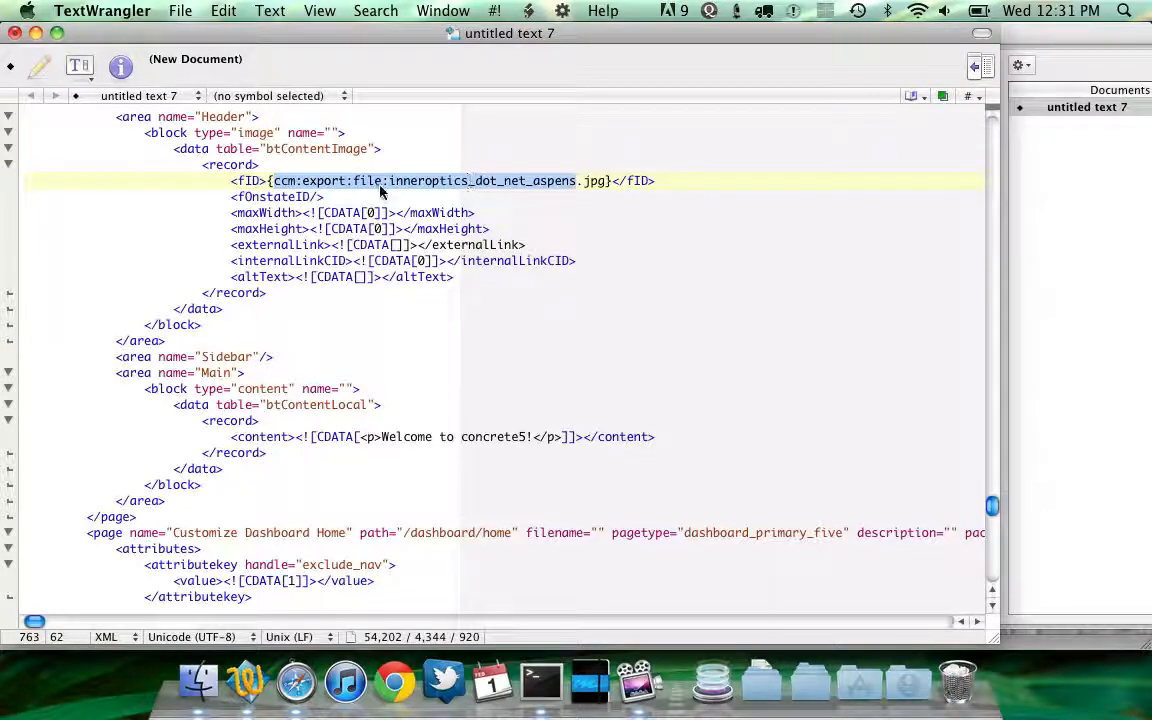
{"action": "left_click", "coordinate": [346, 181]}
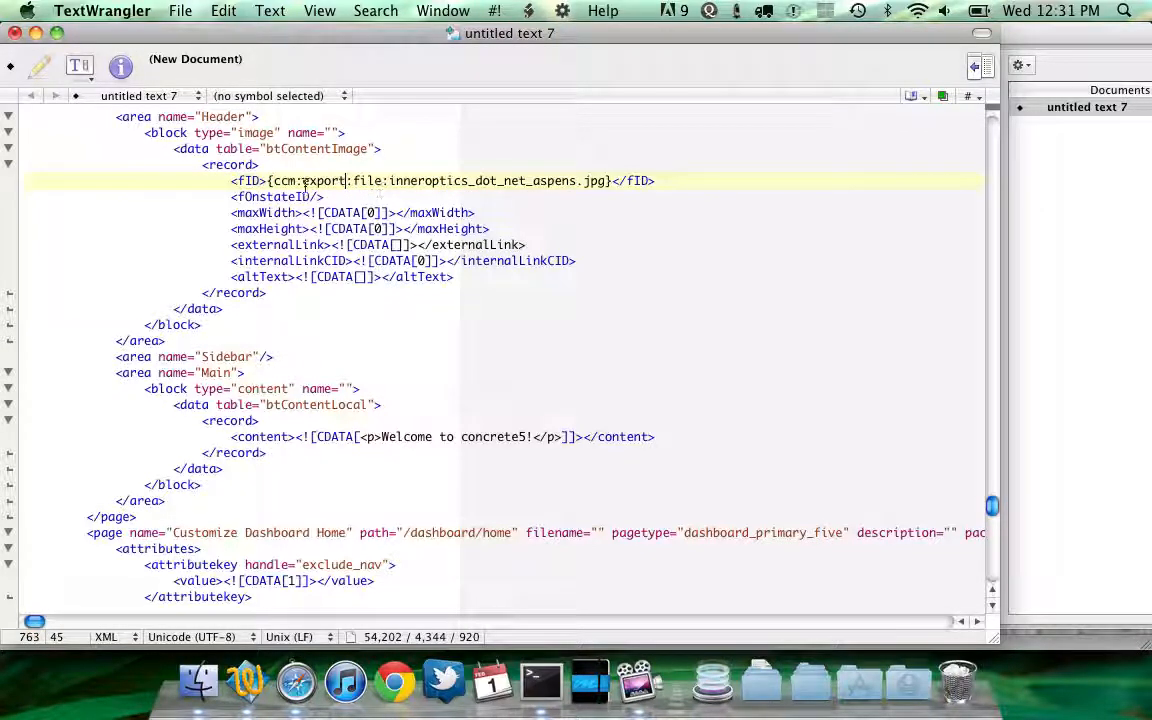
{"action": "left_click_drag", "start_coordinate": [299, 181], "coordinate": [537, 180]}
{"action": "key", "text": "Left"}
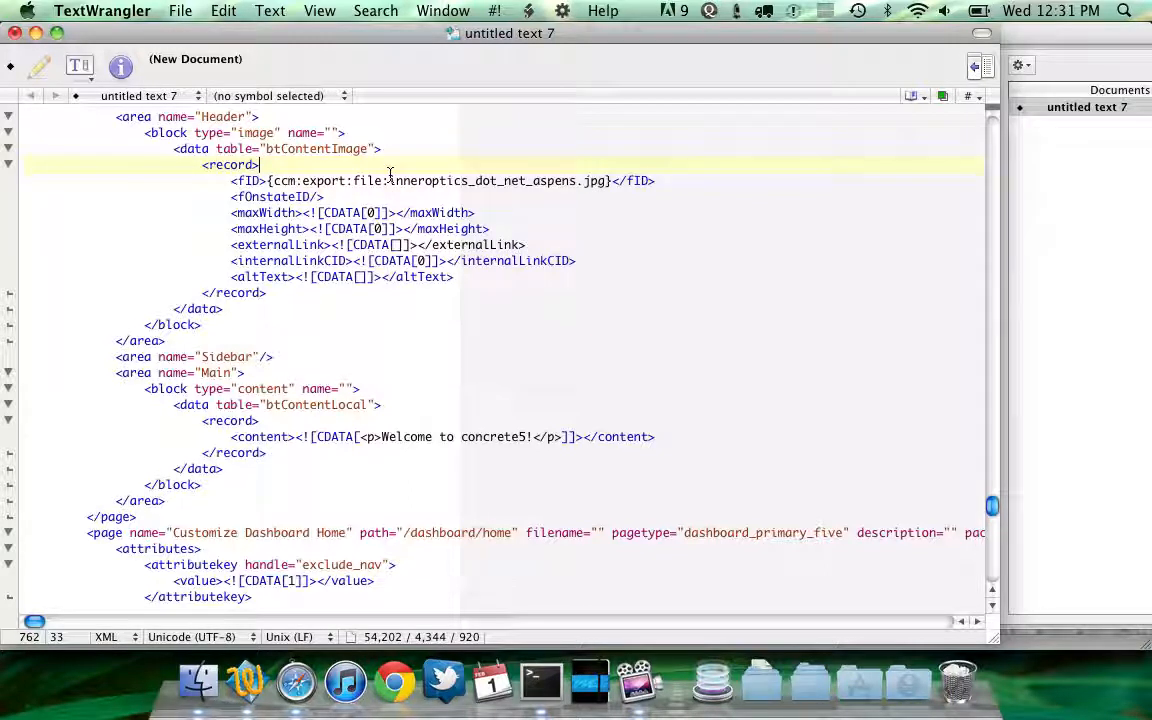
Select and copy the whole Home page element, from its page tag through the closing page tag
{"action": "left_click", "coordinate": [376, 375]}
{"action": "scroll", "coordinate": [376, 375], "scroll_direction": "up", "scroll_amount": 1}
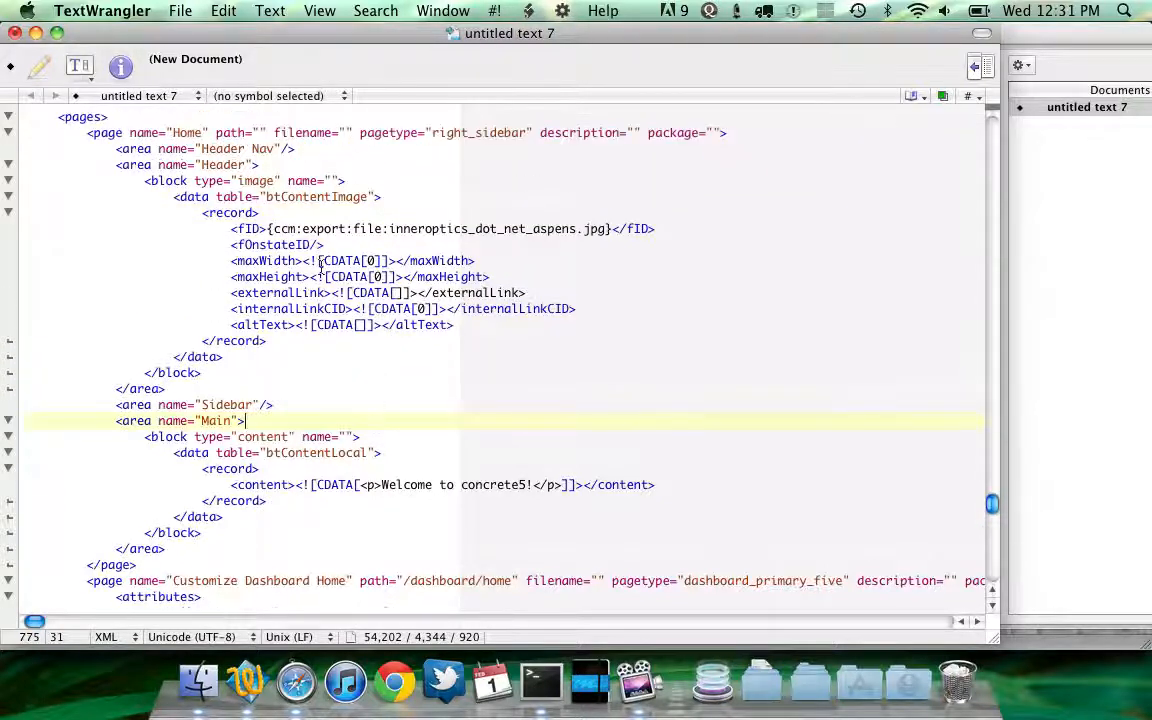
{"action": "left_click_drag", "start_coordinate": [30, 133], "coordinate": [186, 572]}
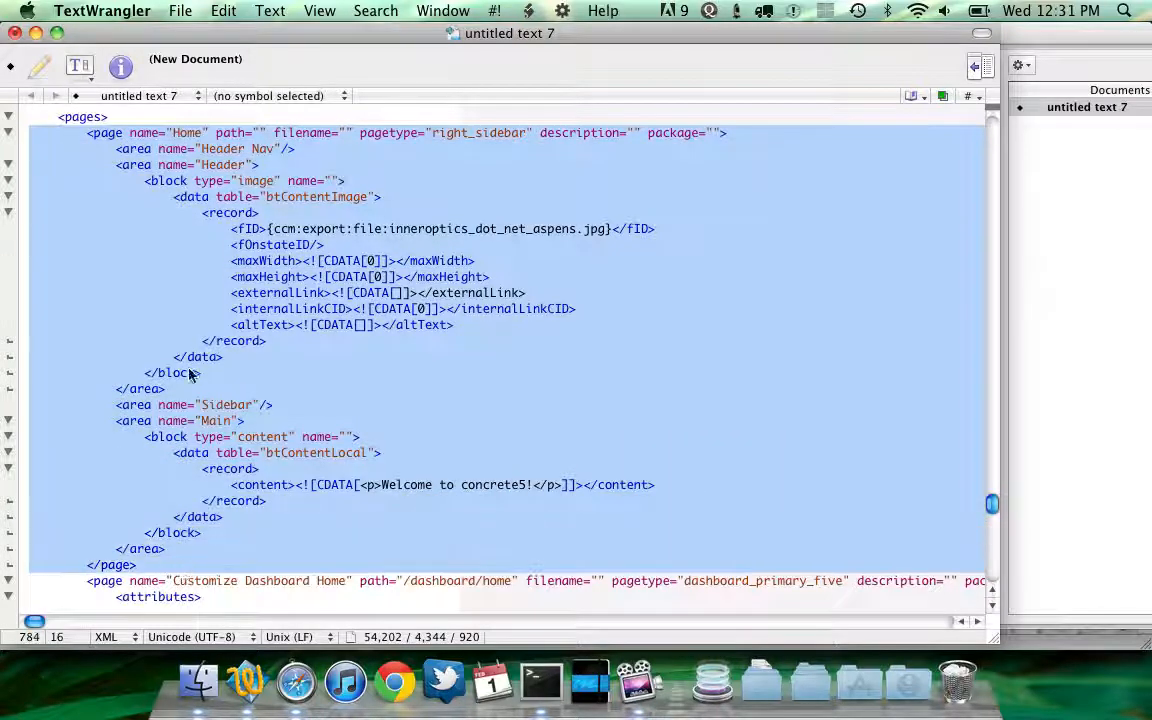
{"action": "key", "text": "super+c"}
Close the pasted XML document without saving it and show the desktop
{"action": "key", "text": "super+Tab"}
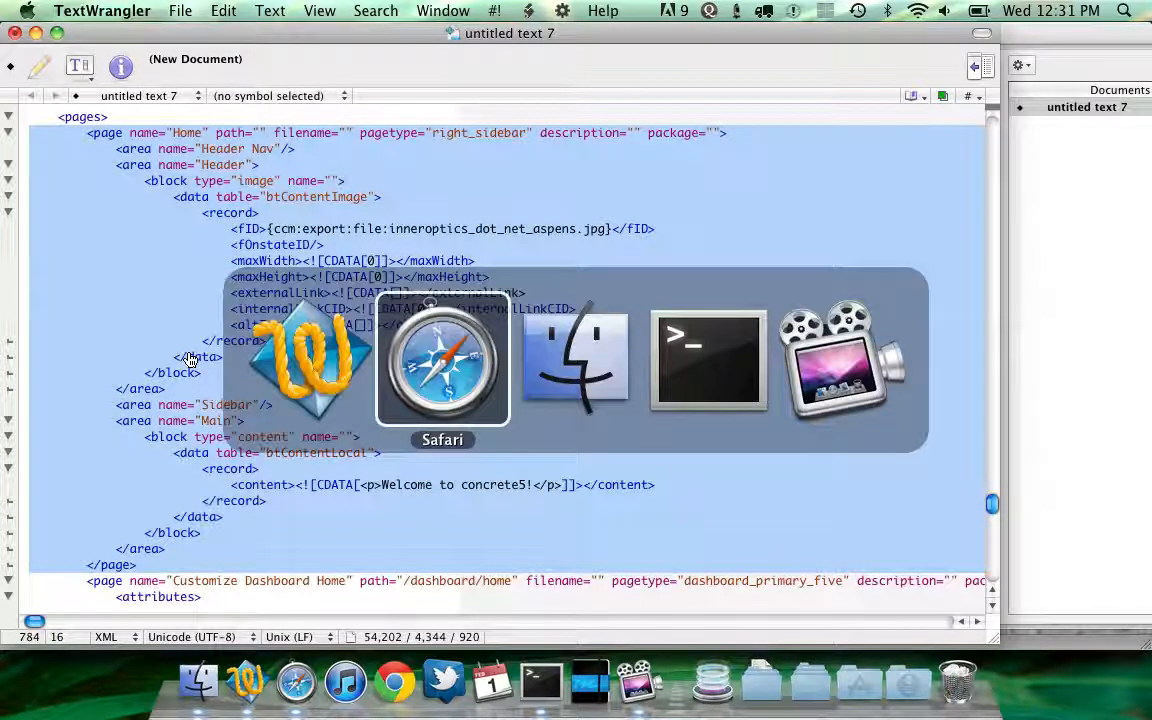
{"action": "key", "text": "super+shift+Tab"}
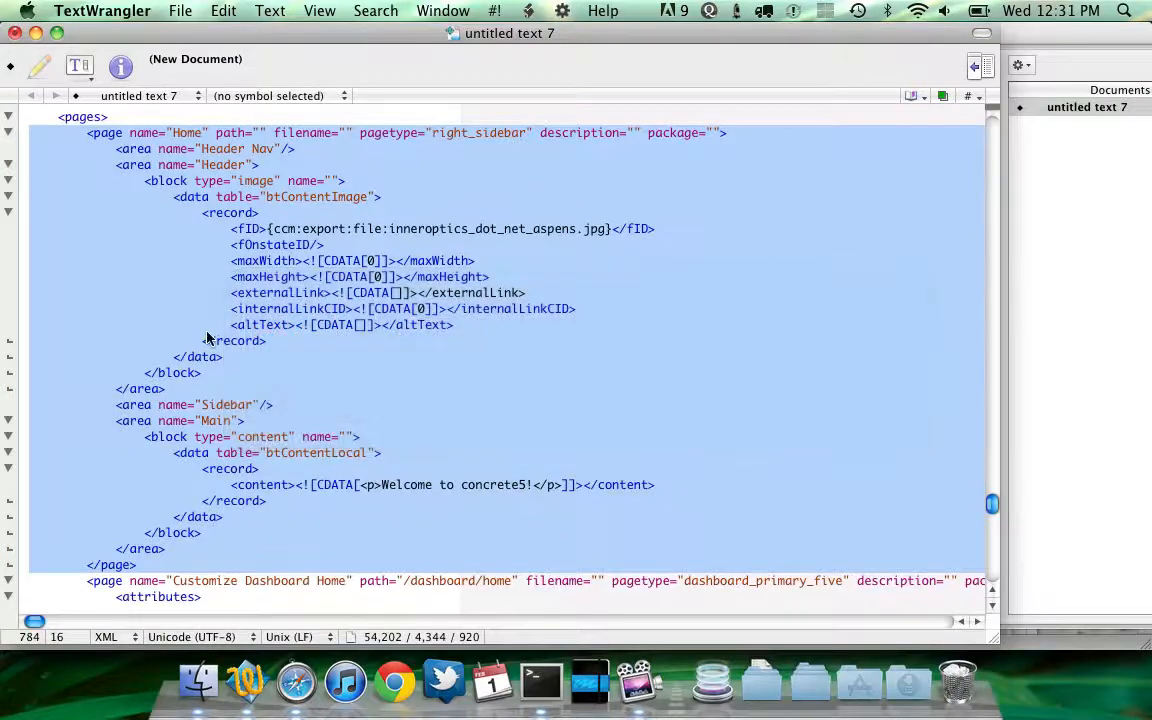
{"action": "key", "text": "super+w"}
{"action": "key", "text": "super+d"}
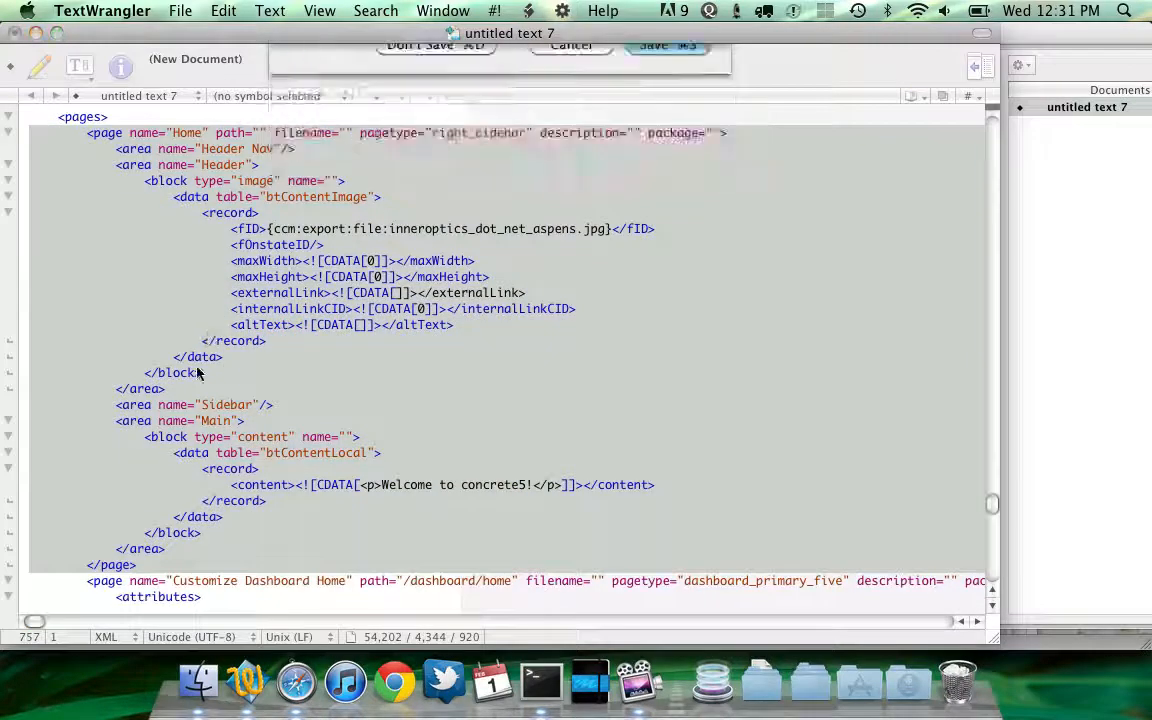
{"action": "key", "text": "F11"}
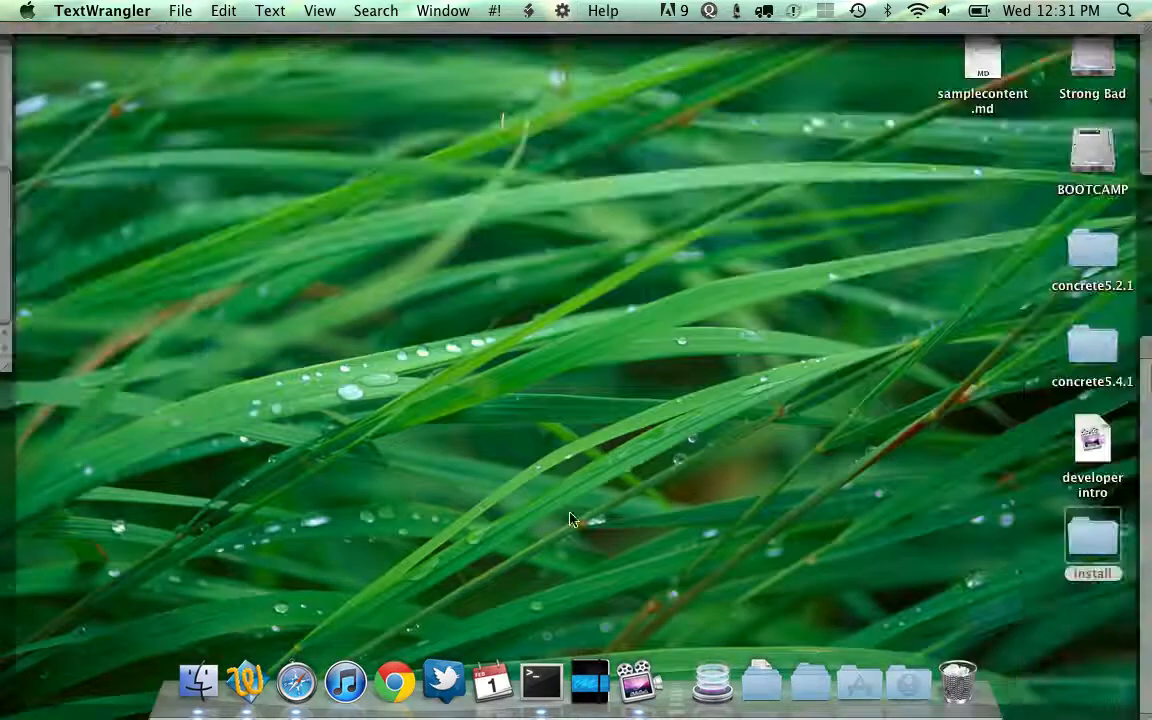
Open content.xml from the desktop's install/packages/testing folder and scroll through its page type and page entries
{"action": "double_click", "coordinate": [1092, 537]}
{"action": "double_click", "coordinate": [560, 162]}
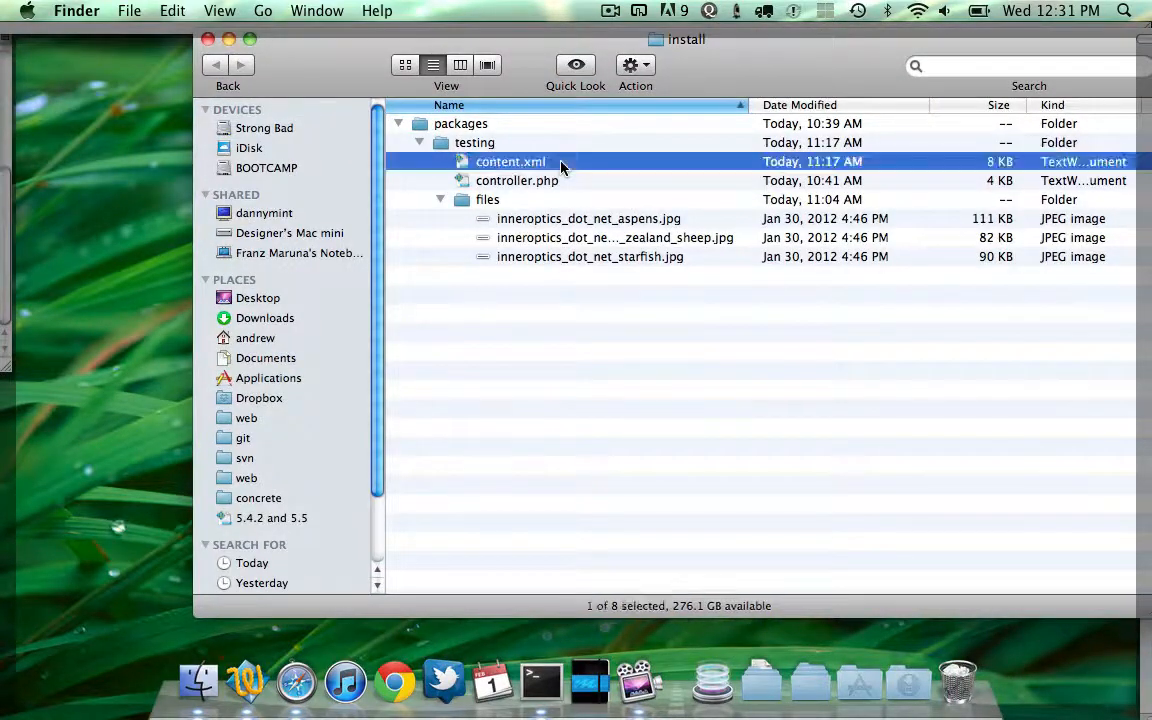
{"action": "scroll", "coordinate": [536, 232], "scroll_direction": "up", "scroll_amount": 15}
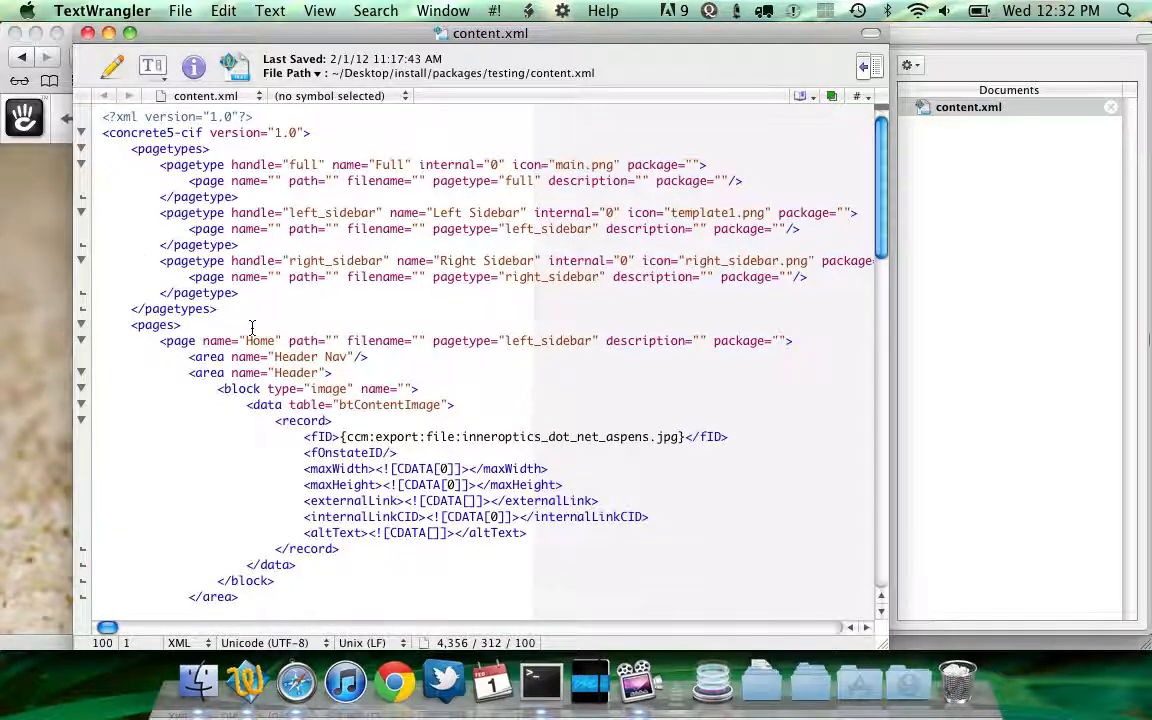
{"action": "scroll", "coordinate": [269, 357], "scroll_direction": "down", "scroll_amount": 8}
{"action": "scroll", "coordinate": [269, 357], "scroll_direction": "down", "scroll_amount": 10}
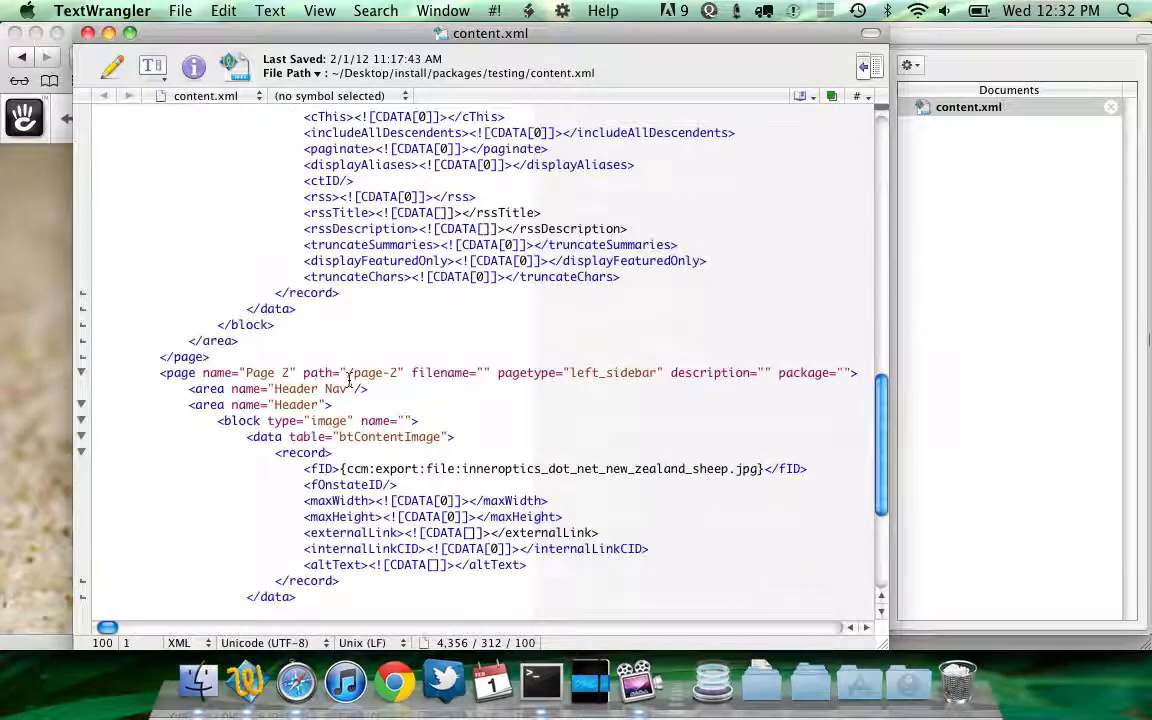
{"action": "scroll", "coordinate": [496, 417], "scroll_direction": "up", "scroll_amount": 9}
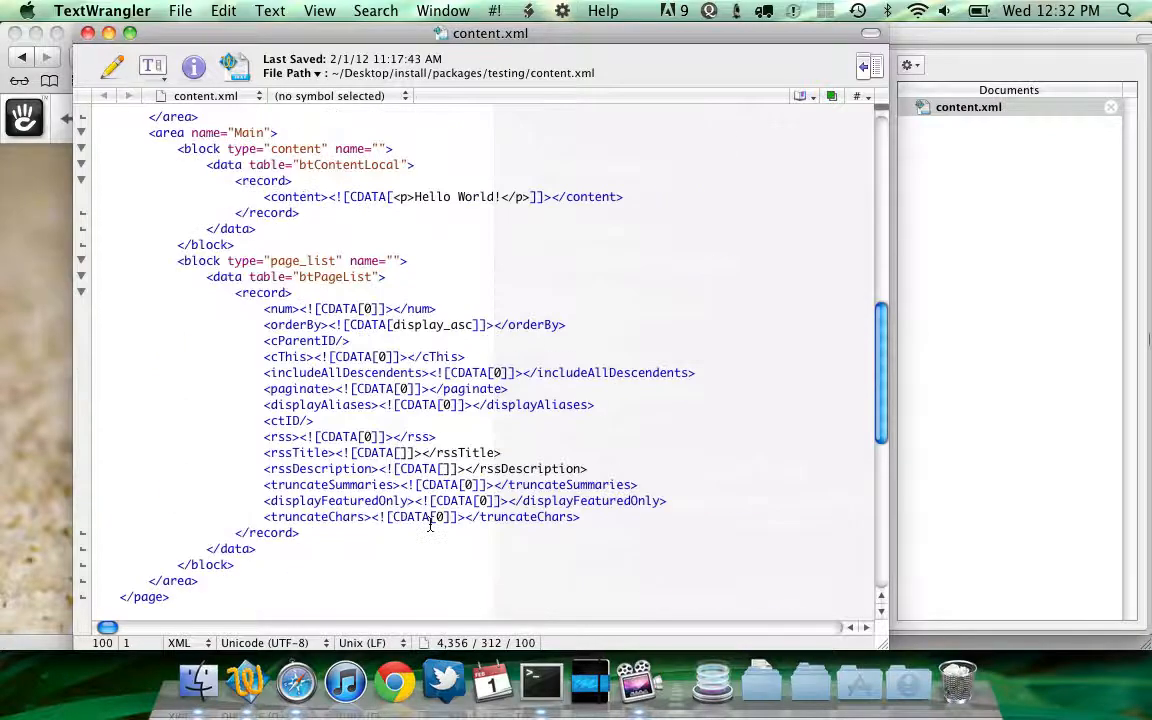
{"action": "scroll", "coordinate": [430, 525], "scroll_direction": "up", "scroll_amount": 9}
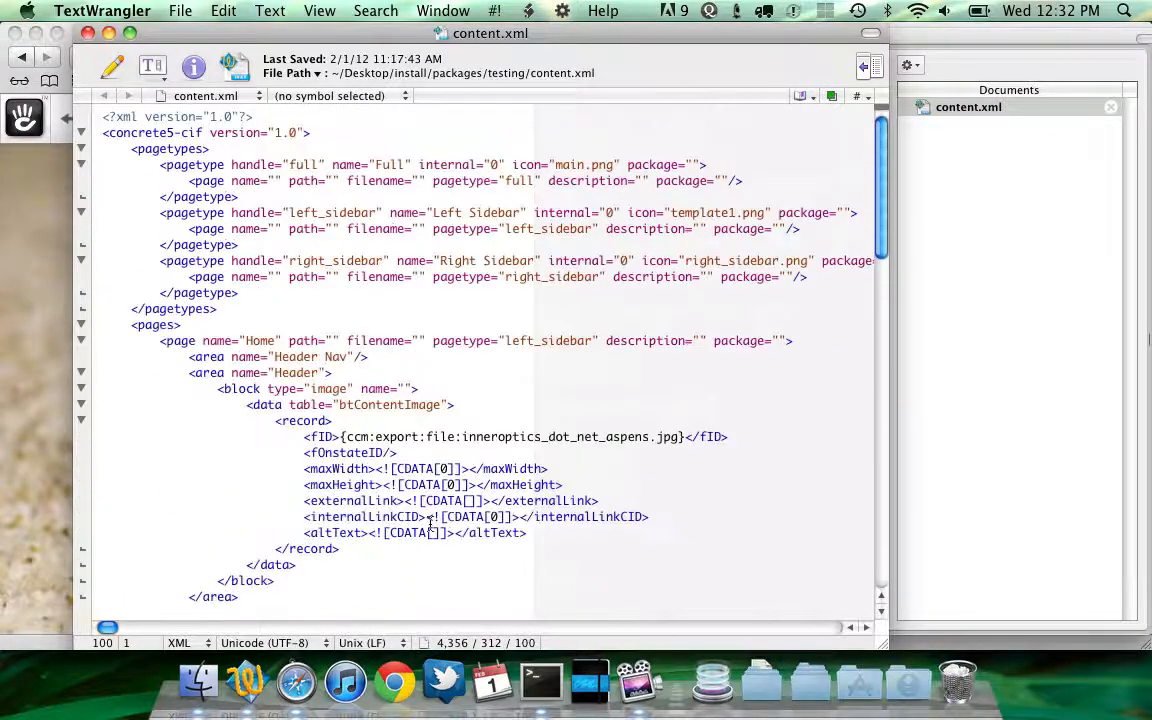
{"action": "scroll", "coordinate": [430, 525], "scroll_direction": "down", "scroll_amount": 4}
{"action": "scroll", "coordinate": [430, 522], "scroll_direction": "up", "scroll_amount": 5}
Switch to Finder and browse the testing package folder, expanding and collapsing its files subfolder
{"action": "key", "text": "super+Tab"}
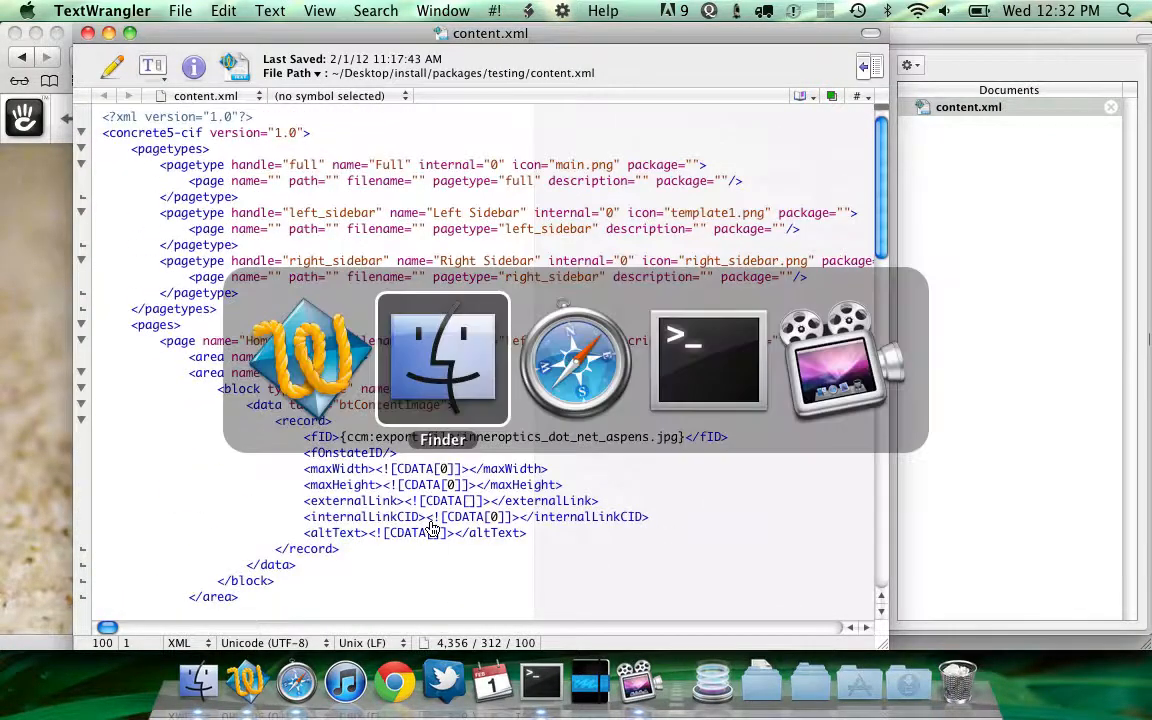
{"action": "key", "text": "Left"}
{"action": "key", "text": "Left"}
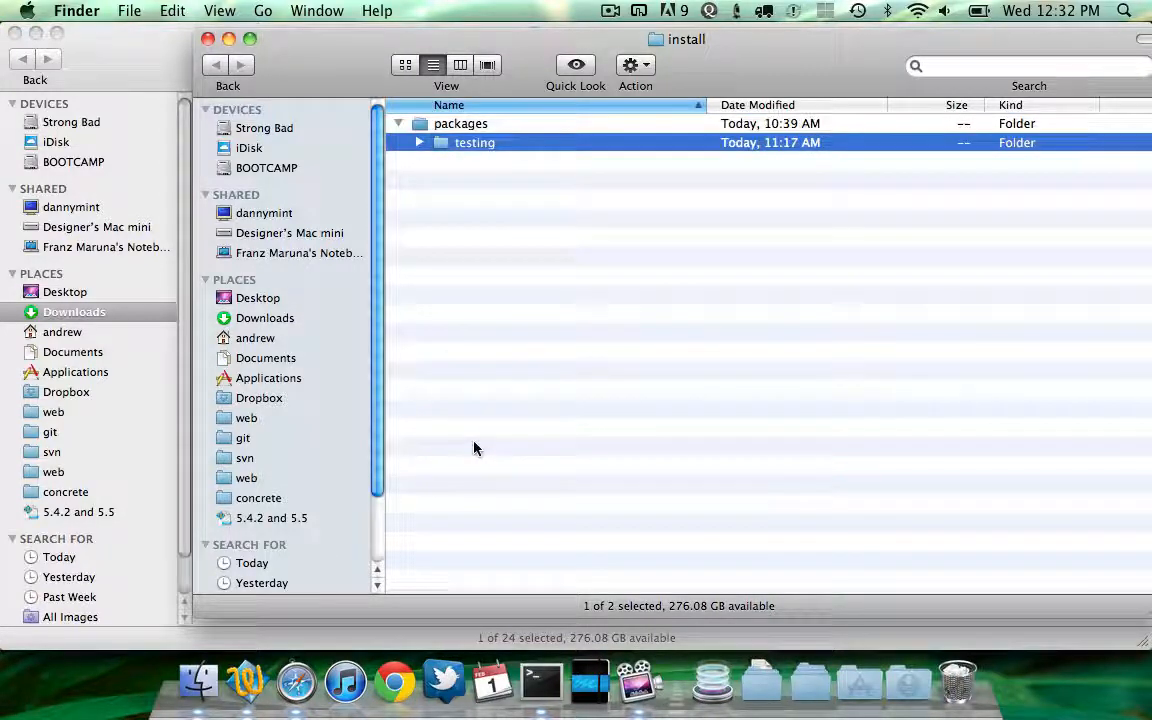
{"action": "key", "text": "super+c"}
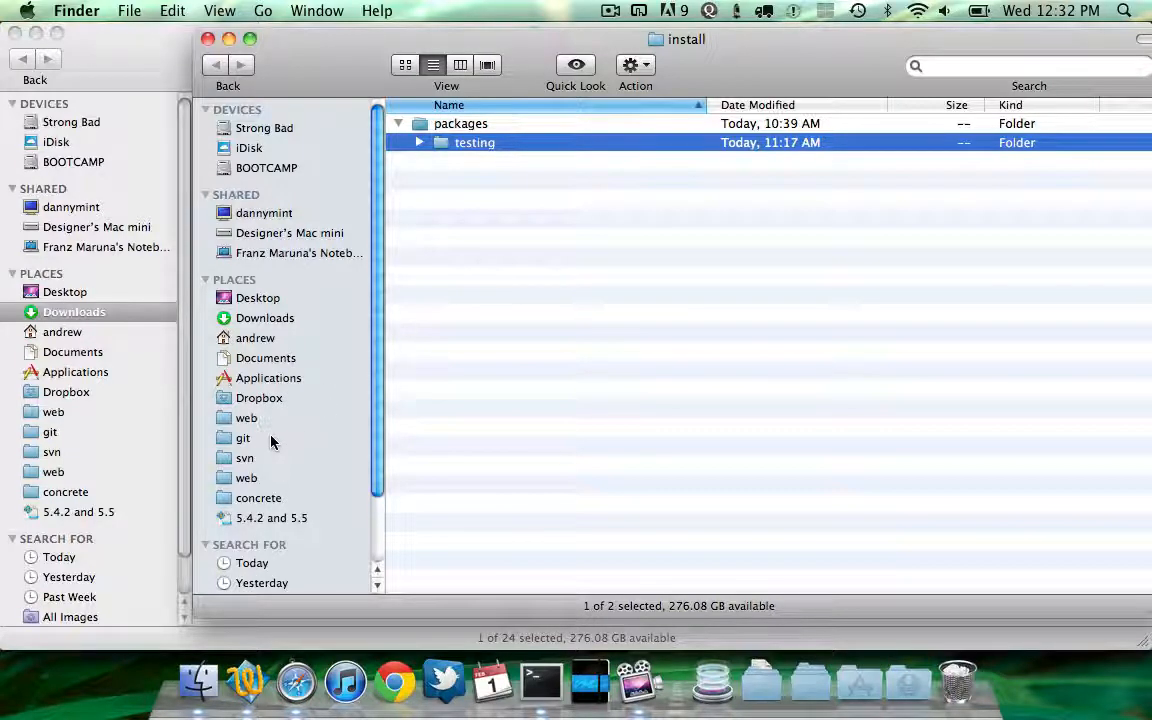
{"action": "key", "text": "alt+Right"}
{"action": "key", "text": "Down"}
{"action": "key", "text": "Down"}
{"action": "key", "text": "Down"}
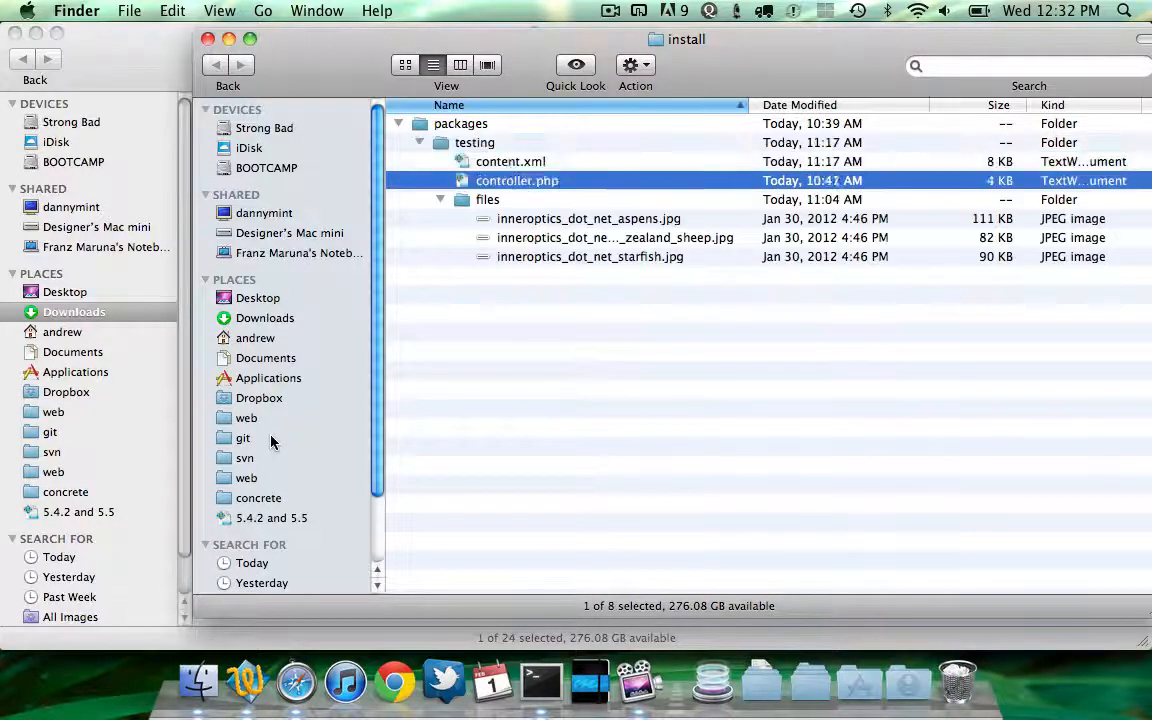
{"action": "key", "text": "Left"}
{"action": "key", "text": "Up"}
{"action": "key", "text": "Up"}
{"action": "key", "text": "Up"}
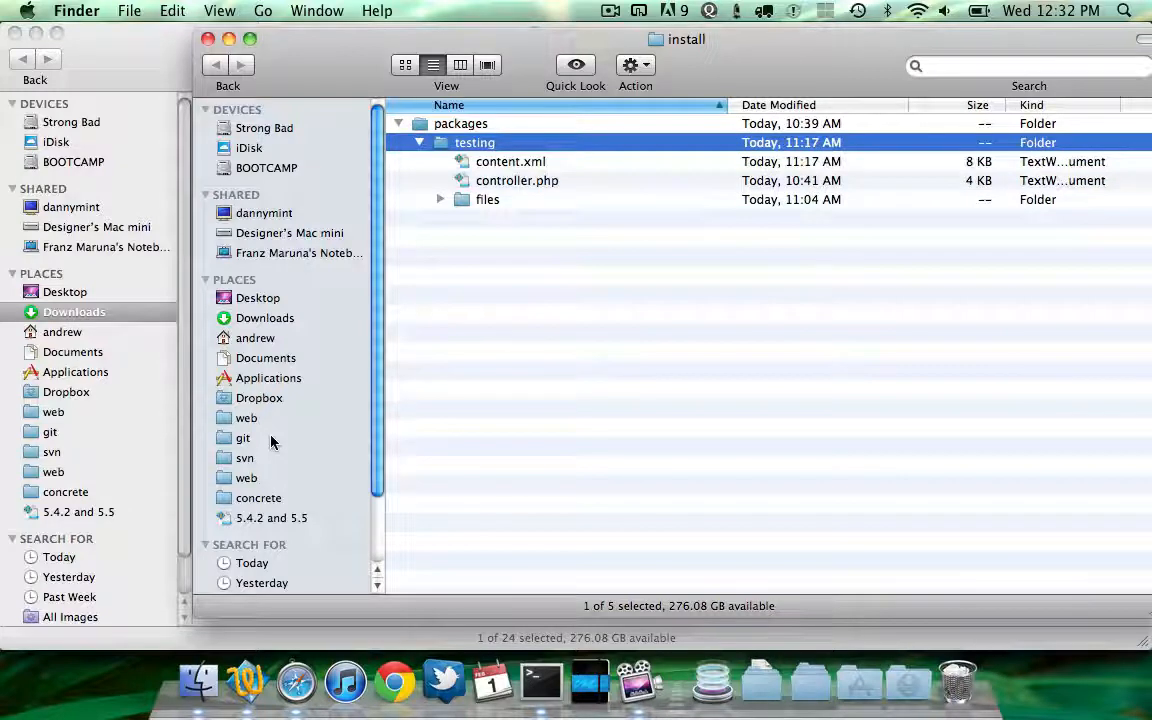
{"action": "key", "text": "Left"}
{"action": "key", "text": "Up"}
{"action": "key", "text": "Down"}
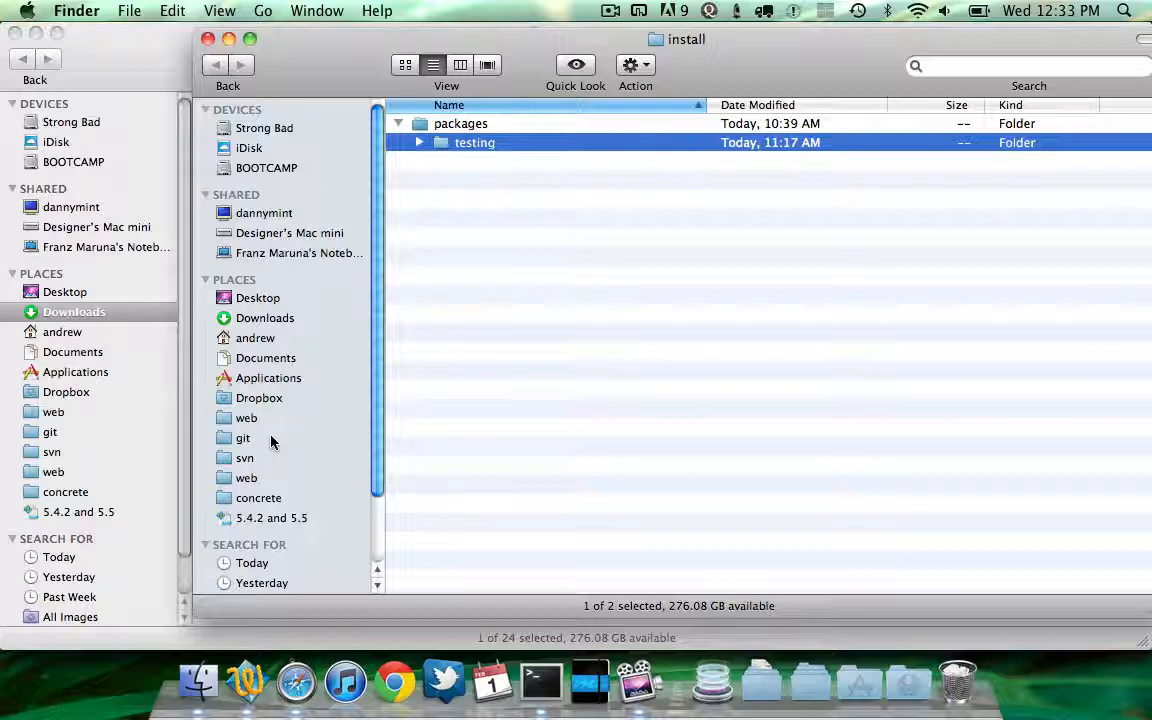
Reopen content.xml from the testing package folder
{"action": "key", "text": "Right"}
{"action": "key", "text": "Down"}
{"action": "key", "text": "super+o"}
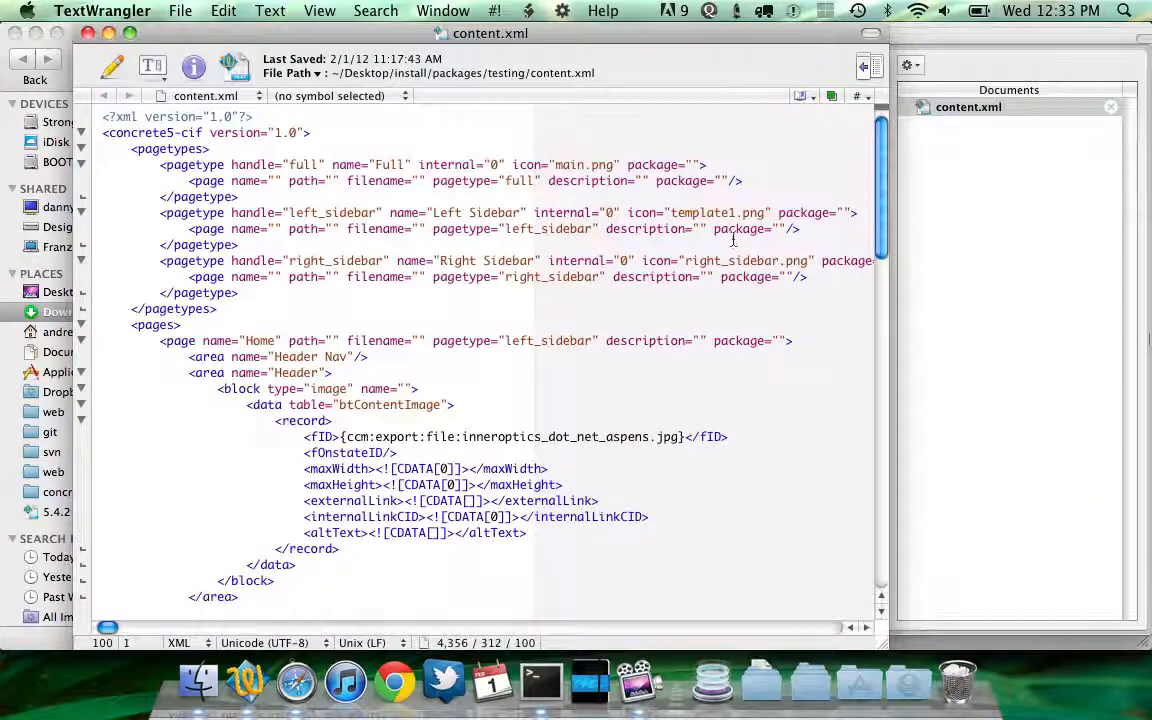
Enter calendar as the left_sidebar page type's package attribute, then undo the edit
{"action": "double_click", "coordinate": [805, 214]}
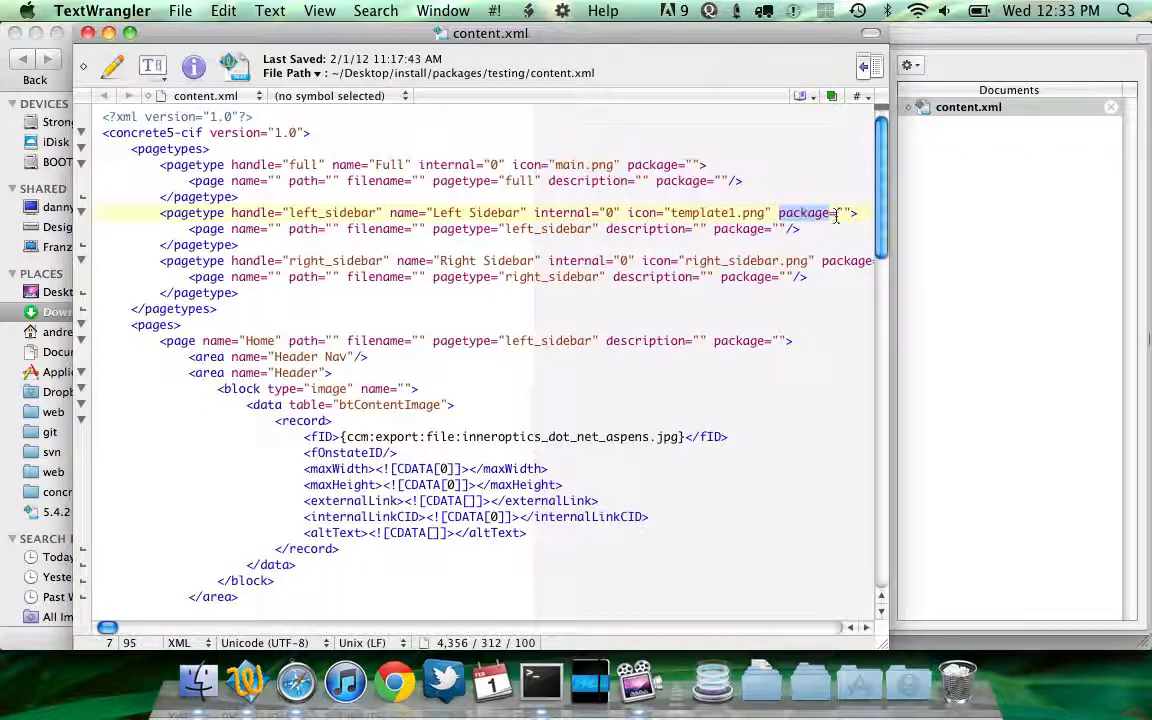
{"action": "left_click", "coordinate": [842, 213]}
{"action": "scroll", "coordinate": [846, 218], "scroll_direction": "down", "scroll_amount": 1}
{"action": "scroll", "coordinate": [846, 217], "scroll_direction": "down", "scroll_amount": 1}
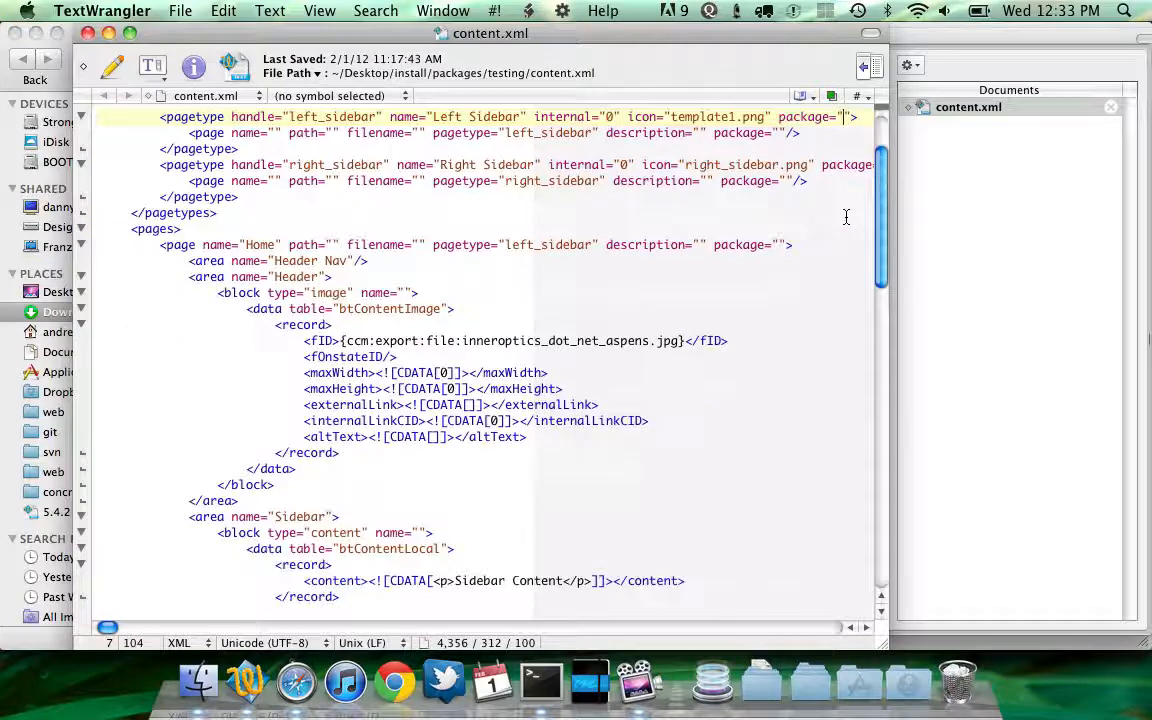
{"action": "scroll", "coordinate": [846, 217], "scroll_direction": "up", "scroll_amount": 1}
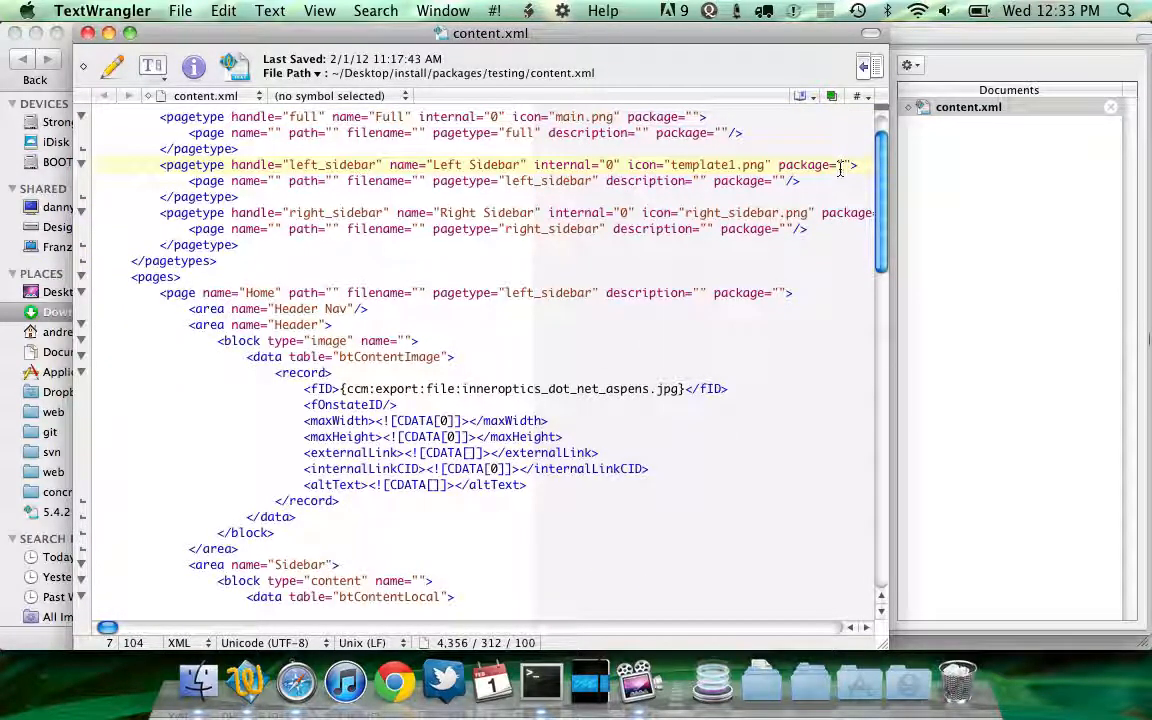
{"action": "type", "text": "calendar"}
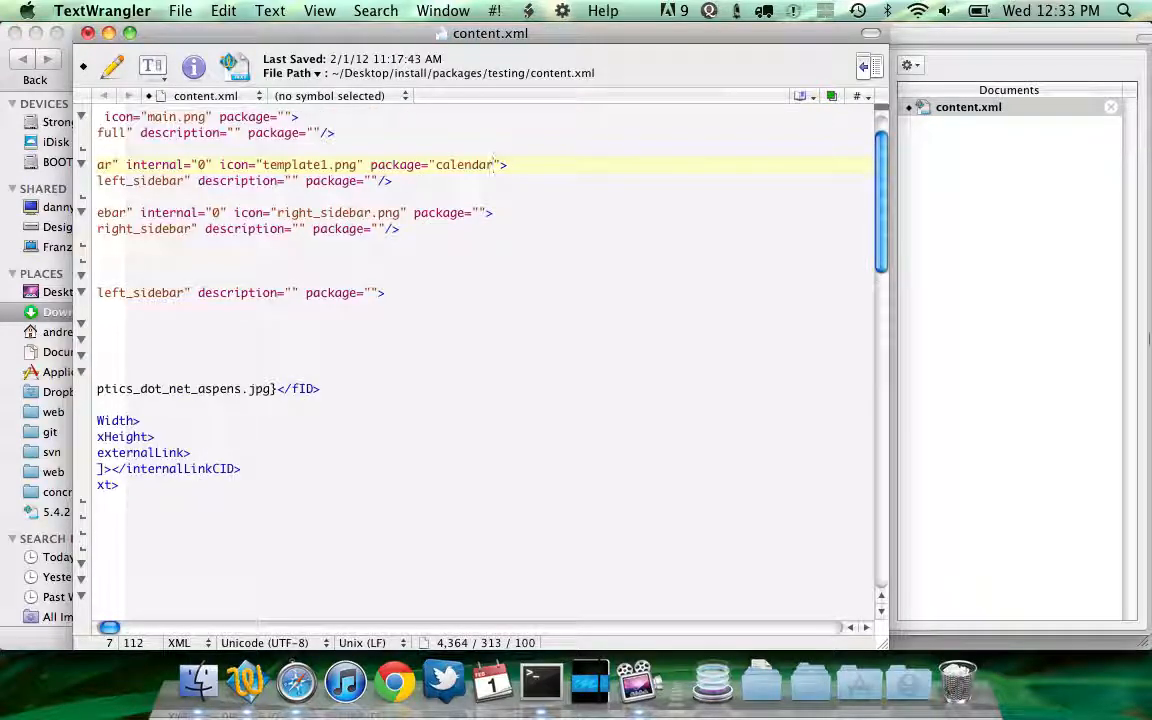
{"action": "key", "text": "super+z"}
{"action": "key", "text": "Right"}
{"action": "key", "text": "Right"}
{"action": "key", "text": "Right"}
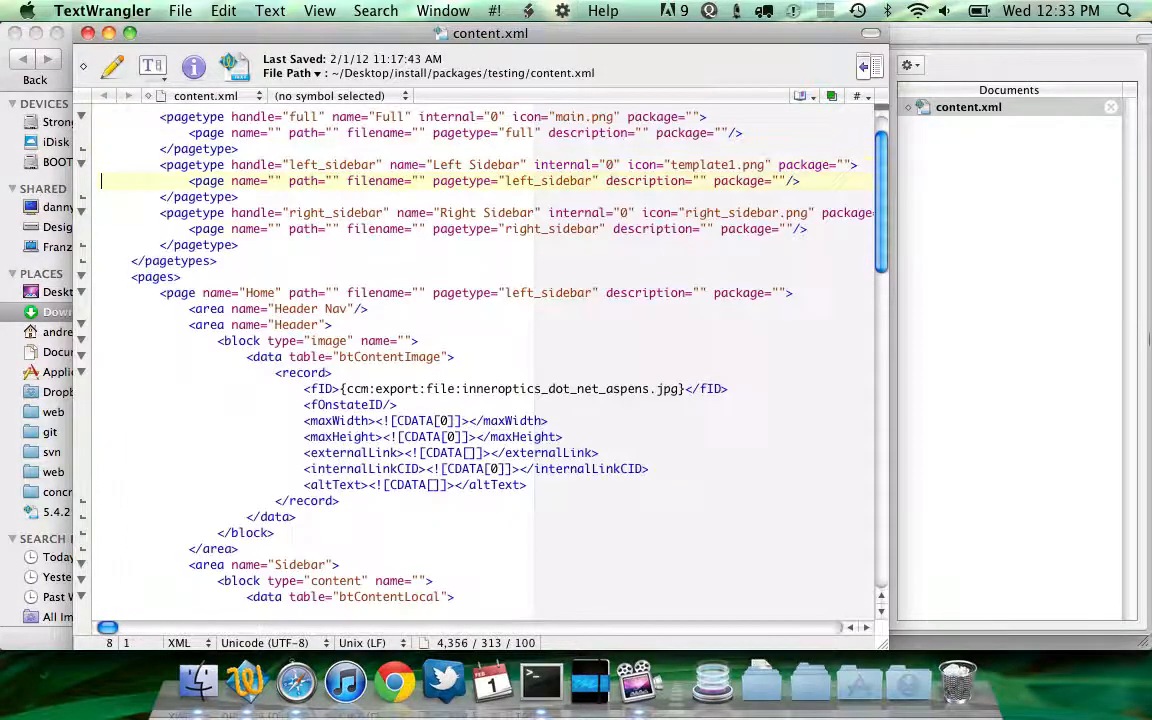
Close the content.xml document
{"action": "scroll", "coordinate": [847, 165], "scroll_direction": "down", "scroll_amount": 3}
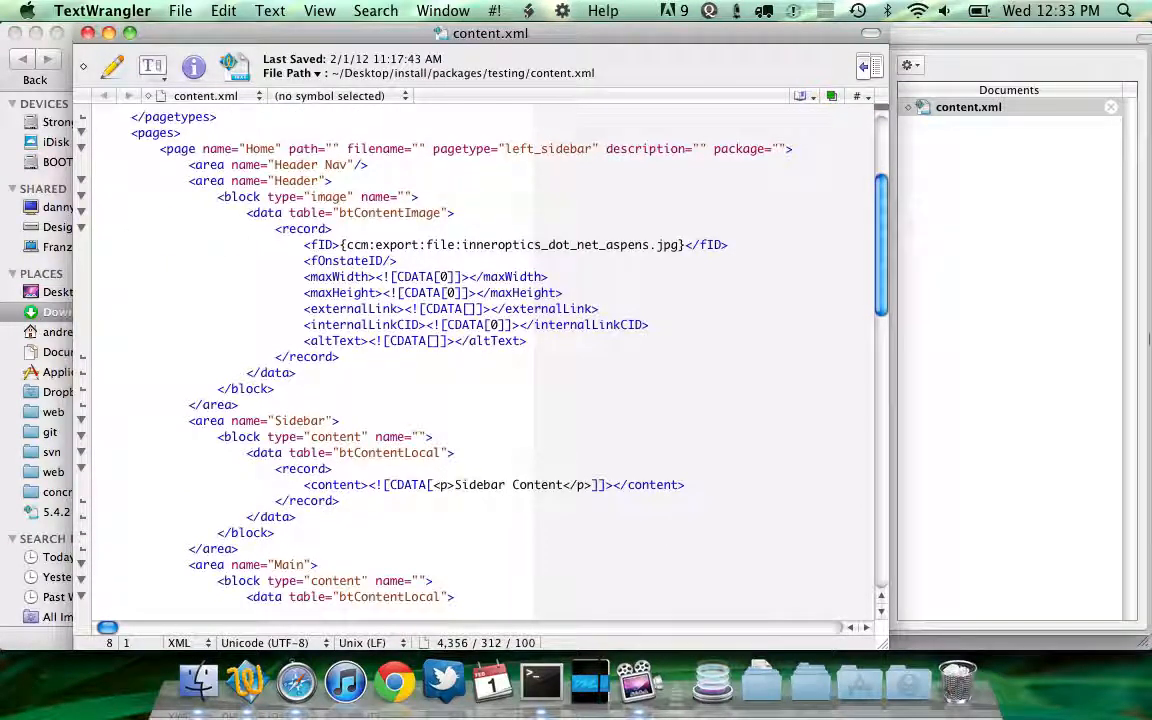
{"action": "scroll", "coordinate": [676, 233], "scroll_direction": "up", "scroll_amount": 4}
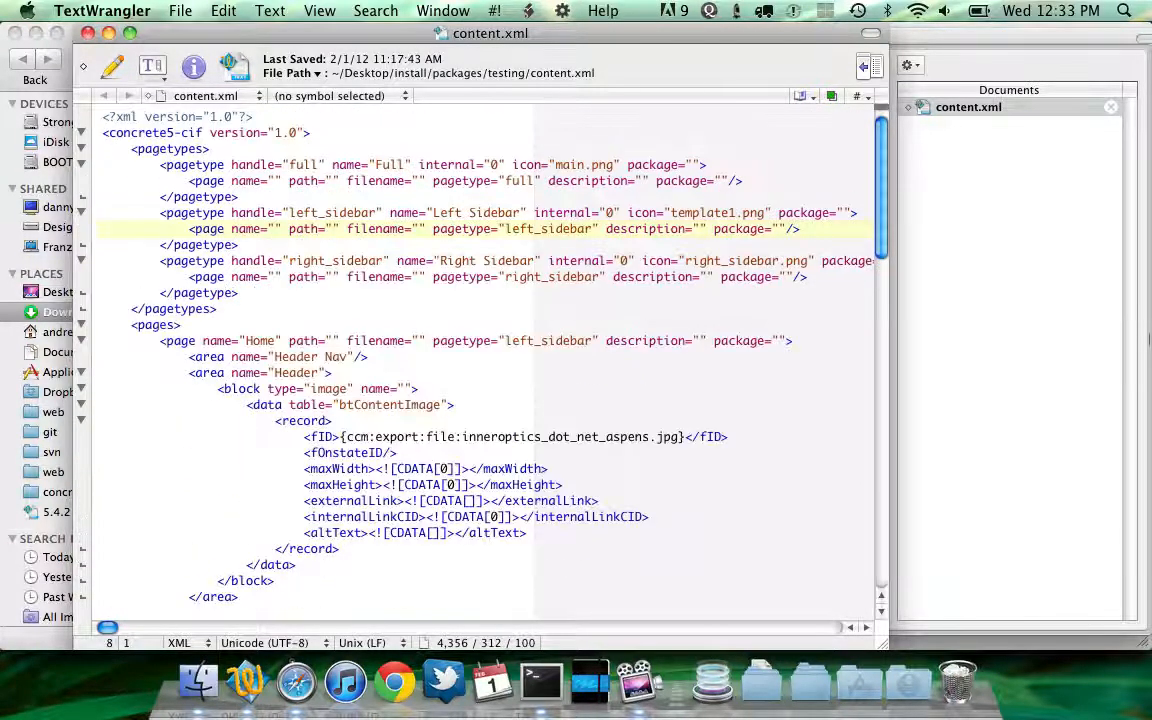
{"action": "left_click", "coordinate": [676, 233]}
{"action": "key", "text": "super+w"}
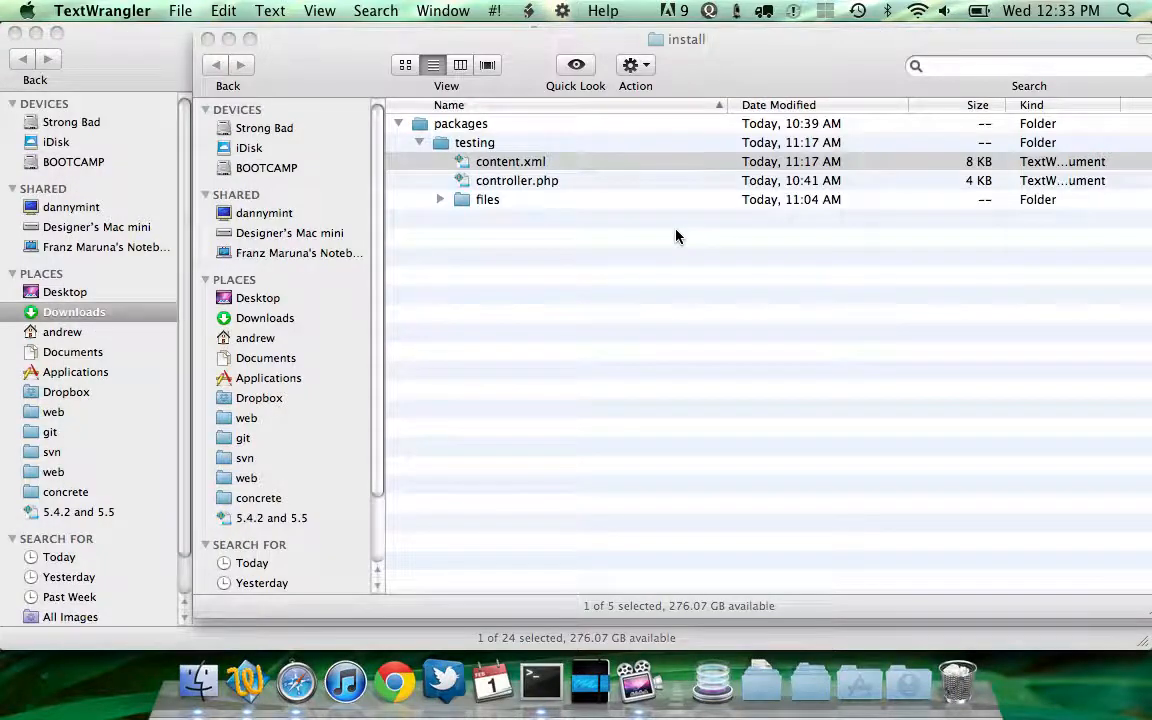
Quit the text editor and open the concrete5 web/config folder under git in Finder
{"action": "key", "text": "super+q"}
{"action": "key", "text": "Up"}
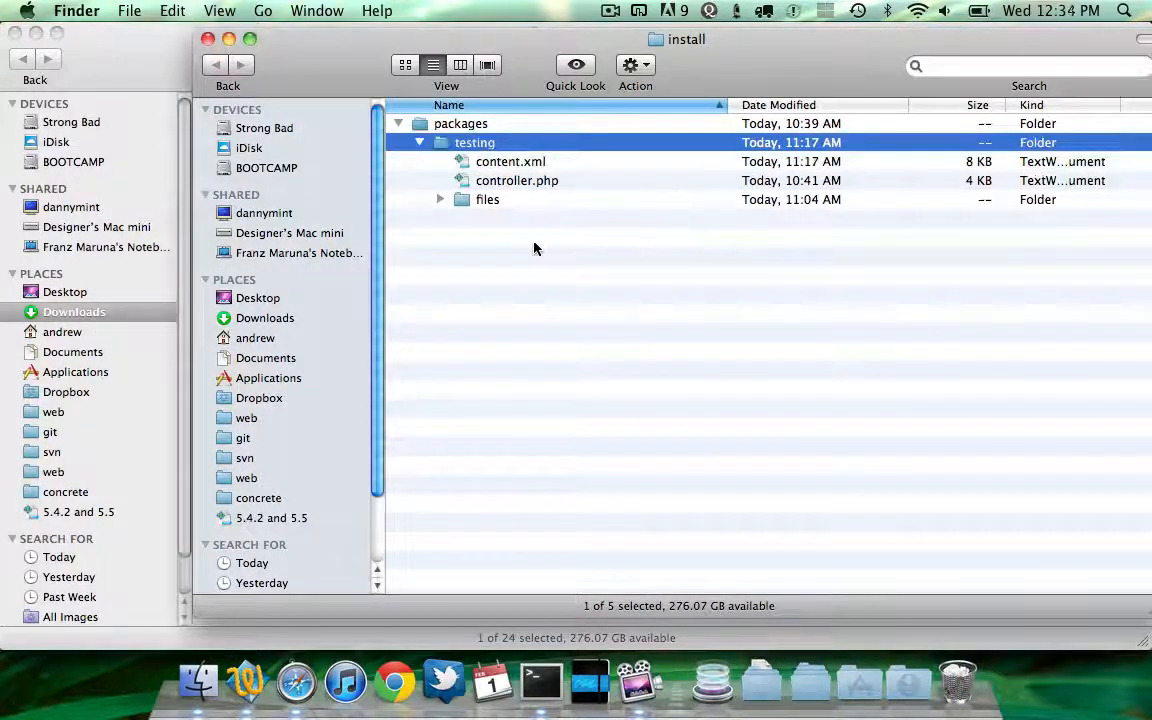
{"action": "left_click", "coordinate": [275, 441]}
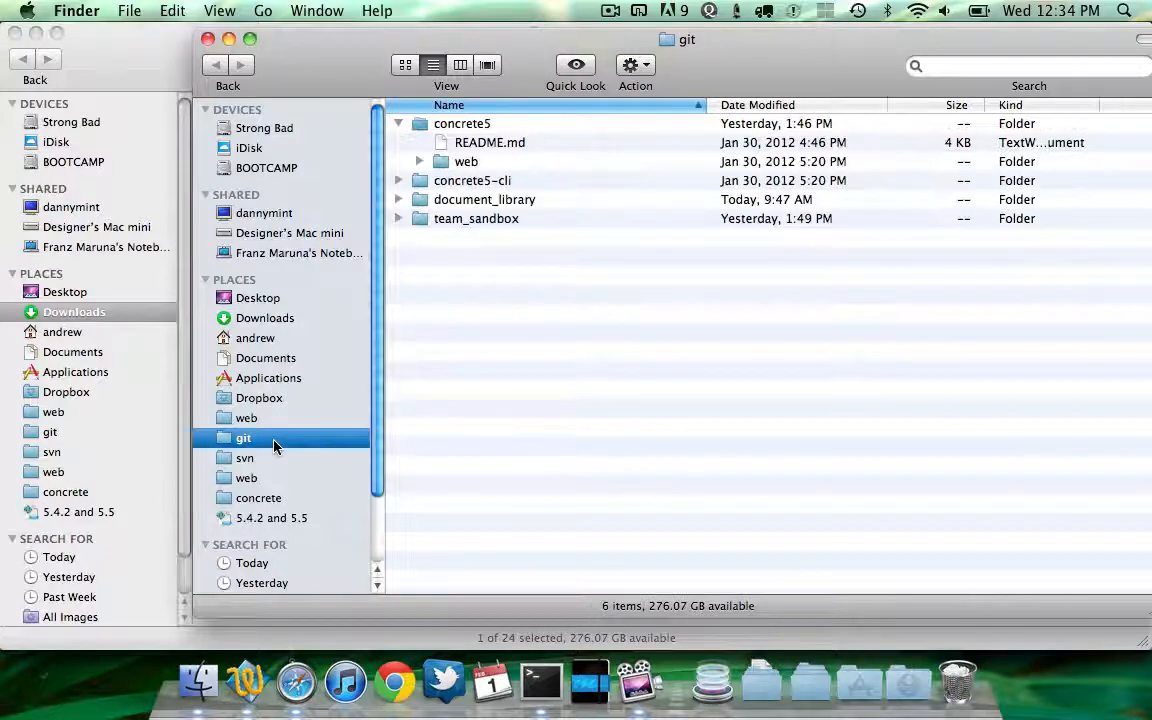
{"action": "left_click", "coordinate": [481, 178]}
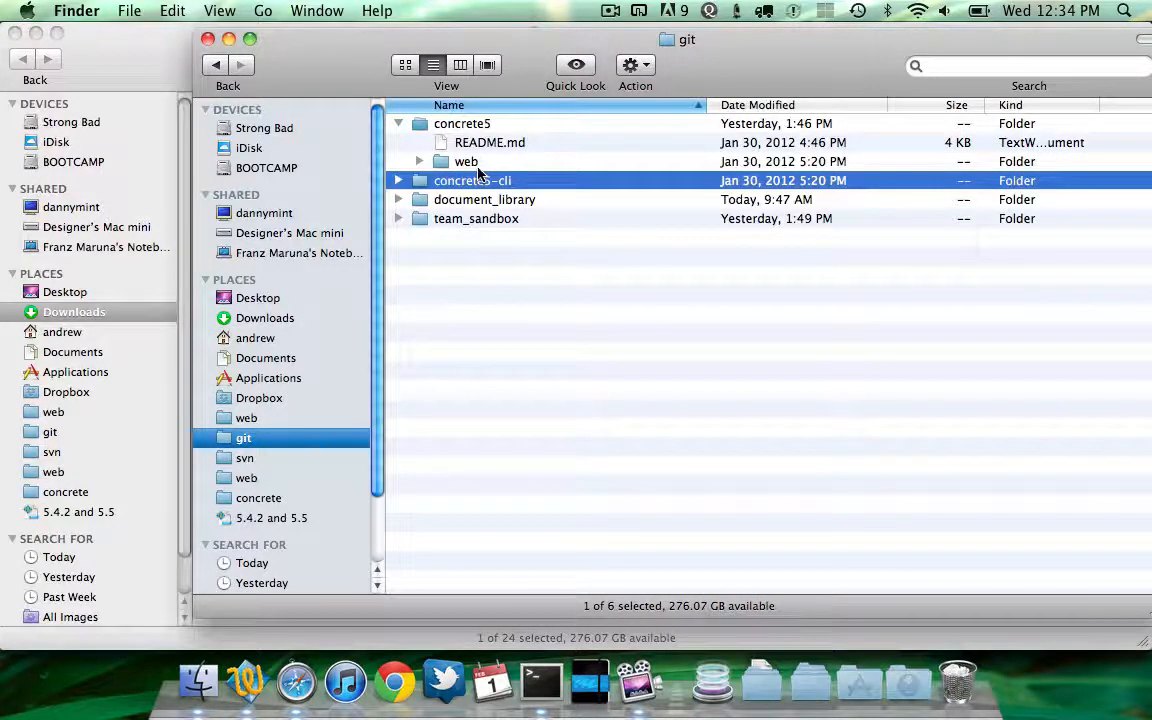
{"action": "double_click", "coordinate": [479, 163]}
{"action": "double_click", "coordinate": [479, 163]}
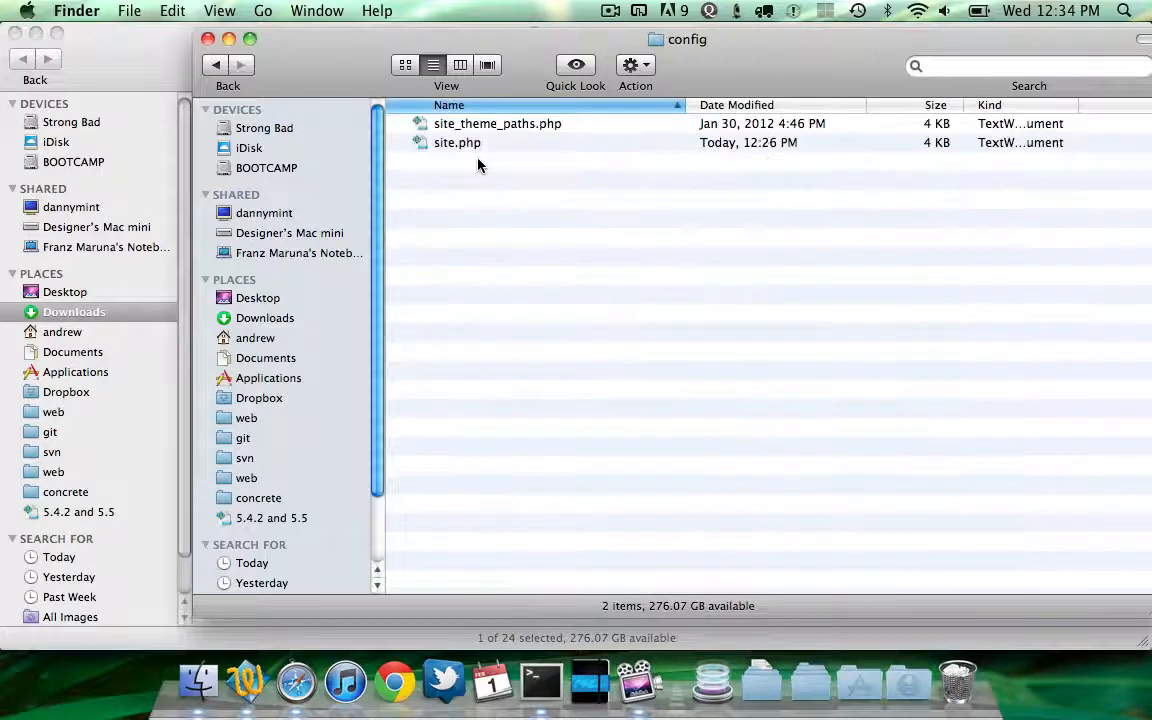
{"action": "left_click", "coordinate": [478, 163]}
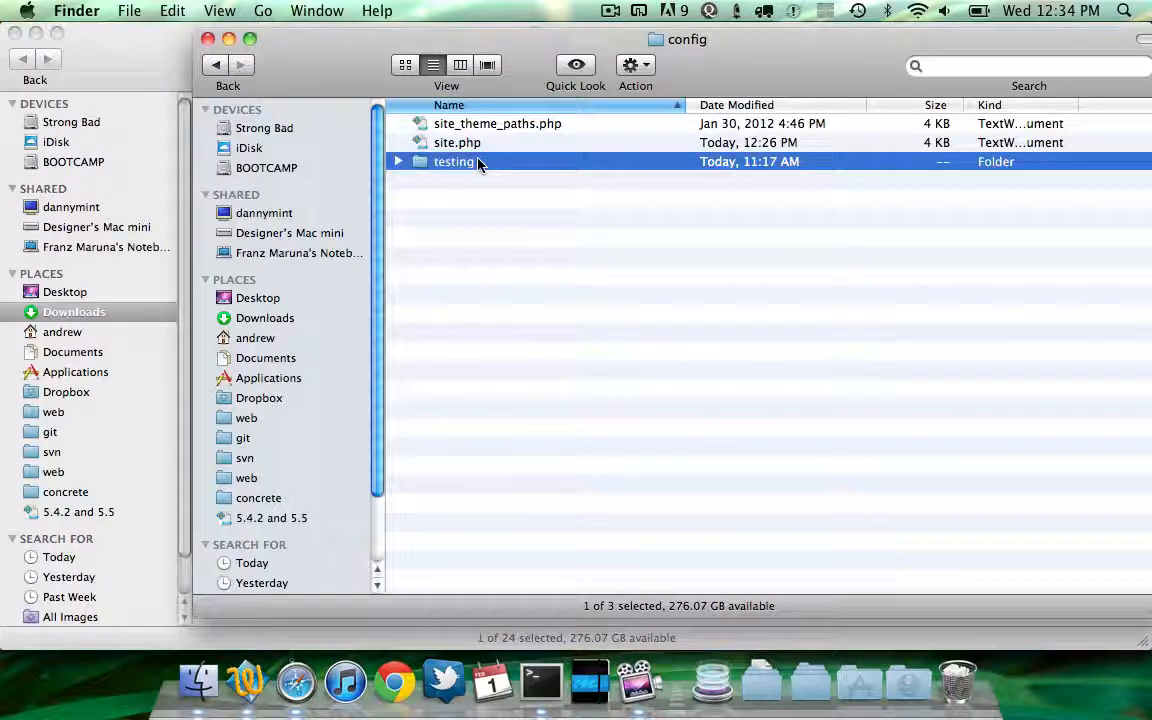
Create a new folder named install inside the config folder
{"action": "key", "text": "super+shift+n"}
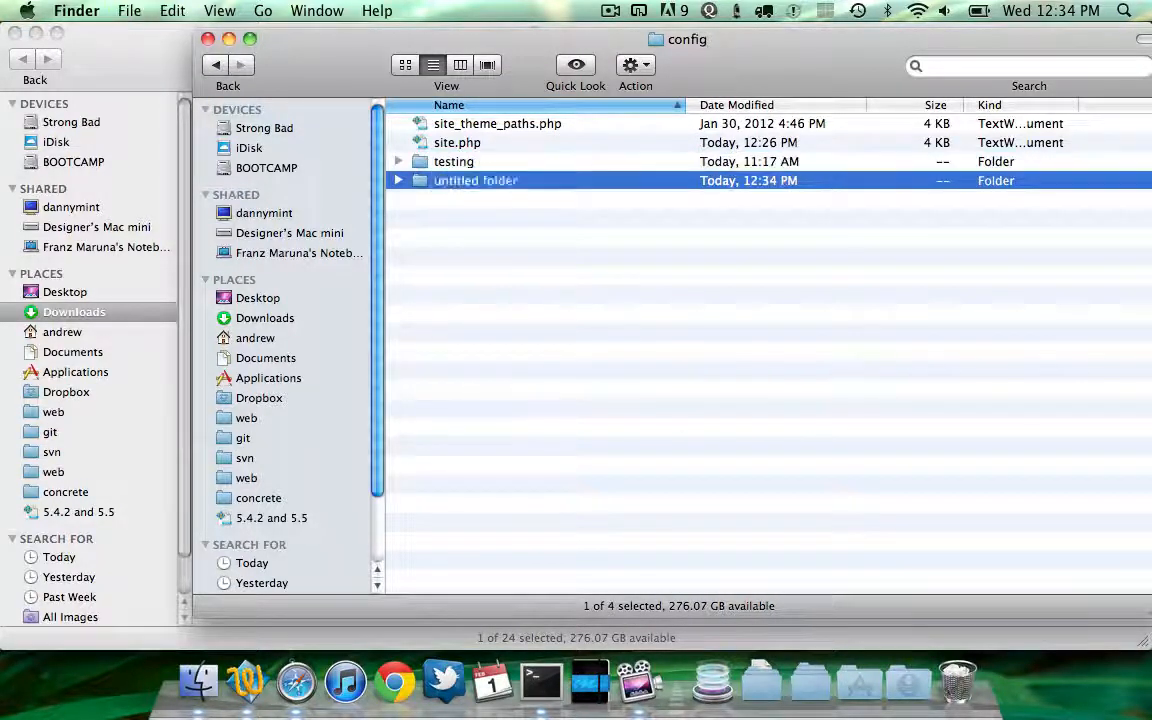
{"action": "type", "text": "install"}
{"action": "key", "text": "Return"}
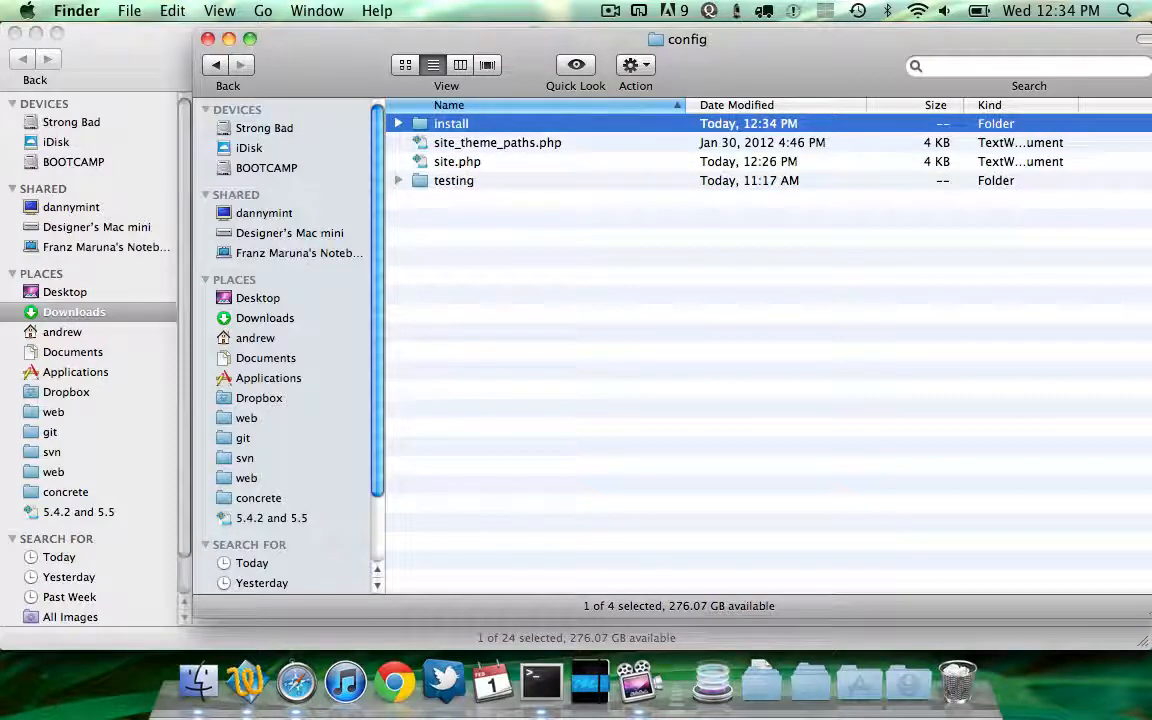
{"action": "key", "text": "super+Up"}
{"action": "key", "text": "super+Down"}
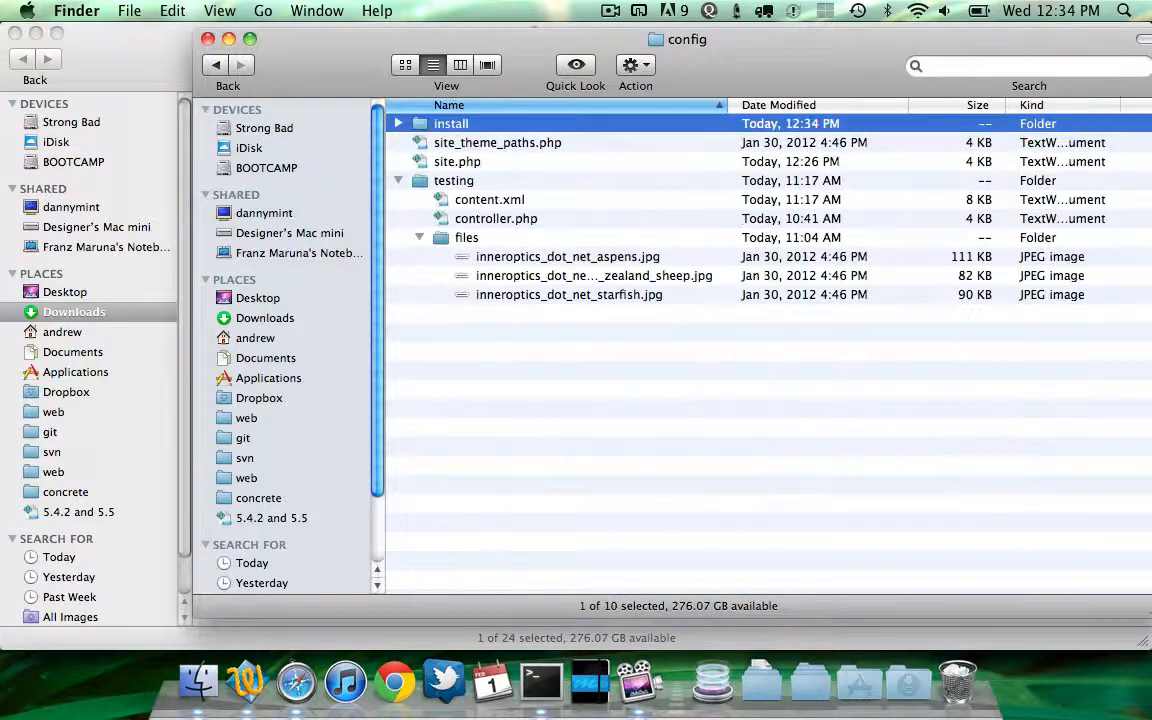
Create a packages folder inside the install folder and return to config
{"action": "key", "text": "super+Down"}
{"action": "key", "text": "super+shift+n"}
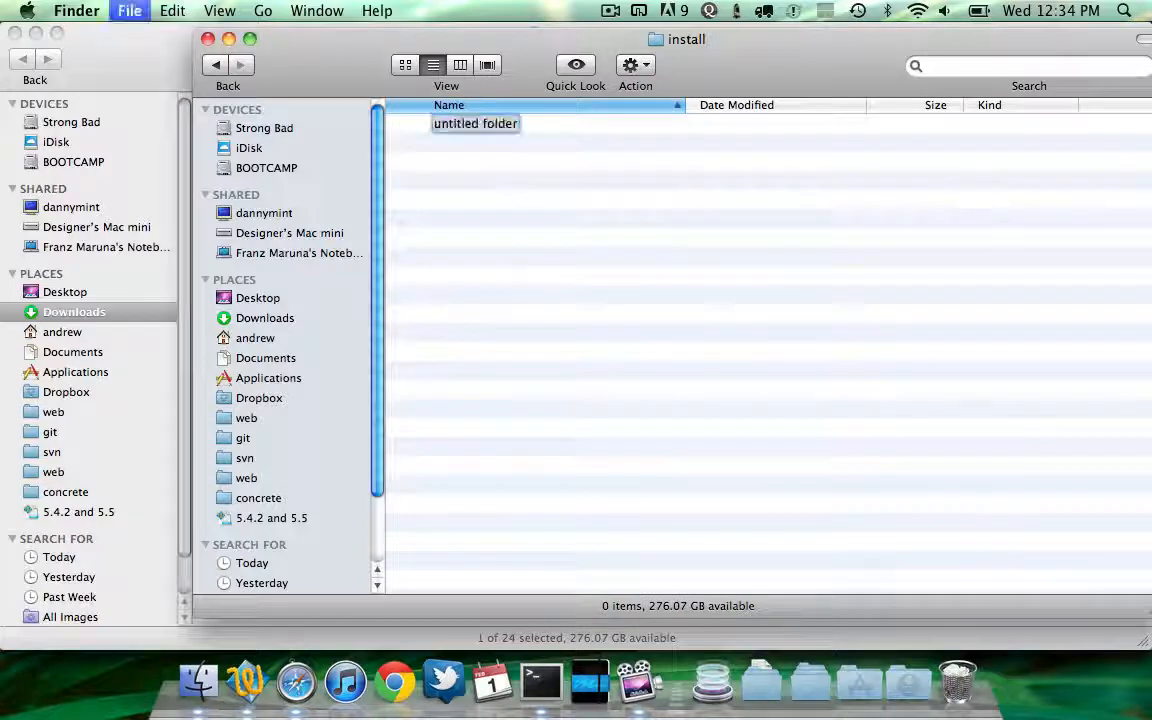
{"action": "type", "text": "packages"}
{"action": "key", "text": "Return"}
{"action": "key", "text": "super+Up"}
Move the testing folder into the install folder
{"action": "key", "text": "Down"}
{"action": "key", "text": "Down"}
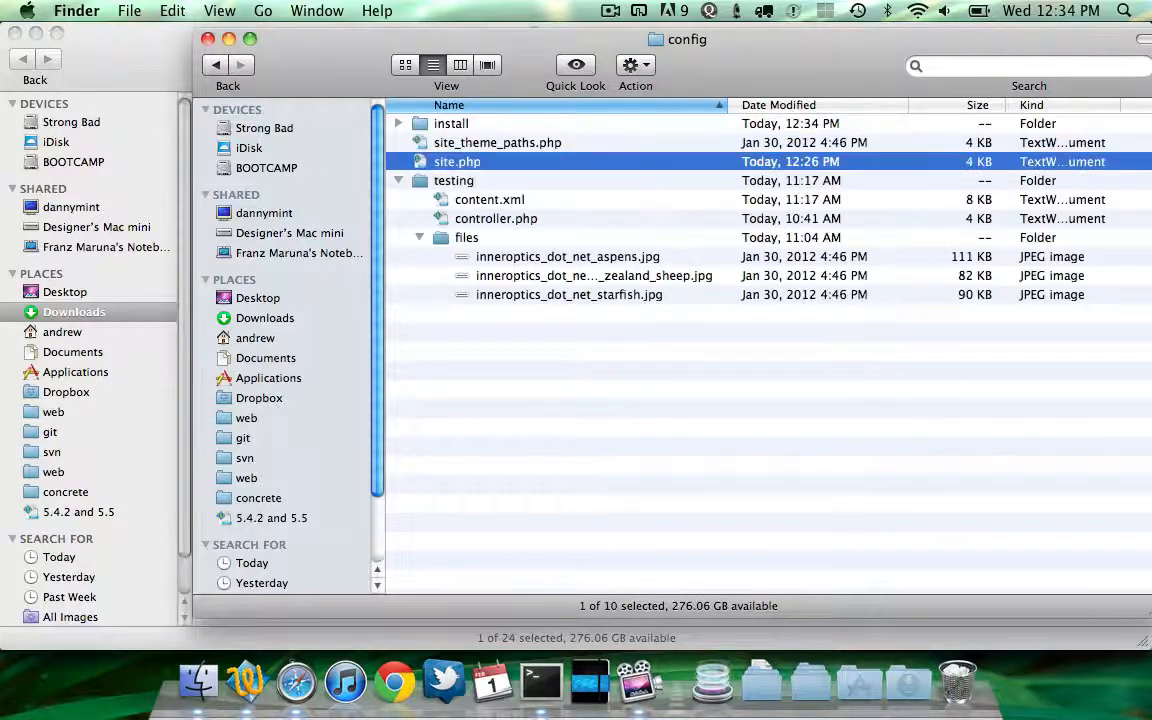
{"action": "left_click_drag", "start_coordinate": [453, 180], "coordinate": [452, 124]}
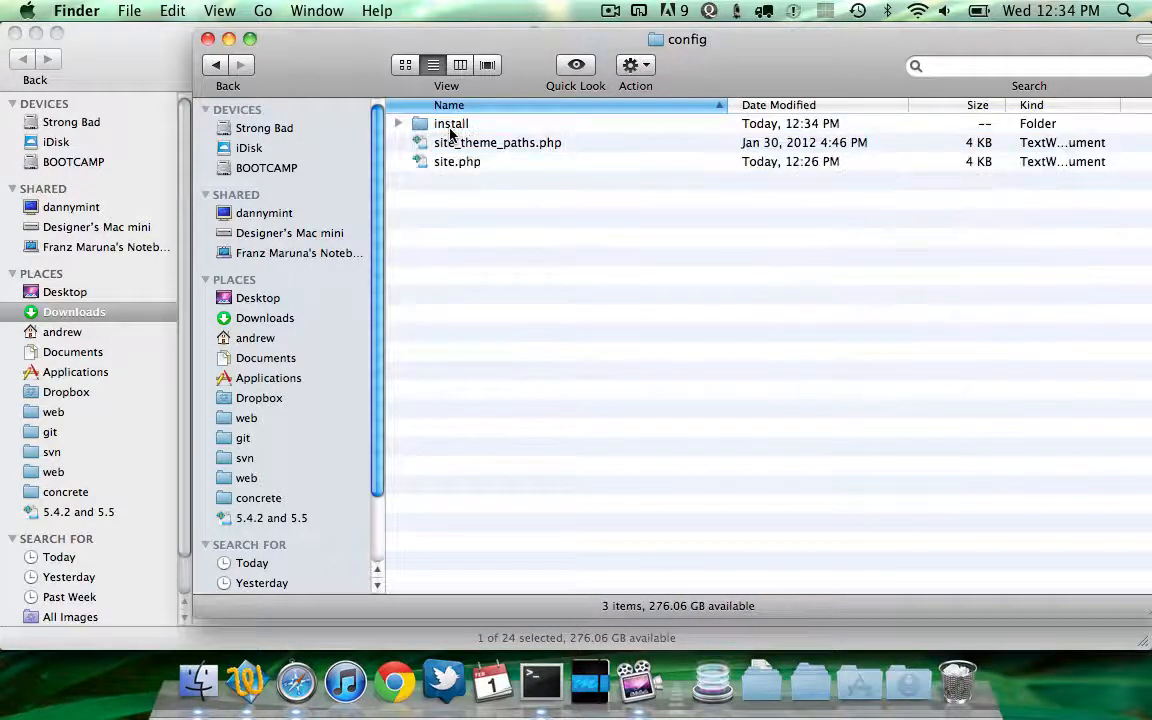
Open the testing package's controller.php from install/testing and highlight its TestingStartingPointPackage class name
{"action": "left_click", "coordinate": [460, 124]}
{"action": "key", "text": "Right"}
{"action": "key", "text": "Down"}
{"action": "key", "text": "Down"}
{"action": "key", "text": "Down"}
{"action": "key", "text": "Down"}
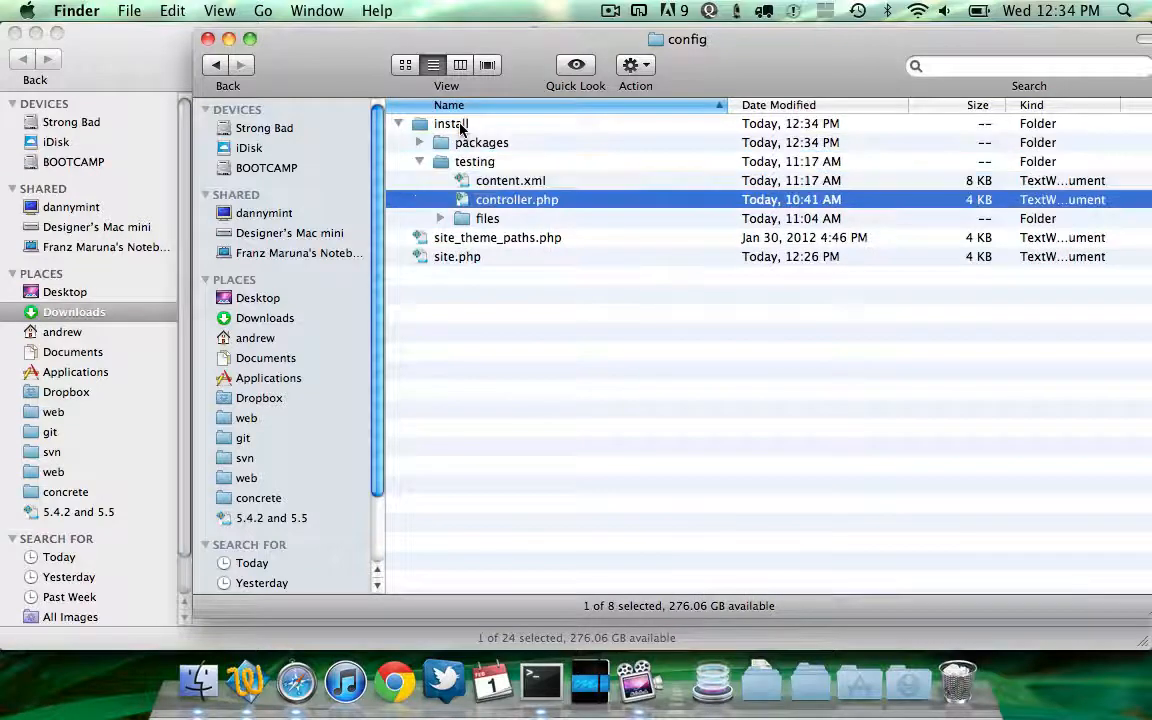
{"action": "key", "text": "super+Down"}
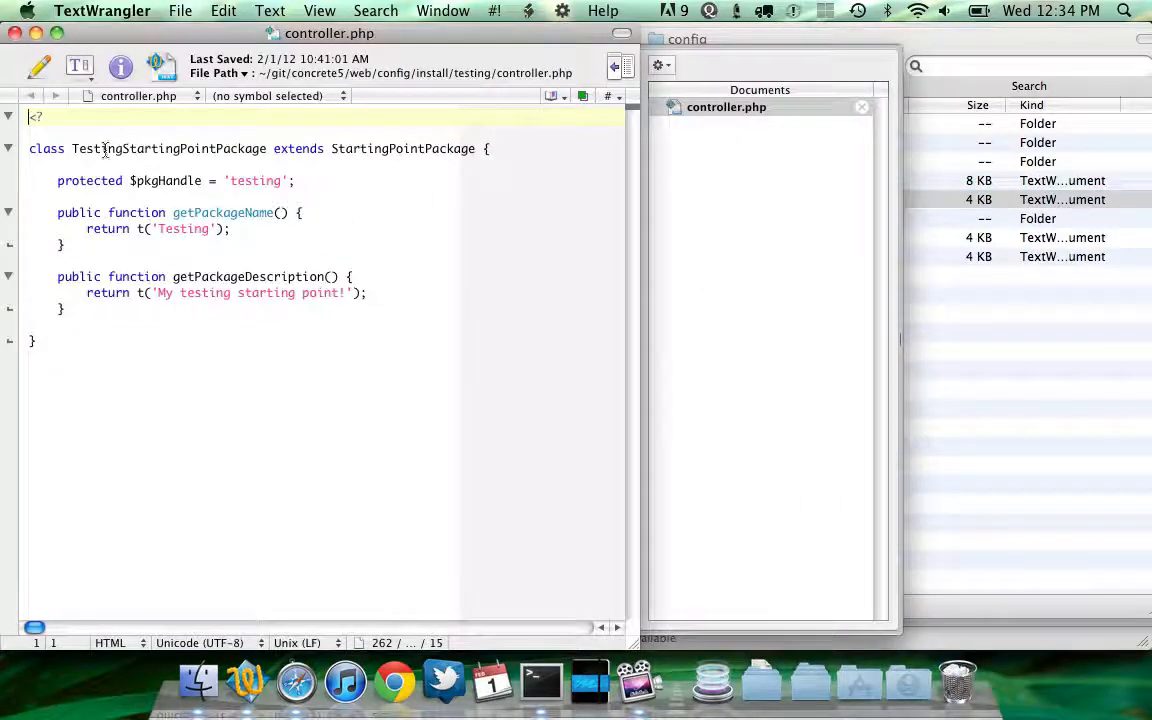
{"action": "double_click", "coordinate": [105, 148]}
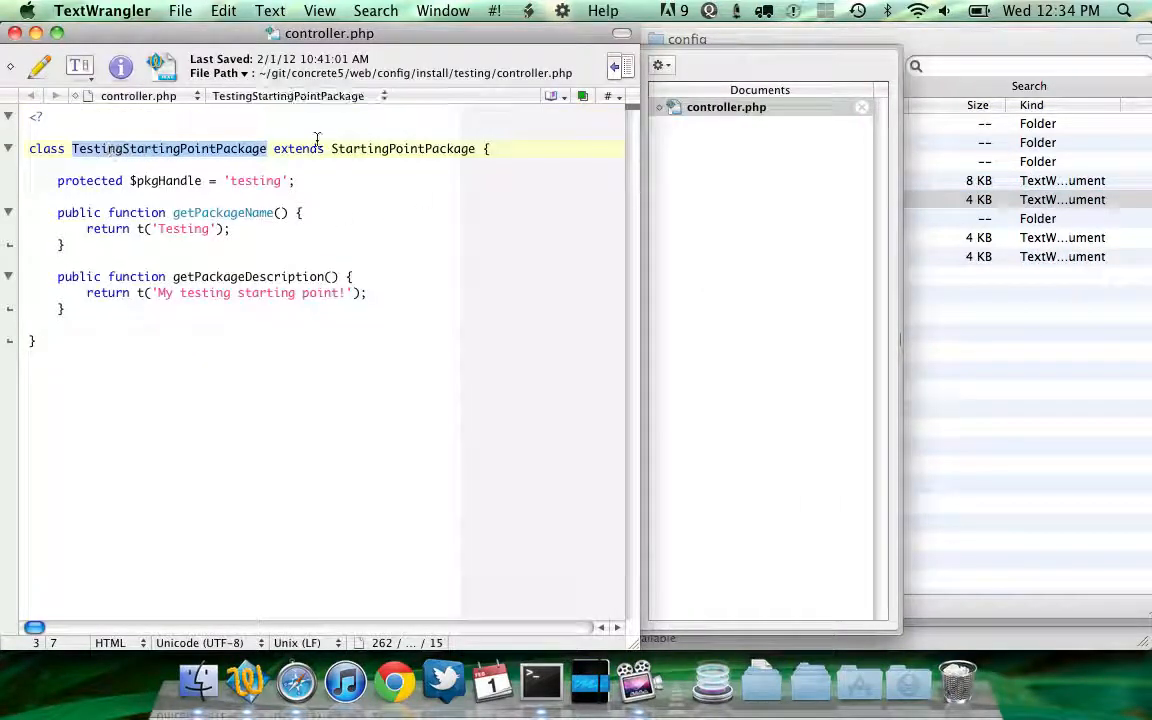
{"action": "left_click", "coordinate": [395, 148]}
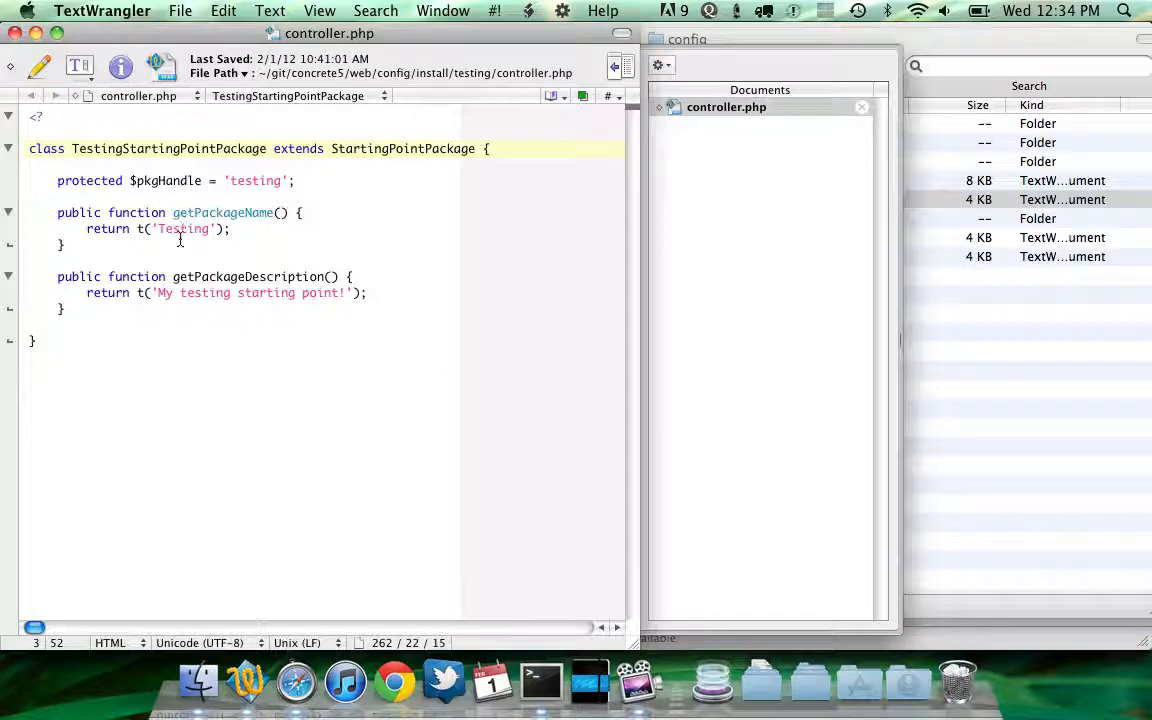
Open content.xml from install/testing and examine the block's reference to the inneroptics_dot_net_aspens image file
{"action": "key", "text": "super+Tab"}
{"action": "key", "text": "Down"}
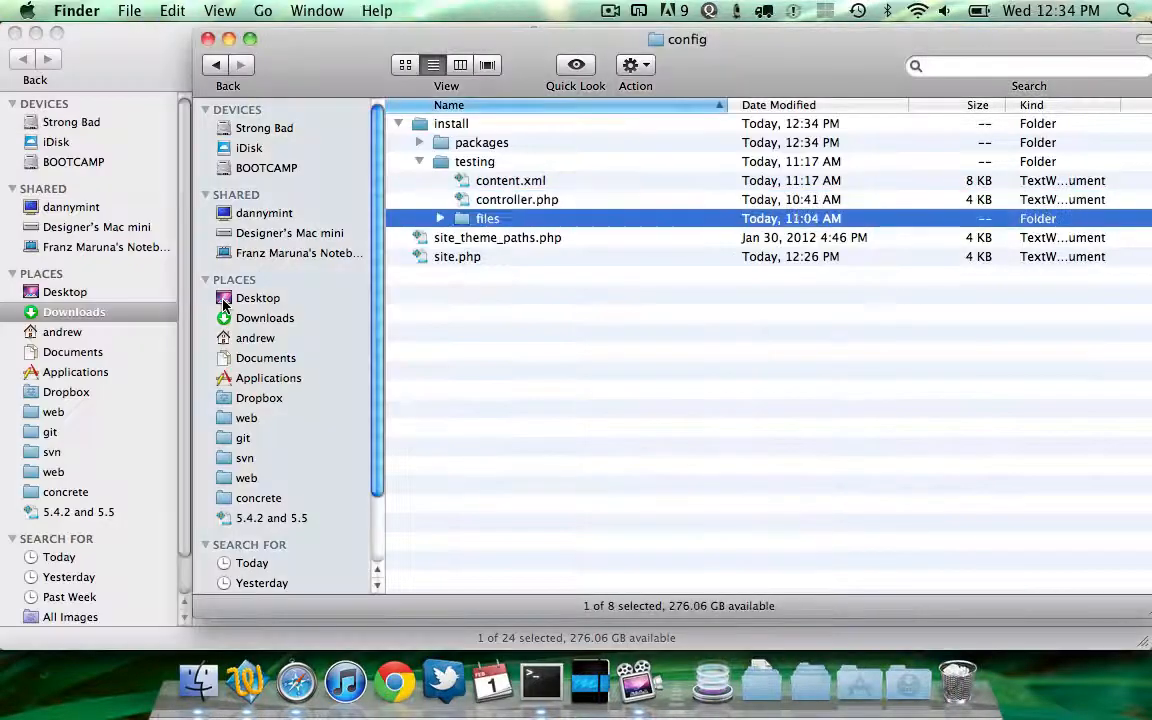
{"action": "key", "text": "Right"}
{"action": "key", "text": "Down"}
{"action": "key", "text": "Up"}
{"action": "key", "text": "Up"}
{"action": "key", "text": "Up"}
{"action": "key", "text": "super+o"}
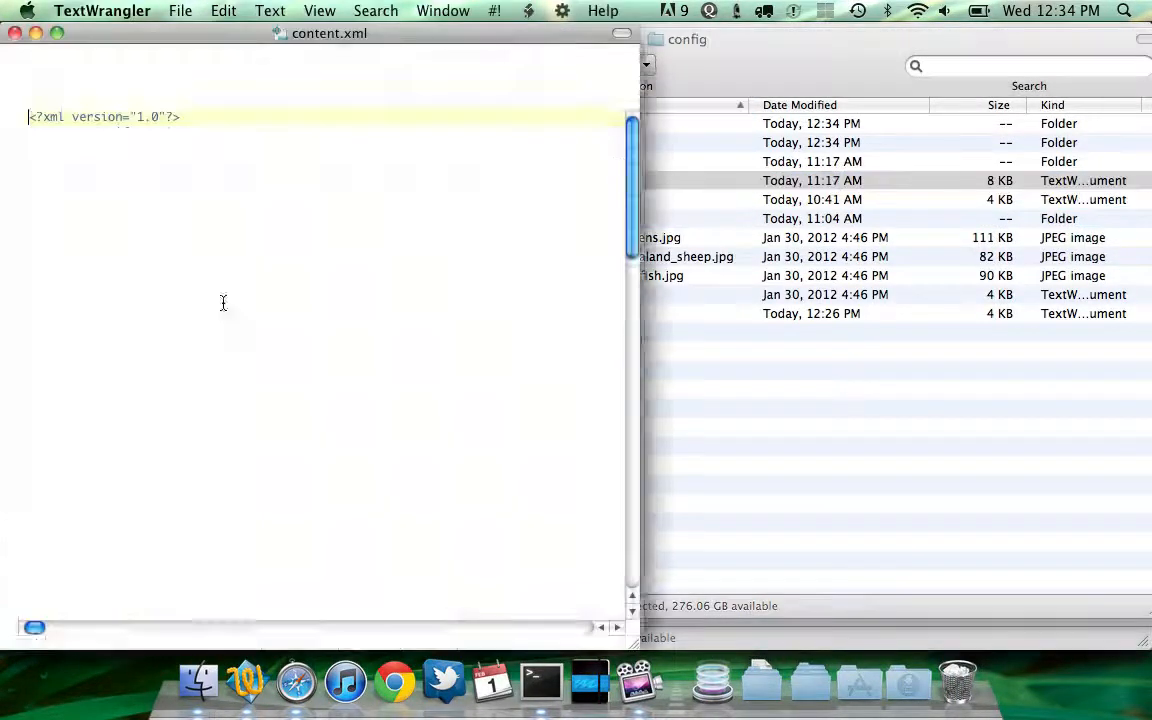
{"action": "scroll", "coordinate": [228, 314], "scroll_direction": "down", "scroll_amount": 5}
{"action": "left_click", "coordinate": [228, 314]}
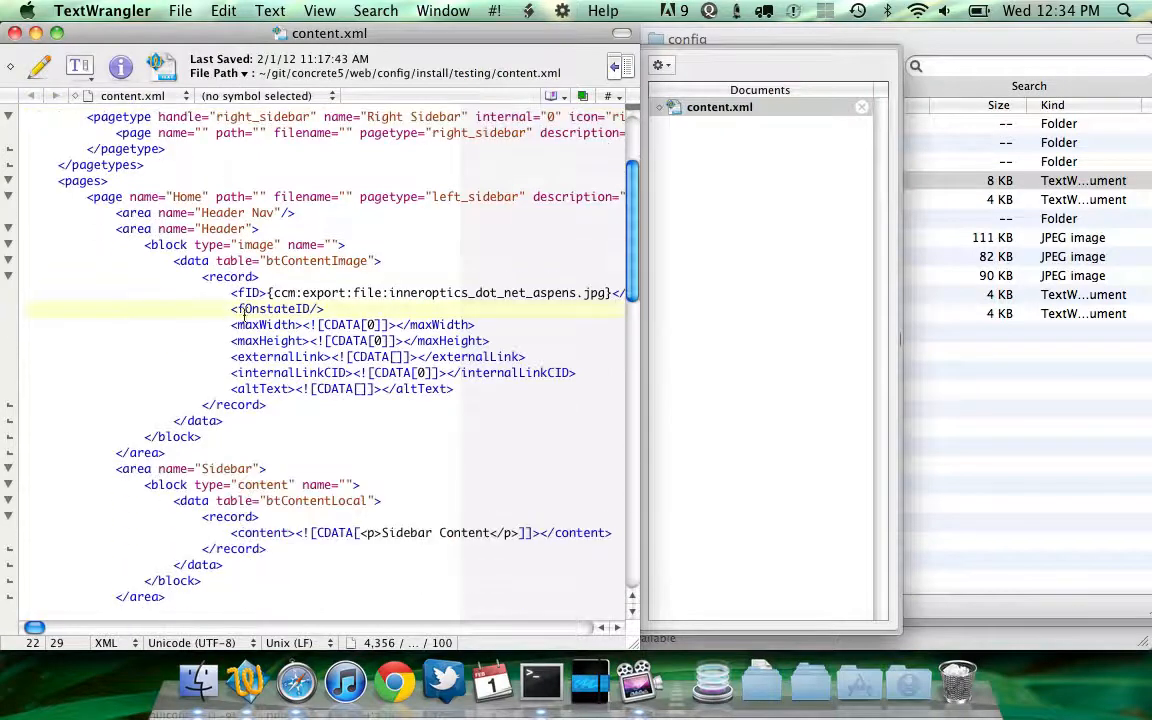
{"action": "double_click", "coordinate": [407, 293]}
{"action": "scroll", "coordinate": [416, 288], "scroll_direction": "down", "scroll_amount": 2}
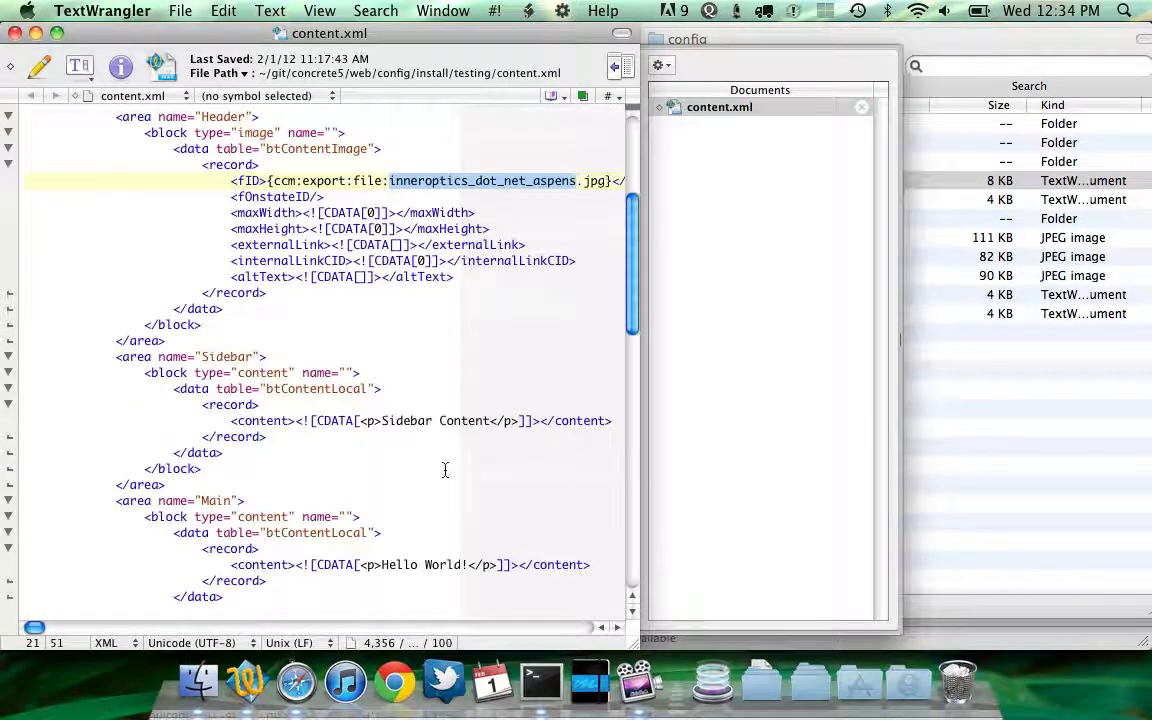
{"action": "scroll", "coordinate": [436, 441], "scroll_direction": "up", "scroll_amount": 1}
Quit the text editor, collapse the testing folder, and switch to Terminal
{"action": "key", "text": "super+q"}
{"action": "key", "text": "Left"}
{"action": "key", "text": "Left"}
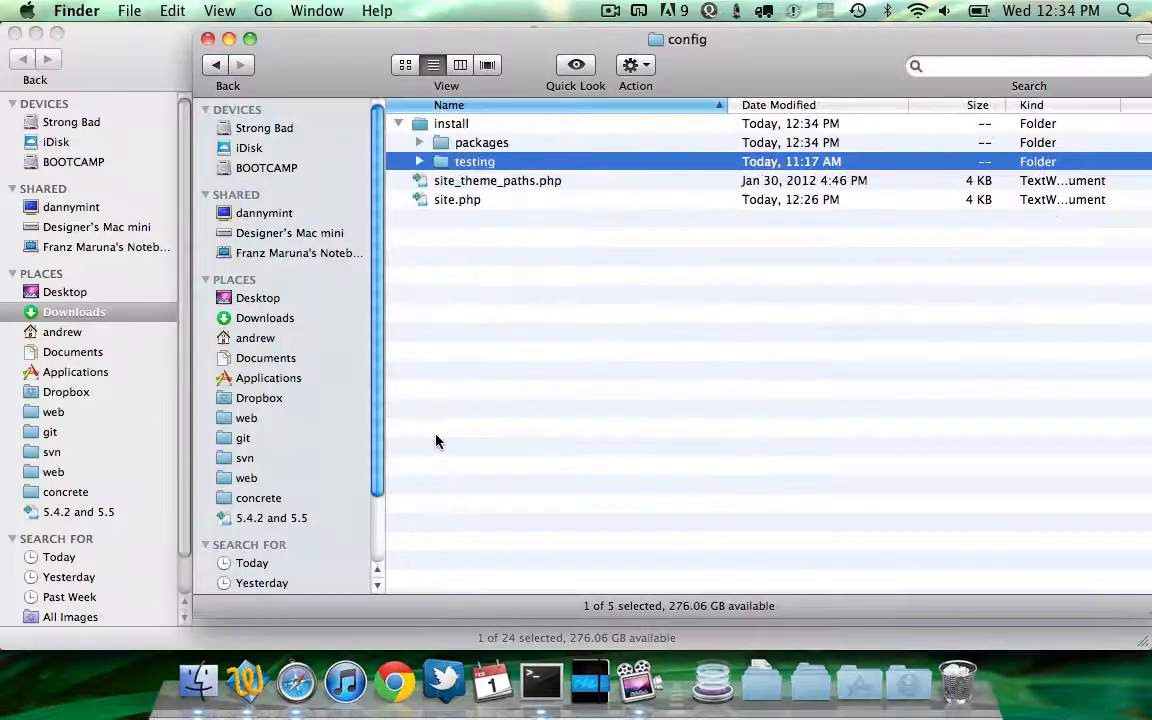
{"action": "key", "text": "super+Tab"}
{"action": "key", "text": "super+Tab"}
{"action": "key", "text": "super+Tab"}
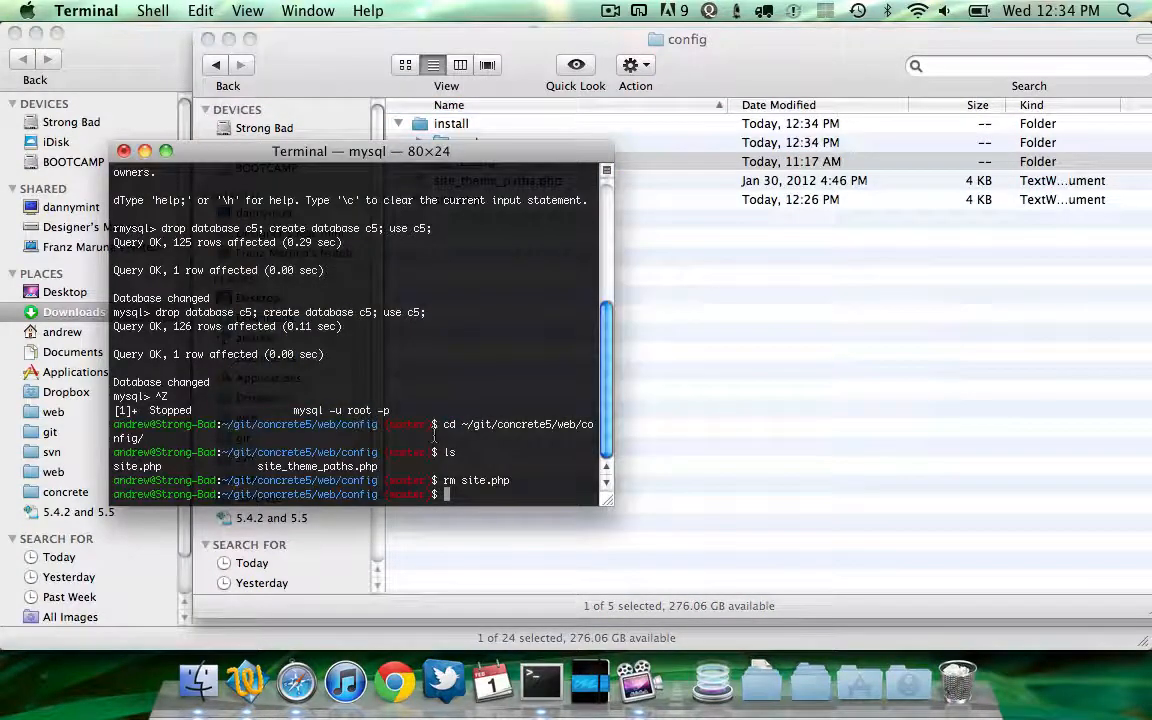
List the contents of the install, testing and files directories in Terminal
{"action": "type", "text": "cd install"}
{"action": "key", "text": "Return"}
{"action": "type", "text": "ls"}
{"action": "key", "text": "Return"}
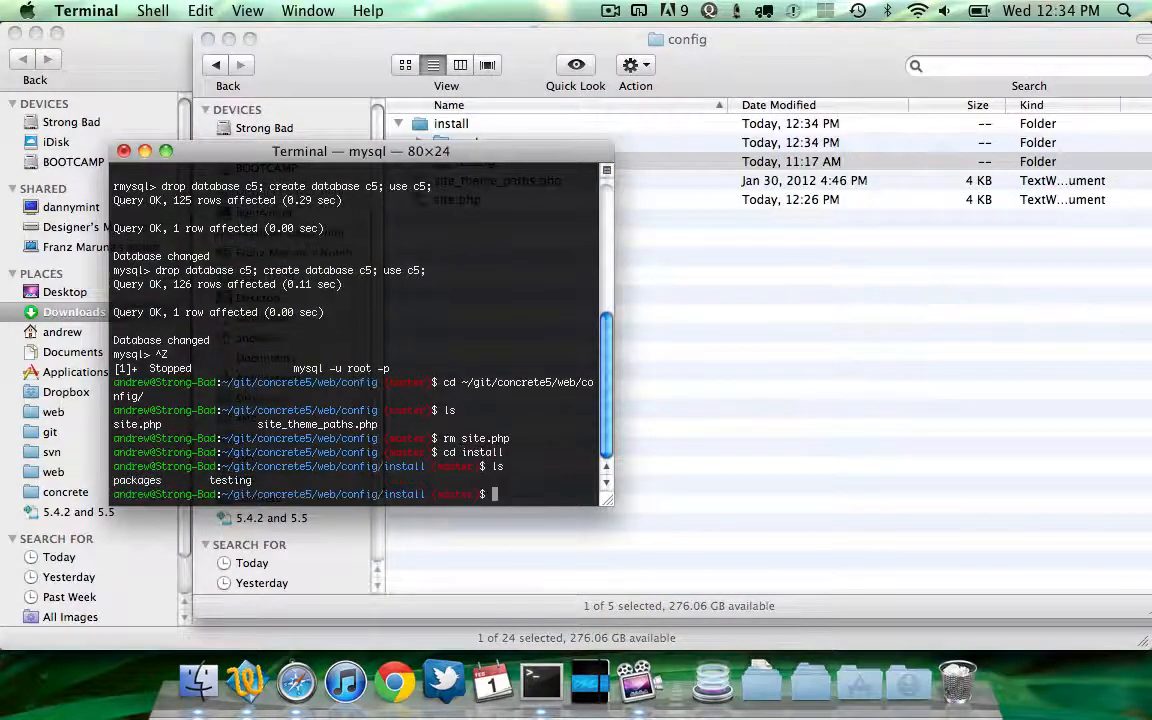
{"action": "type", "text": "cd testing"}
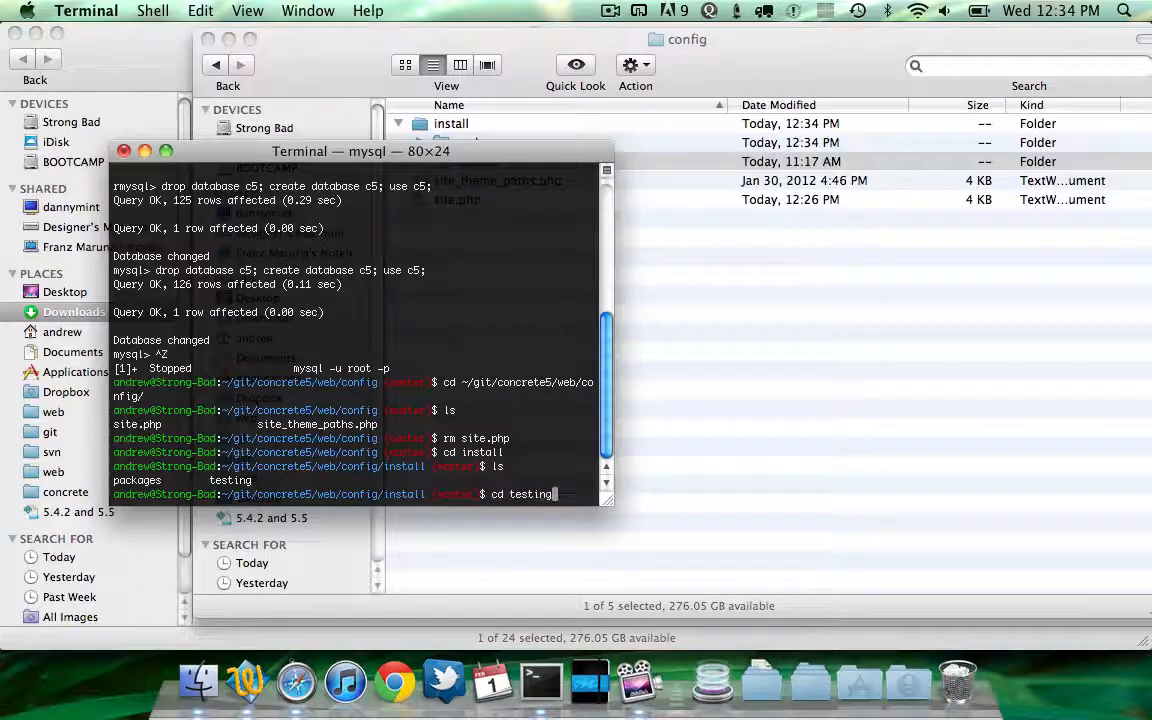
{"action": "key", "text": "Return"}
{"action": "type", "text": "ls -la"}
{"action": "key", "text": "Return"}
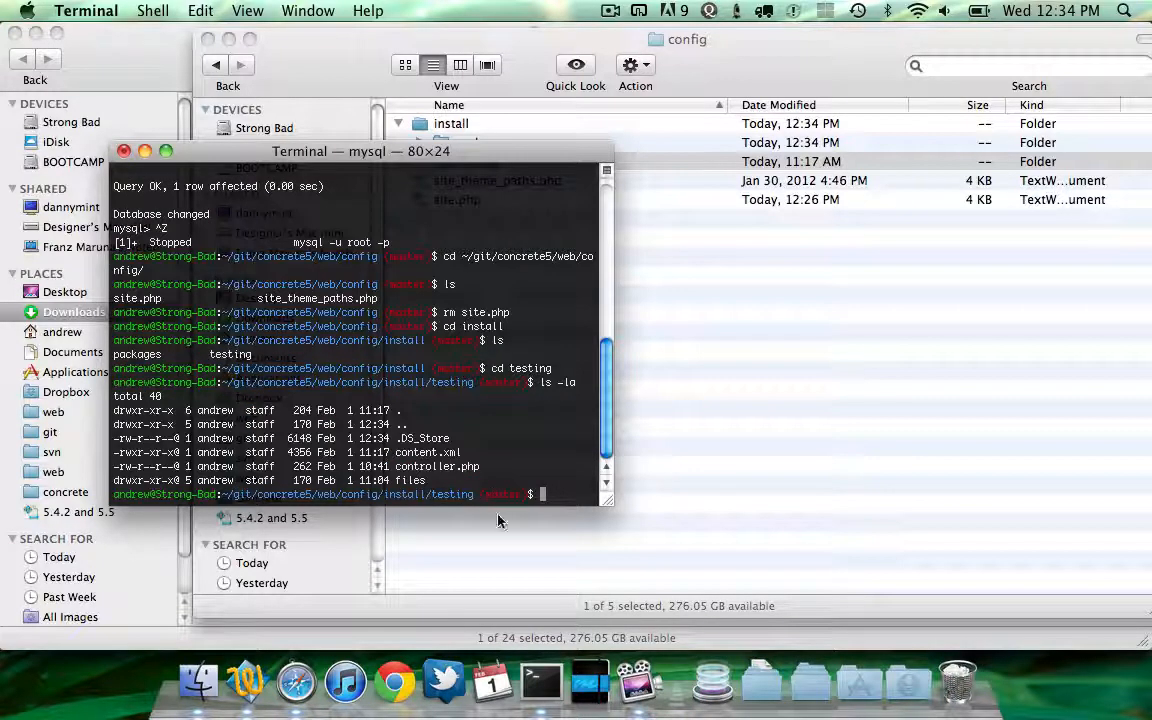
{"action": "type", "text": "cd files"}
{"action": "key", "text": "Return"}
{"action": "type", "text": "ls -la"}
{"action": "key", "text": "Return"}
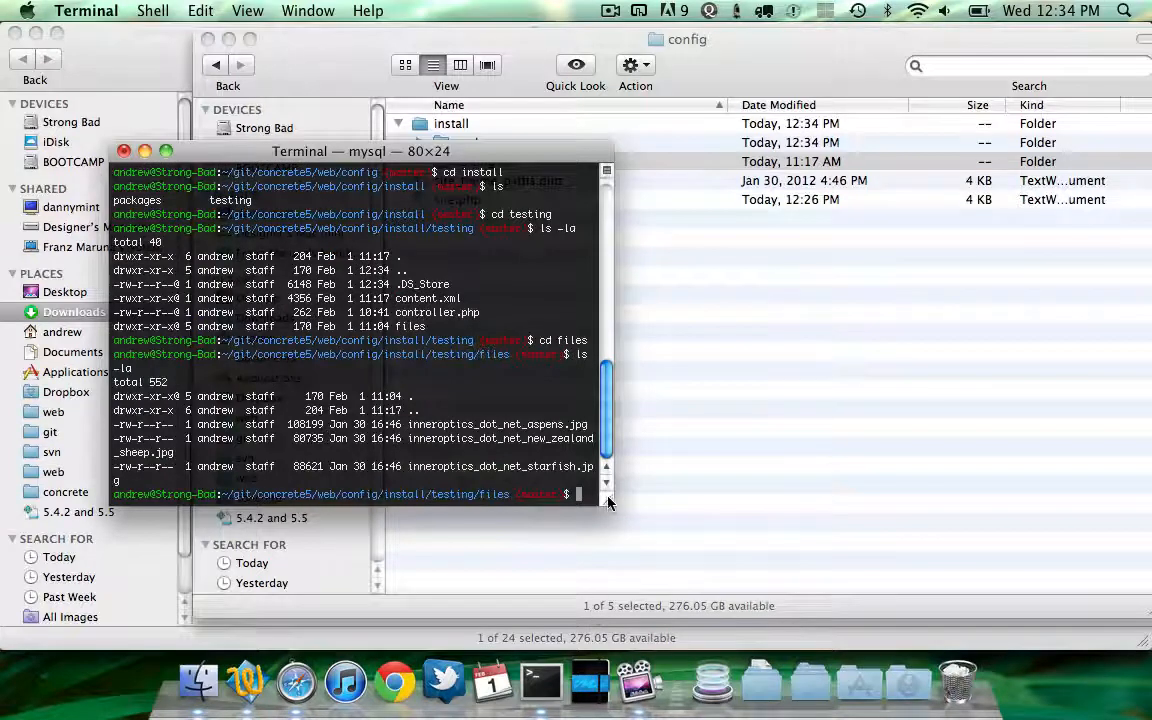
Resume the suspended mysql session, rerun drop database c5; create database c5; use c5, and suspend it again
{"action": "left_click_drag", "start_coordinate": [609, 502], "coordinate": [786, 486]}
{"action": "key", "text": "super+Tab"}
{"action": "key", "text": "super+Tab"}
{"action": "key", "text": "super+Tab"}
{"action": "key", "text": "super+shift+Tab"}
{"action": "key", "text": "super+shift+Tab"}
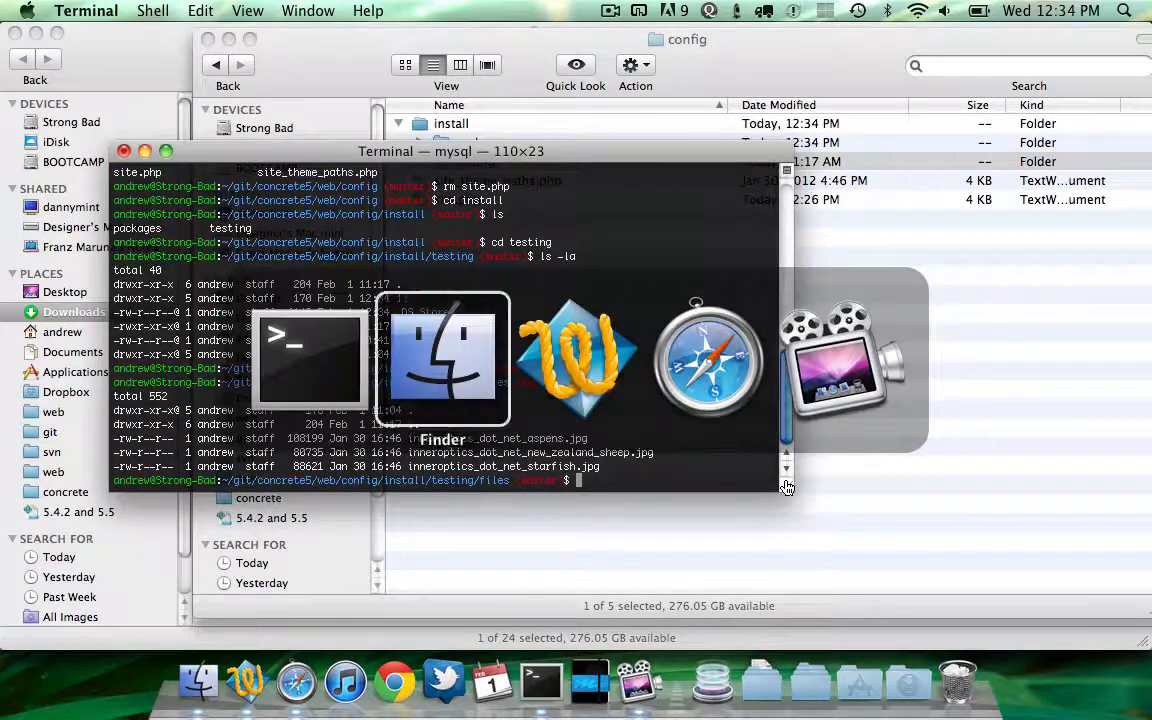
{"action": "key", "text": "super+shift+Tab"}
{"action": "type", "text": "fg"}
{"action": "key", "text": "Return"}
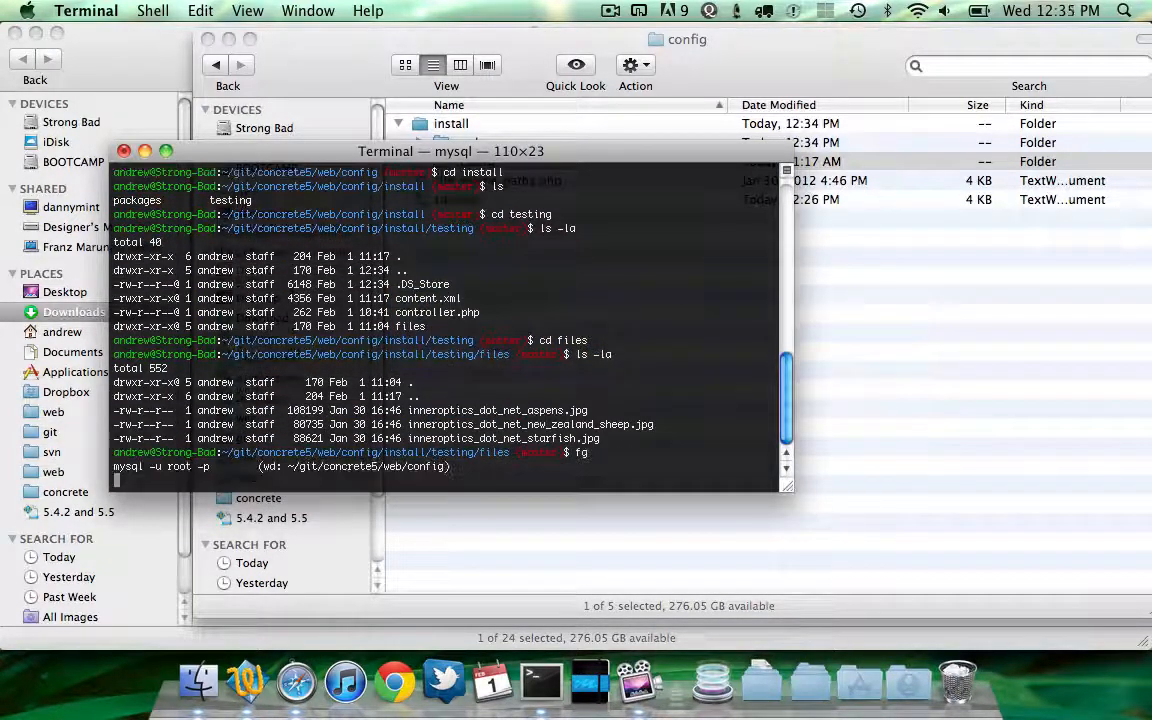
{"action": "key", "text": "Up"}
{"action": "key", "text": "Return"}
{"action": "key", "text": "ctrl+z"}
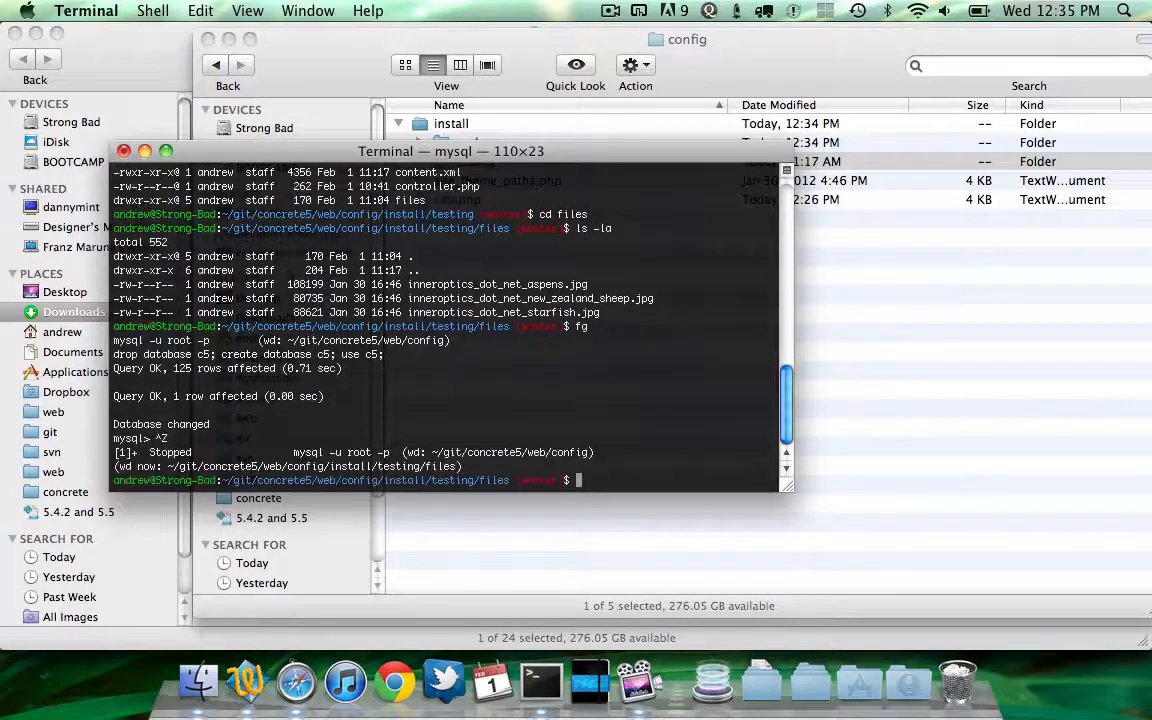
Return to the config directory and delete site.php
{"action": "type", "text": "cd .."}
{"action": "key", "text": "Return"}
{"action": "type", "text": "cd .."}
{"action": "key", "text": "Return"}
{"action": "type", "text": "cd ."}
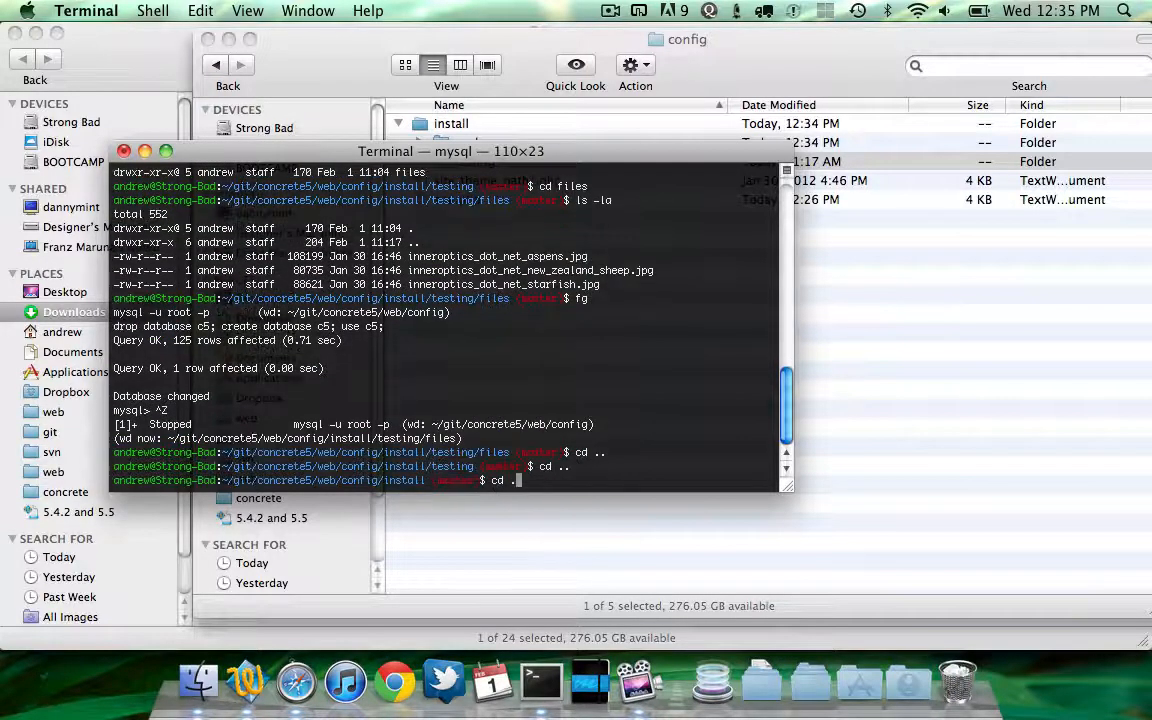
{"action": "type", "text": "."}
{"action": "key", "text": "Return"}
{"action": "type", "text": "cd rm coto.png"}
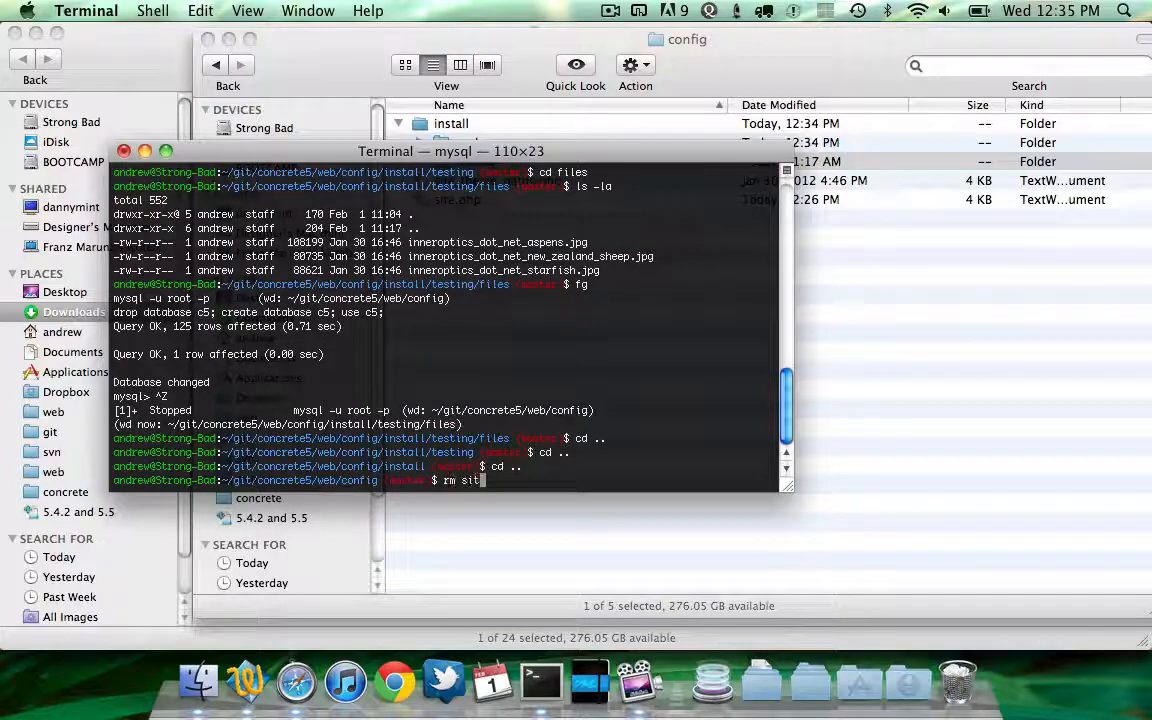
{"action": "key", "text": "Return"}
Load concrete5/ in Safari to reach the Install concrete5 page, cancel the form resend, and return to Finder
{"action": "key", "text": "super+Tab"}
{"action": "key", "text": "super+Tab"}
{"action": "key", "text": "super+Tab"}
{"action": "key", "text": "super+r"}
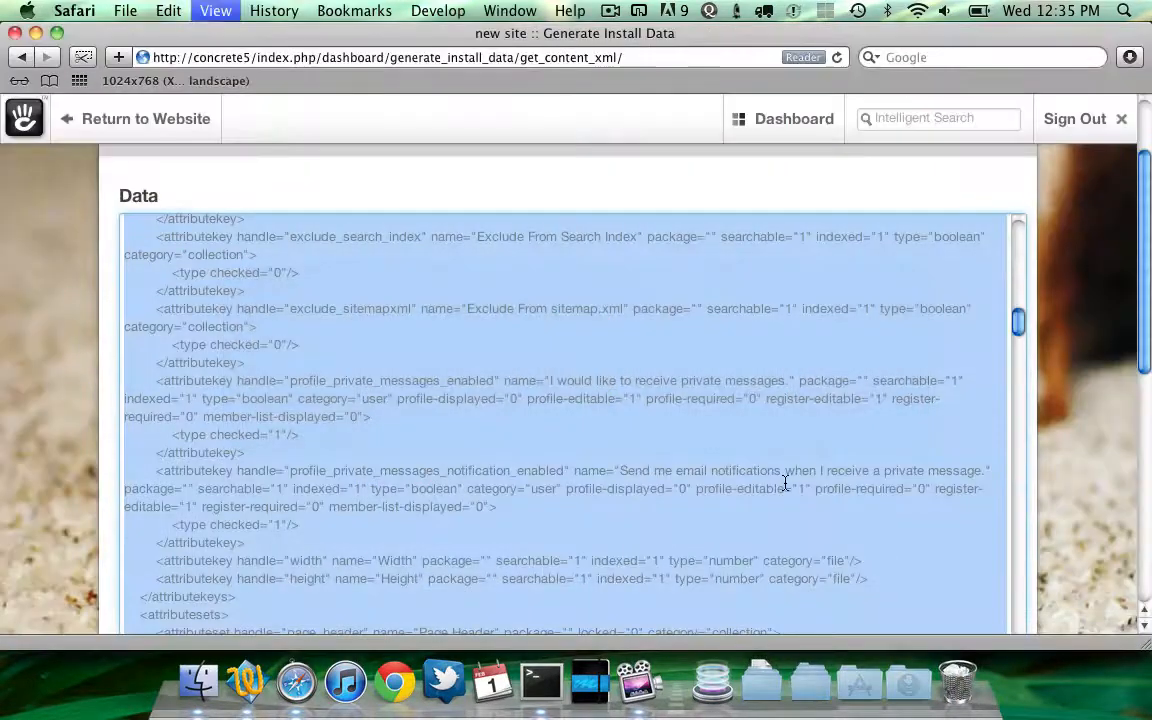
{"action": "key", "text": "Escape"}
{"action": "type", "text": "concrete5/"}
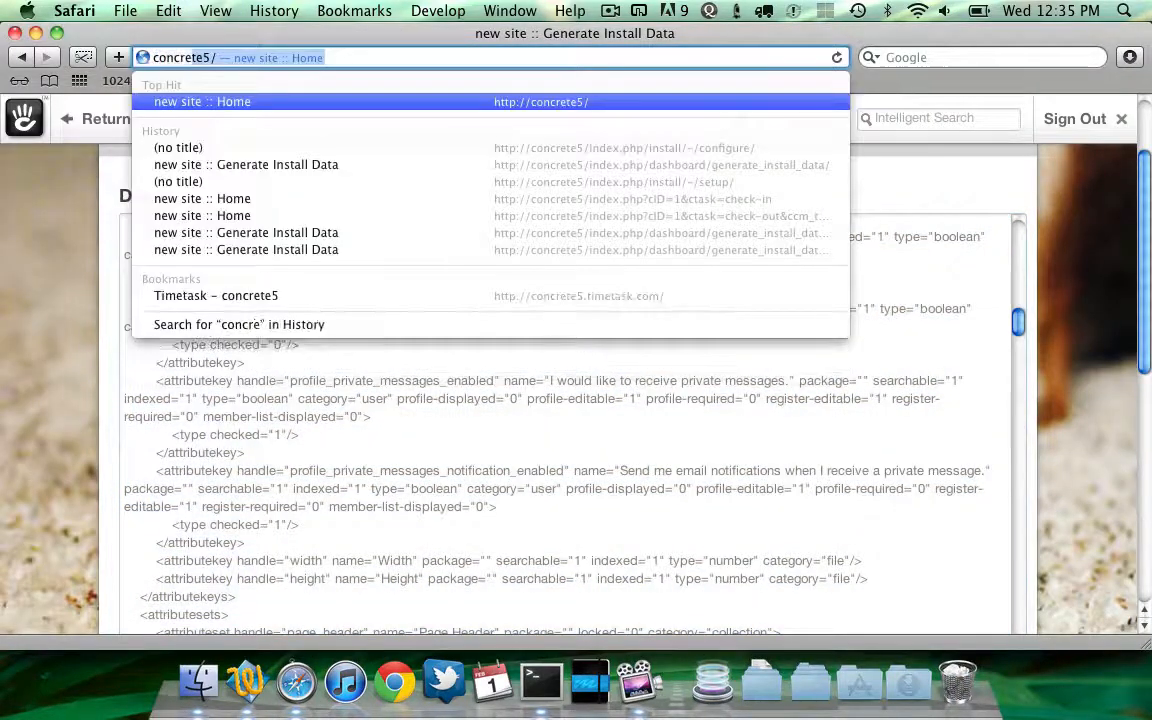
{"action": "key", "text": "Return"}
{"action": "left_click", "coordinate": [587, 619]}
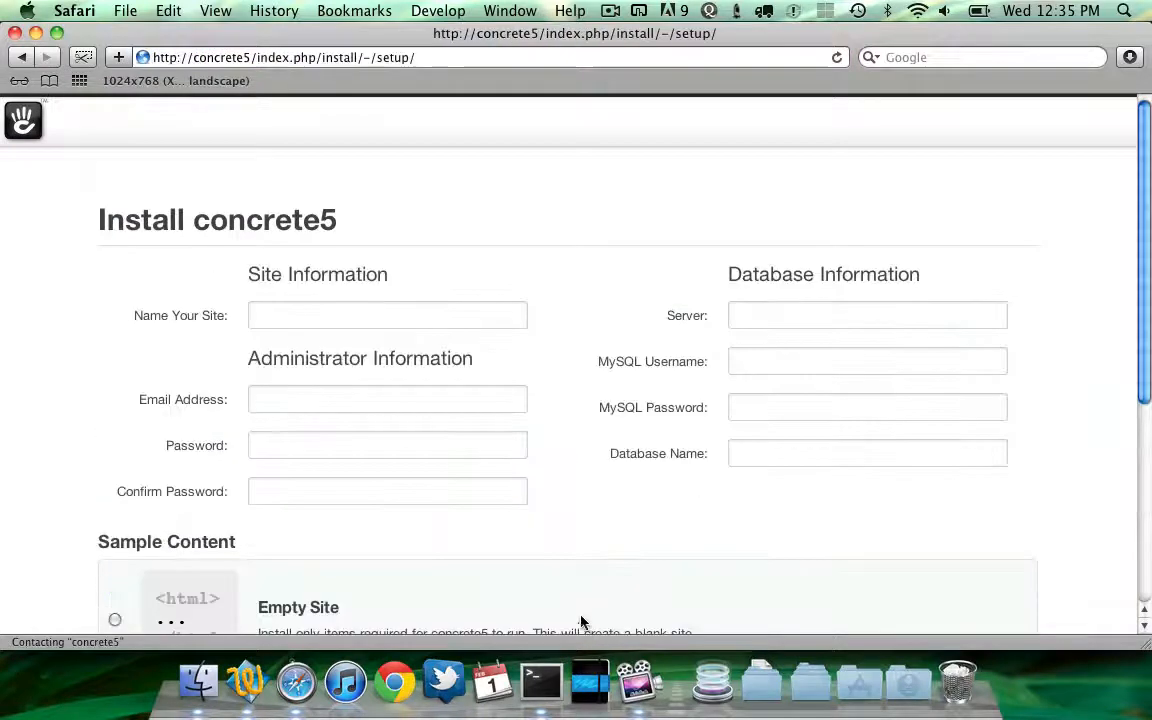
{"action": "scroll", "coordinate": [596, 465], "scroll_direction": "down", "scroll_amount": 3}
{"action": "key", "text": "super+r"}
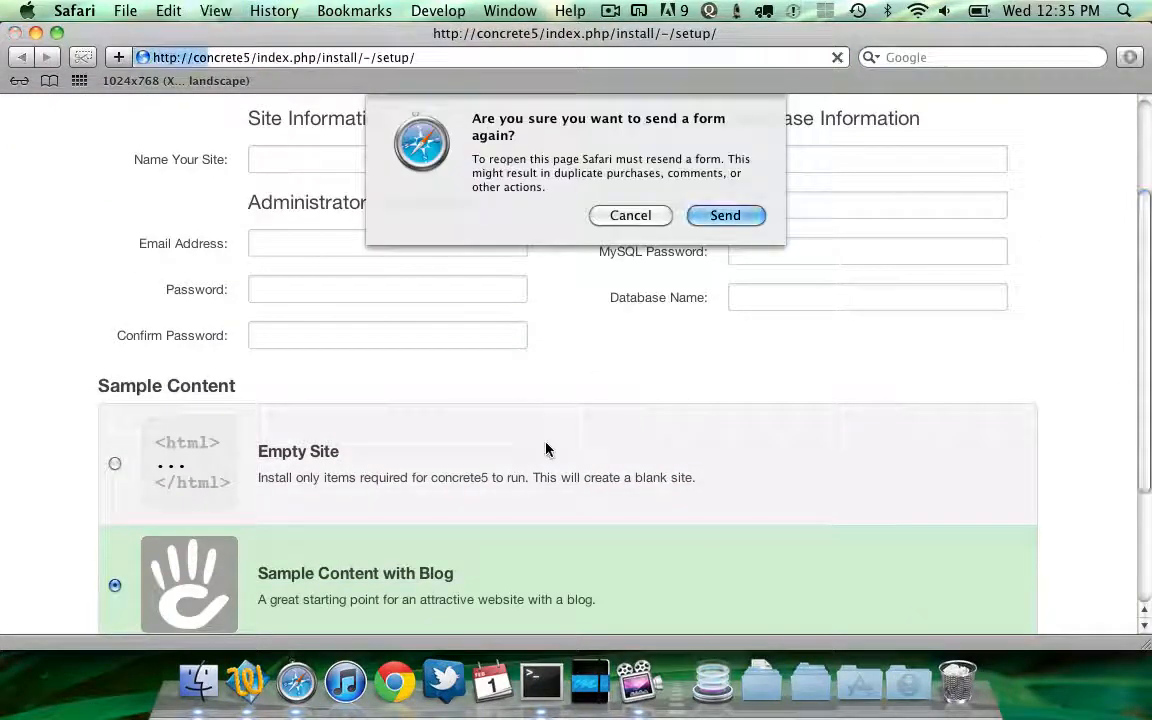
{"action": "key", "text": "Escape"}
{"action": "key", "text": "super+Tab"}
{"action": "key", "text": "super+Tab"}
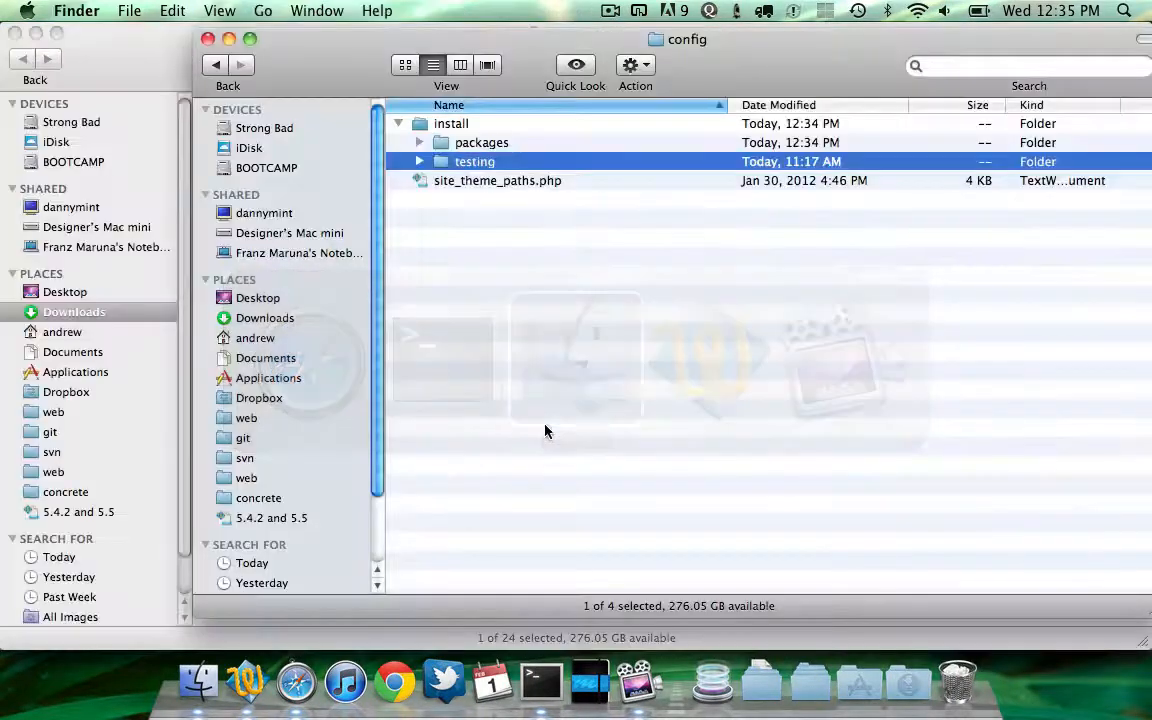
Switch back to the browser and reload the setup page, resending the form
{"action": "key", "text": "Down"}
{"action": "key", "text": "Down"}
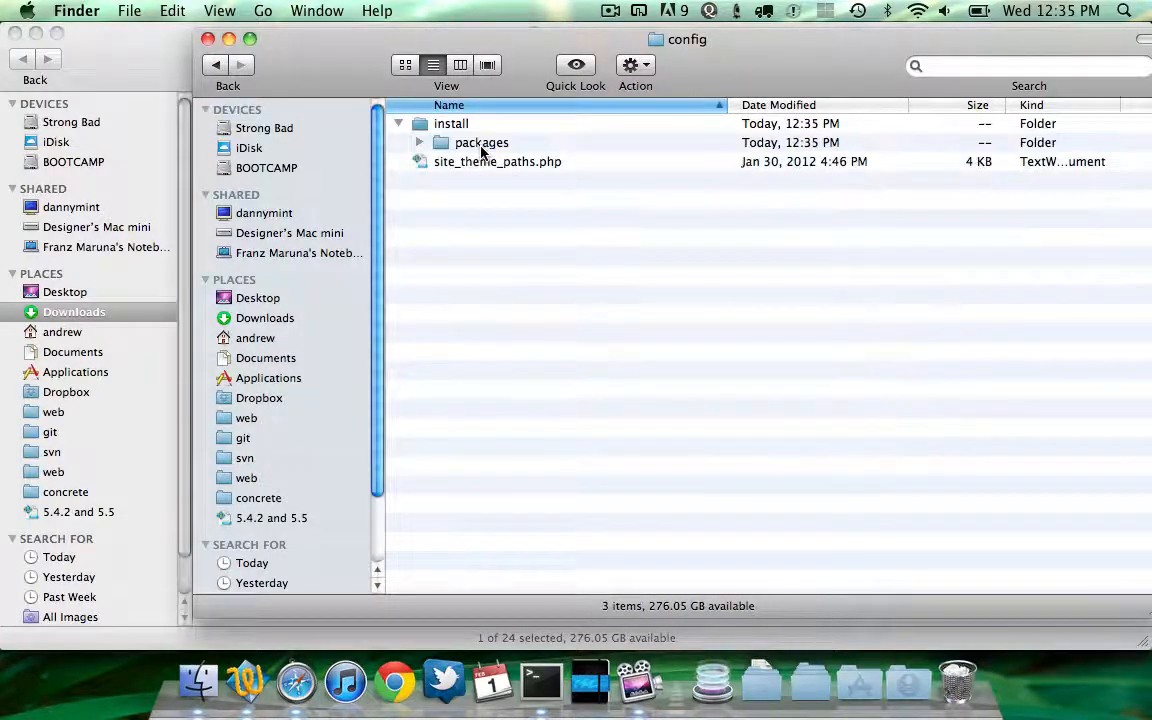
{"action": "key", "text": "super+Tab"}
{"action": "key", "text": "super+Tab"}
{"action": "key", "text": "super+shift+Tab"}
{"action": "key", "text": "super+r"}
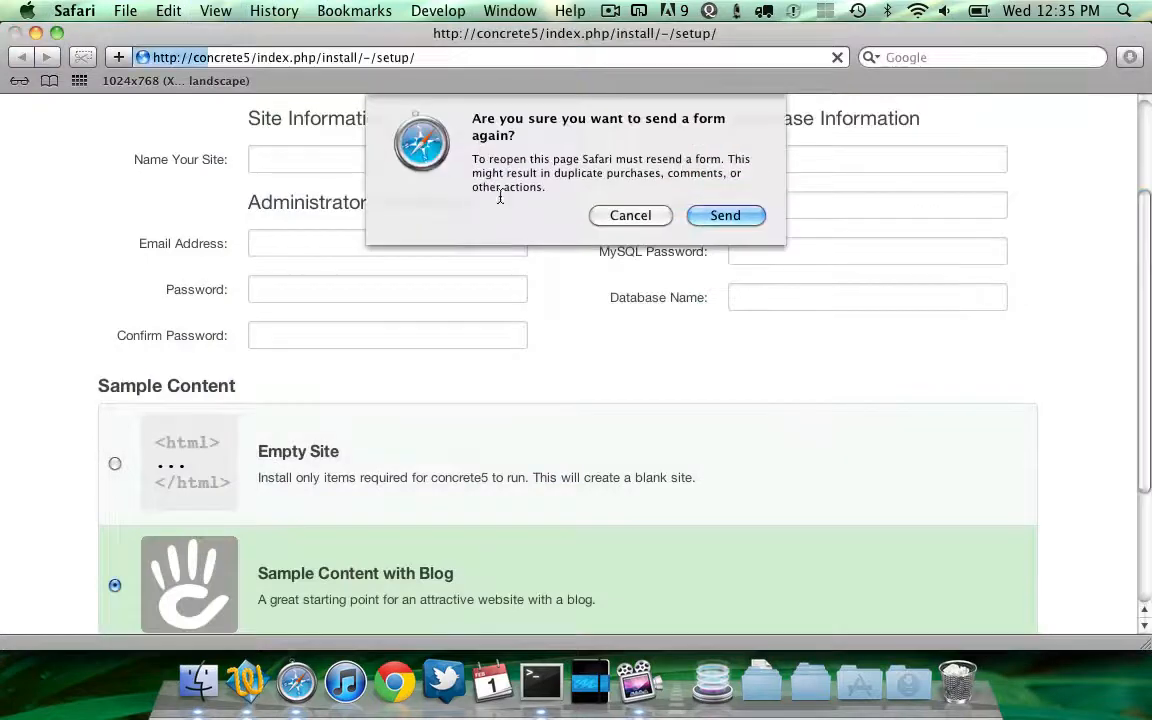
{"action": "key", "text": "Return"}
Open concrete5/index.php/install/ and continue to the installation setup form
{"action": "left_click", "coordinate": [386, 67]}
{"action": "left_click_drag", "start_coordinate": [414, 57], "coordinate": [358, 57]}
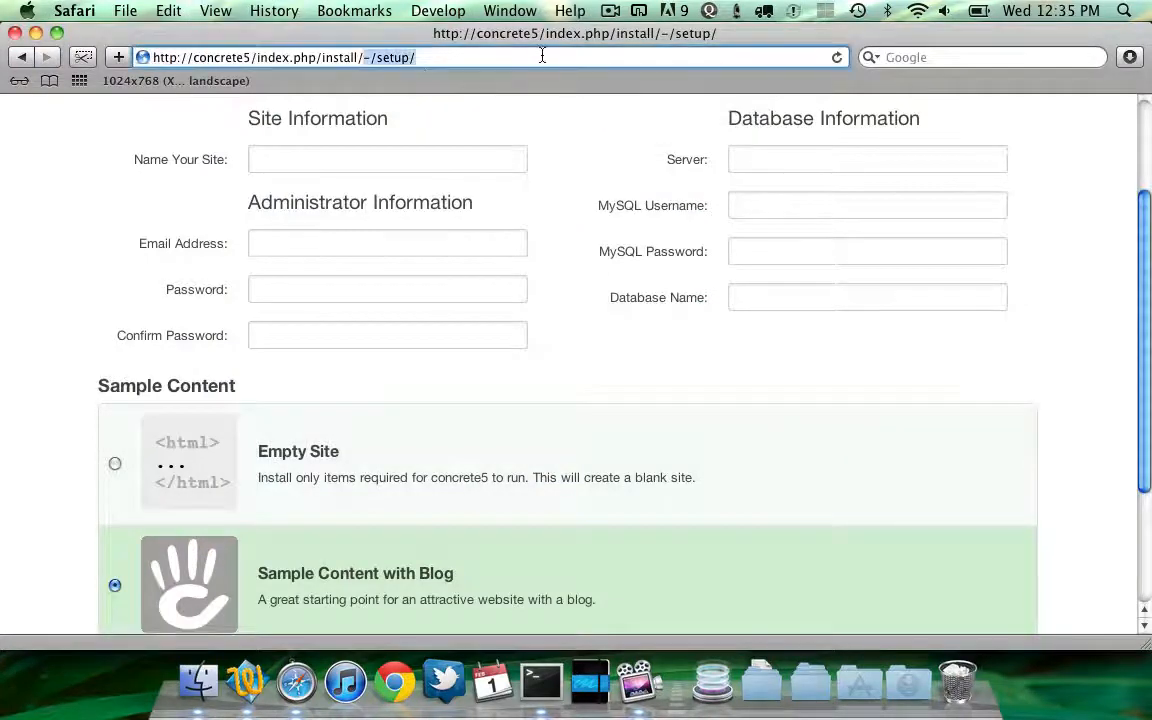
{"action": "key", "text": "BackSpace"}
{"action": "key", "text": "Return"}
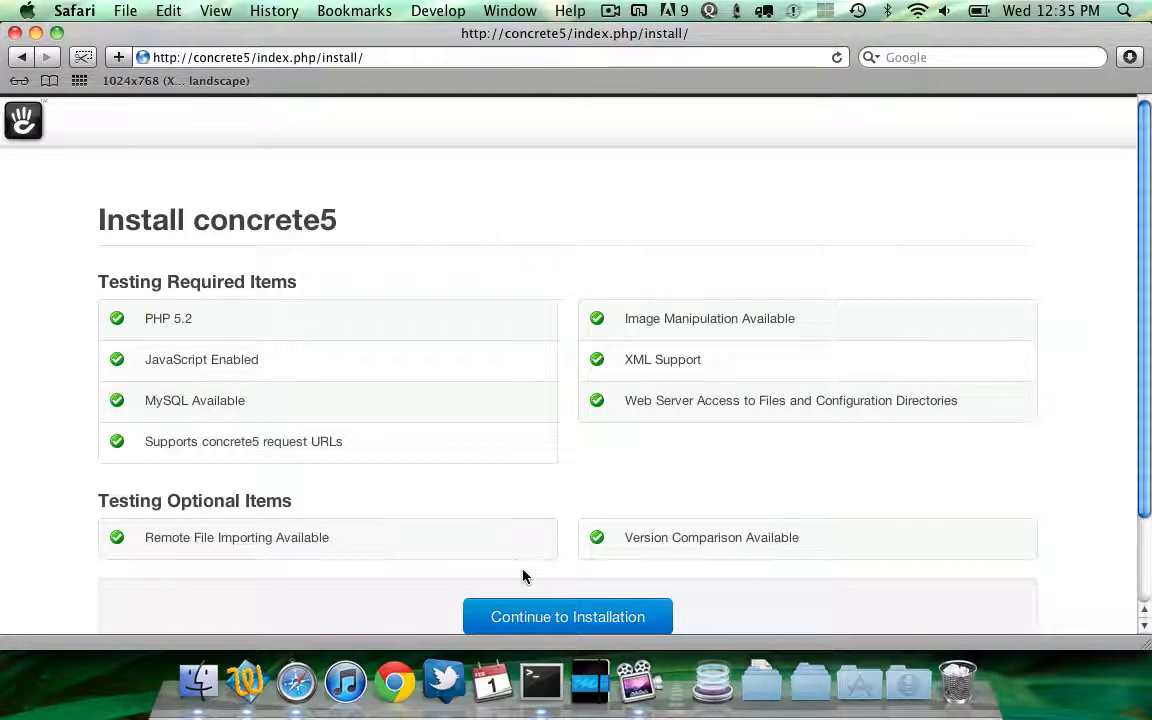
{"action": "left_click", "coordinate": [530, 617]}
{"action": "scroll", "coordinate": [565, 453], "scroll_direction": "down", "scroll_amount": 3}
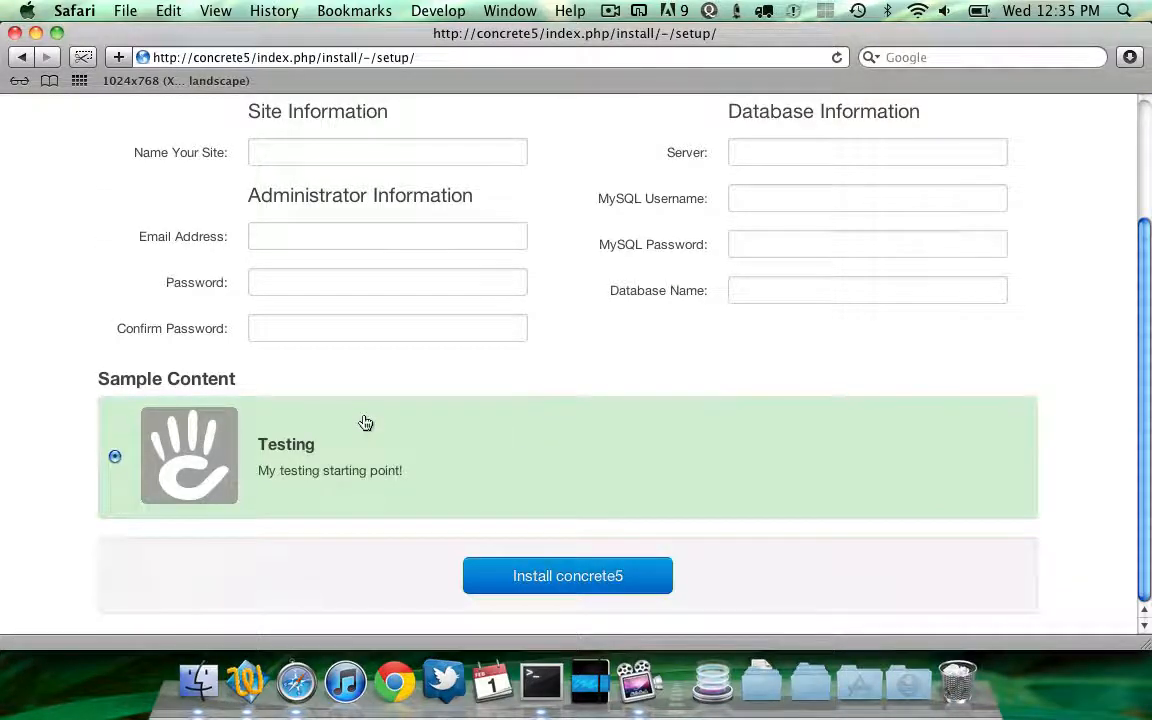
Switch between Finder and the setup form to examine the Testing sample content option
{"action": "key", "text": "super+Tab"}
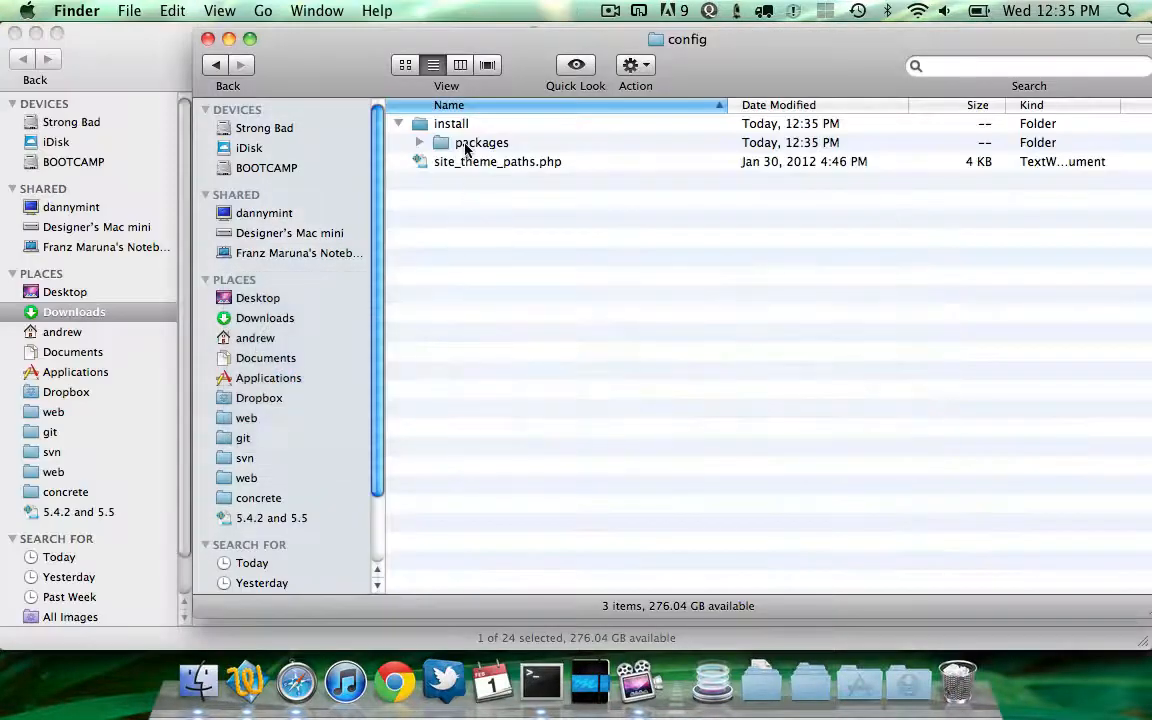
{"action": "key", "text": "super+Tab"}
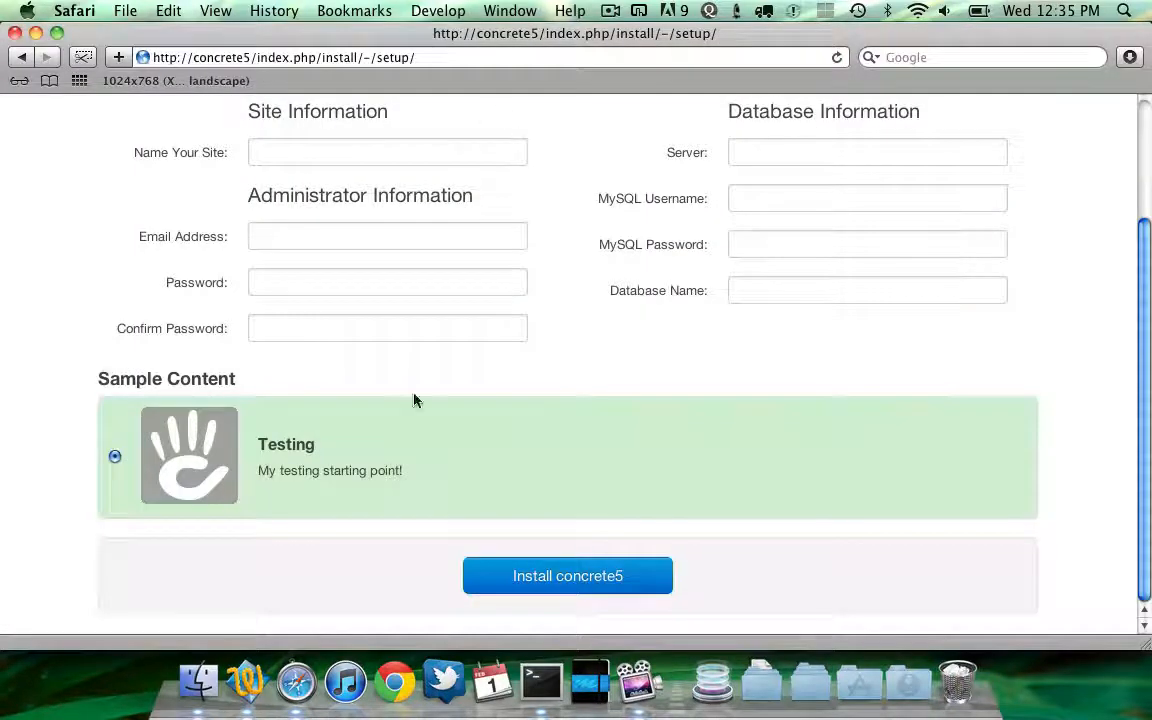
{"action": "scroll", "coordinate": [414, 463], "scroll_direction": "up", "scroll_amount": 2}
{"action": "scroll", "coordinate": [414, 463], "scroll_direction": "down", "scroll_amount": 2}
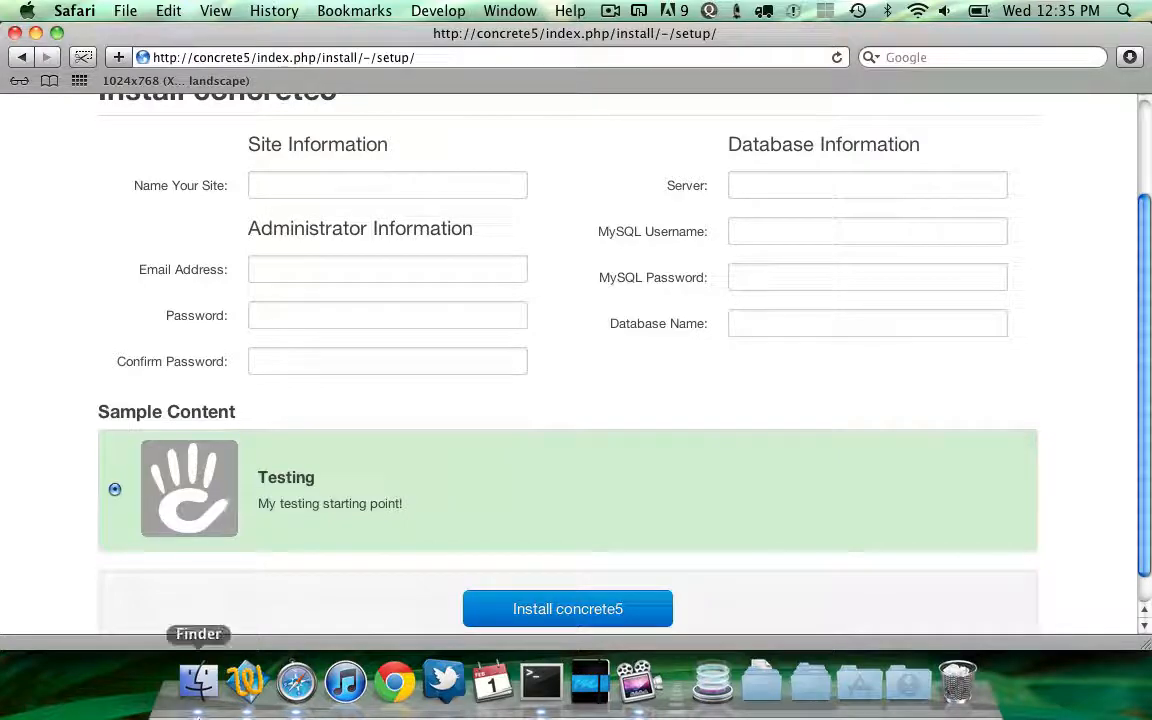
{"action": "key", "text": "super+Tab"}
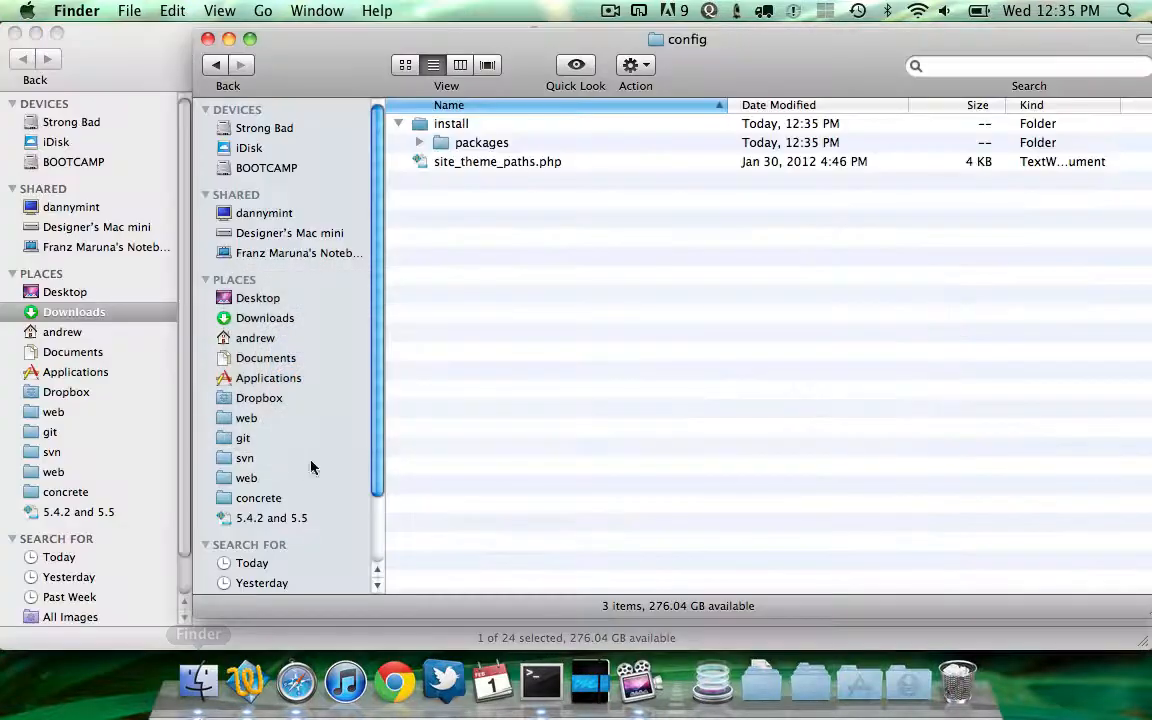
{"action": "key", "text": "super+Tab"}
{"action": "scroll", "coordinate": [366, 411], "scroll_direction": "up", "scroll_amount": 3}
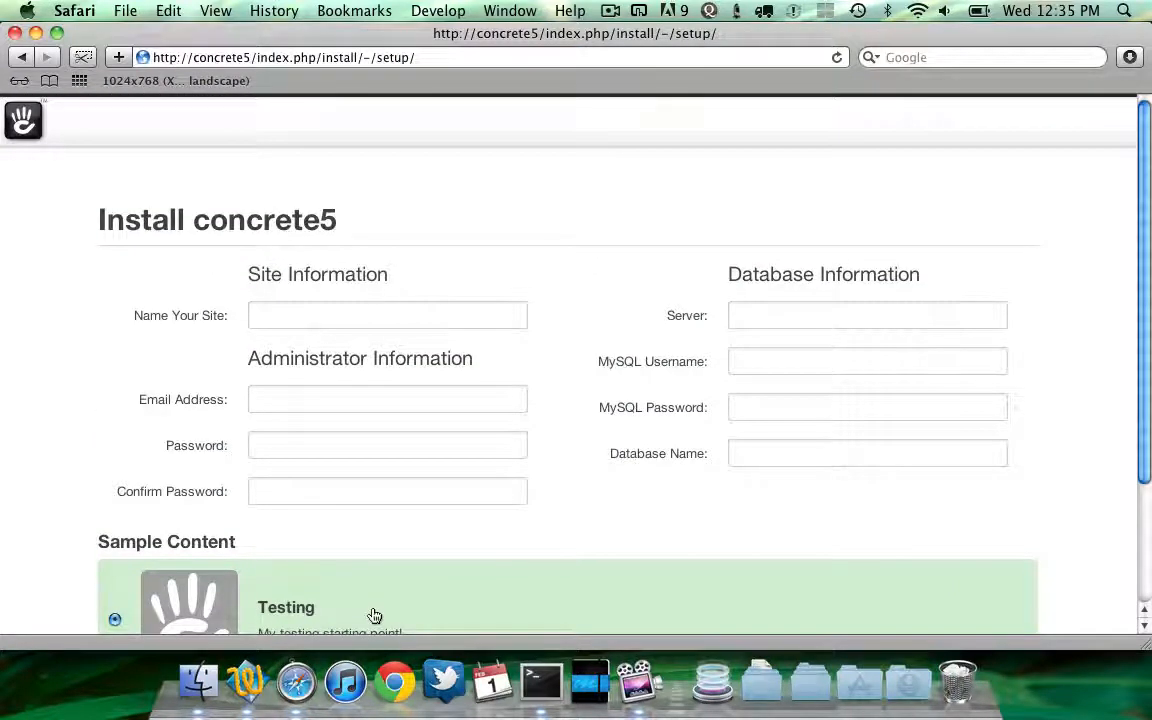
{"action": "scroll", "coordinate": [345, 553], "scroll_direction": "down", "scroll_amount": 4}
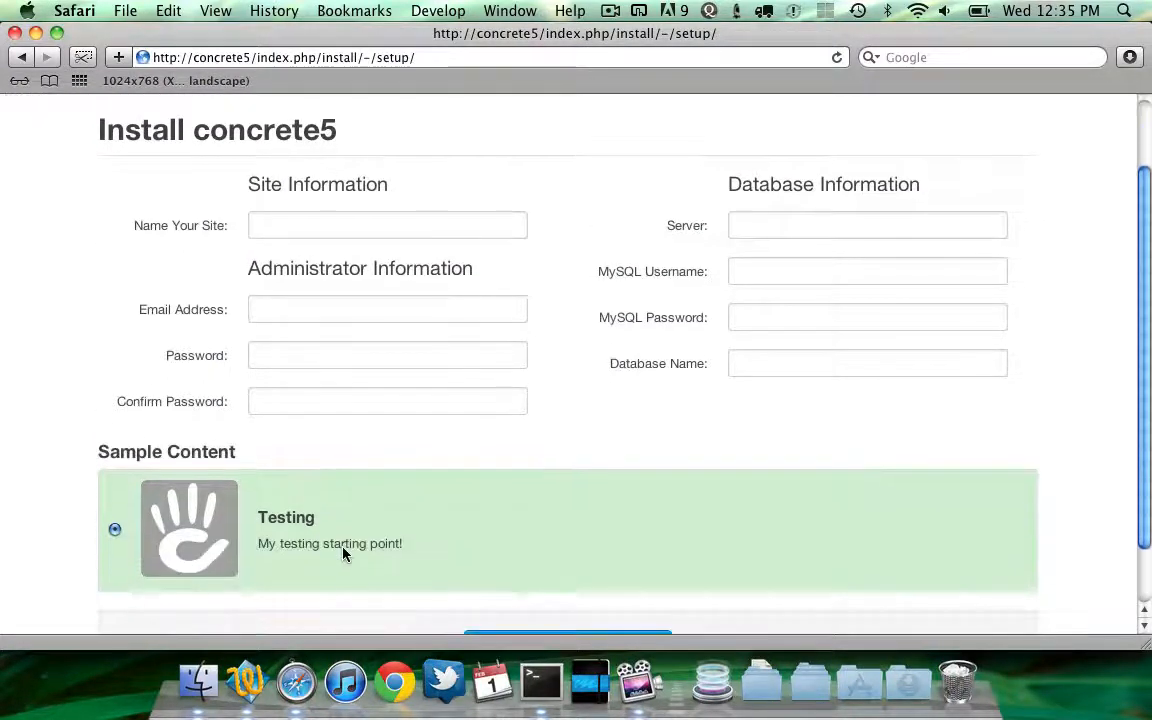
{"action": "scroll", "coordinate": [406, 540], "scroll_direction": "up", "scroll_amount": 4}
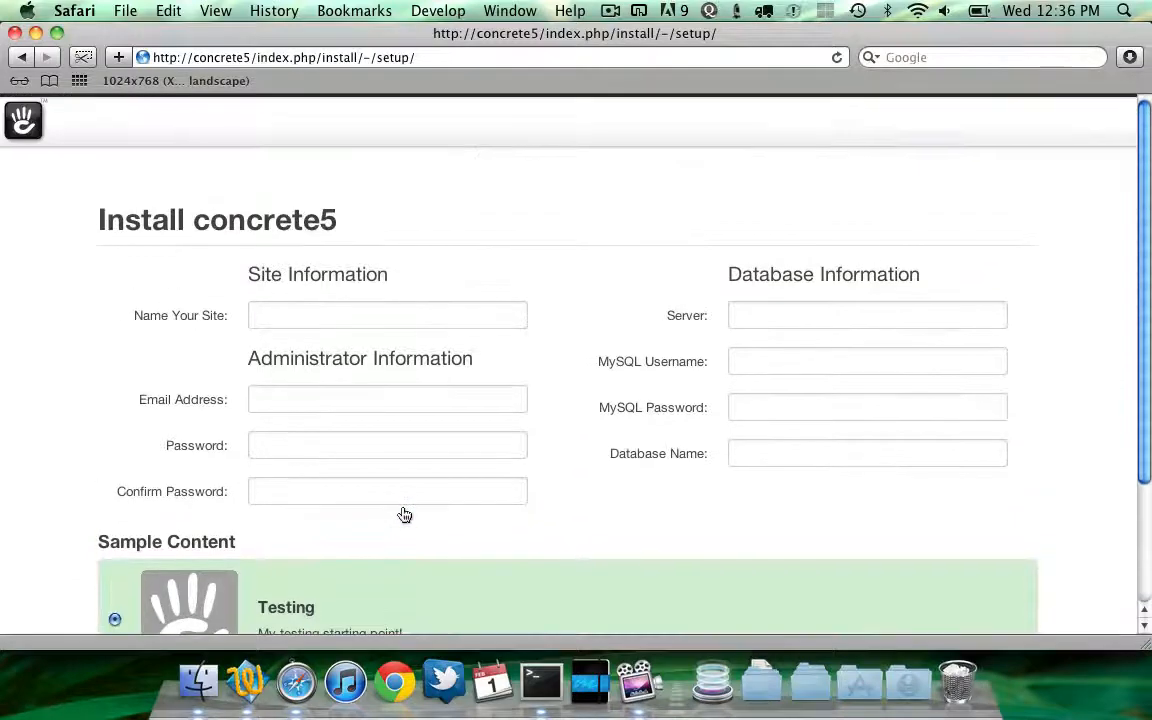
{"action": "left_click", "coordinate": [360, 318]}
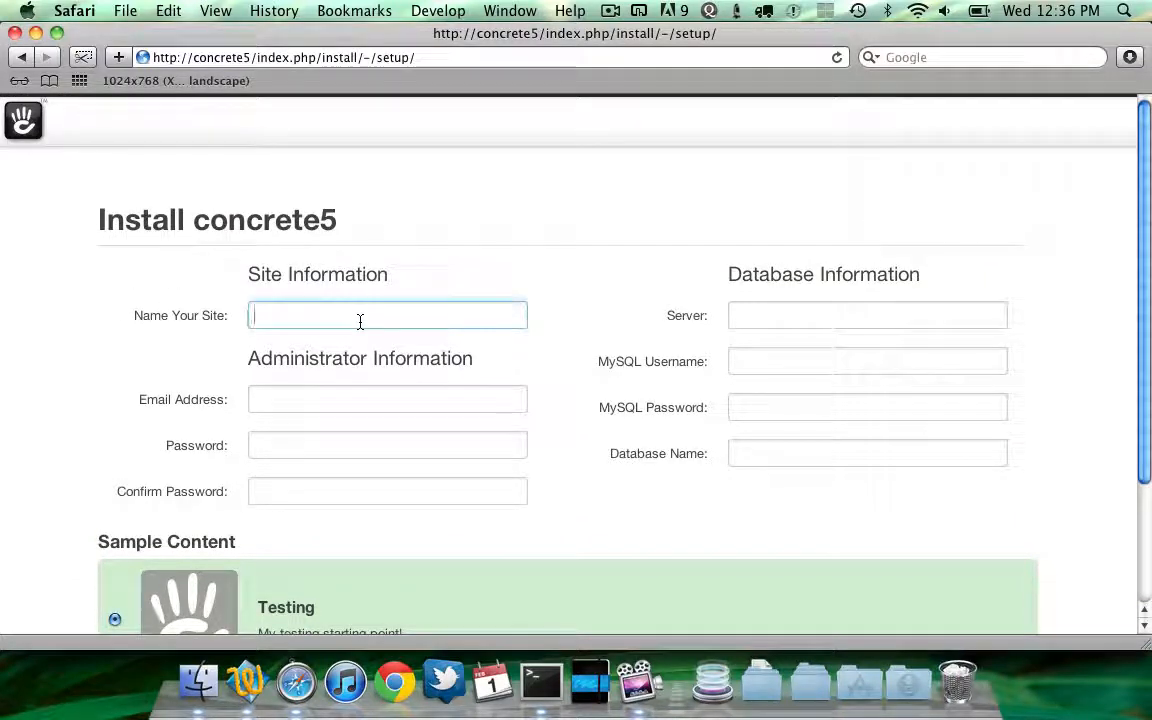
Expand config/install/packages/testing in Finder to inspect content.xml, controller.php and the files folder
{"action": "key", "text": "super+Tab"}
{"action": "key", "text": "Down"}
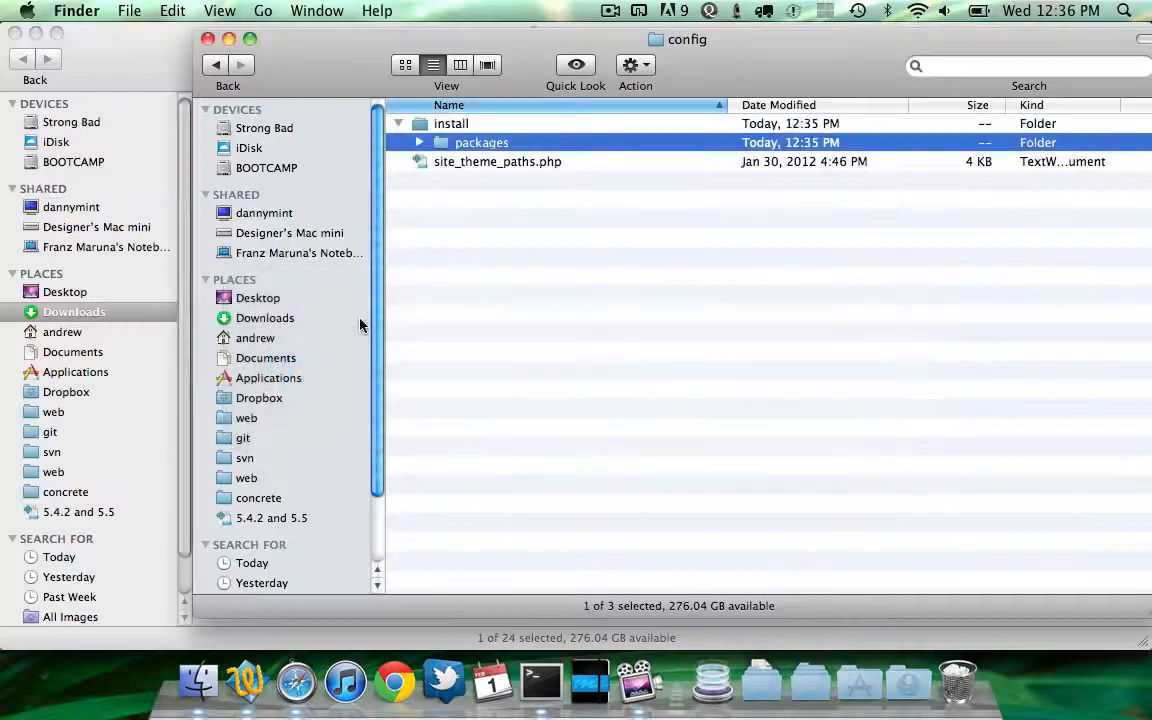
{"action": "key", "text": "Right"}
{"action": "key", "text": "Down"}
{"action": "key", "text": "Right"}
{"action": "key", "text": "Down"}
{"action": "key", "text": "Down"}
{"action": "key", "text": "Down"}
{"action": "key", "text": "Left"}
{"action": "key", "text": "Up"}
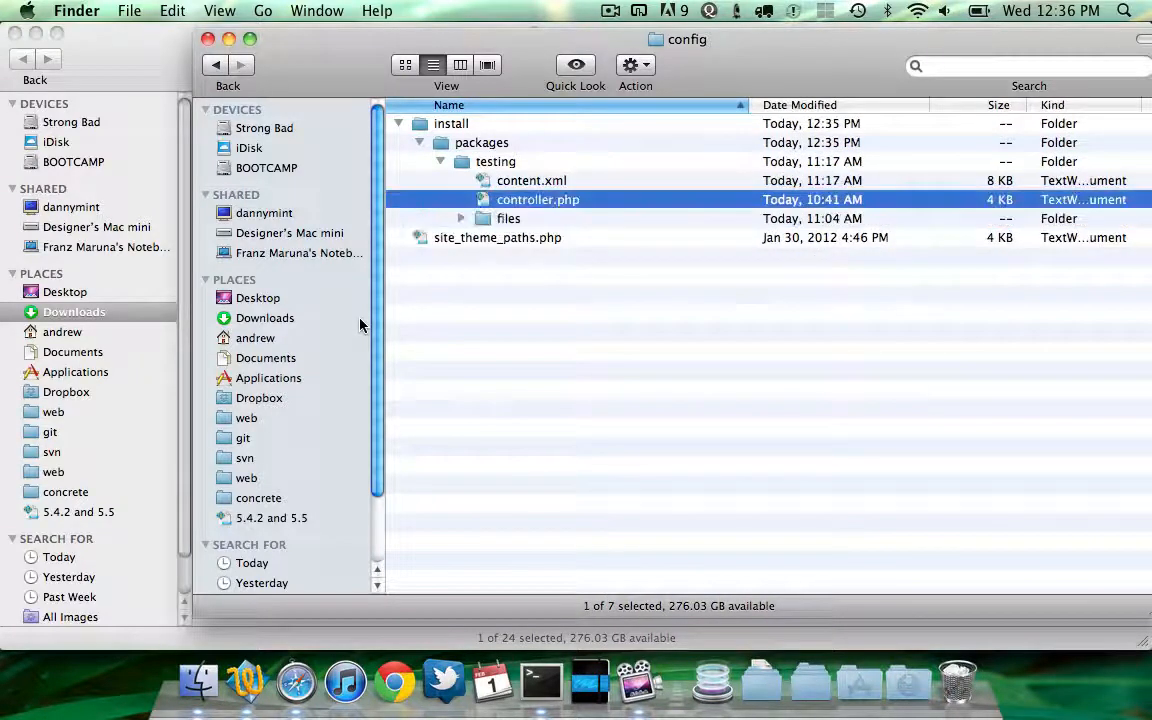
{"action": "key", "text": "Up"}
{"action": "key", "text": "Down"}
Return to the setup form and enter testing as the site name plus the administrator's e-mail address
{"action": "key", "text": "super+Tab"}
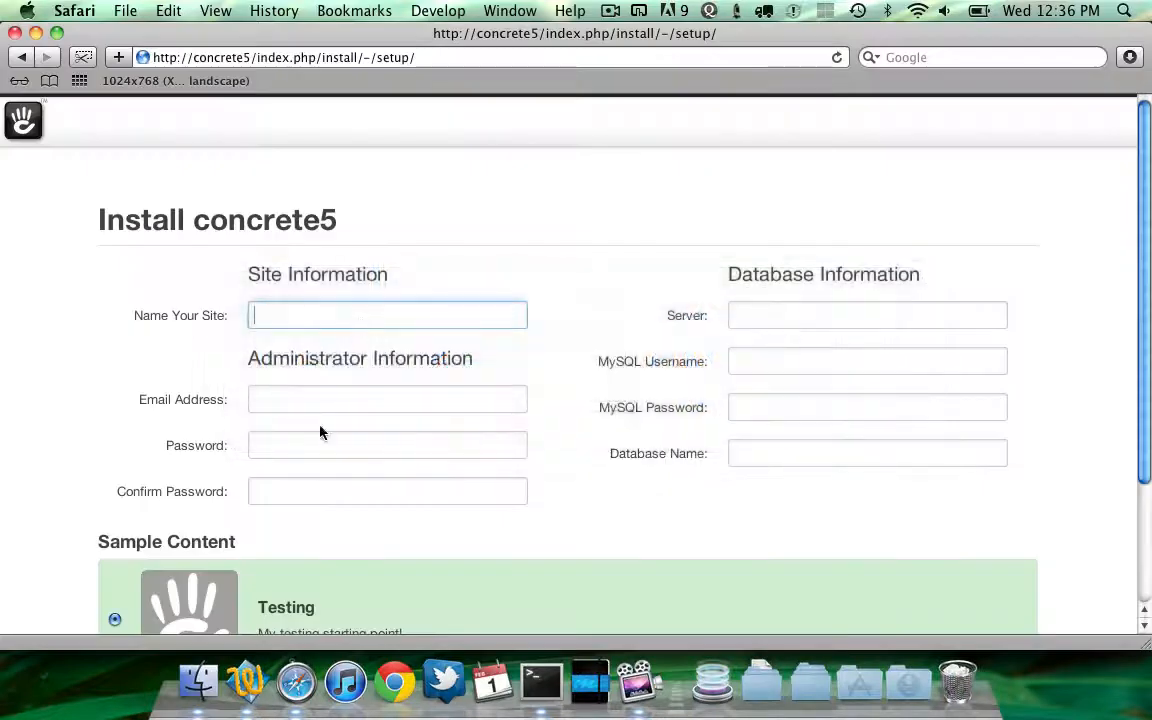
{"action": "scroll", "coordinate": [264, 568], "scroll_direction": "down", "scroll_amount": 2}
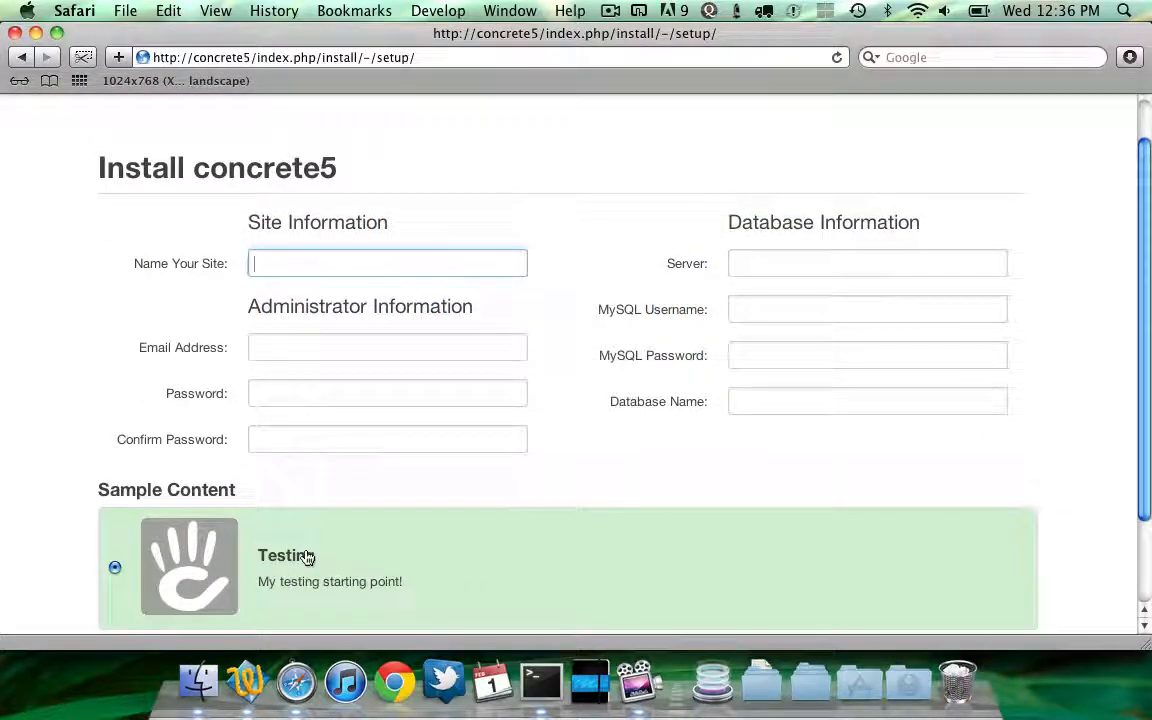
{"action": "key", "text": "Down"}
{"action": "key", "text": "Escape"}
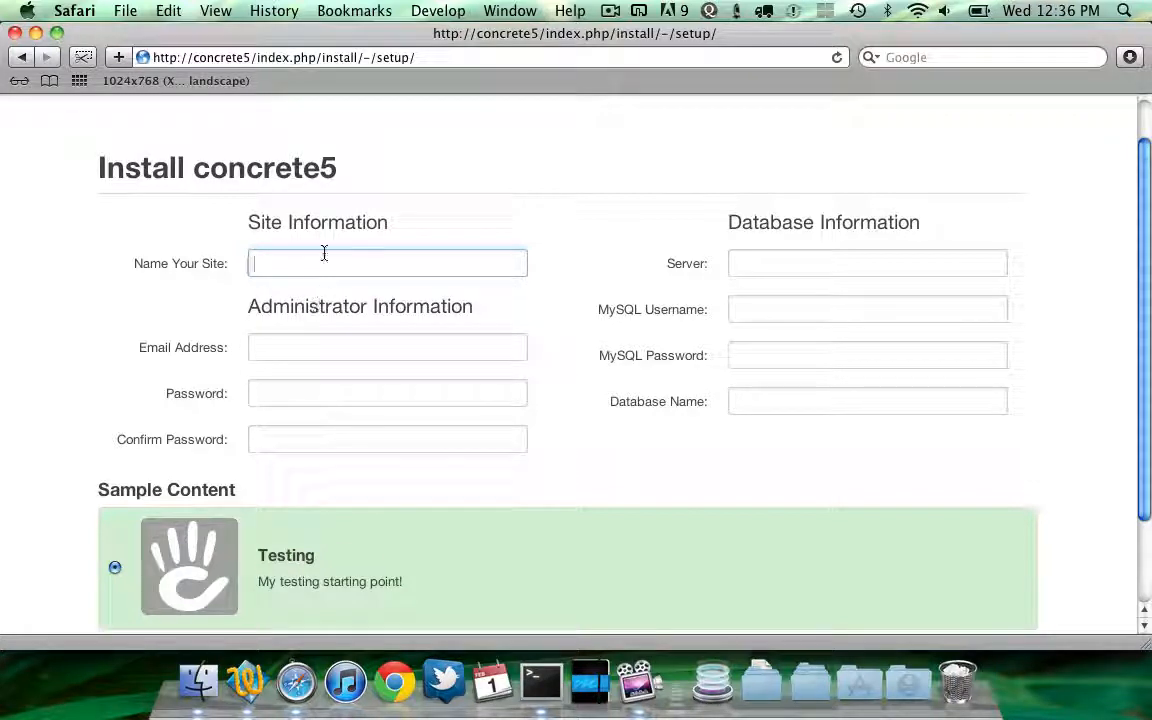
{"action": "type", "text": "testing"}
{"action": "key", "text": "Tab"}
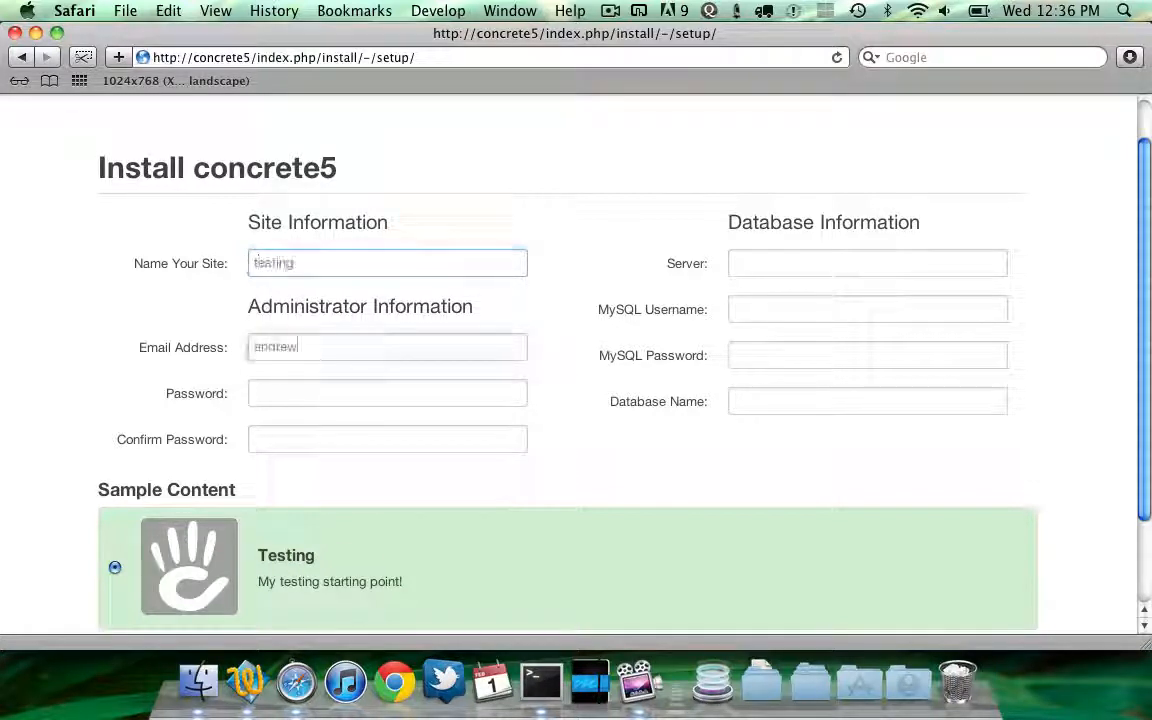
Enter and confirm the administrator password
{"action": "key", "text": "Tab"}
{"action": "type", "text": "password"}
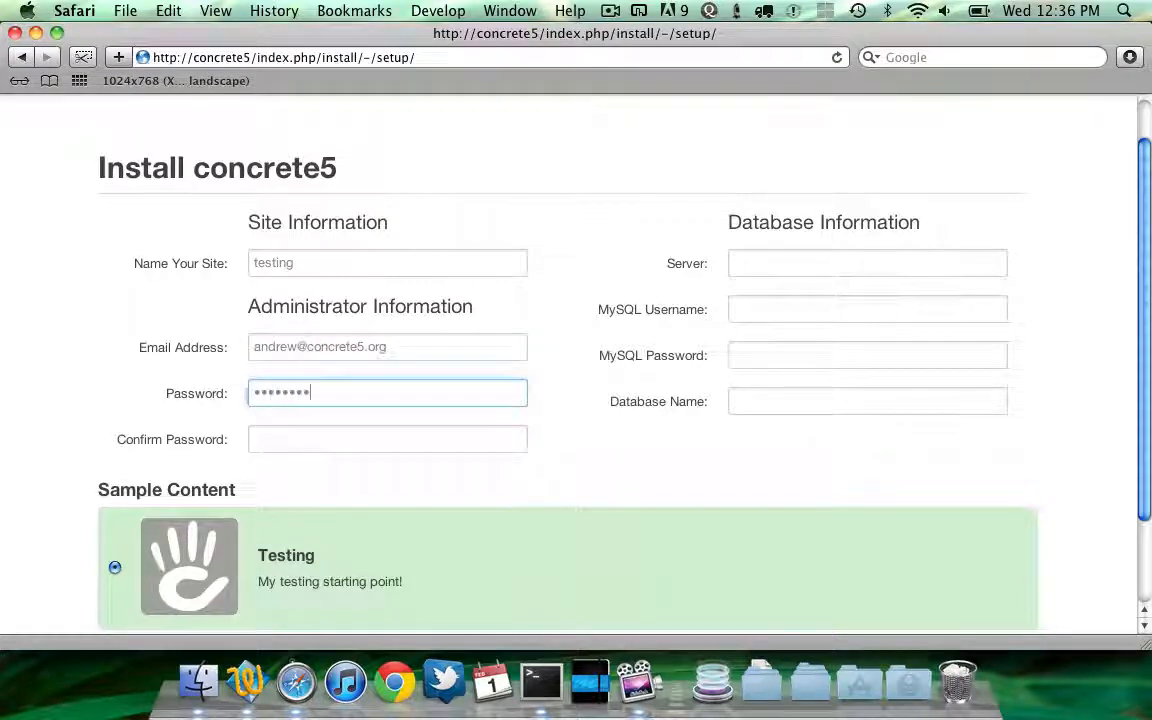
{"action": "key", "text": "Tab"}
{"action": "type", "text": "password"}
Set the database server to localhost, the MySQL username to root, and enter the MySQL password
{"action": "key", "text": "Tab"}
{"action": "type", "text": "localhost"}
{"action": "key", "text": "Tab"}
{"action": "type", "text": "root"}
{"action": "key", "text": "Tab"}
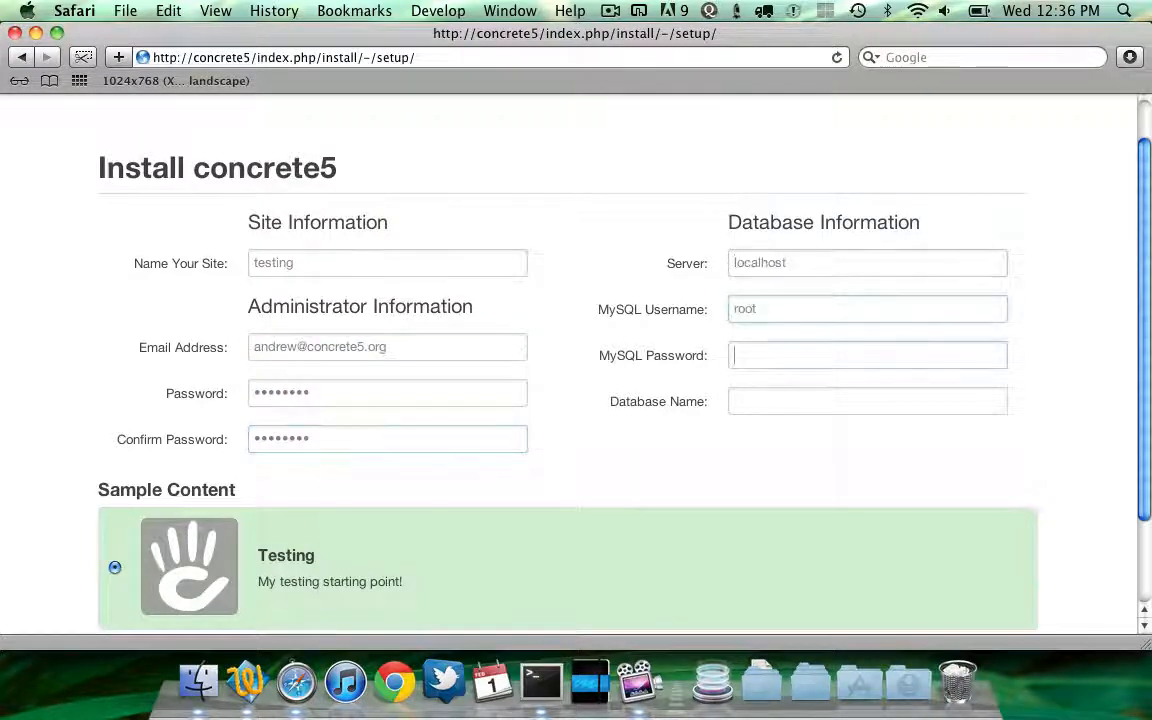
{"action": "type", "text": "password"}
{"action": "double_click", "coordinate": [762, 354]}
{"action": "type", "text": "password"}
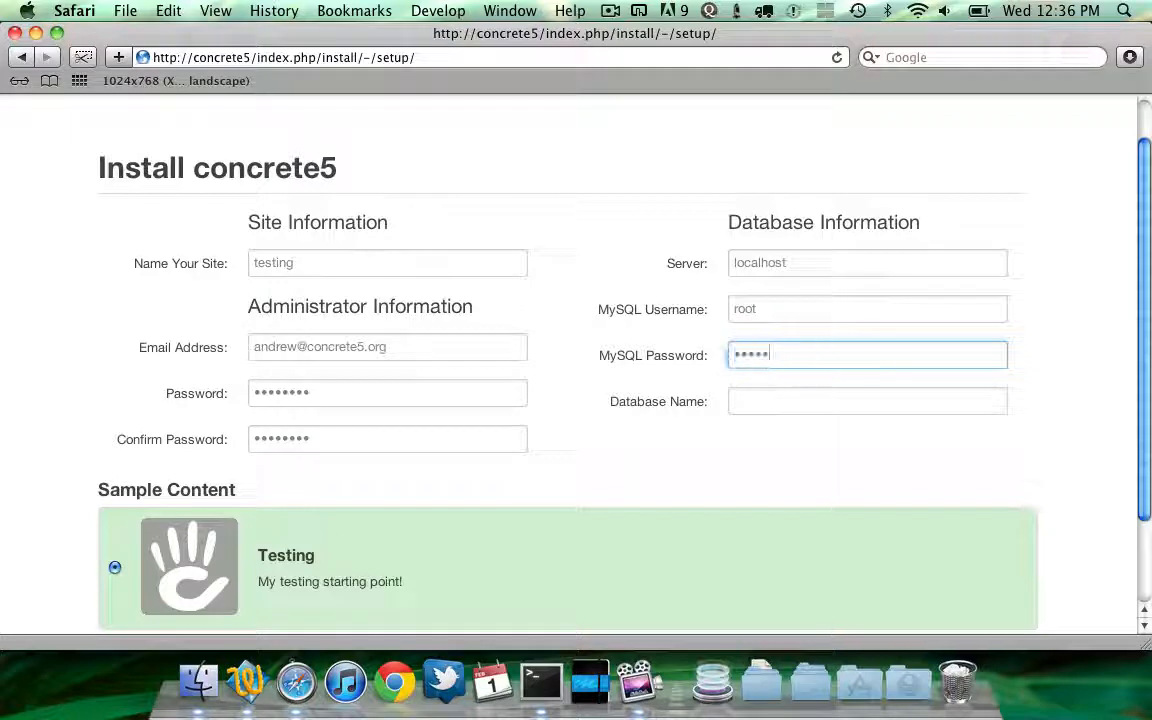
Set the database name to c5 and install concrete5 with the Testing starting point
{"action": "key", "text": "Tab"}
{"action": "type", "text": "c5"}
{"action": "scroll", "coordinate": [395, 428], "scroll_direction": "down", "scroll_amount": 3}
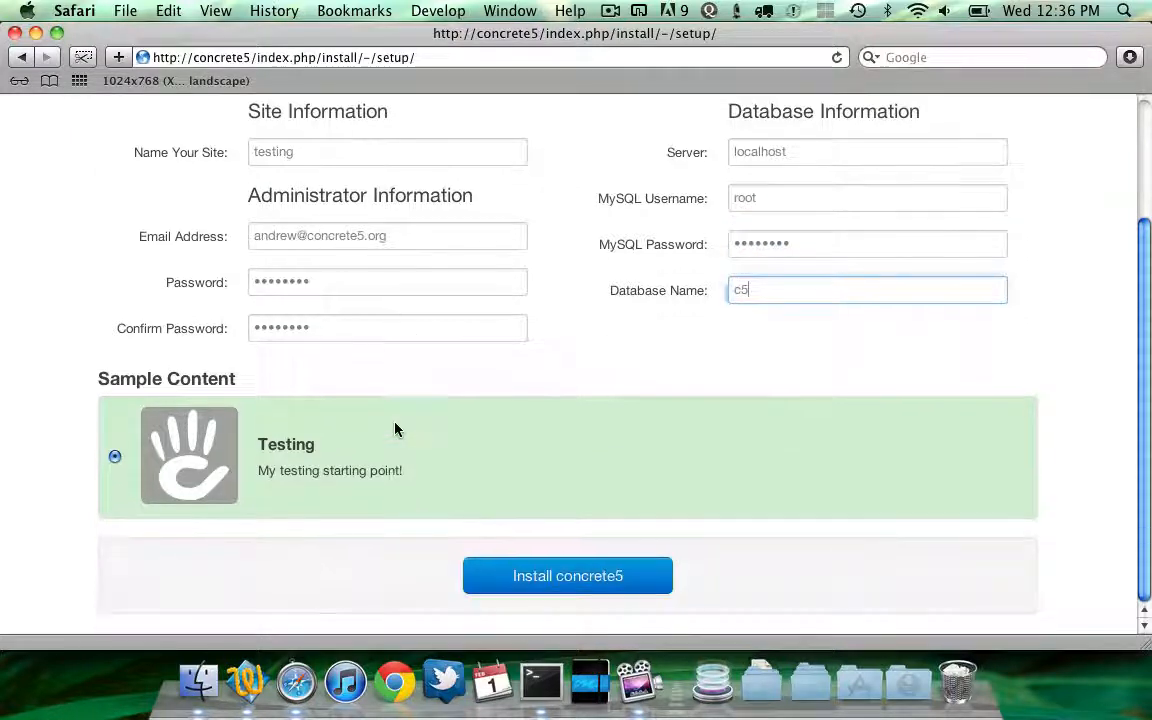
{"action": "left_click", "coordinate": [514, 580]}
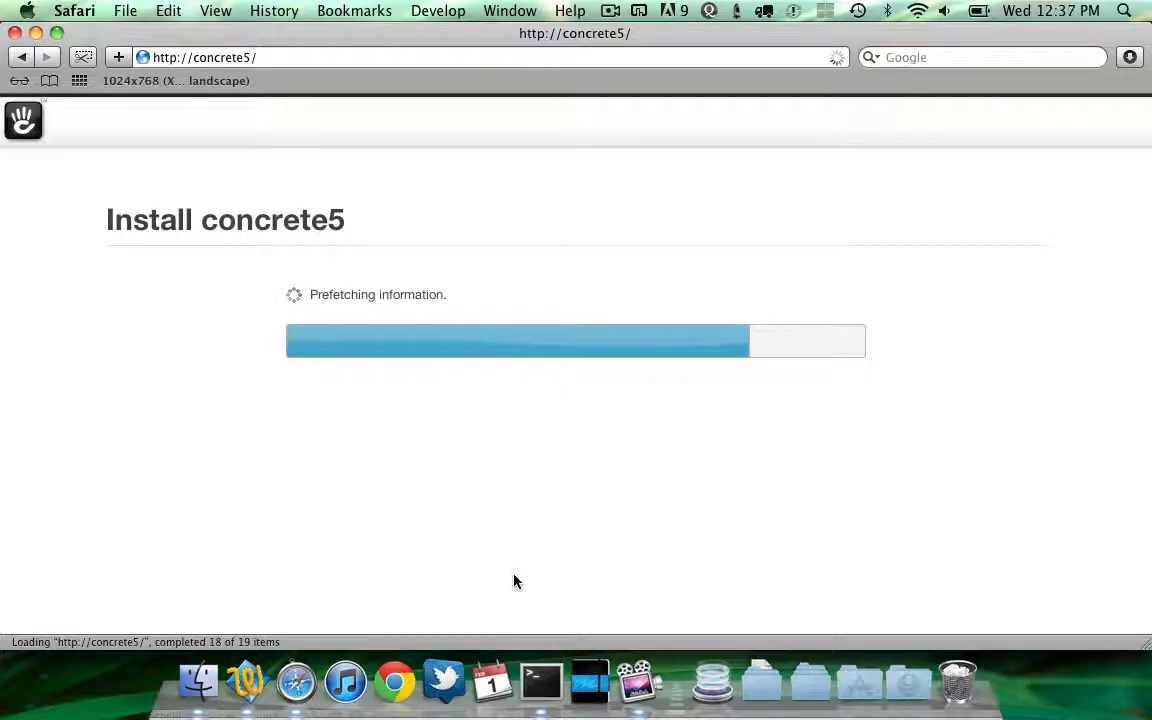
{"action": "left_click", "coordinate": [576, 375]}
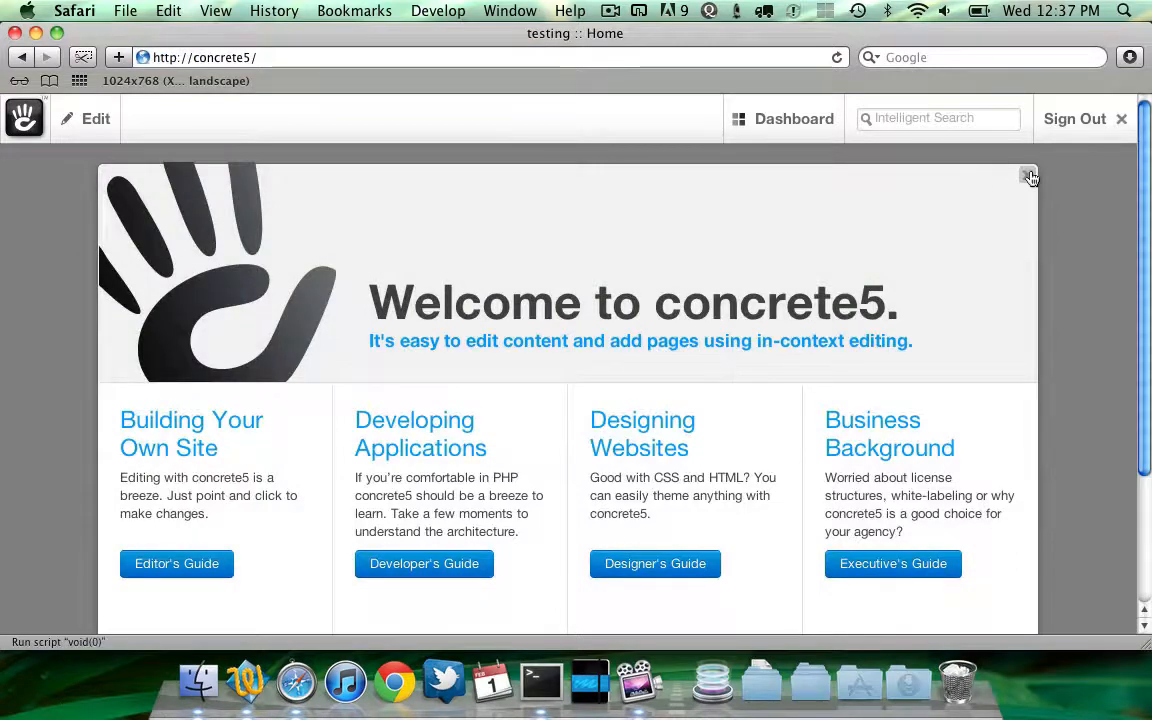
Close the welcome overlay and browse between the Home and Page 2 pages of the new site
{"action": "left_click", "coordinate": [1030, 177]}
{"action": "scroll", "coordinate": [579, 335], "scroll_direction": "up", "scroll_amount": 1}
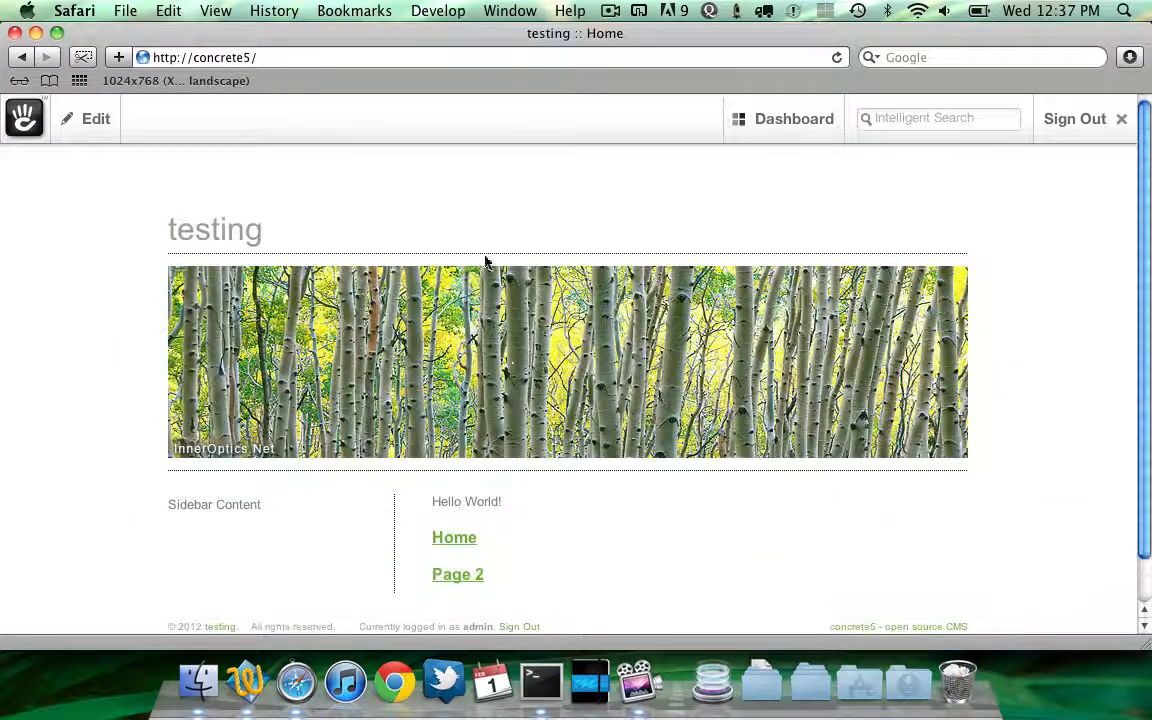
{"action": "left_click", "coordinate": [458, 576]}
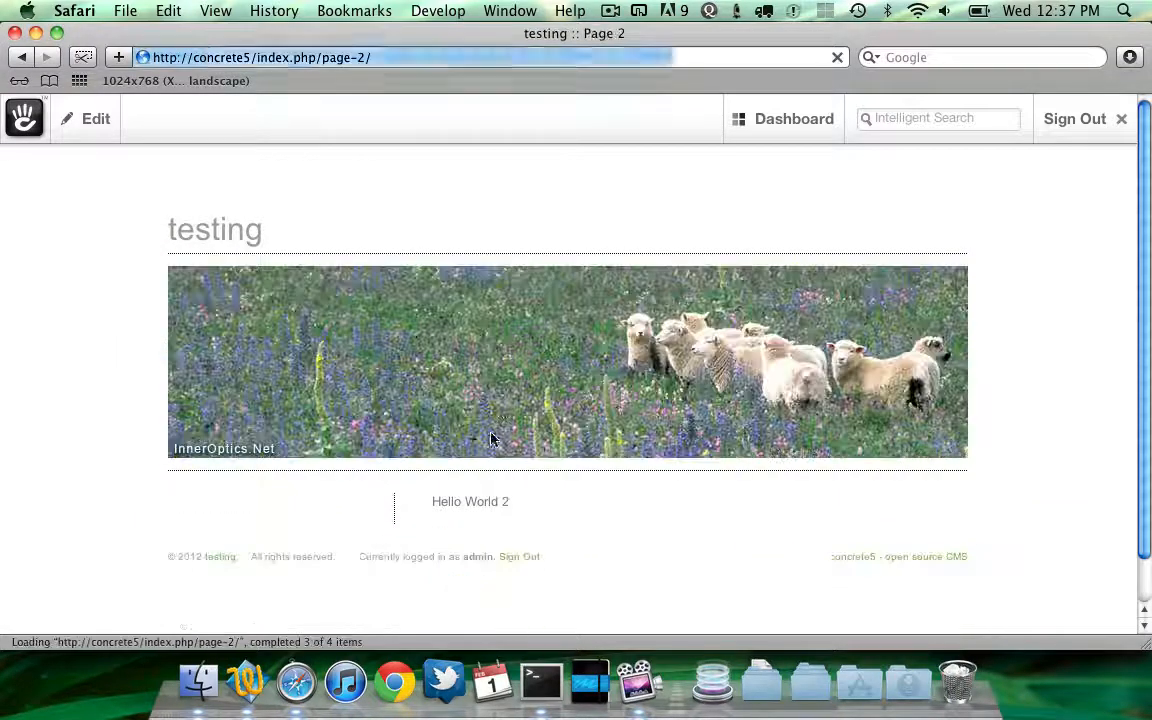
{"action": "left_click", "coordinate": [230, 190]}
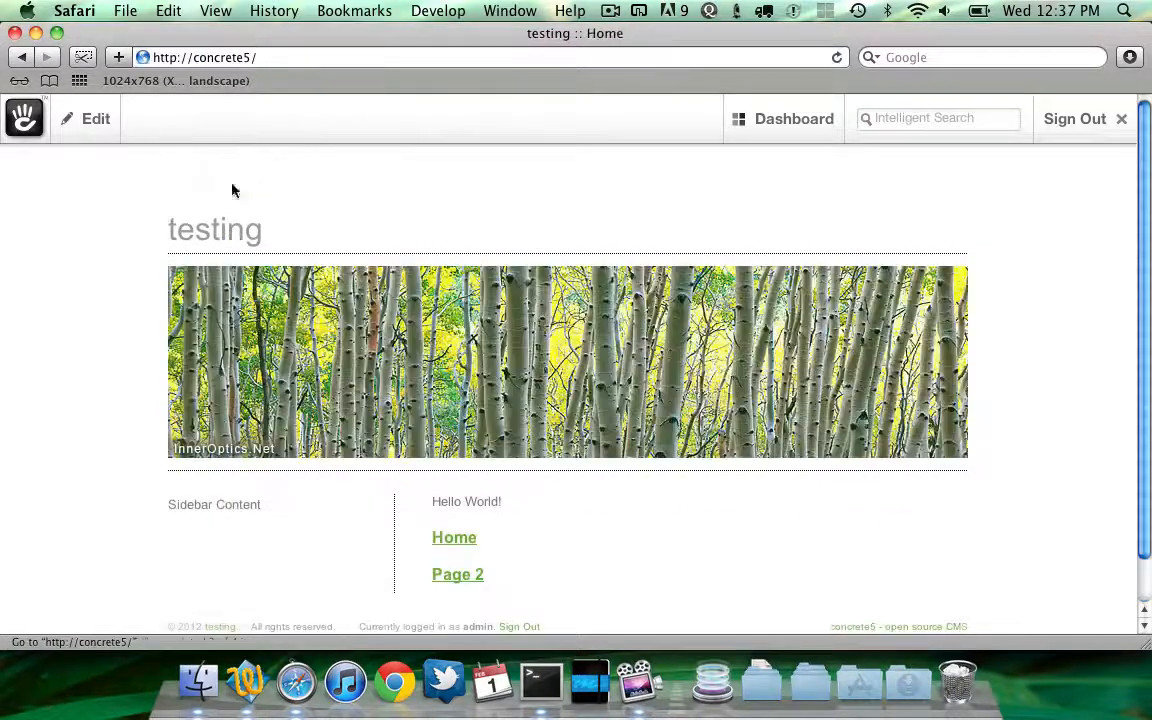
{"action": "left_click", "coordinate": [447, 493]}
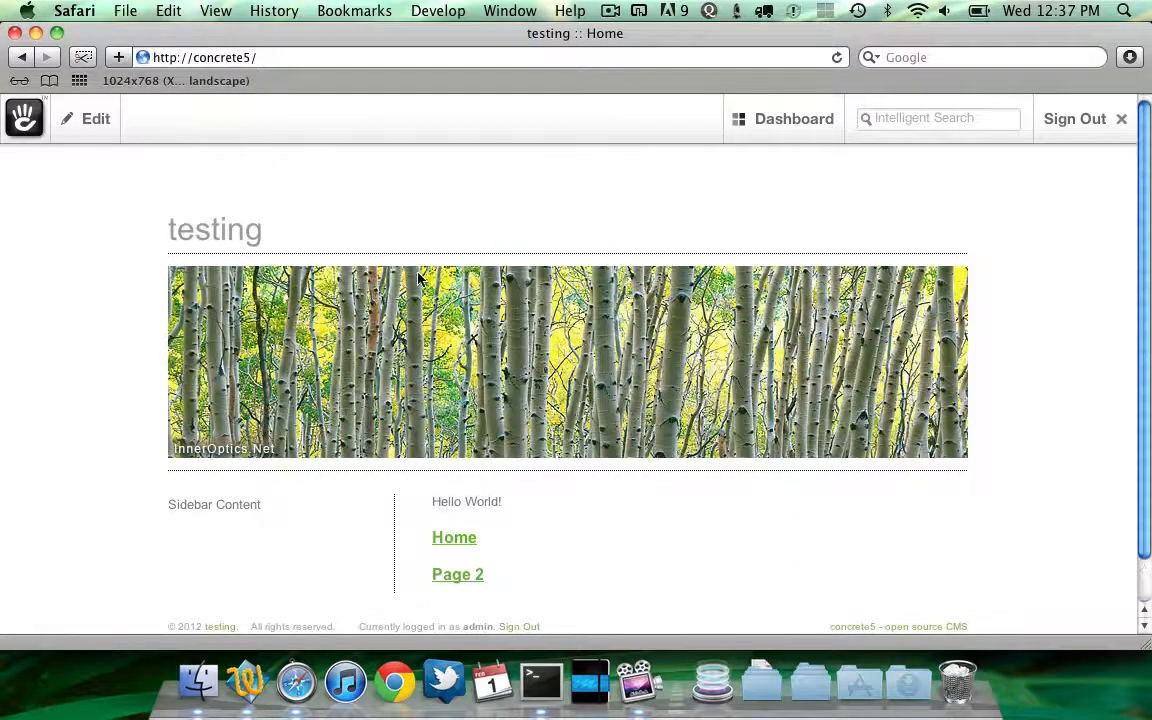
{"action": "left_click", "coordinate": [465, 578]}
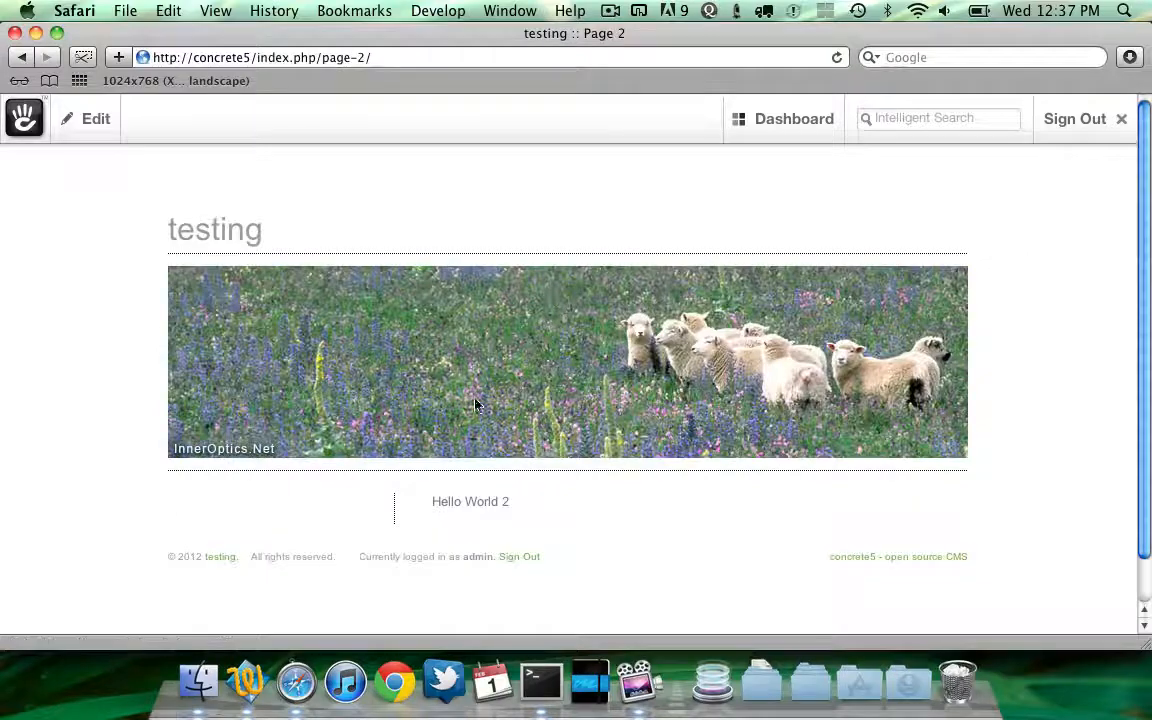
{"action": "left_click", "coordinate": [231, 233]}
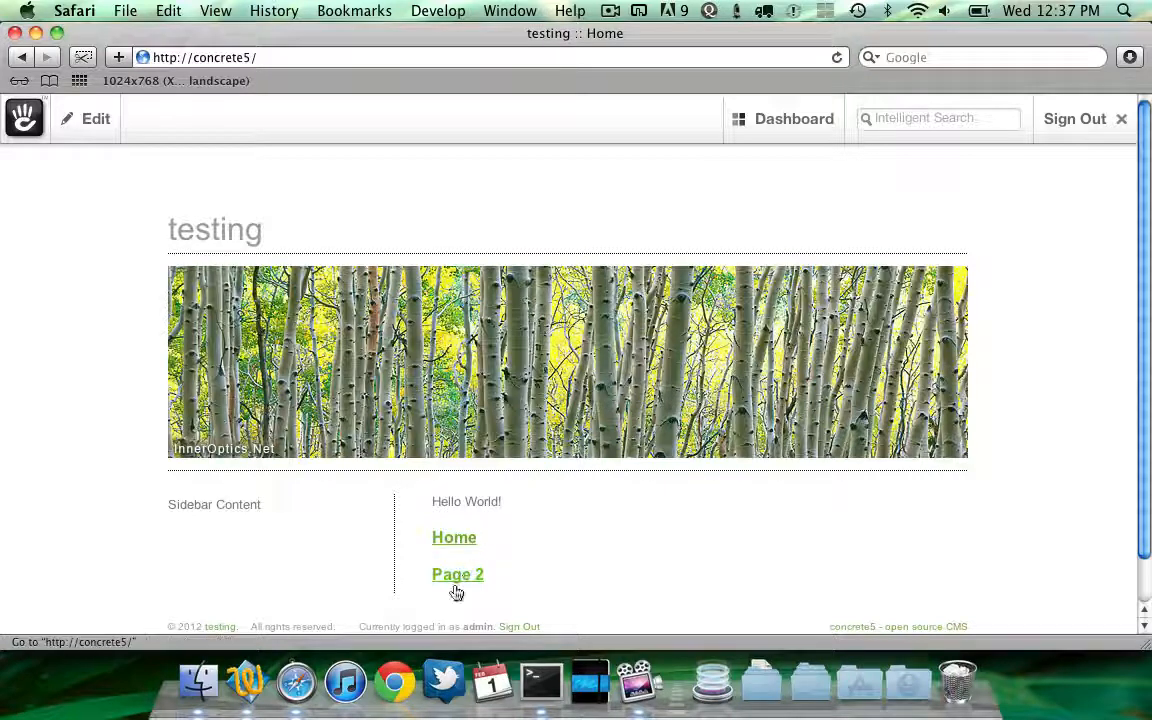
{"action": "scroll", "coordinate": [428, 400], "scroll_direction": "down", "scroll_amount": 2}
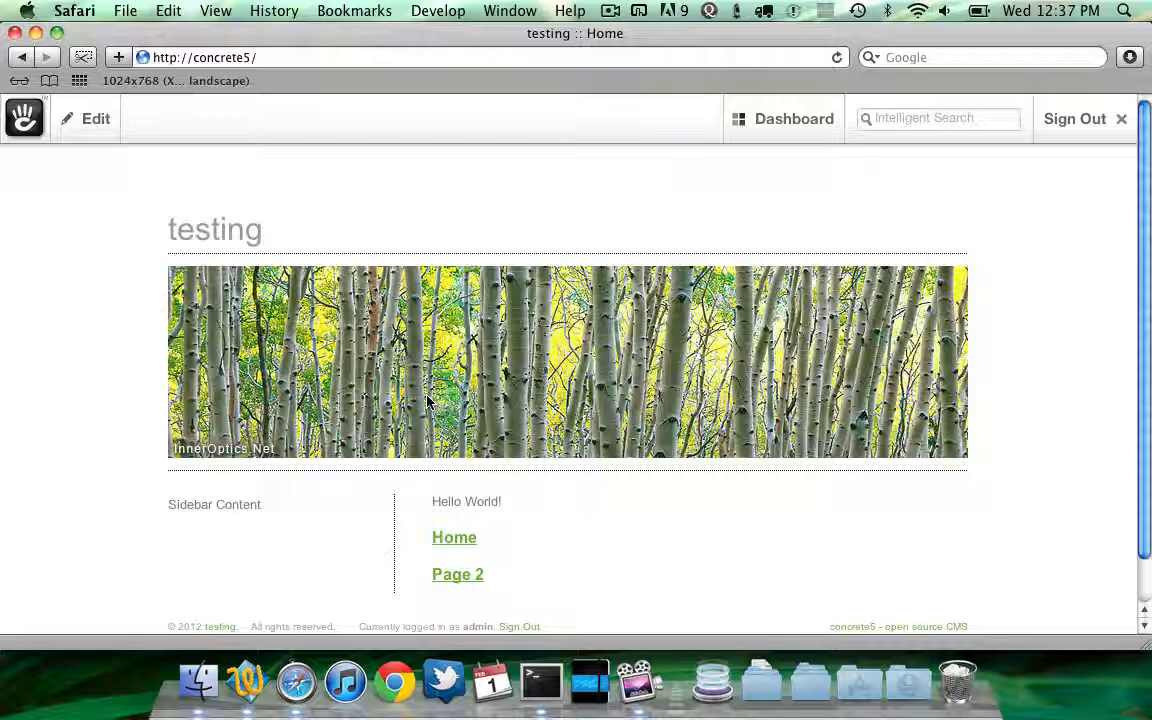
{"action": "key", "text": "super+Tab"}
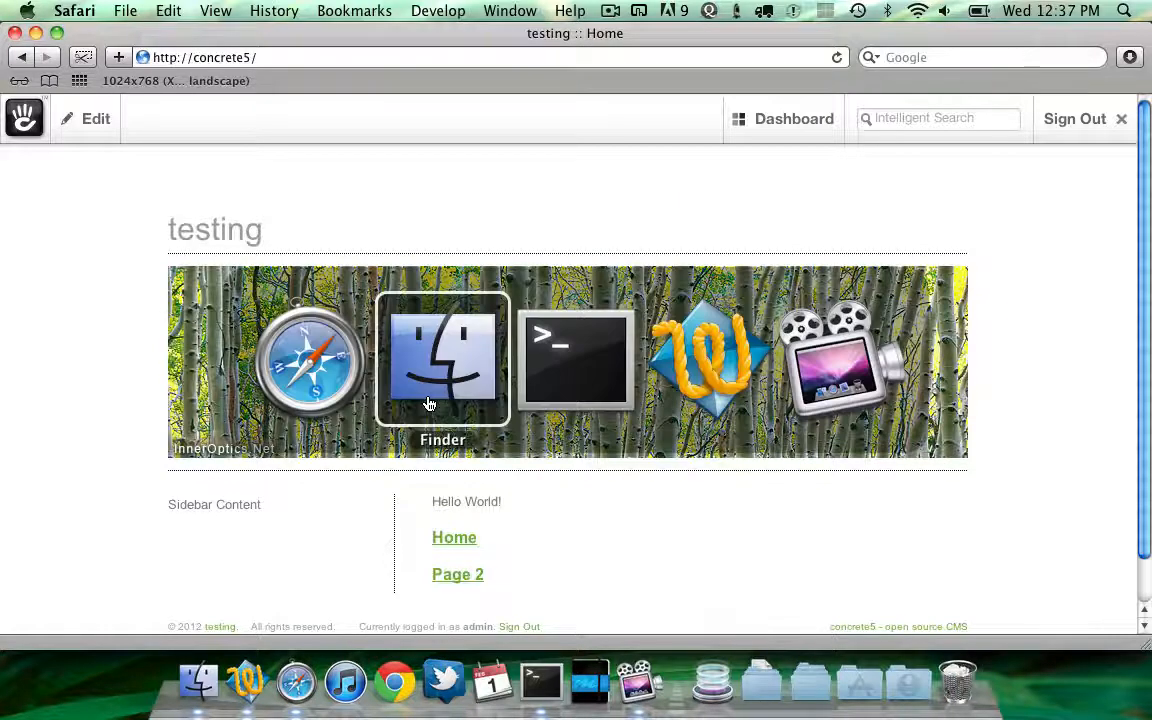
{"action": "key", "text": "super+Tab"}
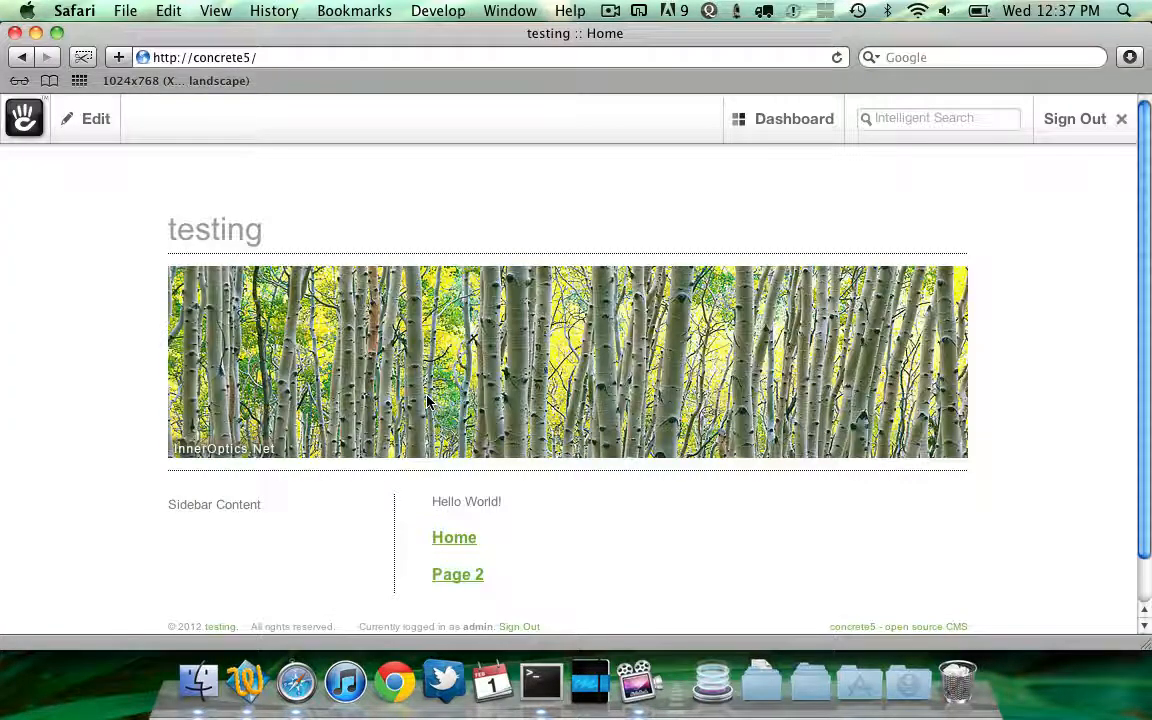
{"action": "key", "text": "super+Tab"}
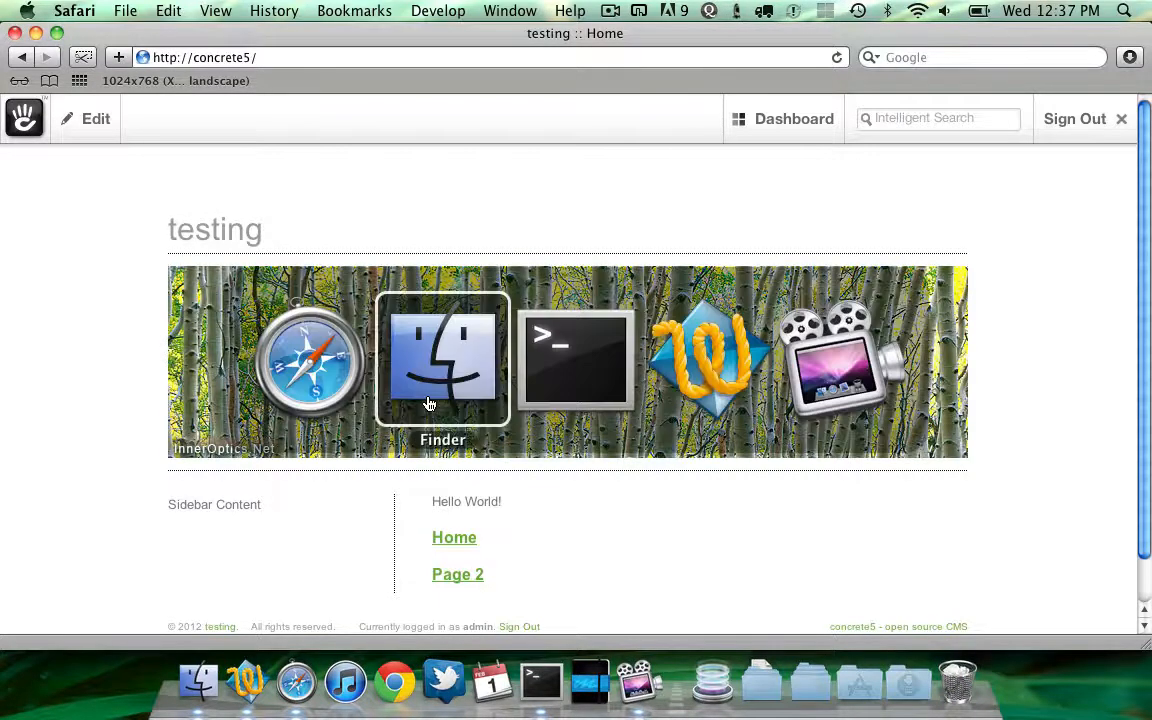
Open content.xml from the testing starting point package and place the cursor at the end of its last page
{"action": "left_click", "coordinate": [514, 437]}
{"action": "key", "text": "f"}
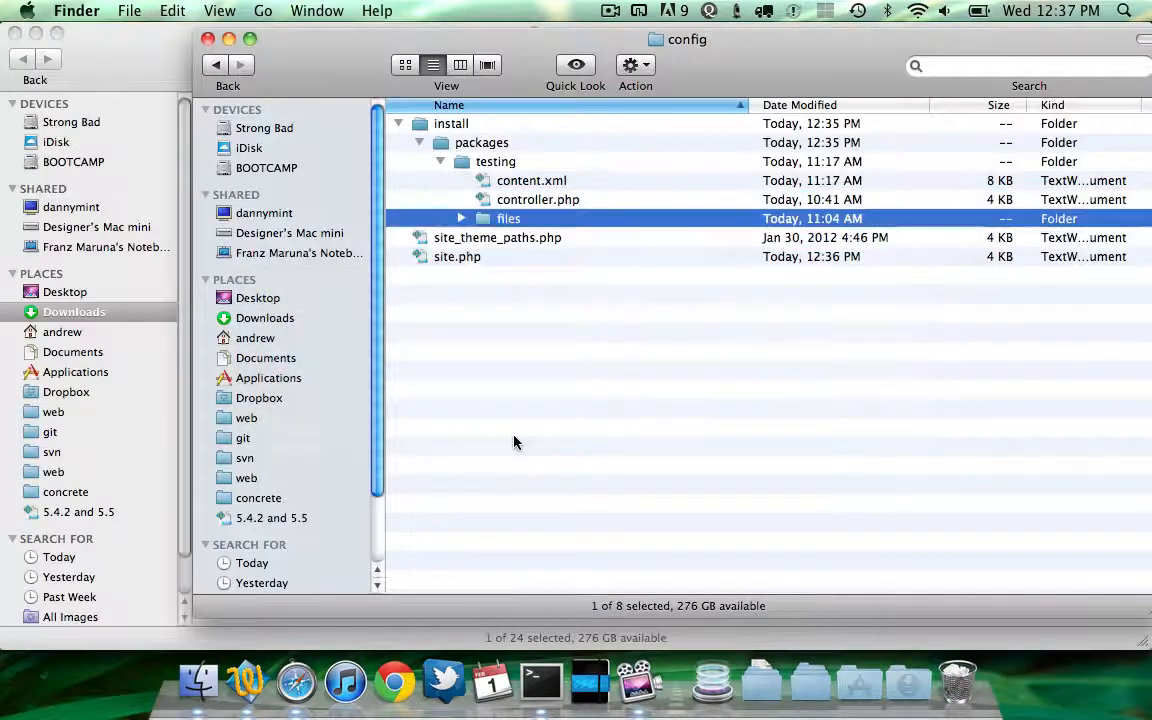
{"action": "key", "text": "c"}
{"action": "key", "text": "super+o"}
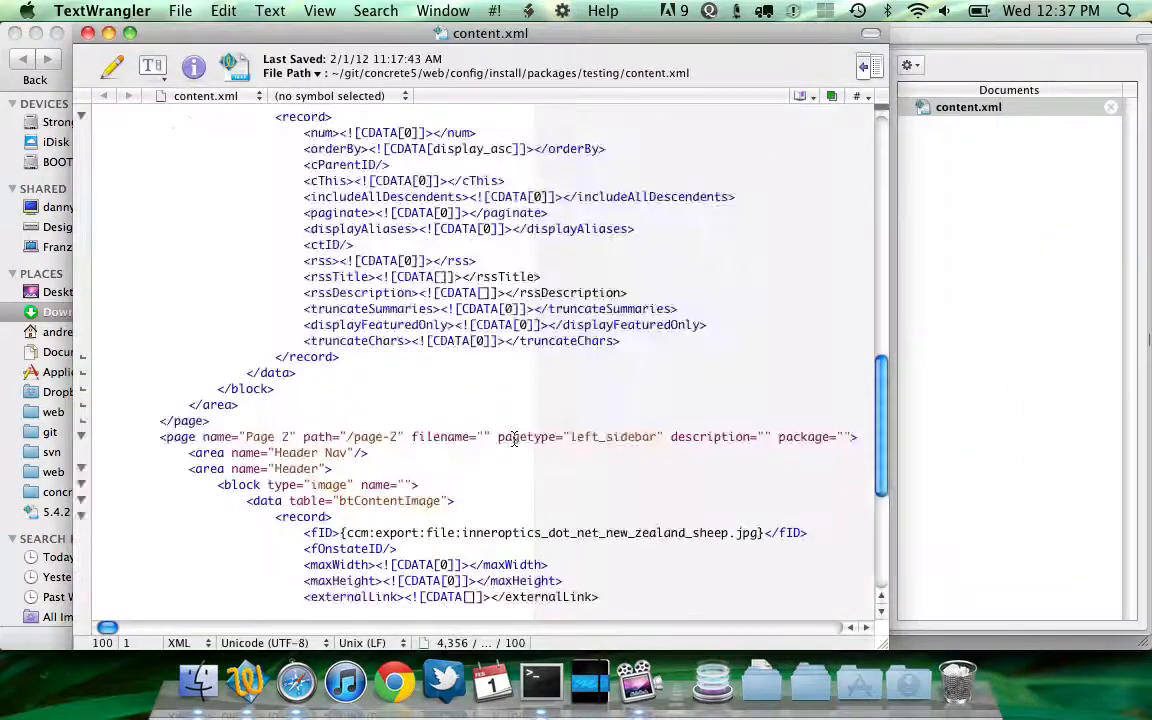
{"action": "scroll", "coordinate": [514, 437], "scroll_direction": "down", "scroll_amount": 6}
{"action": "left_click_drag", "start_coordinate": [300, 565], "coordinate": [304, 576]}
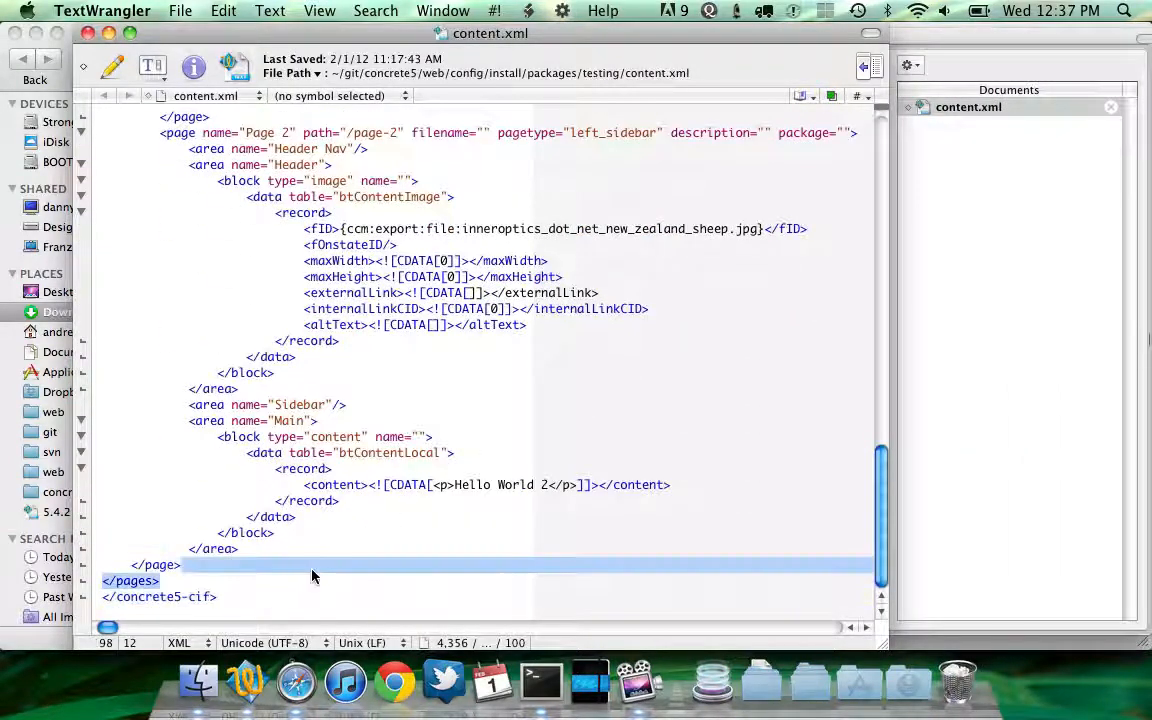
{"action": "left_click", "coordinate": [311, 576]}
Open the core config.xml from concrete/config/install/base
{"action": "key", "text": "super+Tab"}
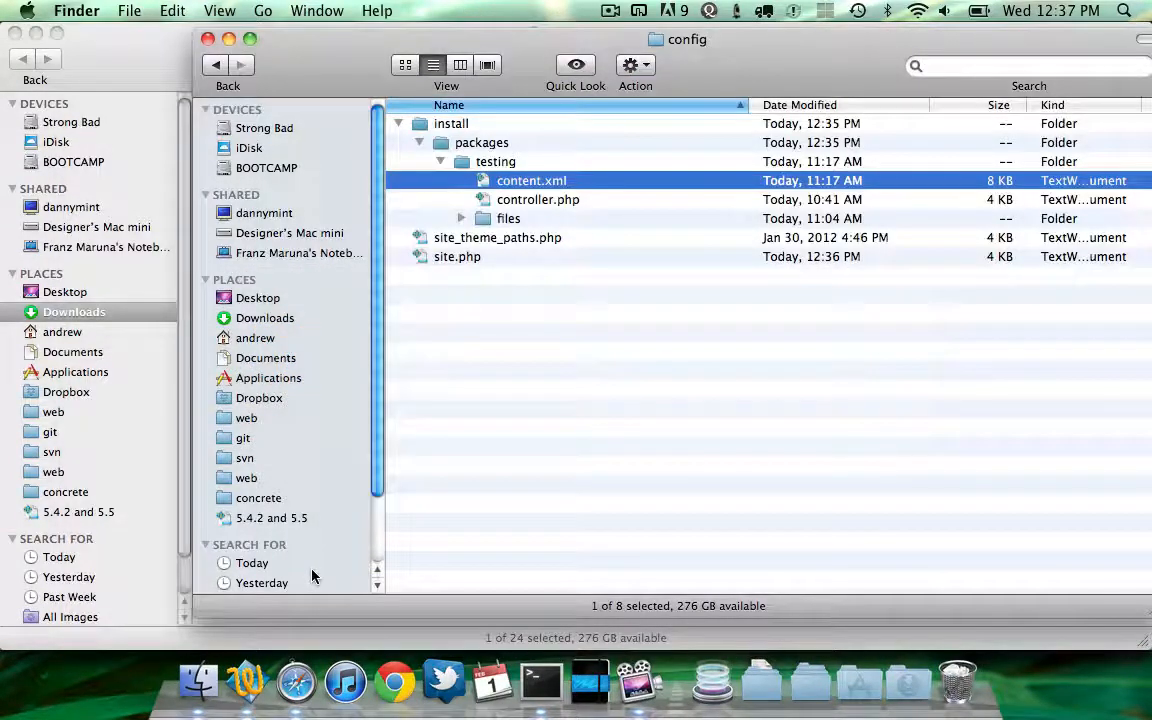
{"action": "key", "text": "super+Up"}
{"action": "key", "text": "Up"}
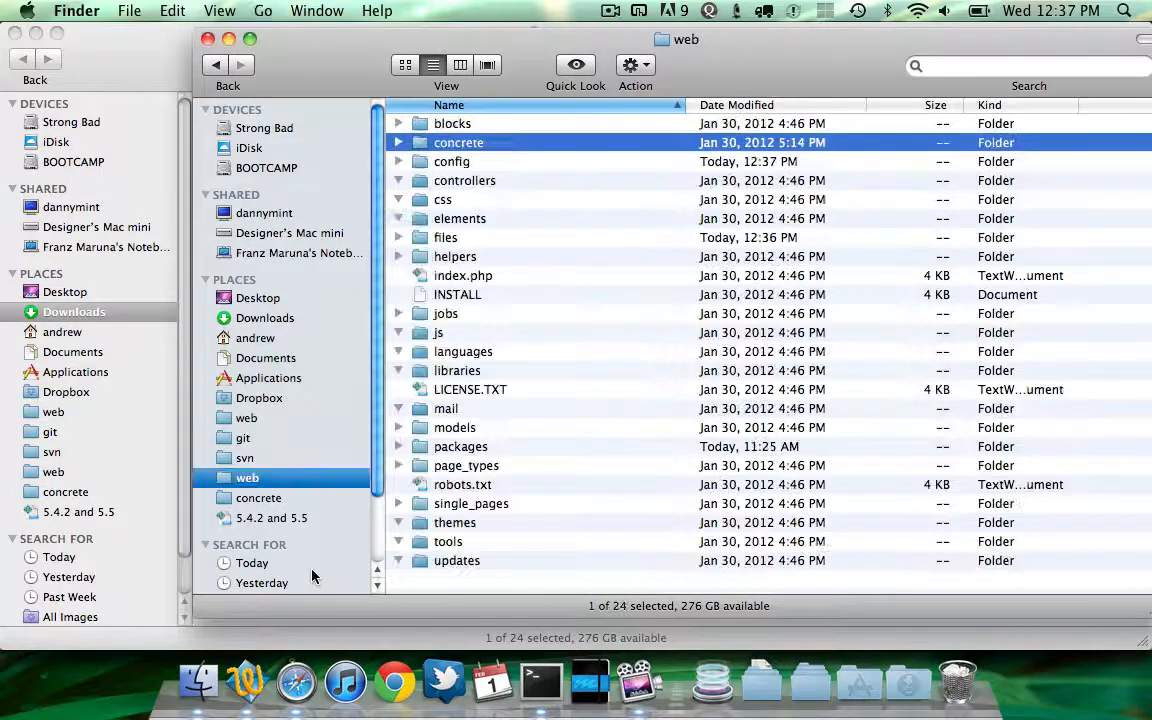
{"action": "key", "text": "super+Down"}
{"action": "key", "text": "Down"}
{"action": "key", "text": "Down"}
{"action": "key", "text": "Down"}
{"action": "key", "text": "Down"}
{"action": "key", "text": "Down"}
{"action": "key", "text": "Down"}
{"action": "key", "text": "Down"}
{"action": "key", "text": "Down"}
{"action": "key", "text": "Down"}
{"action": "key", "text": "Down"}
{"action": "key", "text": "Down"}
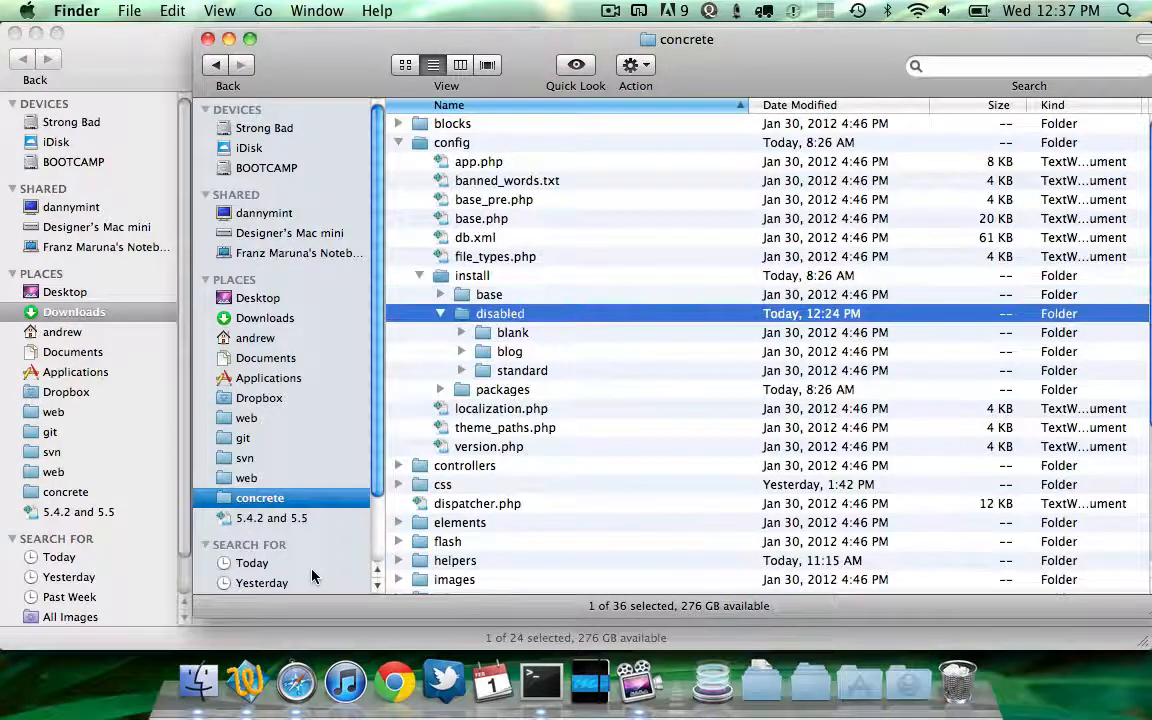
{"action": "key", "text": "Up"}
{"action": "key", "text": "Right"}
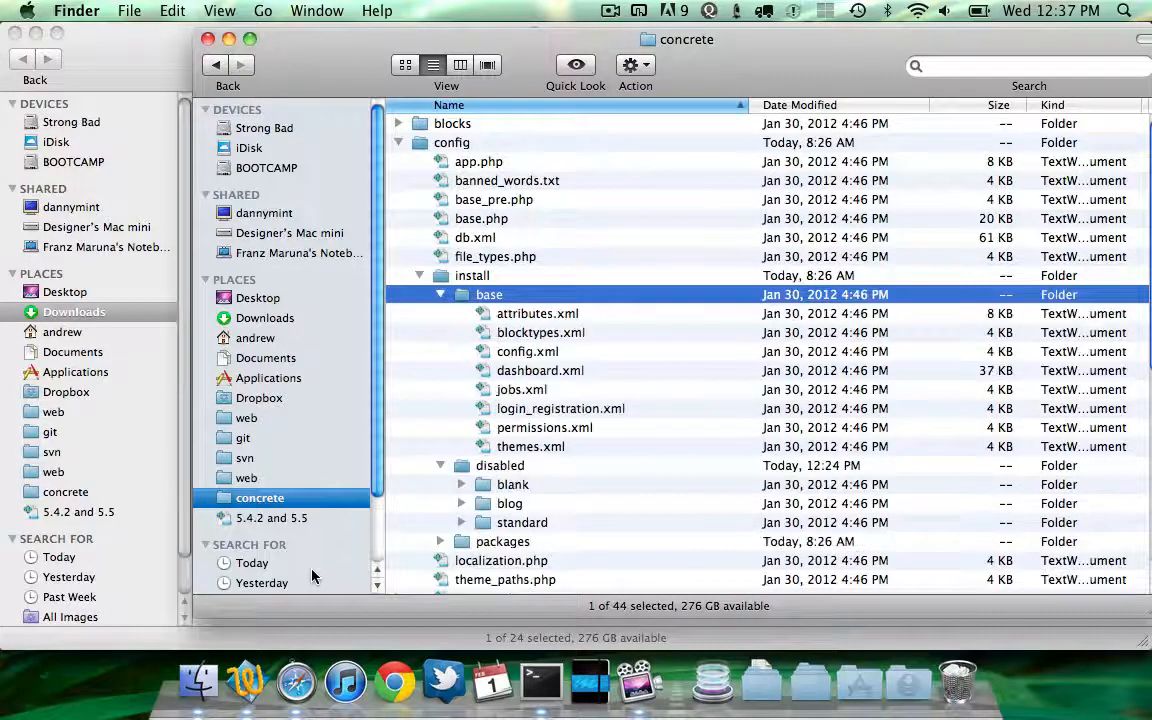
{"action": "key", "text": "super+Down"}
{"action": "key", "text": "Down"}
{"action": "key", "text": "Down"}
{"action": "key", "text": "Down"}
{"action": "key", "text": "super+Down"}
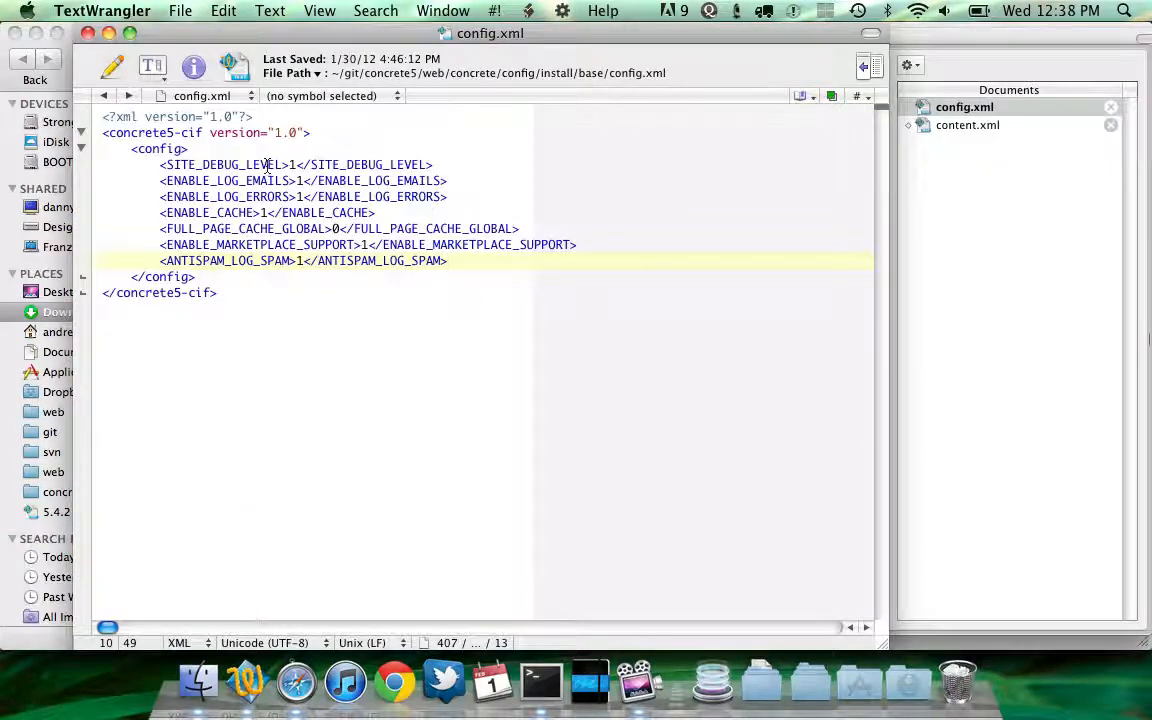
Copy the config section from the base config.xml, close it, and paste it after the pages section in content.xml
{"action": "triple_click", "coordinate": [186, 150]}
{"action": "left_click_drag", "start_coordinate": [186, 152], "coordinate": [185, 275]}
{"action": "key", "text": "super+c"}
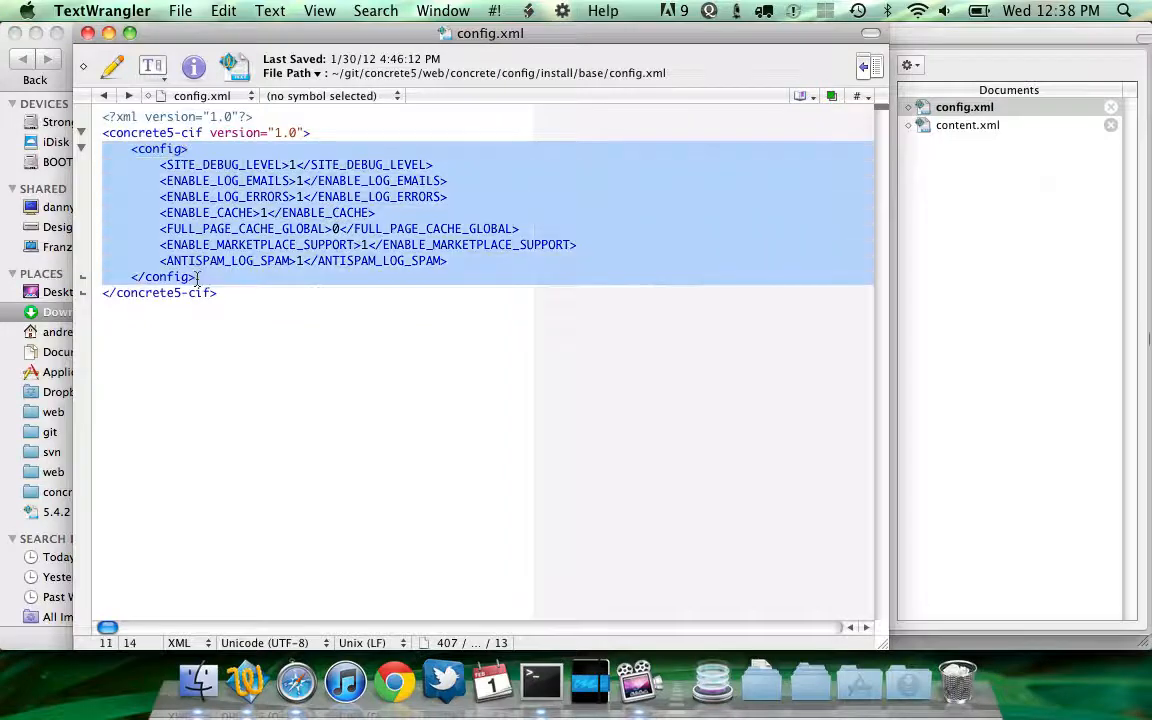
{"action": "key", "text": "super+w"}
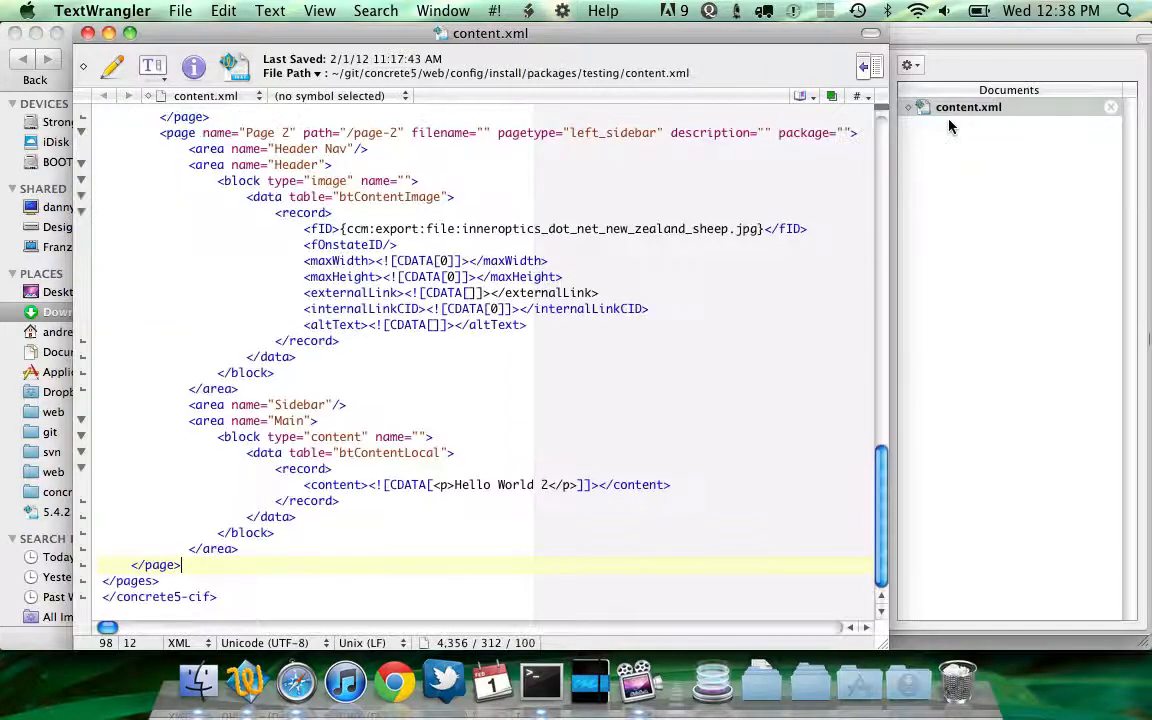
{"action": "key", "text": "Down"}
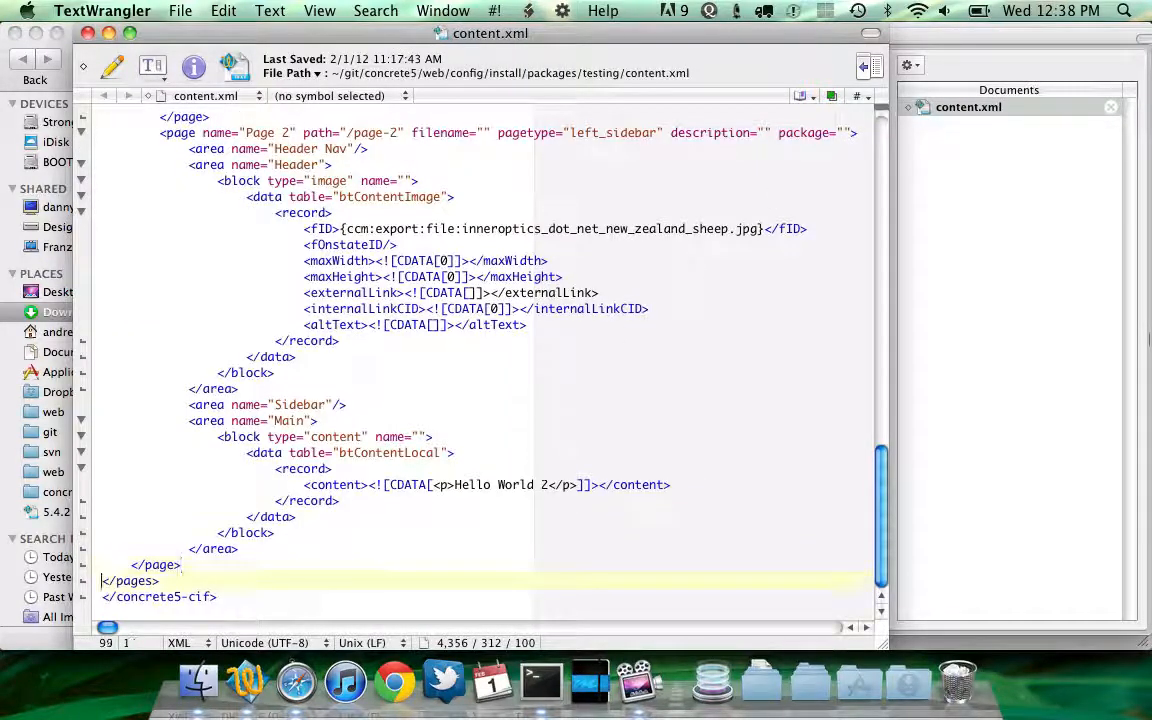
{"action": "key", "text": "Return"}
{"action": "key", "text": "Down"}
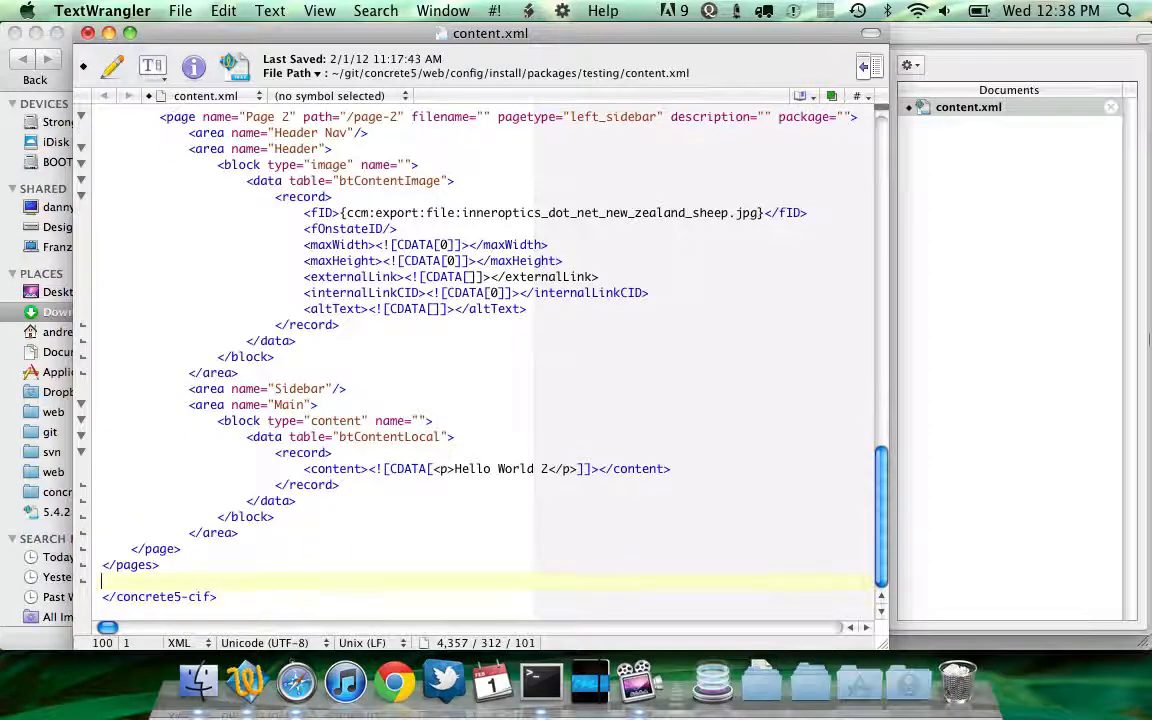
{"action": "key", "text": "super+v"}
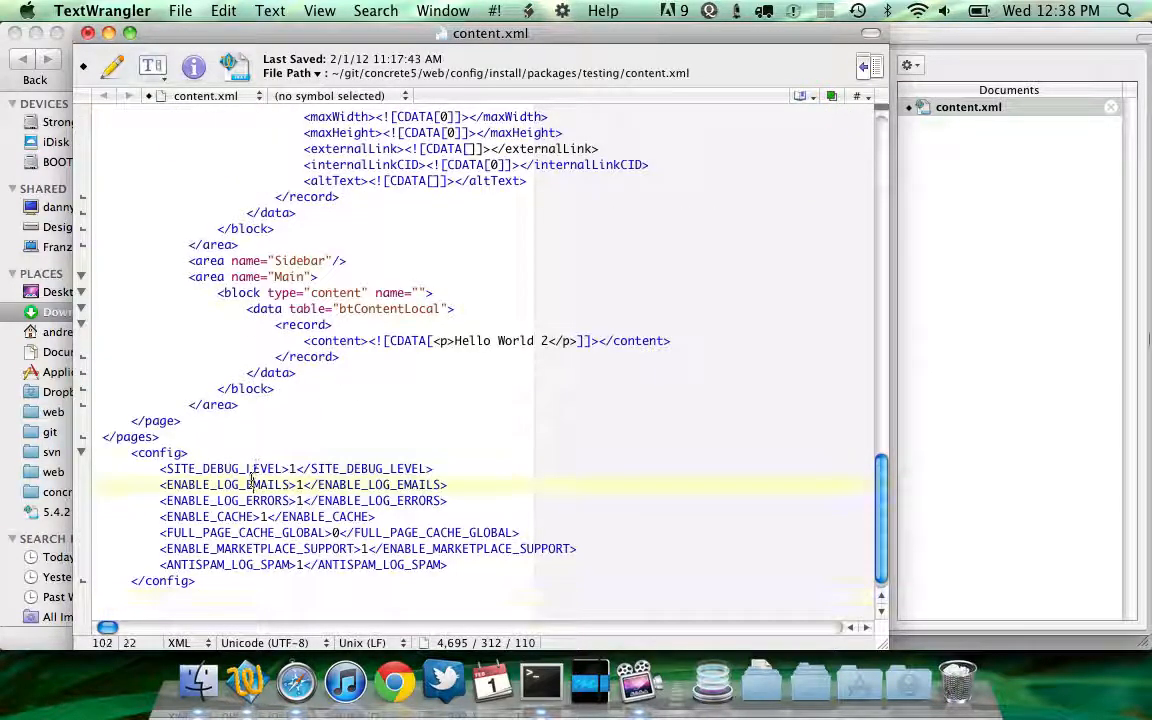
Change the first config entry to WHITE_LABEL_APP_NAME with value cement6 and a matching closing tag
{"action": "double_click", "coordinate": [225, 468]}
{"action": "type", "text": "WHITE_LABEL_APP_NAME"}
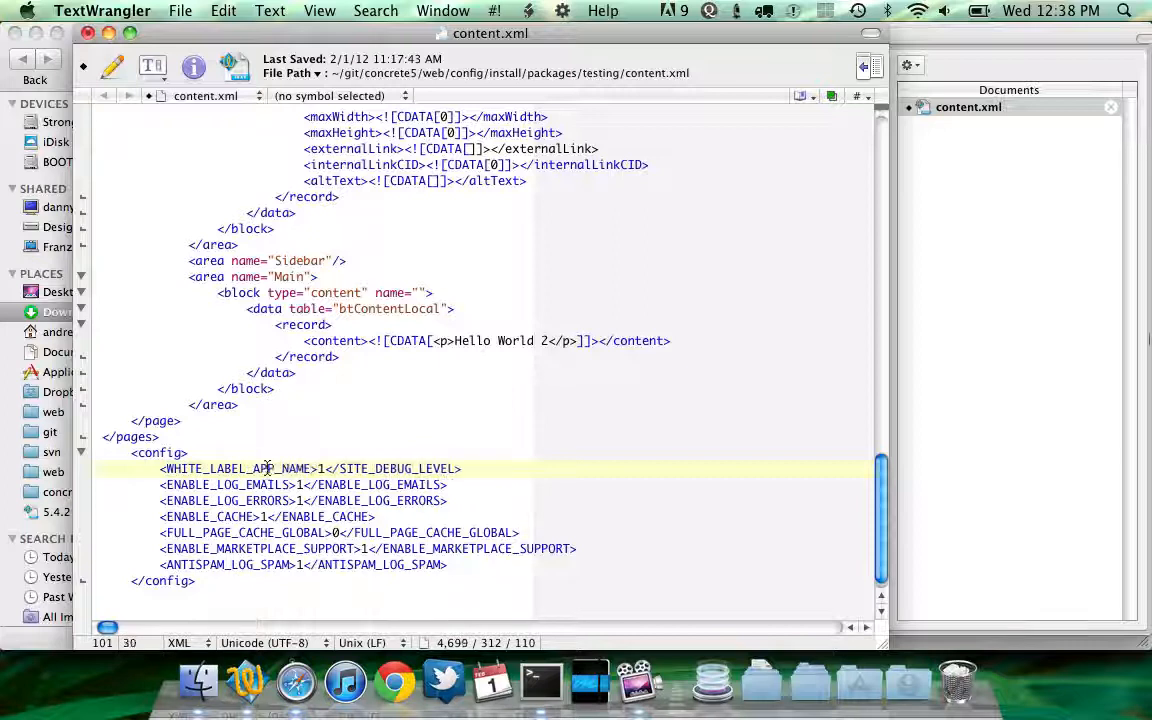
{"action": "left_click", "coordinate": [324, 468]}
{"action": "key", "text": "BackSpace"}
{"action": "type", "text": "Cement5"}
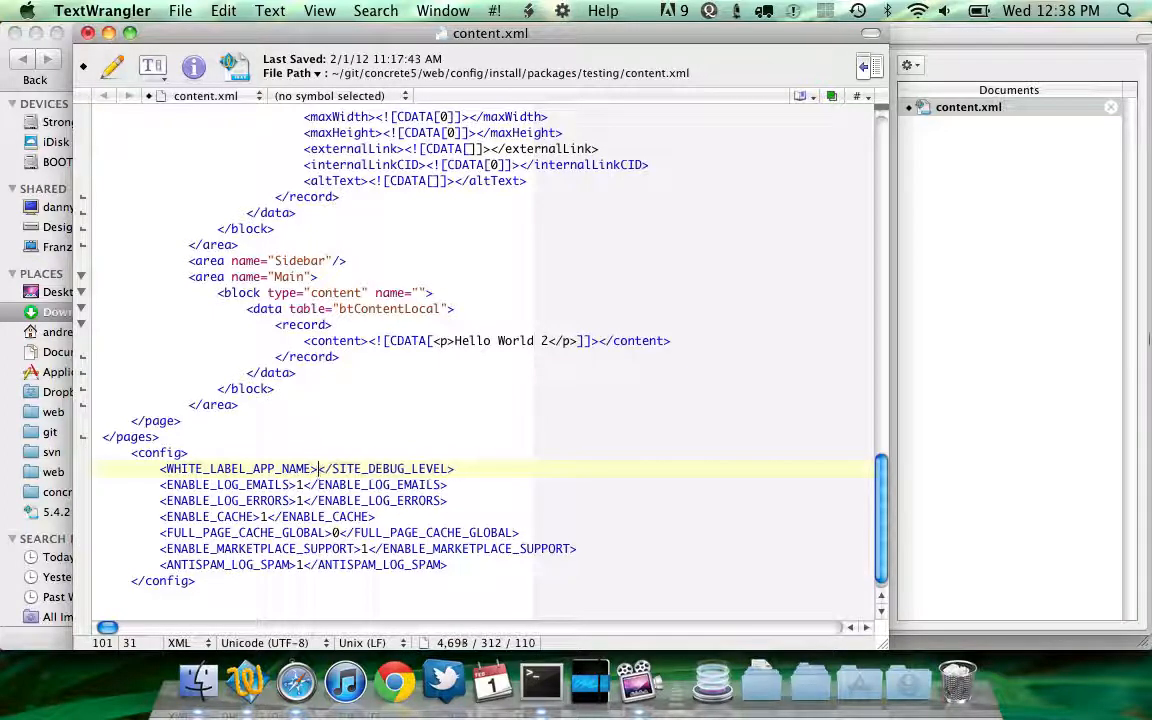
{"action": "type", "text": "0"}
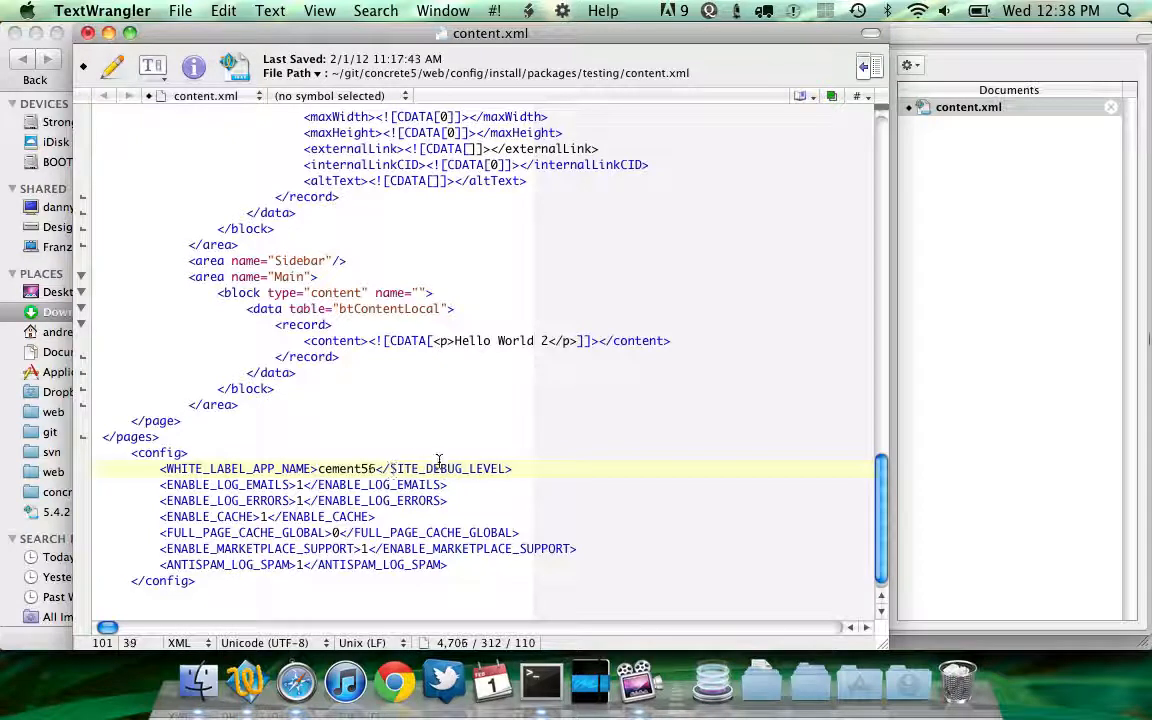
{"action": "key", "text": "BackSpace"}
{"action": "key", "text": "BackSpace"}
{"action": "type", "text": "6"}
{"action": "double_click", "coordinate": [250, 469]}
{"action": "key", "text": "super+c"}
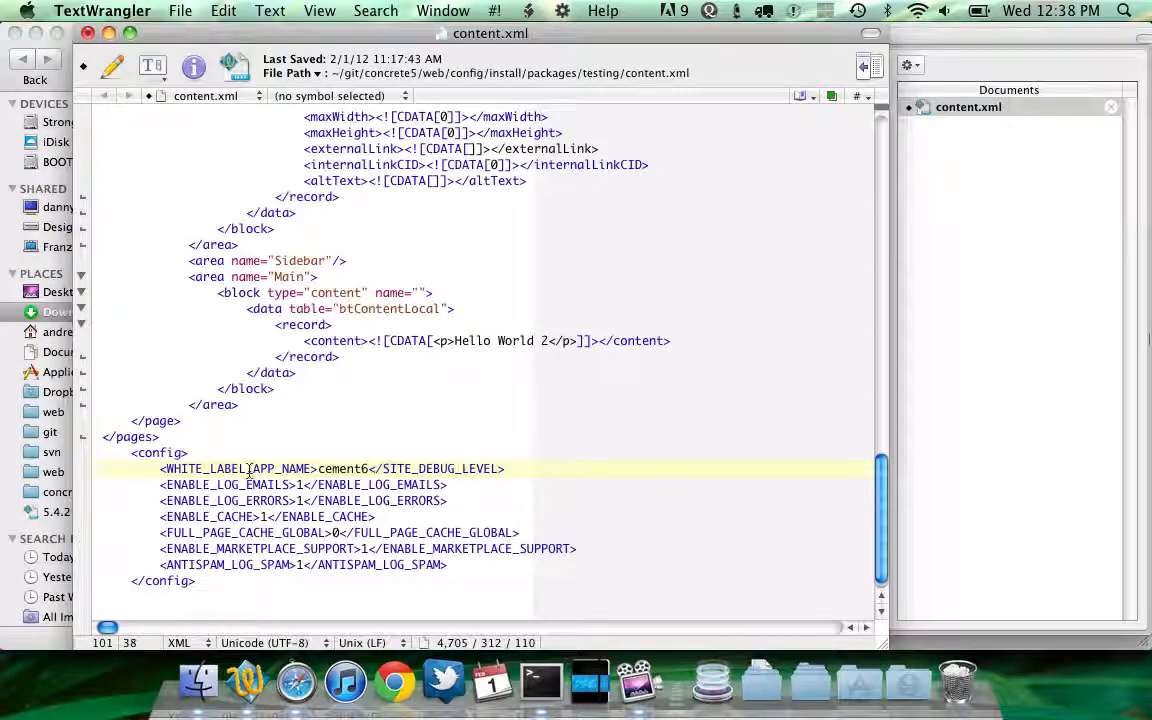
{"action": "key", "text": "Up"}
{"action": "double_click", "coordinate": [437, 469]}
{"action": "key", "text": "super+v"}
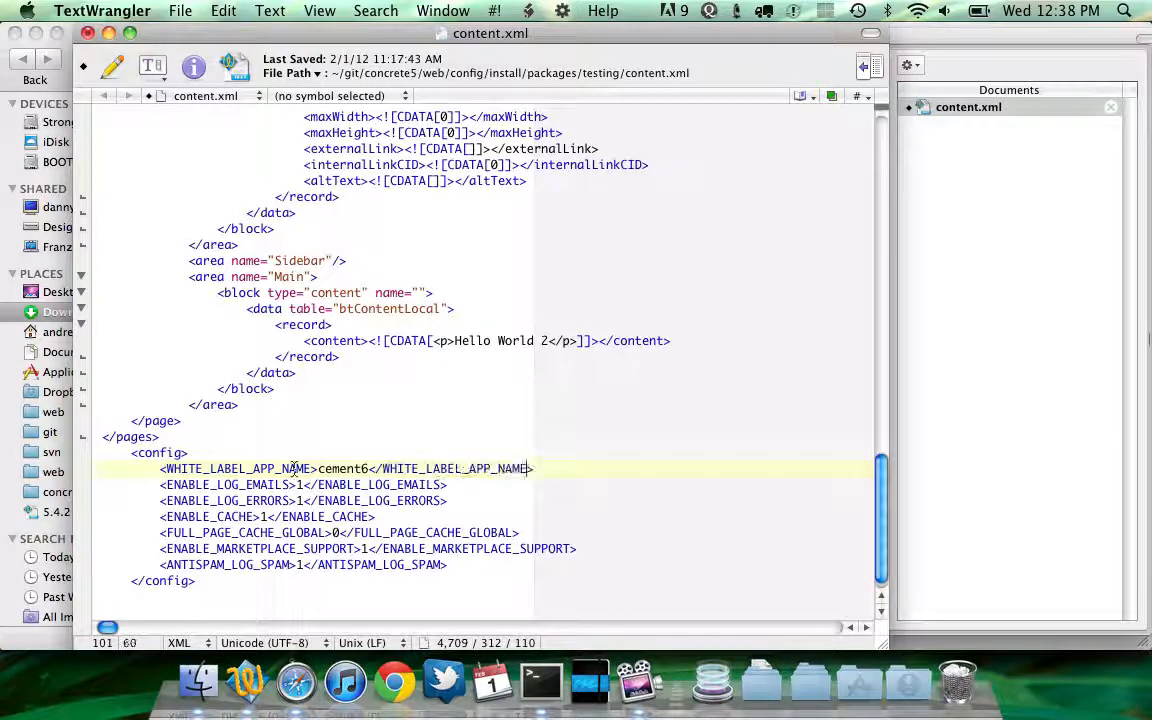
Change the second config entry to an empty WHITE_LABEL_LOGO_SRC with a matching closing tag
{"action": "double_click", "coordinate": [198, 485]}
{"action": "type", "text": "WHITE_LABEL_LOGO_"}
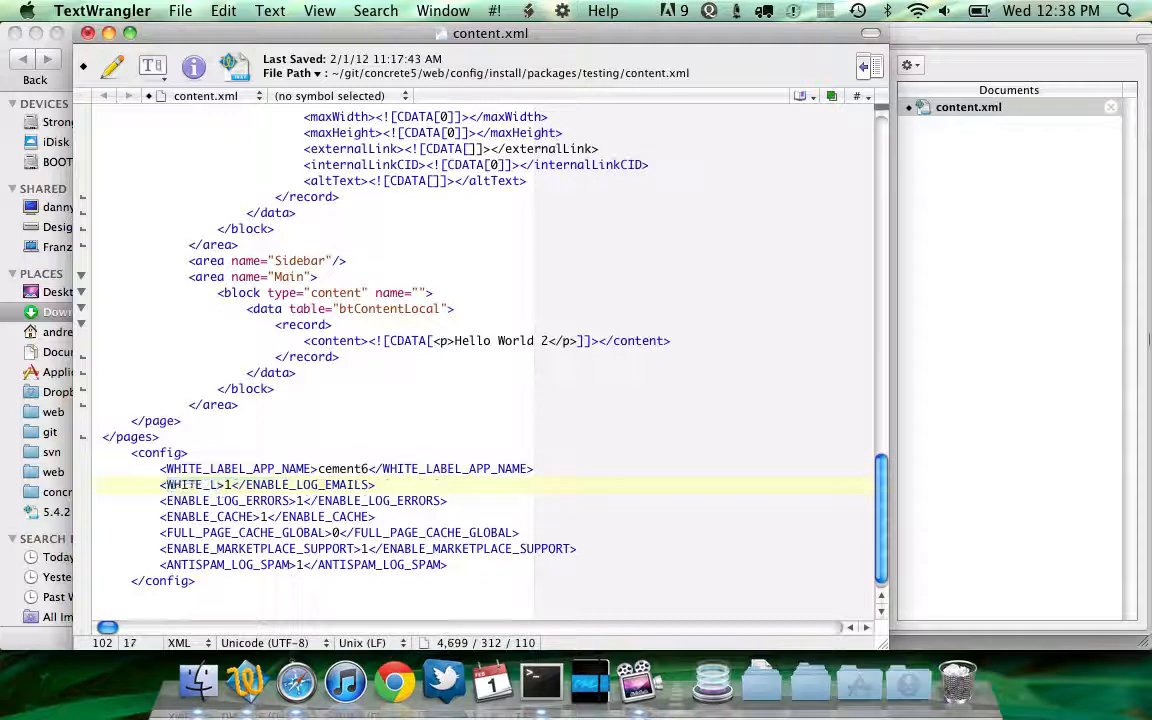
{"action": "type", "text": "SRC"}
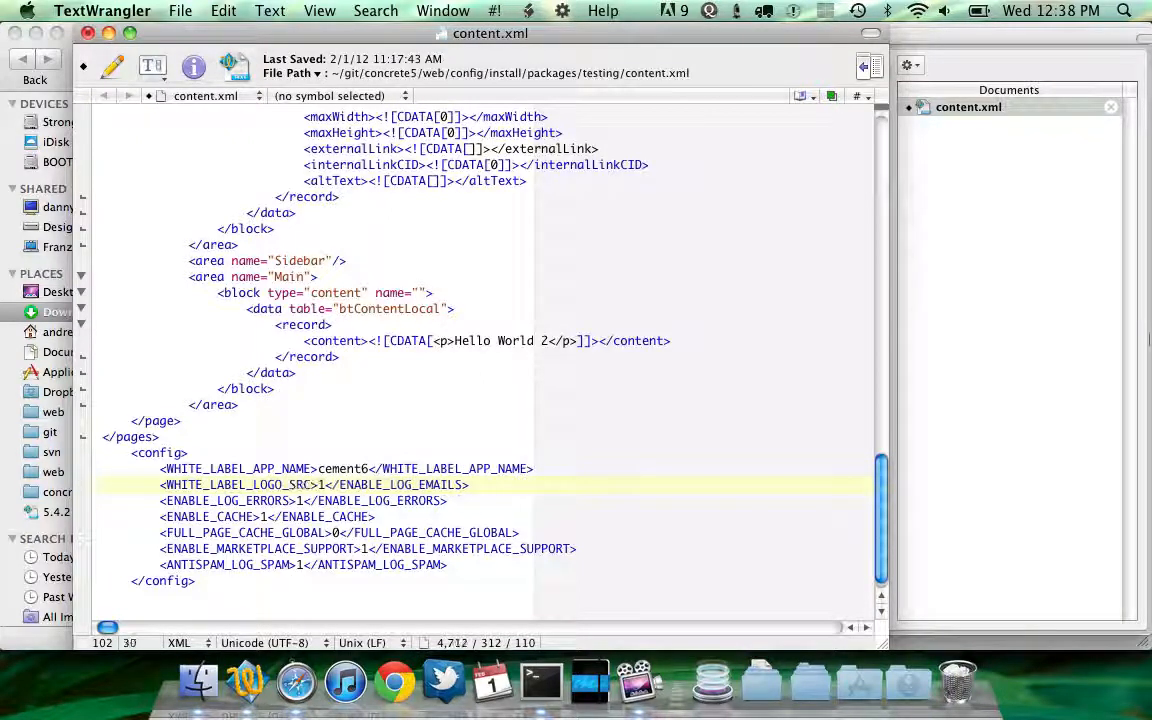
{"action": "key", "text": "Right"}
{"action": "key", "text": "Delete"}
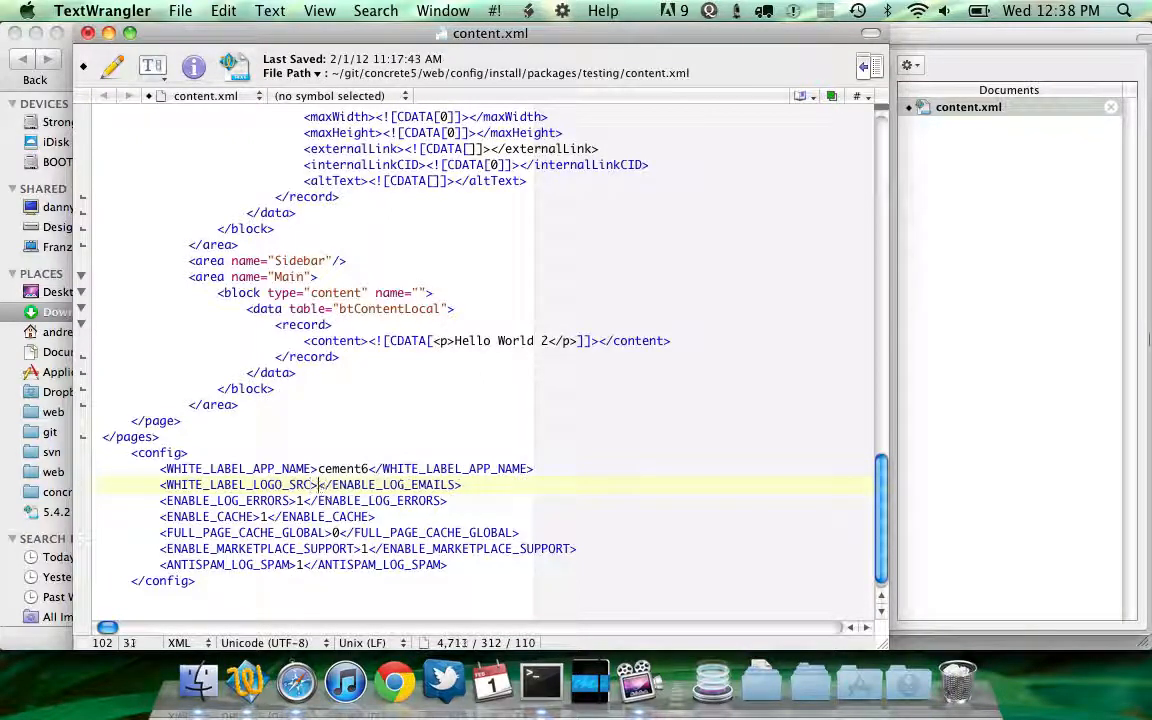
{"action": "double_click", "coordinate": [240, 485]}
{"action": "key", "text": "super+c"}
{"action": "double_click", "coordinate": [345, 485]}
{"action": "key", "text": "super+v"}
Delete the remaining config entries and the blank line before the closing concrete5-cif tag
{"action": "triple_click", "coordinate": [345, 500]}
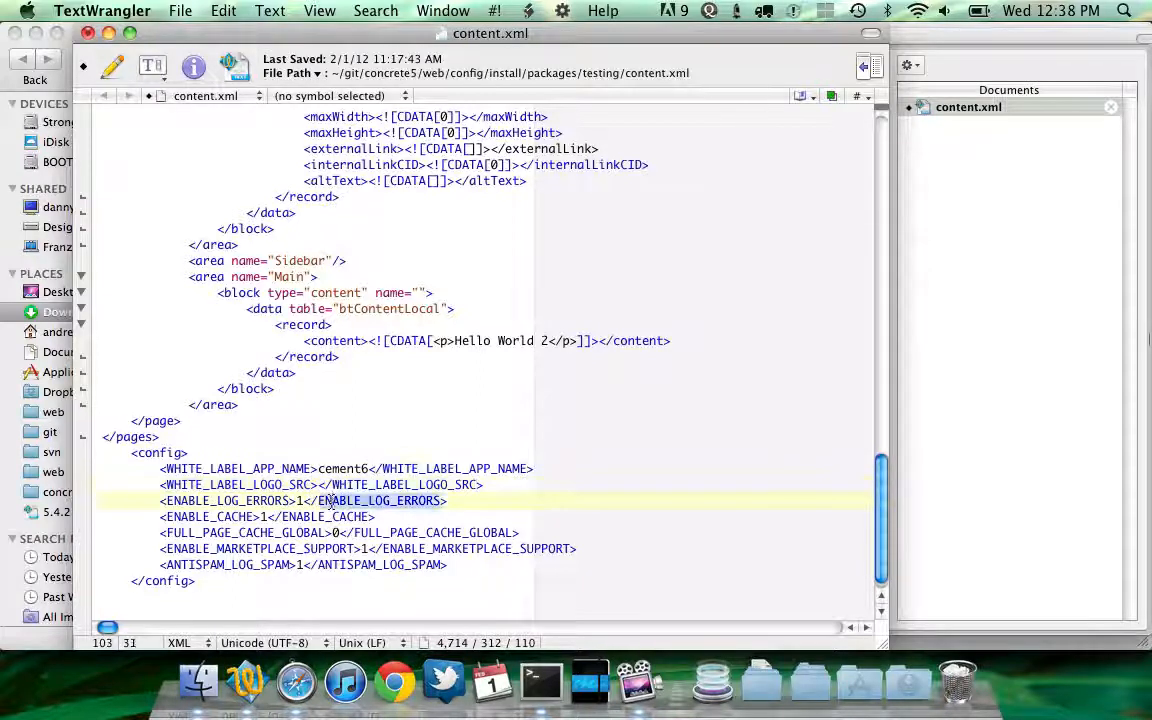
{"action": "left_click_drag", "start_coordinate": [345, 500], "coordinate": [334, 561]}
{"action": "key", "text": "BackSpace"}
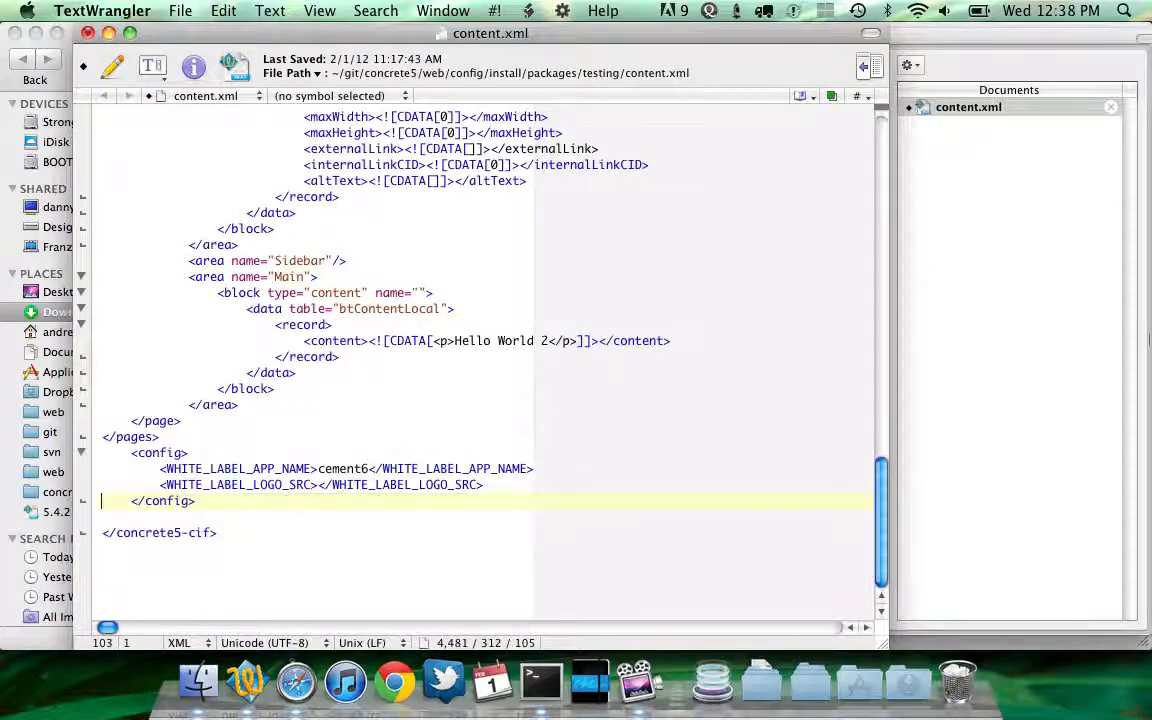
{"action": "key", "text": "Down"}
{"action": "key", "text": "Down"}
{"action": "key", "text": "BackSpace"}
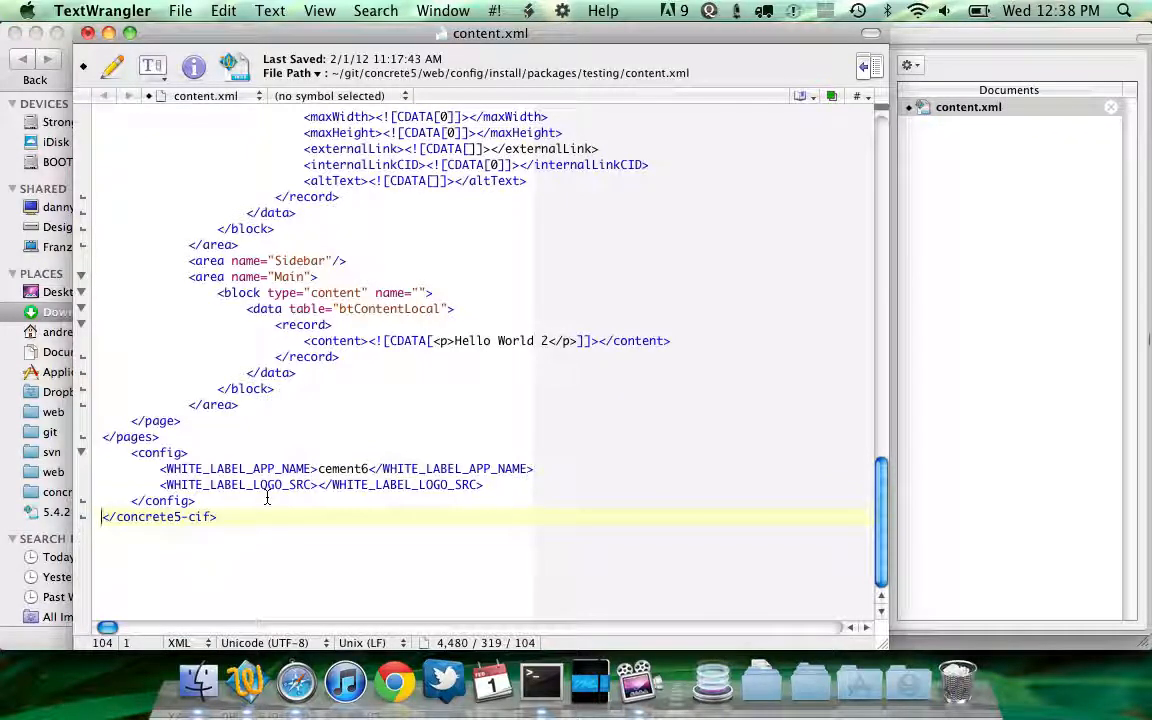
{"action": "key", "text": "super+Tab"}
{"action": "key", "text": "super+Tab"}
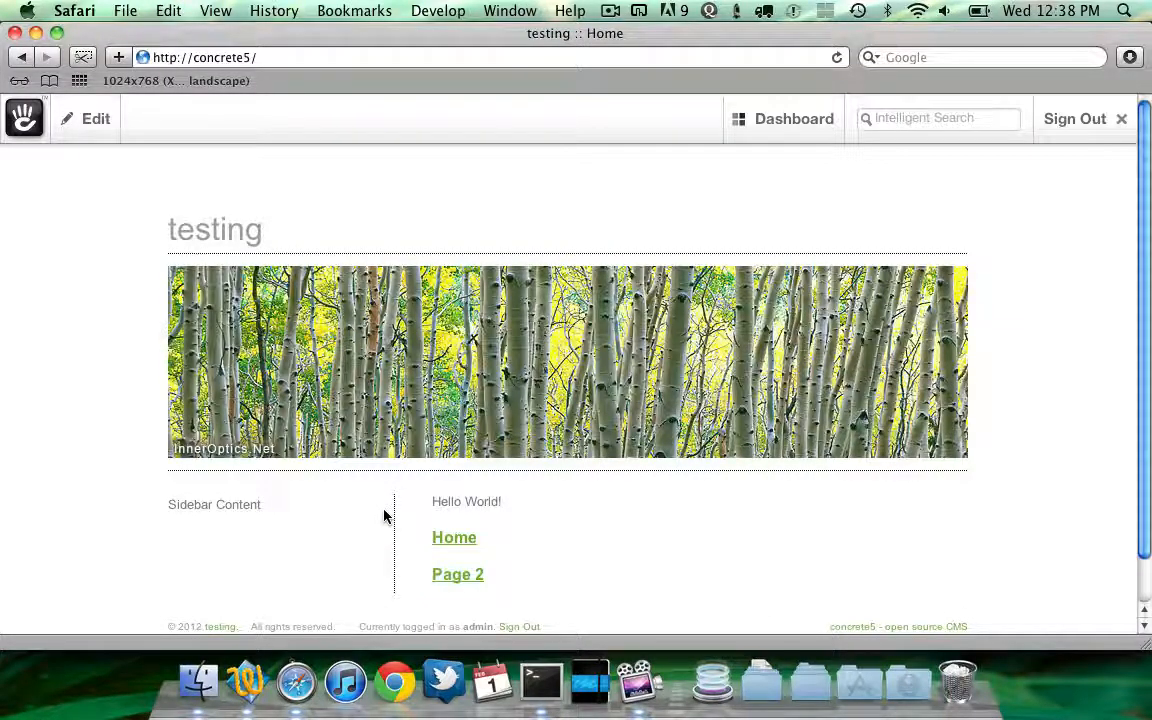
{"action": "key", "text": "super+Tab"}
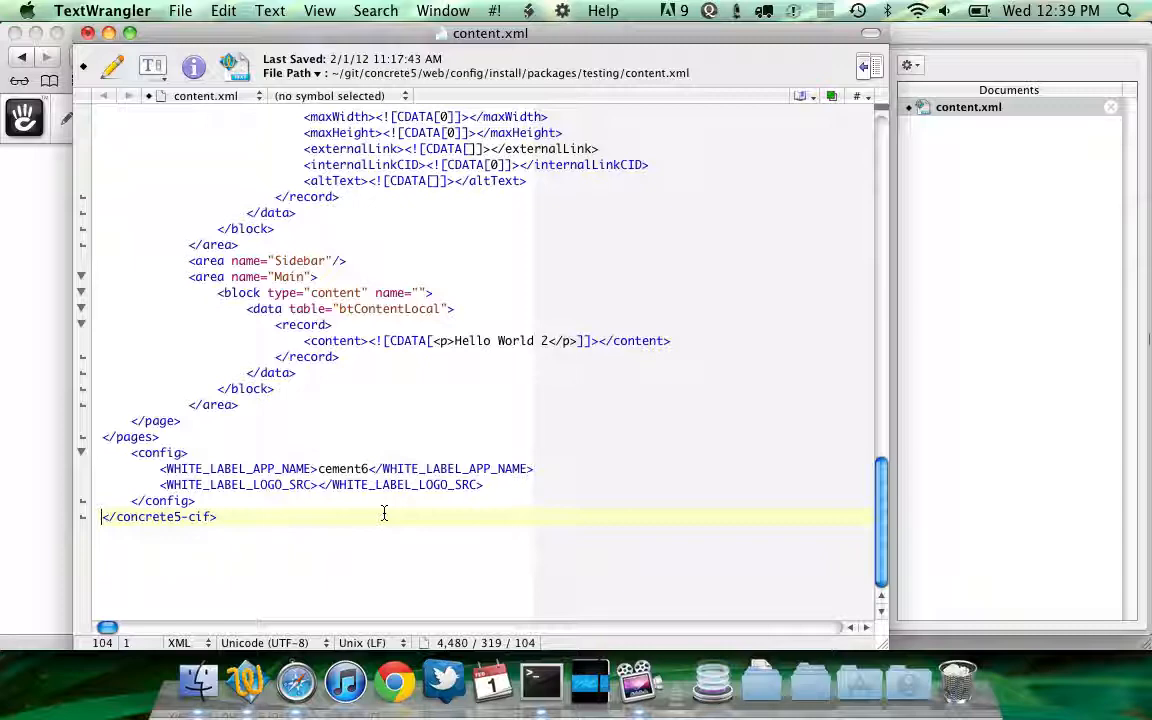
{"action": "key", "text": "super+Tab"}
{"action": "key", "text": "super+Tab"}
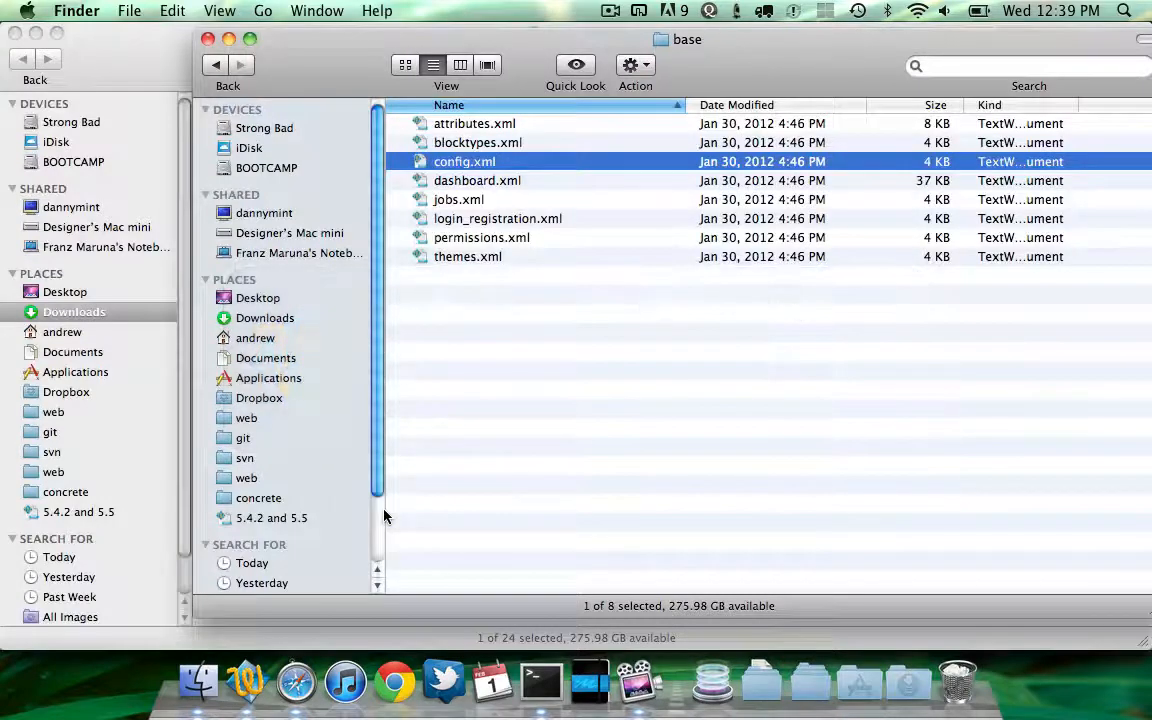
{"action": "key", "text": "Up"}
{"action": "key", "text": "super+Up"}
{"action": "key", "text": "super+Up"}
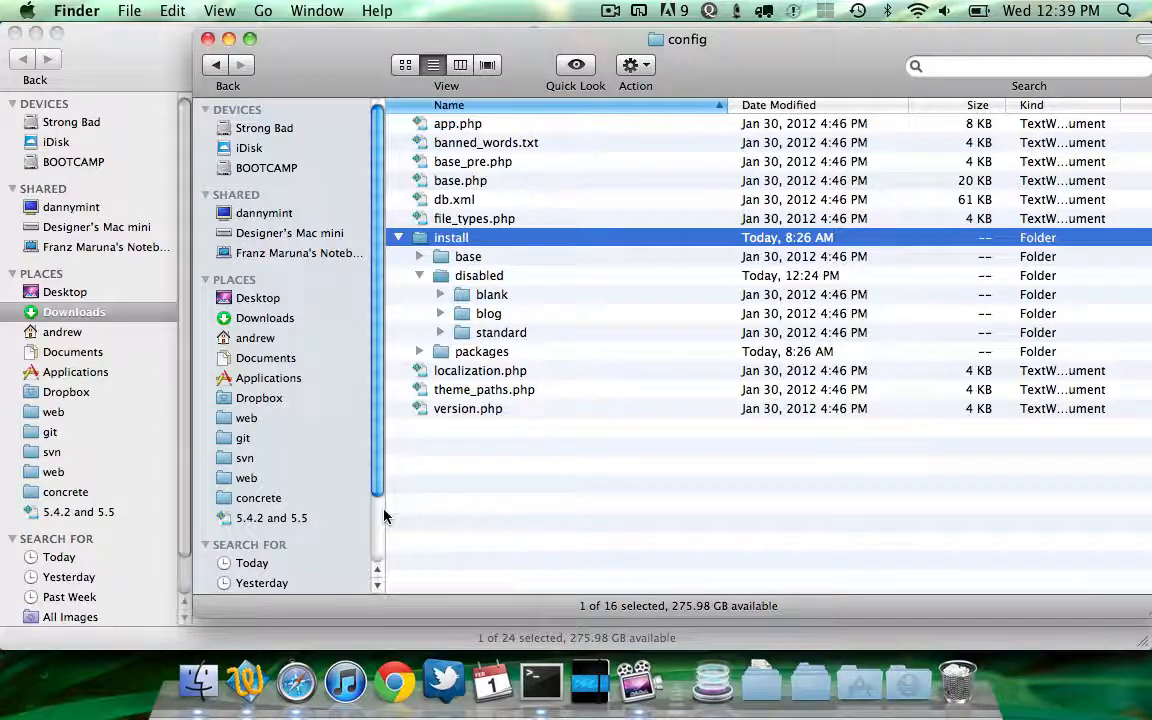
{"action": "key", "text": "Left"}
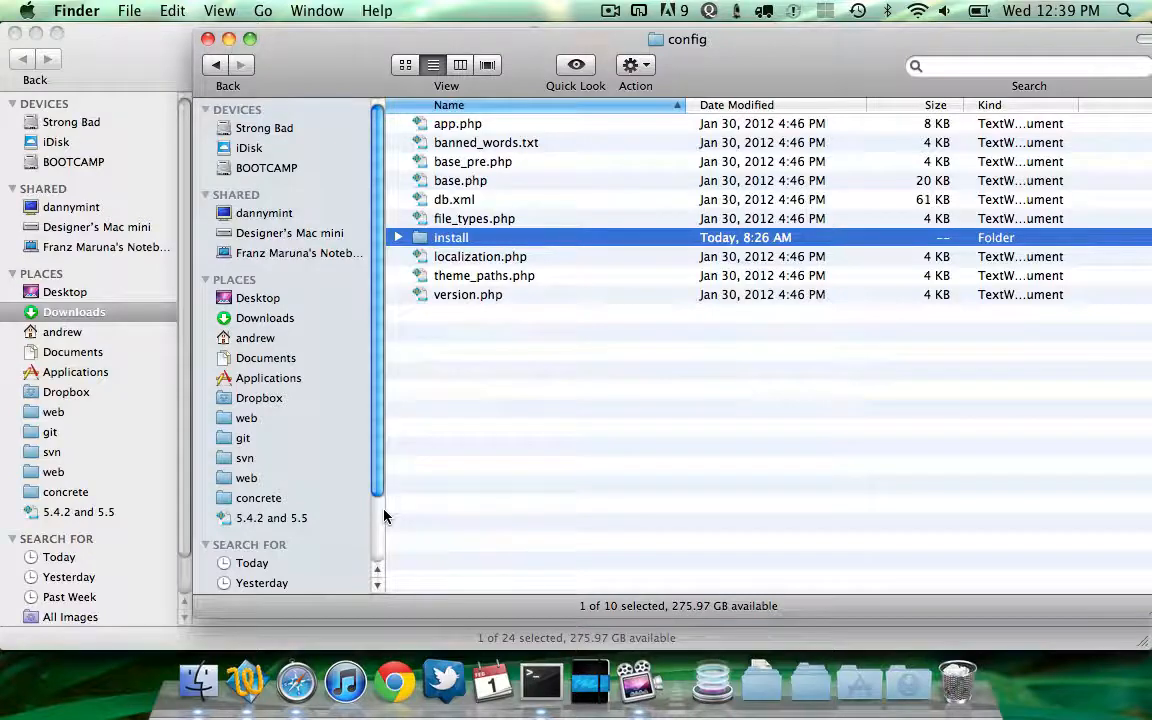
{"action": "key", "text": "super+Tab"}
{"action": "key", "text": "super+Tab"}
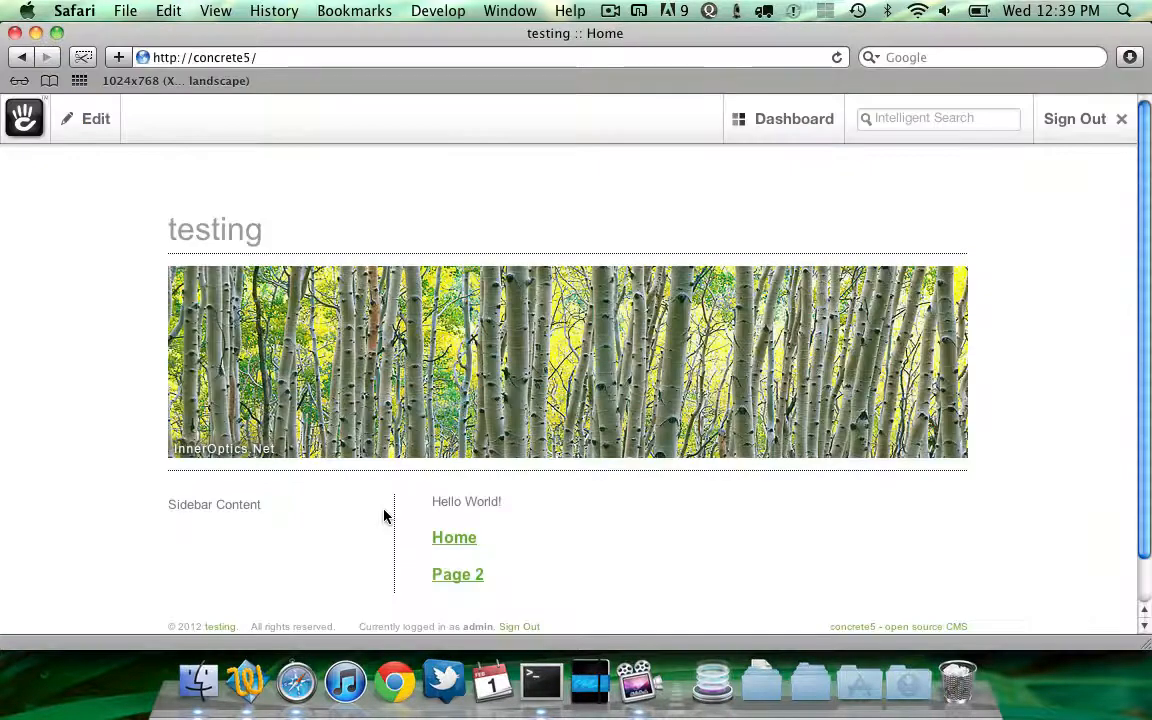
{"action": "key", "text": "super+Tab"}
{"action": "key", "text": "super+Tab"}
{"action": "key", "text": "shift+super+Tab"}
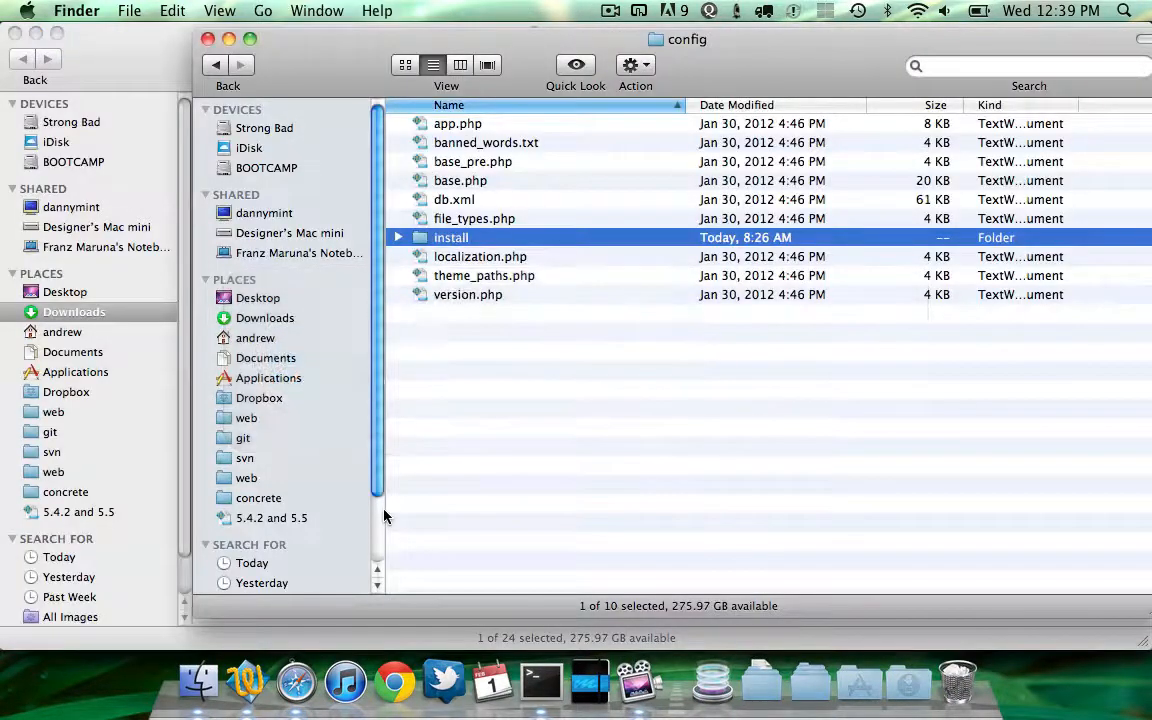
Browse into the theme_natural_essence package folder under web/packages to examine its files
{"action": "key", "text": "super+Up"}
{"action": "key", "text": "super+Up"}
{"action": "key", "text": "super+Down"}
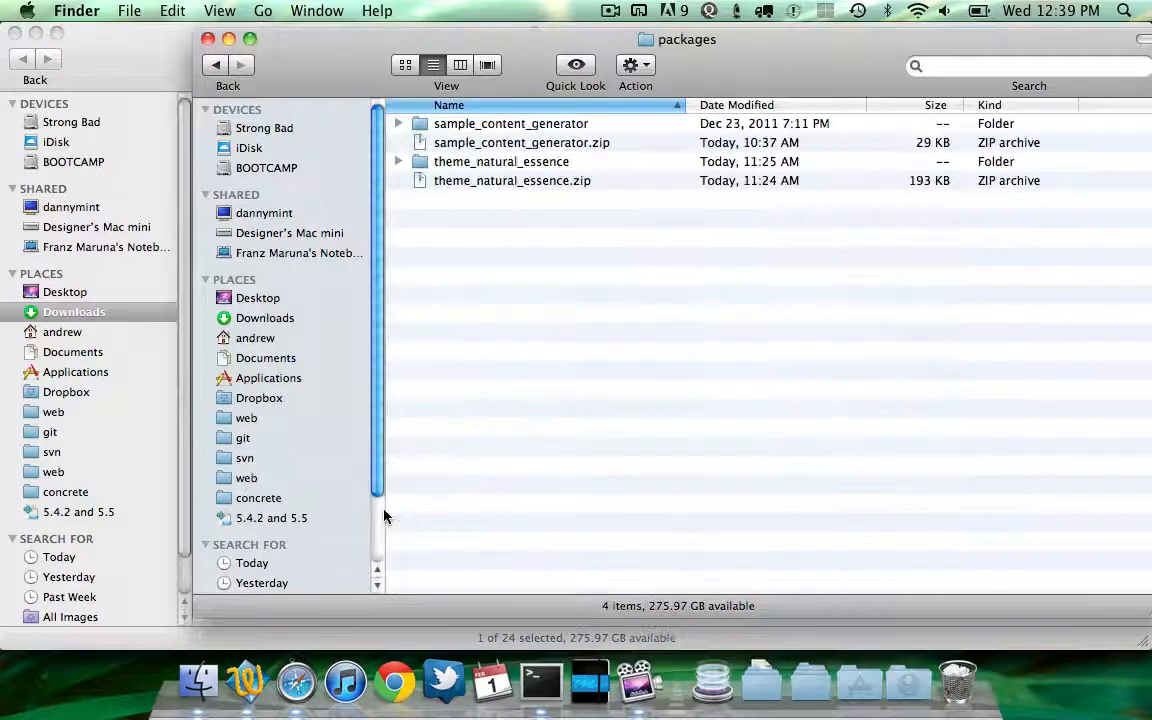
{"action": "key", "text": "Down"}
{"action": "key", "text": "Down"}
{"action": "key", "text": "Down"}
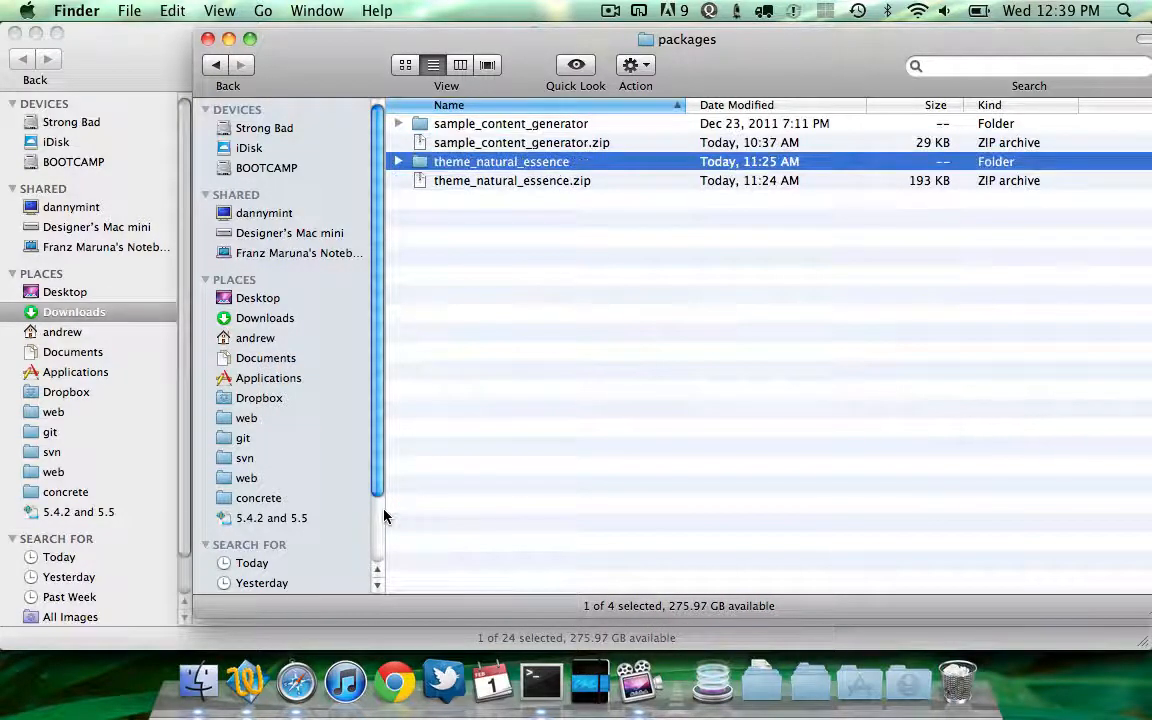
{"action": "key", "text": "super+Down"}
{"action": "key", "text": "Down"}
{"action": "key", "text": "Down"}
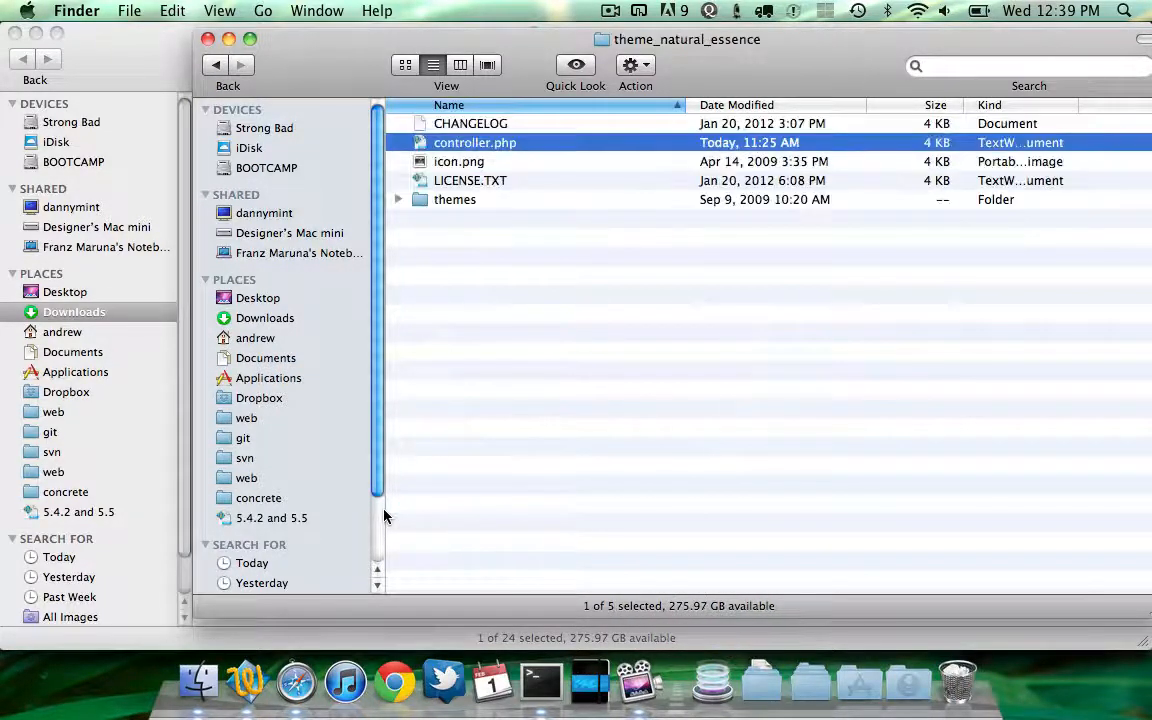
{"action": "key", "text": "Up"}
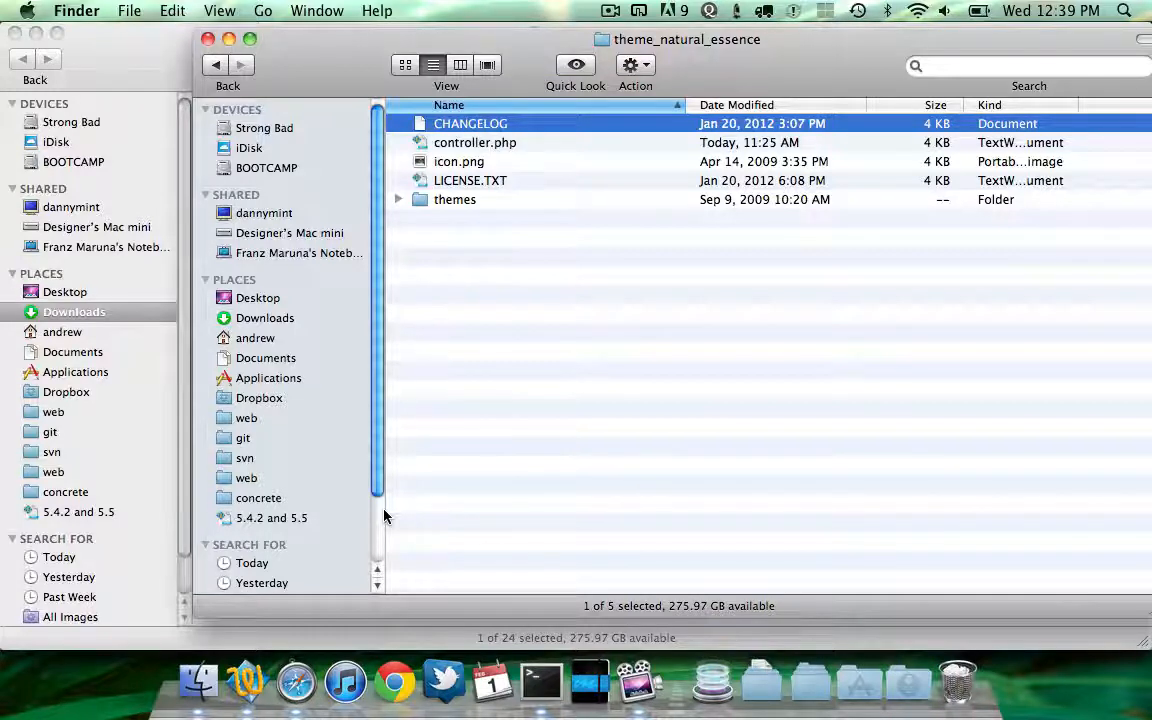
Switch to the package's controller.php in the text editor and view its install function
{"action": "key", "text": "Down"}
{"action": "key", "text": "super+Tab"}
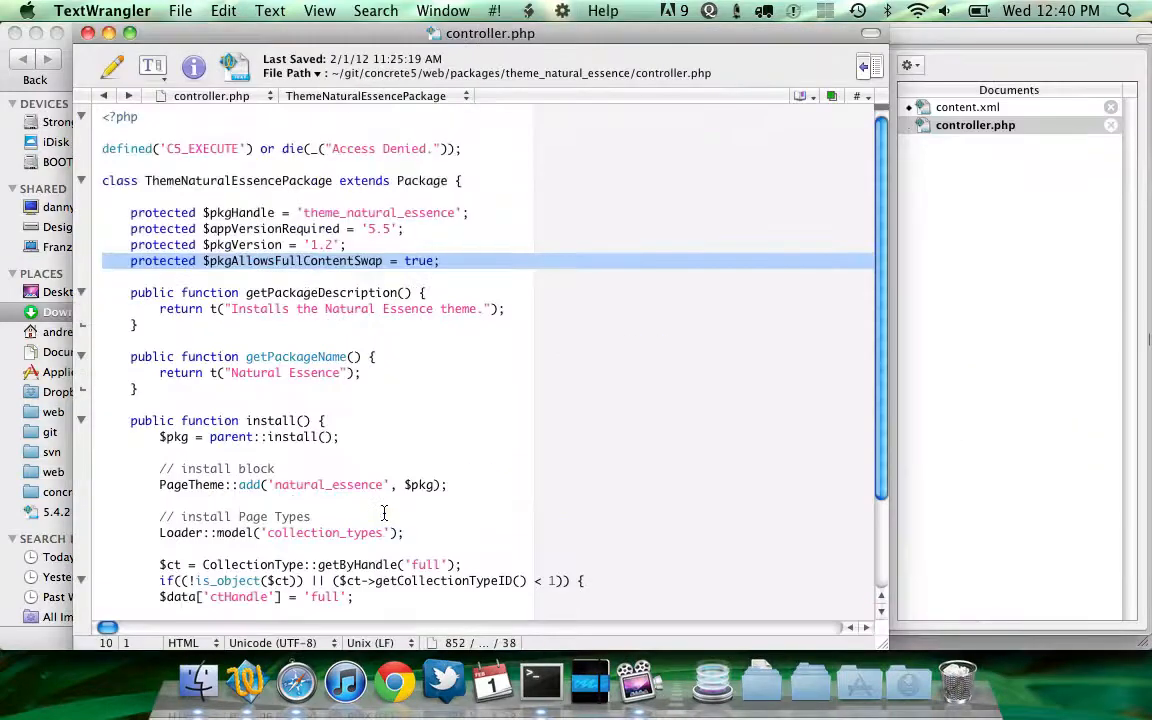
{"action": "scroll", "coordinate": [300, 470], "scroll_direction": "down", "scroll_amount": 3}
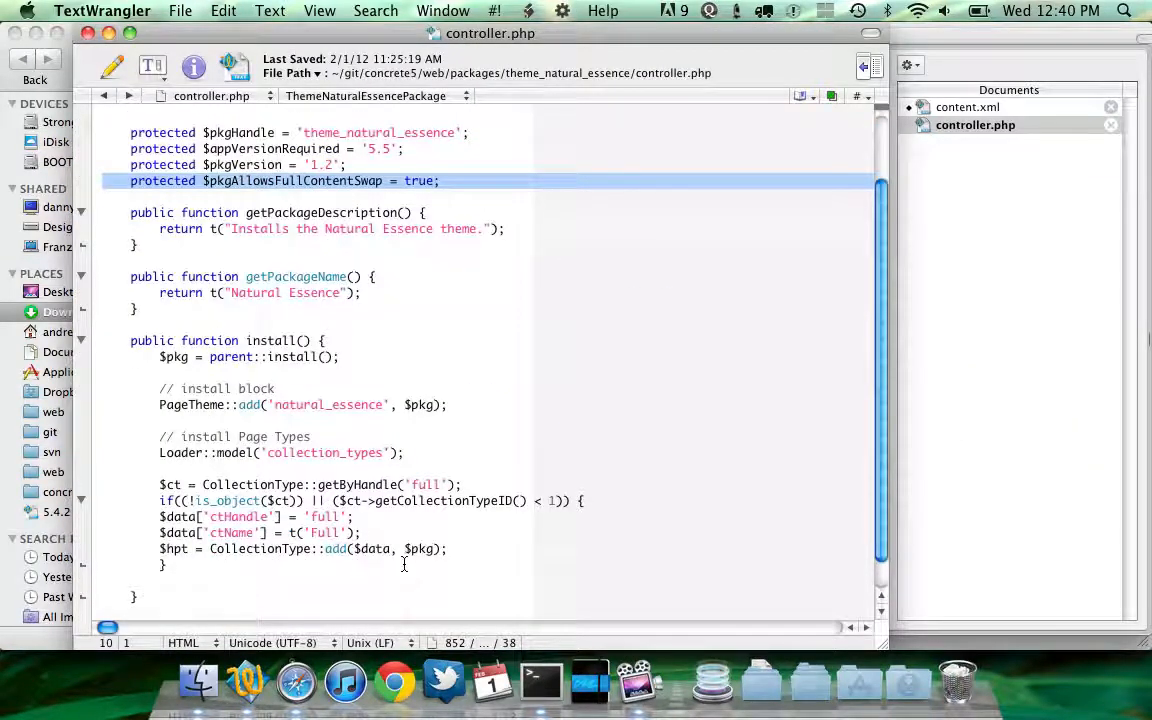
{"action": "left_click", "coordinate": [450, 548]}
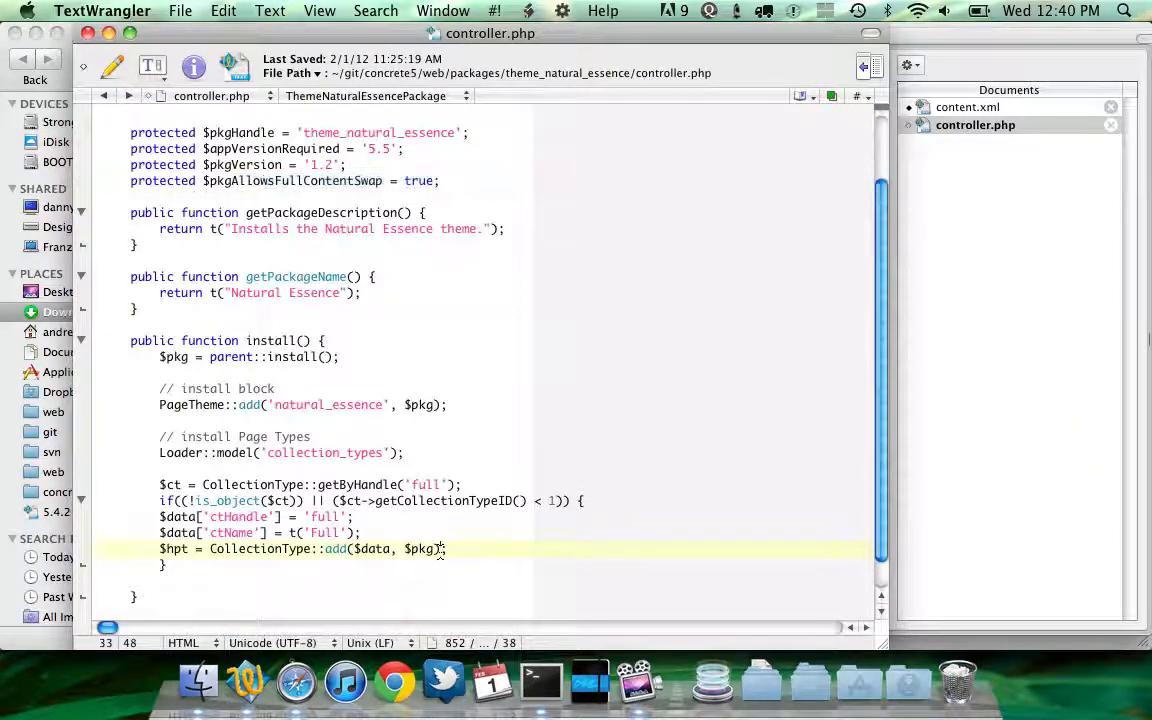
Try adding ContentImporter code to install() that imports the package's content.xml, then undo the addition and save
{"action": "left_click", "coordinate": [252, 468]}
{"action": "key", "text": "Return"}
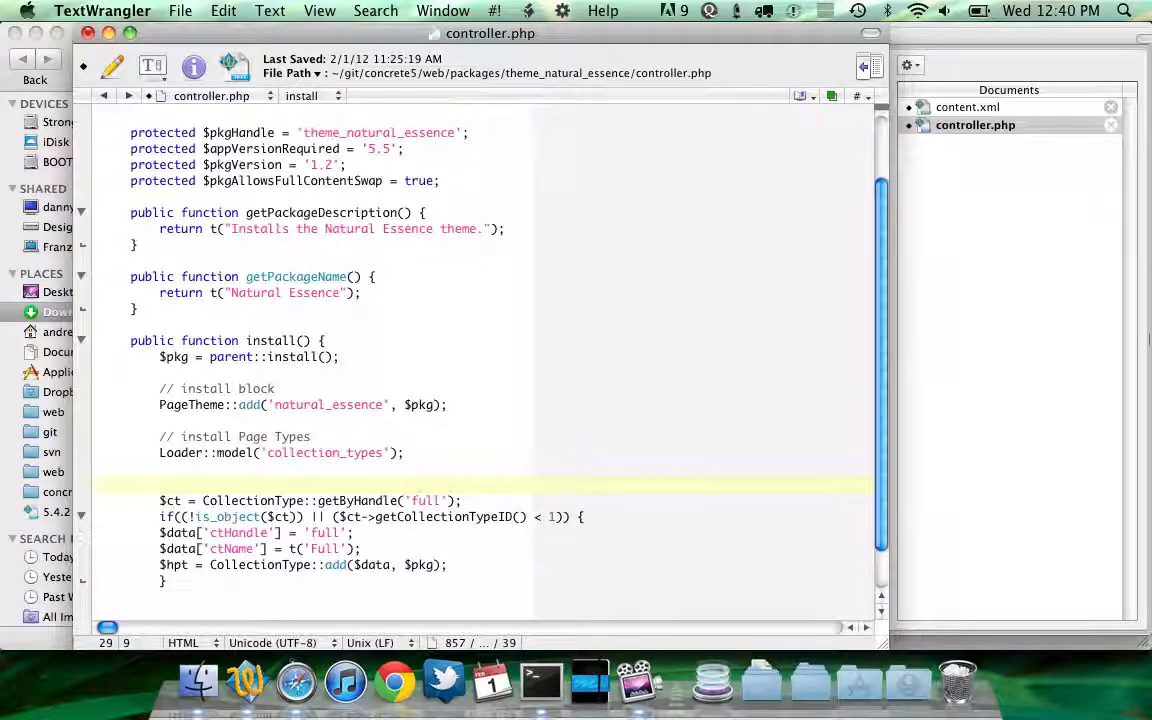
{"action": "type", "text": "LOAD"}
{"action": "key", "text": "BackSpace"}
{"action": "key", "text": "BackSpace"}
{"action": "key", "text": "BackSpace"}
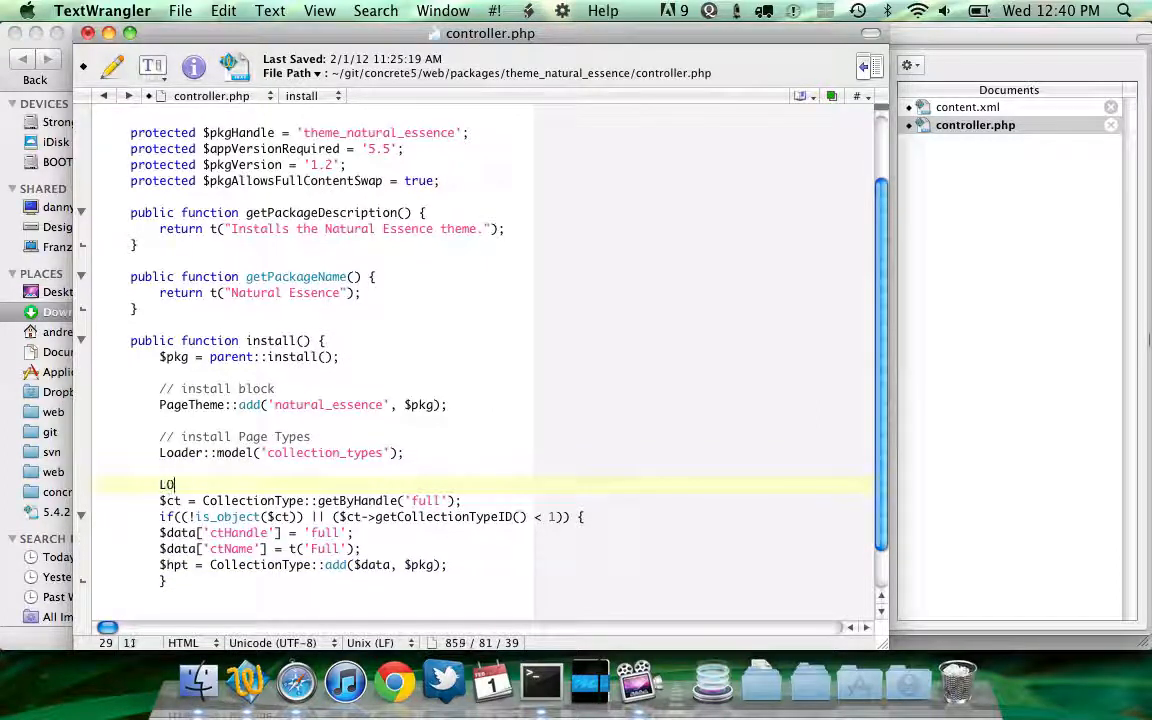
{"action": "type", "text": "oader::library('c"}
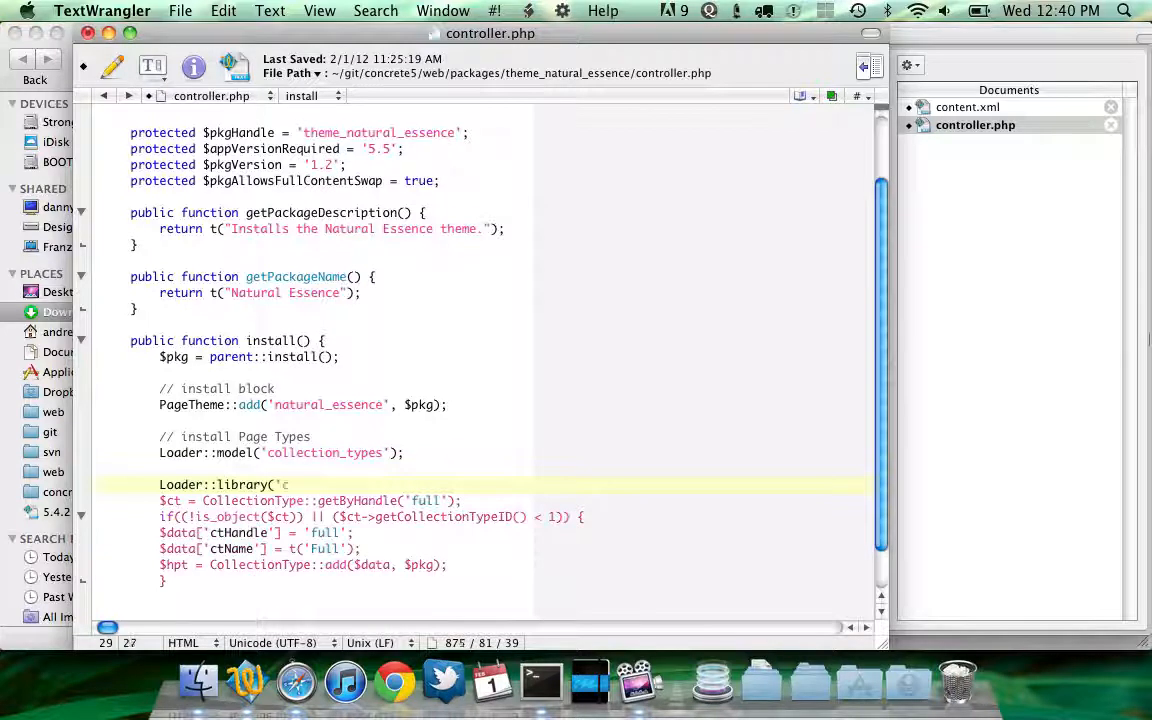
{"action": "type", "text": "ontent/importer');"}
{"action": "key", "text": "Return"}
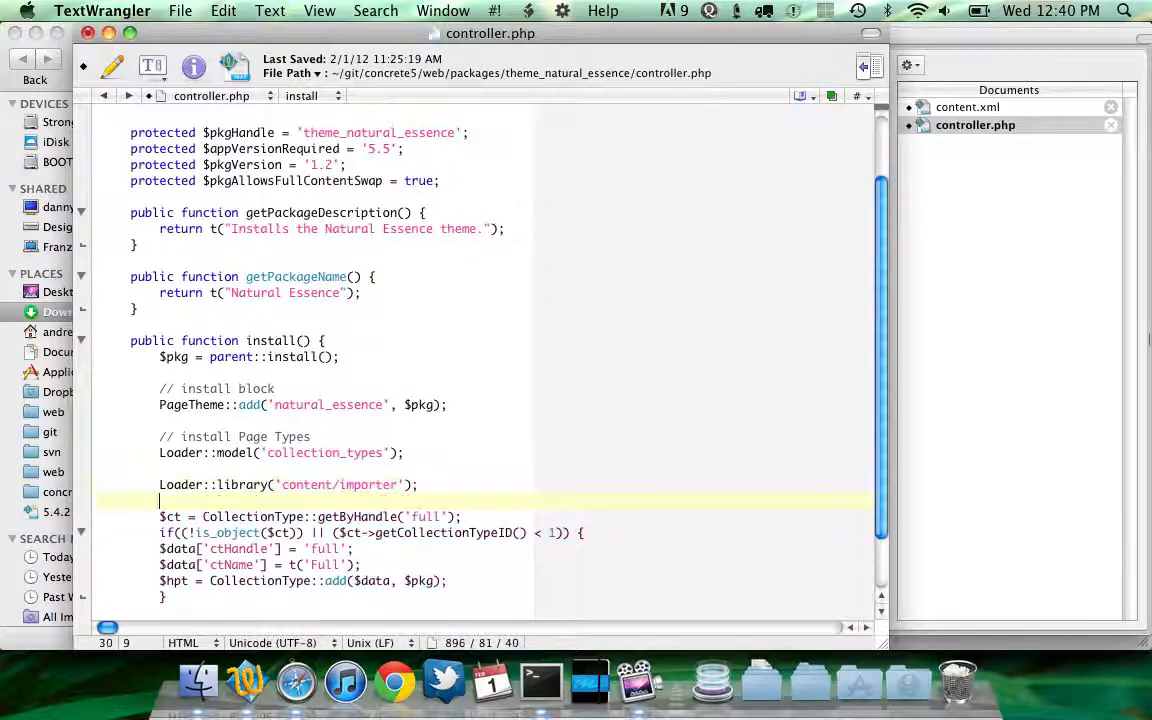
{"action": "type", "text": "$ci = new ContentImporter();"}
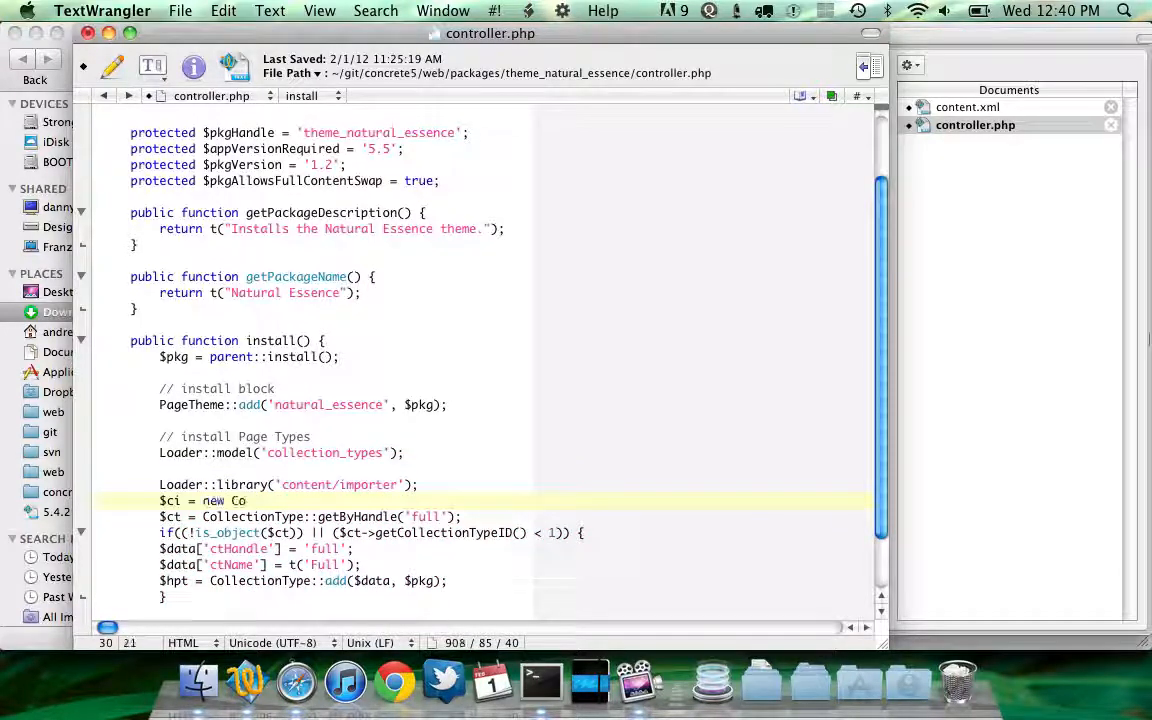
{"action": "key", "text": "Return"}
{"action": "type", "text": "$"}
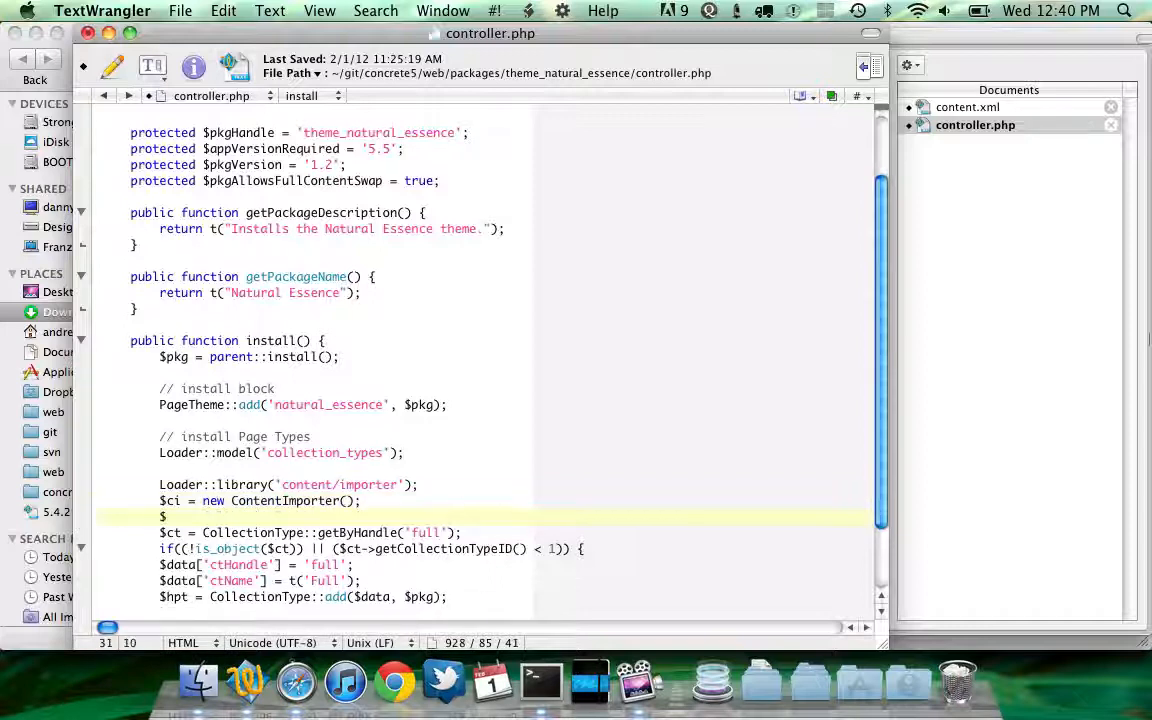
{"action": "type", "text": "ci->importconten"}
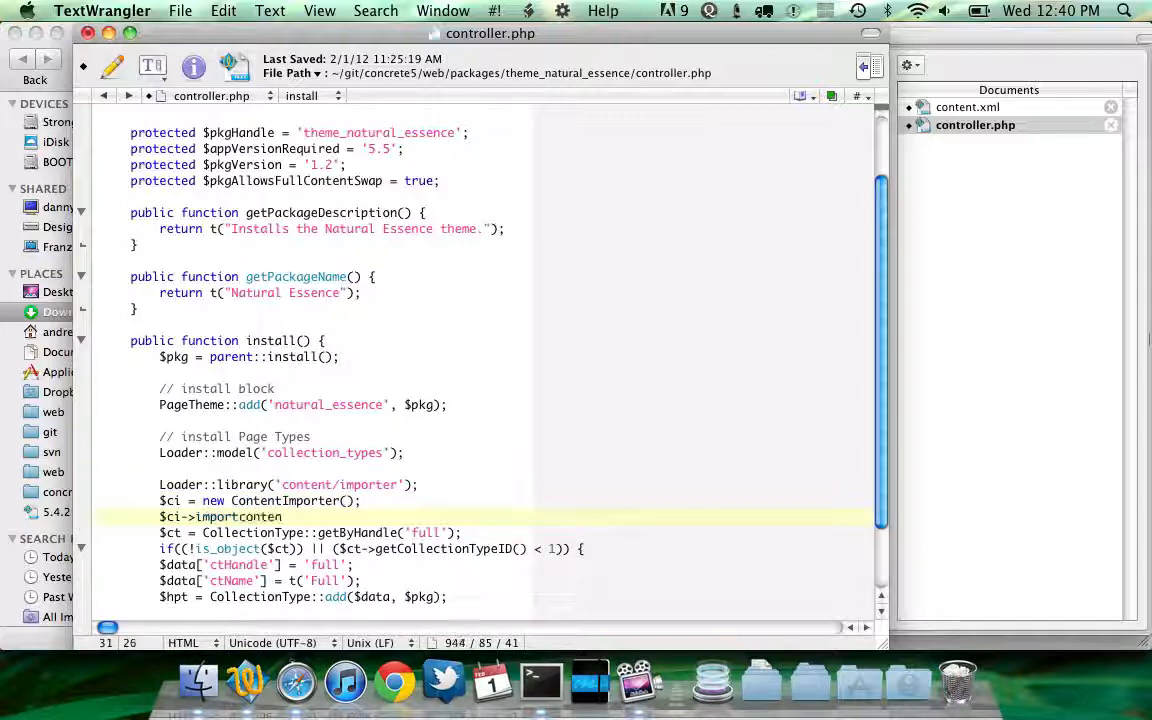
{"action": "type", "text": "tFi"}
{"action": "key", "text": "BackSpace"}
{"action": "key", "text": "BackSpace"}
{"action": "key", "text": "BackSpace"}
{"action": "key", "text": "BackSpace"}
{"action": "key", "text": "BackSpace"}
{"action": "key", "text": "BackSpace"}
{"action": "key", "text": "BackSpace"}
{"action": "key", "text": "BackSpace"}
{"action": "key", "text": "BackSpace"}
{"action": "type", "text": "Content"}
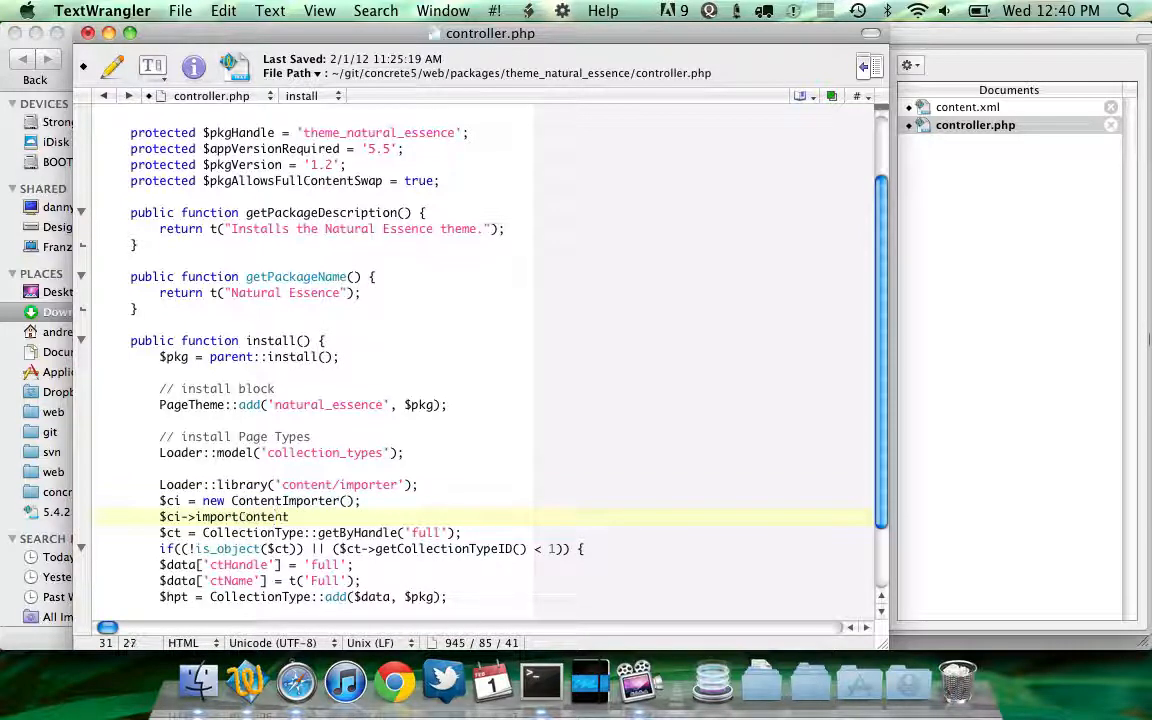
{"action": "type", "text": "File($this->get"}
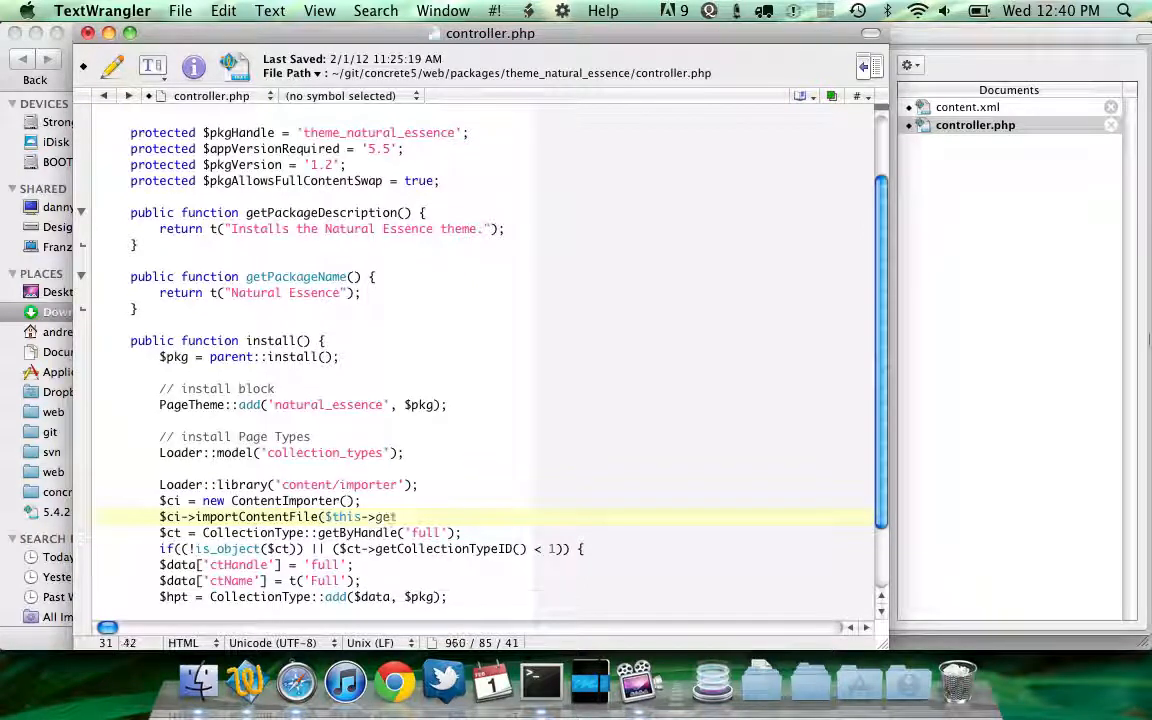
{"action": "type", "text": "PackagePath"}
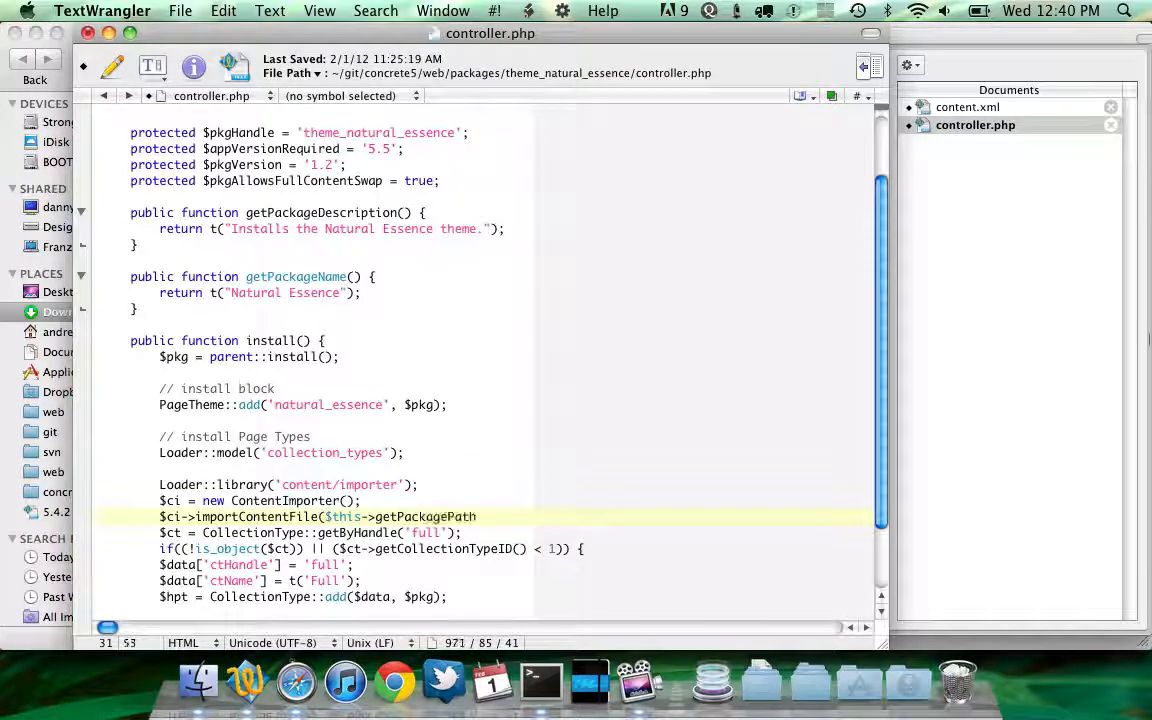
{"action": "type", "text": "() . '/content.xml');"}
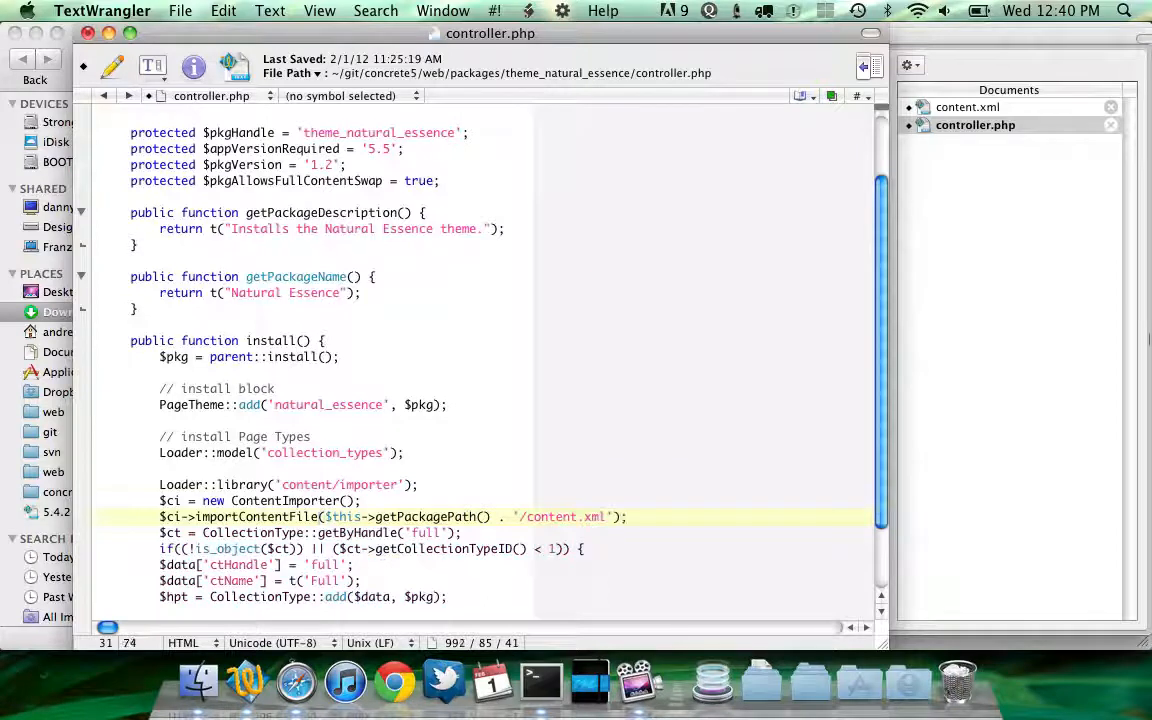
{"action": "key", "text": "Return"}
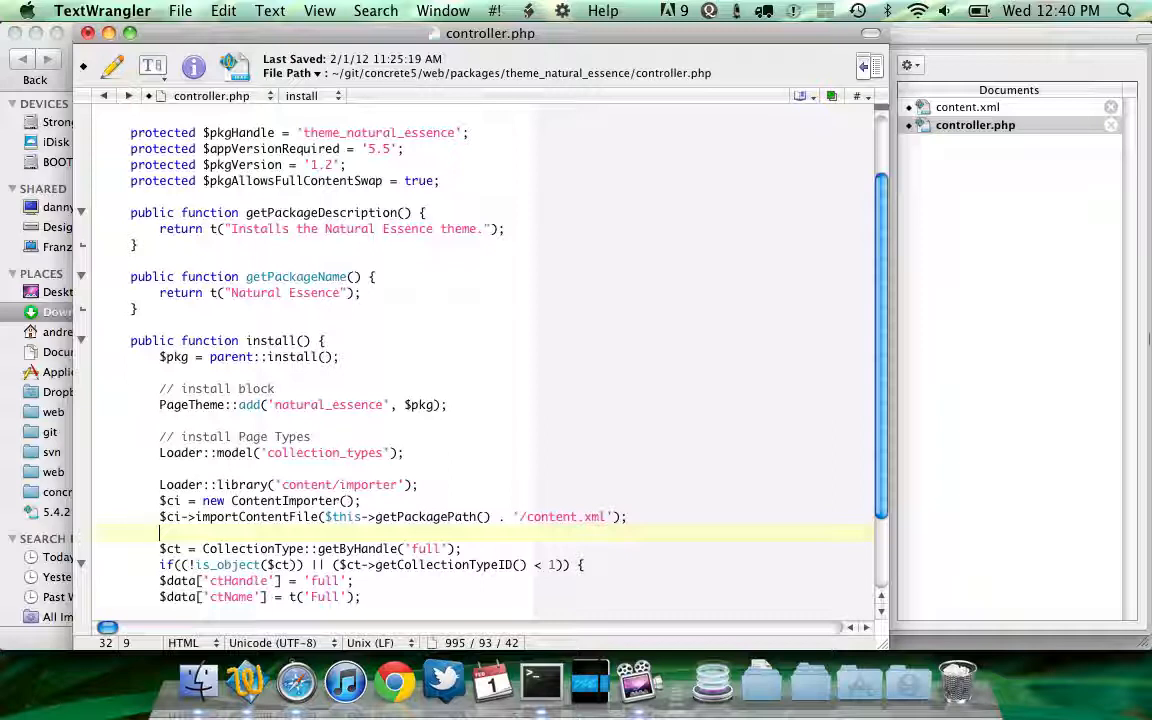
{"action": "key", "text": "Up"}
{"action": "key", "text": "Down"}
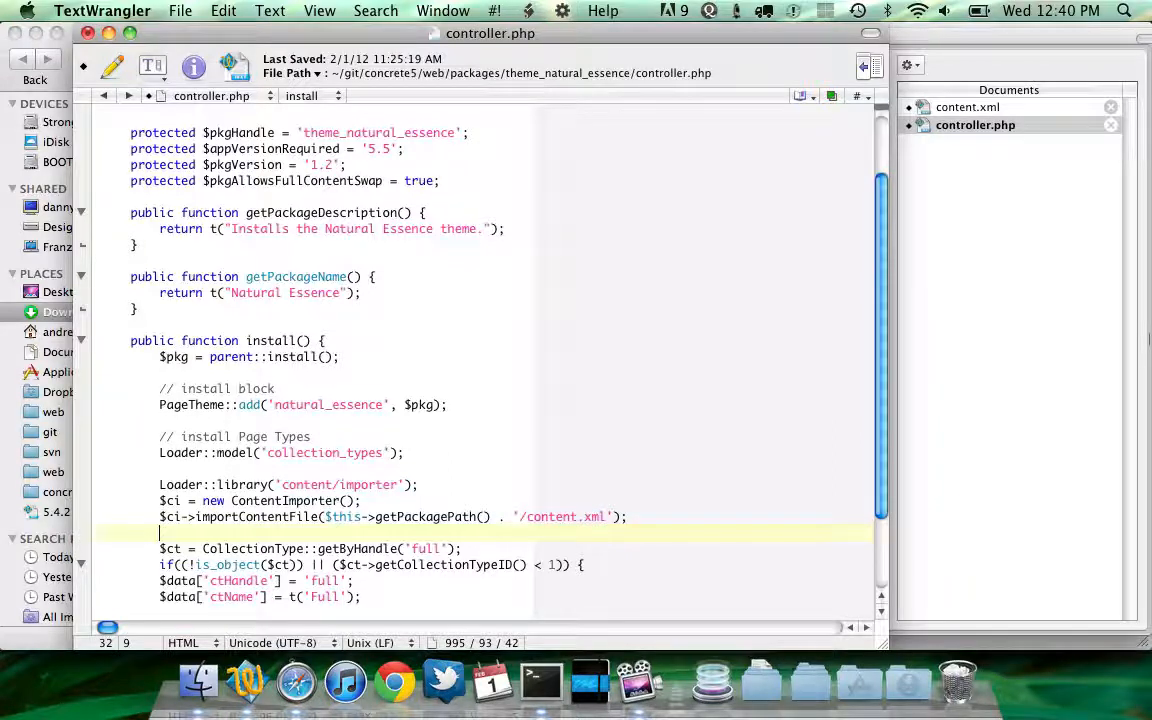
{"action": "key", "text": "super+z"}
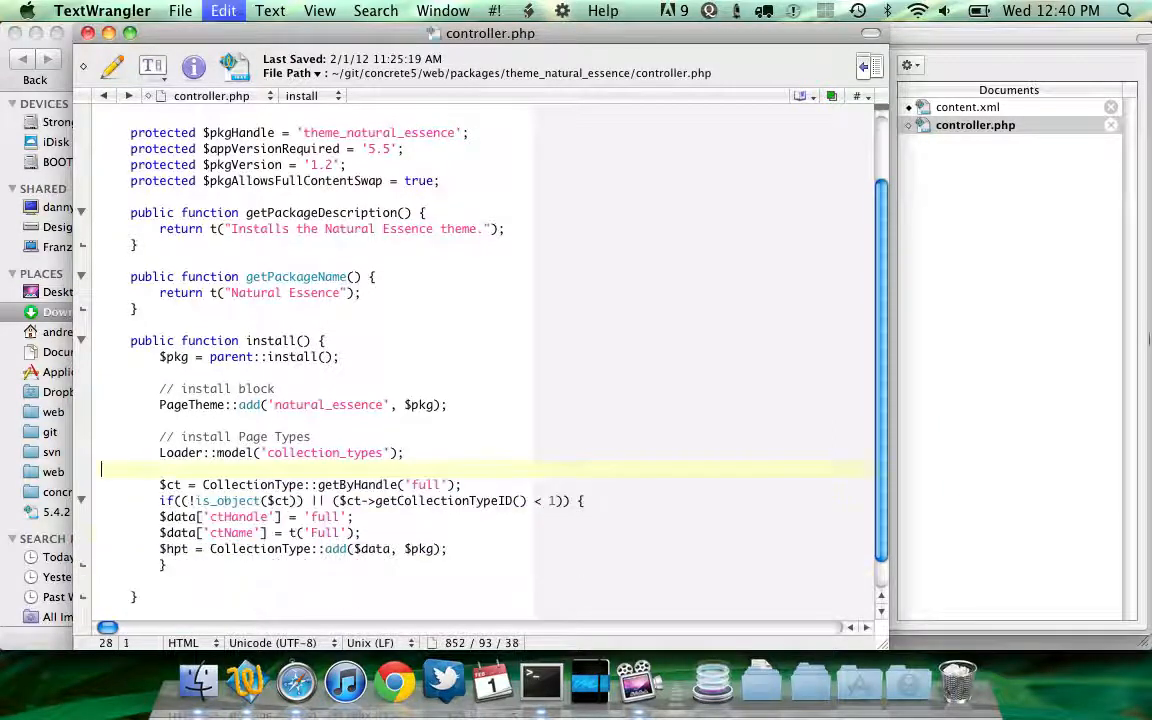
{"action": "key", "text": "super+s"}
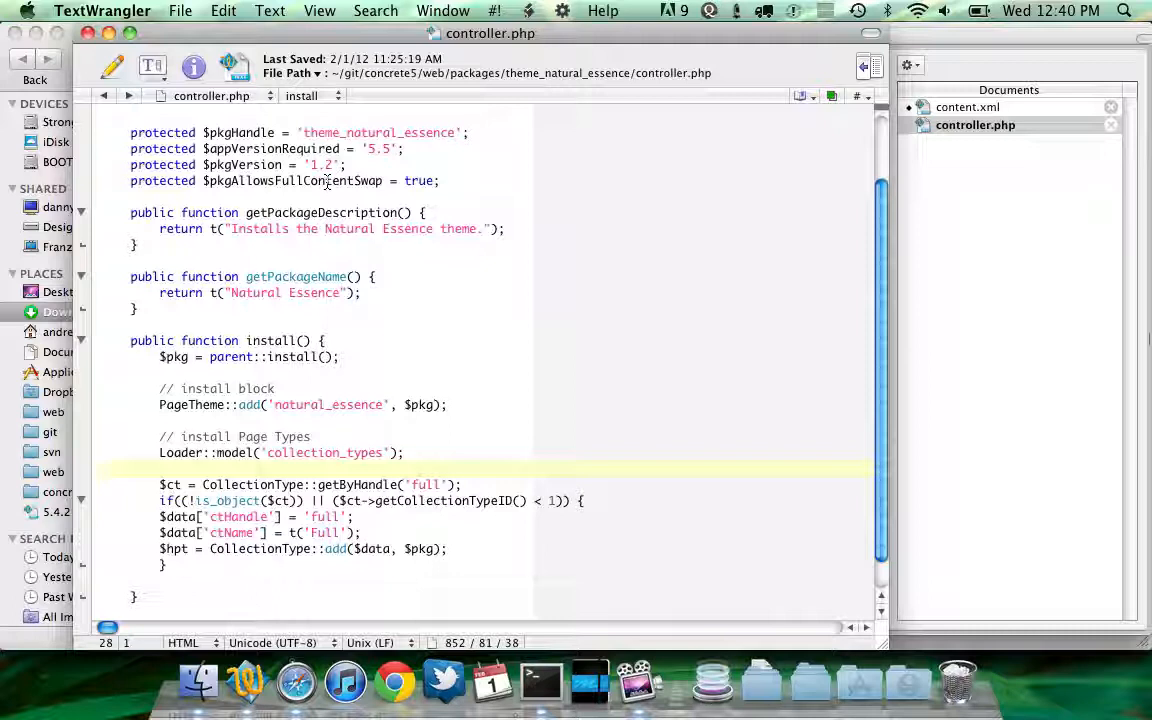
Open the concrete5 dashboard's Install page for adding functionality
{"action": "double_click", "coordinate": [328, 181]}
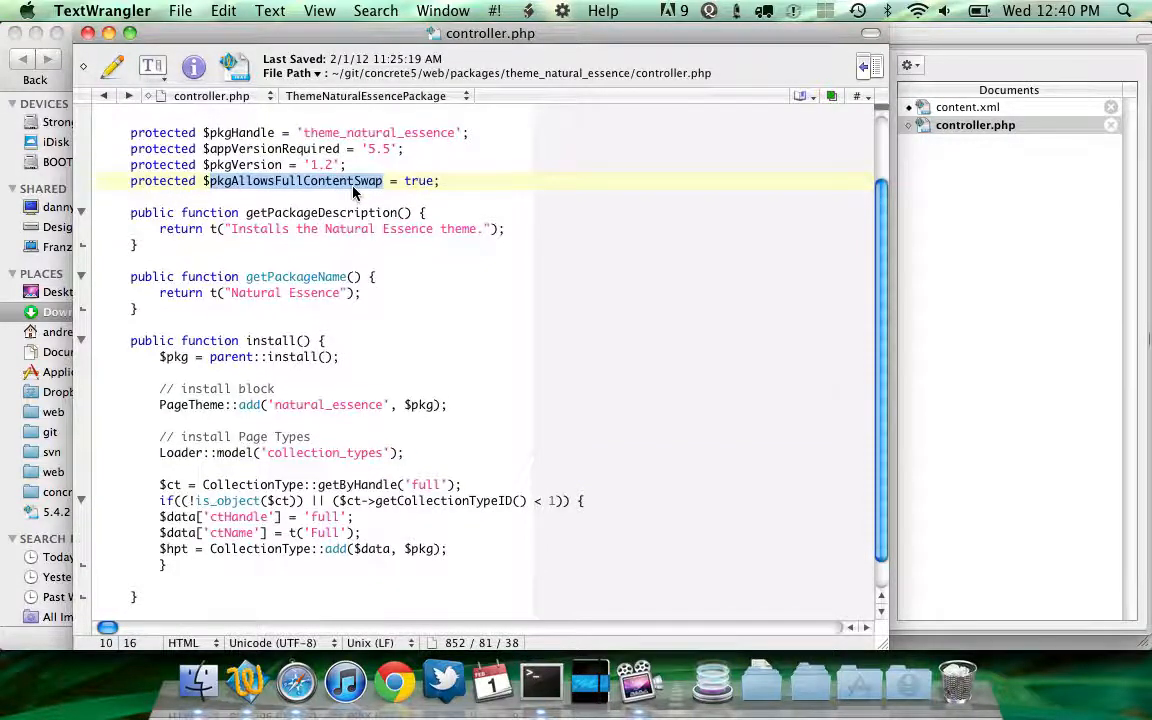
{"action": "key", "text": "super+Tab"}
{"action": "key", "text": "super+Tab"}
{"action": "mouse_move", "coordinate": [792, 130]}
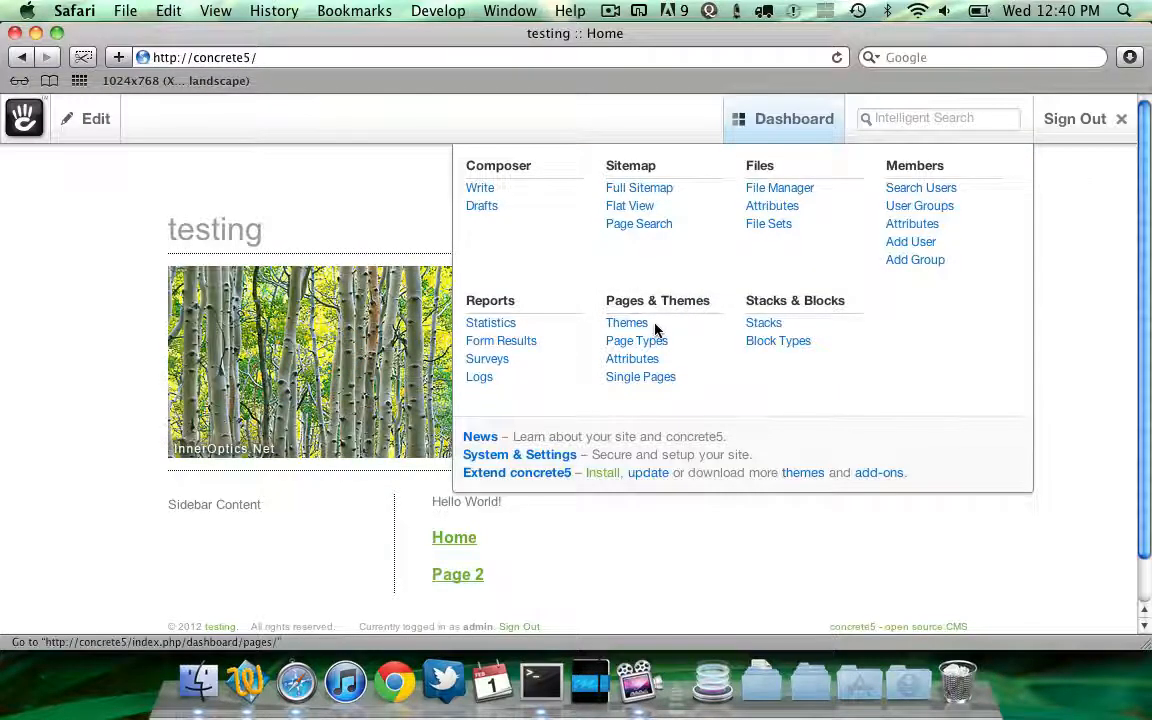
{"action": "left_click", "coordinate": [630, 324]}
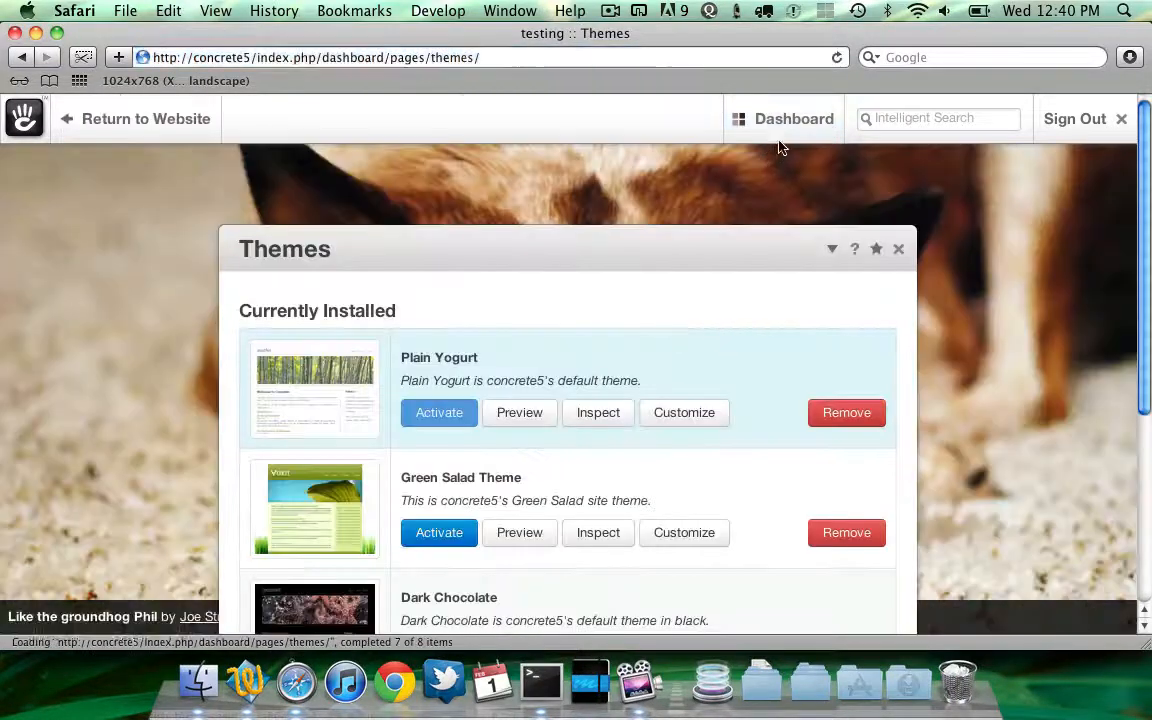
{"action": "mouse_move", "coordinate": [783, 122]}
{"action": "left_click", "coordinate": [600, 473]}
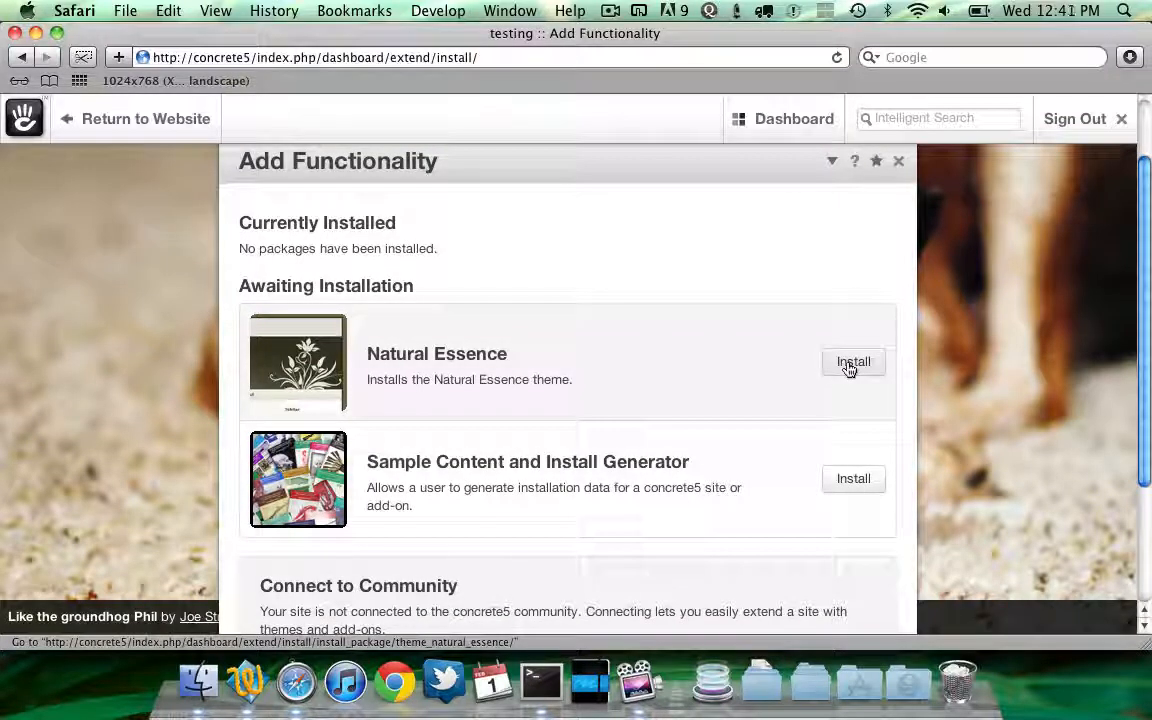
Install the Natural Essence package, choosing not to remove existing site content
{"action": "left_click", "coordinate": [851, 363]}
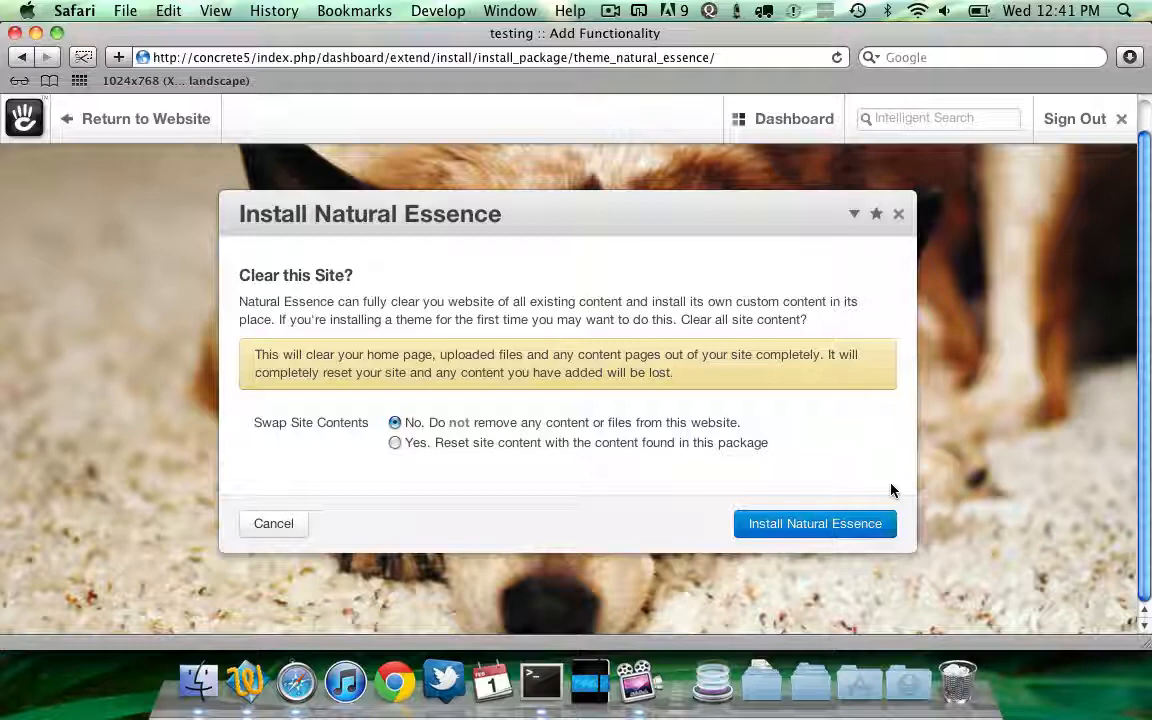
{"action": "left_click", "coordinate": [590, 445]}
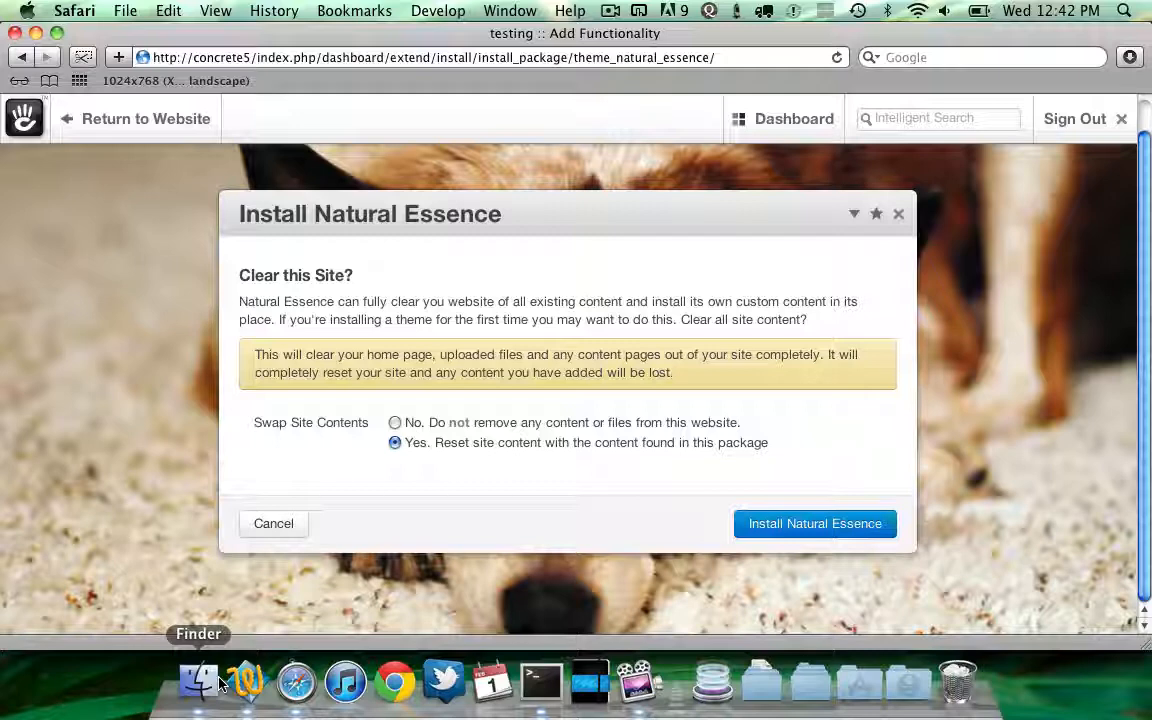
{"action": "left_click", "coordinate": [247, 683]}
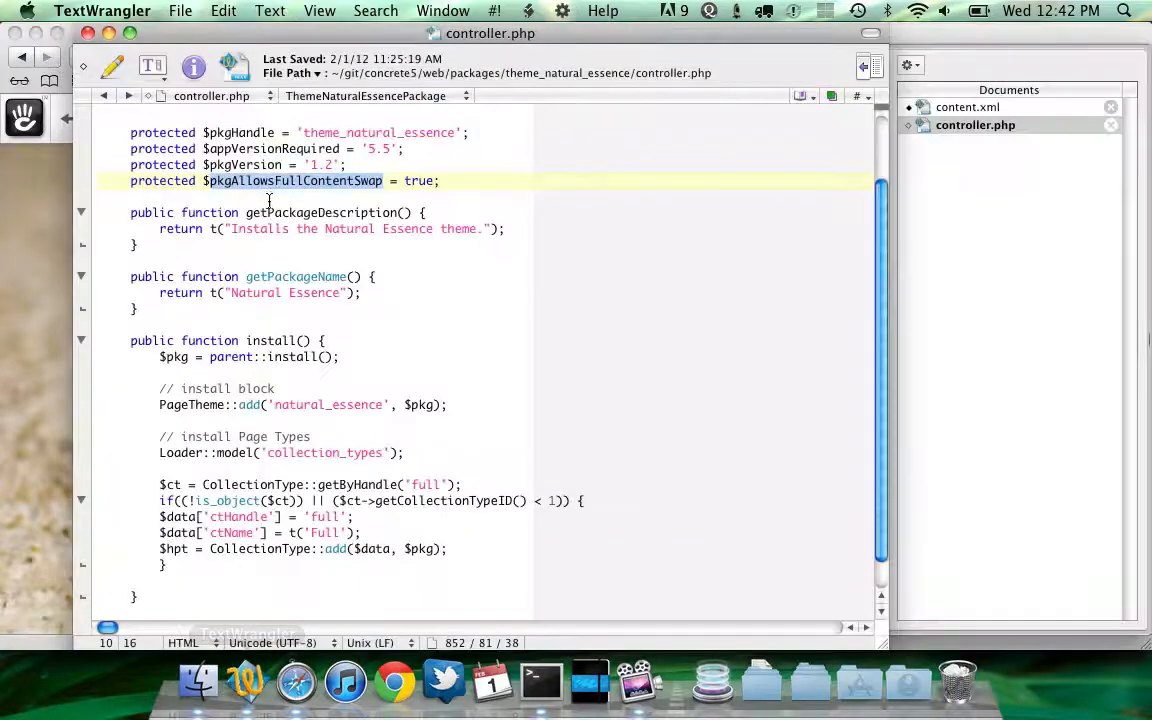
{"action": "triple_click", "coordinate": [297, 180]}
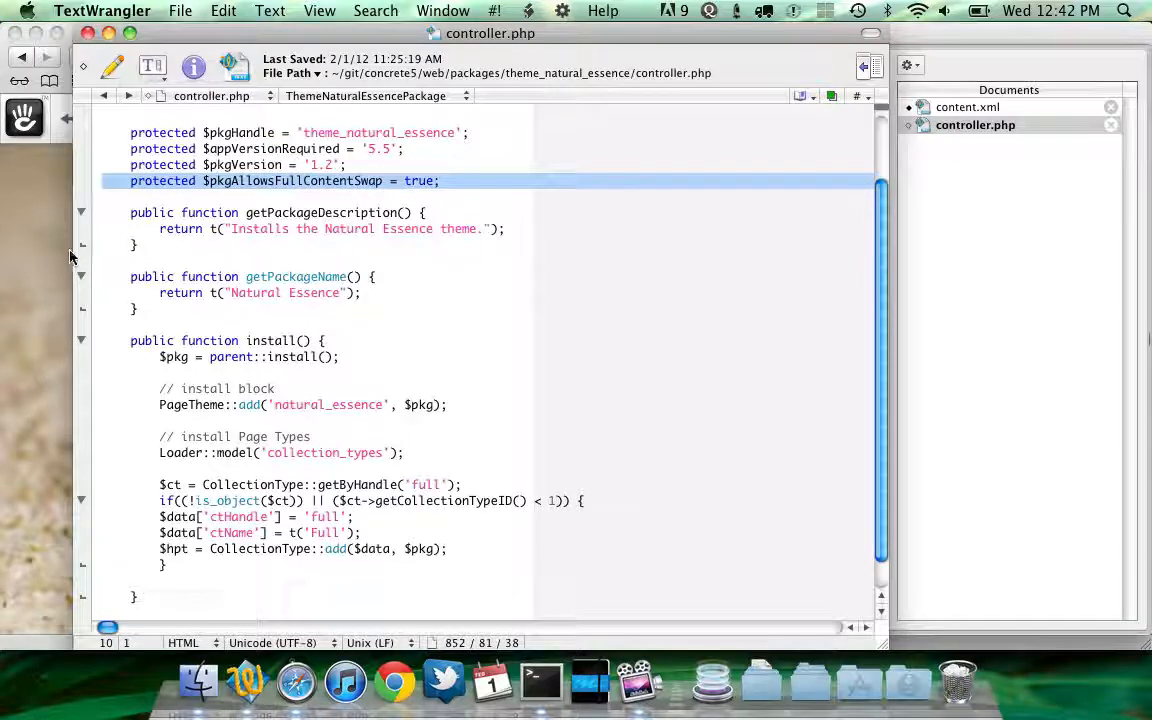
{"action": "key", "text": "super+Tab"}
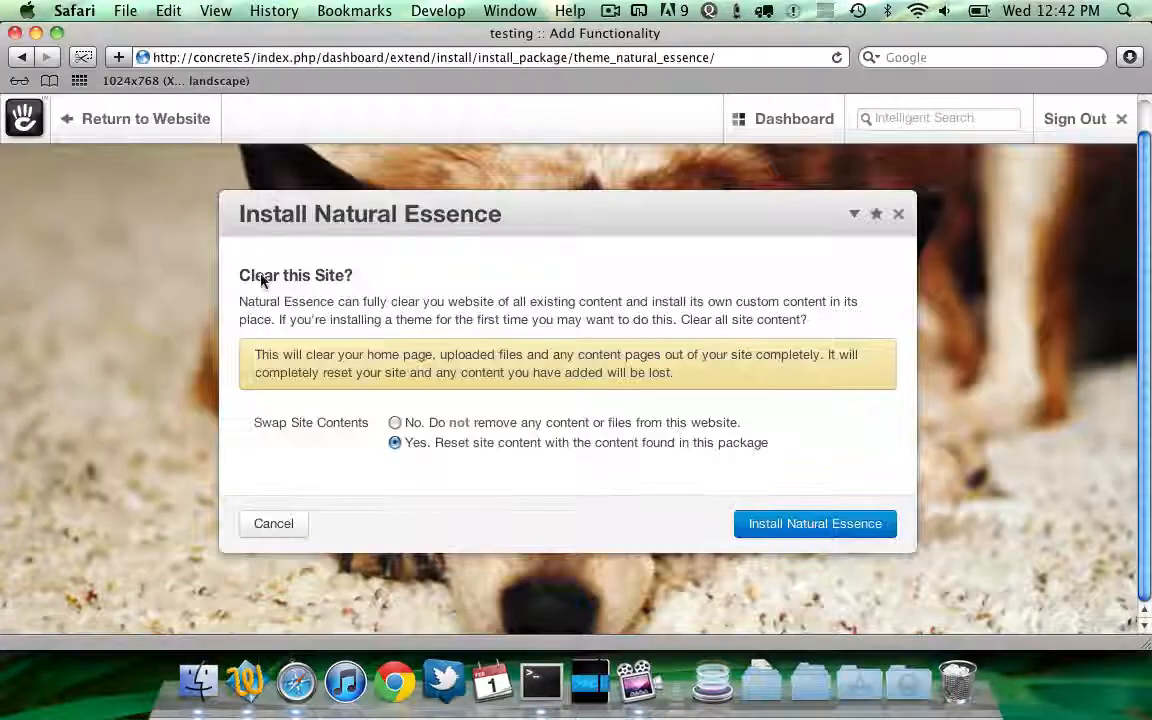
{"action": "left_click", "coordinate": [712, 424]}
{"action": "left_click", "coordinate": [797, 525]}
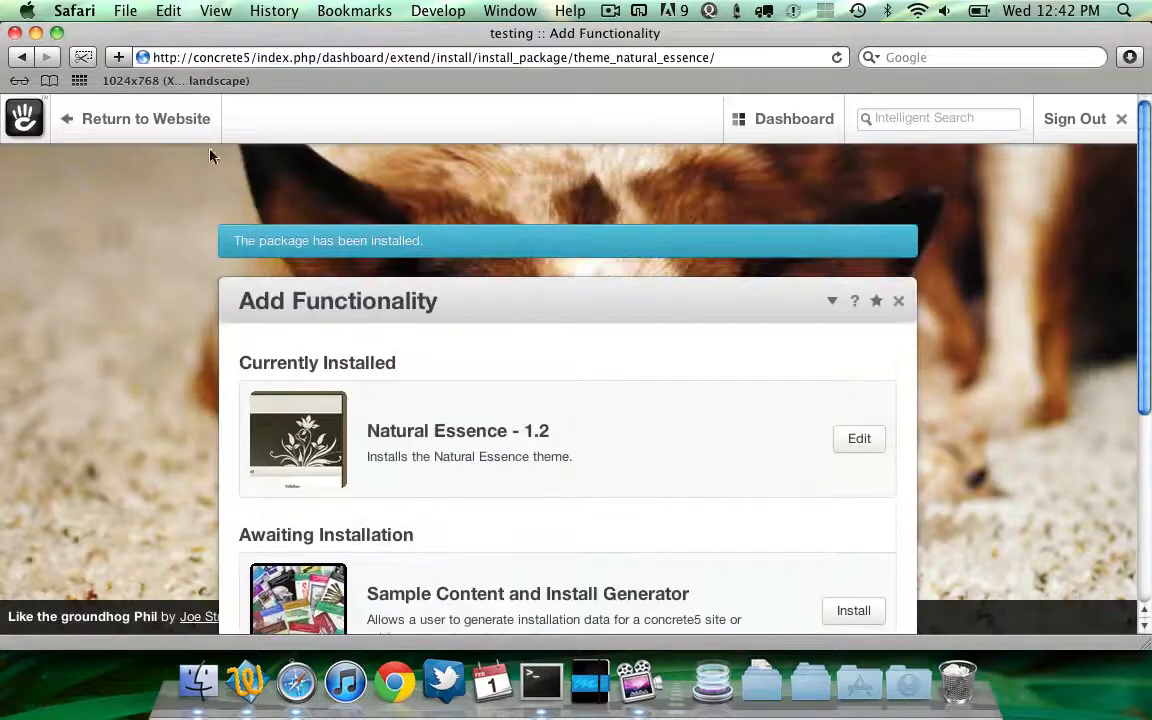
Return to the website and cancel the prompt to resend the form
{"action": "left_click", "coordinate": [181, 122]}
{"action": "key", "text": "super+["}
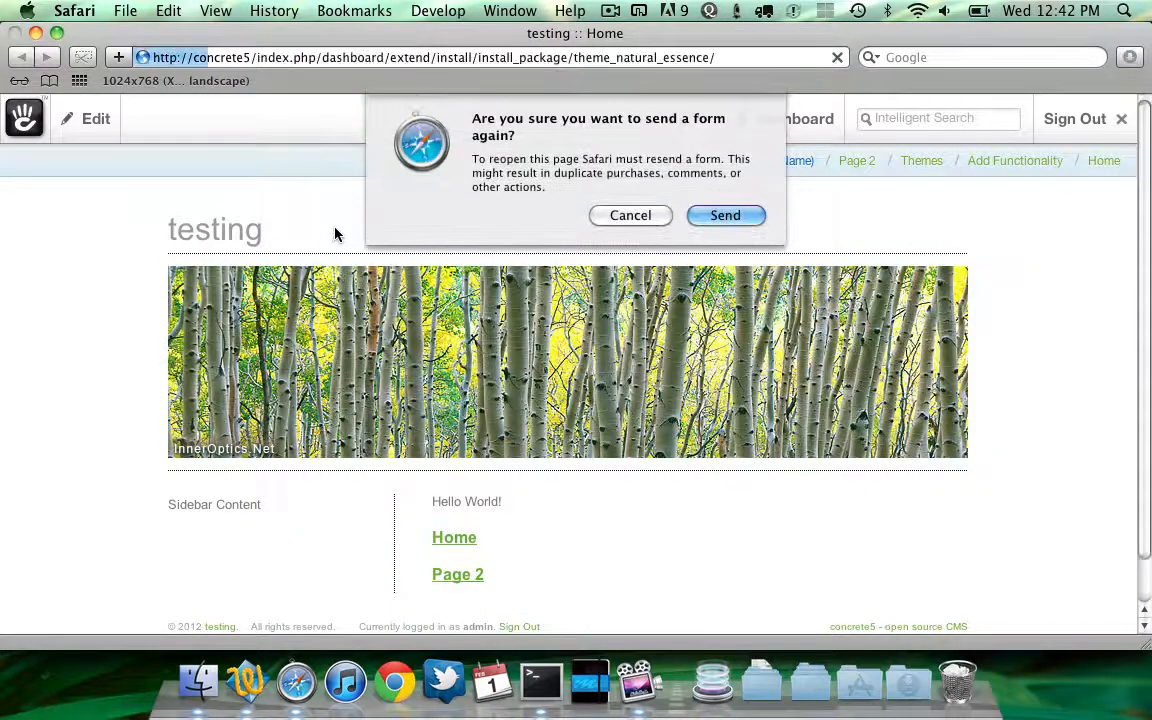
{"action": "left_click", "coordinate": [645, 215]}
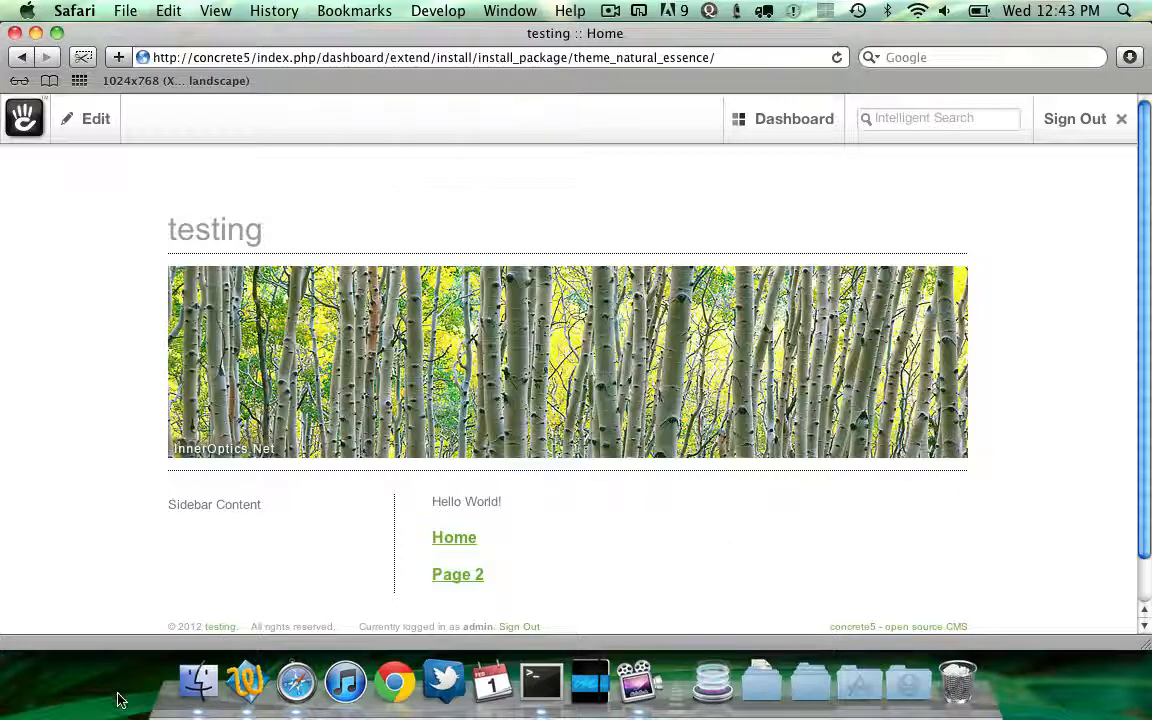
Browse in Finder to the config/install/packages/testing folder holding content.xml and controller.php
{"action": "left_click", "coordinate": [198, 684]}
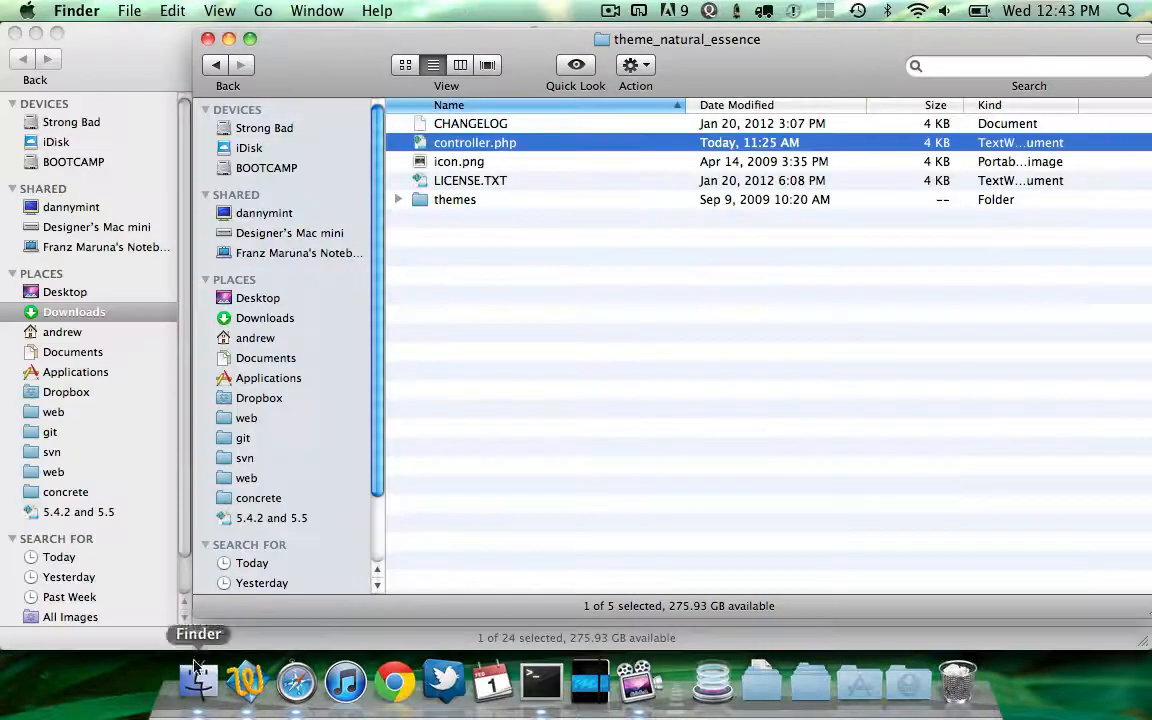
{"action": "left_click", "coordinate": [588, 262]}
{"action": "key", "text": "Up"}
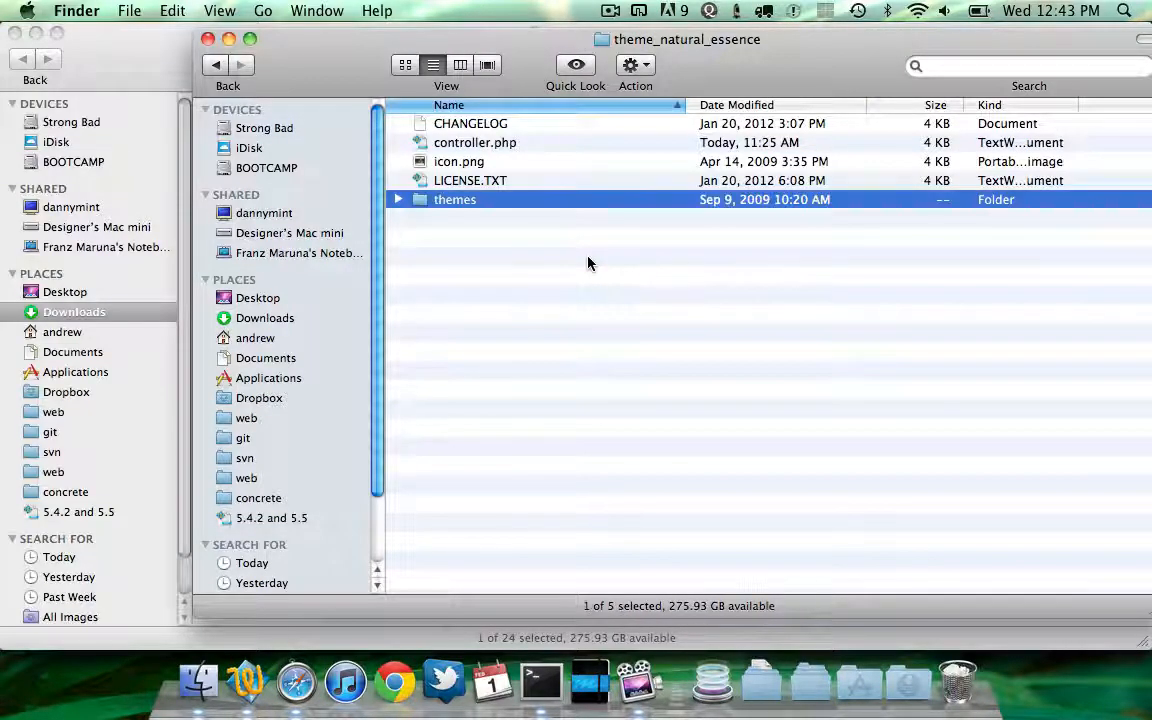
{"action": "key", "text": "super+Up"}
{"action": "key", "text": "super+Up"}
{"action": "key", "text": "Down"}
{"action": "key", "text": "super+Down"}
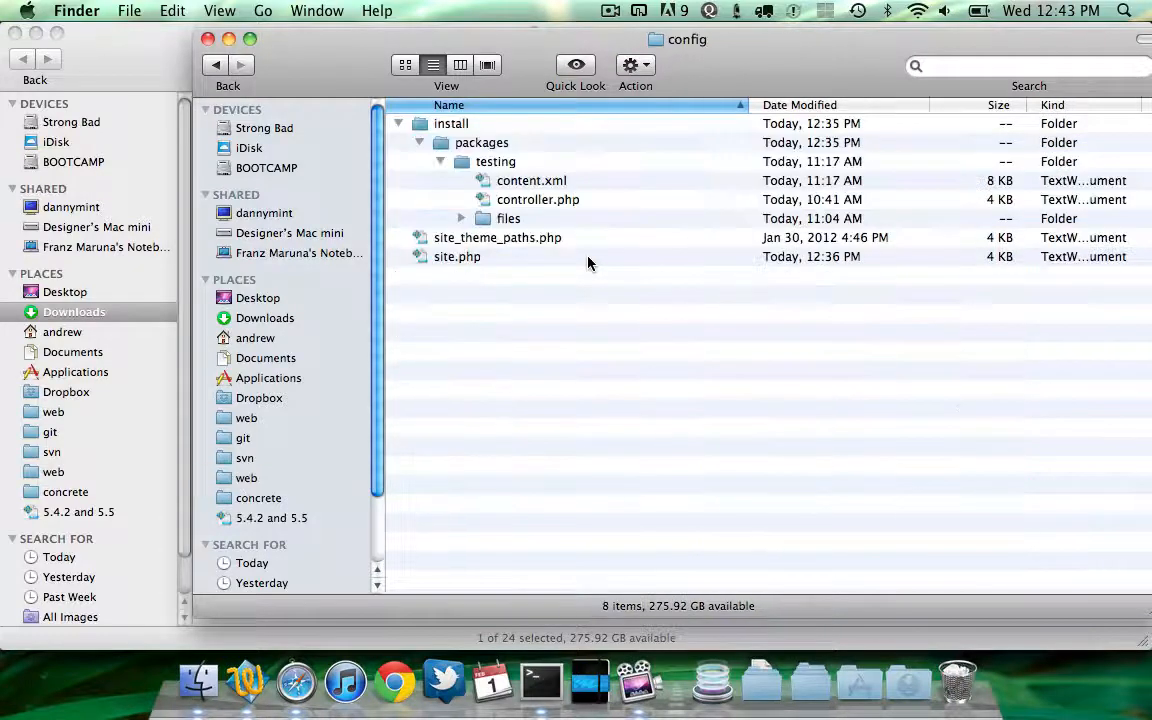
{"action": "key", "text": "Down"}
{"action": "key", "text": "Up"}
{"action": "key", "text": "super+Down"}
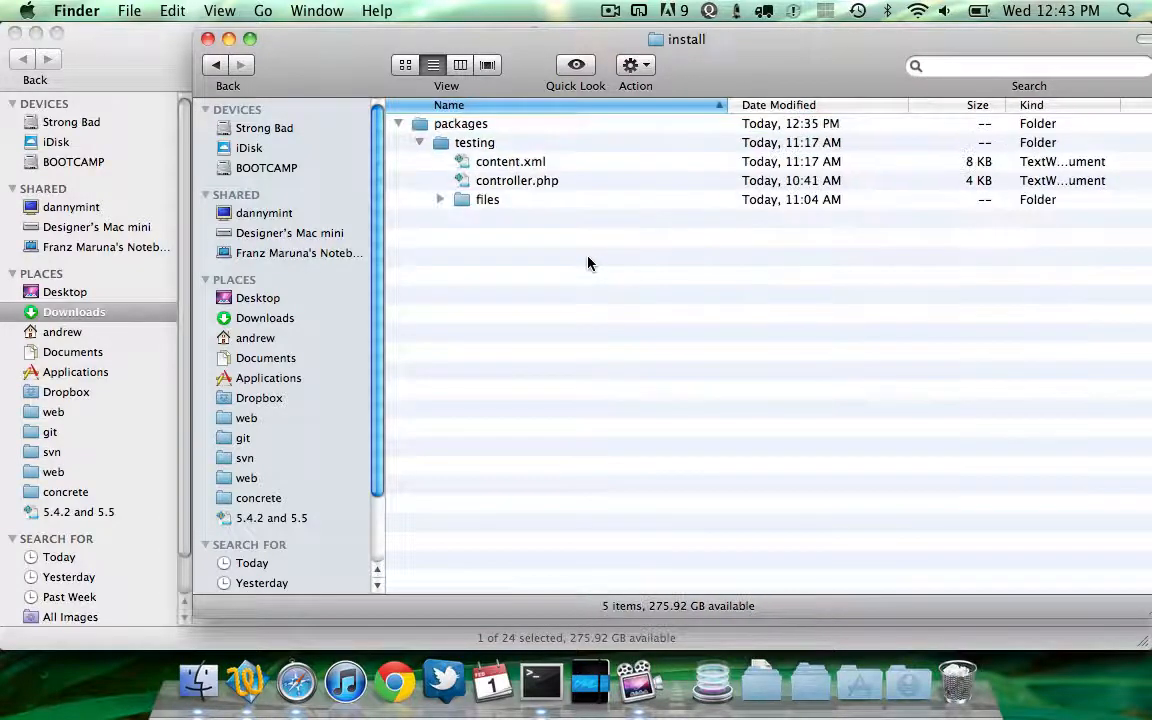
{"action": "key", "text": "Down"}
{"action": "key", "text": "Down"}
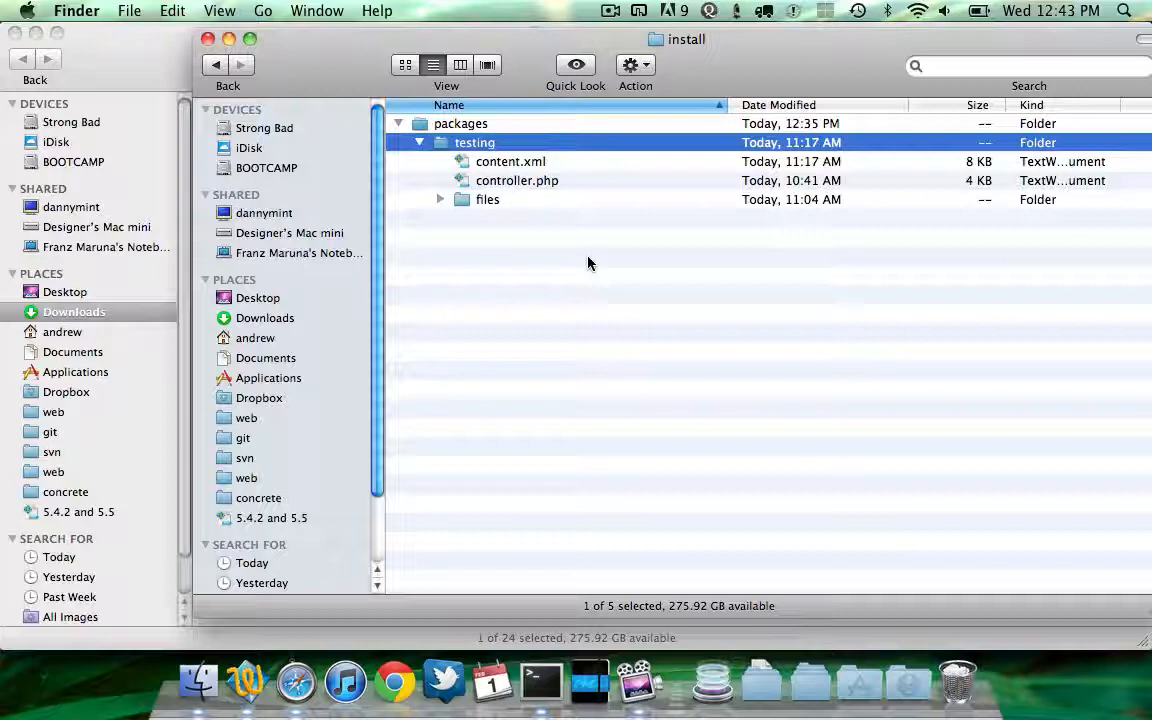
{"action": "key", "text": "Down"}
{"action": "key", "text": "Down"}
{"action": "key", "text": "Down"}
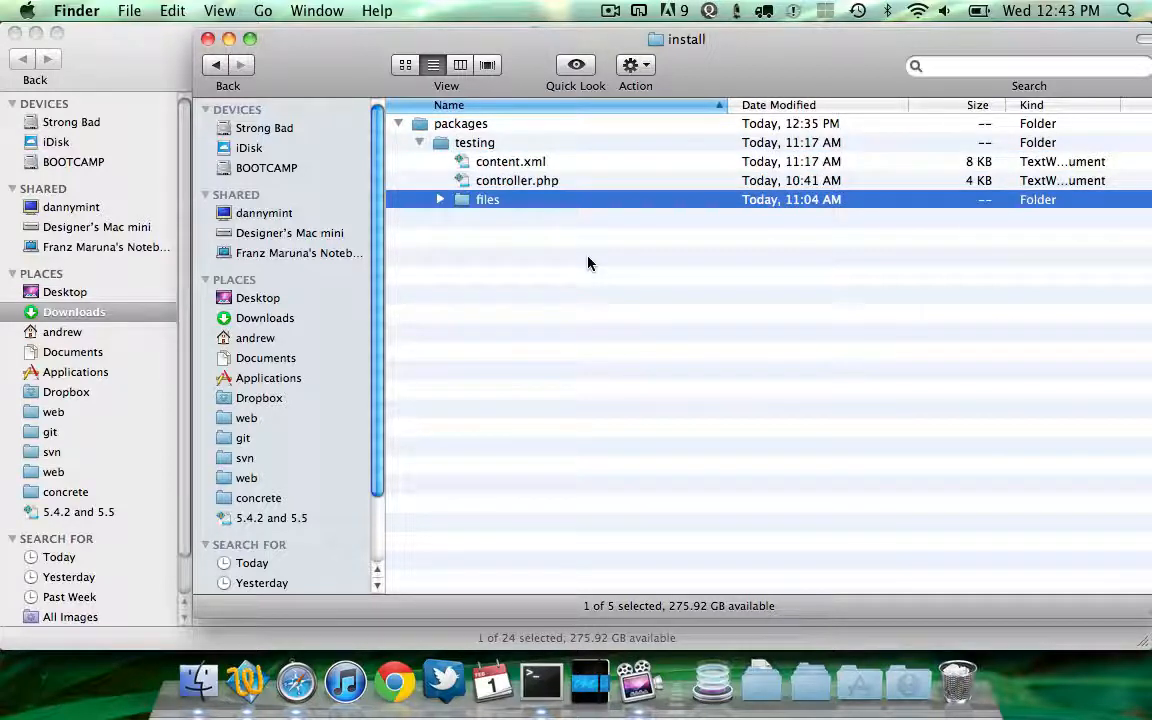
{"action": "key", "text": "Right"}
{"action": "key", "text": "Left"}
{"action": "key", "text": "Up"}
{"action": "key", "text": "Up"}
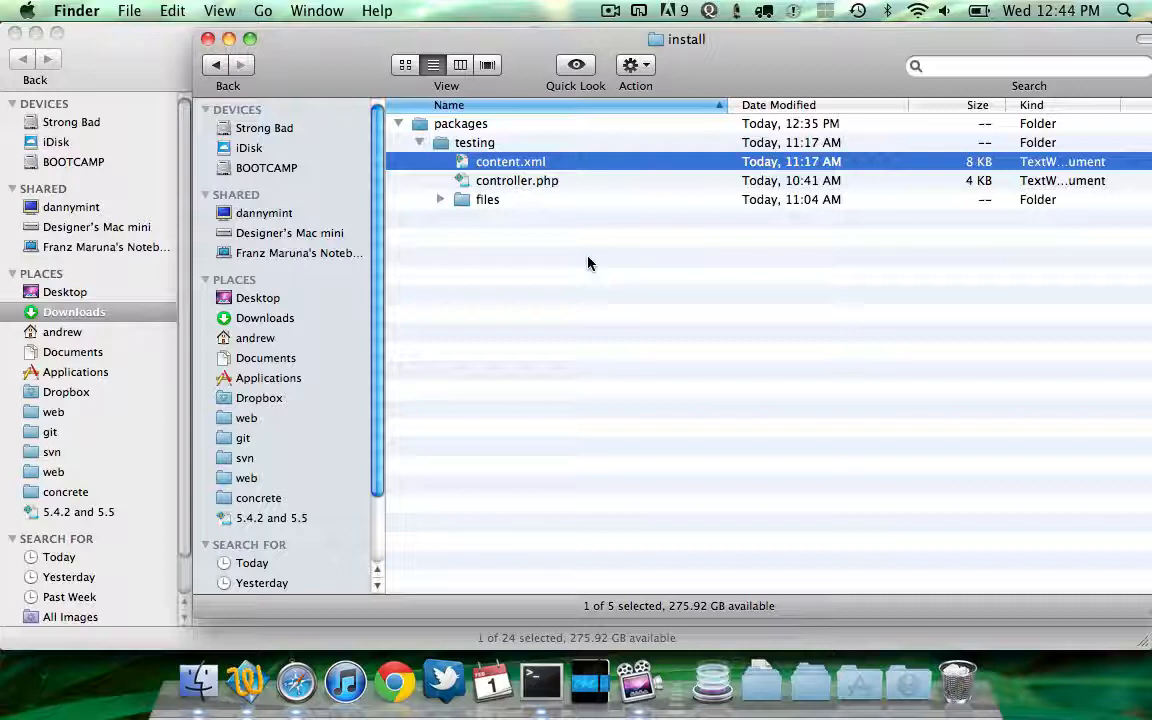
{"action": "left_click_drag", "start_coordinate": [722, 46], "coordinate": [832, 46]}
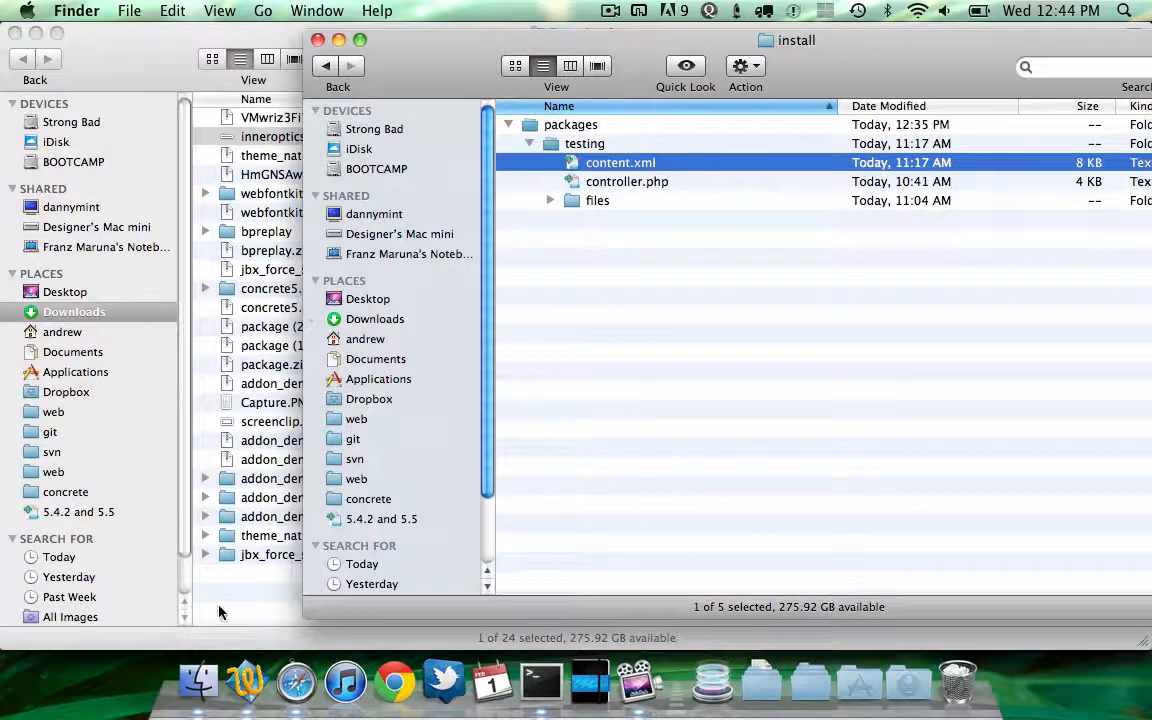
{"action": "left_click", "coordinate": [240, 622]}
{"action": "left_click", "coordinate": [296, 683]}
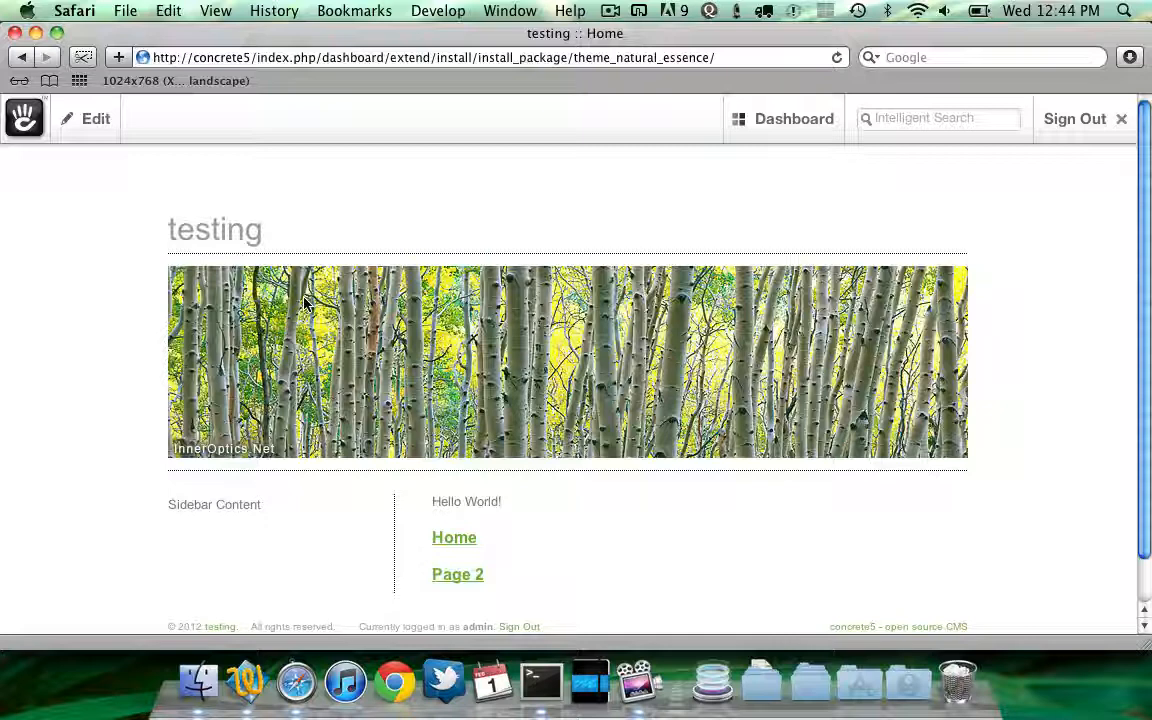
Open the core starting_point.php file from concrete/models/package in the text editor
{"action": "key", "text": "super+Tab"}
{"action": "key", "text": "super+Tab"}
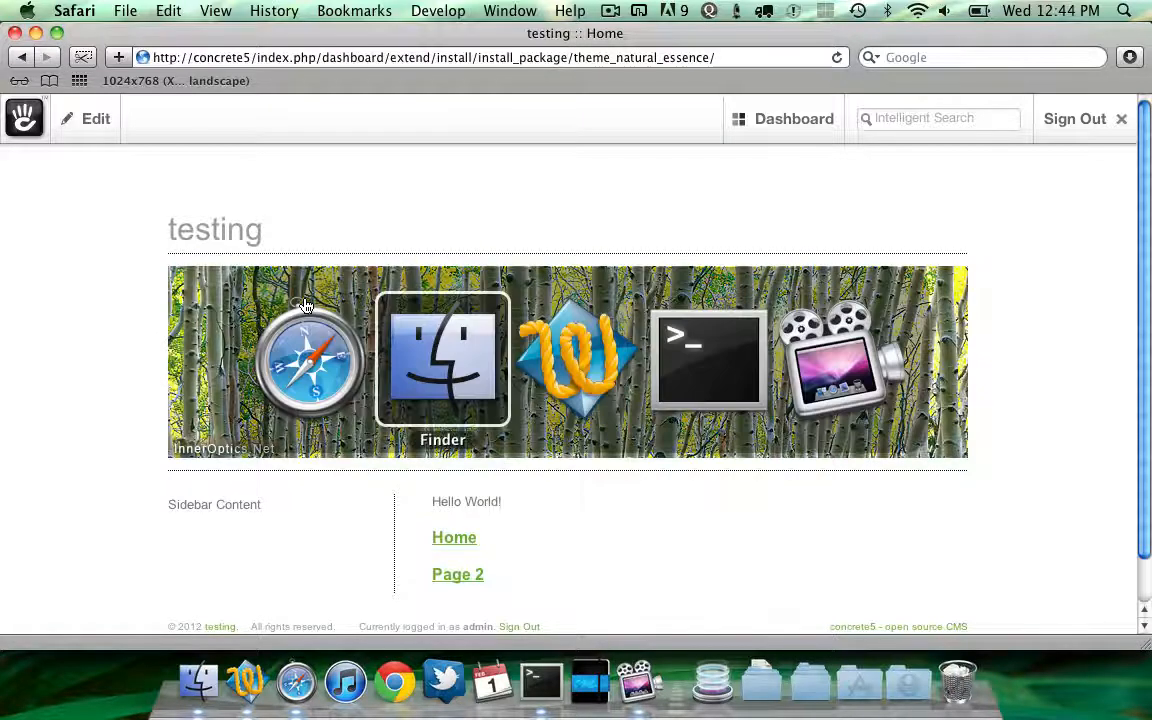
{"action": "key", "text": "super+w"}
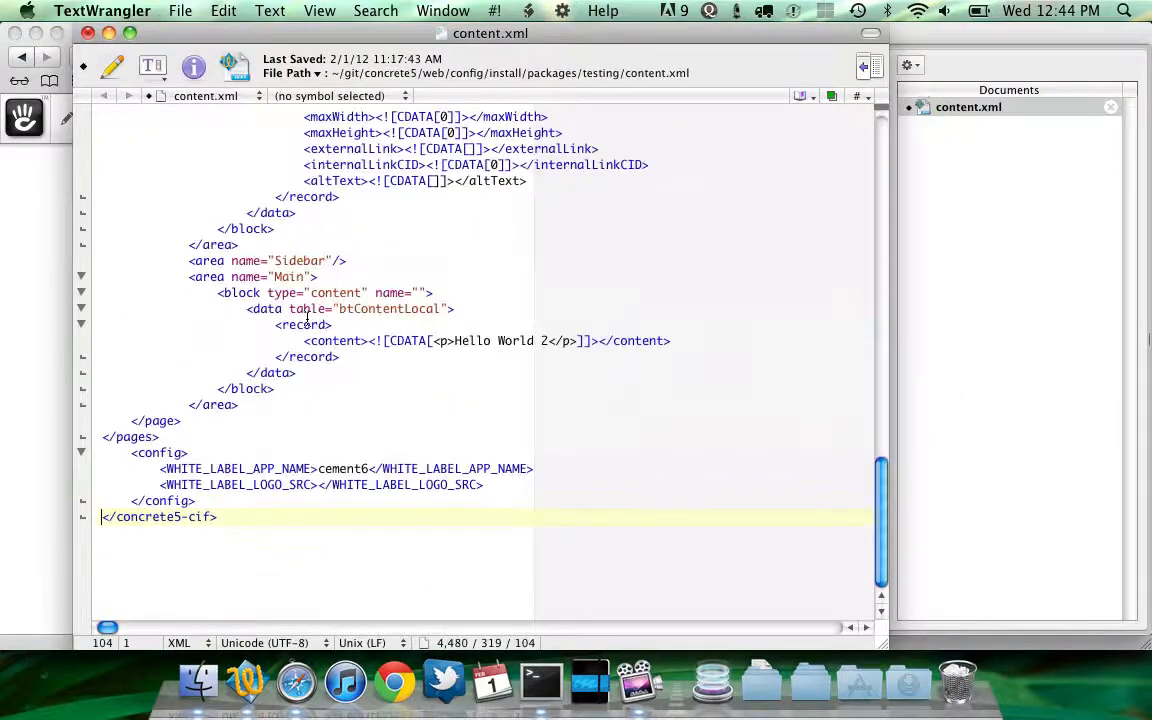
{"action": "key", "text": "super+Tab"}
{"action": "key", "text": "super+Tab"}
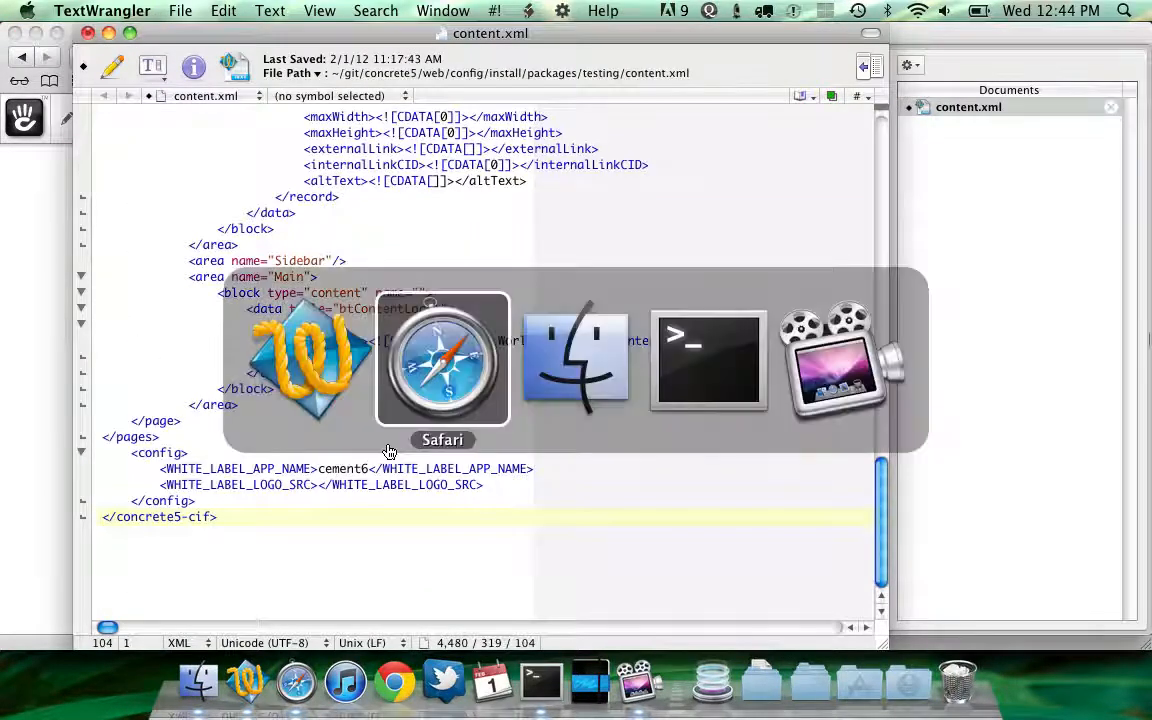
{"action": "key", "text": "super+Up"}
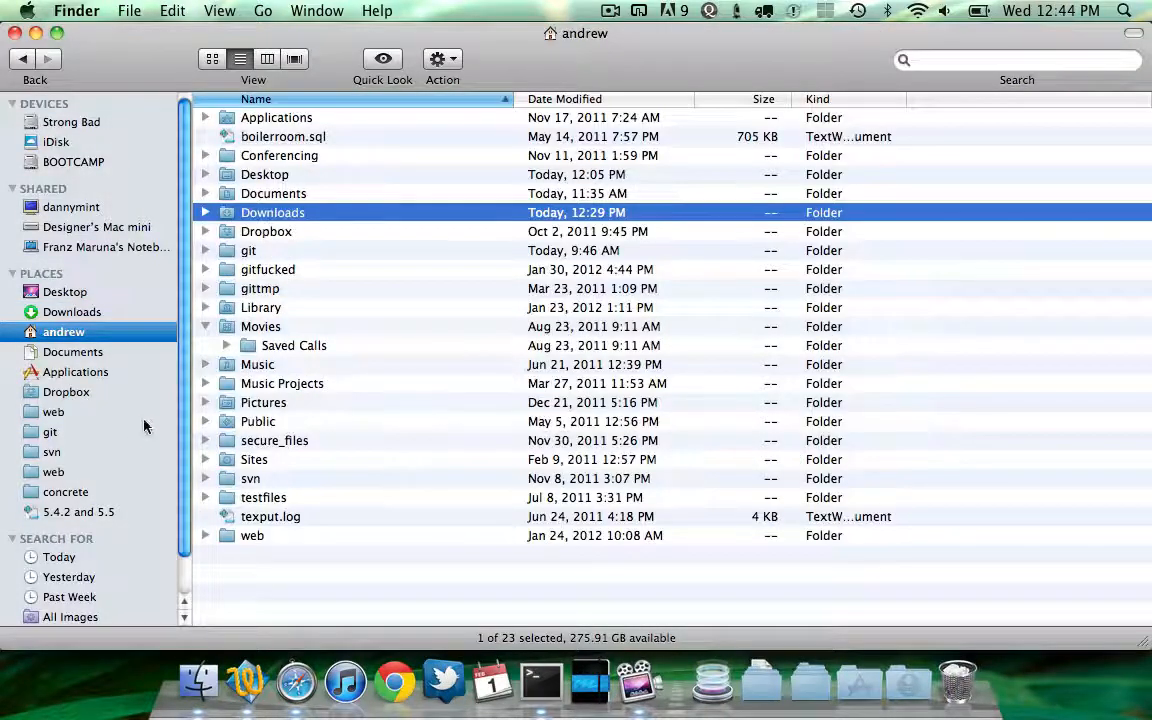
{"action": "left_click", "coordinate": [106, 431]}
{"action": "key", "text": "super+Down"}
{"action": "key", "text": "Down"}
{"action": "key", "text": "Down"}
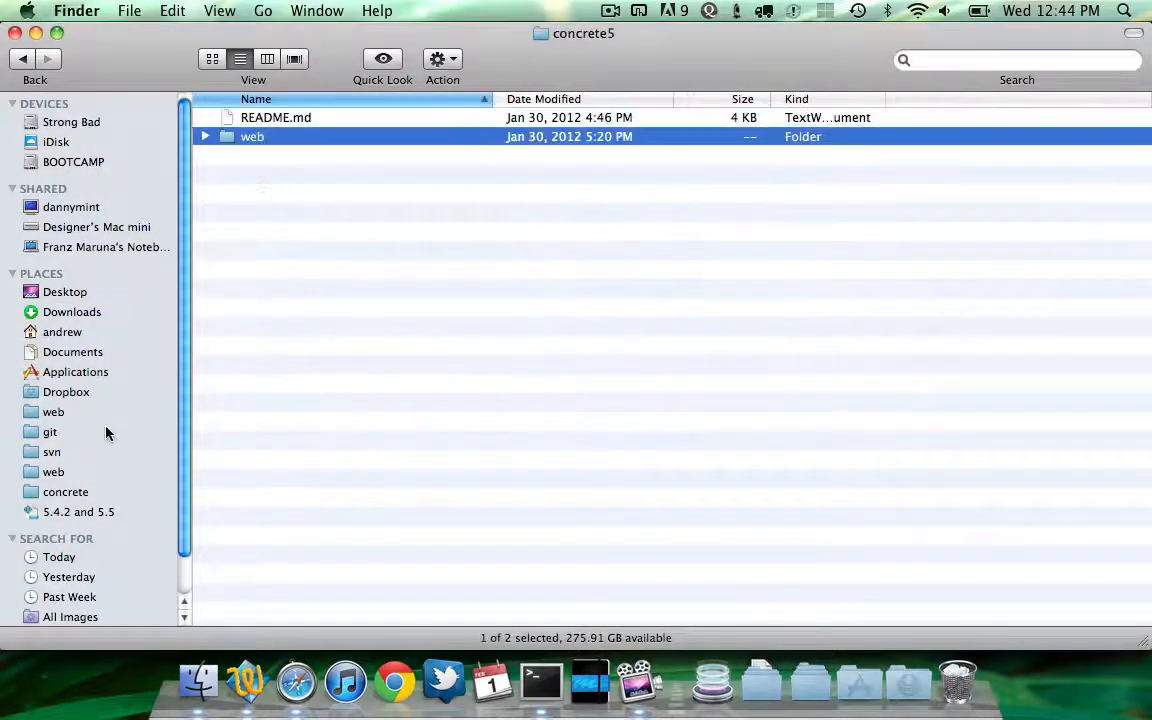
{"action": "key", "text": "super+Down"}
{"action": "key", "text": "Down"}
{"action": "key", "text": "Down"}
{"action": "key", "text": "super+Down"}
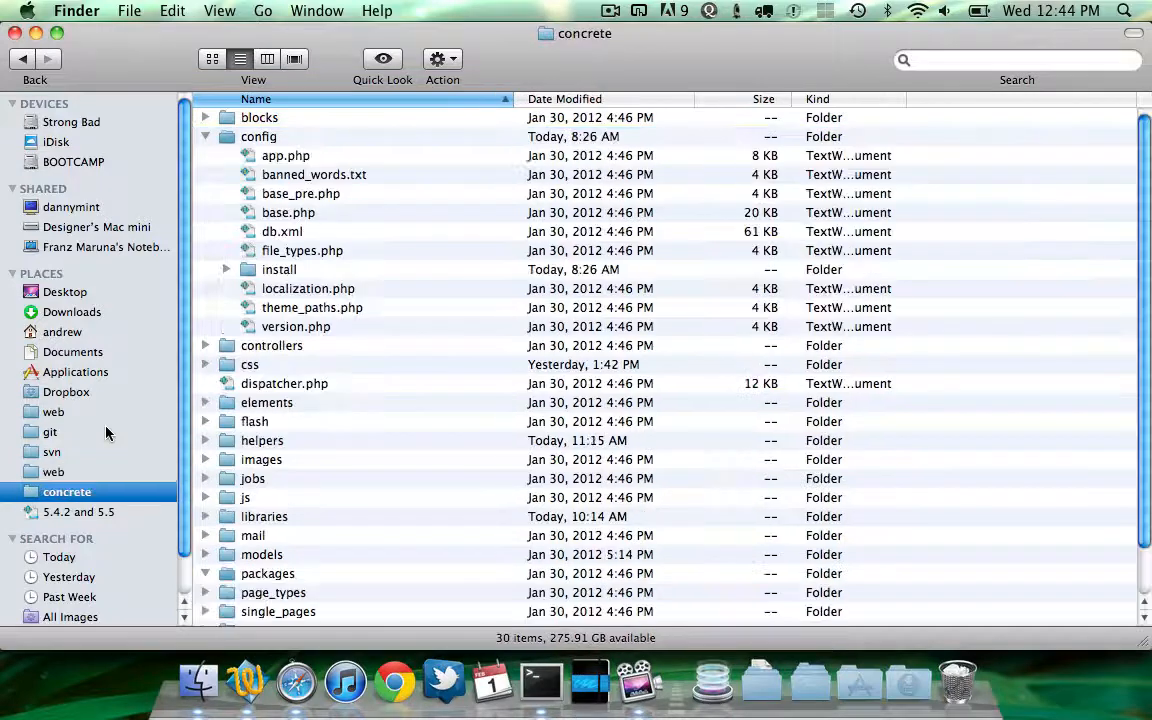
{"action": "type", "text": "mo"}
{"action": "key", "text": "super+Down"}
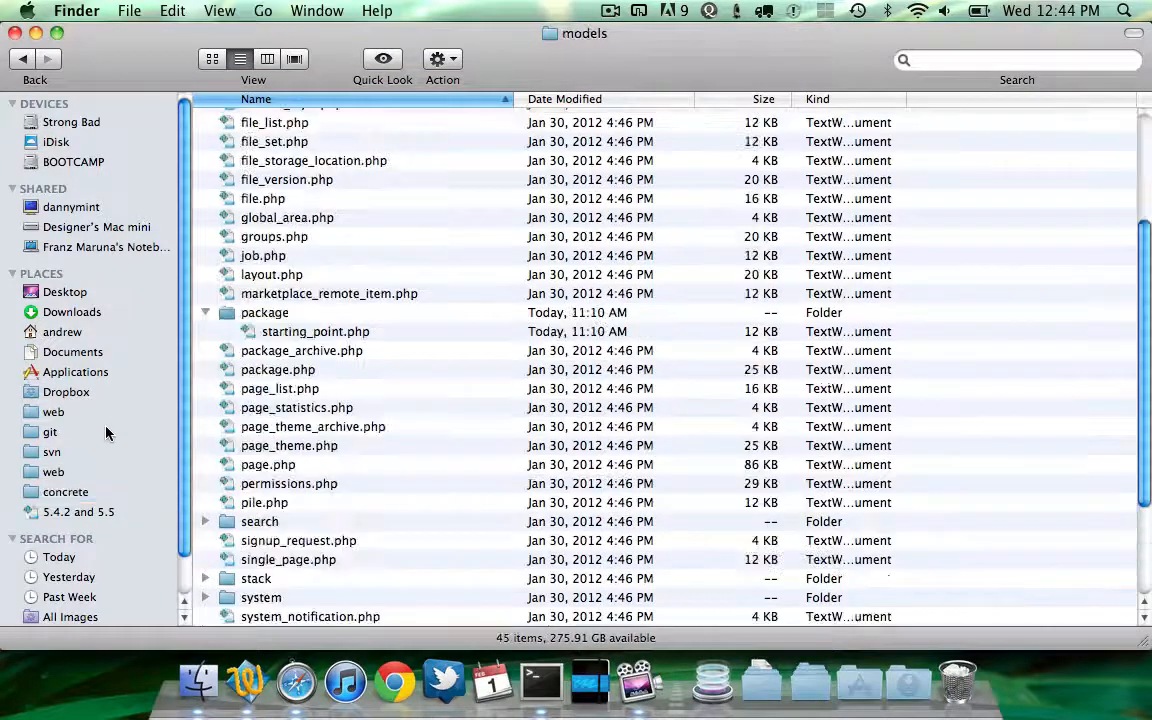
{"action": "key", "text": "Down"}
{"action": "key", "text": "Down"}
{"action": "key", "text": "Down"}
{"action": "key", "text": "Down"}
{"action": "key", "text": "Down"}
{"action": "key", "text": "Down"}
{"action": "key", "text": "Down"}
{"action": "key", "text": "Down"}
{"action": "key", "text": "Down"}
{"action": "key", "text": "Down"}
{"action": "key", "text": "Down"}
{"action": "key", "text": "Down"}
{"action": "key", "text": "Down"}
{"action": "key", "text": "Down"}
{"action": "key", "text": "Down"}
{"action": "key", "text": "Down"}
{"action": "key", "text": "Down"}
{"action": "key", "text": "Down"}
{"action": "key", "text": "Down"}
{"action": "key", "text": "Down"}
{"action": "key", "text": "super+Down"}
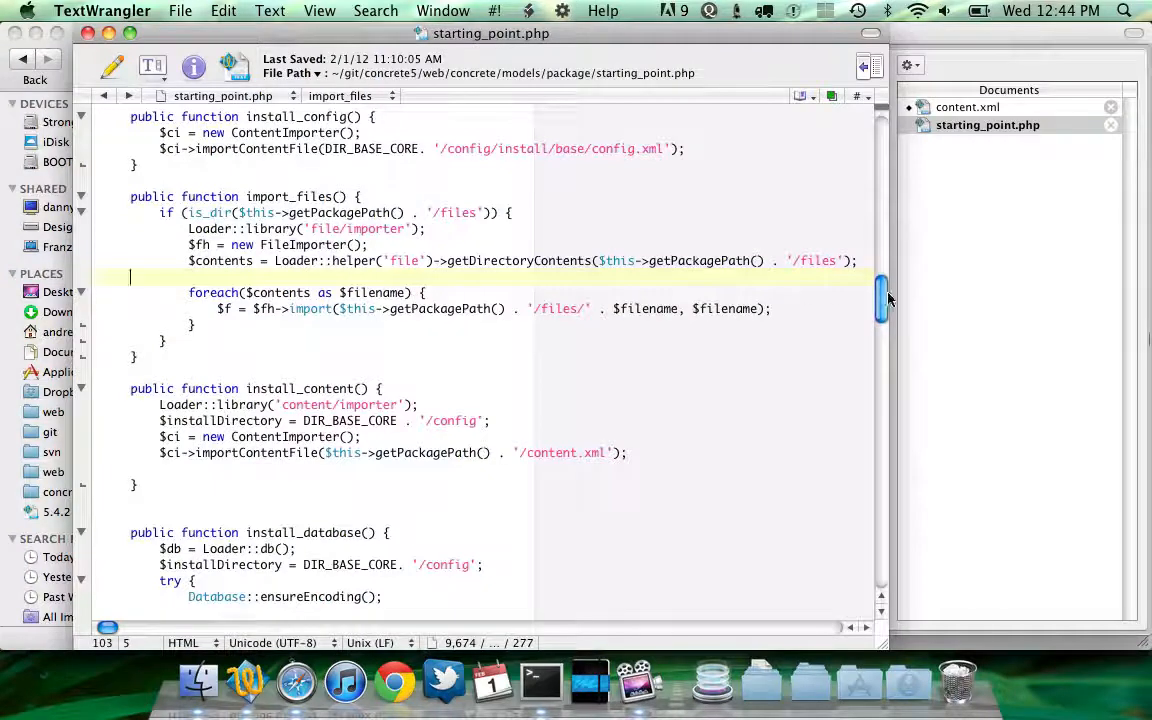
Examine the default install routines listed in the StartingPointPackage constructor of starting_point.php
{"action": "left_click_drag", "start_coordinate": [883, 295], "coordinate": [881, 135]}
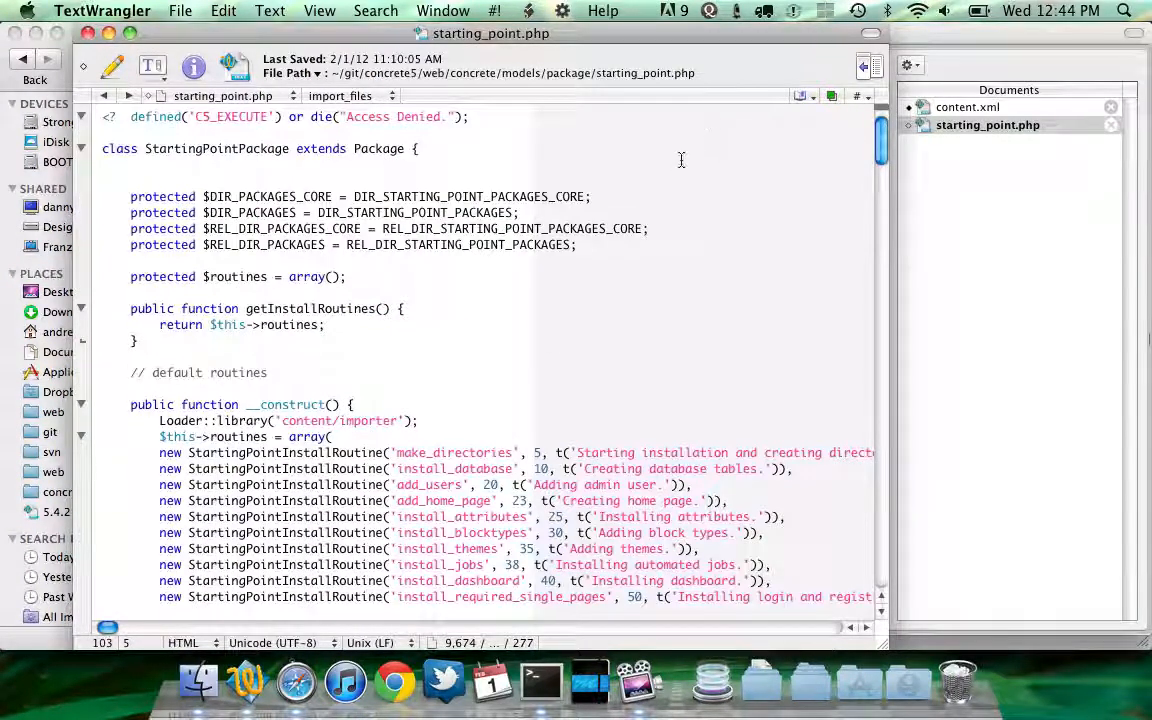
{"action": "scroll", "coordinate": [446, 275], "scroll_direction": "down", "scroll_amount": 1}
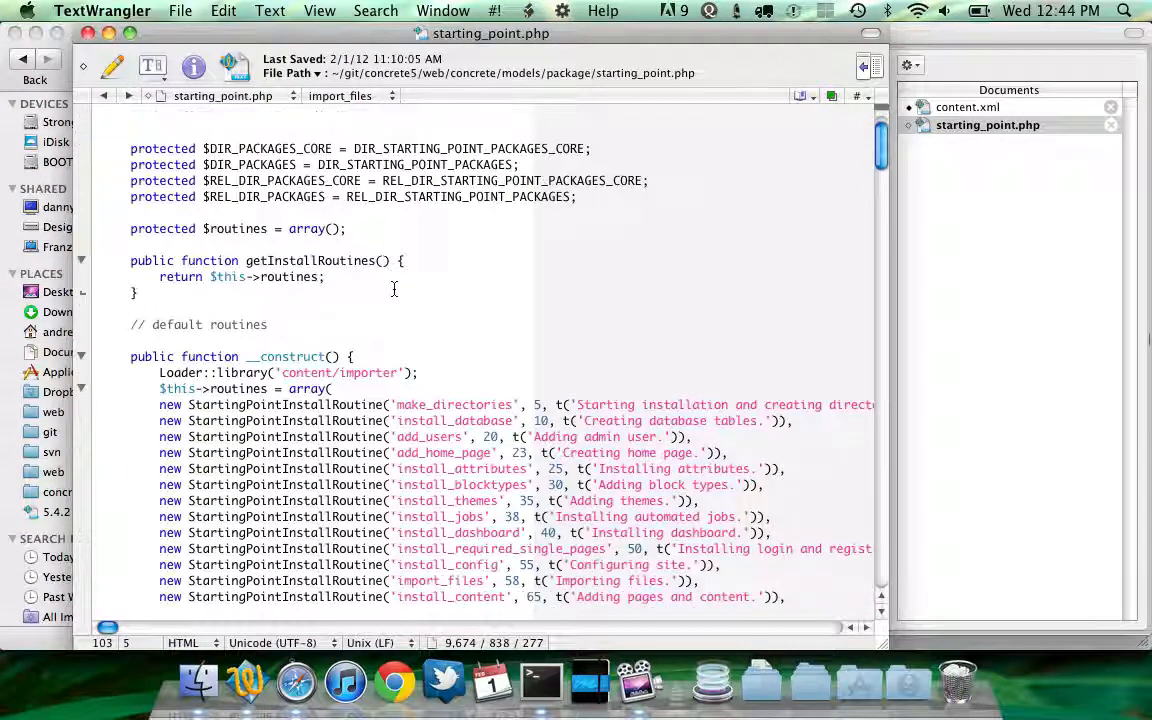
{"action": "scroll", "coordinate": [340, 335], "scroll_direction": "down", "scroll_amount": 1}
{"action": "scroll", "coordinate": [303, 332], "scroll_direction": "up", "scroll_amount": 2}
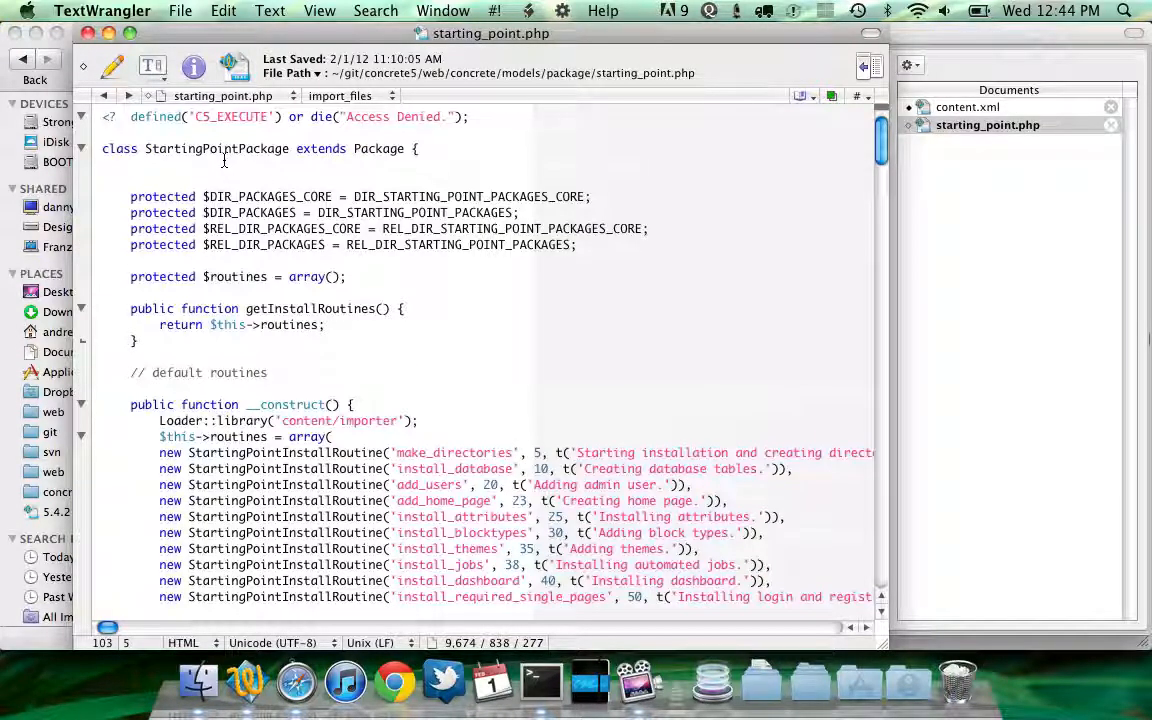
{"action": "scroll", "coordinate": [258, 280], "scroll_direction": "down", "scroll_amount": 2}
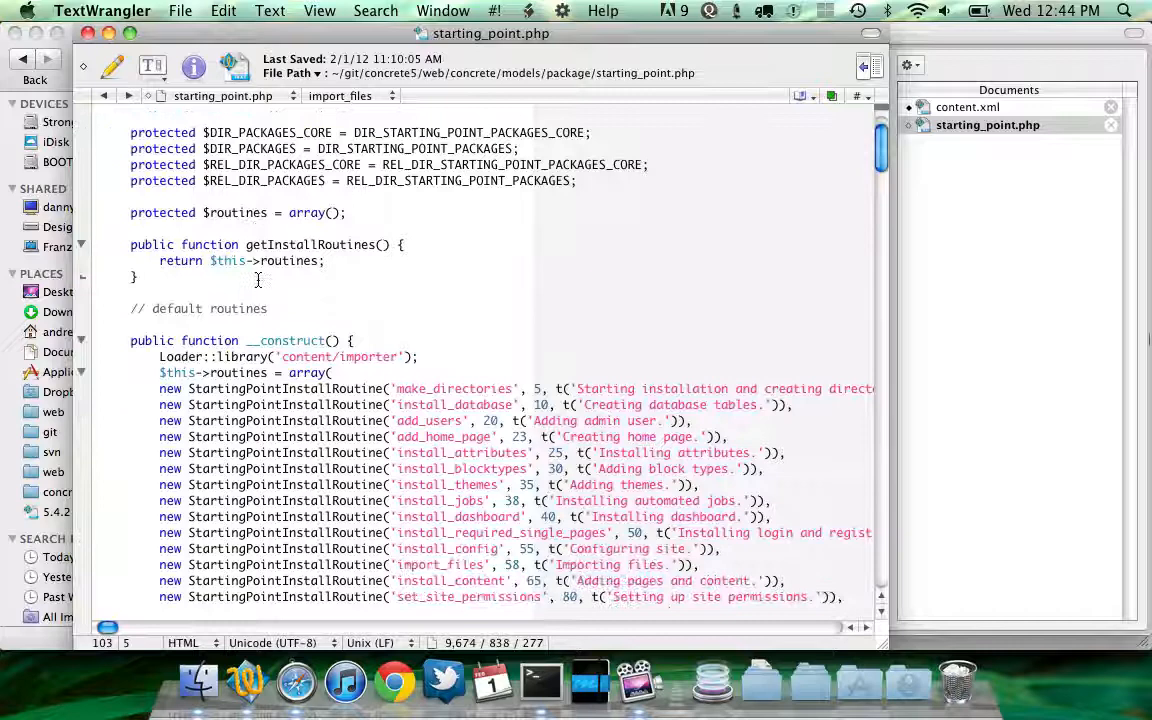
{"action": "triple_click", "coordinate": [222, 345]}
{"action": "scroll", "coordinate": [230, 350], "scroll_direction": "down", "scroll_amount": 2}
{"action": "left_click", "coordinate": [406, 388]}
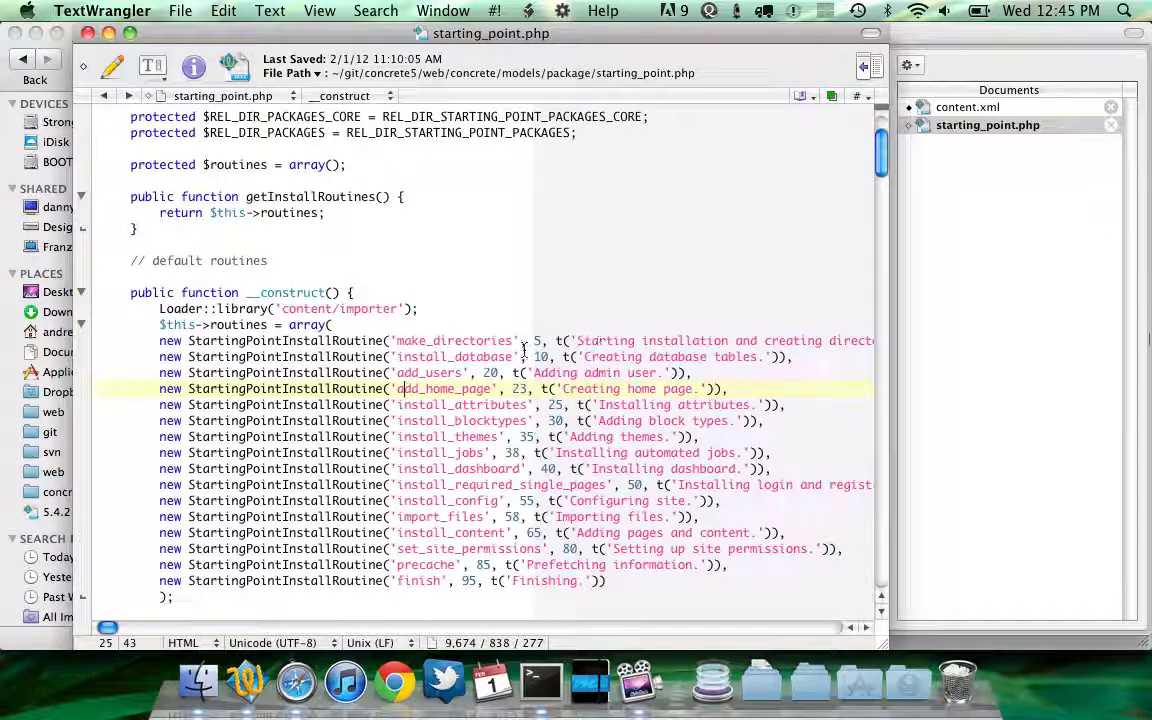
{"action": "double_click", "coordinate": [468, 341]}
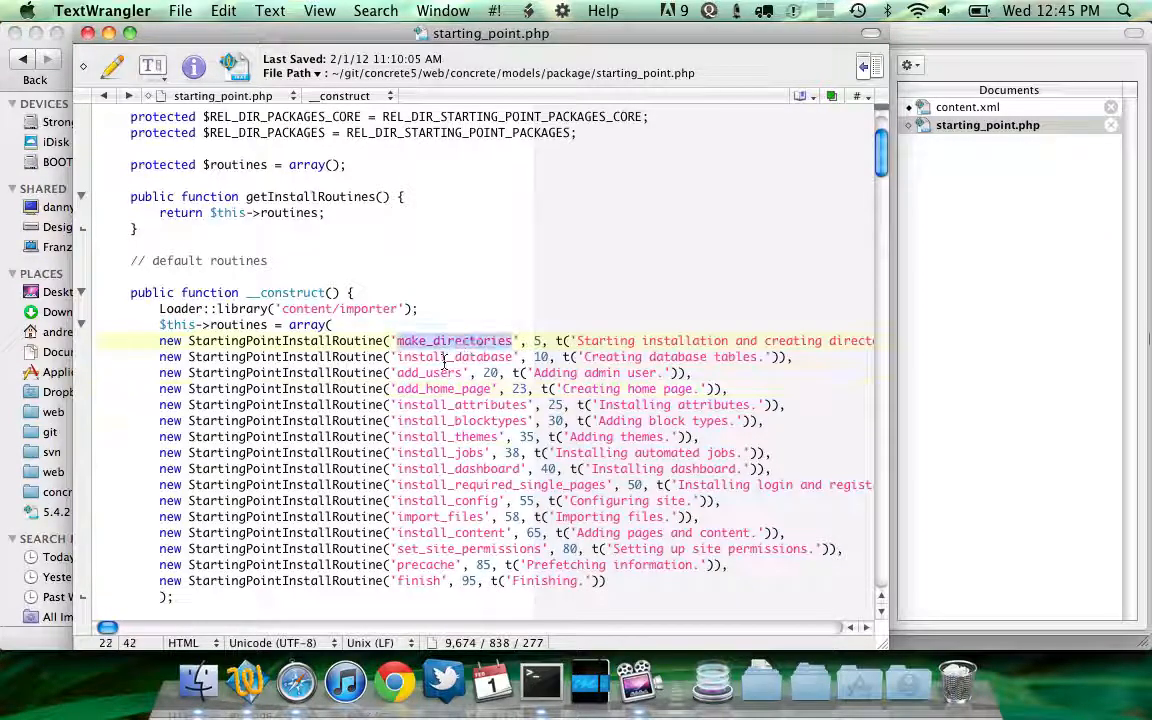
{"action": "double_click", "coordinate": [444, 358]}
{"action": "scroll", "coordinate": [446, 362], "scroll_direction": "down", "scroll_amount": 2}
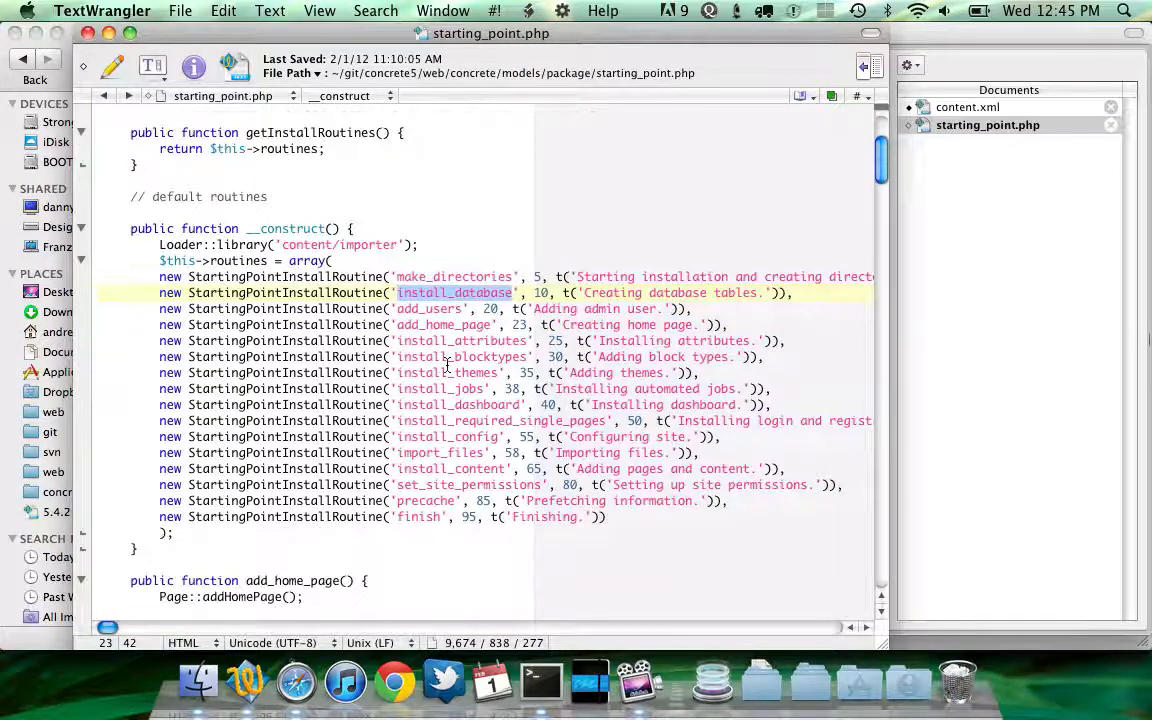
{"action": "scroll", "coordinate": [446, 364], "scroll_direction": "down", "scroll_amount": 3}
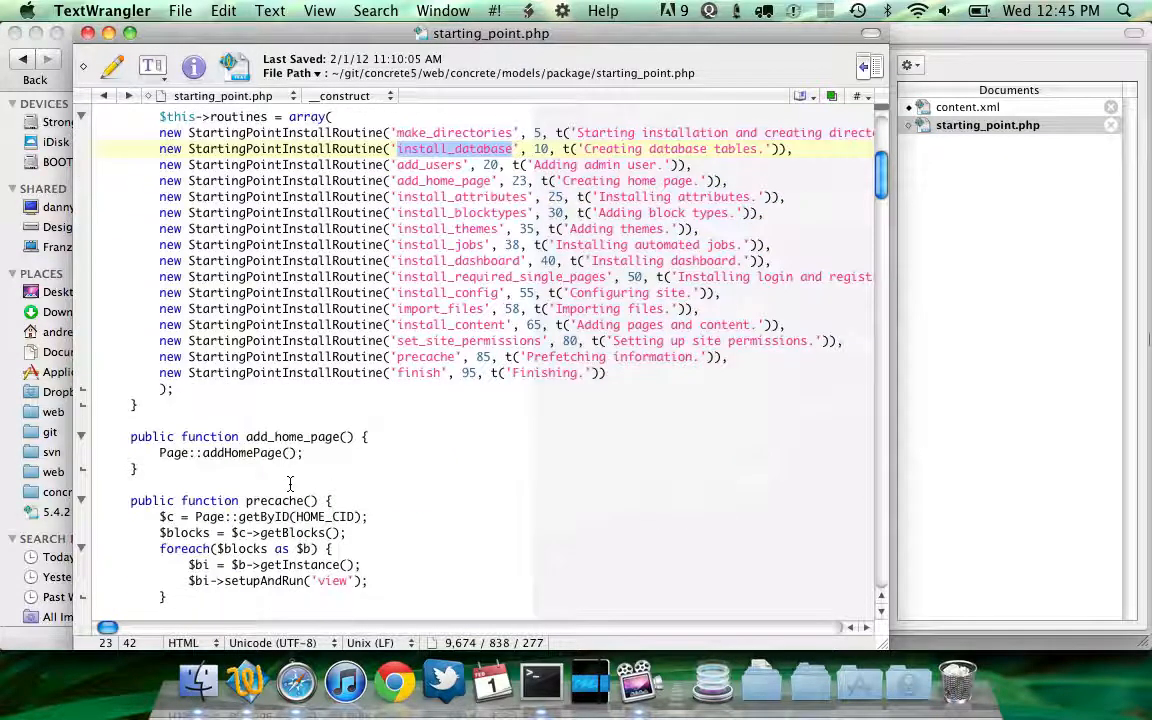
{"action": "scroll", "coordinate": [290, 484], "scroll_direction": "down", "scroll_amount": 2}
{"action": "scroll", "coordinate": [278, 416], "scroll_direction": "up", "scroll_amount": 2}
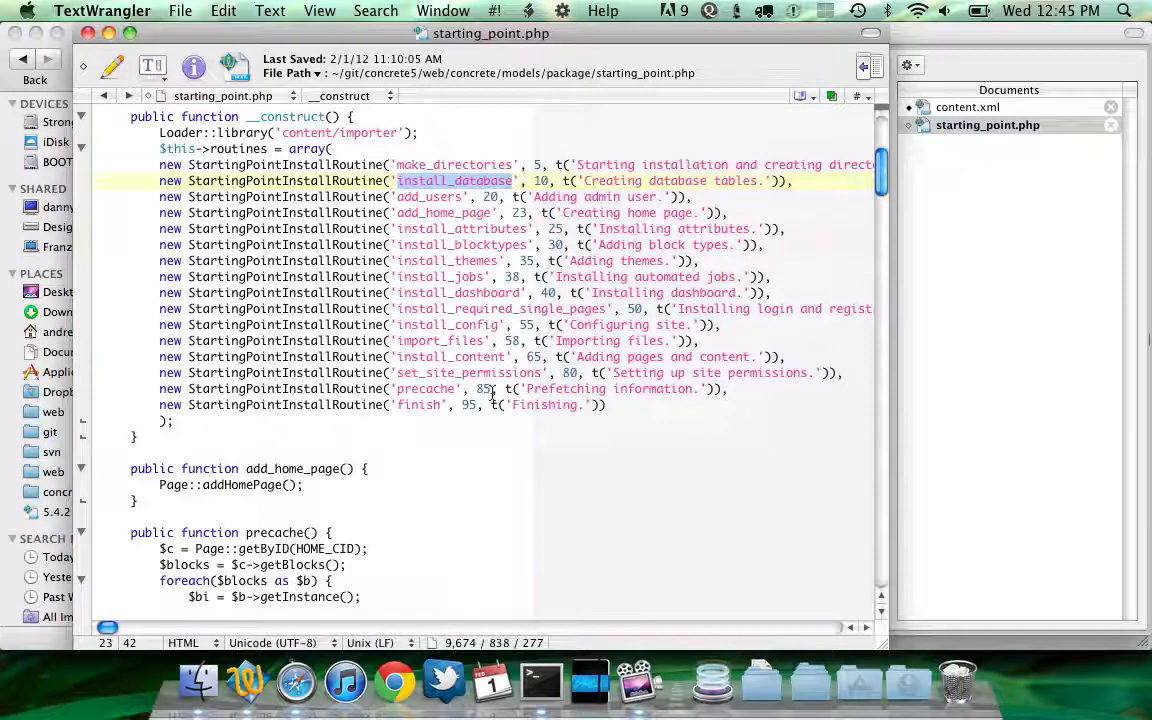
Open controller.php from the config/install/packages/testing folder in the text editor
{"action": "left_click", "coordinate": [199, 682]}
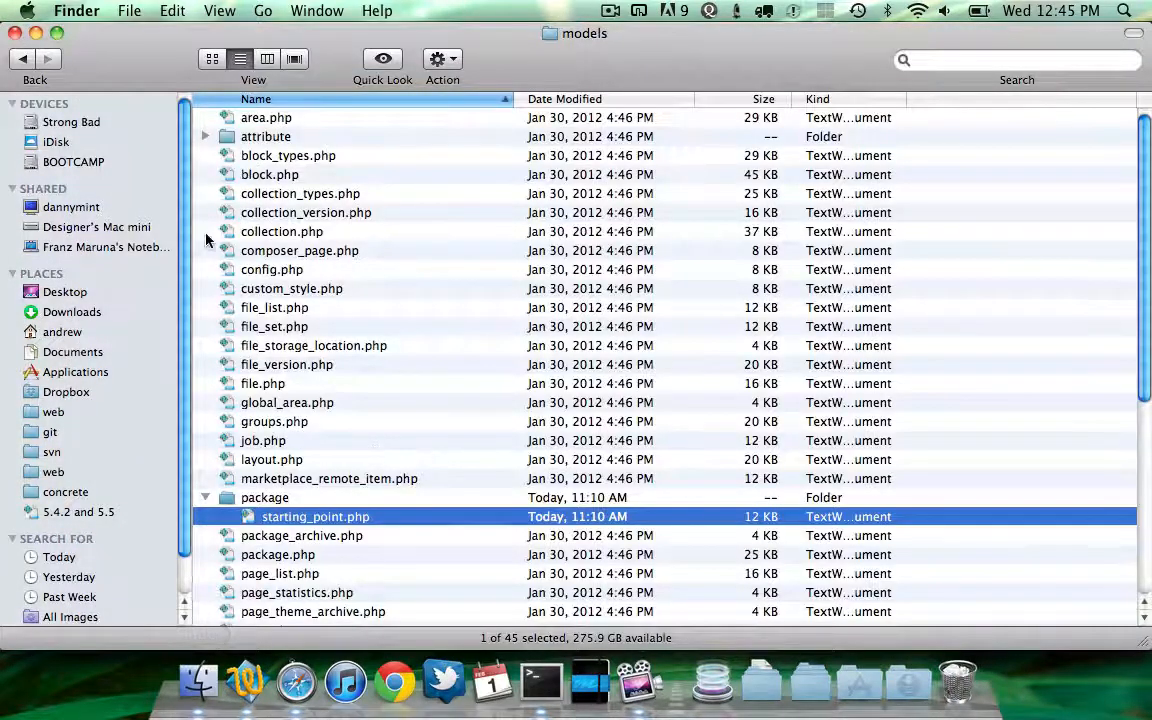
{"action": "key", "text": "super+bracketleft"}
{"action": "key", "text": "super+bracketleft"}
{"action": "key", "text": "super+bracketleft"}
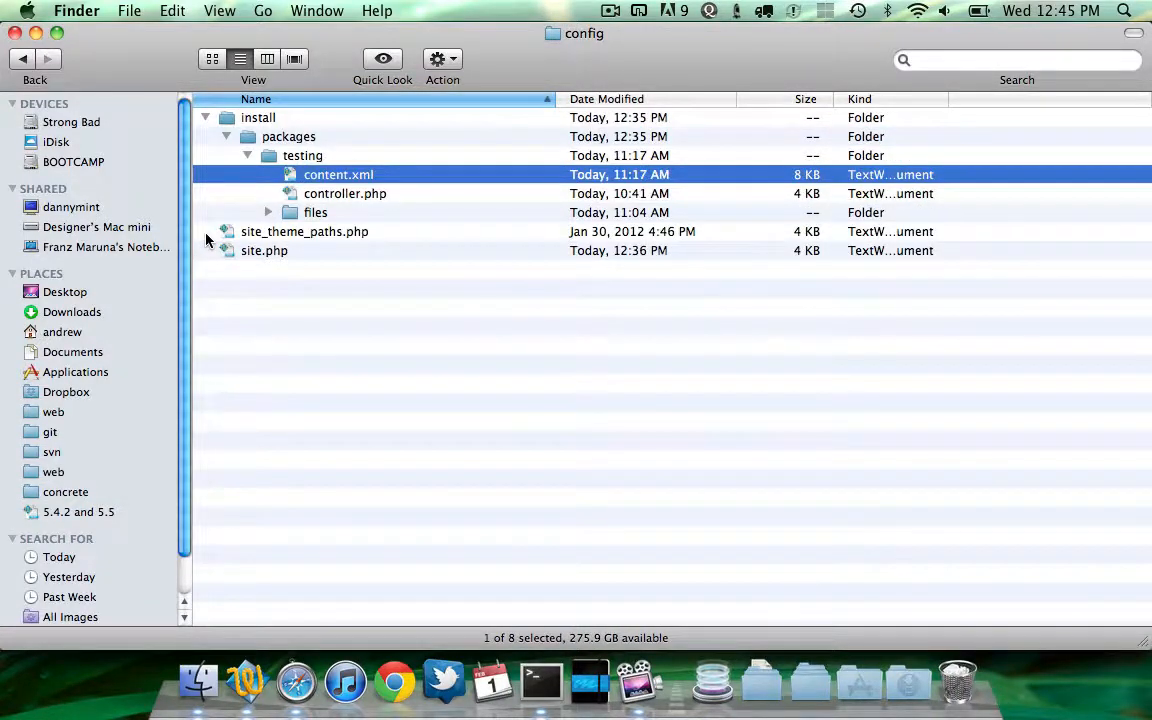
{"action": "key", "text": "Down"}
{"action": "key", "text": "super+Down"}
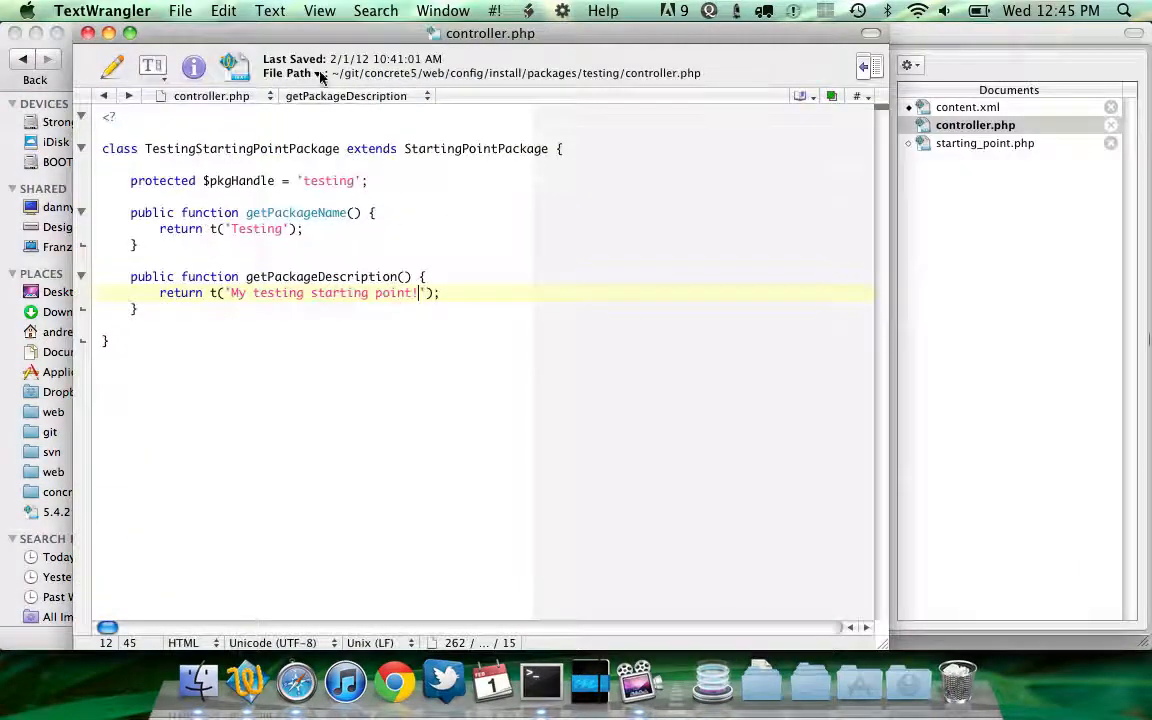
Copy the __construct routines function from starting_point.php and paste it into the testing package's controller.php class
{"action": "left_click", "coordinate": [984, 143]}
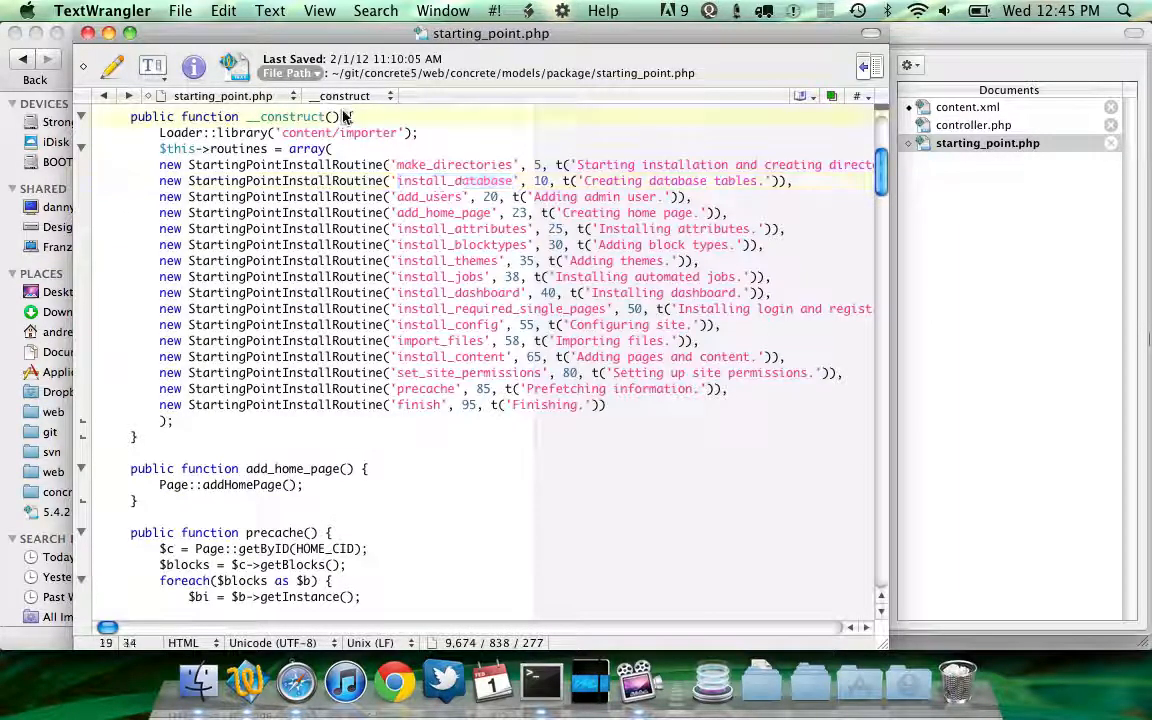
{"action": "left_click_drag", "start_coordinate": [344, 117], "coordinate": [330, 437]}
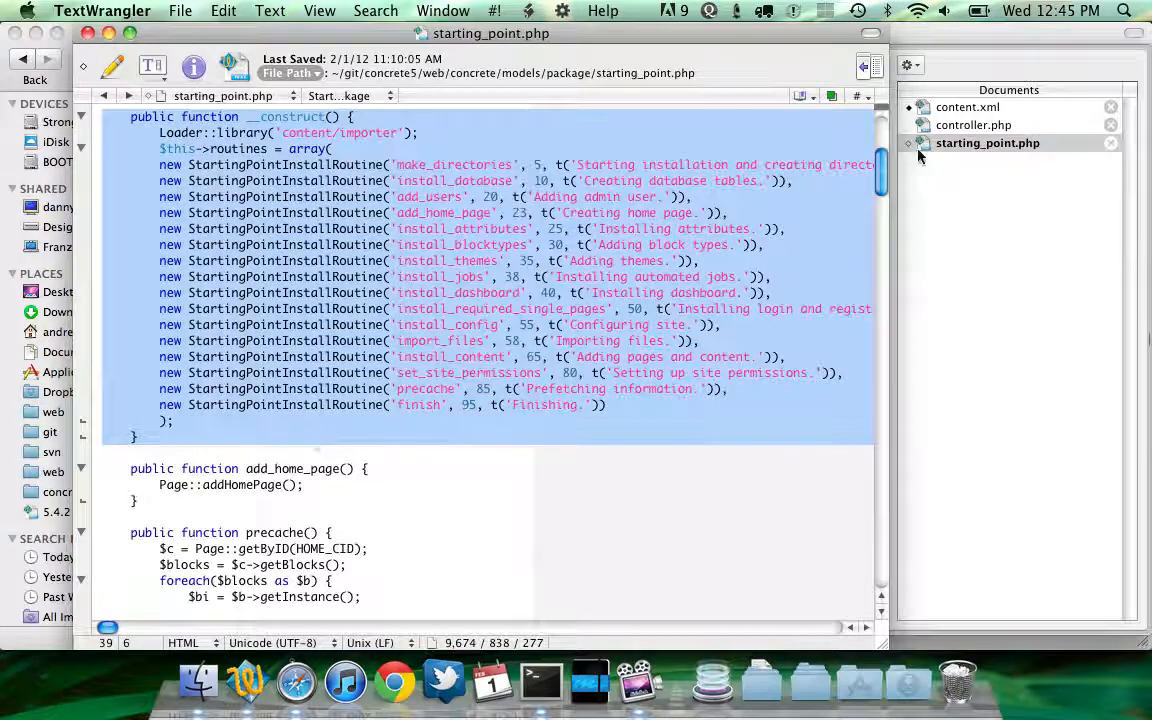
{"action": "left_click", "coordinate": [972, 125]}
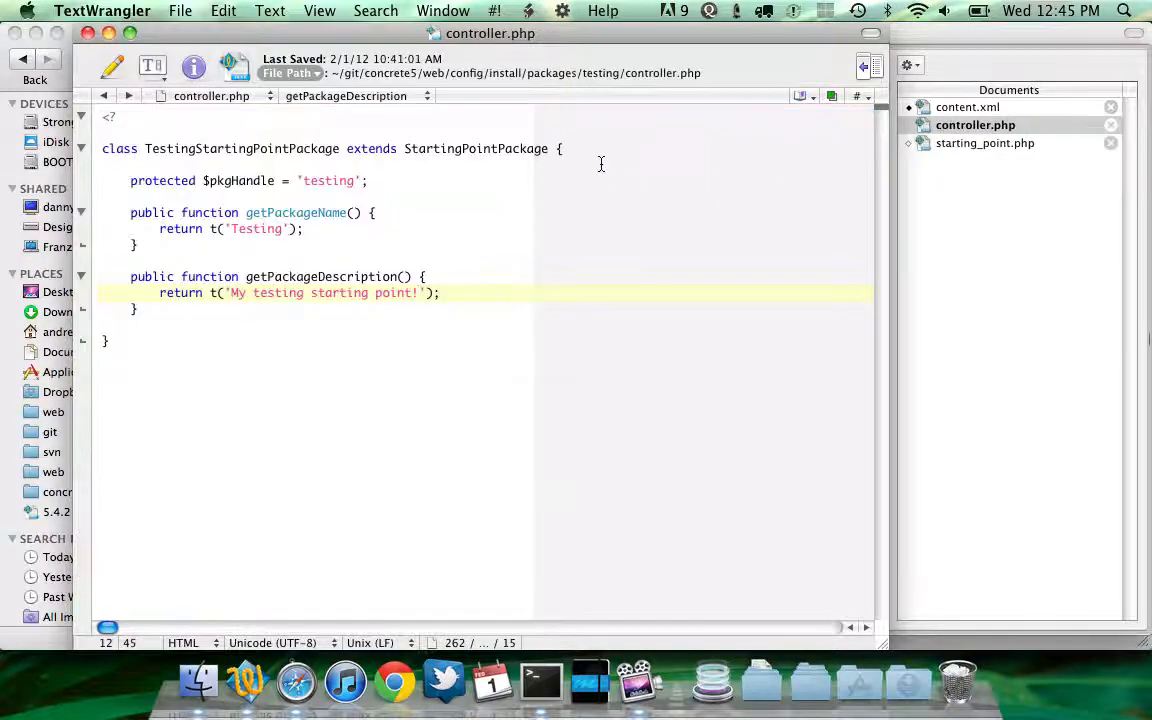
{"action": "left_click", "coordinate": [118, 324]}
{"action": "key", "text": "Return"}
{"action": "key", "text": "super+v"}
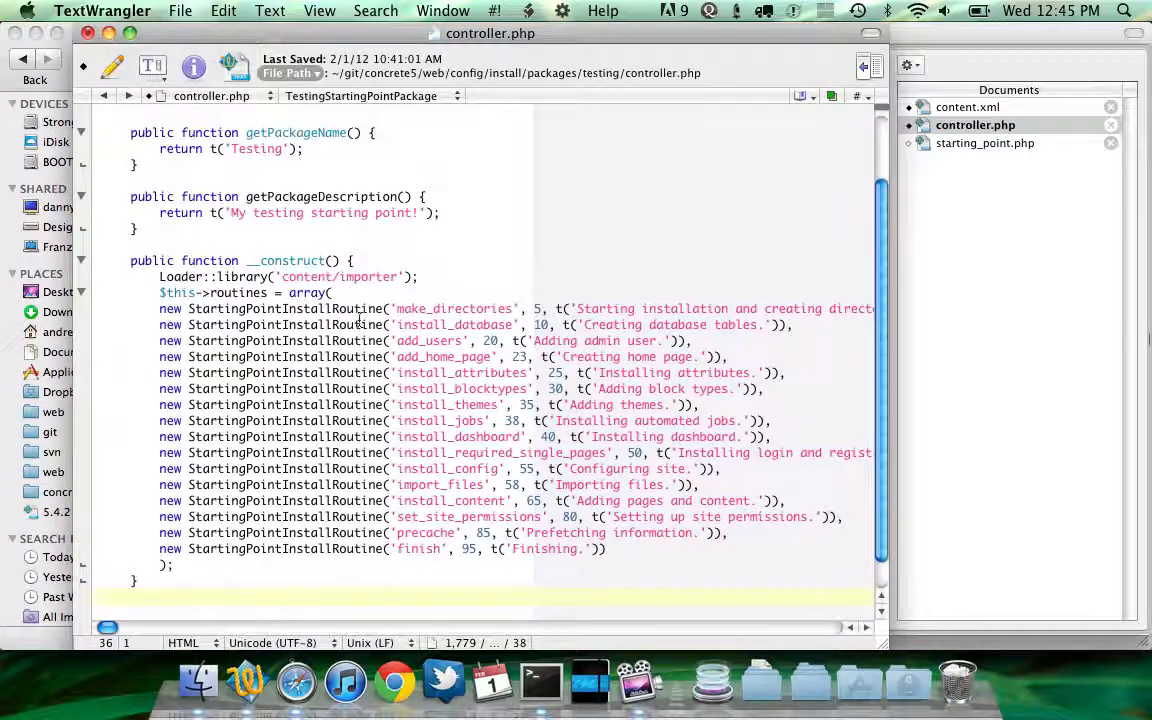
Try removing the install_required_single_pages routine line from the pasted constructor, then undo the deletion
{"action": "left_click_drag", "start_coordinate": [101, 302], "coordinate": [380, 432]}
{"action": "triple_click", "coordinate": [432, 464]}
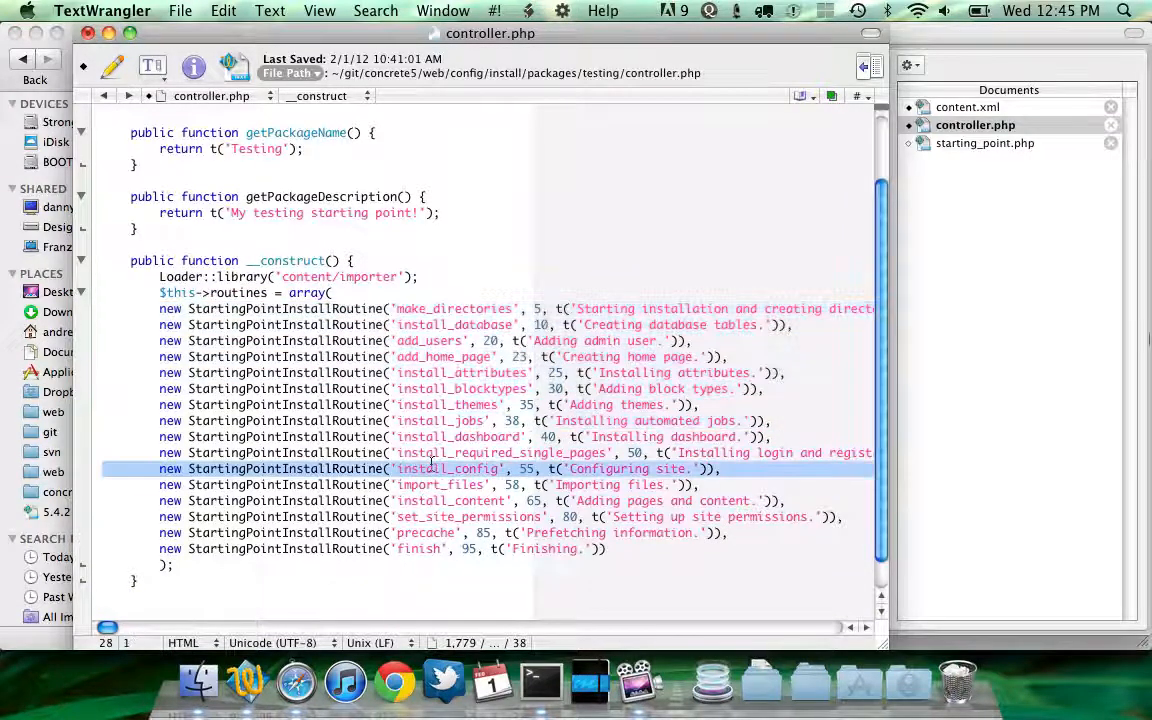
{"action": "triple_click", "coordinate": [420, 454]}
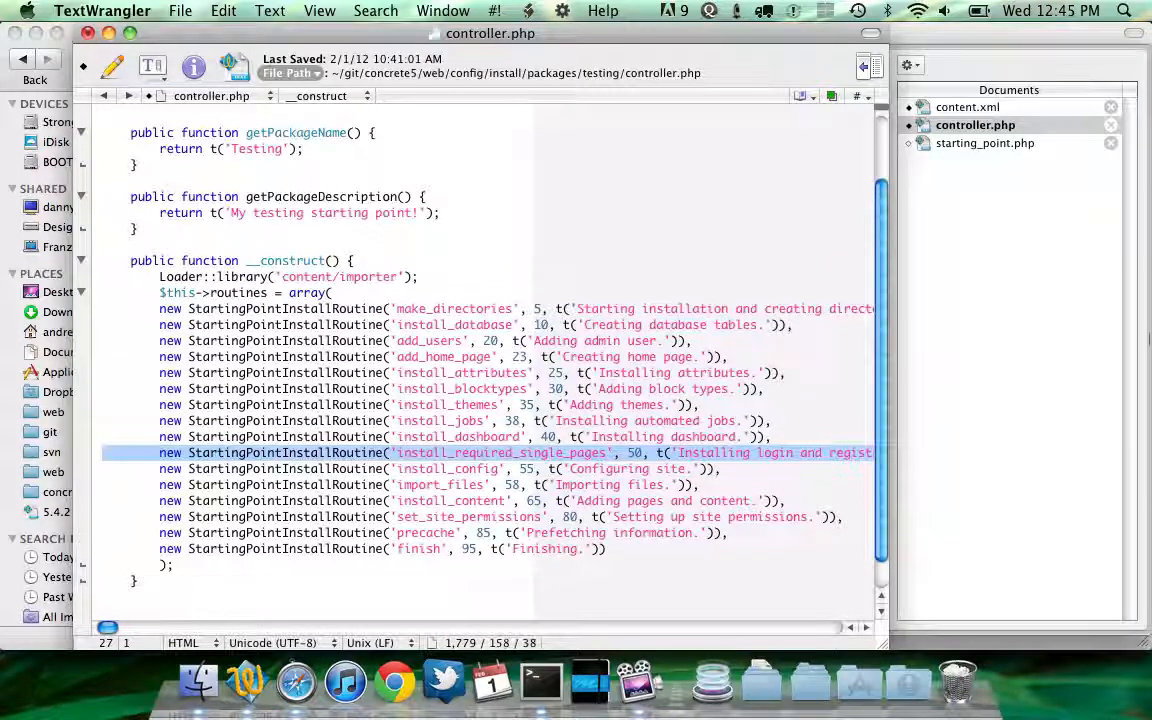
{"action": "left_click", "coordinate": [432, 468]}
{"action": "triple_click", "coordinate": [420, 454]}
{"action": "key", "text": "BackSpace"}
{"action": "key", "text": "Up"}
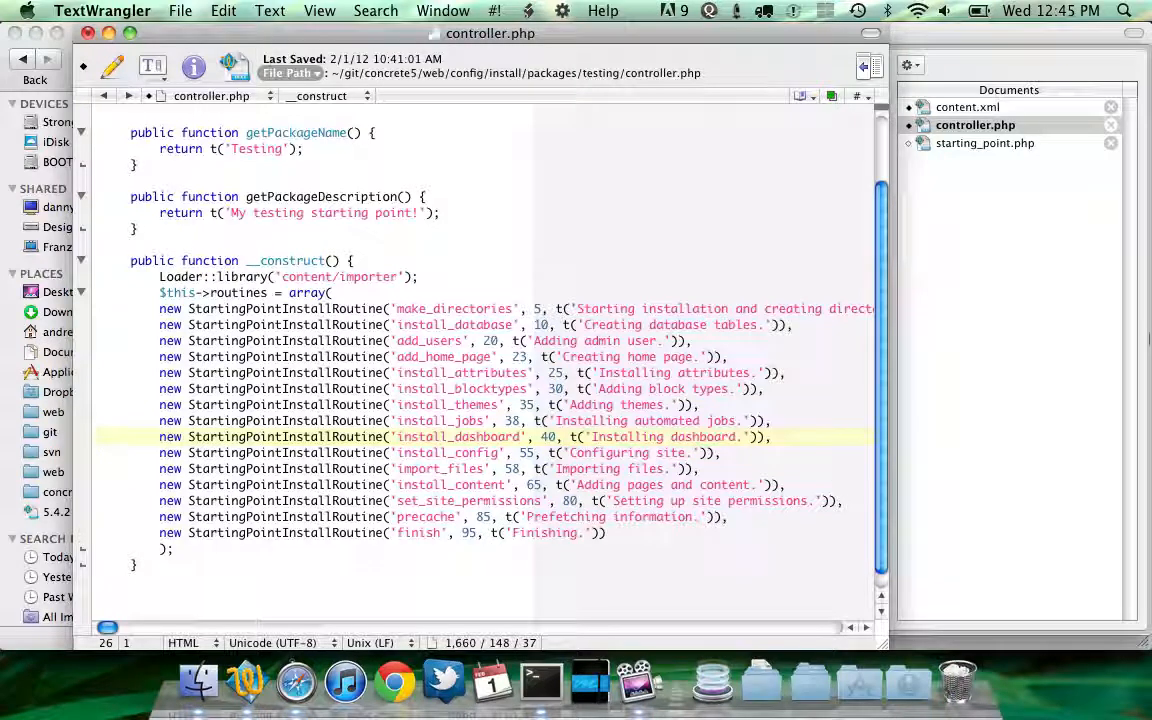
{"action": "key", "text": "shift+Down"}
{"action": "key", "text": "Right"}
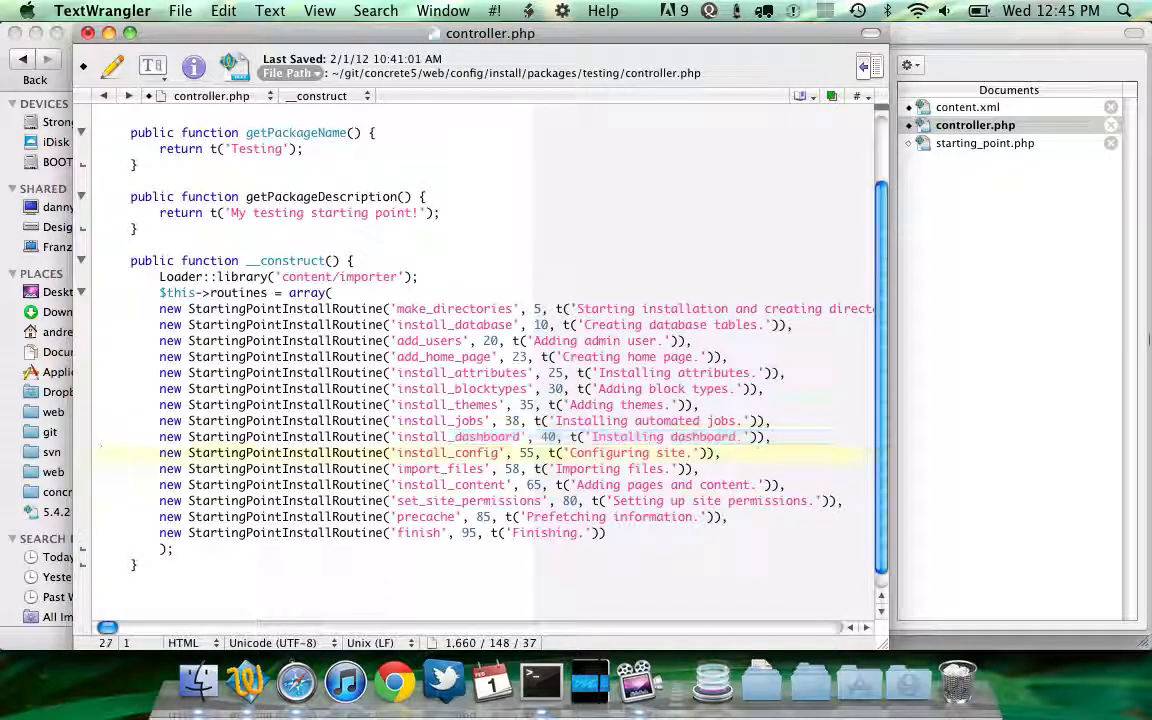
{"action": "key", "text": "super+z"}
Add a new install_ecommerce routine with progress 99 and label 'Installing eCommerce' after the finish routine in the pasted constructor array
{"action": "left_click", "coordinate": [487, 549]}
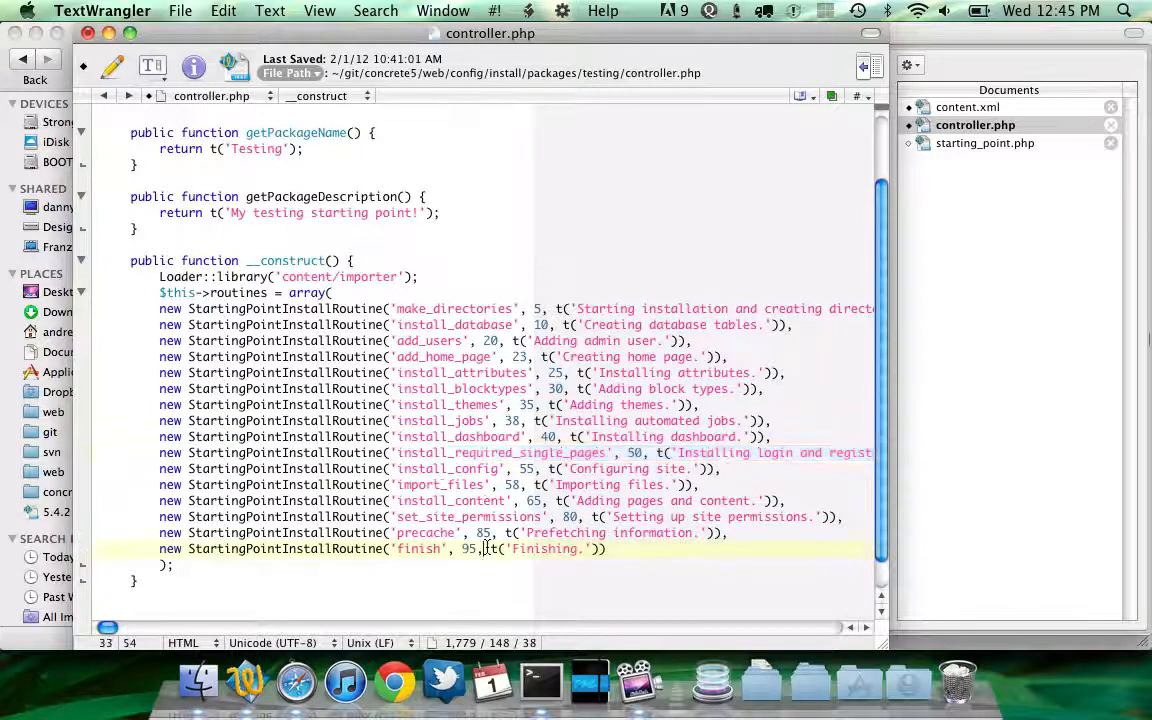
{"action": "double_click", "coordinate": [420, 549]}
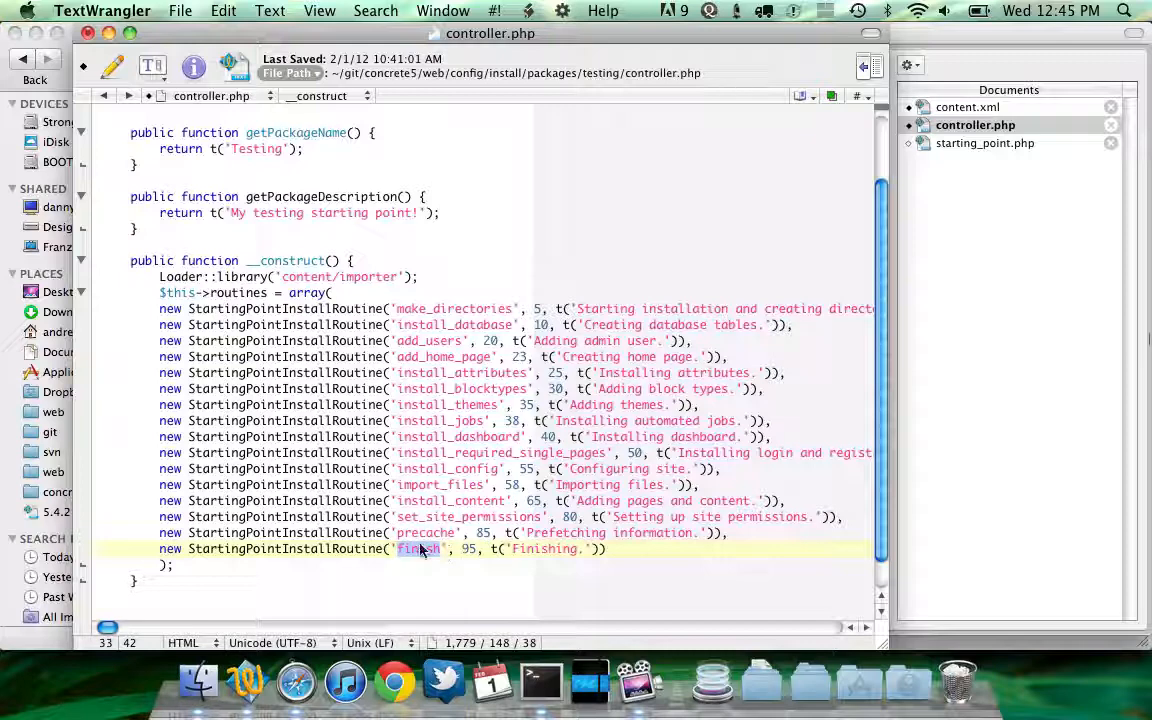
{"action": "triple_click", "coordinate": [470, 549]}
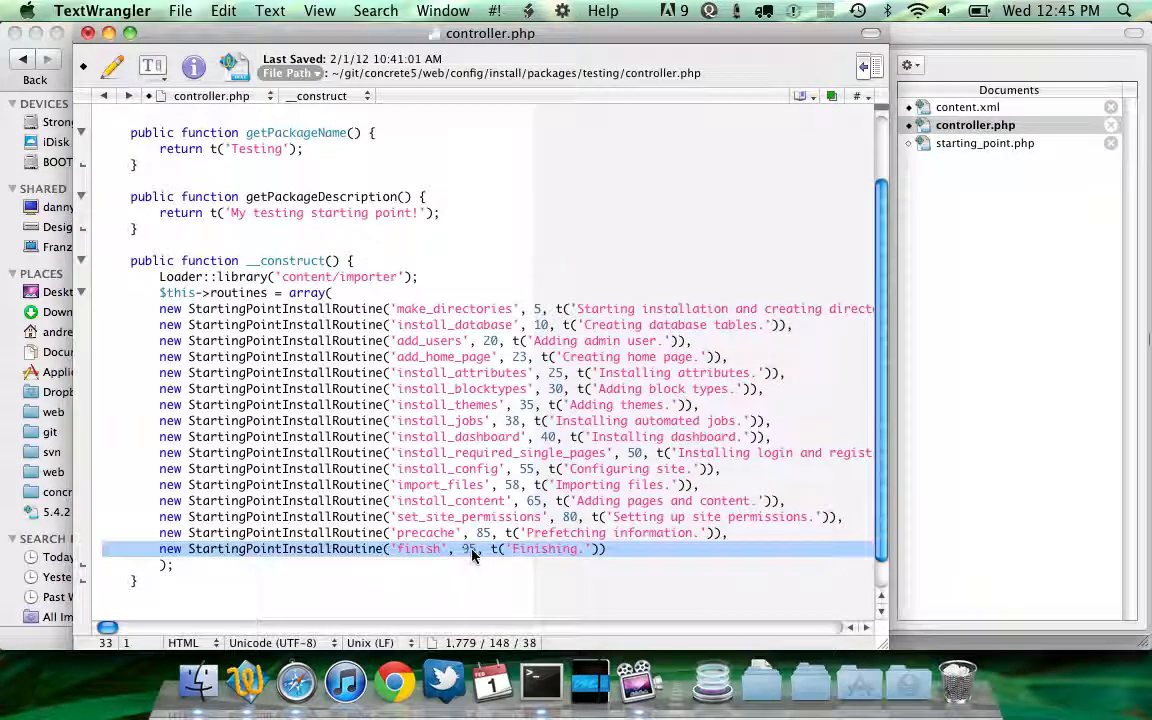
{"action": "left_click", "coordinate": [625, 563]}
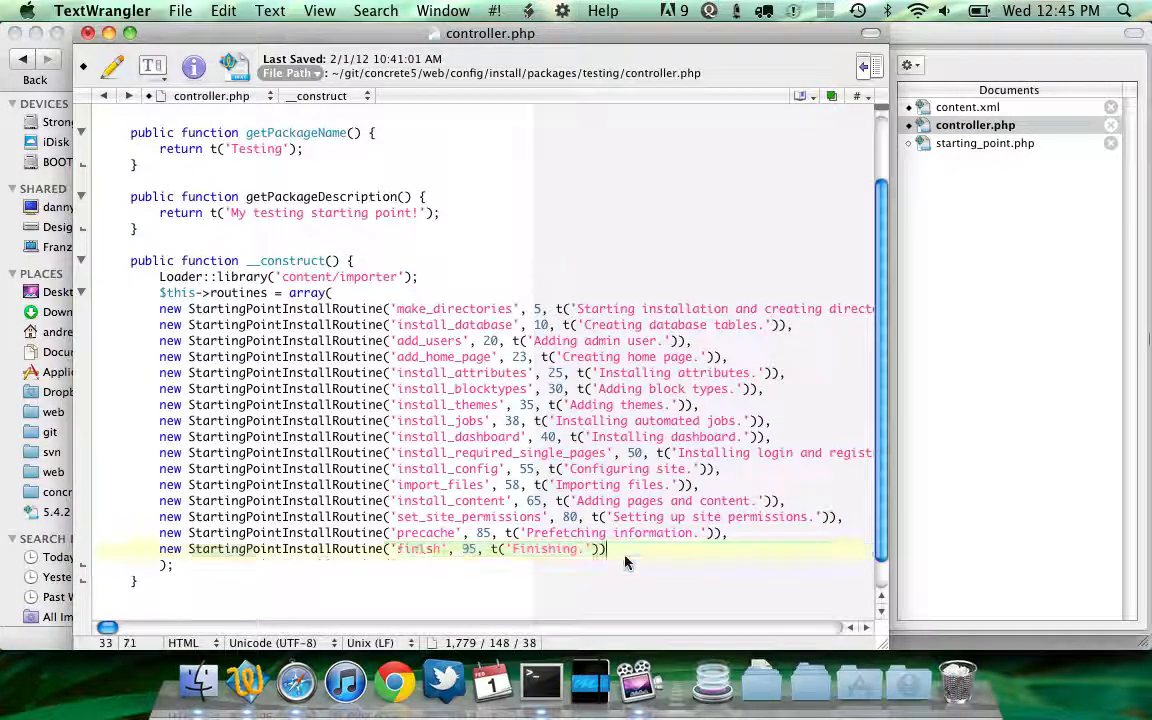
{"action": "key", "text": "Return"}
{"action": "type", "text": "new Start"}
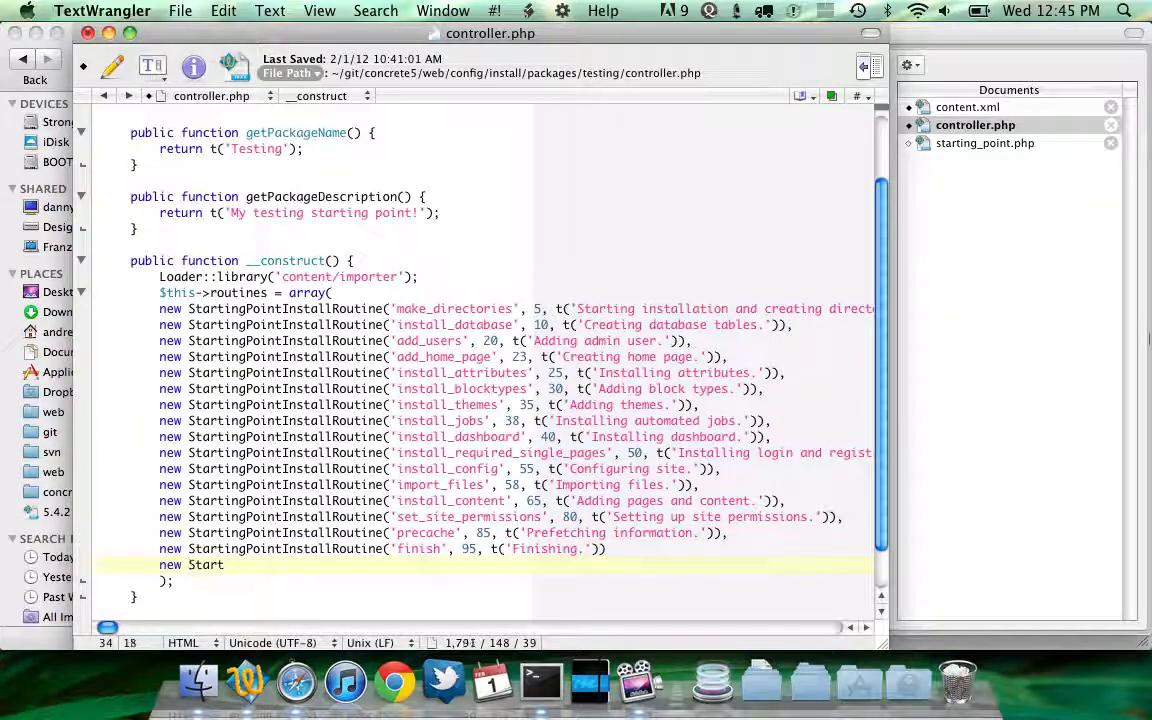
{"action": "type", "text": "ingPointInstal"}
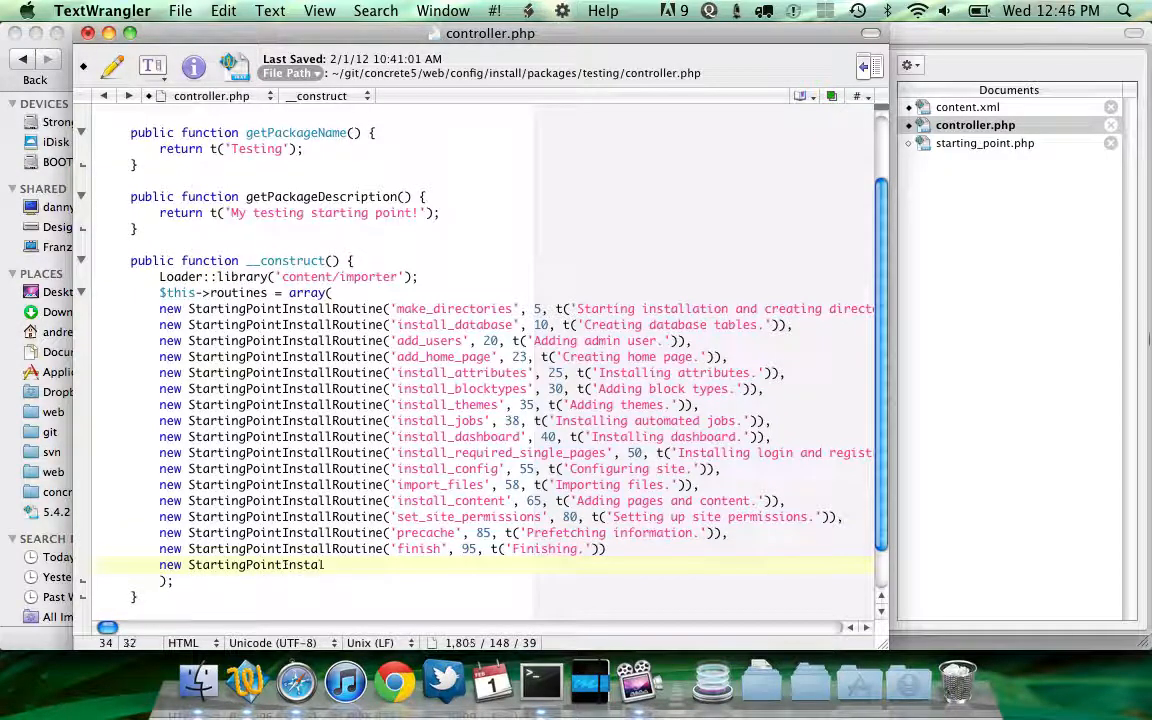
{"action": "type", "text": "lRoutine('"}
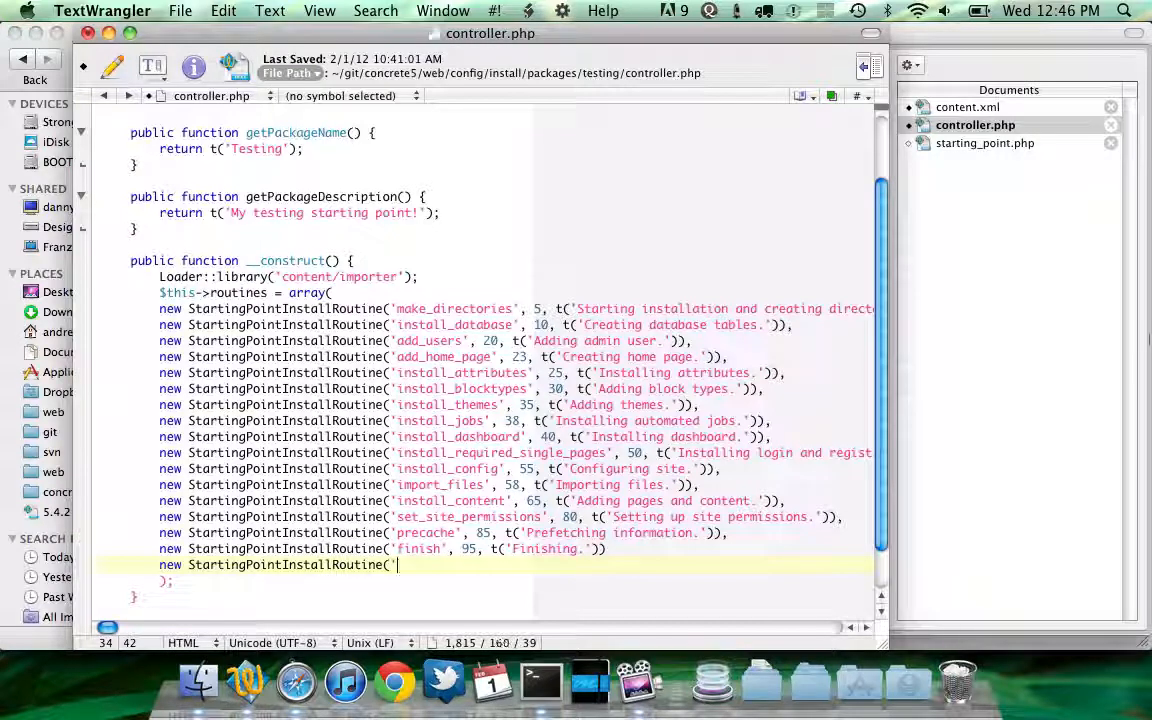
{"action": "type", "text": "install_eco"}
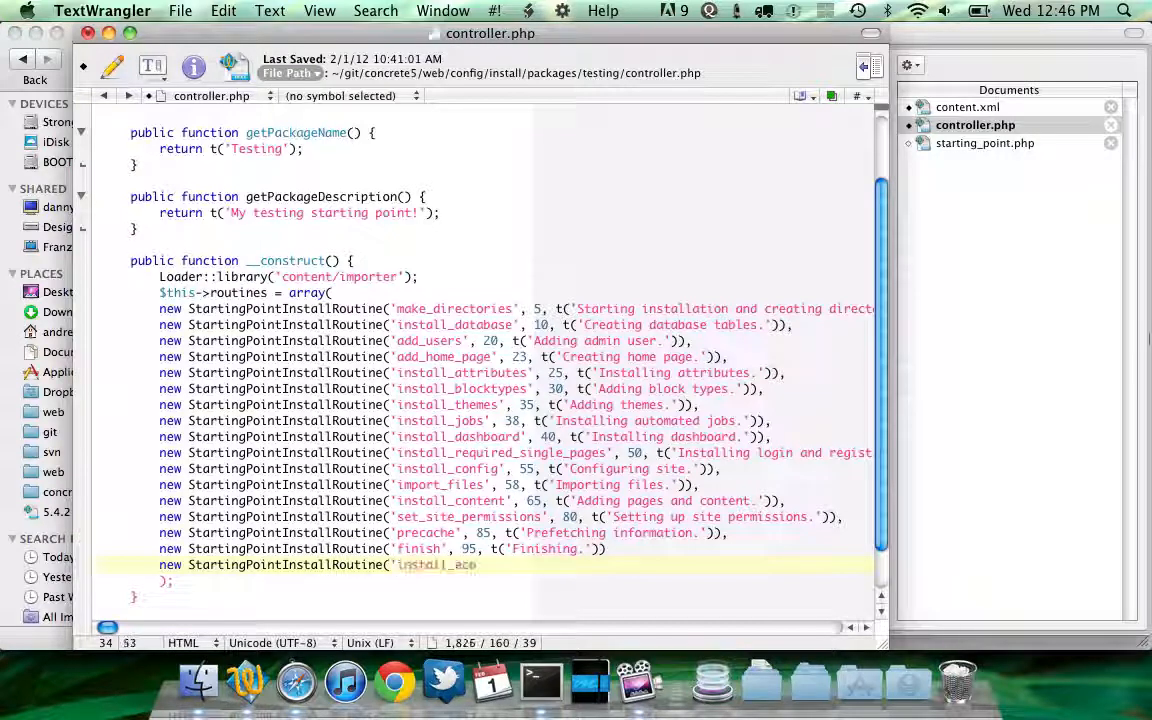
{"action": "type", "text": "mmerce', 99"}
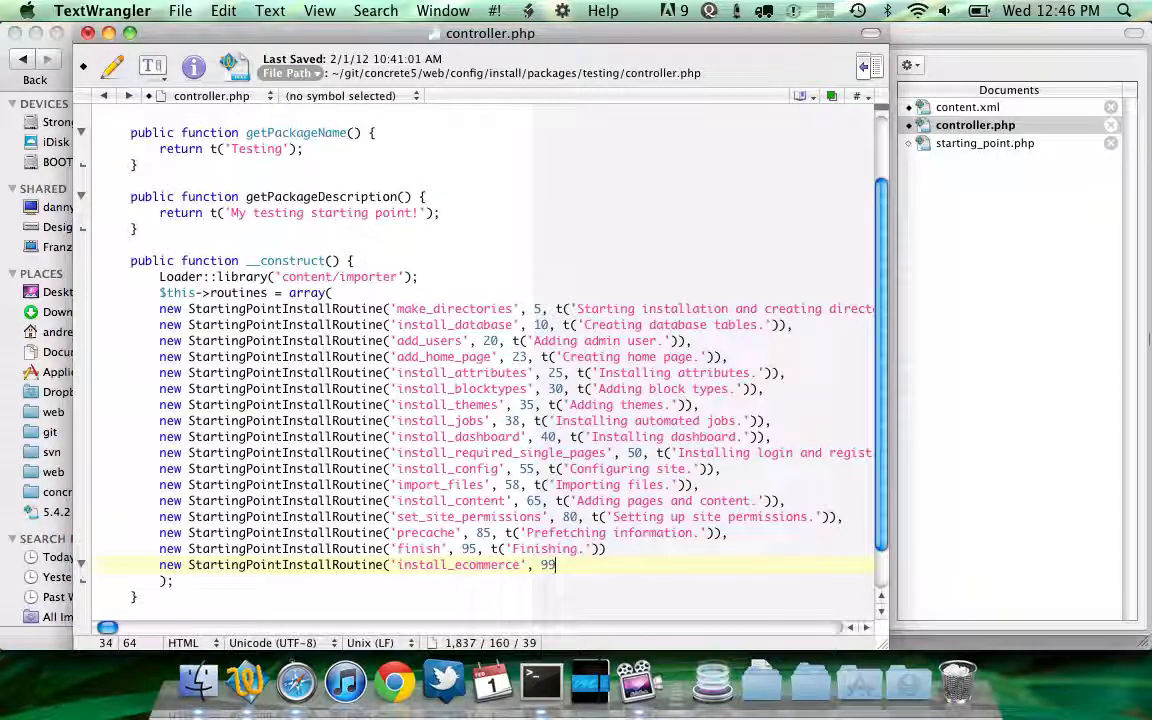
{"action": "type", "text": ", 'Installing "}
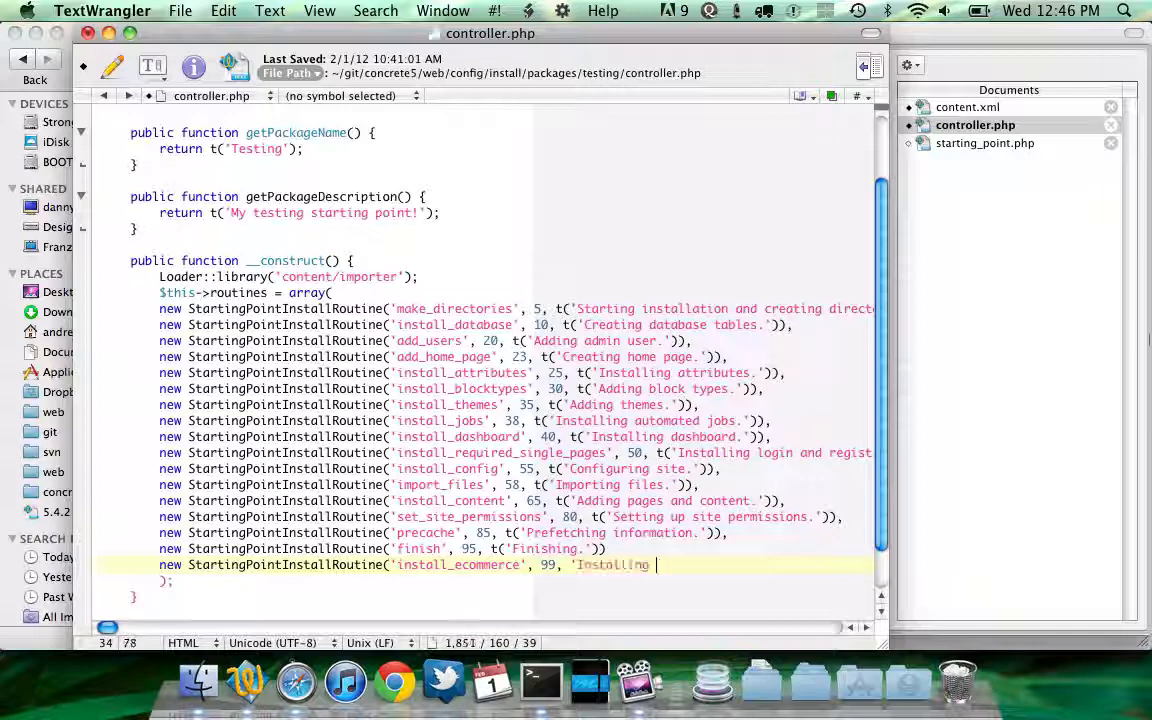
{"action": "type", "text": "eCommerce');"}
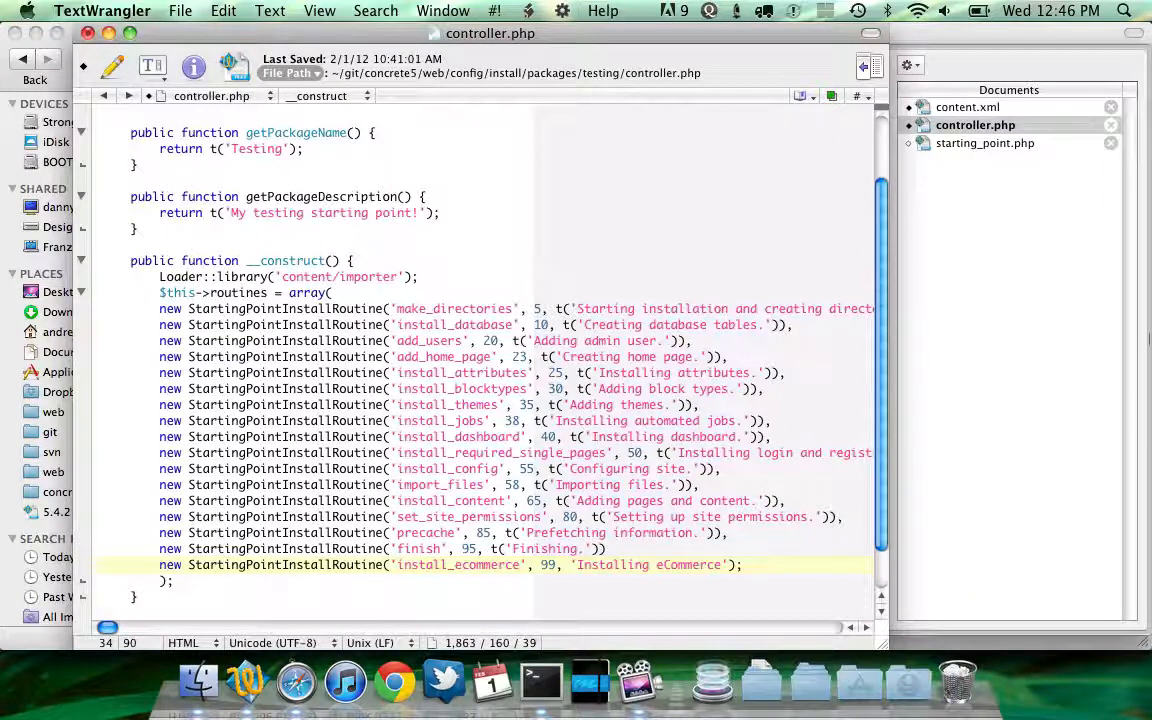
{"action": "left_click", "coordinate": [607, 549]}
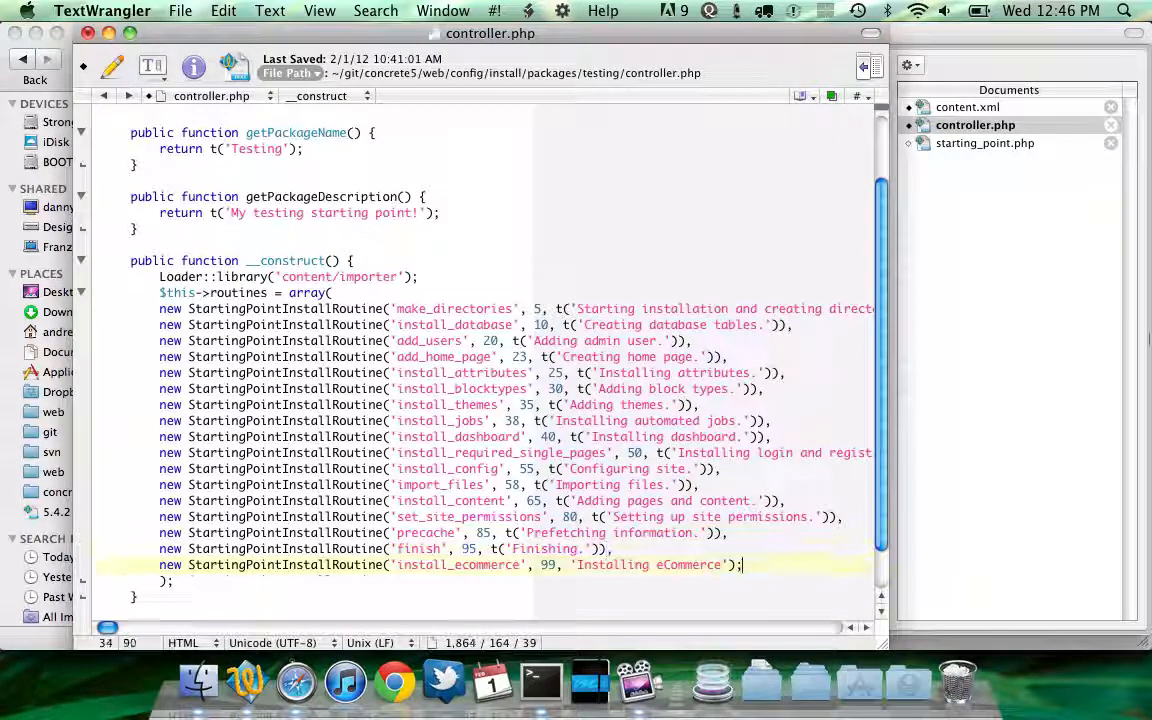
{"action": "key", "text": "BackSpace"}
Replace the whole routines array with a single appended install_ecommerce routine assigned to $this->routines[]
{"action": "left_click_drag", "start_coordinate": [102, 565], "coordinate": [102, 292]}
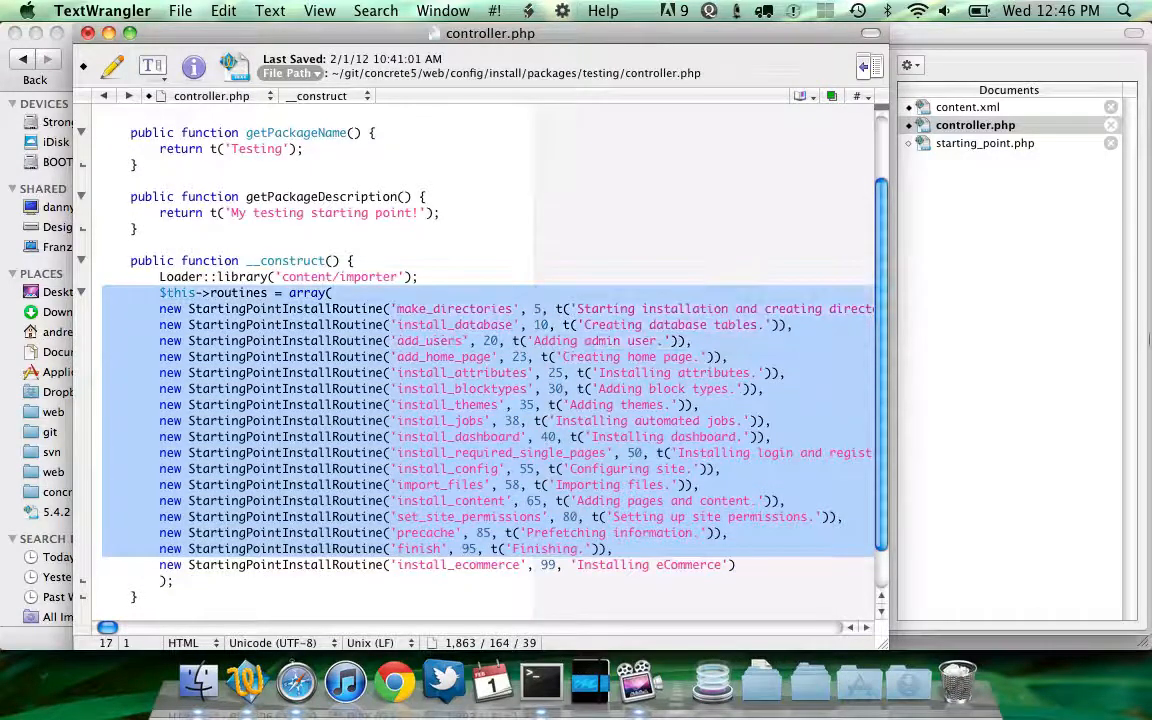
{"action": "left_click", "coordinate": [333, 292]}
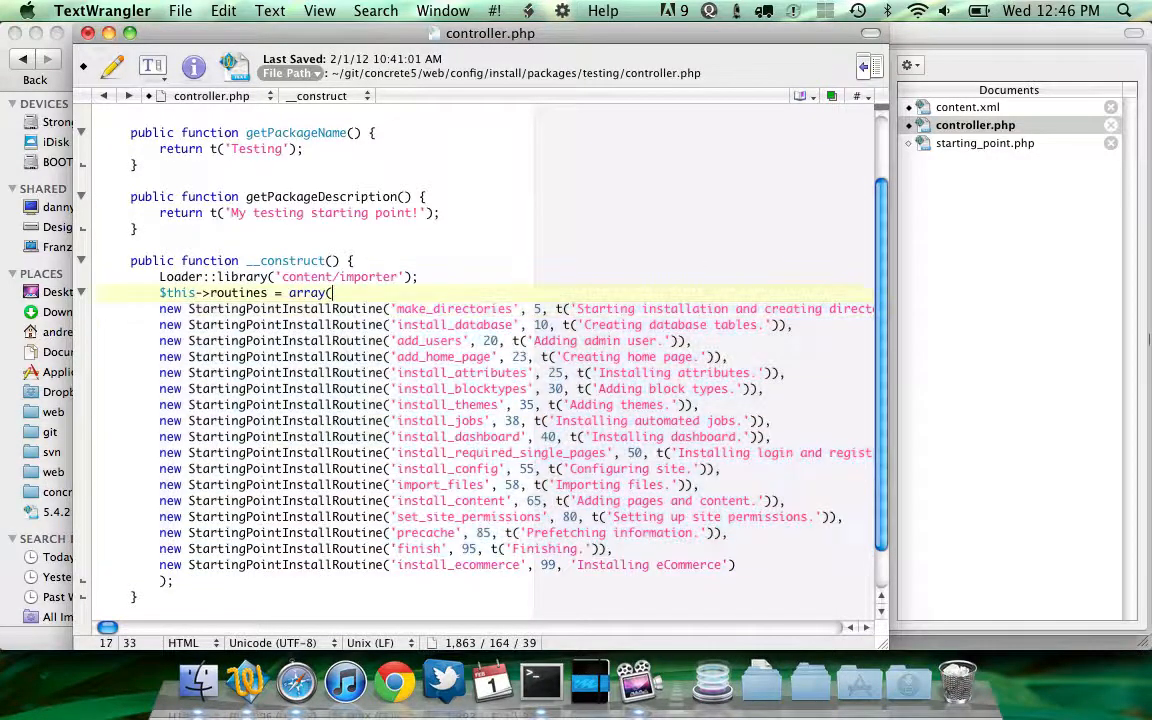
{"action": "key", "text": "BackSpace"}
{"action": "key", "text": "BackSpace"}
{"action": "key", "text": "BackSpace"}
{"action": "key", "text": "BackSpace"}
{"action": "key", "text": "BackSpace"}
{"action": "key", "text": "BackSpace"}
{"action": "key", "text": "BackSpace"}
{"action": "key", "text": "BackSpace"}
{"action": "key", "text": "BackSpace"}
{"action": "type", "text": "[] ="}
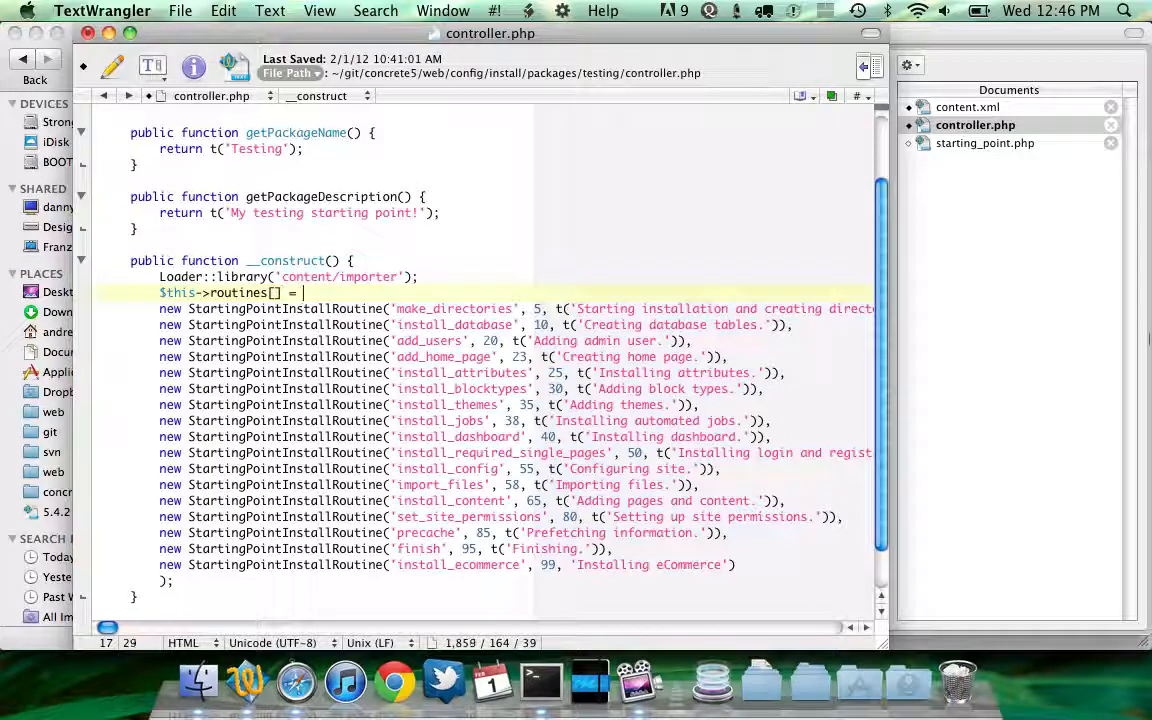
{"action": "left_click_drag", "start_coordinate": [297, 292], "coordinate": [700, 549]}
{"action": "key", "text": "BackSpace"}
{"action": "key", "text": "Delete"}
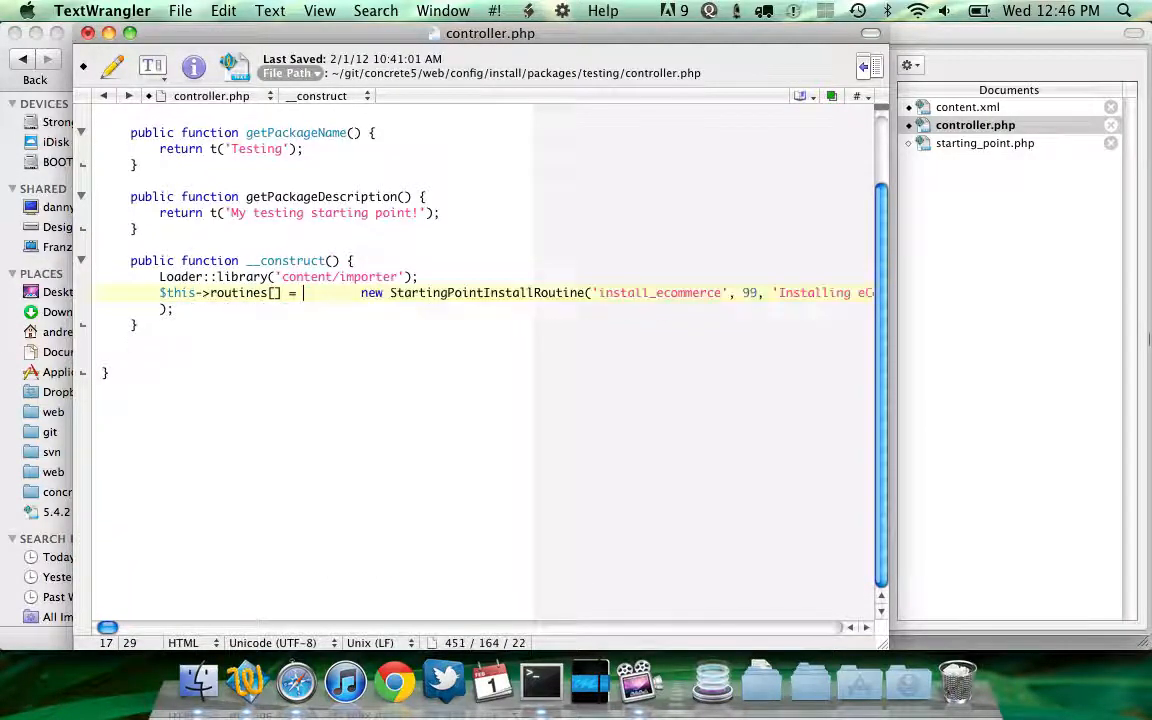
{"action": "key", "text": "Delete"}
{"action": "key", "text": "Delete"}
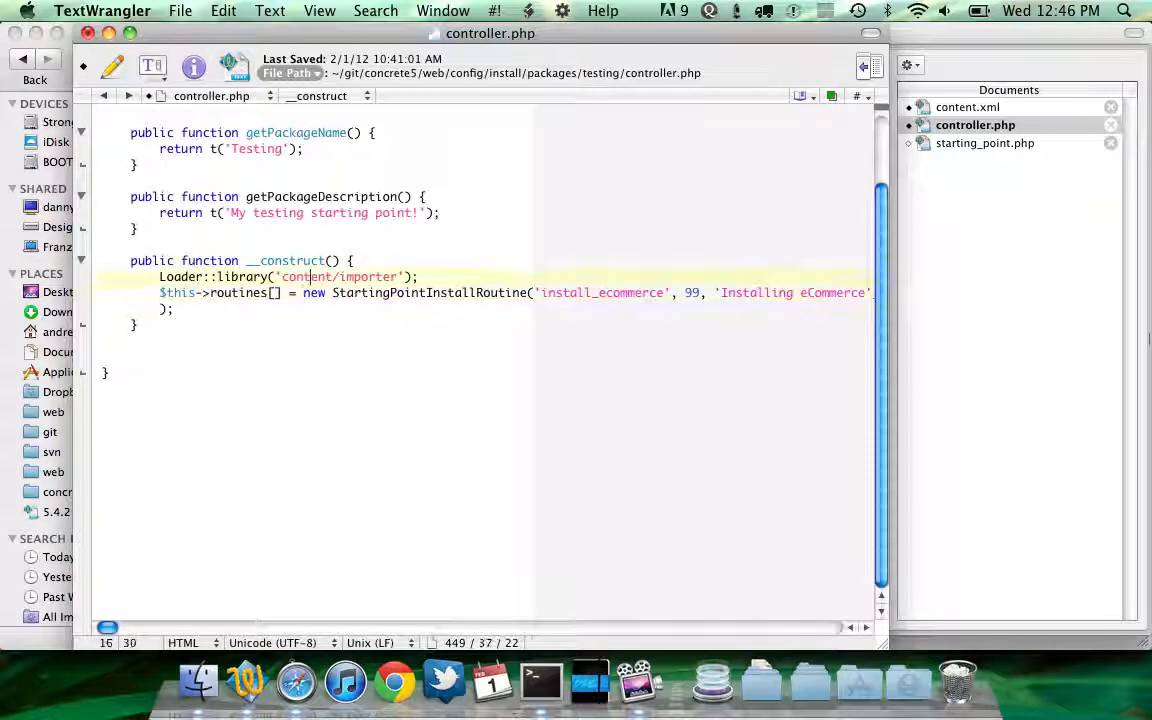
{"action": "key", "text": "Up"}
{"action": "key", "text": "super+Right"}
{"action": "key", "text": "Right"}
{"action": "key", "text": "Down"}
{"action": "key", "text": "shift+Down"}
{"action": "key", "text": "shift+Down"}
{"action": "key", "text": "Right"}
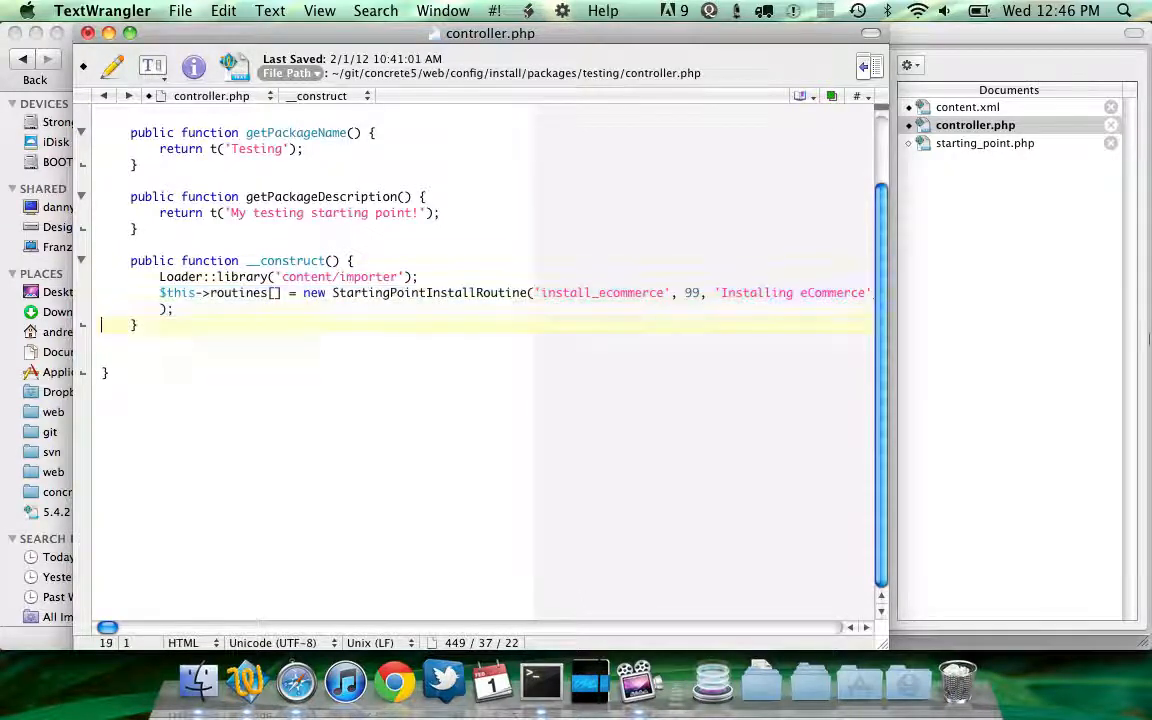
{"action": "key", "text": "shift+Up"}
{"action": "key", "text": "BackSpace"}
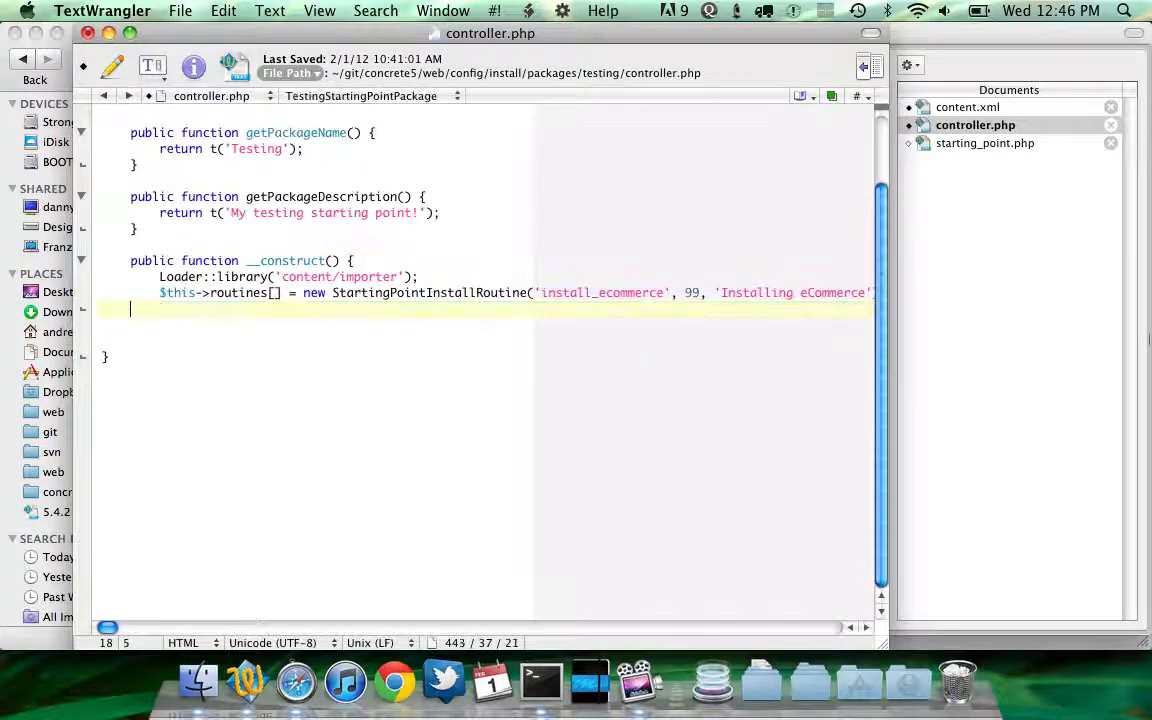
{"action": "scroll", "coordinate": [583, 440], "scroll_direction": "right", "scroll_amount": 5}
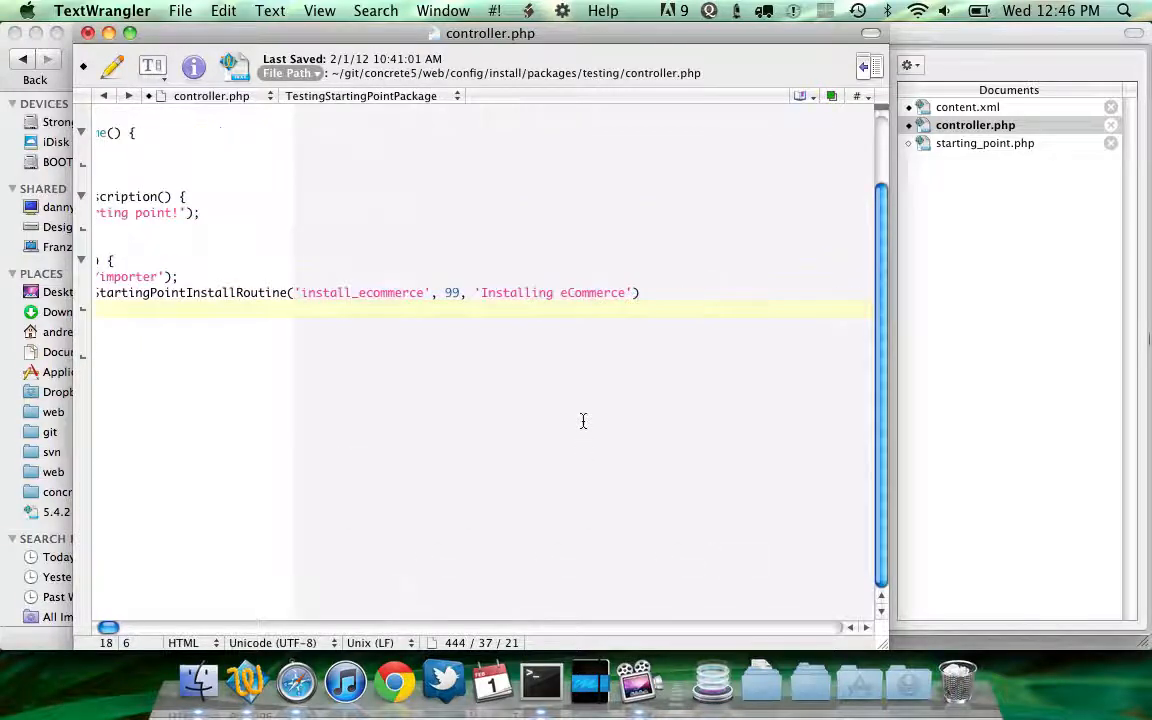
{"action": "left_click", "coordinate": [652, 289]}
{"action": "type", "text": ";"}
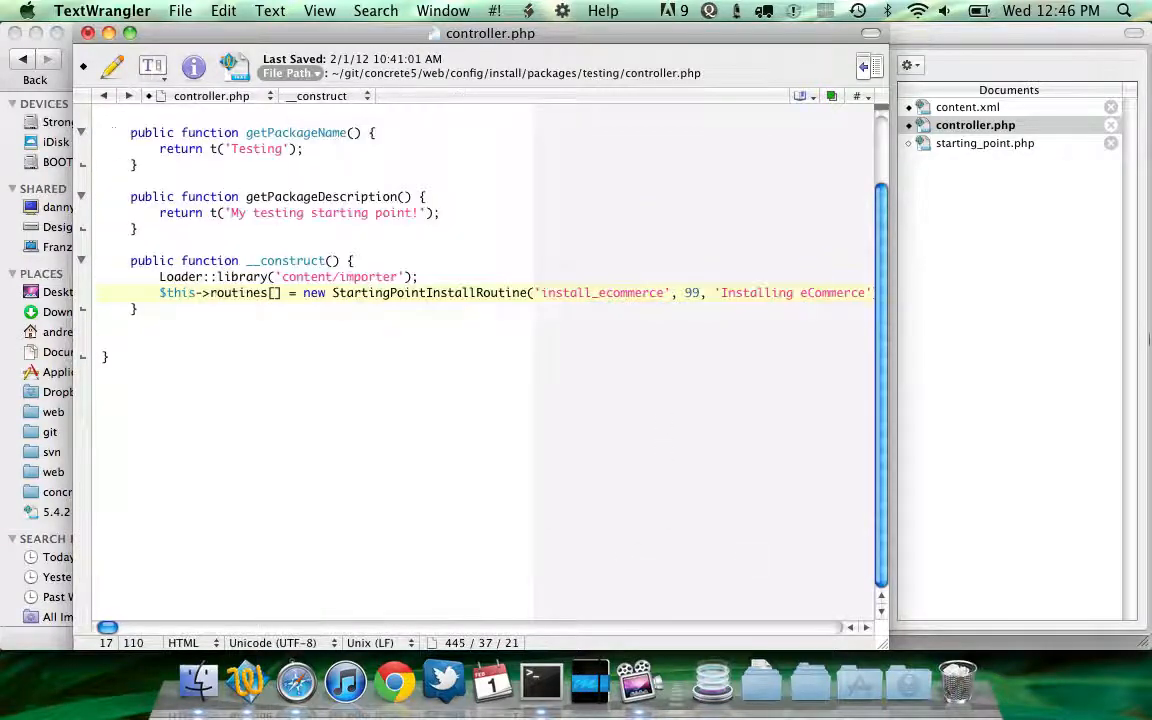
Undo all constructor edits in controller.php, removing the pasted __construct function entirely
{"action": "key", "text": "super+z"}
{"action": "key", "text": "super+z"}
{"action": "key", "text": "super+z"}
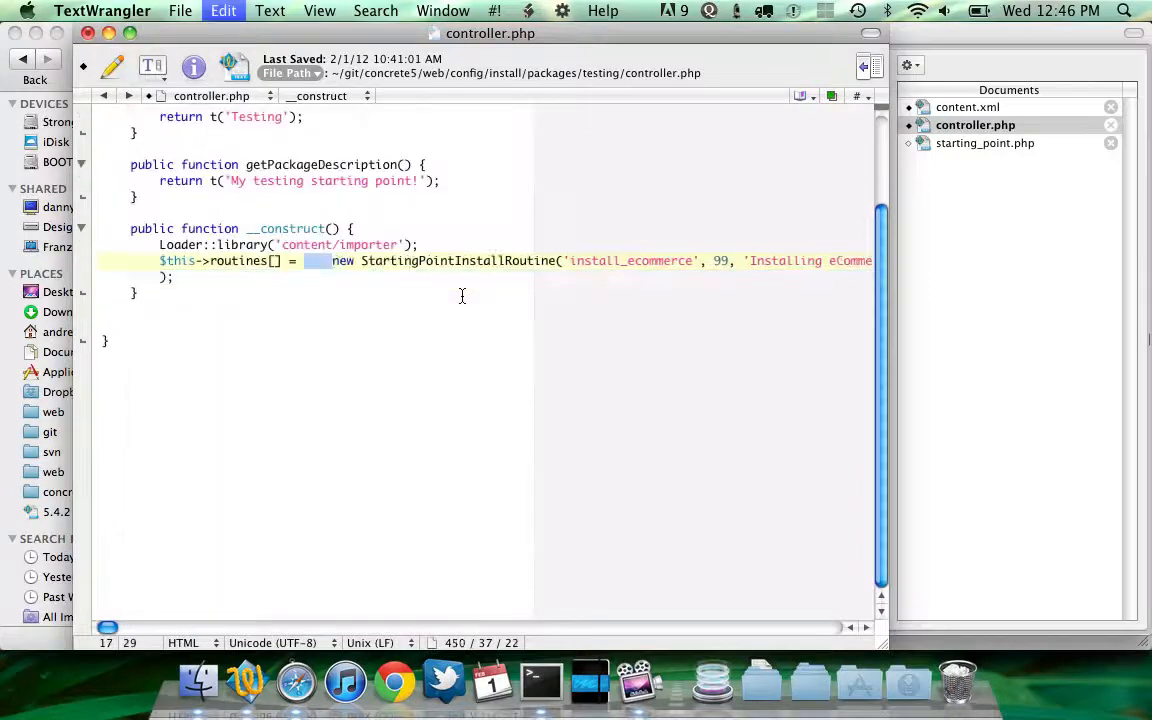
{"action": "key", "text": "super+z"}
{"action": "key", "text": "super+z"}
{"action": "key", "text": "super+z"}
{"action": "key", "text": "super+z"}
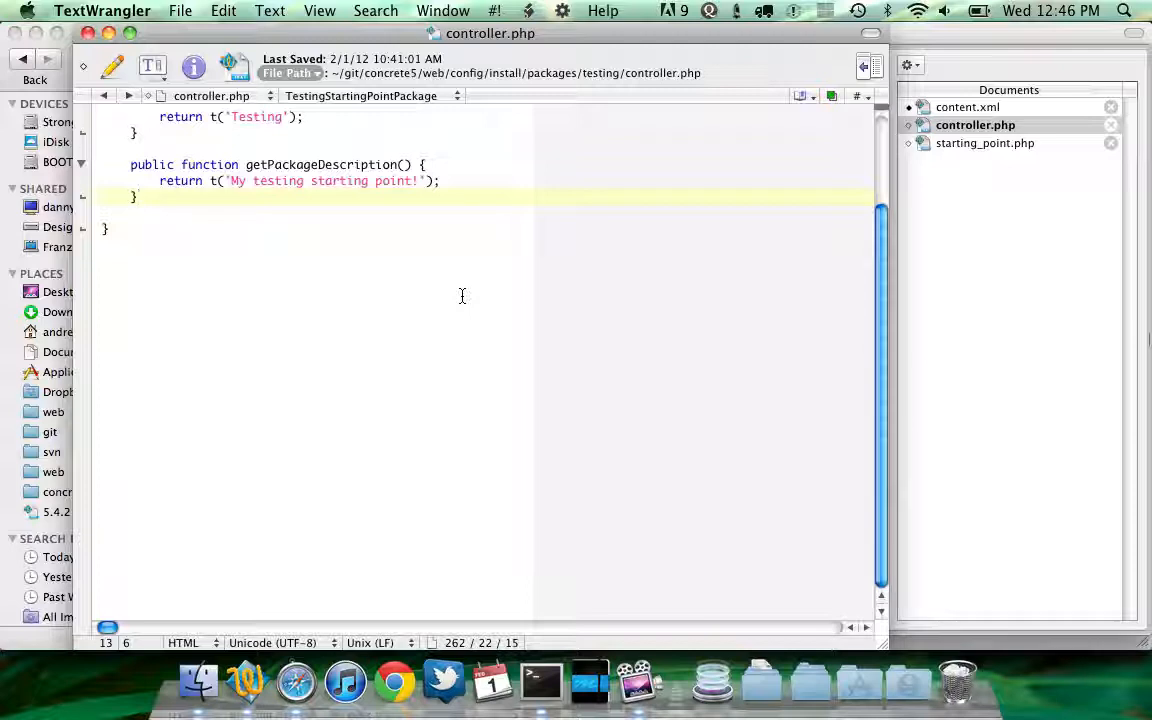
Switch between controller.php and starting_point.php to compare the class with the default routines constructor
{"action": "scroll", "coordinate": [462, 296], "scroll_direction": "up", "scroll_amount": 3}
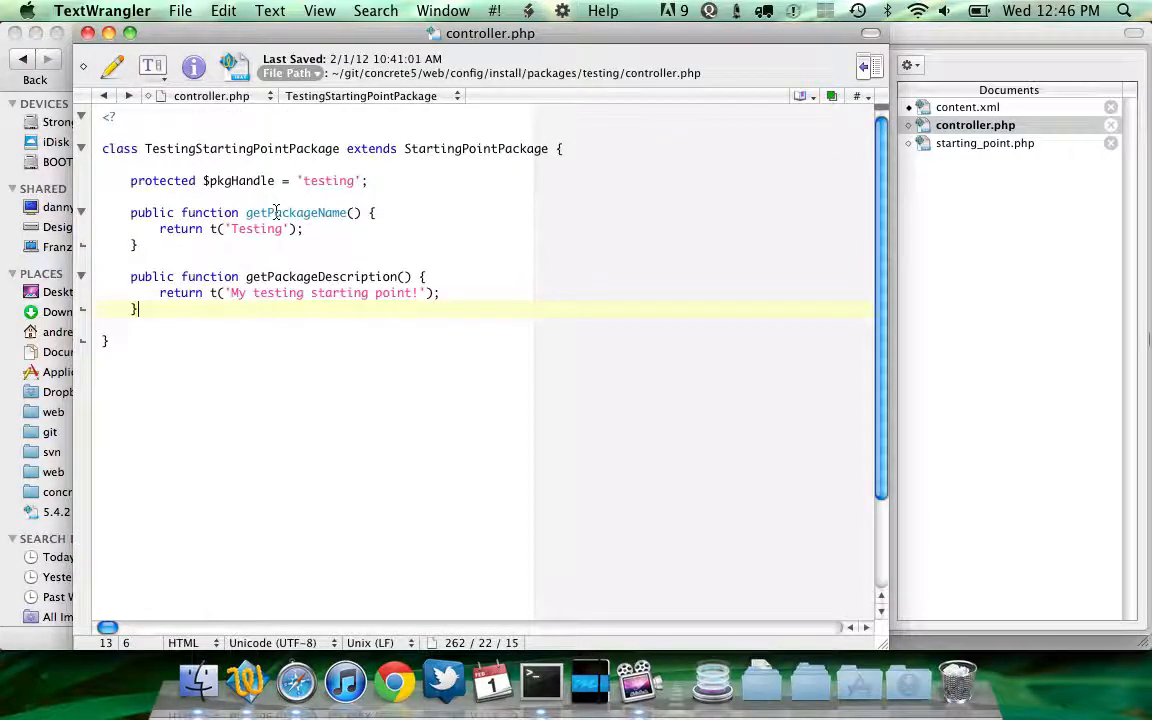
{"action": "left_click", "coordinate": [964, 143]}
{"action": "left_click", "coordinate": [687, 215]}
{"action": "scroll", "coordinate": [687, 215], "scroll_direction": "up", "scroll_amount": 4}
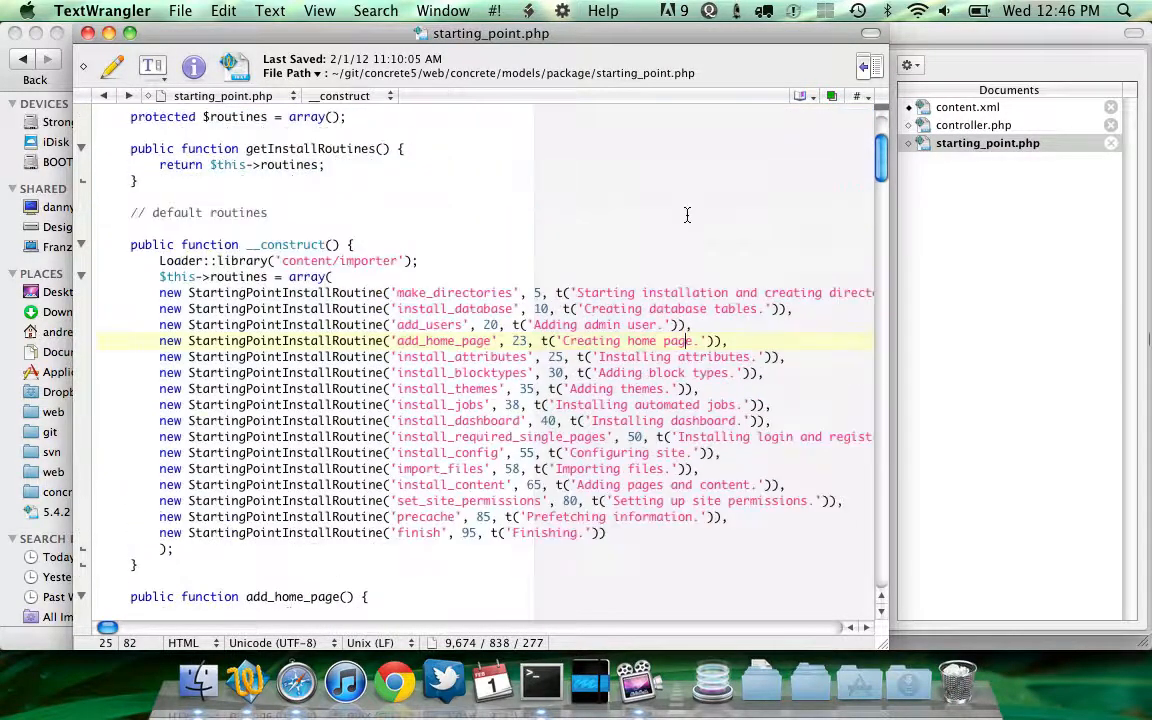
{"action": "left_click", "coordinate": [962, 125]}
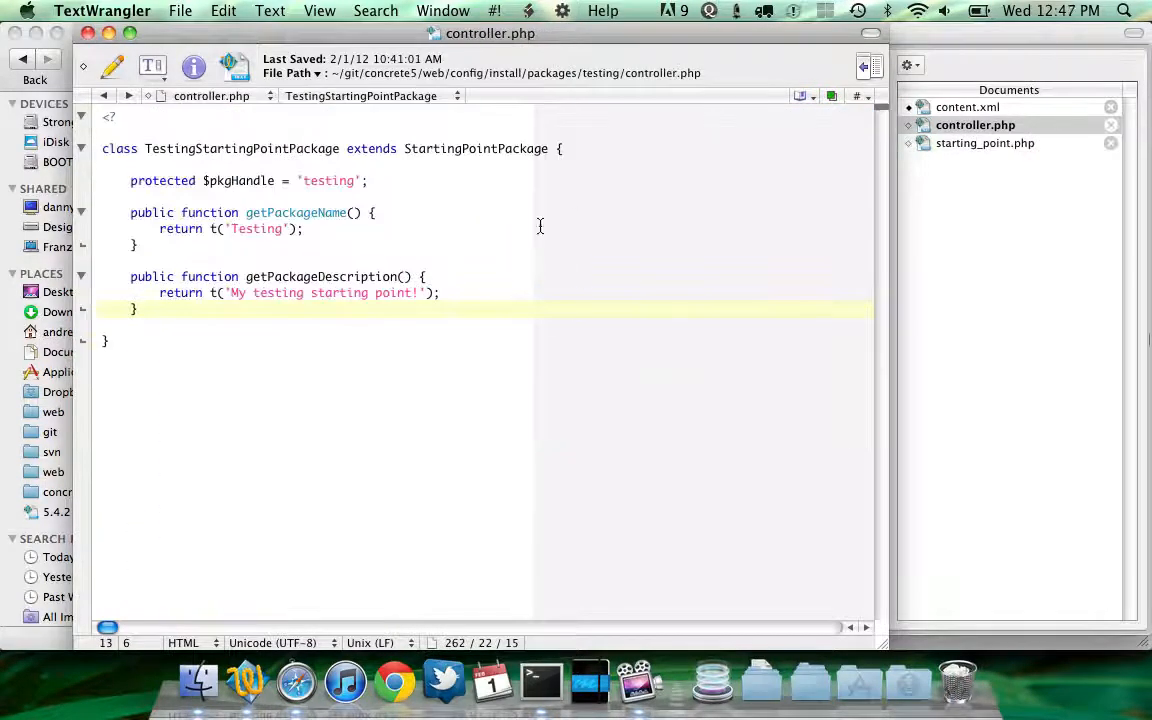
{"action": "left_click", "coordinate": [1050, 144]}
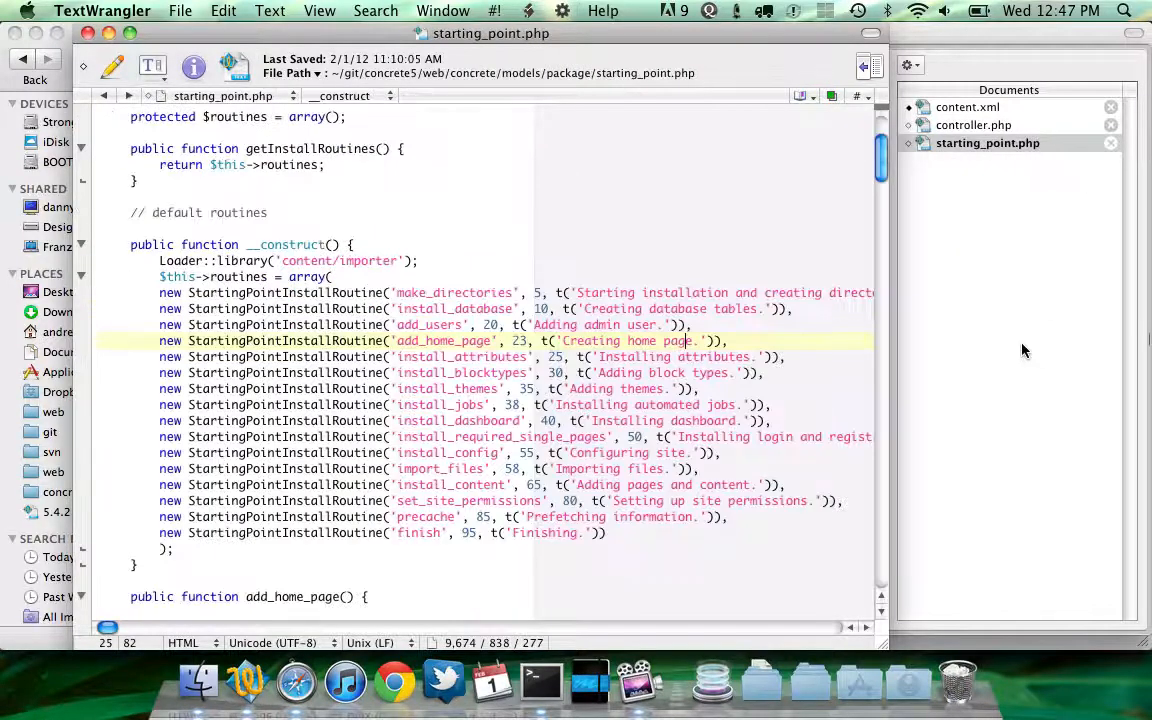
{"action": "scroll", "coordinate": [836, 332], "scroll_direction": "down", "scroll_amount": 1}
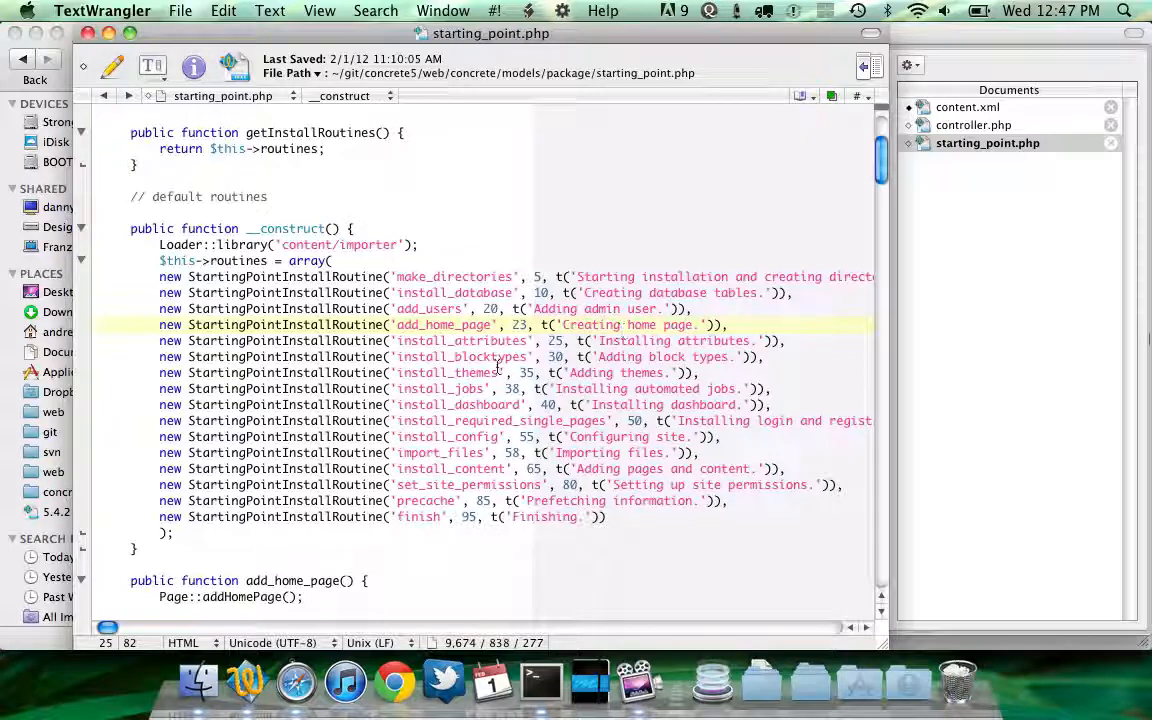
Look up the install_blocktypes method in starting_point.php and examine the XML file it imports, then revisit content.xml and controller.php
{"action": "left_click", "coordinate": [500, 358]}
{"action": "double_click", "coordinate": [500, 358]}
{"action": "key", "text": "super+h"}
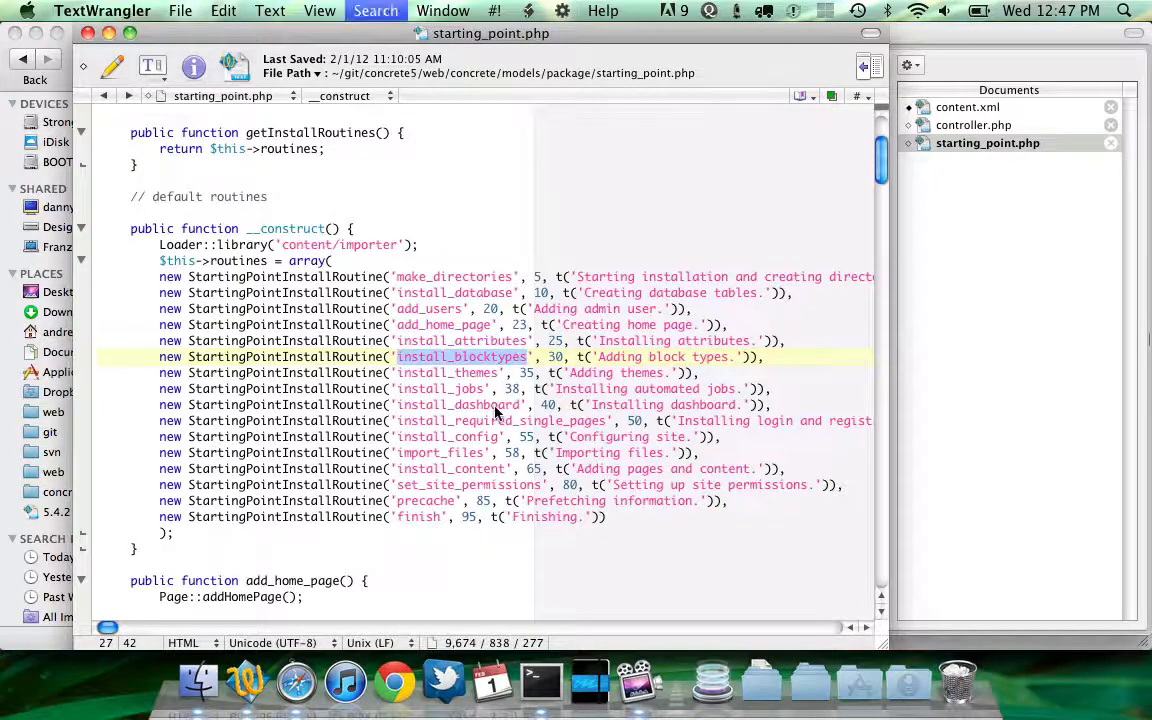
{"action": "left_click", "coordinate": [329, 276]}
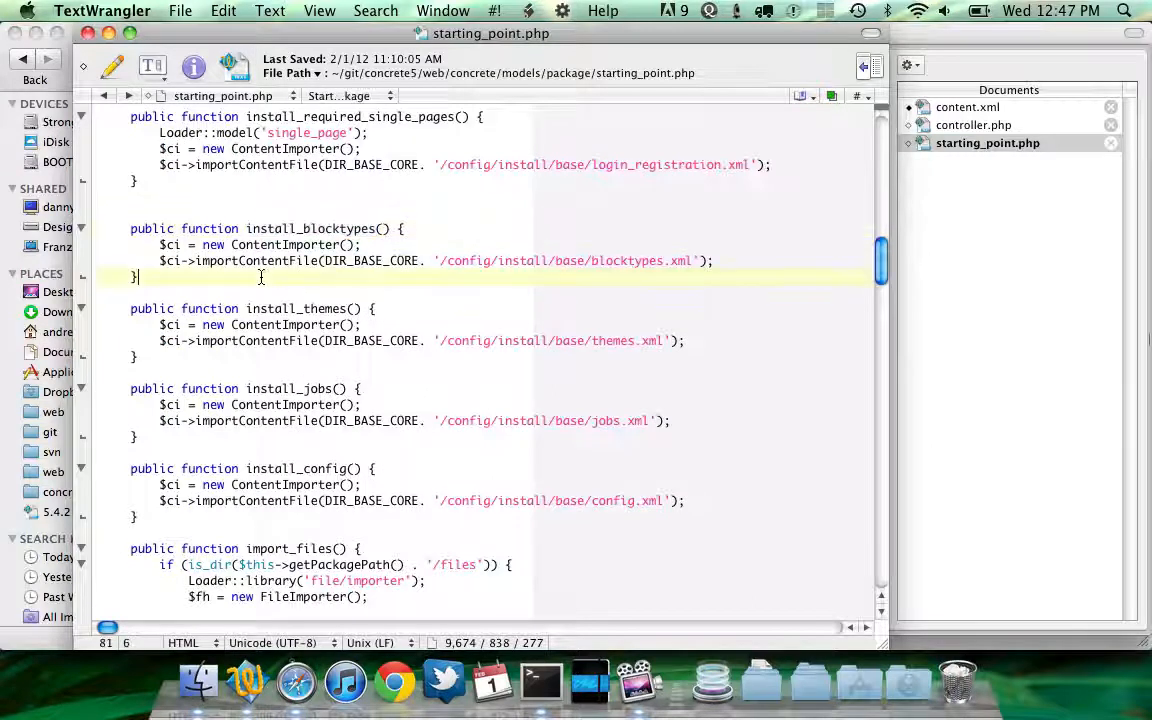
{"action": "double_click", "coordinate": [591, 260]}
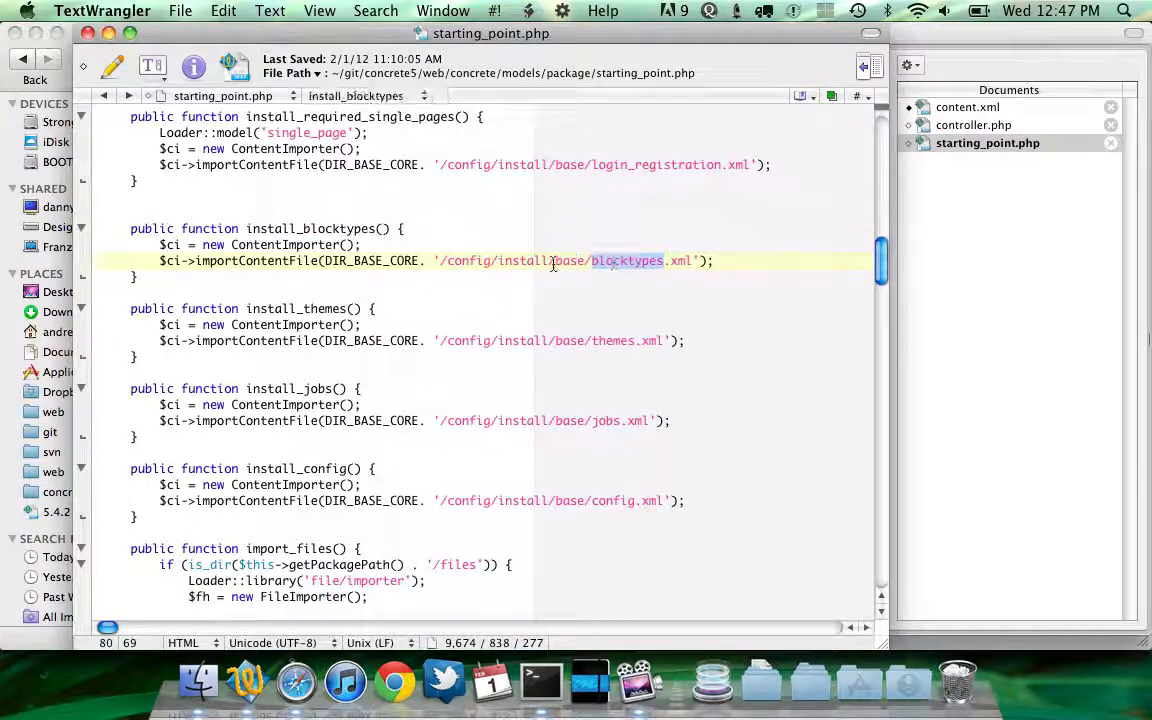
{"action": "left_click", "coordinate": [503, 265]}
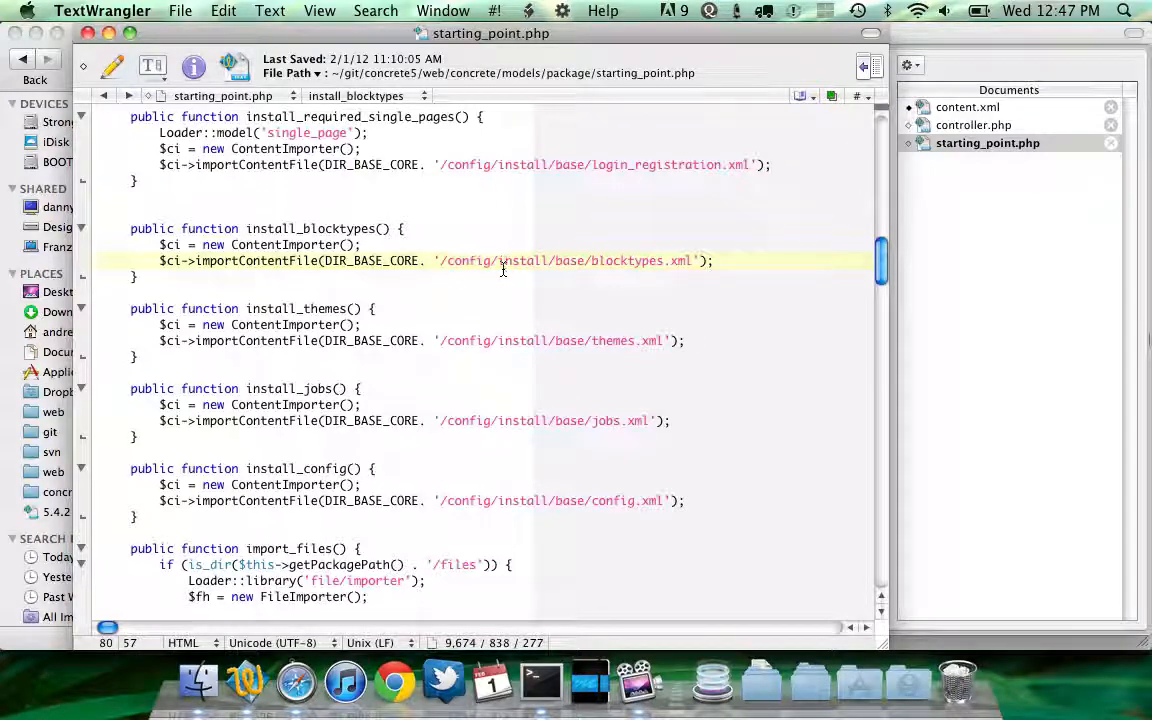
{"action": "scroll", "coordinate": [503, 268], "scroll_direction": "up", "scroll_amount": 15}
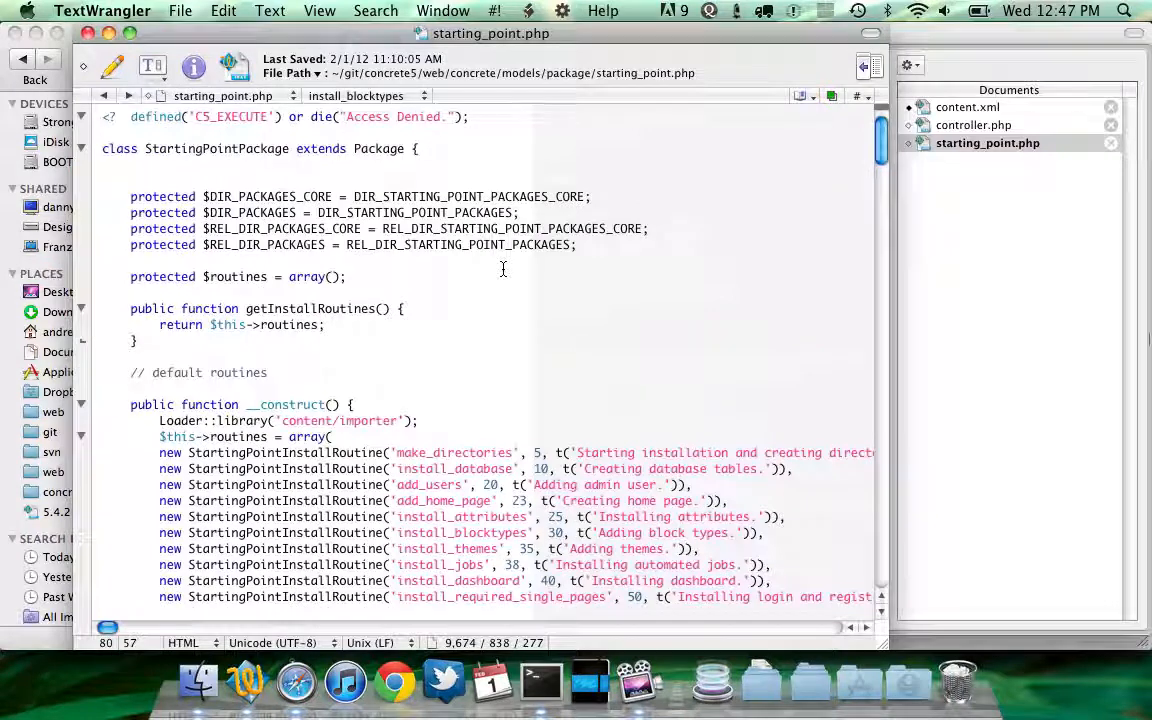
{"action": "left_click", "coordinate": [1008, 110]}
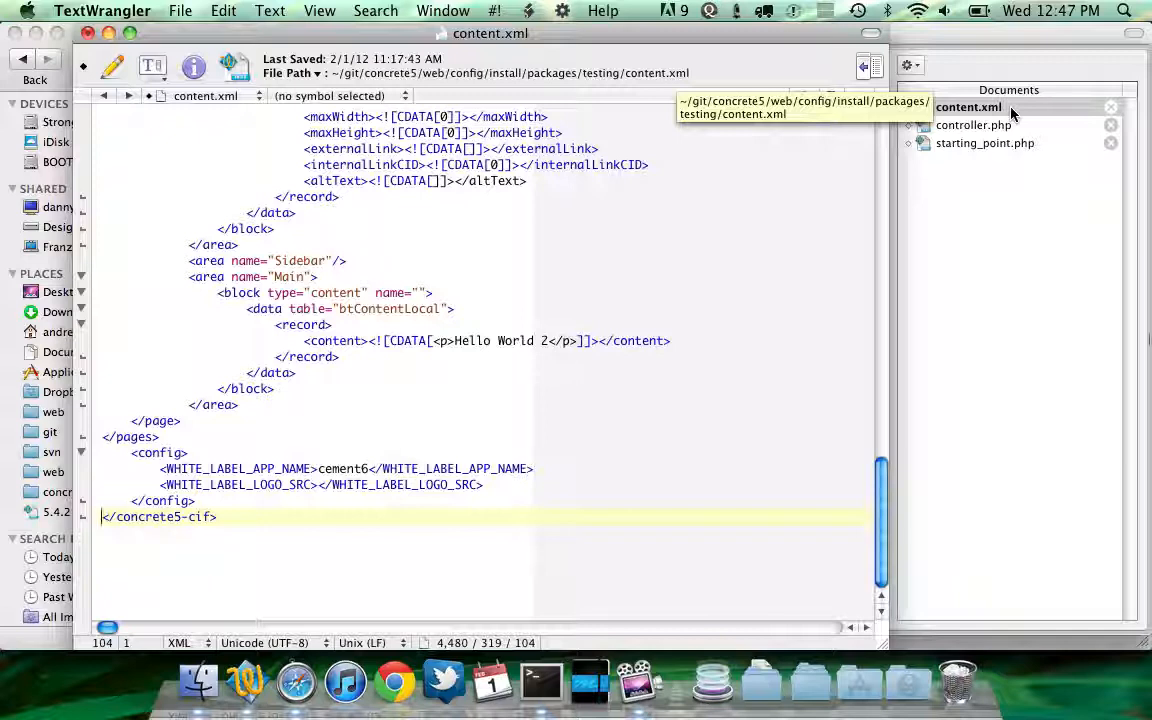
{"action": "left_click", "coordinate": [985, 124]}
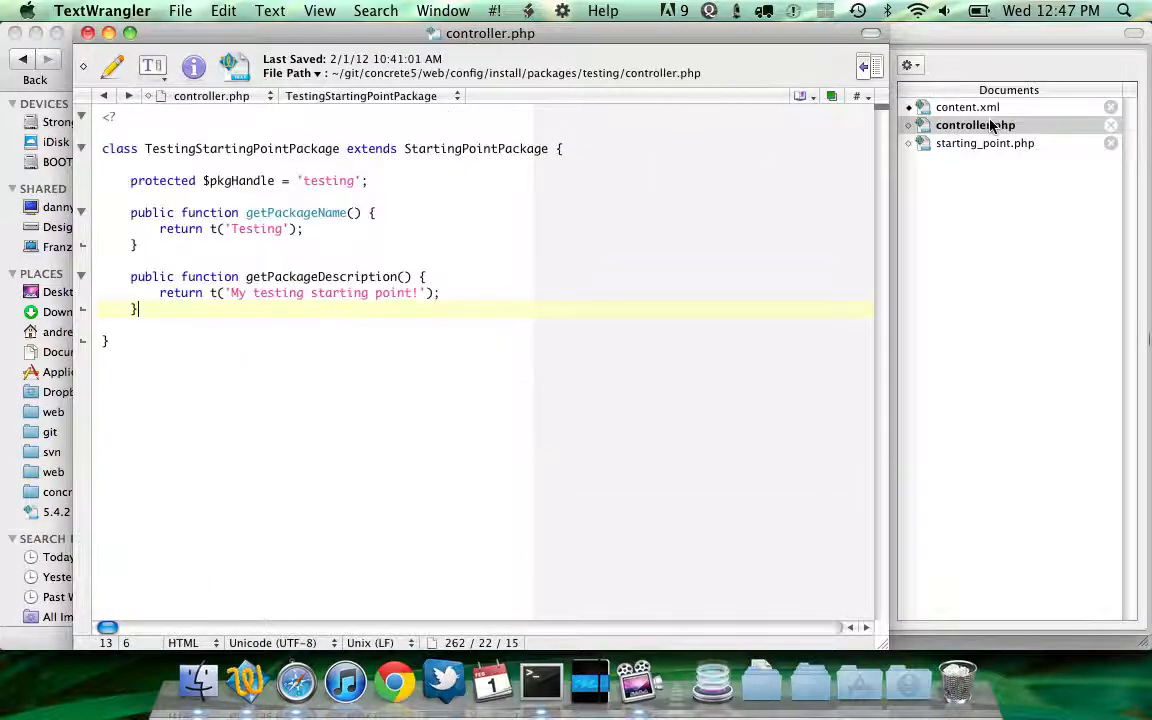
Close controller.php and browse the site's themes, packages and config folders in Finder
{"action": "key", "text": "super+w"}
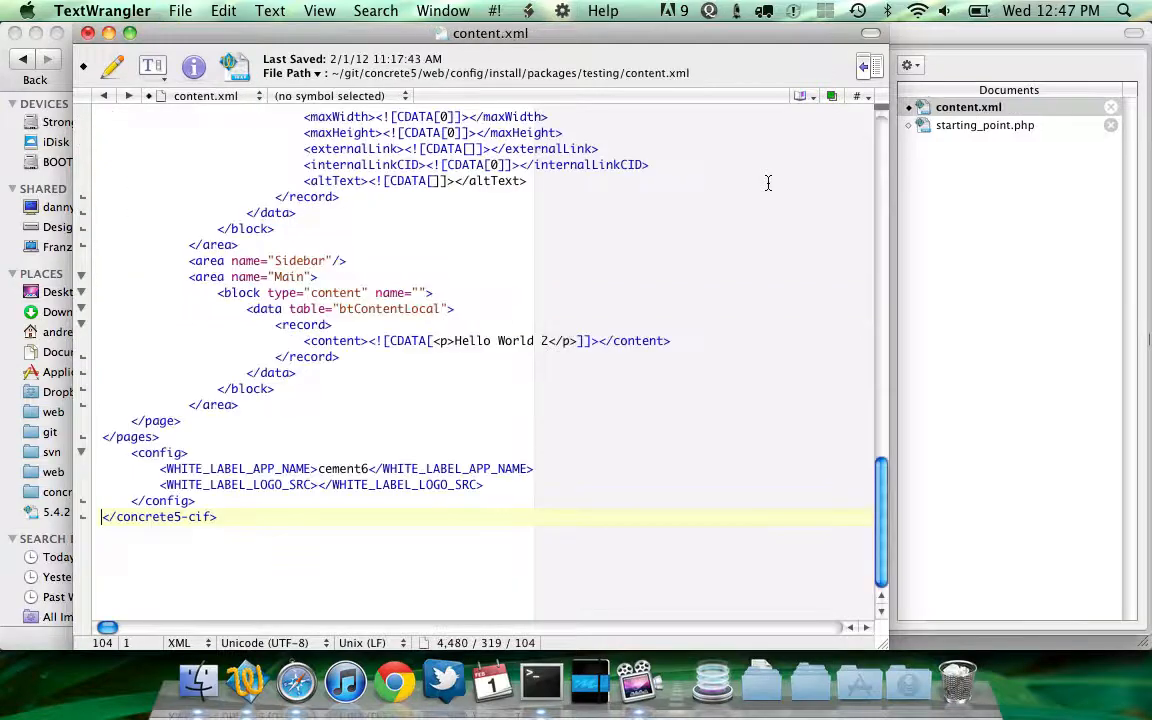
{"action": "key", "text": "super+Tab"}
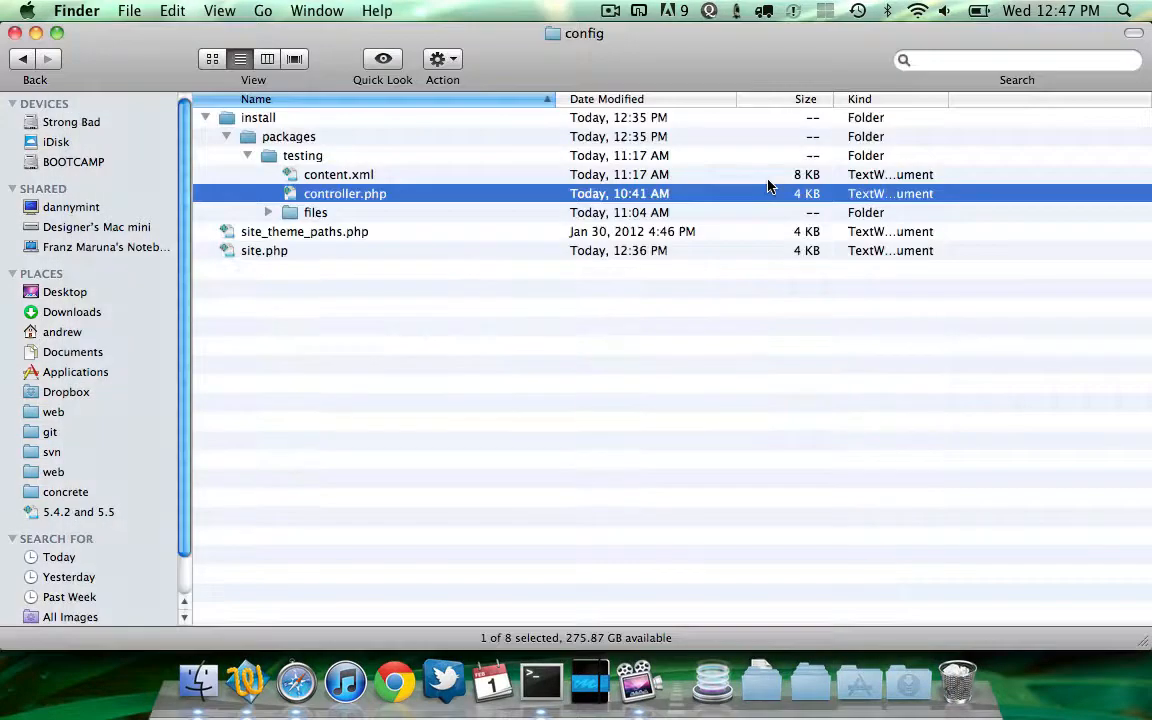
{"action": "key", "text": "super+Up"}
{"action": "type", "text": "th"}
{"action": "key", "text": "super+Down"}
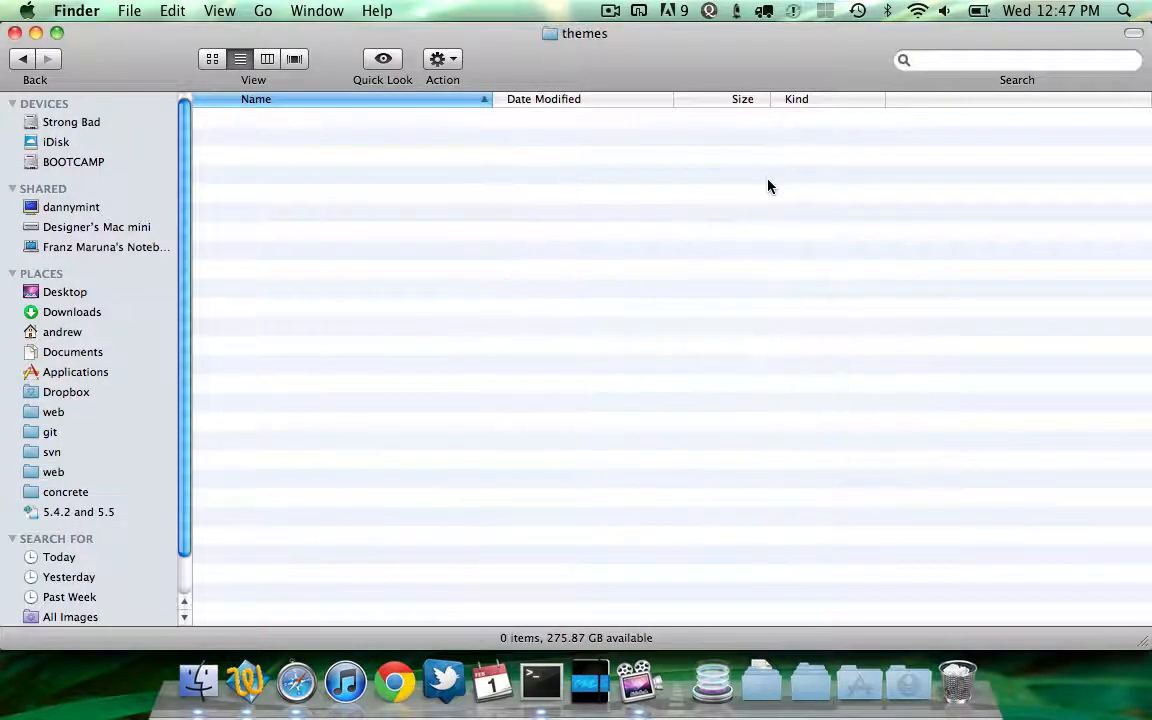
{"action": "key", "text": "super+Up"}
{"action": "type", "text": "p"}
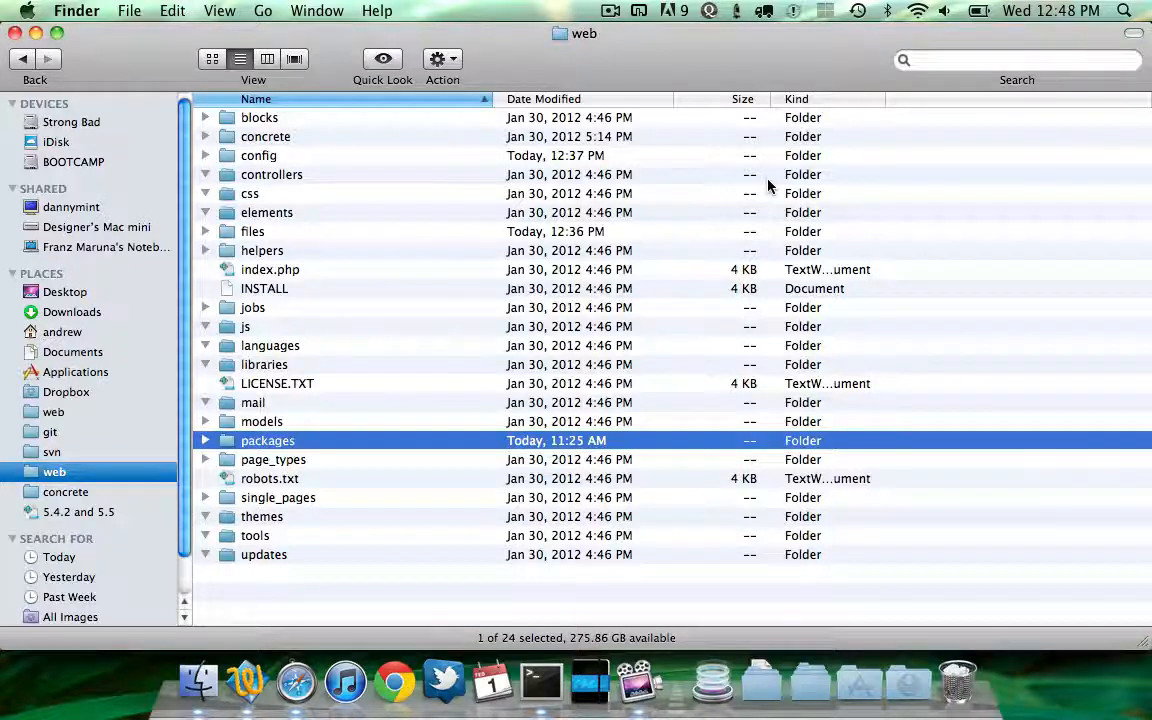
{"action": "key", "text": "Up"}
{"action": "key", "text": "Up"}
{"action": "key", "text": "Up"}
{"action": "key", "text": "Up"}
{"action": "key", "text": "Up"}
{"action": "key", "text": "Up"}
{"action": "key", "text": "Up"}
{"action": "key", "text": "Up"}
{"action": "key", "text": "Up"}
{"action": "key", "text": "Up"}
{"action": "key", "text": "Up"}
{"action": "key", "text": "Up"}
{"action": "key", "text": "Up"}
{"action": "key", "text": "Up"}
{"action": "key", "text": "Up"}
{"action": "key", "text": "Up"}
{"action": "key", "text": "Down"}
{"action": "key", "text": "Down"}
{"action": "key", "text": "Down"}
{"action": "key", "text": "Down"}
{"action": "key", "text": "Down"}
{"action": "key", "text": "Down"}
{"action": "key", "text": "Down"}
{"action": "key", "text": "Down"}
{"action": "key", "text": "Down"}
{"action": "key", "text": "Down"}
{"action": "key", "text": "Down"}
{"action": "key", "text": "Down"}
{"action": "key", "text": "Down"}
{"action": "key", "text": "Down"}
{"action": "key", "text": "Down"}
{"action": "type", "text": "conf"}
{"action": "key", "text": "super+Down"}
{"action": "key", "text": "Down"}
{"action": "key", "text": "Down"}
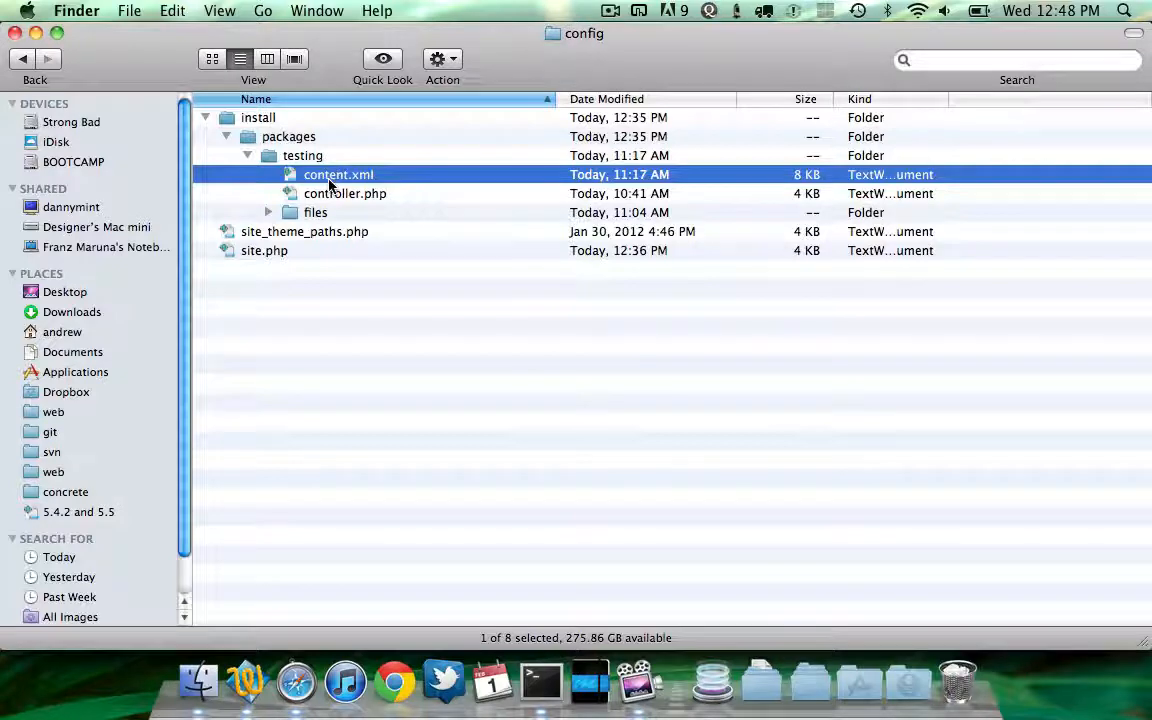
Open the theme_natural_essence package folder and select its controller.php
{"action": "key", "text": "Return"}
{"action": "key", "text": "super+Up"}
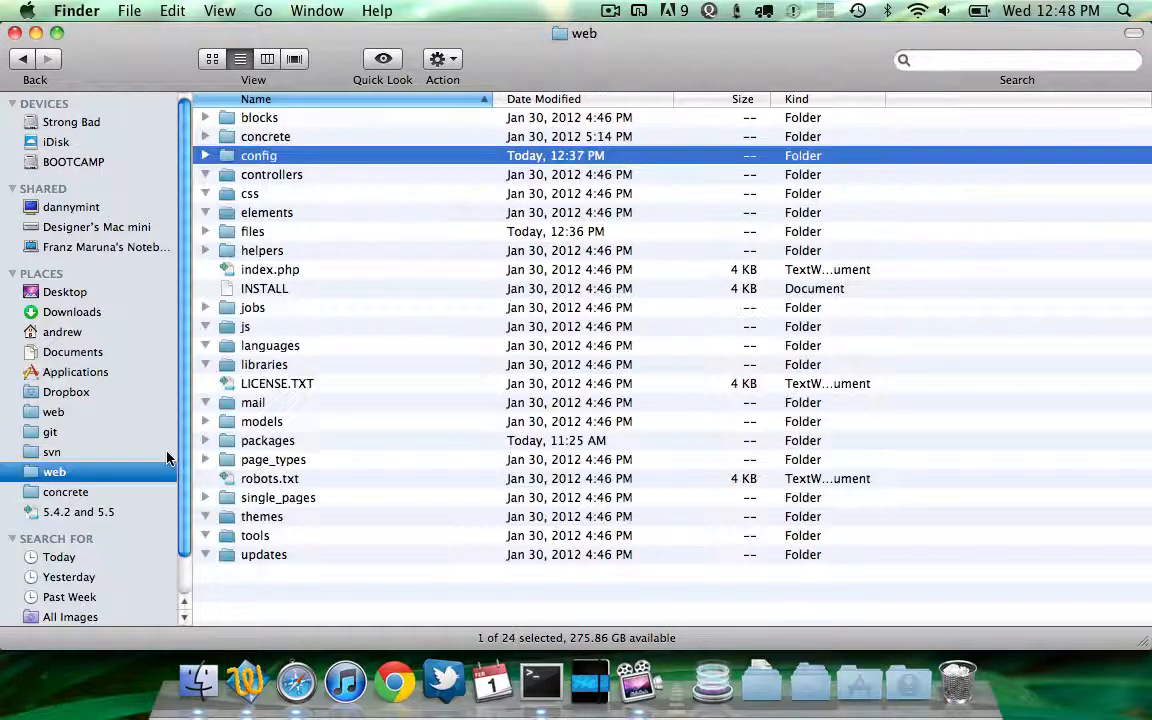
{"action": "key", "text": "t"}
{"action": "key", "text": "p"}
{"action": "key", "text": "super+Down"}
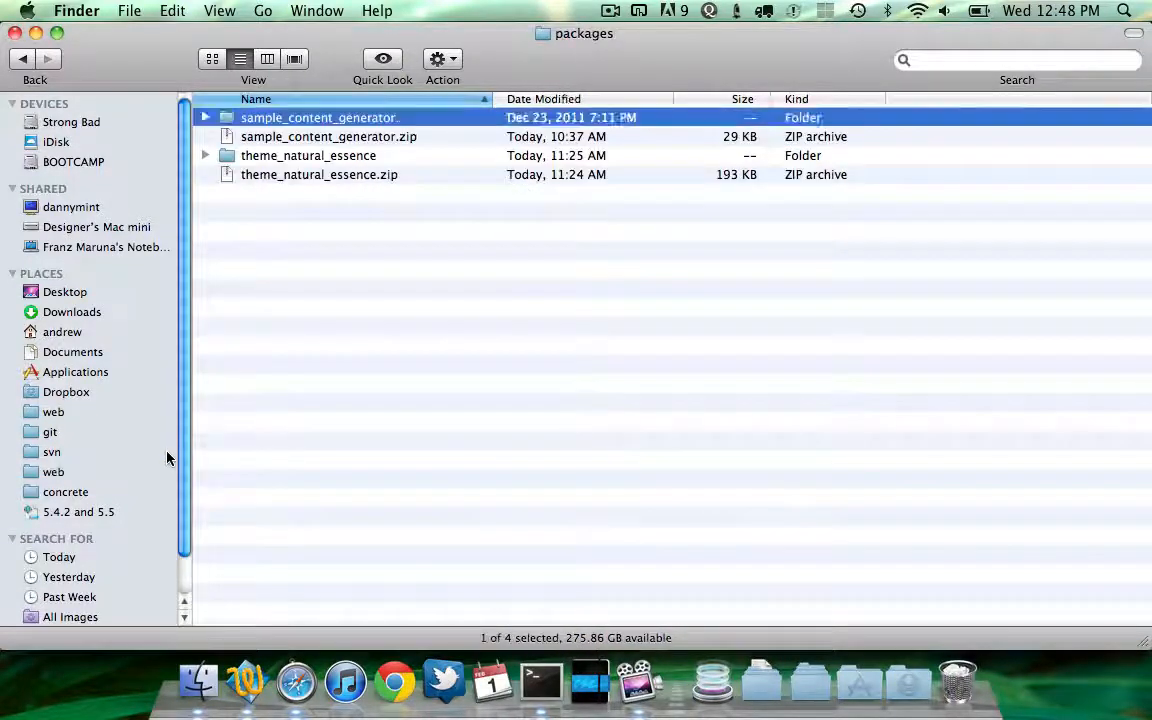
{"action": "key", "text": "t"}
{"action": "key", "text": "Right"}
{"action": "key", "text": "super+Down"}
{"action": "key", "text": "Up"}
{"action": "key", "text": "Up"}
{"action": "key", "text": "Up"}
{"action": "key", "text": "Up"}
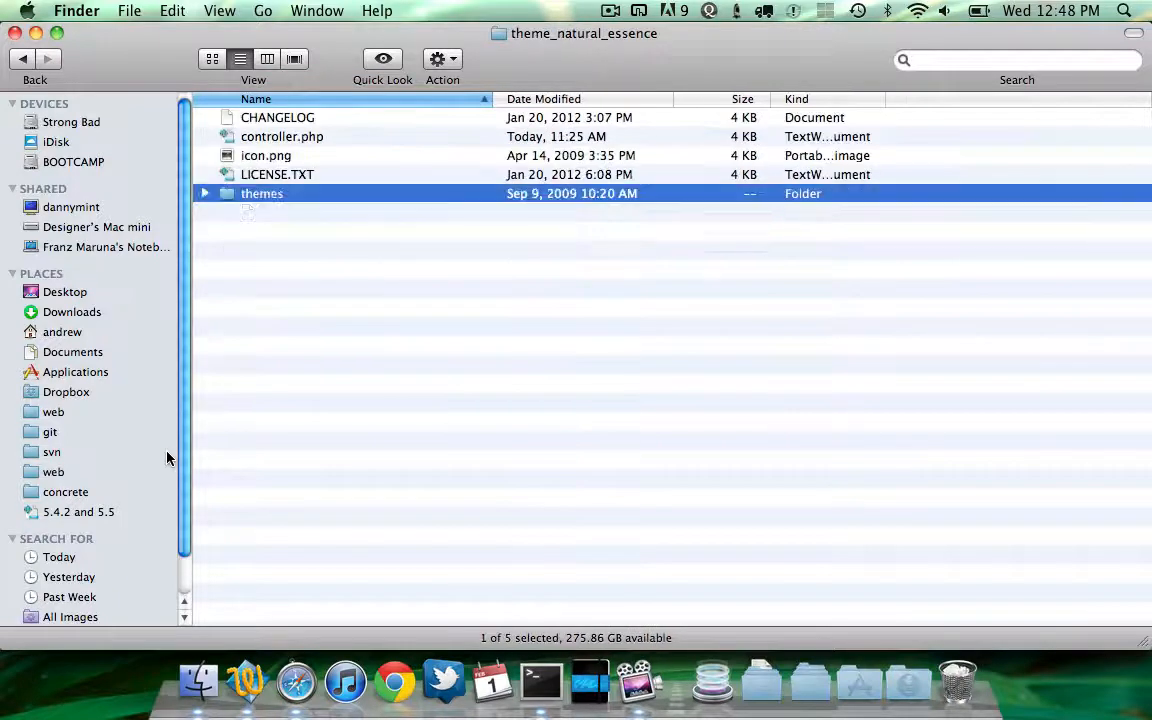
{"action": "key", "text": "Up"}
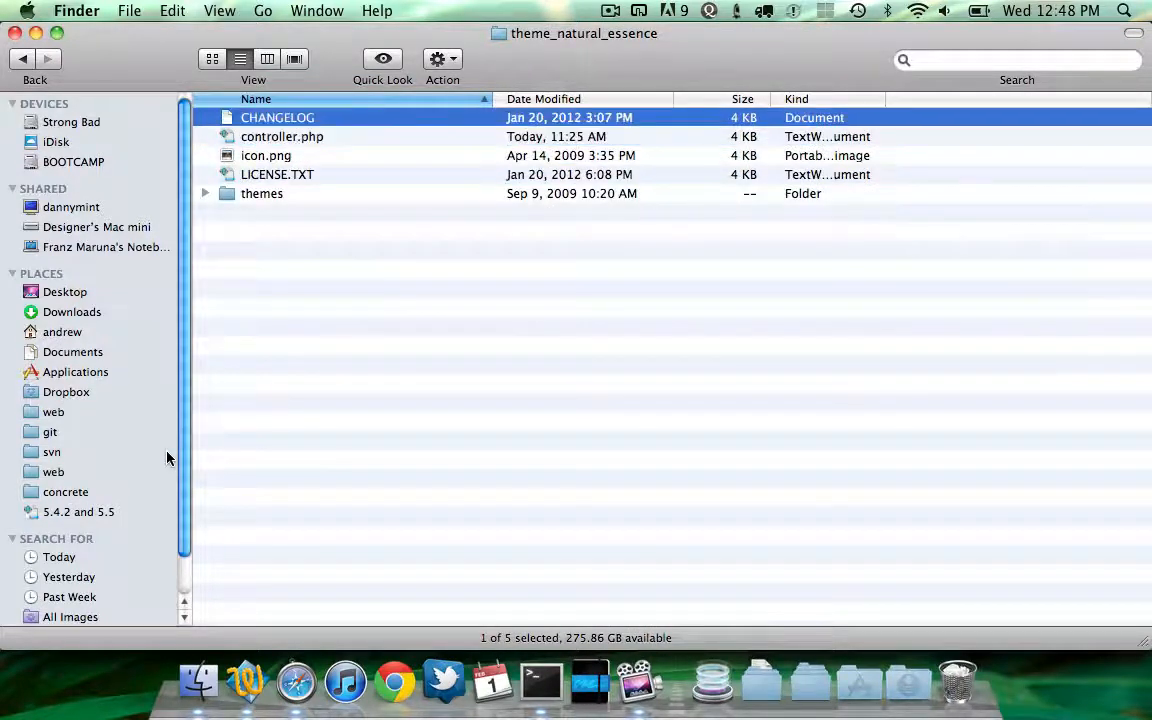
{"action": "key", "text": "Down"}
Try adding a content.xml to the theme package by duplicating controller.php and renaming the copy, then delete it
{"action": "key", "text": "super+d"}
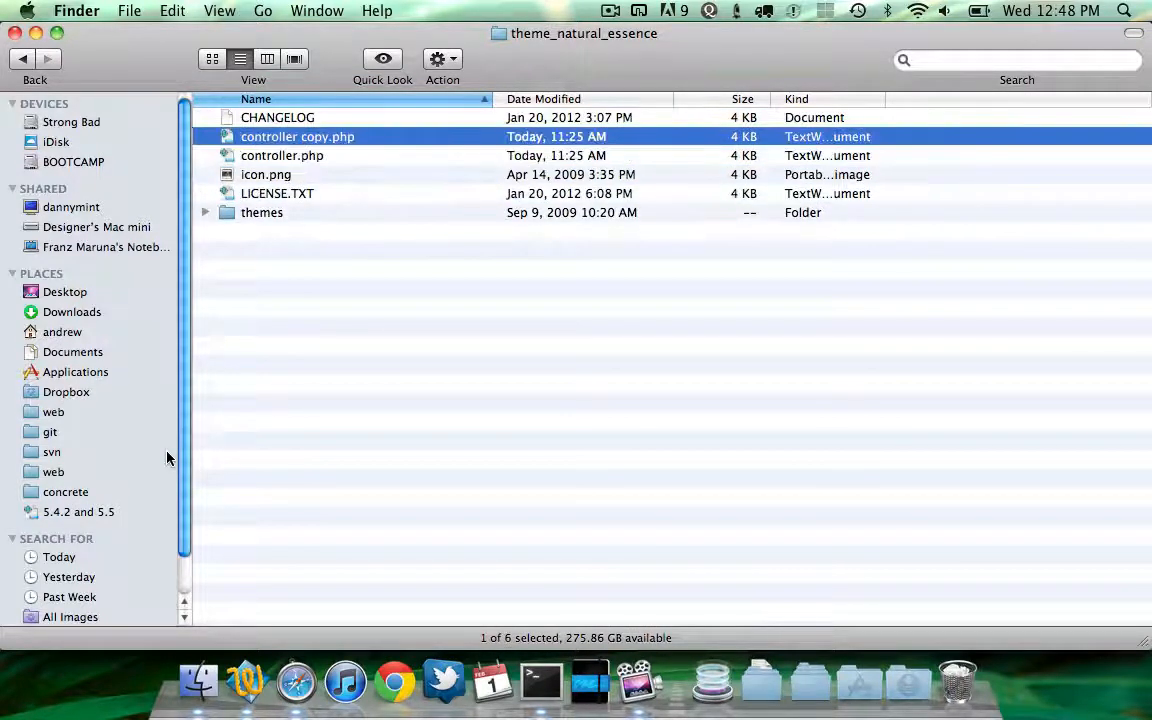
{"action": "key", "text": "super+a"}
{"action": "key", "text": "Down"}
{"action": "key", "text": "Up"}
{"action": "key", "text": "Up"}
{"action": "key", "text": "Up"}
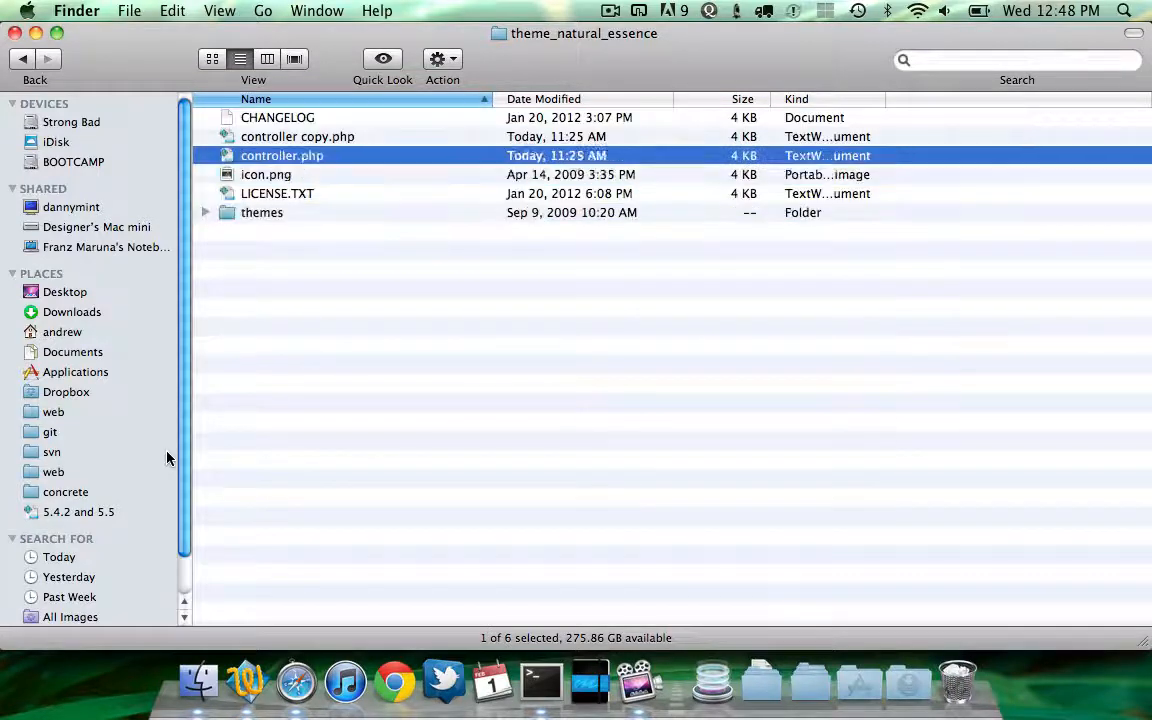
{"action": "key", "text": "Up"}
{"action": "key", "text": "Return"}
{"action": "type", "text": "content.xml"}
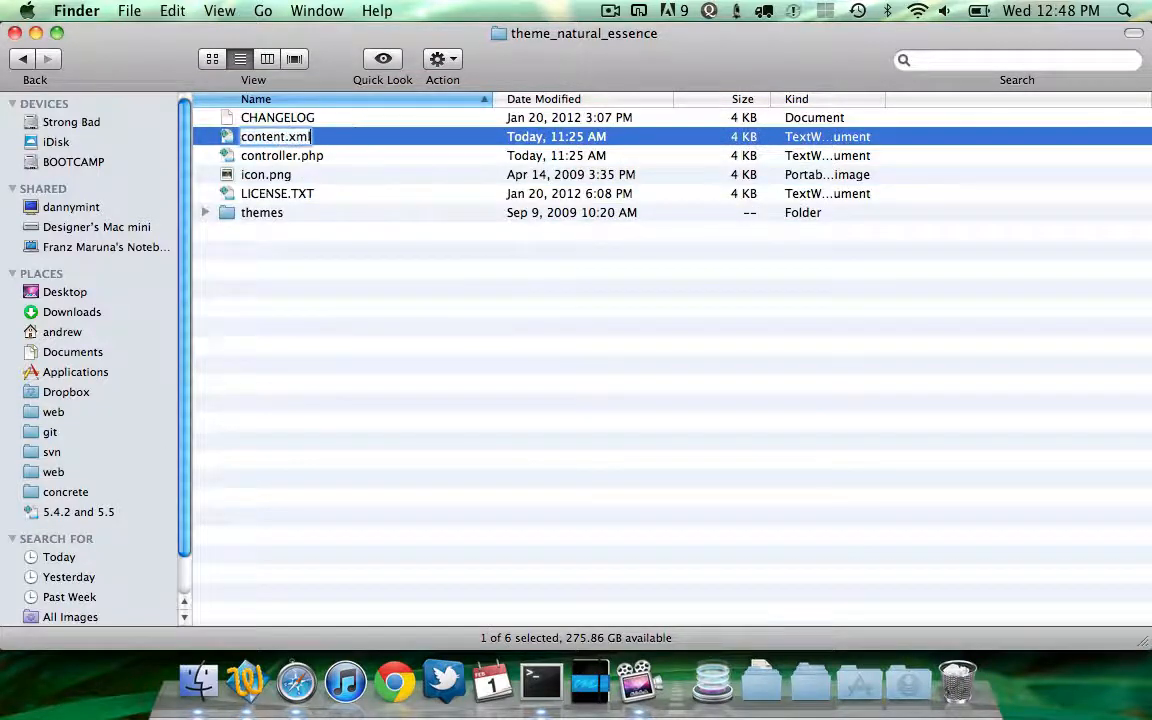
{"action": "key", "text": "Return"}
{"action": "left_click", "coordinate": [713, 270]}
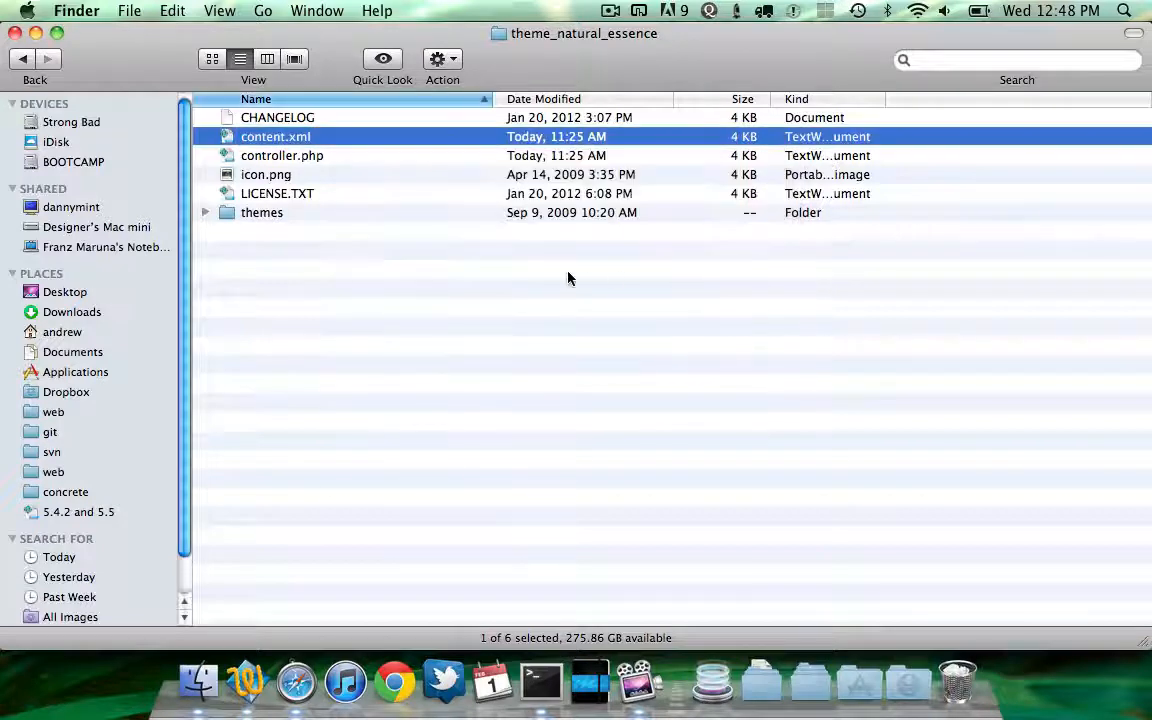
{"action": "left_click", "coordinate": [274, 154]}
{"action": "key", "text": "Up"}
{"action": "key", "text": "super+BackSpace"}
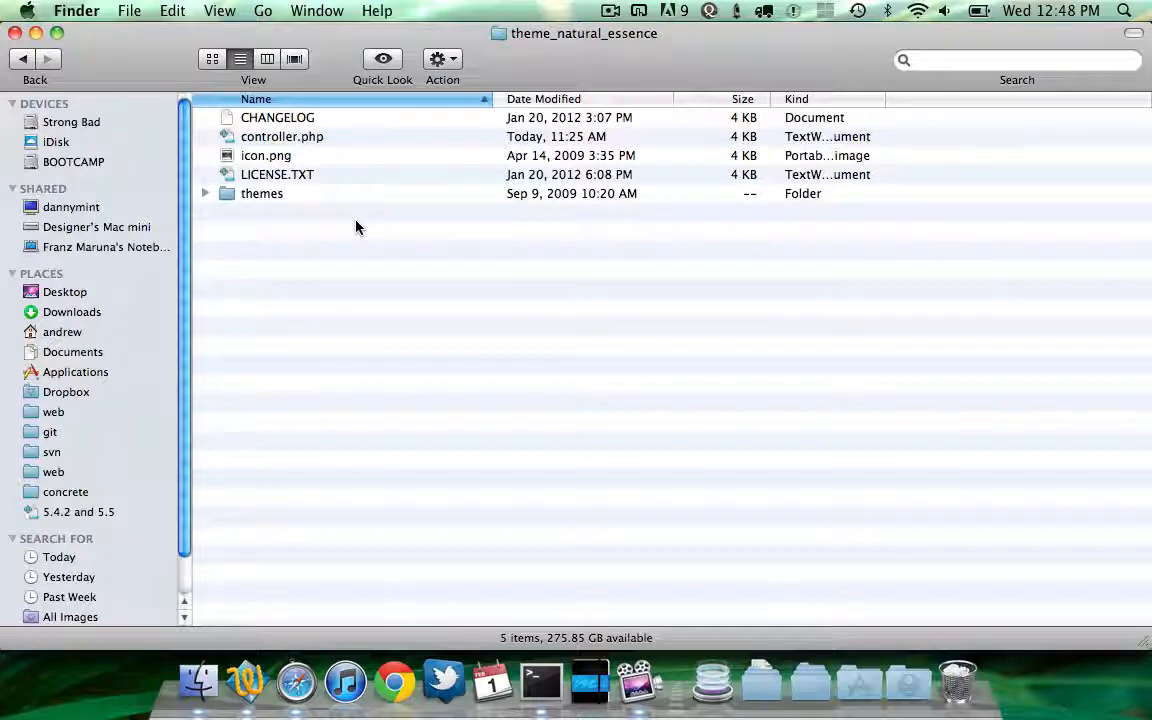
Create a content_files folder in the theme package, then delete it
{"action": "key", "text": "shift+super+n"}
{"action": "type", "text": "content_files"}
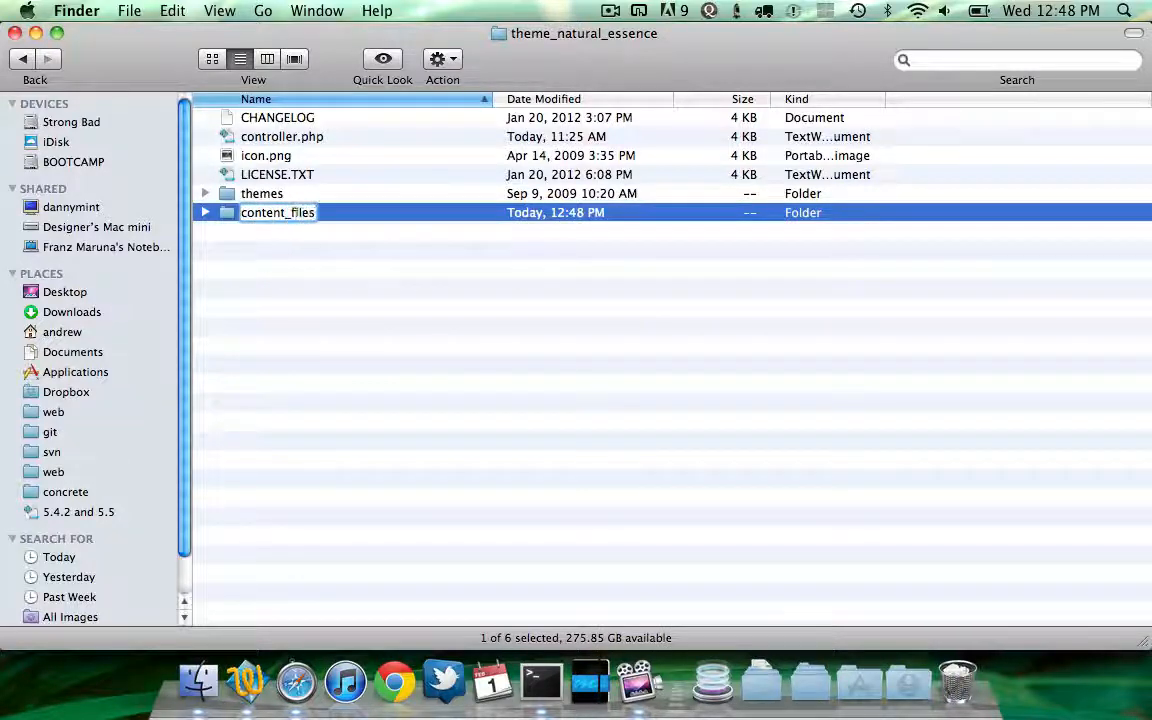
{"action": "key", "text": "Return"}
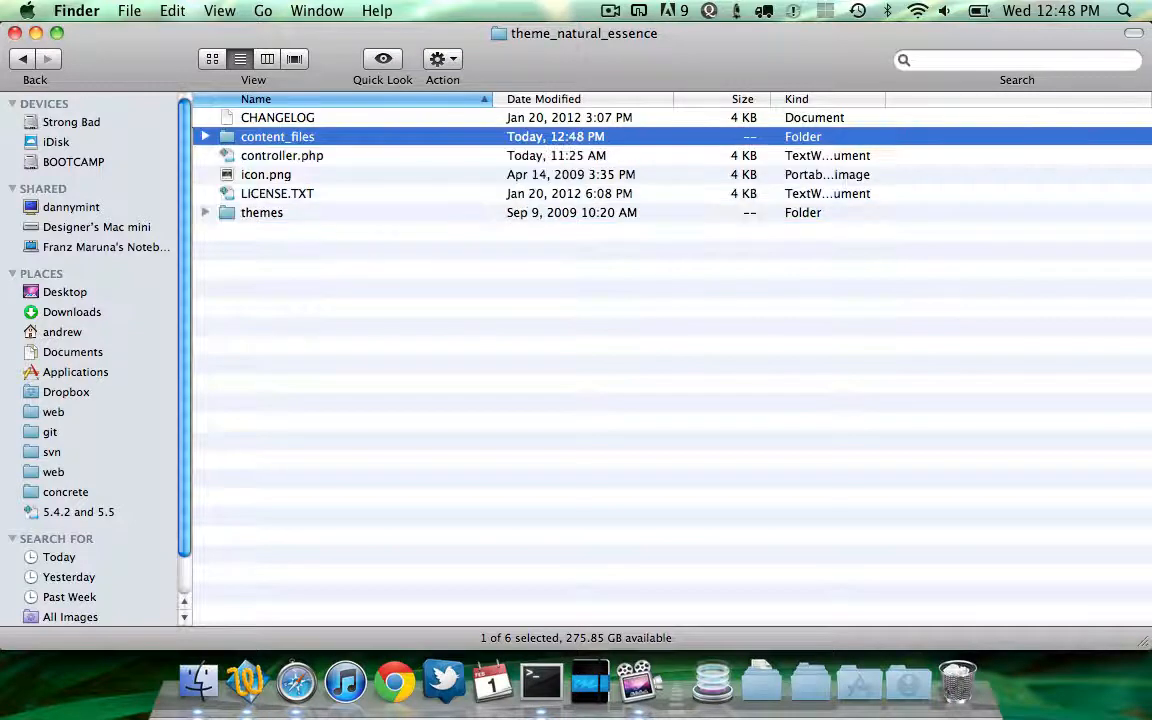
{"action": "left_click", "coordinate": [277, 117]}
{"action": "left_click", "coordinate": [277, 136]}
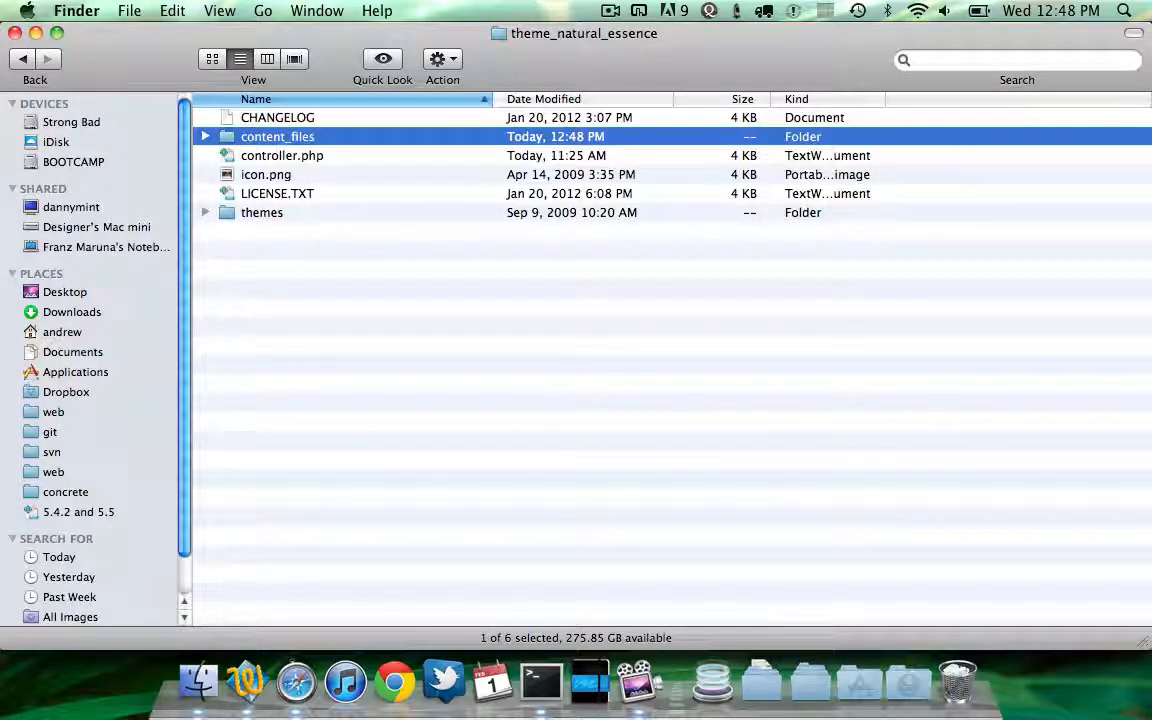
{"action": "key", "text": "super+BackSpace"}
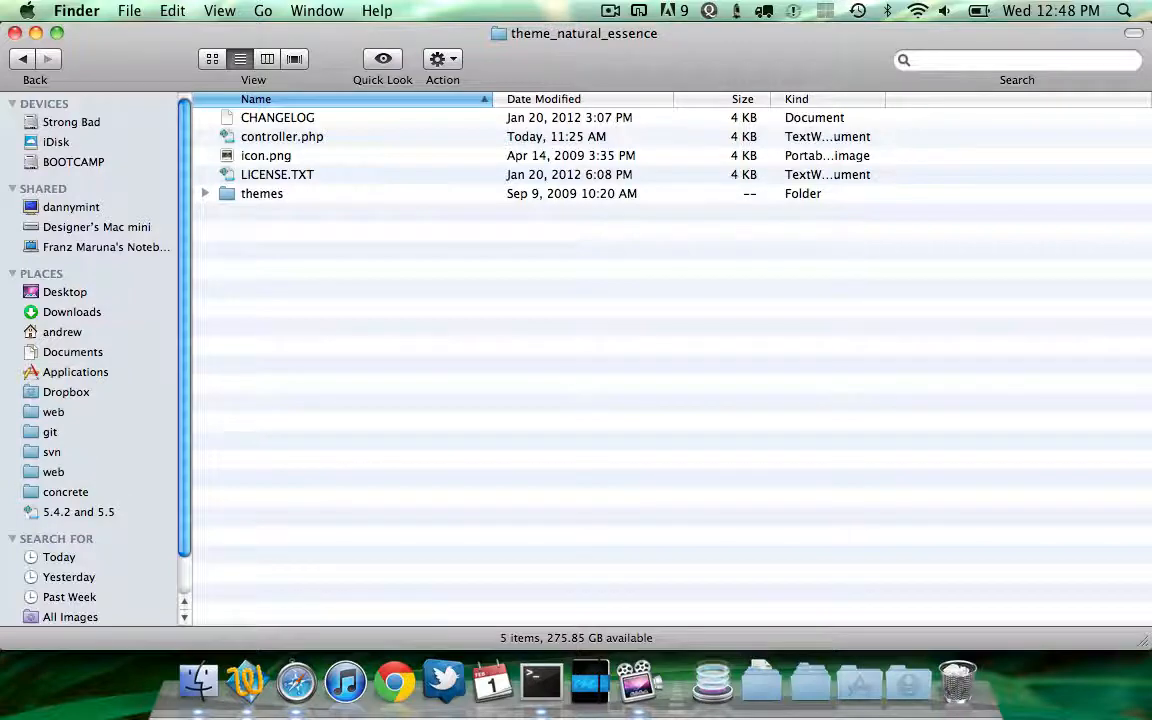
Open the theme package's controller.php and examine the $pkgAllowsFullContentSwap property
{"action": "key", "text": "Up"}
{"action": "key", "text": "Up"}
{"action": "key", "text": "Up"}
{"action": "key", "text": "Up"}
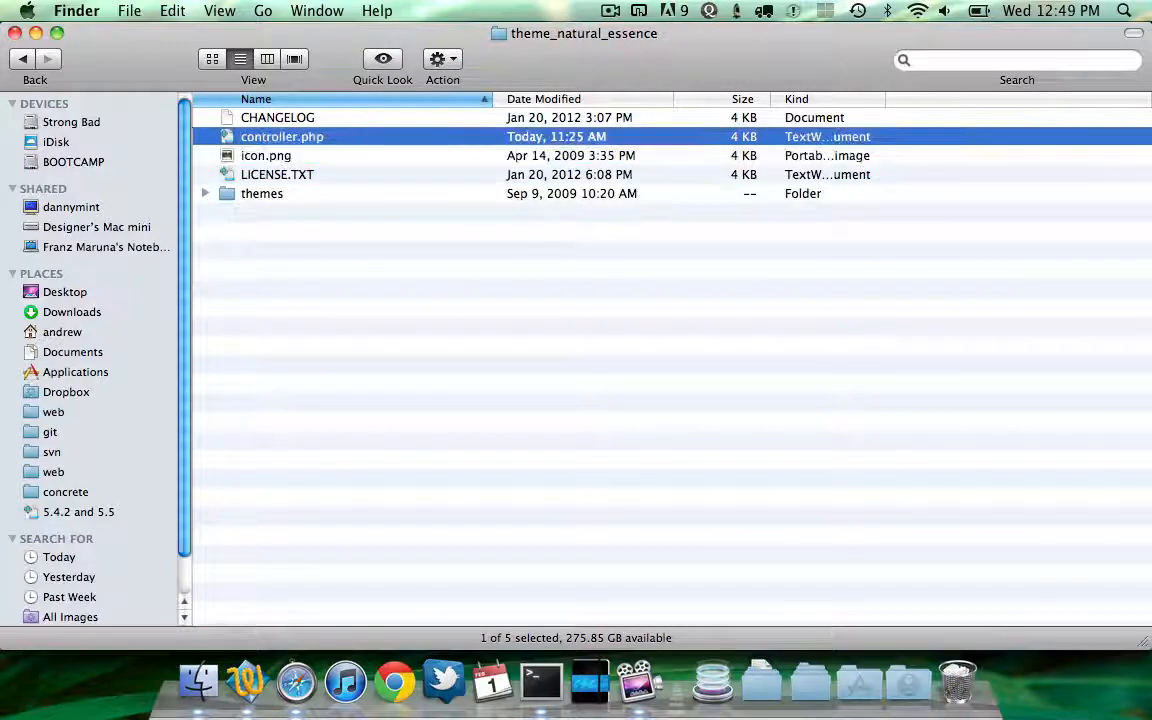
{"action": "key", "text": "super+o"}
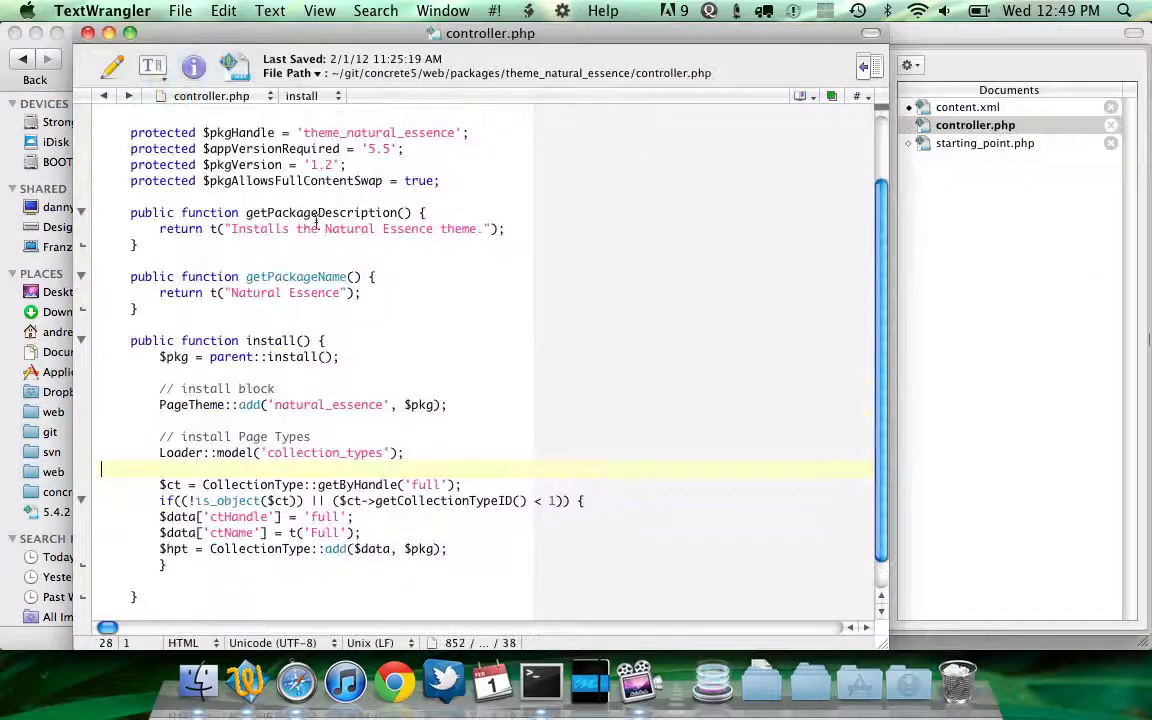
{"action": "left_click", "coordinate": [287, 181]}
{"action": "triple_click", "coordinate": [287, 181]}
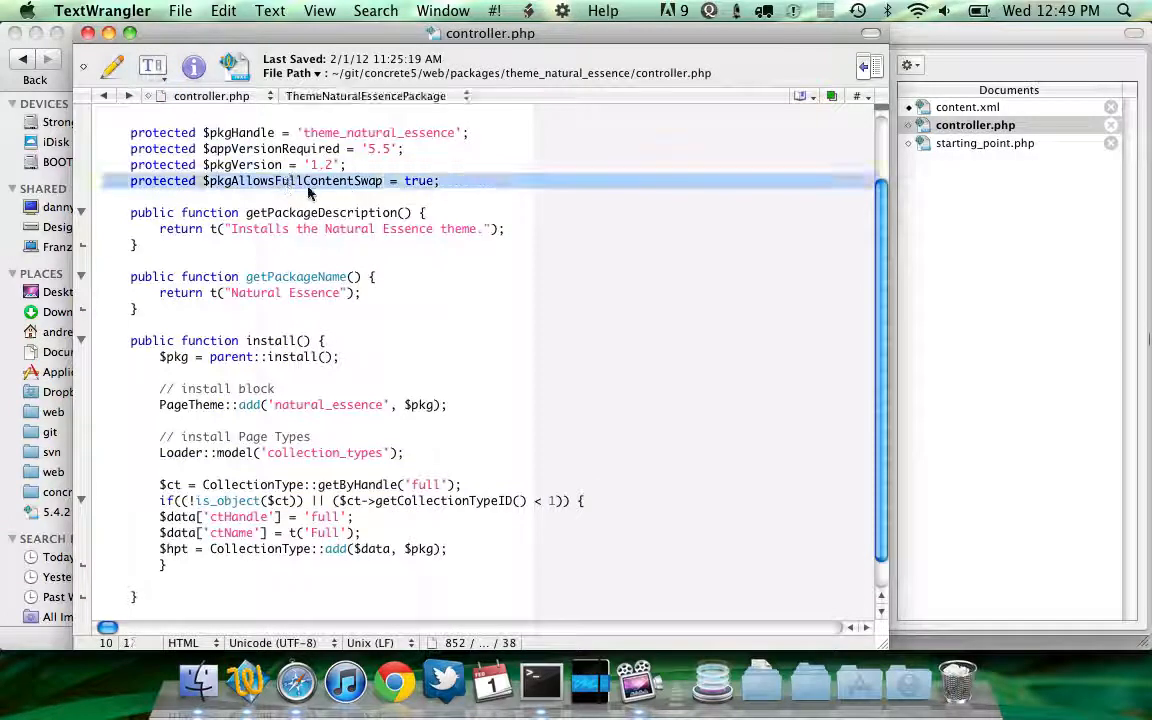
{"action": "left_click", "coordinate": [389, 181]}
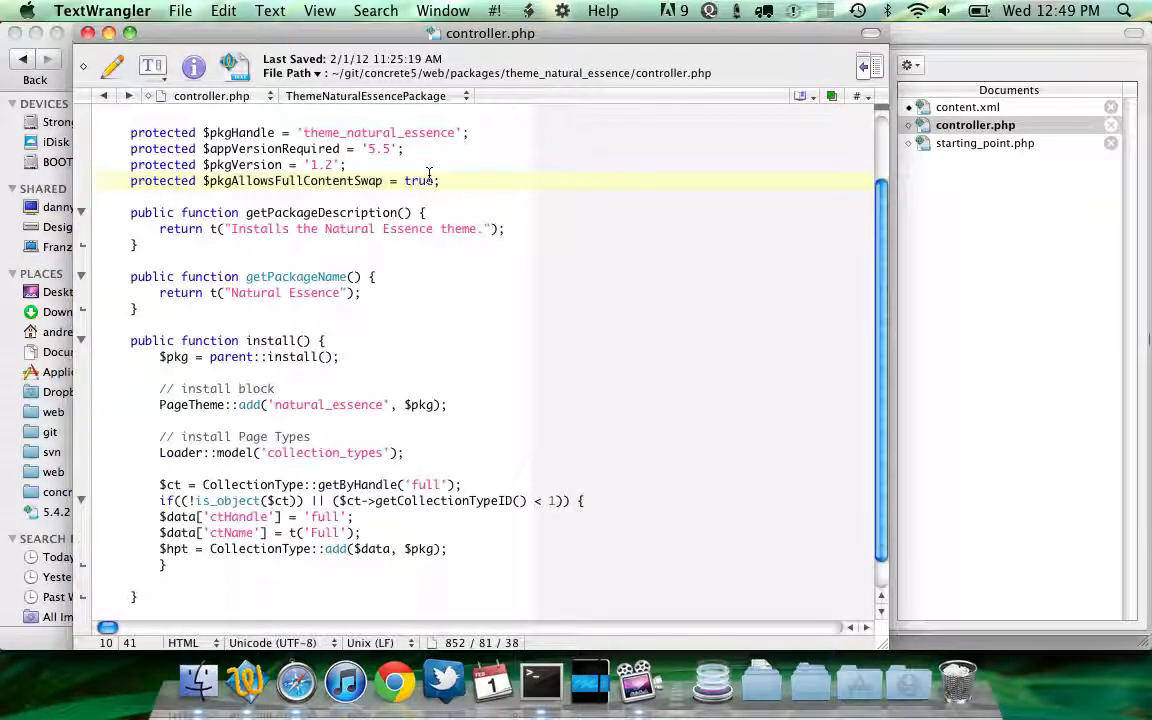
{"action": "scroll", "coordinate": [429, 175], "scroll_direction": "up", "scroll_amount": 3}
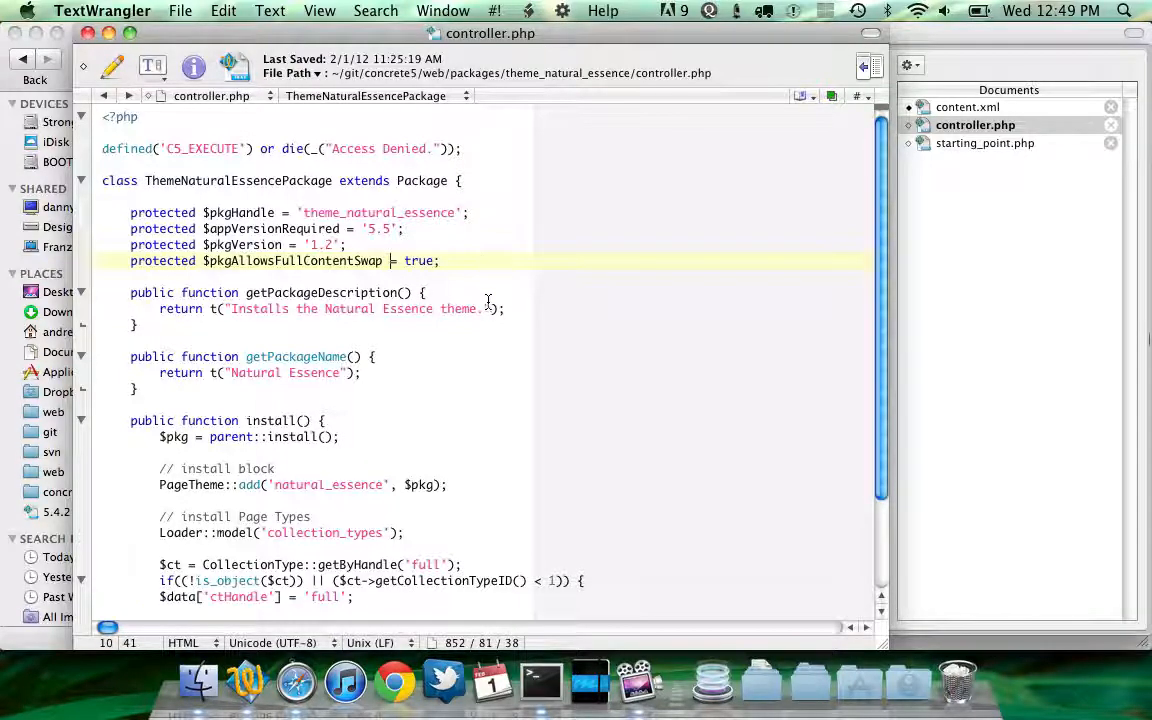
{"action": "scroll", "coordinate": [488, 300], "scroll_direction": "down", "scroll_amount": 3}
{"action": "scroll", "coordinate": [488, 308], "scroll_direction": "up", "scroll_amount": 3}
Switch to the browser and open the dashboard's Add Functionality page to review installed and awaiting packages
{"action": "right_click", "coordinate": [298, 683]}
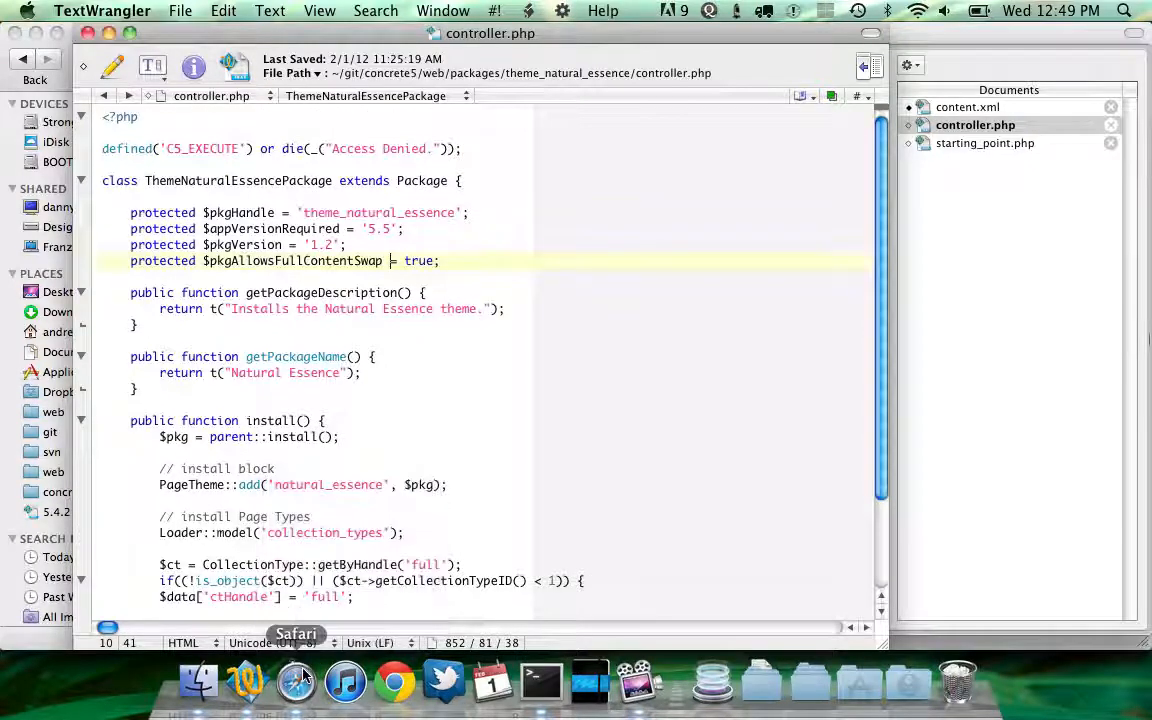
{"action": "left_click", "coordinate": [280, 518]}
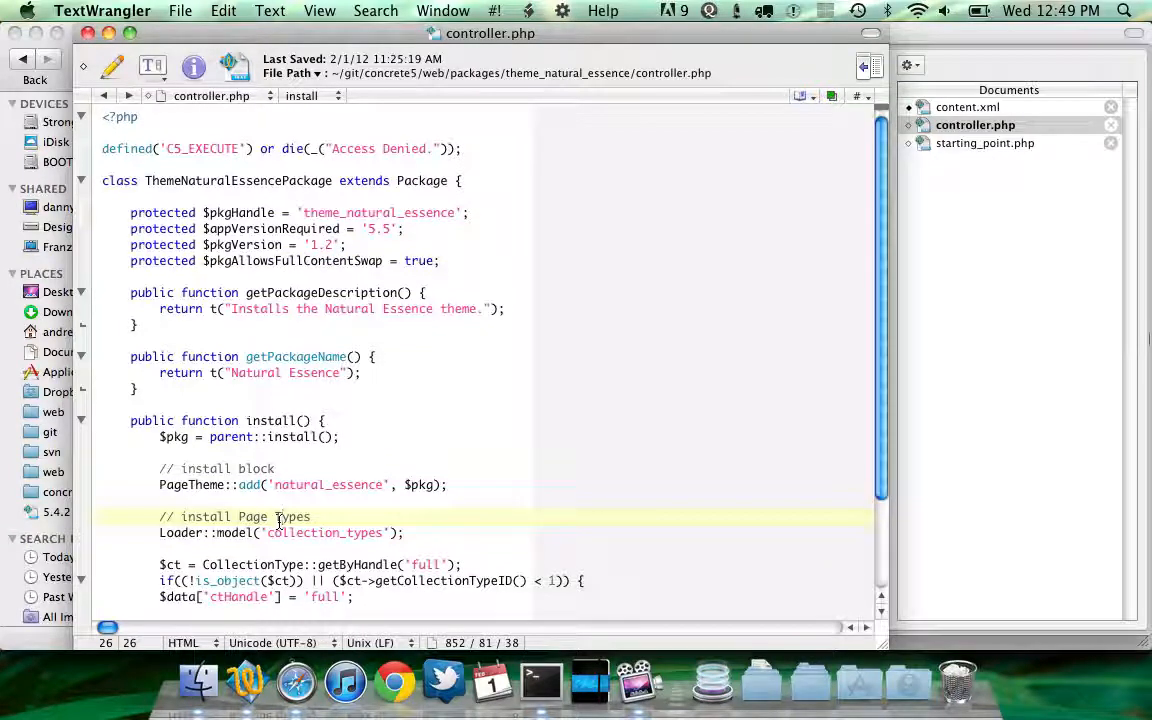
{"action": "left_click", "coordinate": [296, 683]}
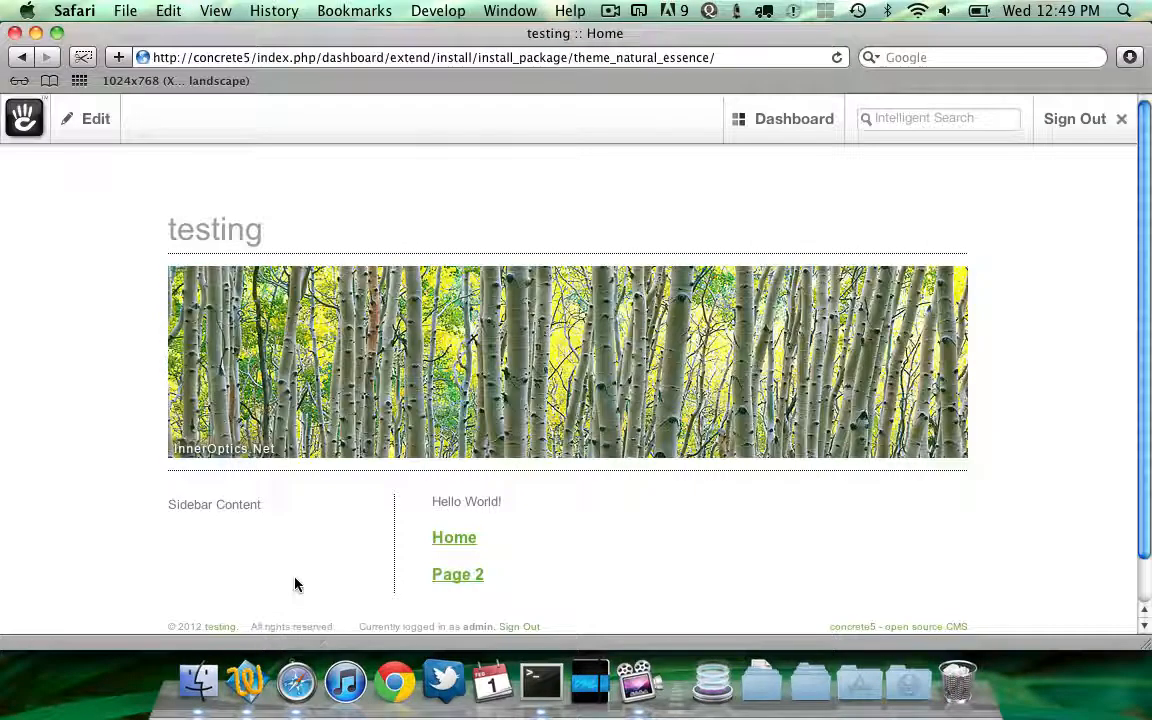
{"action": "scroll", "coordinate": [295, 585], "scroll_direction": "down", "scroll_amount": 2}
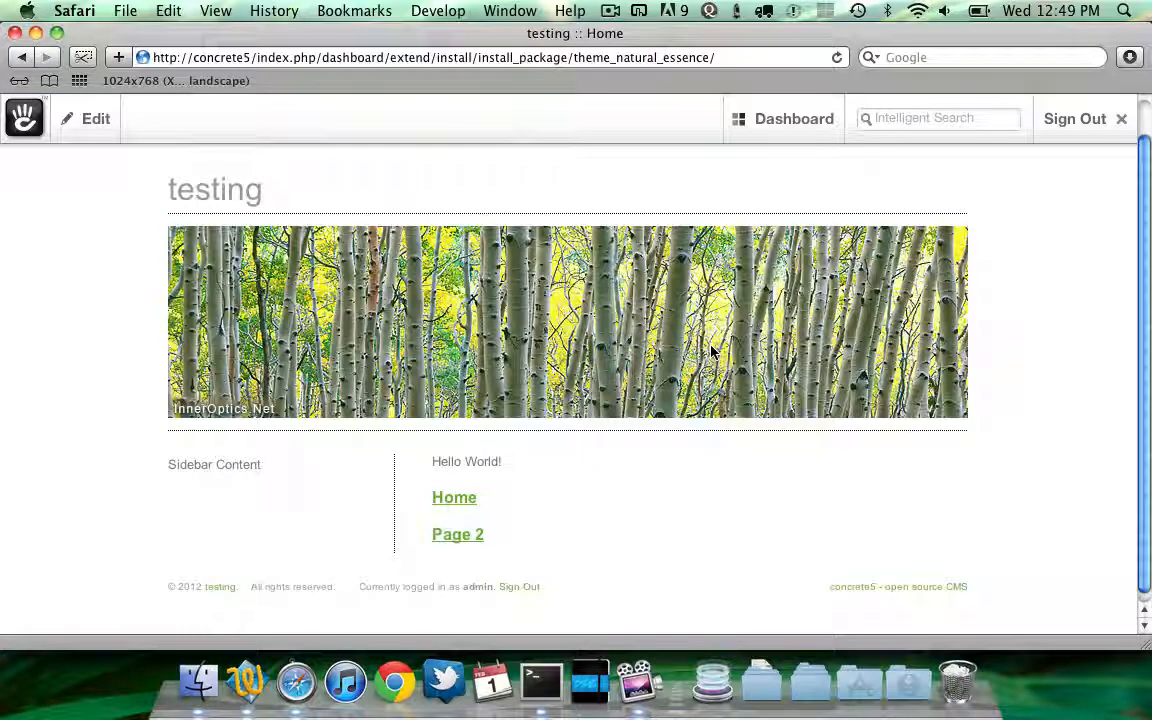
{"action": "mouse_move", "coordinate": [785, 135]}
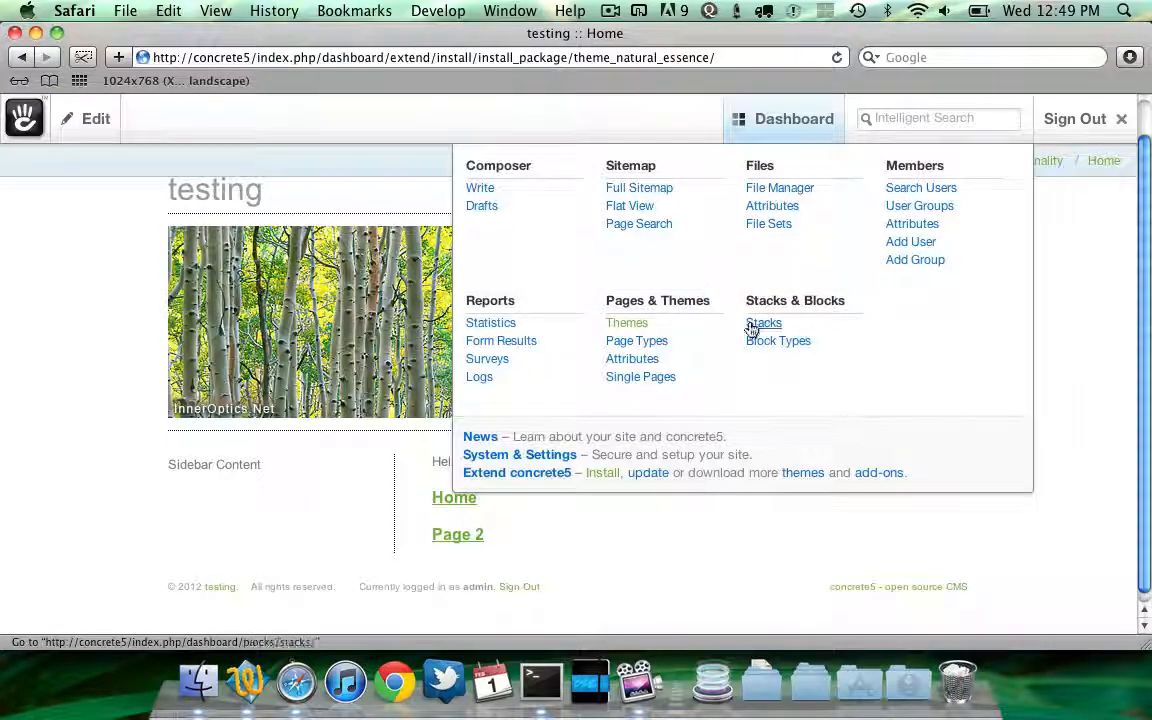
{"action": "left_click", "coordinate": [605, 477]}
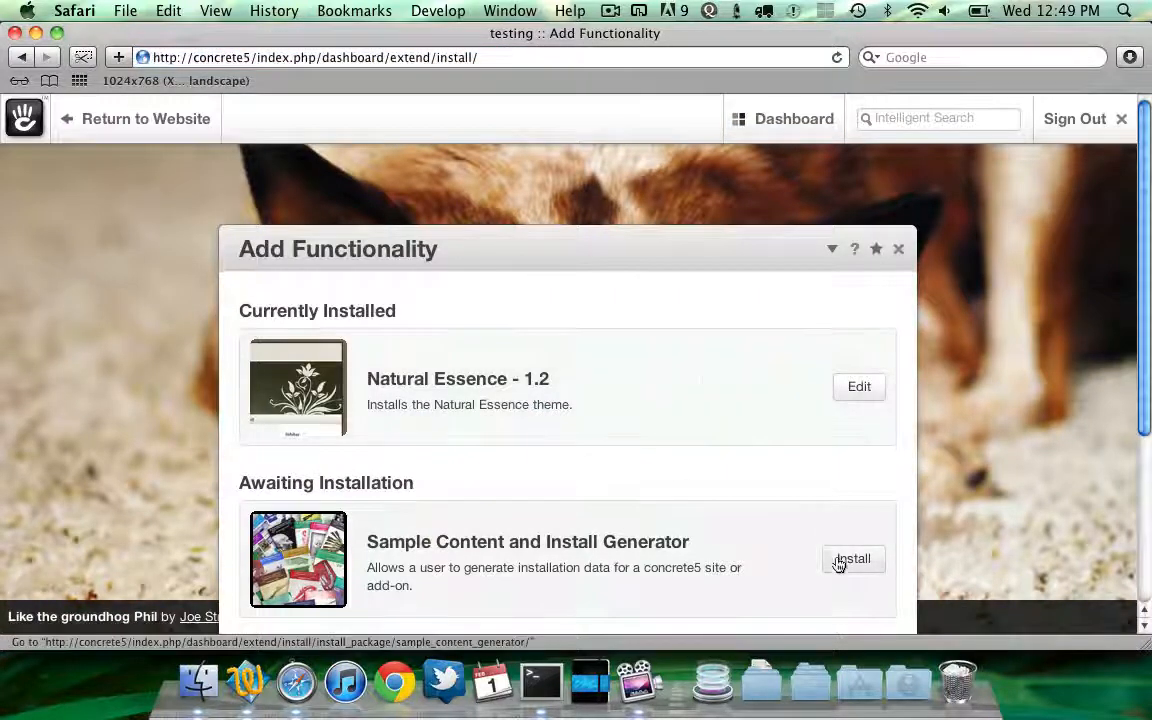
{"action": "scroll", "coordinate": [782, 486], "scroll_direction": "down", "scroll_amount": 4}
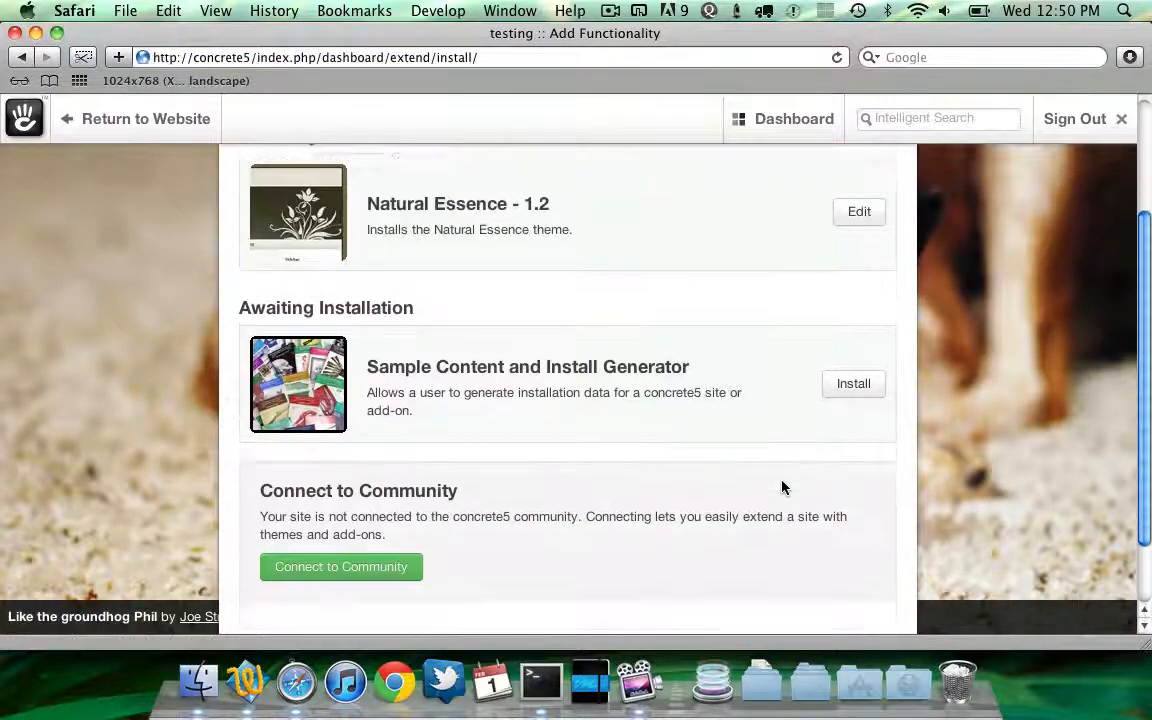
{"action": "scroll", "coordinate": [782, 487], "scroll_direction": "down", "scroll_amount": 2}
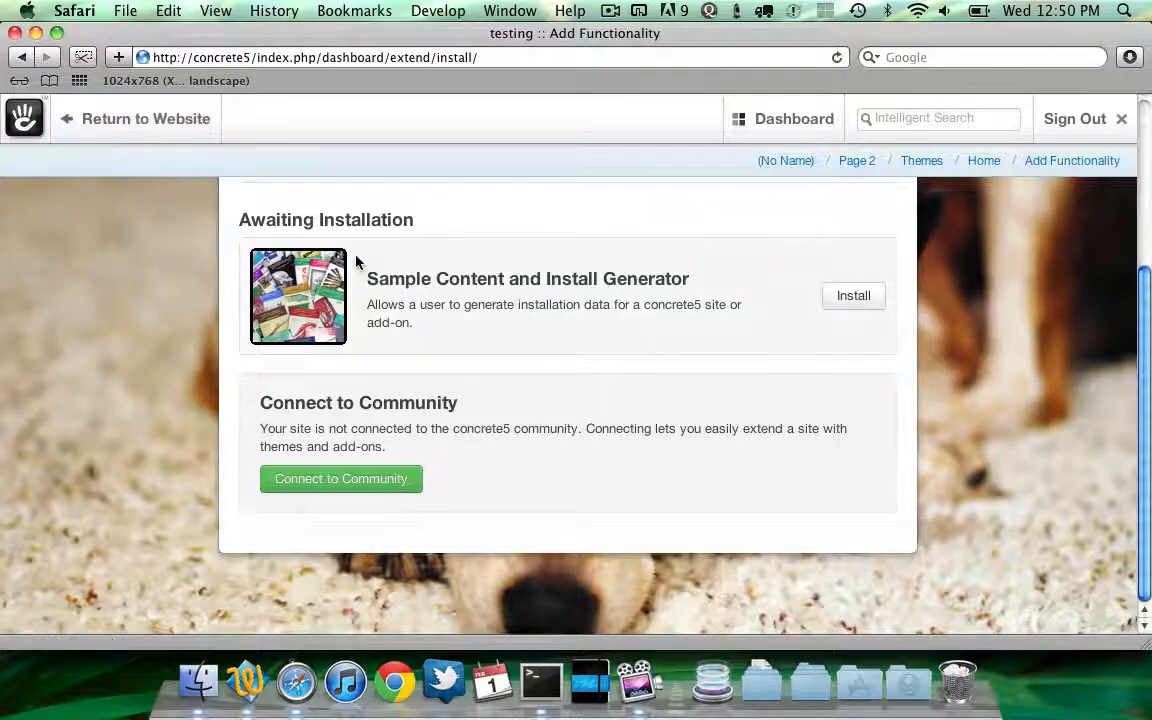
{"action": "scroll", "coordinate": [355, 260], "scroll_direction": "up", "scroll_amount": 5}
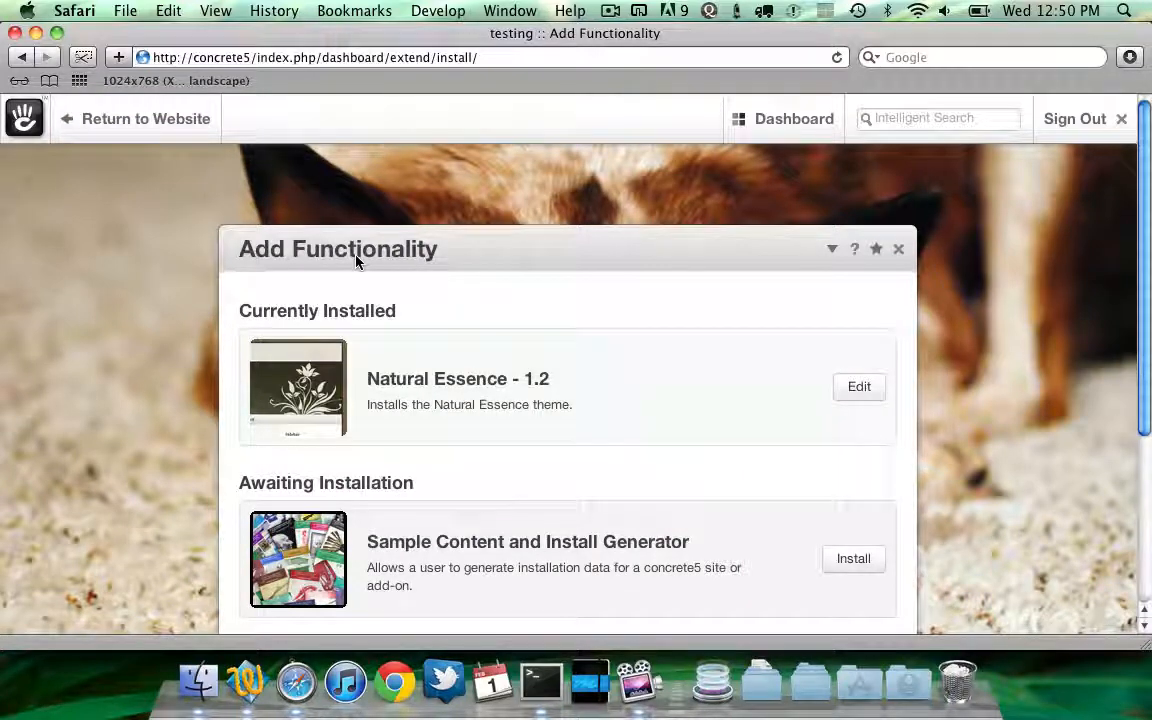
{"action": "scroll", "coordinate": [355, 260], "scroll_direction": "down", "scroll_amount": 2}
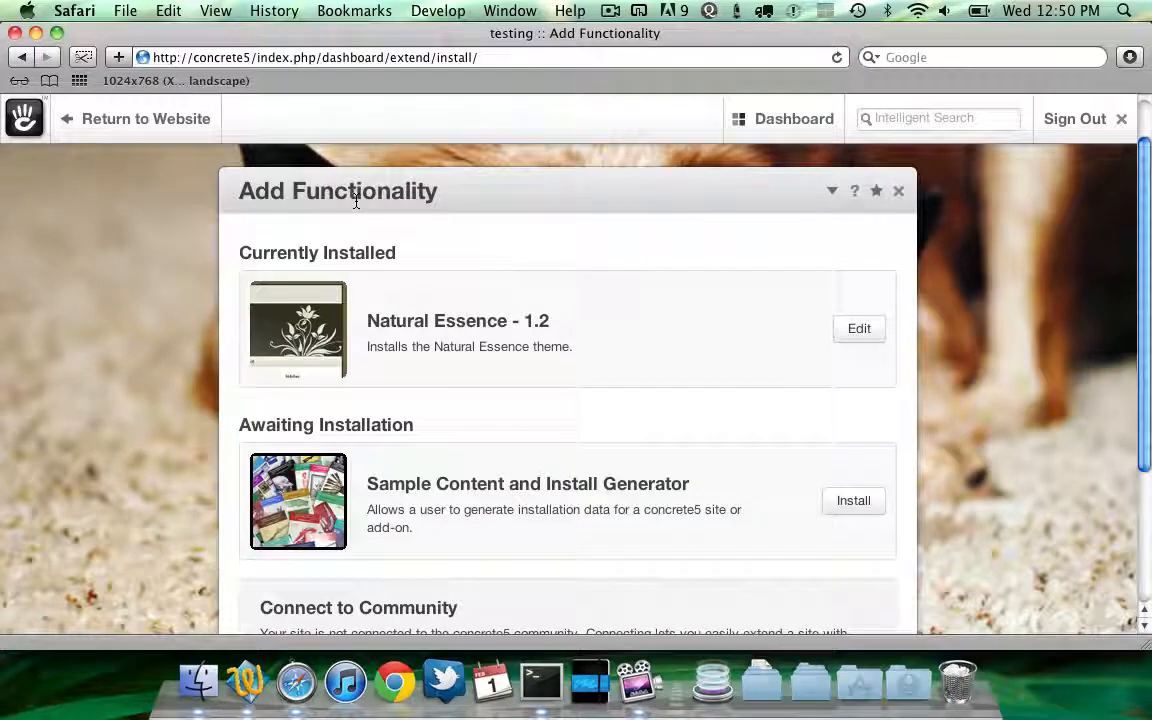
{"action": "mouse_move", "coordinate": [335, 125]}
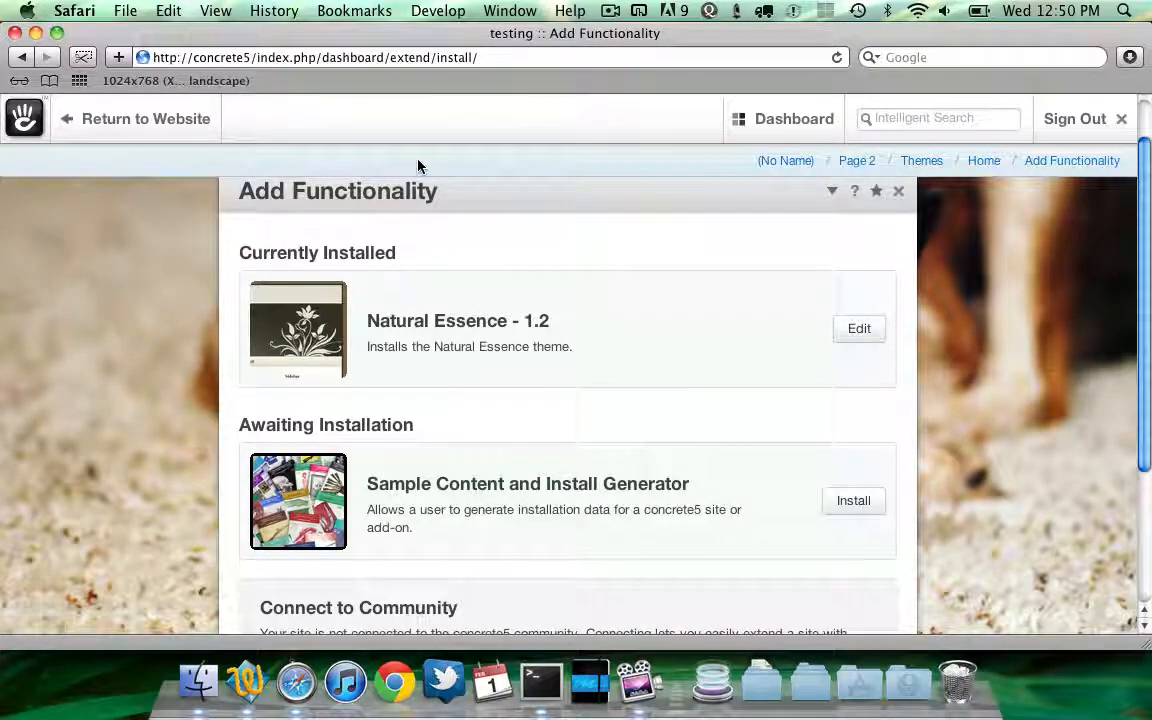
{"action": "key", "text": "super+Tab"}
{"action": "key", "text": "super+Tab"}
{"action": "key", "text": "super+Tab"}
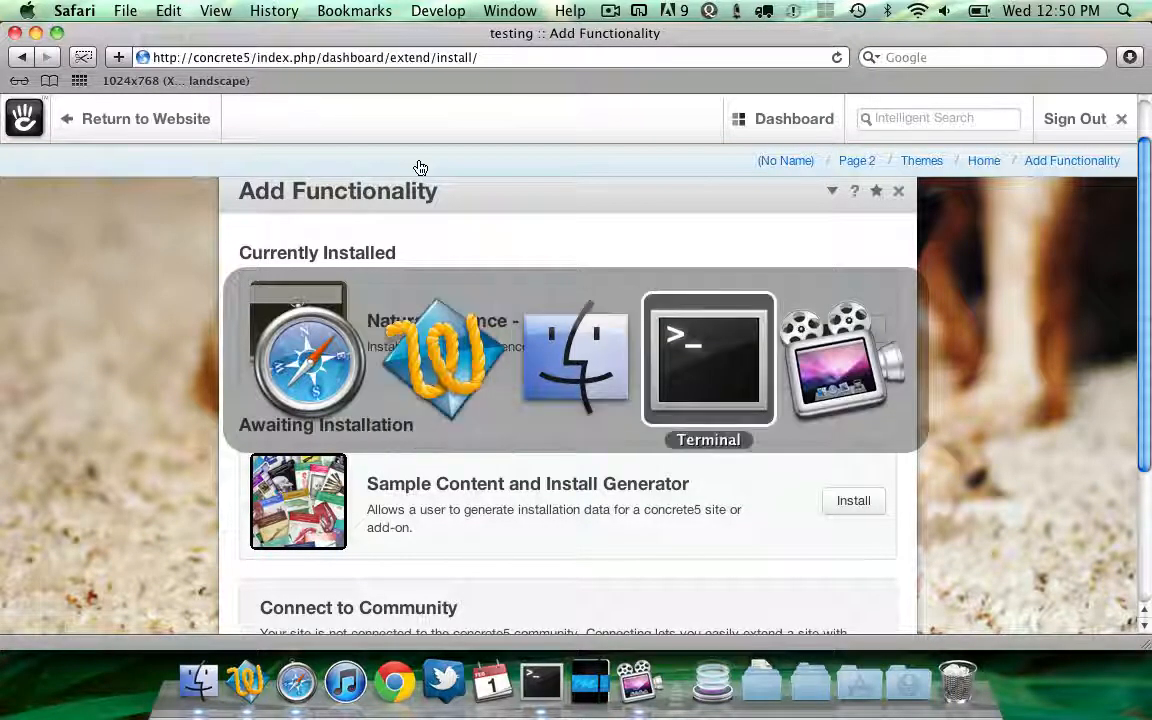
{"action": "key", "text": "super+shift+Tab"}
{"action": "key", "text": "super+shift+Tab"}
{"action": "key", "text": "super+shift+Tab"}
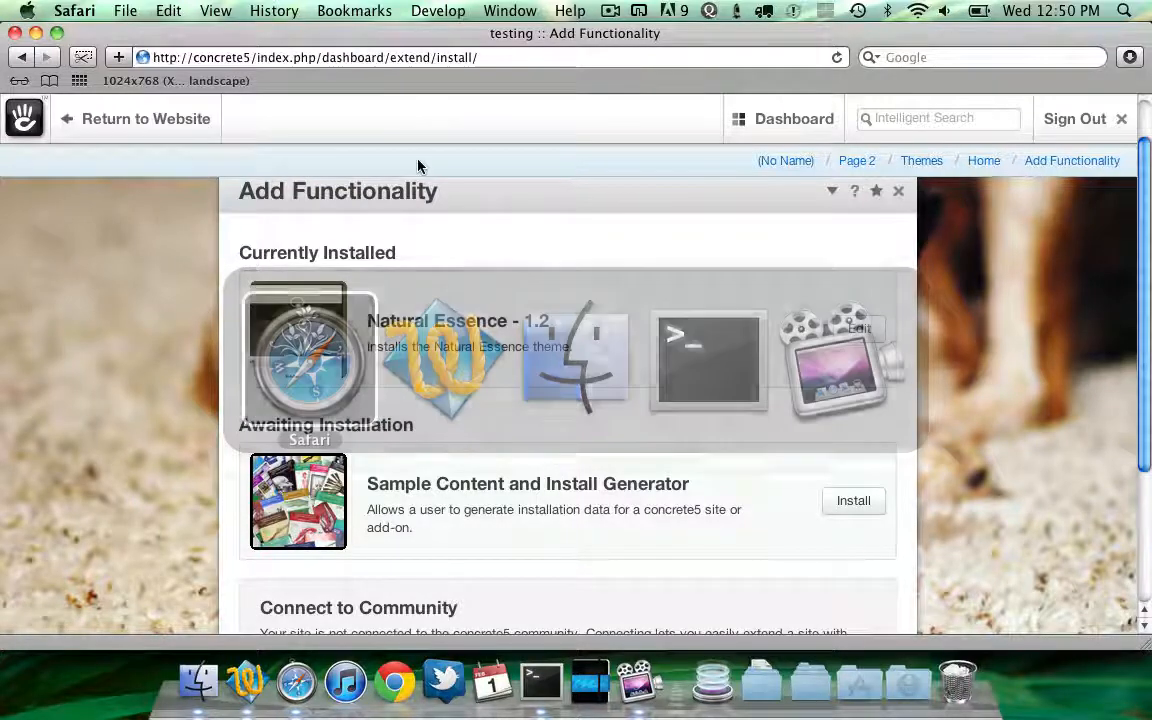
{"action": "key", "text": "super+Tab"}
{"action": "key", "text": "super+Tab"}
{"action": "key", "text": "super+Tab"}
{"action": "key", "text": "super+Tab"}
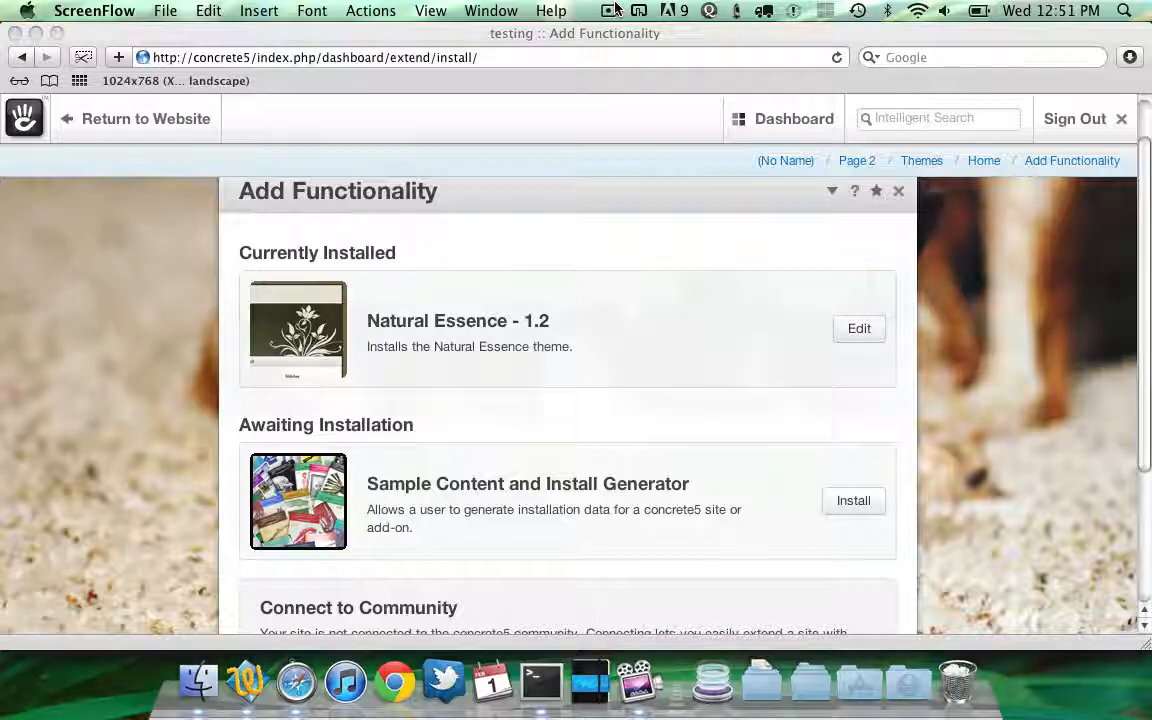
{"action": "left_click", "coordinate": [610, 10]}
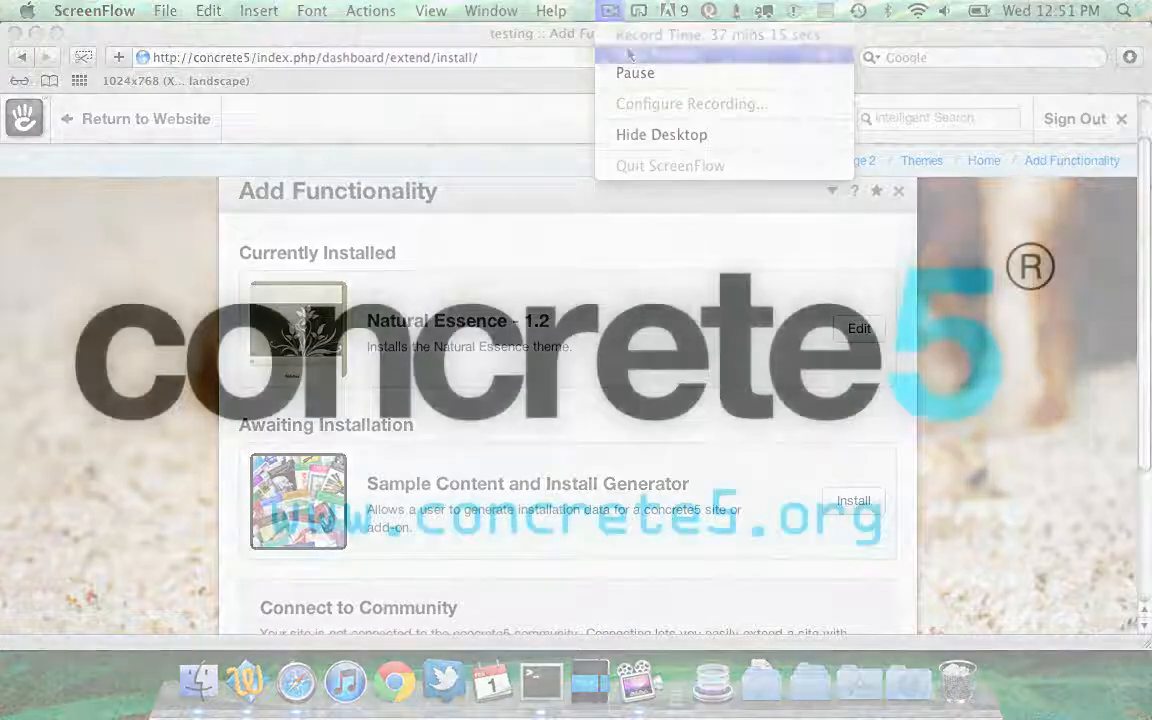